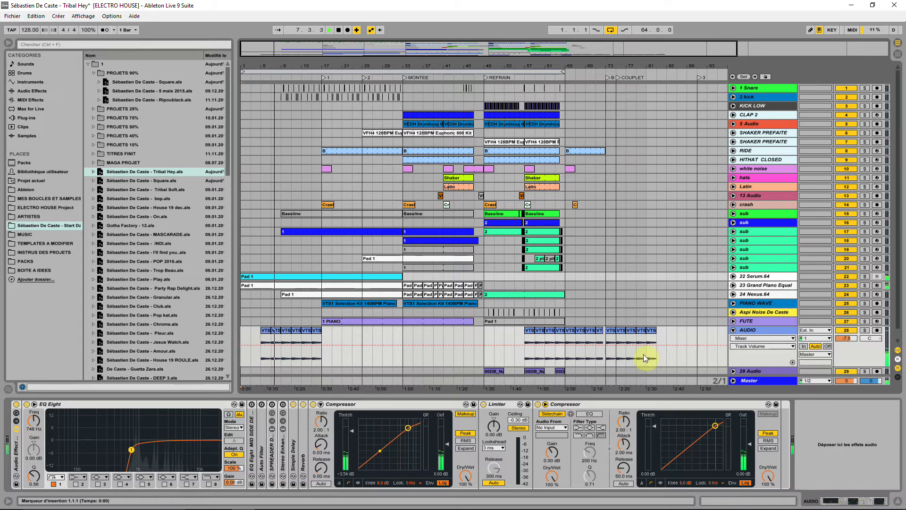
# Play the arrangement from the beginning
pyautogui.rightClick(781, 334)
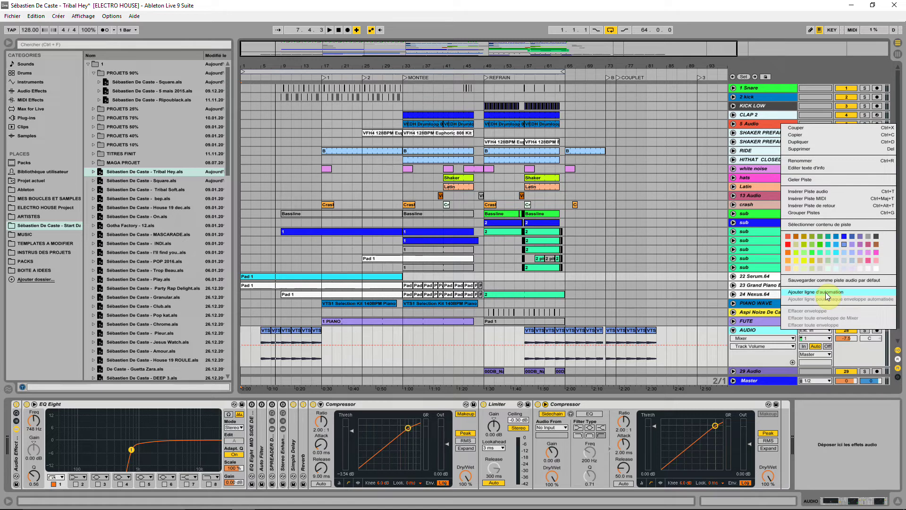
pyautogui.click(266, 330)
pyautogui.click(241, 330)
pyautogui.press('space')
# Unfold the Grand Piano and Serum tracks to examine their clips and volume automation
pyautogui.click(732, 285)
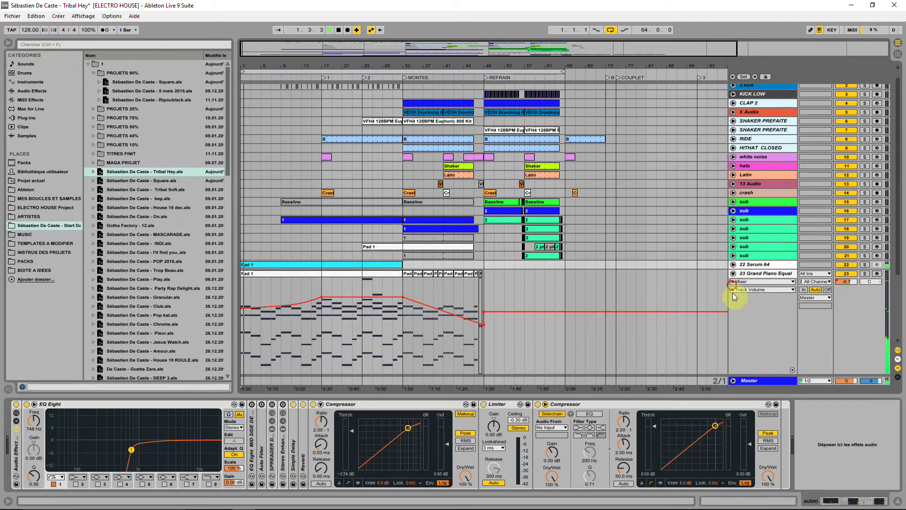
pyautogui.click(740, 266)
pyautogui.click(733, 265)
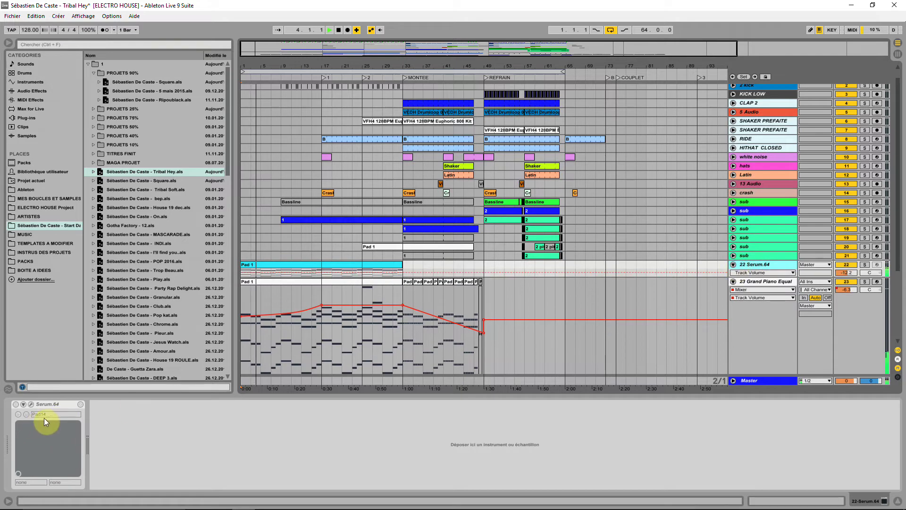
pyautogui.click(251, 267)
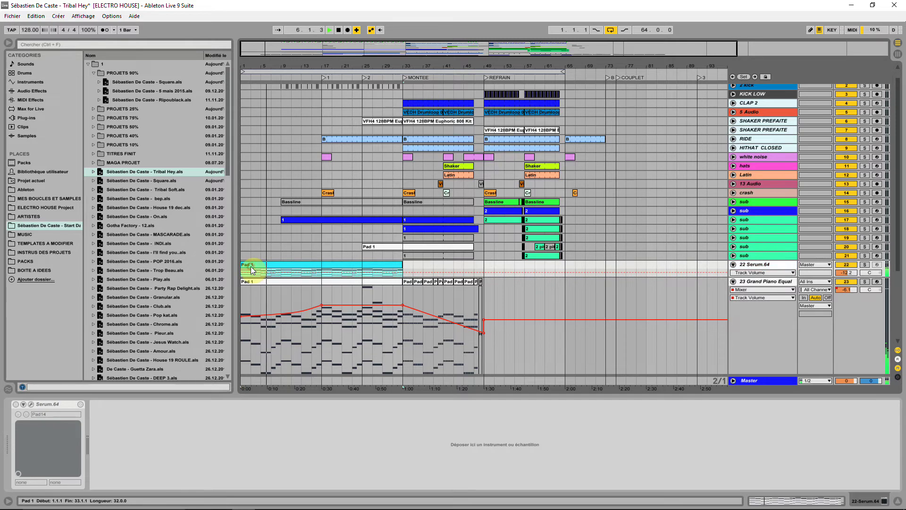
# Toggle solo on and off for the Grand Piano track, fold the track and show its devices
pyautogui.click(865, 281)
pyautogui.click(864, 281)
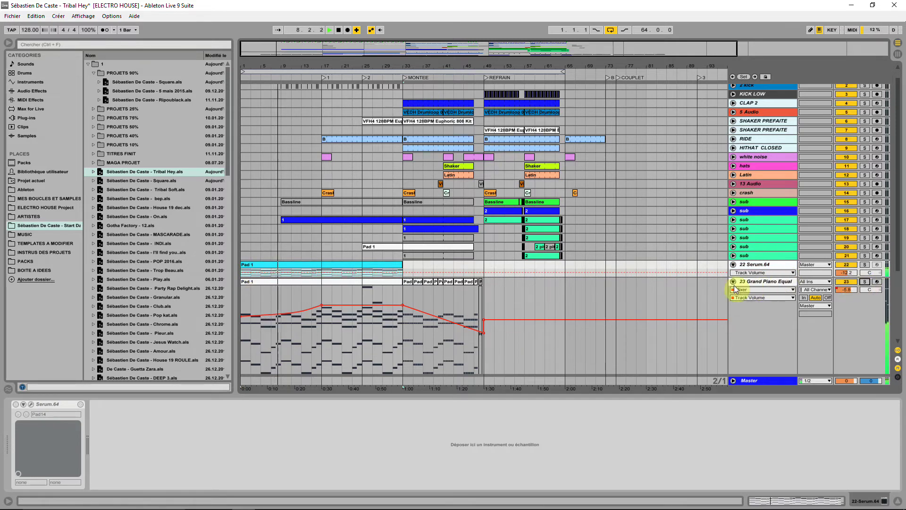
pyautogui.click(732, 281)
pyautogui.click(760, 282)
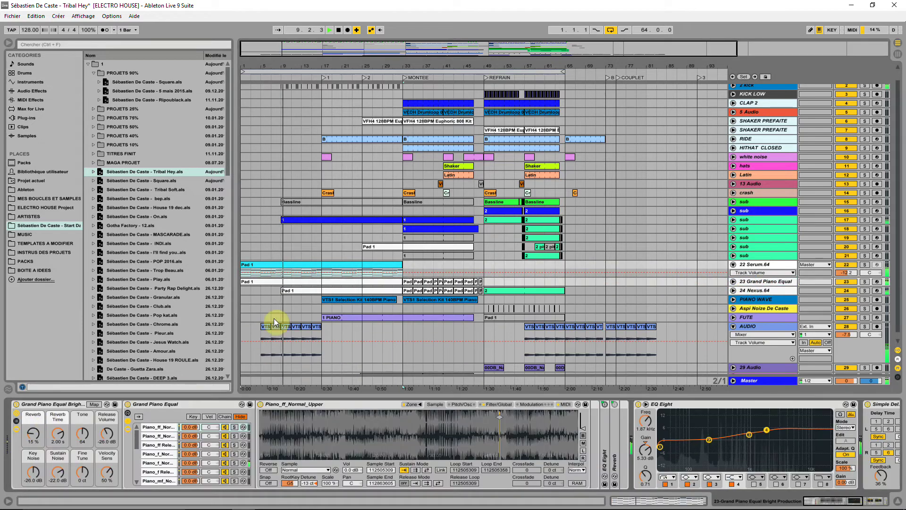
# Rename the AUDIO track as "ritournelle"
pyautogui.scroll(-1, 402, 294)
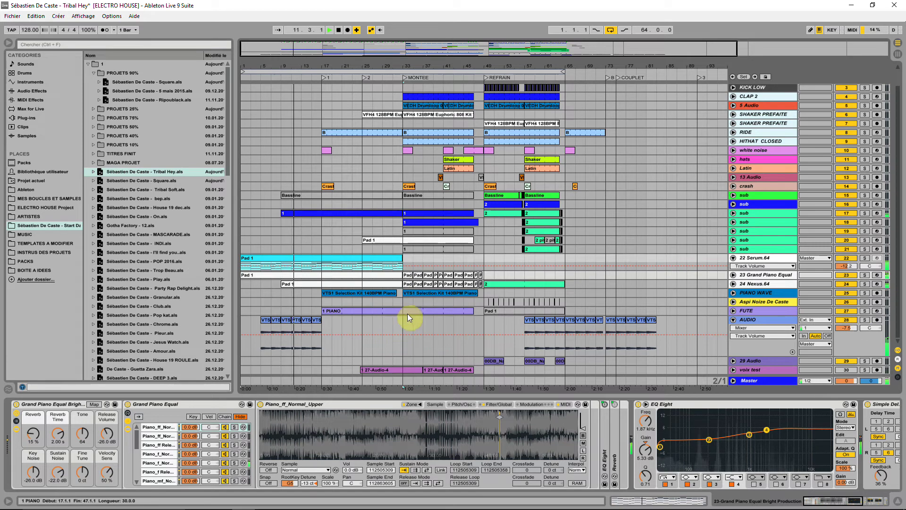
pyautogui.rightClick(745, 321)
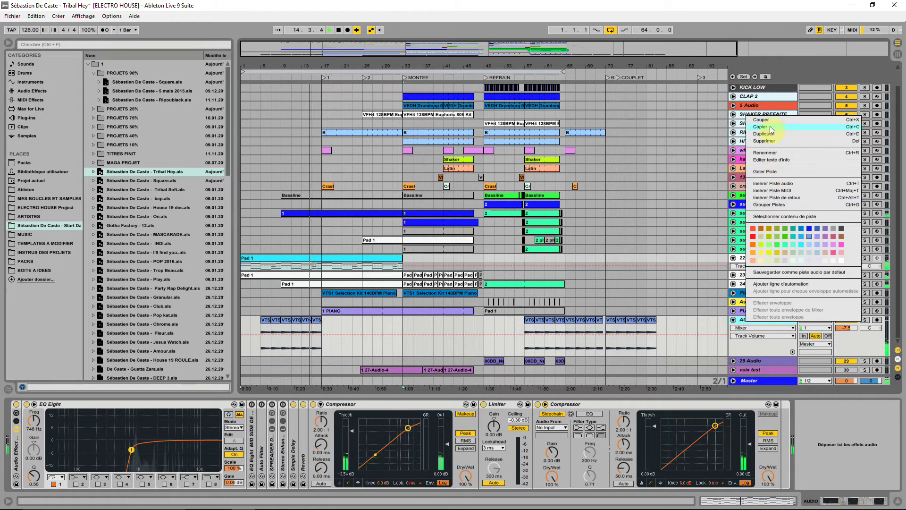
pyautogui.click(772, 154)
pyautogui.write('ritournelle ois')
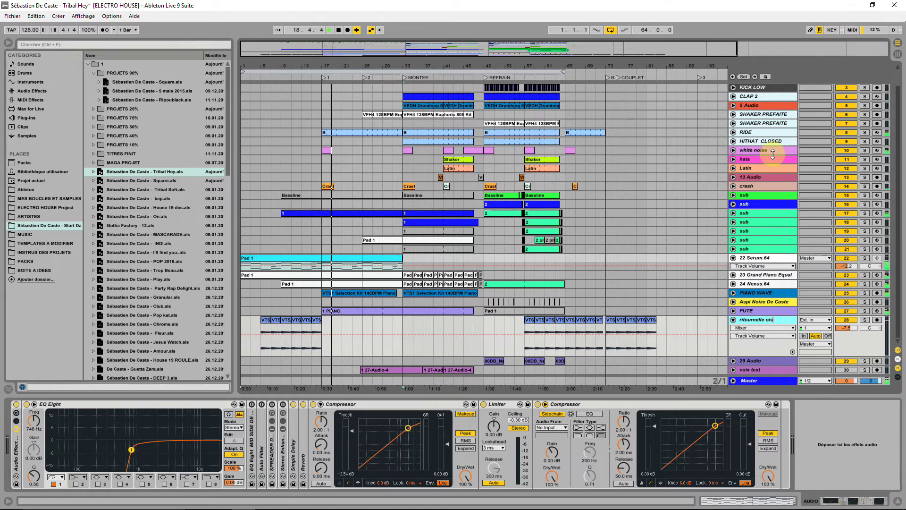
pyautogui.press('BackSpace')
pyautogui.press('BackSpace')
pyautogui.press('BackSpace')
pyautogui.press('BackSpace')
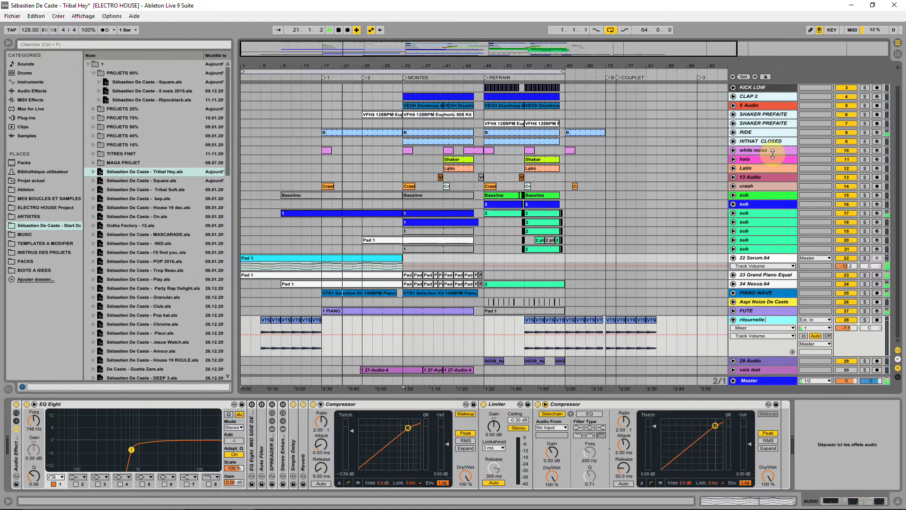
pyautogui.press('Return')
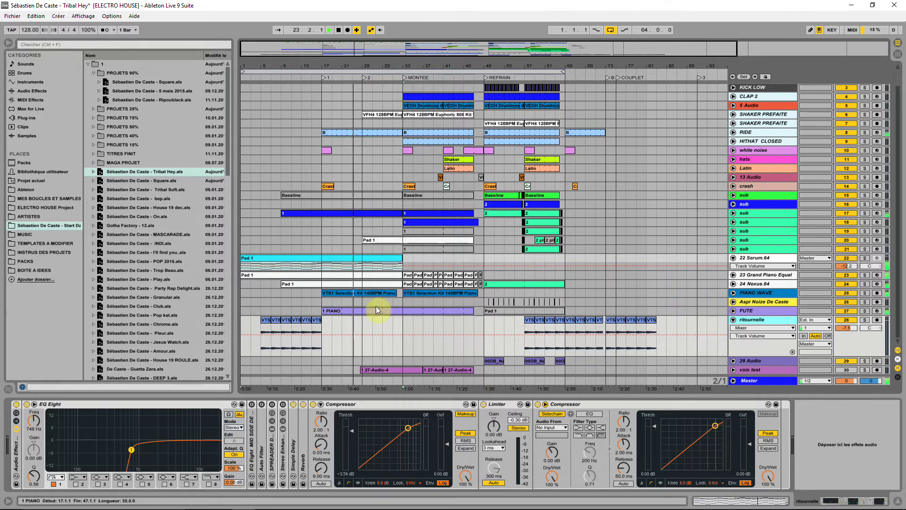
# Unfold the FUTE track and set its volume to -7.3 dB
pyautogui.click(733, 310)
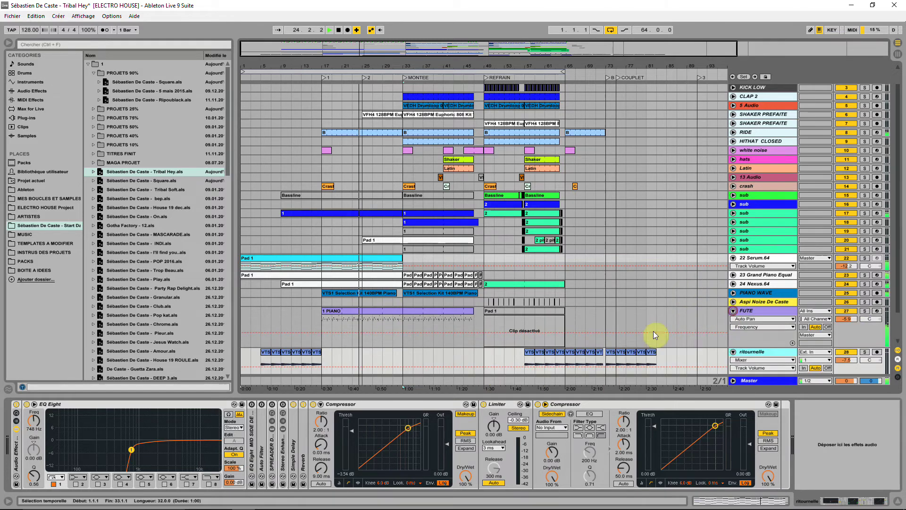
pyautogui.moveTo(855, 318); pyautogui.dragTo(855, 328)
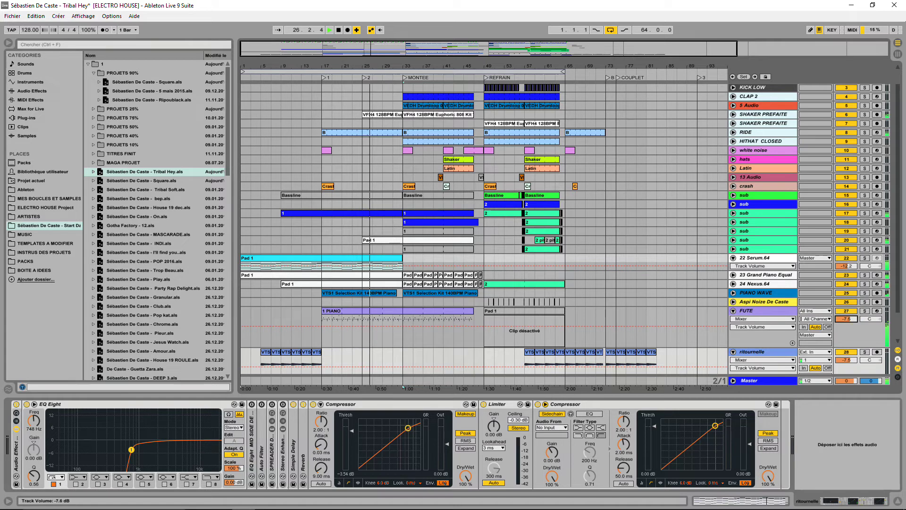
pyautogui.click(394, 315)
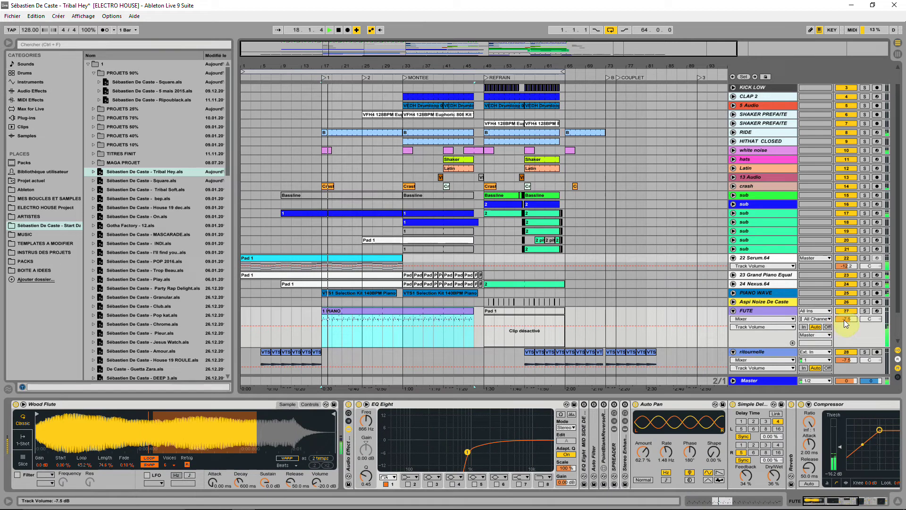
pyautogui.moveTo(845, 320); pyautogui.dragTo(844, 318)
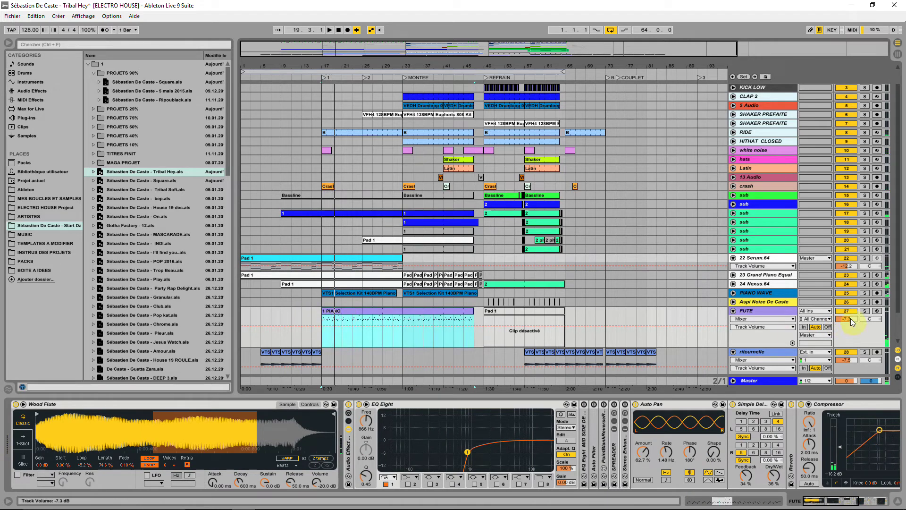
# During playback, set the low-cut frequency in the FUTE track's EQ Eight to about 932 Hz
pyautogui.press('space')
pyautogui.moveTo(470, 457); pyautogui.dragTo(472, 452)
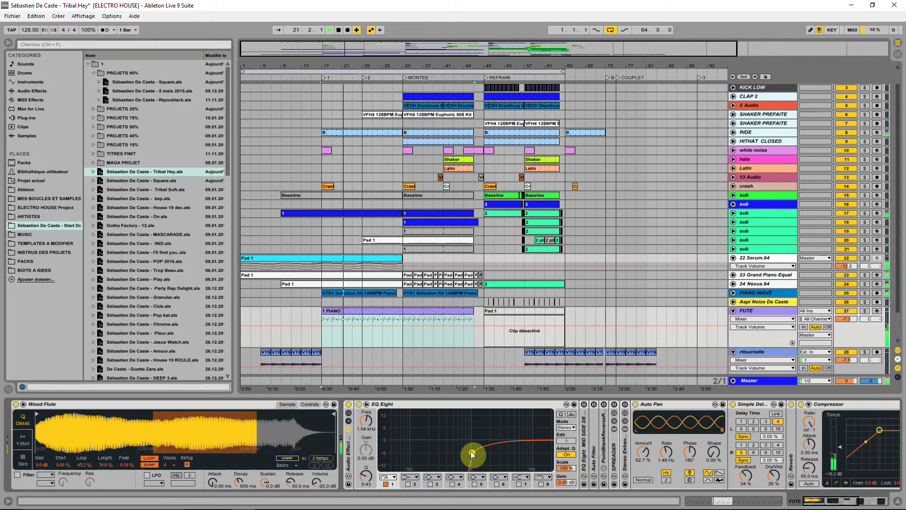
pyautogui.moveTo(480, 459)
pyautogui.mouseDown()
pyautogui.moveTo(460, 430)
pyautogui.moveTo(469, 452)
pyautogui.mouseUp()
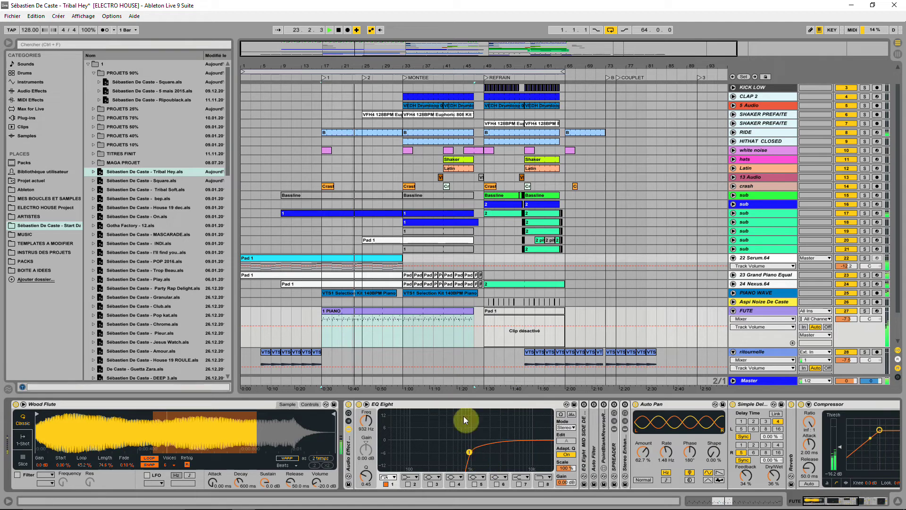
# Rename the 1 PIANO clip on the FUTE track as "FLUTE" and fold the FUTE and ritournelle tracks
pyautogui.click(395, 311)
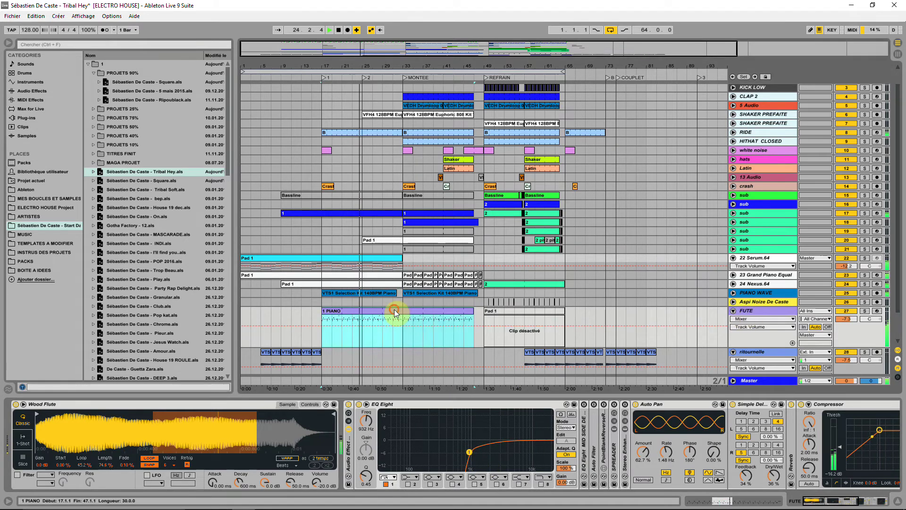
pyautogui.rightClick(395, 311)
pyautogui.click(421, 348)
pyautogui.write('flute')
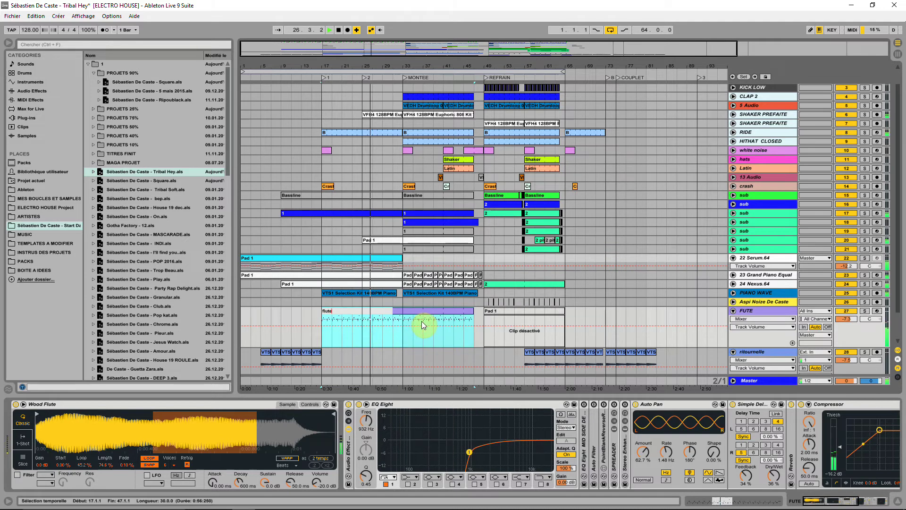
pyautogui.press('BackSpace')
pyautogui.press('BackSpace')
pyautogui.press('BackSpace')
pyautogui.press('BackSpace')
pyautogui.press('BackSpace')
pyautogui.write('FLUTE')
pyautogui.press('Return')
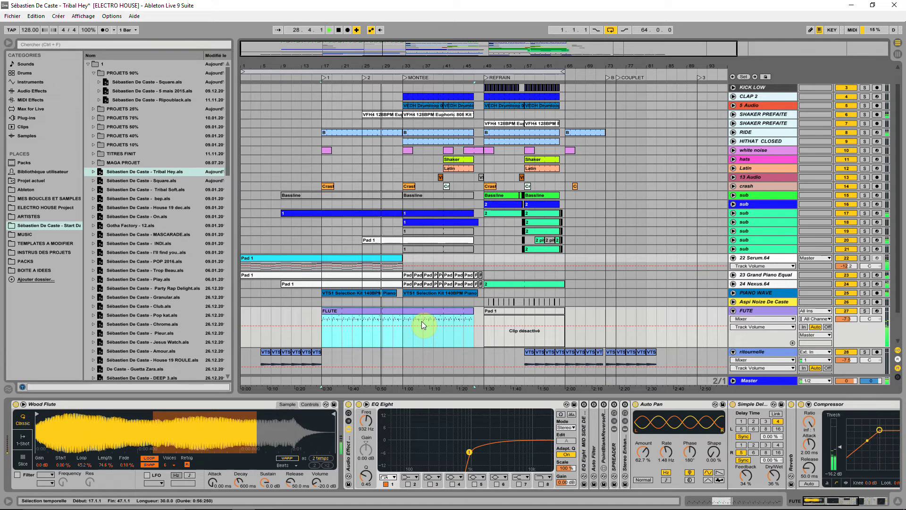
pyautogui.click(733, 311)
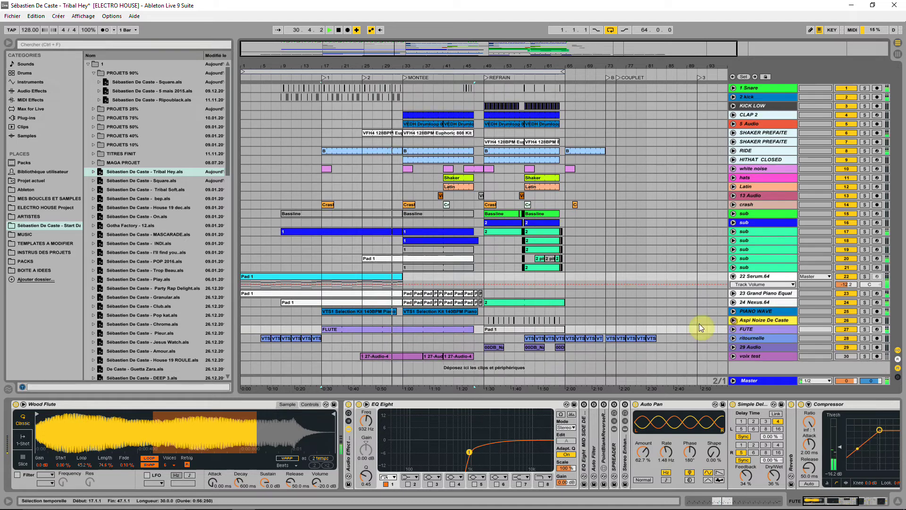
pyautogui.click(733, 319)
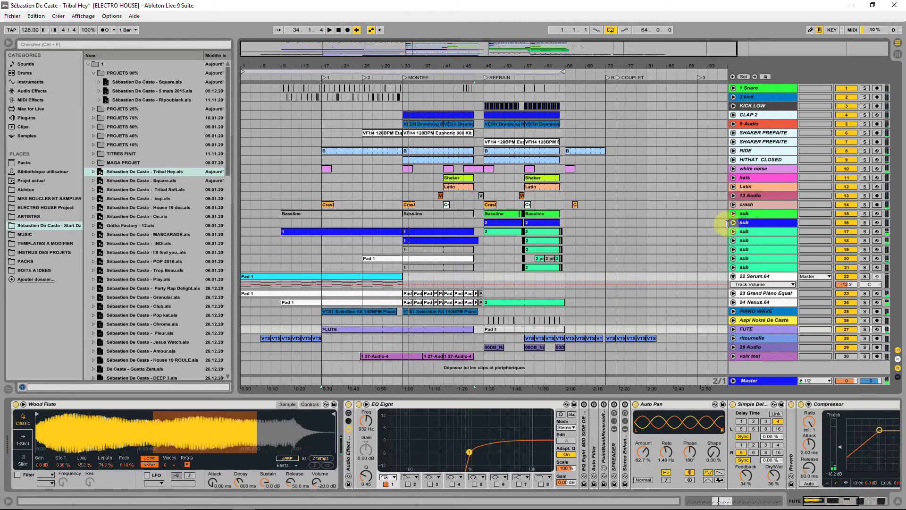
# Audition the passage from bar 31 and add a locator just before MONTEE, with a name beginning "FILLS A M"
pyautogui.click(392, 372)
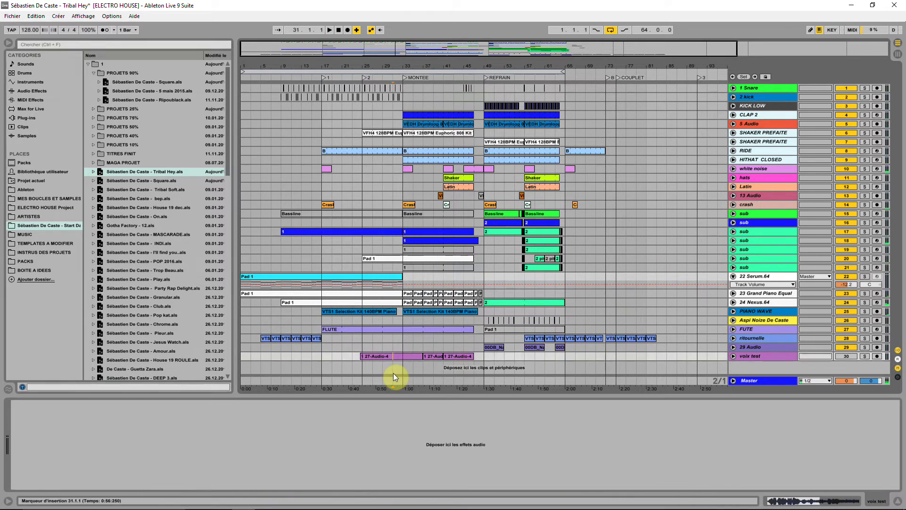
pyautogui.press('space')
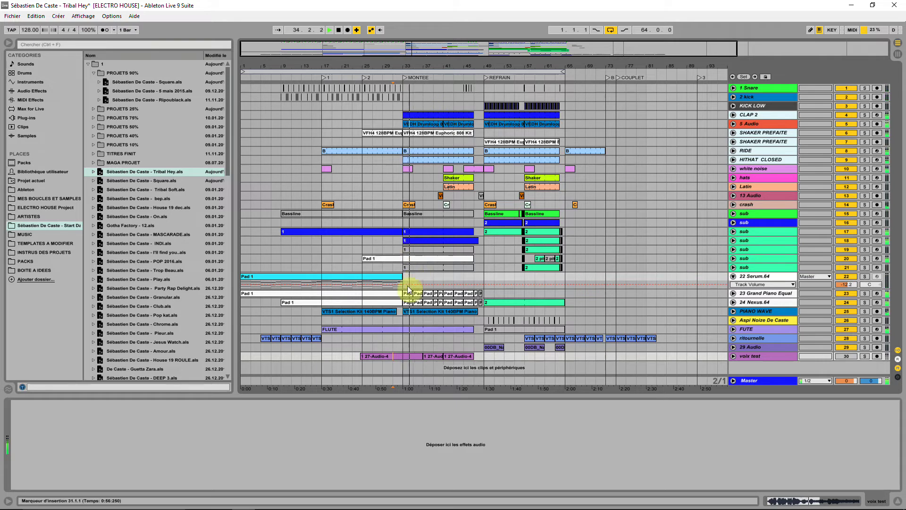
pyautogui.press('space')
pyautogui.rightClick(398, 79)
pyautogui.click(412, 99)
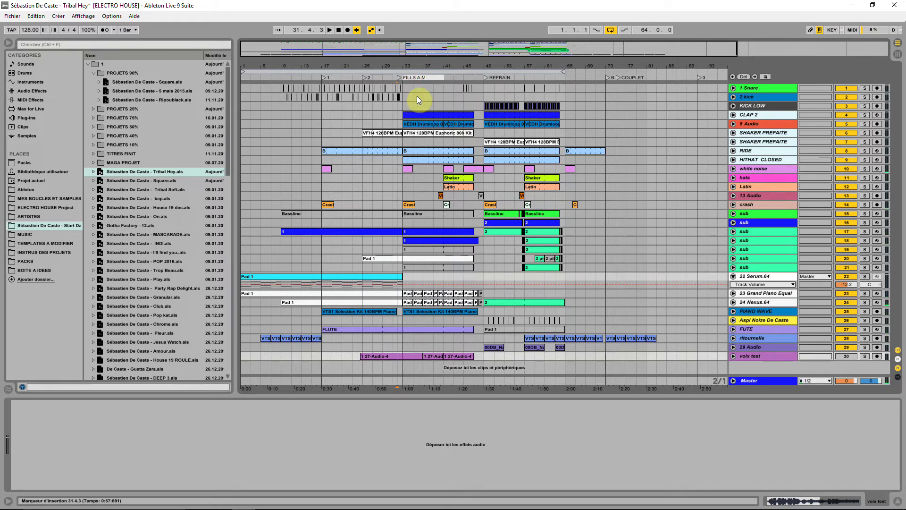
# Play from bar 31 with the Master track selected and collapse its expanded EQ Eight display
pyautogui.click(393, 381)
pyautogui.press('space')
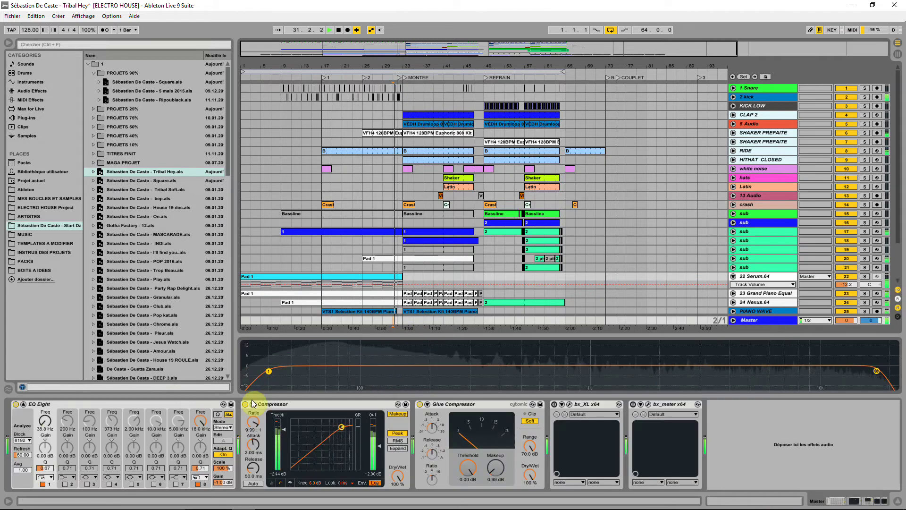
pyautogui.click(24, 405)
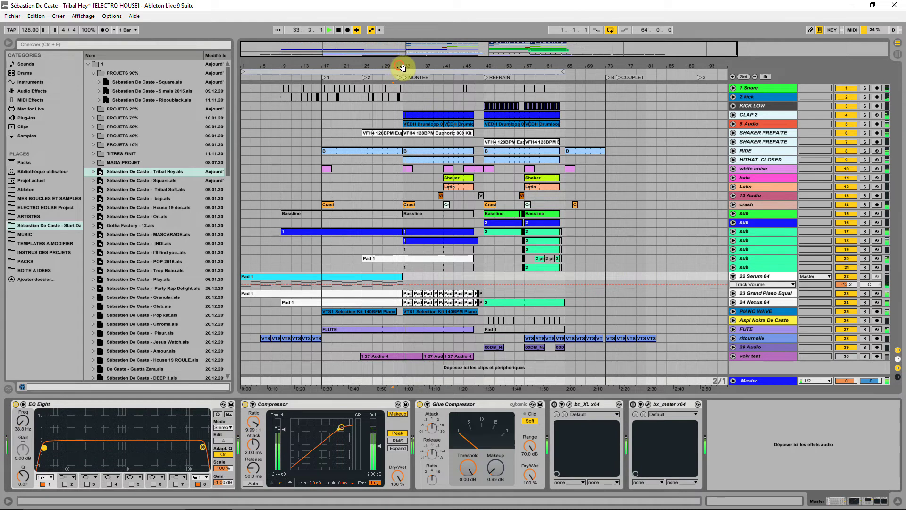
# Unfold sub track 17 to examine its volume automation around MONTEE and toggle solo on sub tracks 17 and 18 during playback
pyautogui.moveTo(405, 67); pyautogui.dragTo(485, 269)
pyautogui.click(864, 231)
pyautogui.click(733, 231)
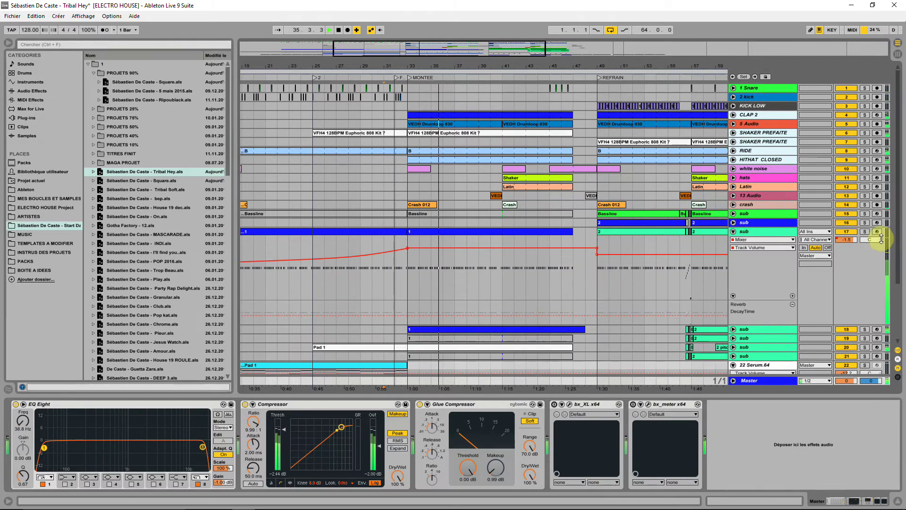
pyautogui.click(865, 329)
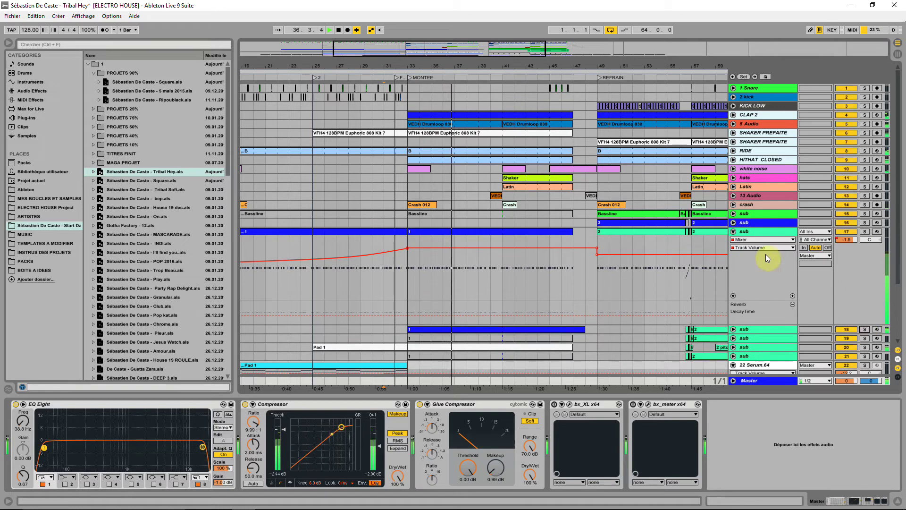
# Extend the MONTEE clip on sub track 18 back to start at bar 25 and unfold the track
pyautogui.click(298, 326)
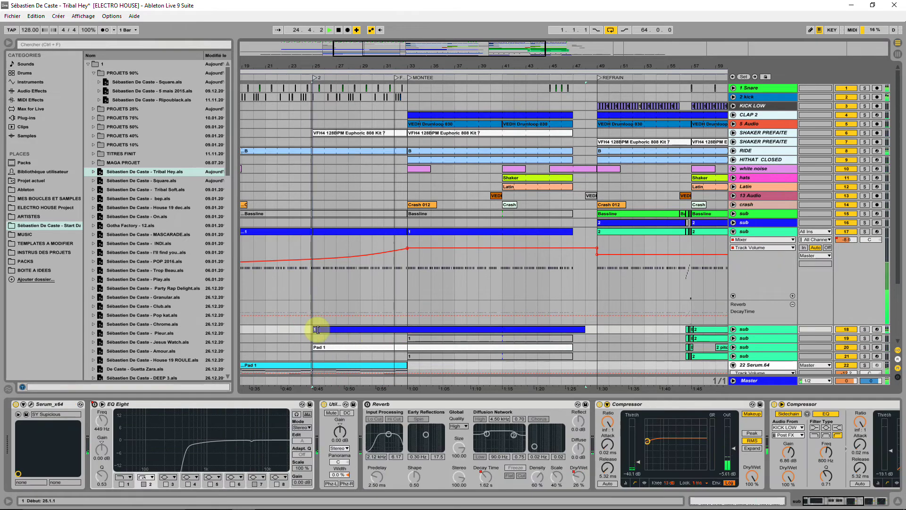
pyautogui.click(317, 329)
pyautogui.click(733, 328)
pyautogui.scroll(-2, 675, 296)
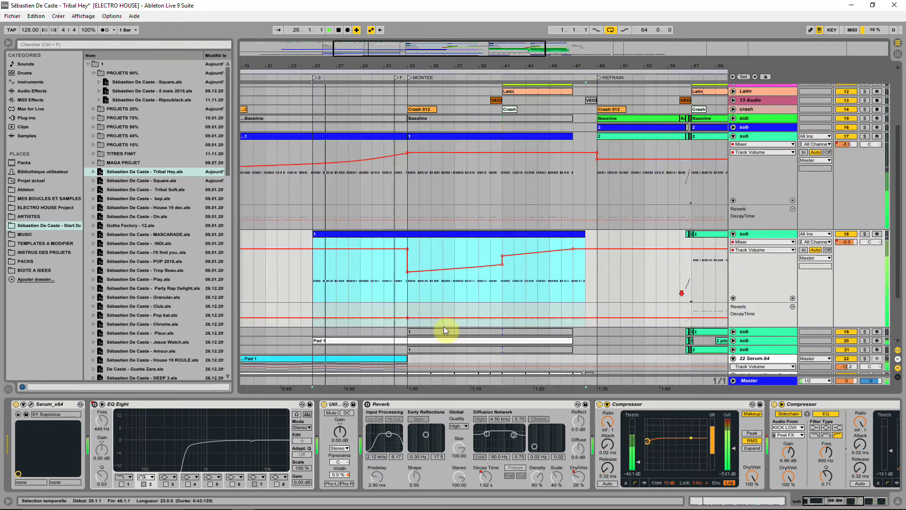
# Split the clip on sub track 18 at bar 33 and lower the volume automation before bar 33 to about -16.7 dB
pyautogui.click(352, 267)
pyautogui.click(406, 242)
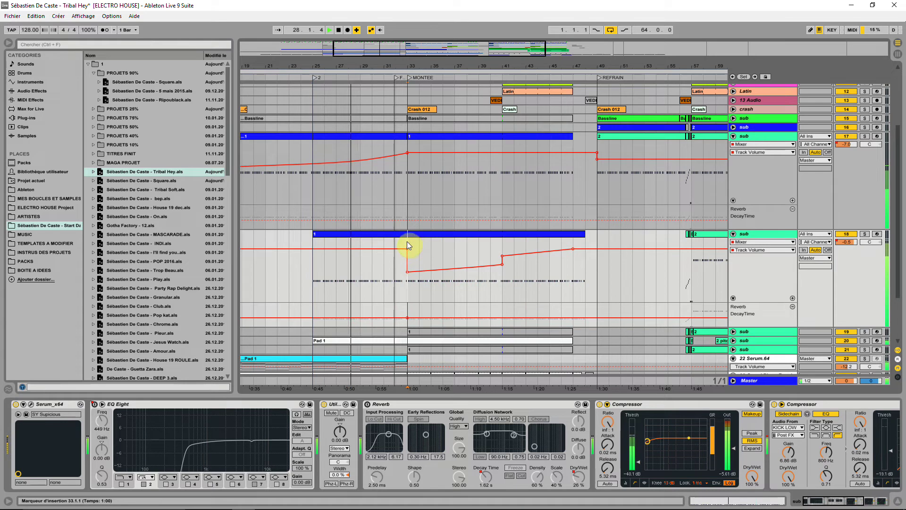
pyautogui.moveTo(380, 249); pyautogui.dragTo(397, 289)
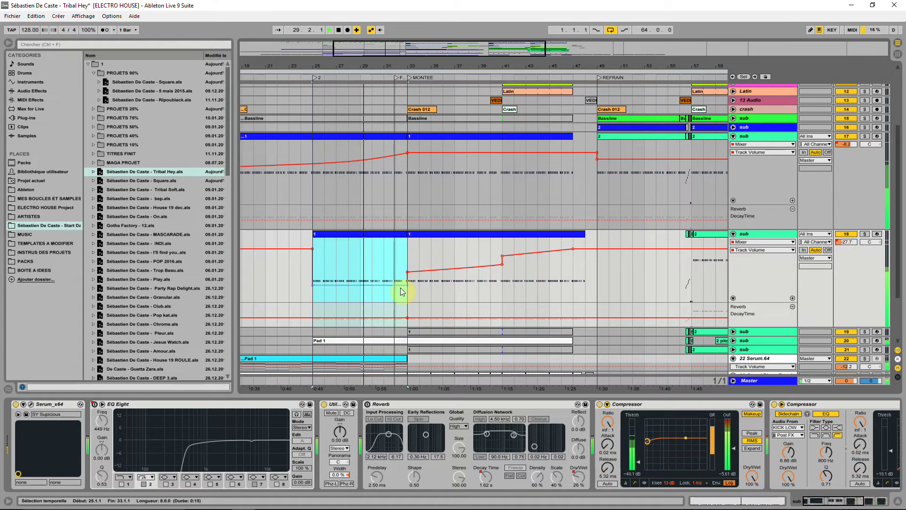
pyautogui.moveTo(313, 247)
pyautogui.mouseDown()
pyautogui.moveTo(314, 283)
pyautogui.moveTo(309, 275)
pyautogui.mouseUp()
pyautogui.click(283, 263)
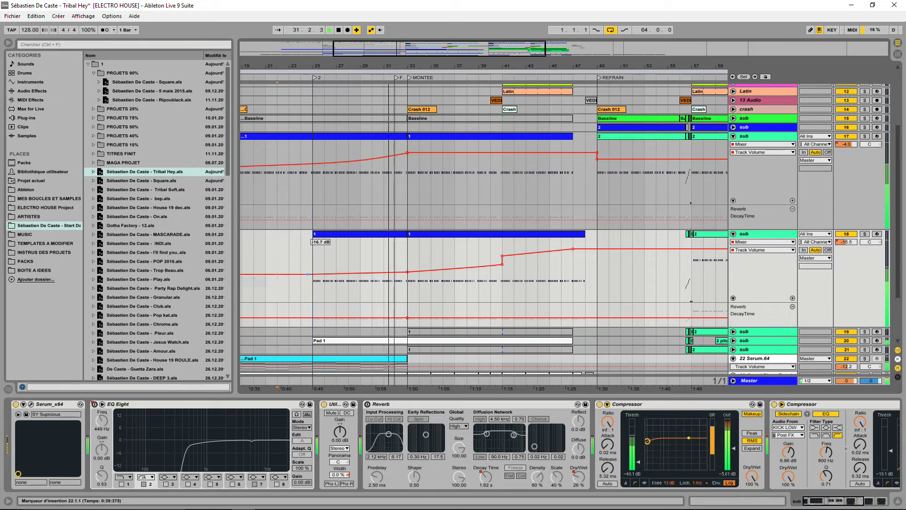
pyautogui.click(364, 233)
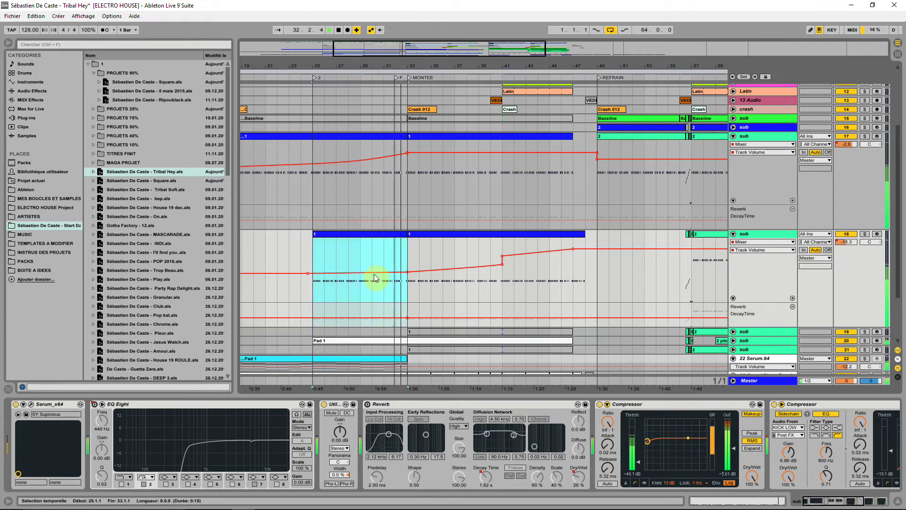
# Reshape the volume automation of sub track 18 into a smooth, slight rise between bars 25 and 33
pyautogui.moveTo(375, 275); pyautogui.dragTo(375, 270)
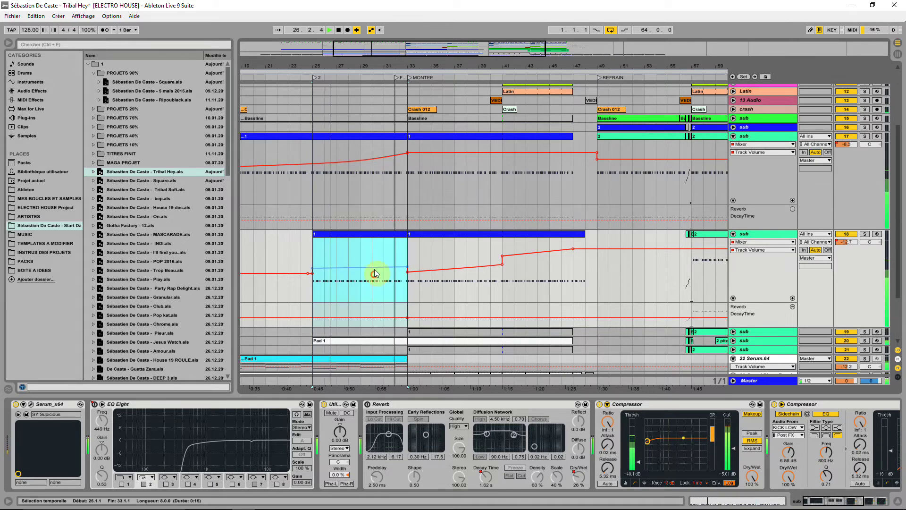
pyautogui.click(337, 273)
pyautogui.moveTo(359, 269); pyautogui.dragTo(405, 271)
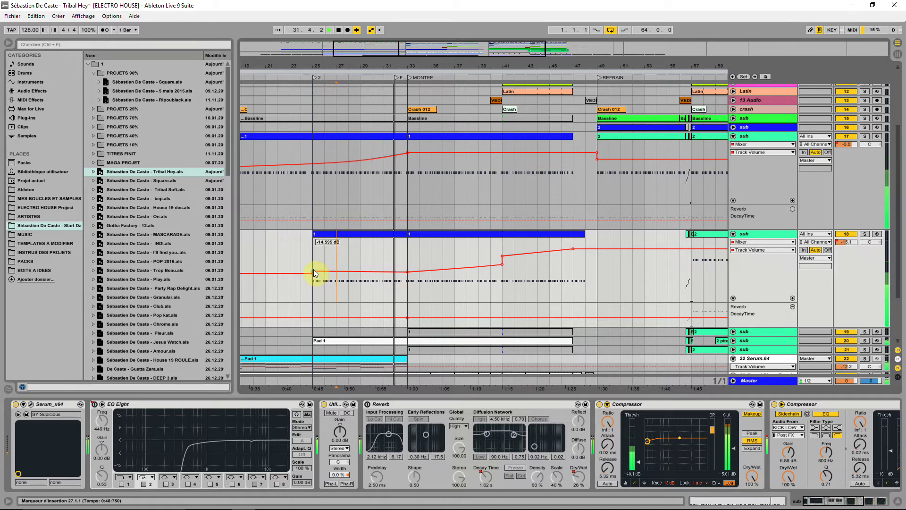
pyautogui.click(312, 289)
pyautogui.click(304, 289)
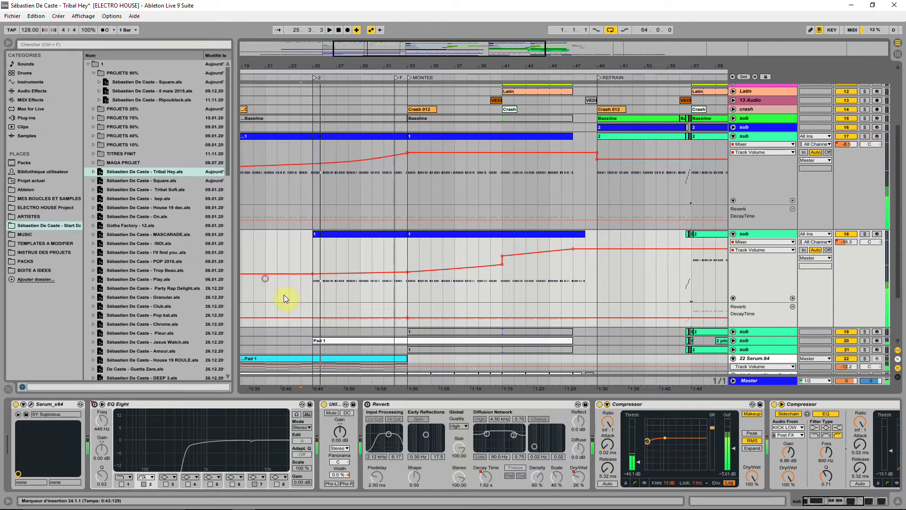
# Play from bar 21 to check the adjusted sub volume transition and save the project
pyautogui.click(268, 255)
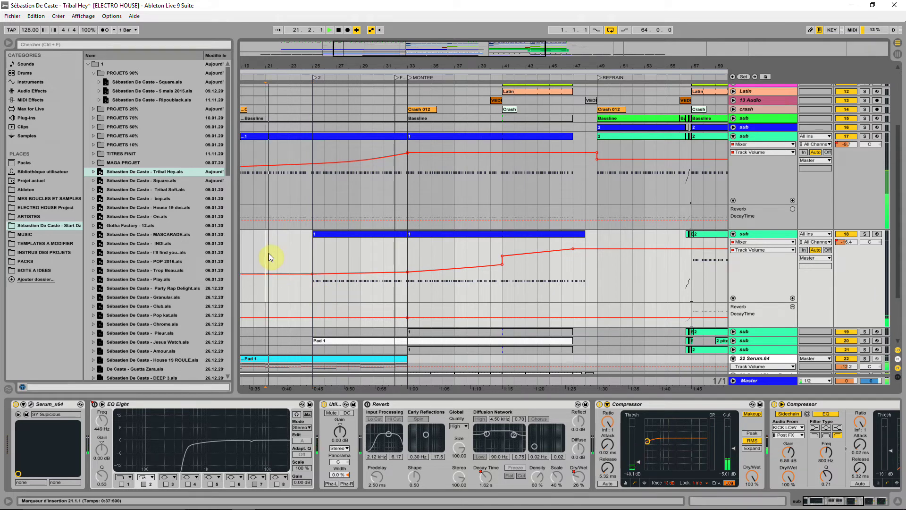
pyautogui.click(268, 253)
pyautogui.hotkey('ctrl', 's')
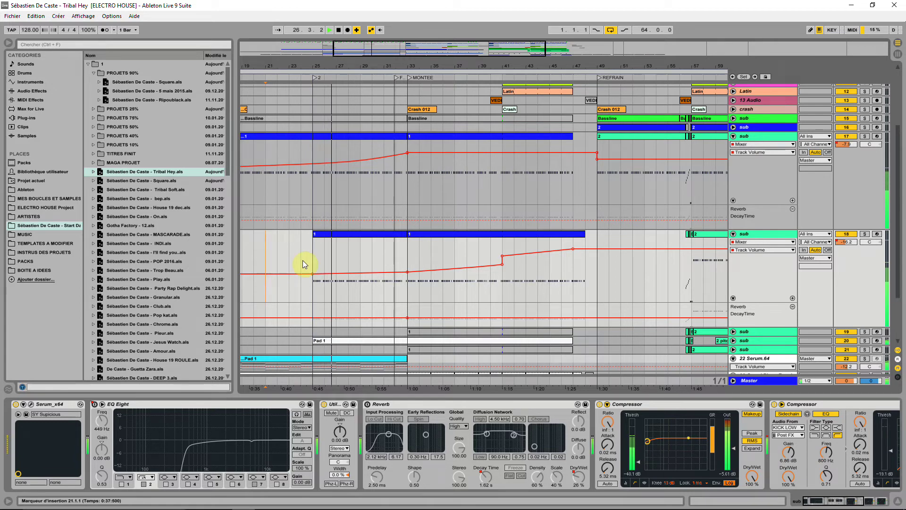
# Fold sub track 18, slightly raise the volume automation of sub track 17 across MONTEE and fold that track too
pyautogui.click(733, 234)
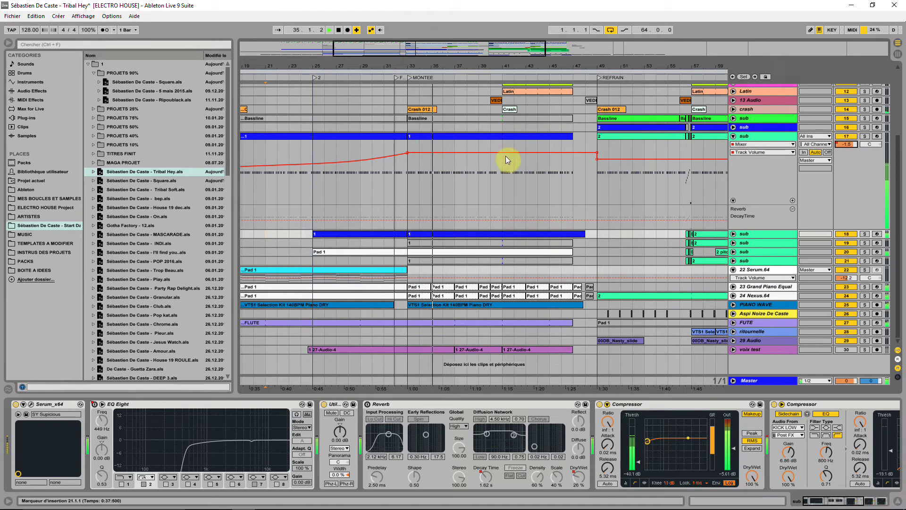
pyautogui.moveTo(509, 154); pyautogui.dragTo(510, 151)
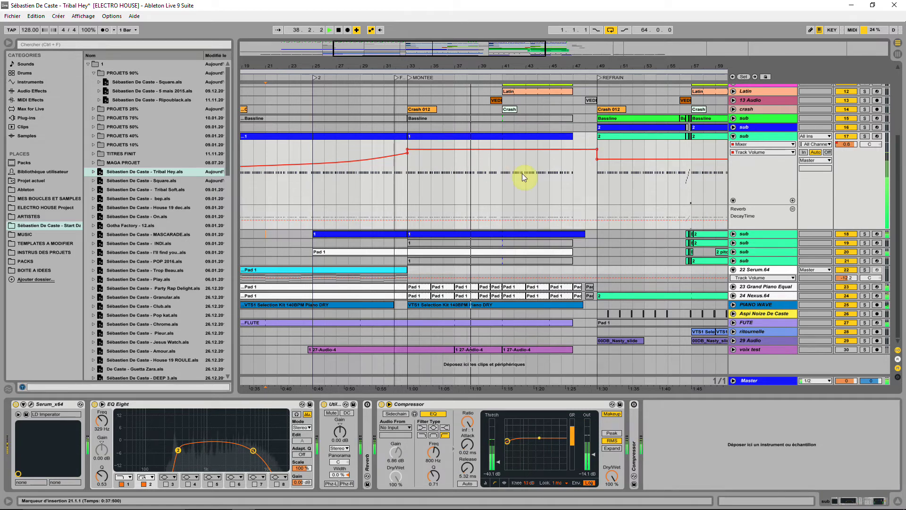
pyautogui.click(732, 136)
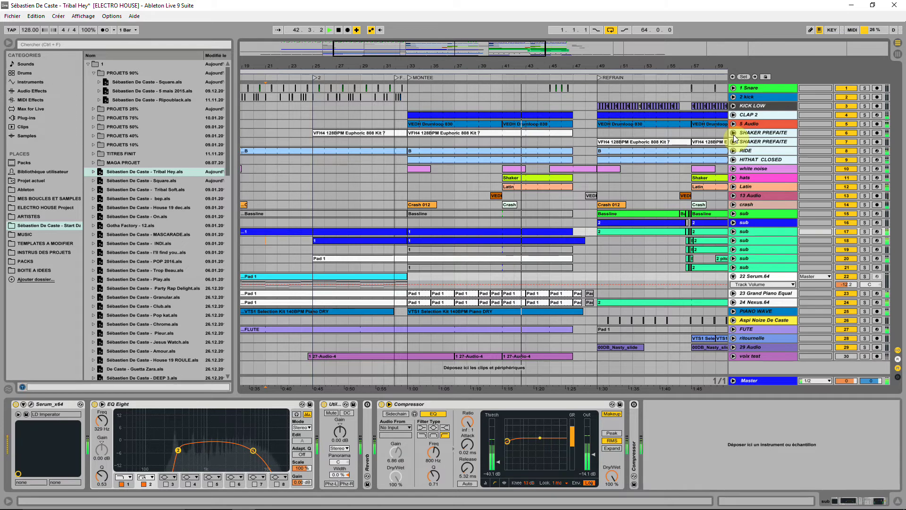
# Unfold sub track 18, lower its volume breakpoint at bar 41 to about -9.0 dB and curve the rise up to bar 47
pyautogui.click(733, 241)
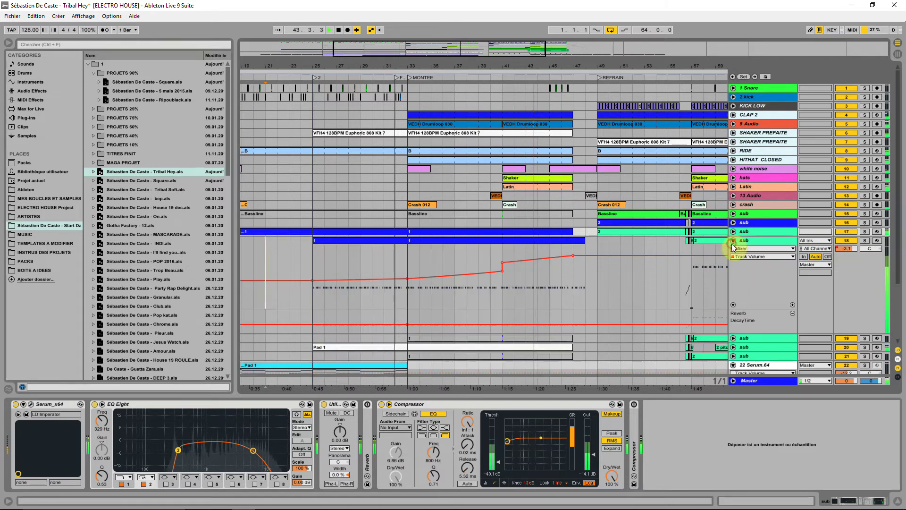
pyautogui.click(503, 261)
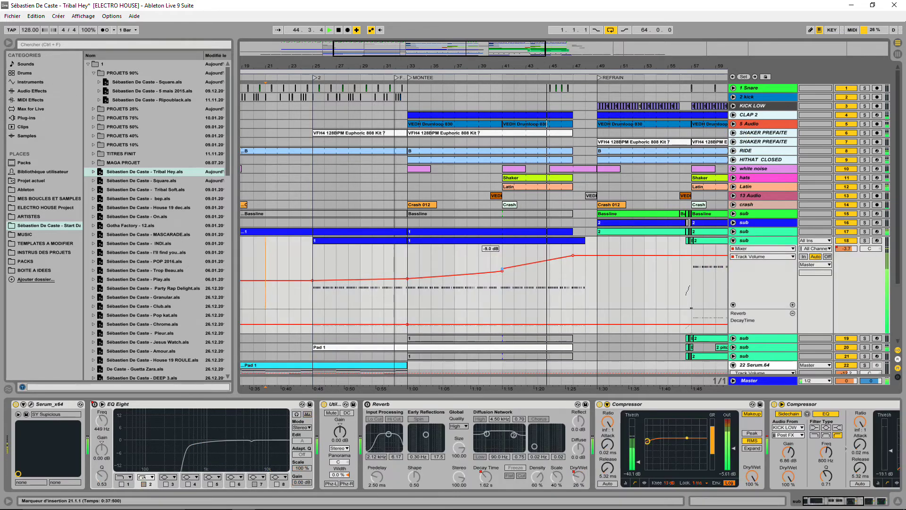
pyautogui.click(560, 261)
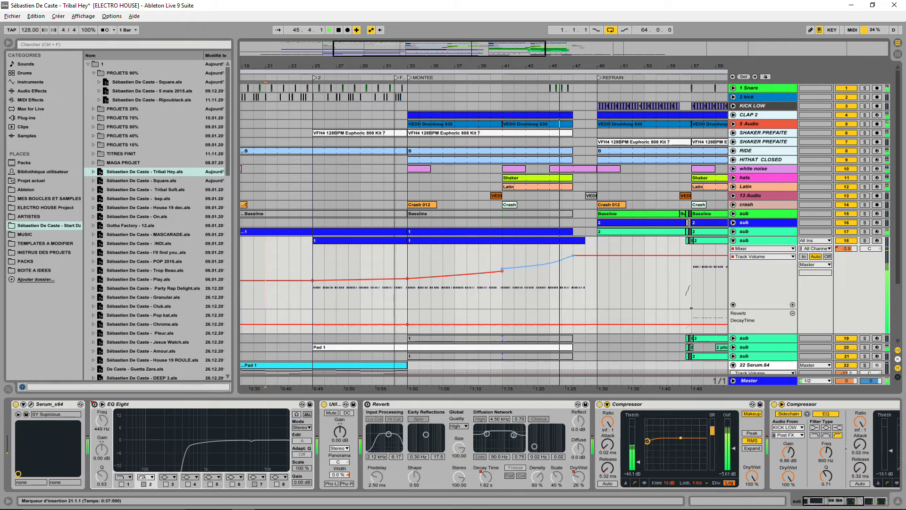
pyautogui.click(567, 259)
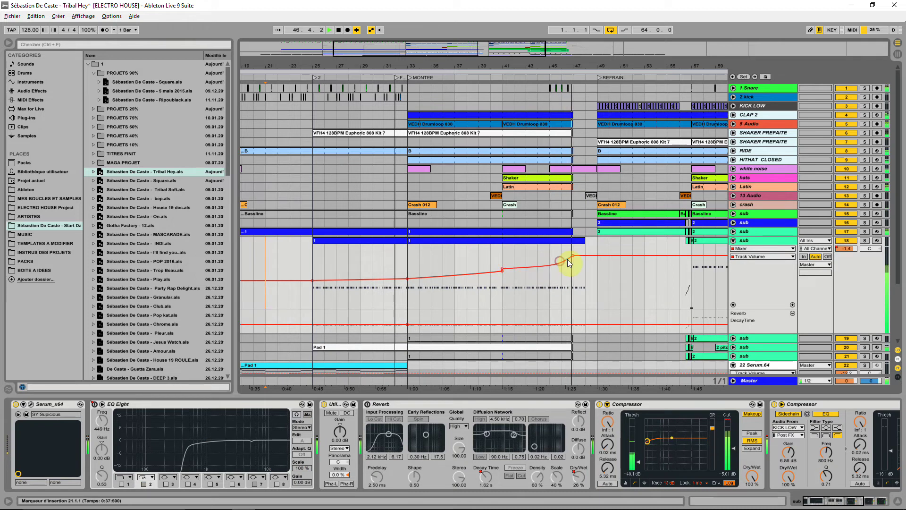
pyautogui.click(501, 270)
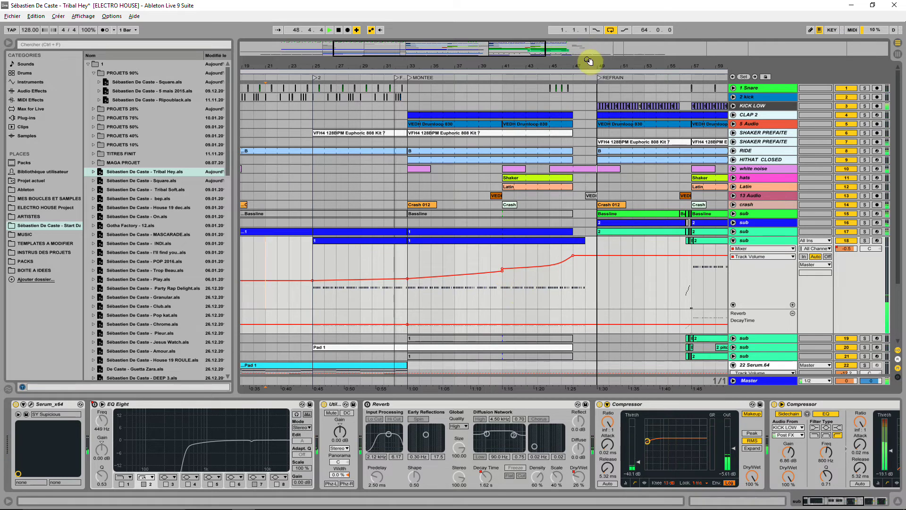
# Shorten the MONTEE clip on sub track 18 to end at 47.4.1 and fold the track
pyautogui.moveTo(588, 62); pyautogui.dragTo(602, 364)
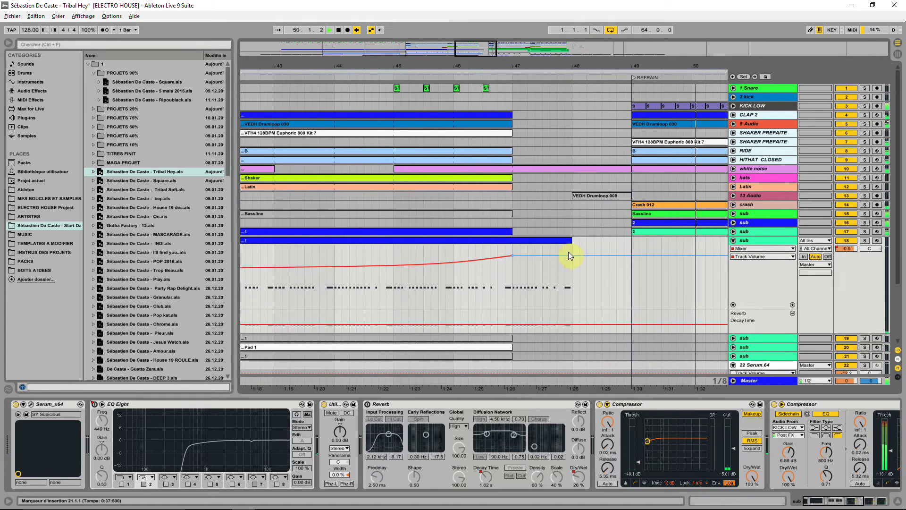
pyautogui.moveTo(571, 241); pyautogui.dragTo(556, 243)
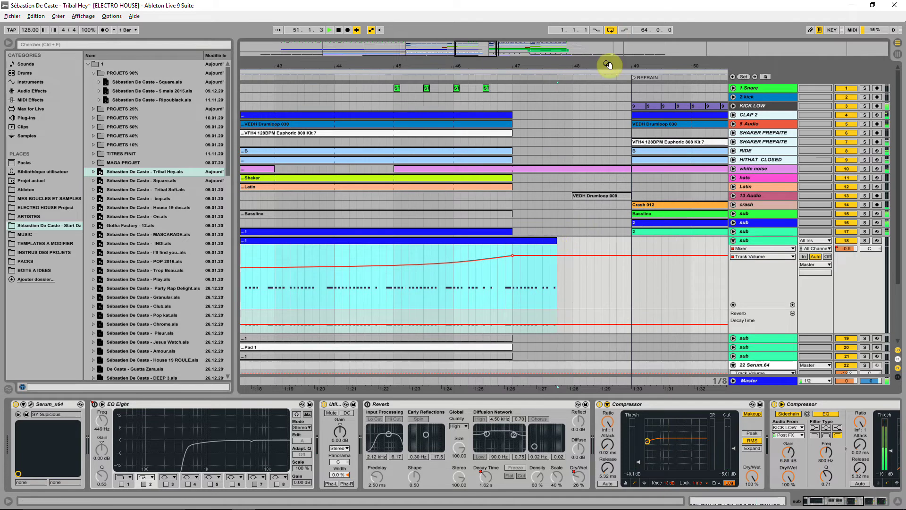
pyautogui.moveTo(607, 65); pyautogui.dragTo(457, 55)
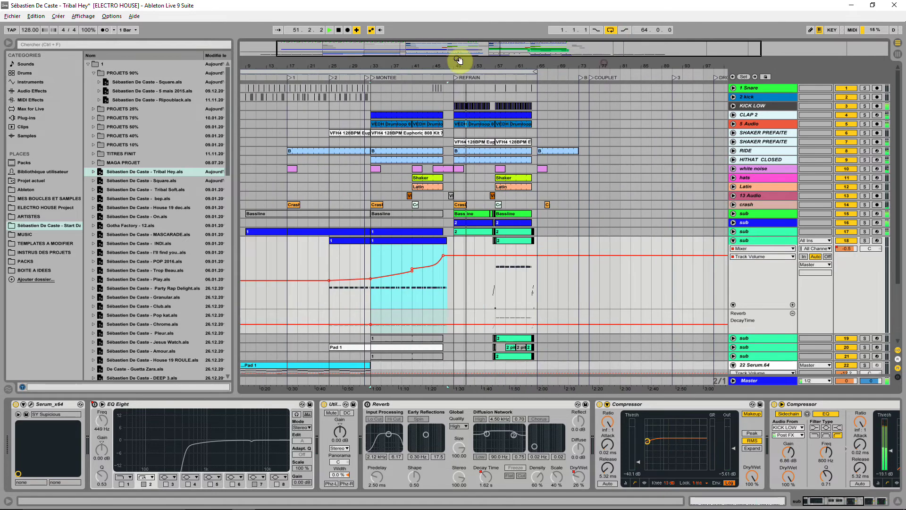
pyautogui.click(733, 241)
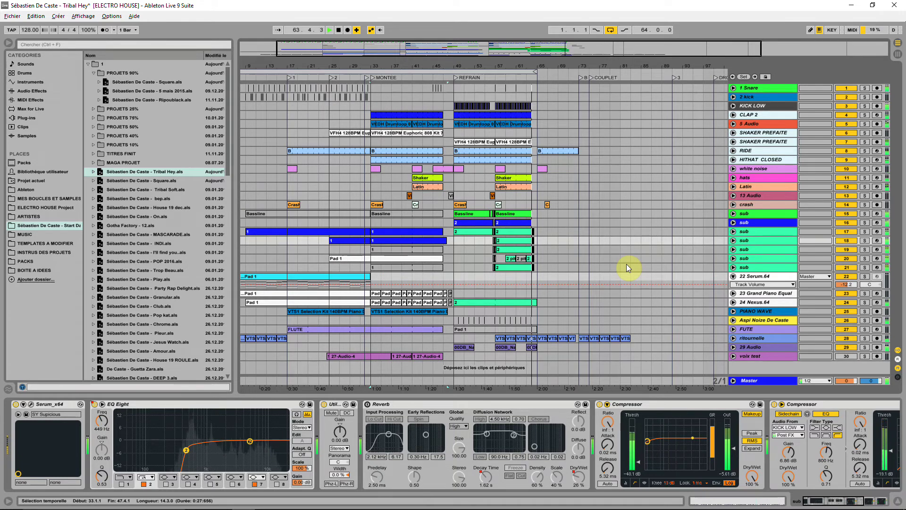
# Show the whole arrangement from its beginning, save the project and stop playback
pyautogui.press('space')
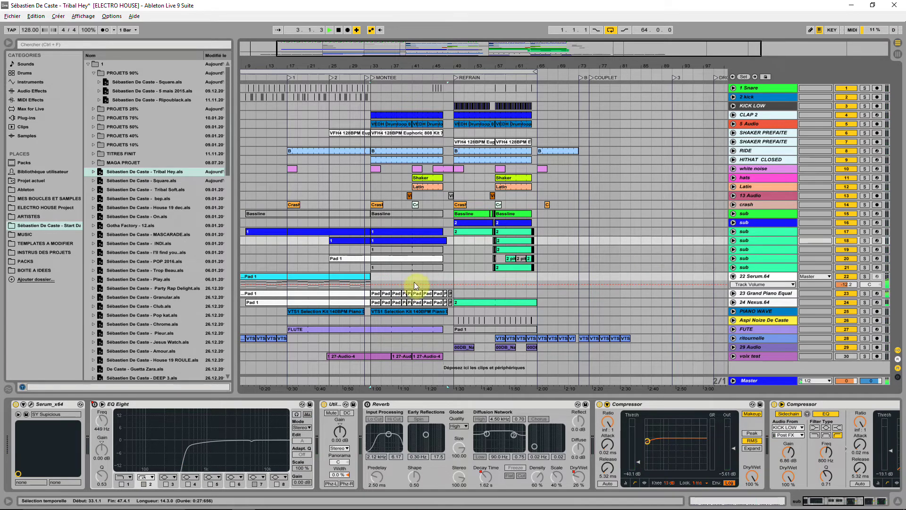
pyautogui.moveTo(295, 66); pyautogui.dragTo(304, 62)
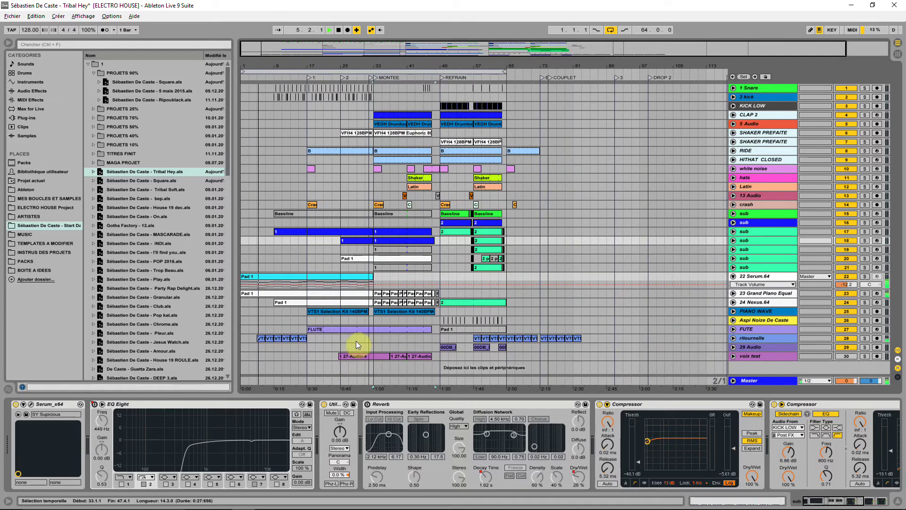
pyautogui.hotkey('ctrl', 's')
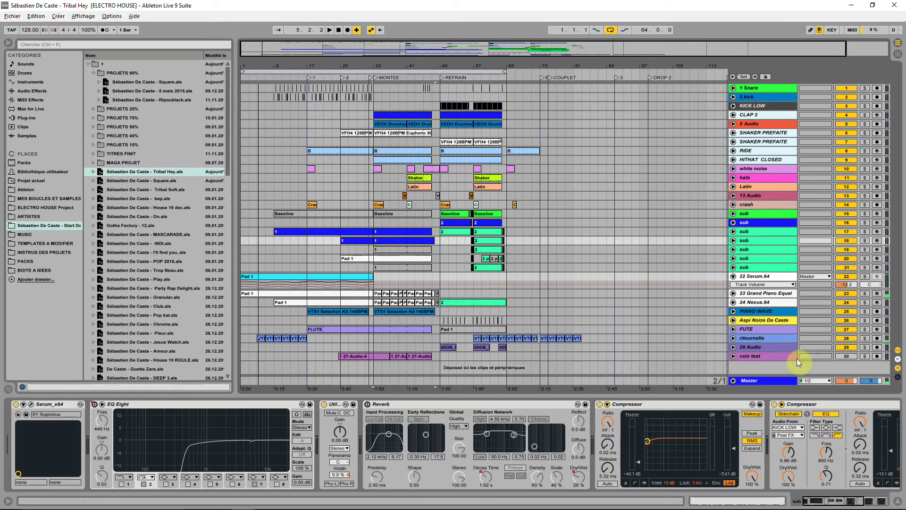
pyautogui.press('space')
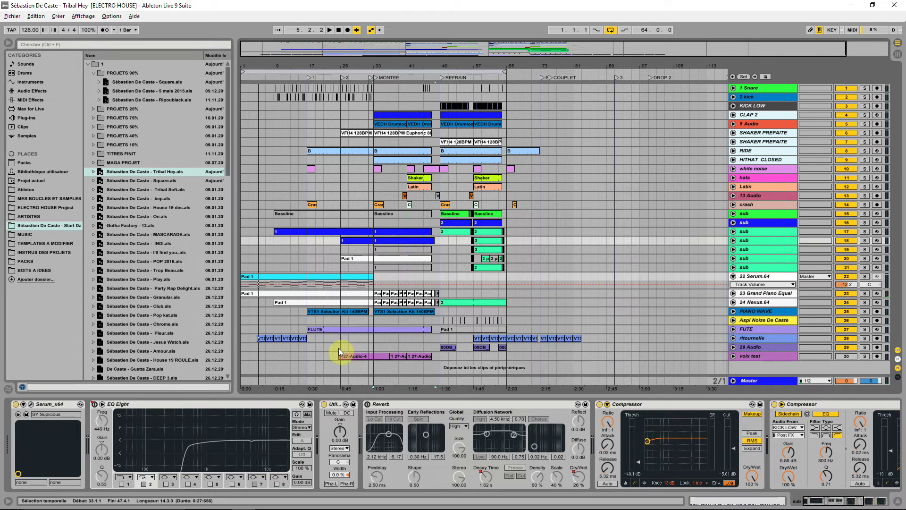
# Play the opening of MONTEE from bar 33 and stop to check the transition into it
pyautogui.click(377, 295)
pyautogui.press('space')
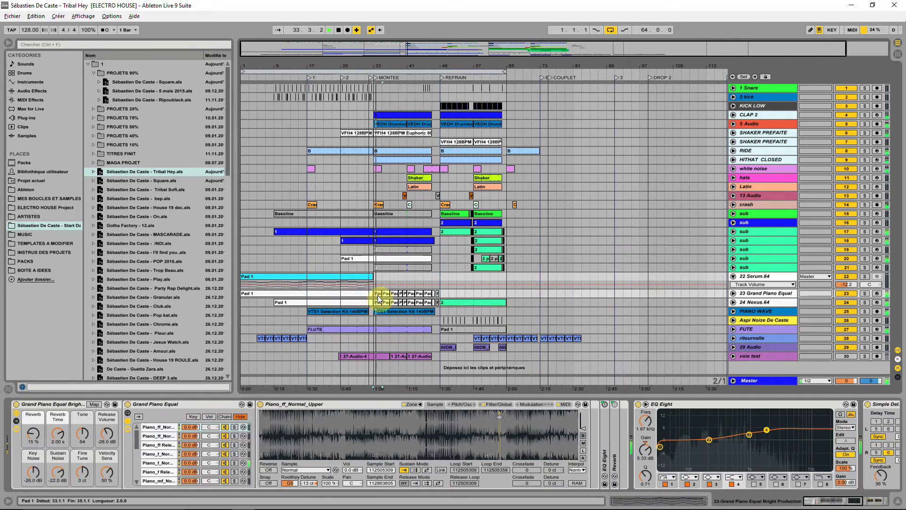
pyautogui.click(383, 131)
pyautogui.press('space')
pyautogui.moveTo(370, 66); pyautogui.dragTo(370, 74)
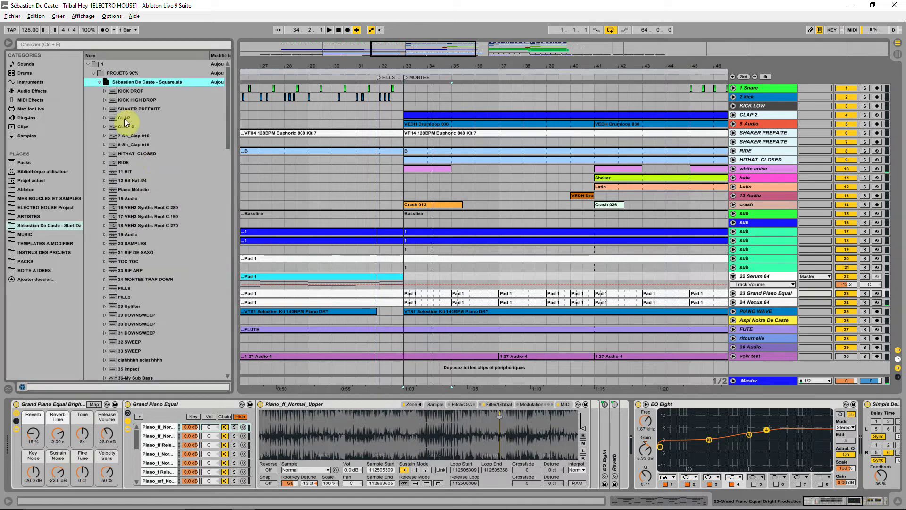
# Import the two FILLS, clahhhhh eclat hhhh, RIDE and 8-Sh_Clap 019 tracks from the Square.als project below the voix test track
pyautogui.click(124, 289)
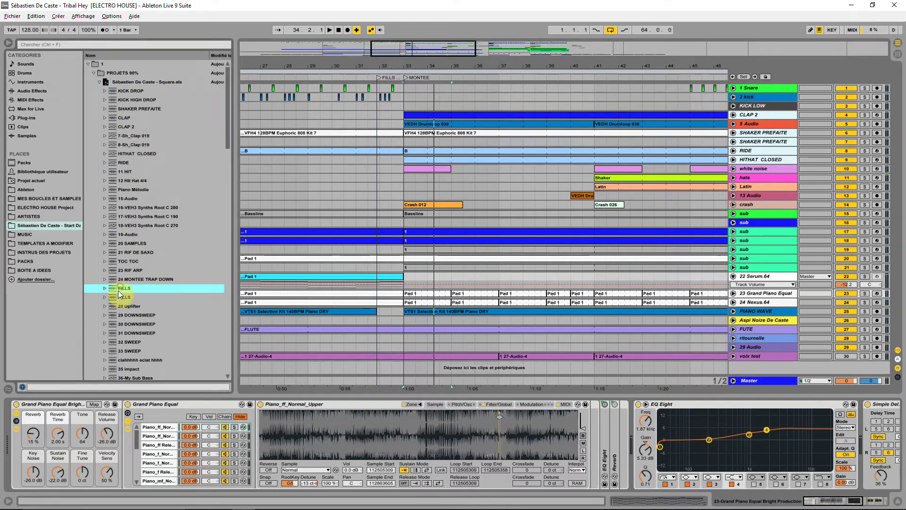
pyautogui.keyDown('shift'); pyautogui.click(121, 298); pyautogui.keyUp('shift')
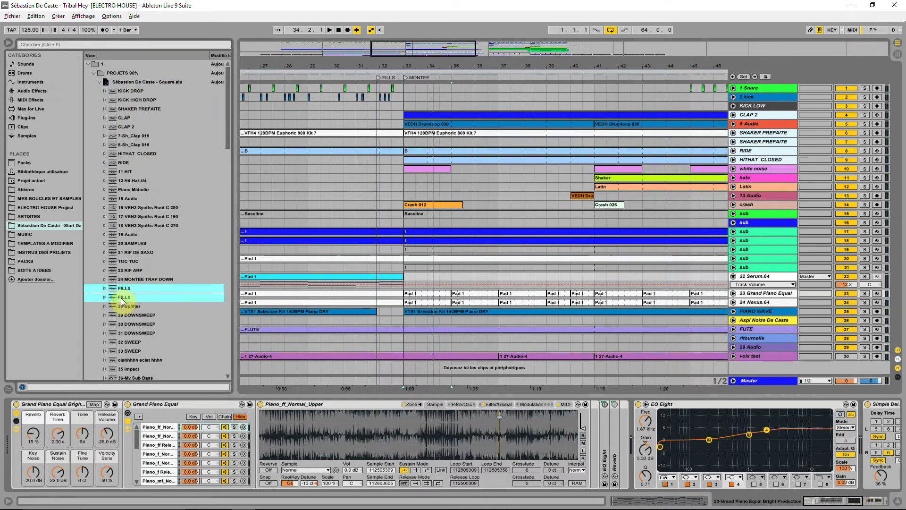
pyautogui.scroll(-2, 142, 349)
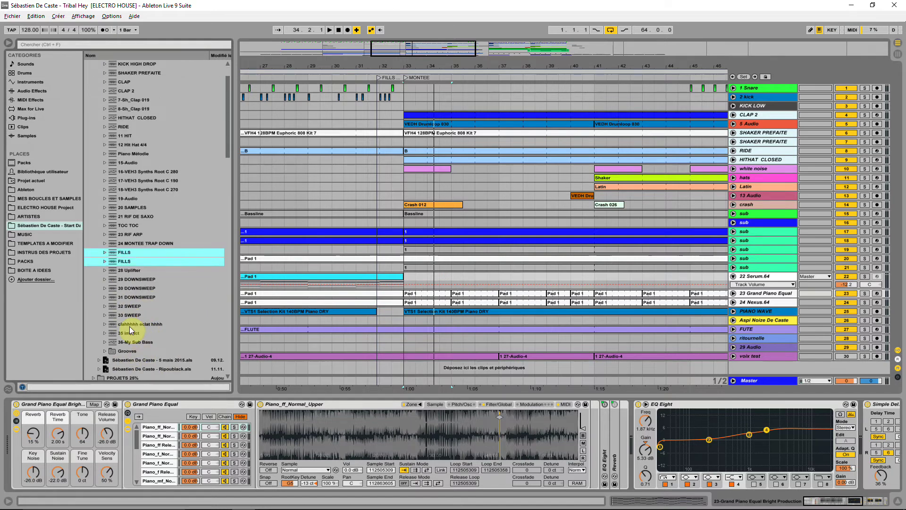
pyautogui.keyDown('ctrl'); pyautogui.click(129, 326); pyautogui.keyUp('ctrl')
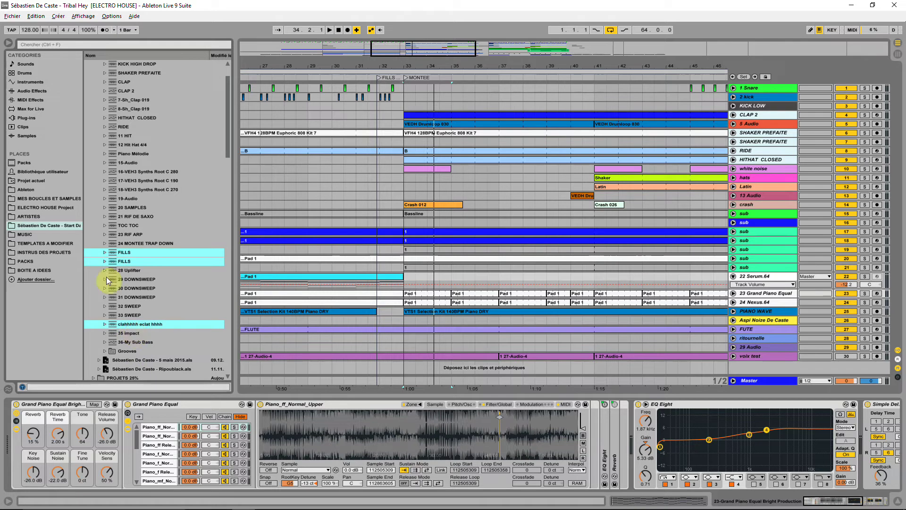
pyautogui.keyDown('ctrl'); pyautogui.click(115, 127); pyautogui.keyUp('ctrl')
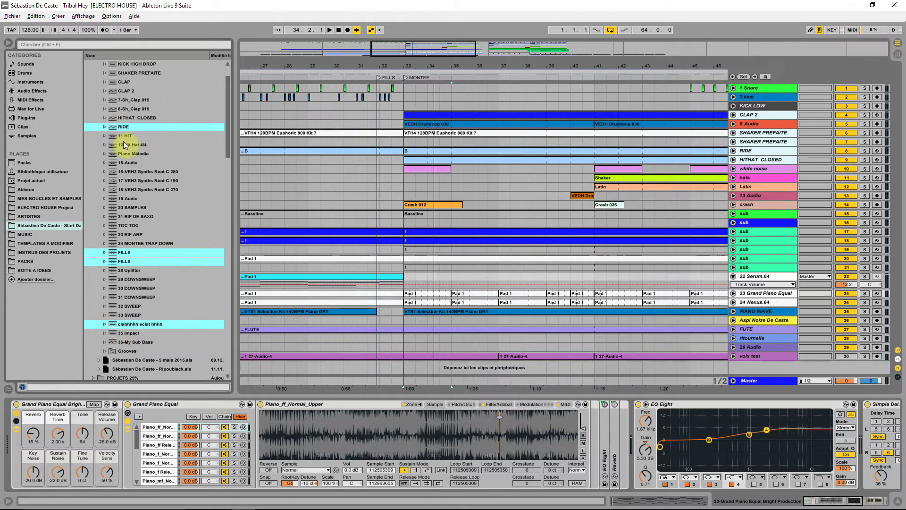
pyautogui.keyDown('ctrl'); pyautogui.click(128, 109); pyautogui.keyUp('ctrl')
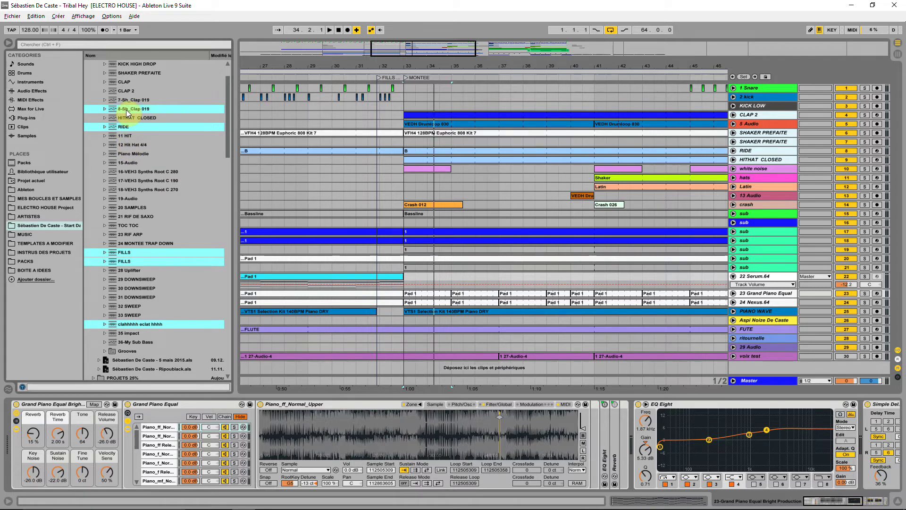
pyautogui.moveTo(126, 109); pyautogui.dragTo(743, 366)
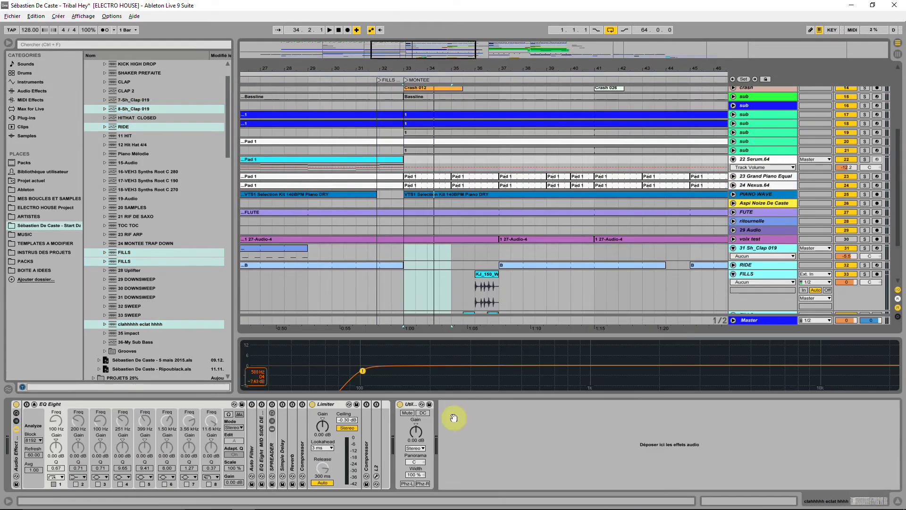
# Collapse the expanded EQ Eight display, solo the clahhhhh eclat hhhh track and play its first clip
pyautogui.click(34, 405)
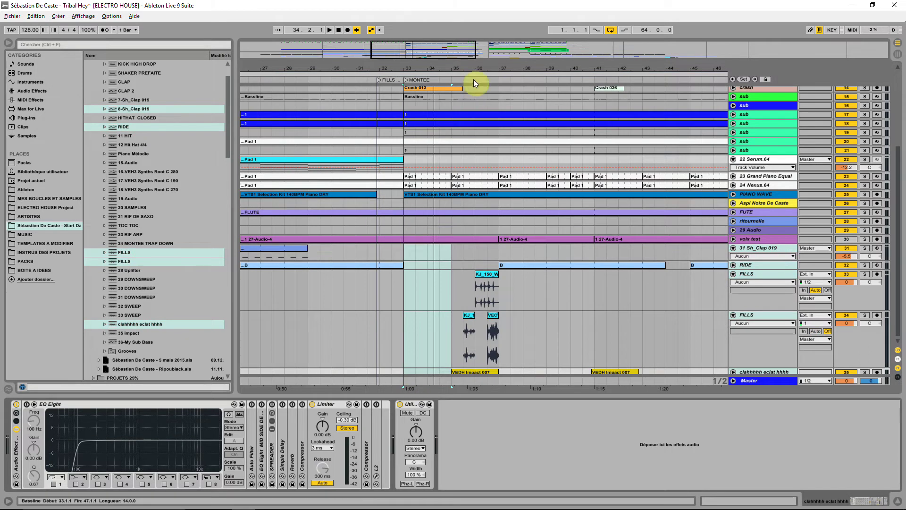
pyautogui.moveTo(482, 69)
pyautogui.mouseDown()
pyautogui.moveTo(457, 54)
pyautogui.moveTo(457, 40)
pyautogui.mouseUp()
pyautogui.scroll(-1, 514, 298)
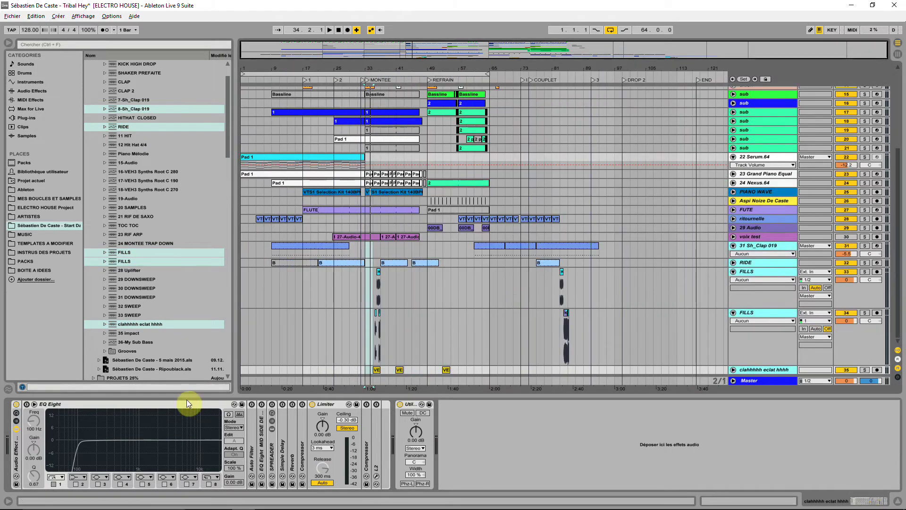
pyautogui.click(377, 369)
pyautogui.click(864, 369)
pyautogui.press('space')
pyautogui.press('space')
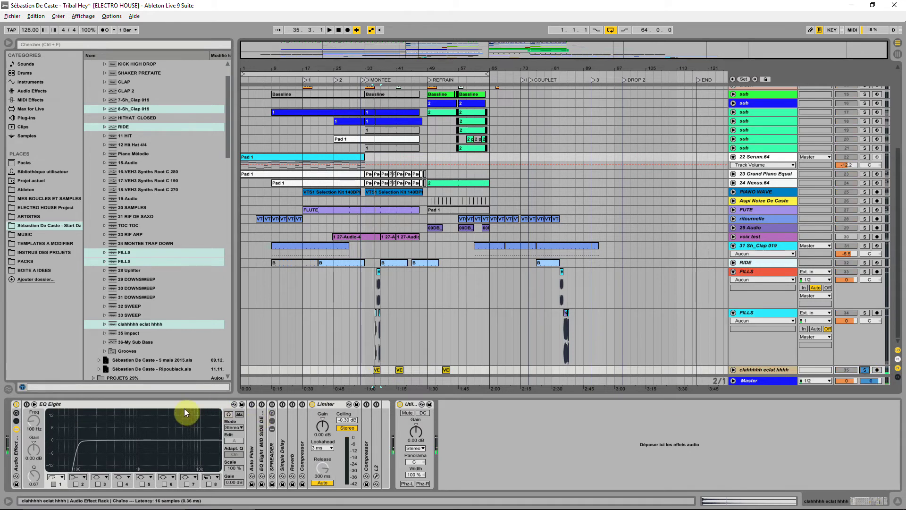
# Move EQ Eight out of the Audio Effect Rack to the front of the clahhhhh eclat hhhh chain and select the Utility device
pyautogui.click(12, 453)
pyautogui.click(19, 475)
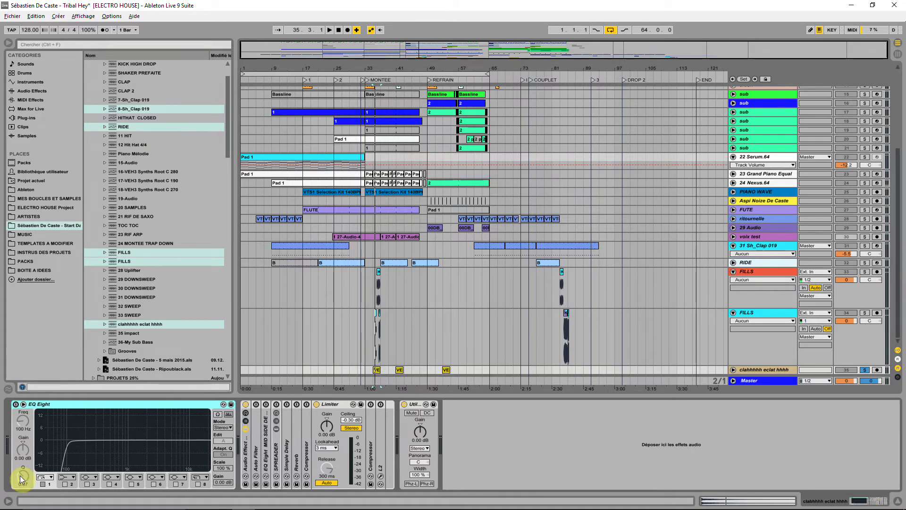
pyautogui.click(418, 415)
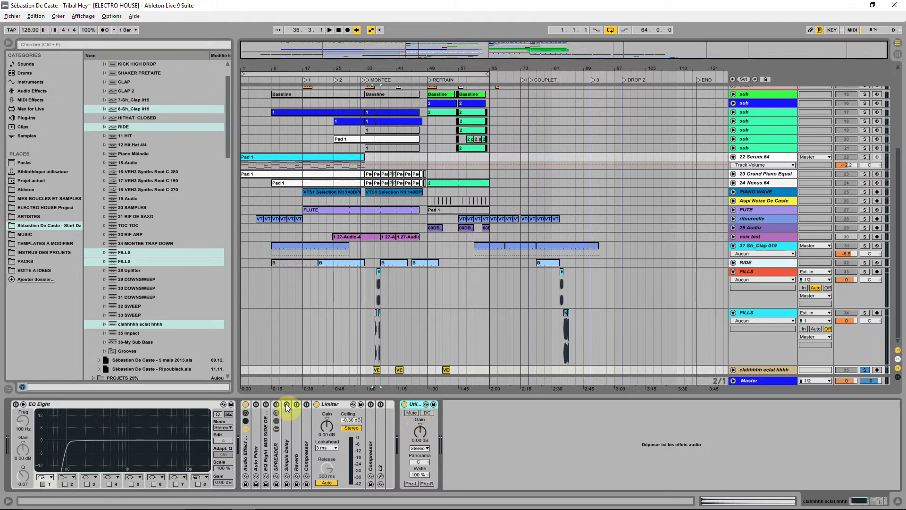
# Delete all devices after EQ Eight on the clahhhhh eclat hhhh track, unsolo the track and play its first clip in the mix
pyautogui.press('Delete')
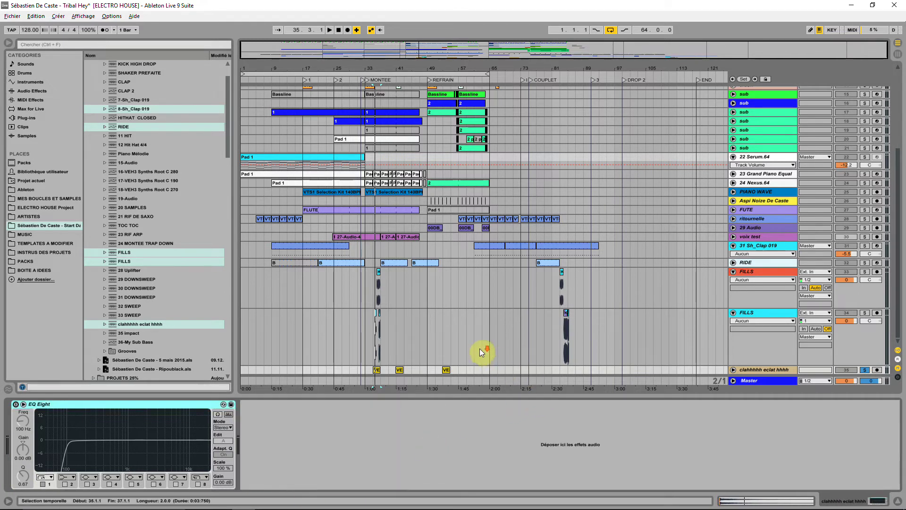
pyautogui.click(377, 372)
pyautogui.click(864, 369)
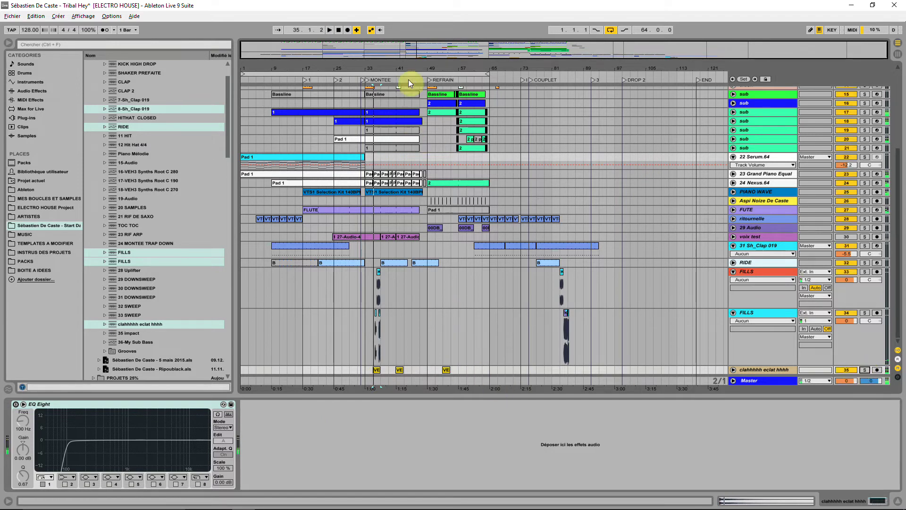
pyautogui.moveTo(400, 69); pyautogui.dragTo(400, 71)
pyautogui.press('space')
pyautogui.hscroll(2, 442, 336)
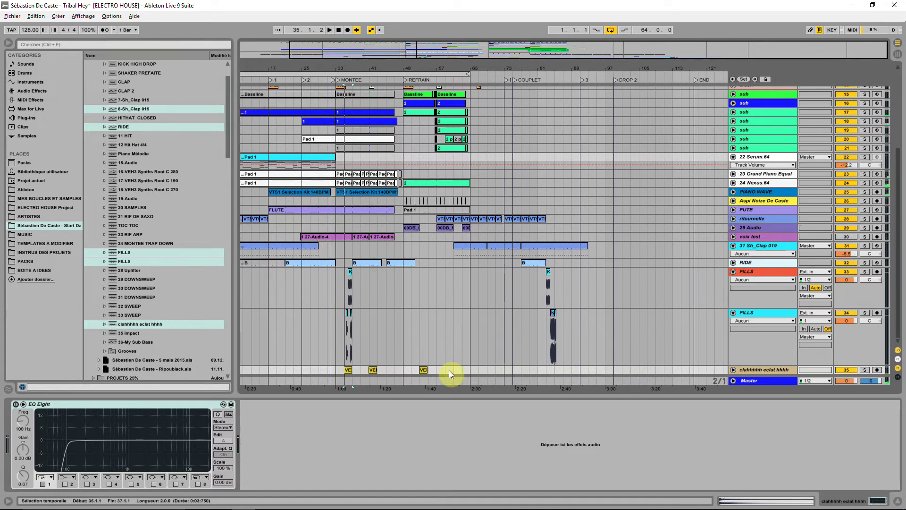
# Move the last impact clip on the clahhhhh eclat hhhh track to bar 63, unfold the track and play the clip
pyautogui.click(423, 370)
pyautogui.moveTo(423, 372); pyautogui.dragTo(467, 373)
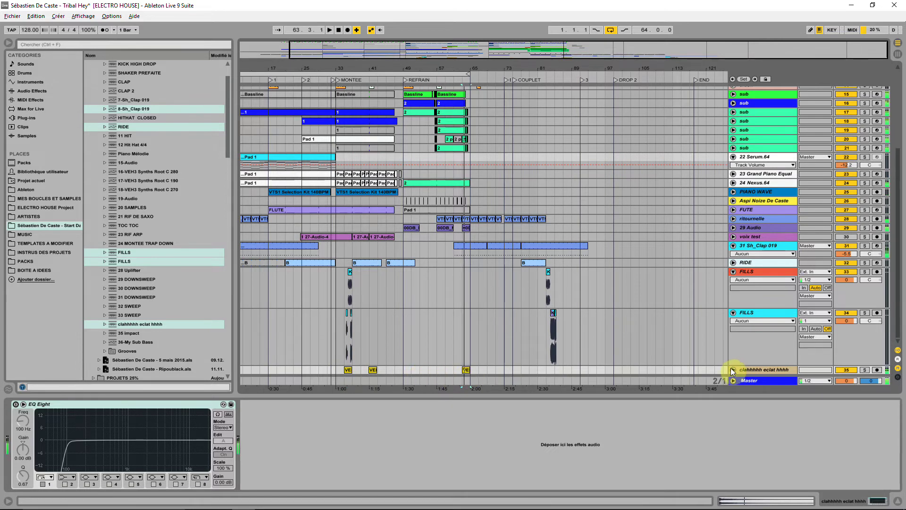
pyautogui.click(733, 370)
pyautogui.press('space')
# Set the clahhhhh eclat hhhh track's volume to -3.8 dB and play the track soloed
pyautogui.moveTo(845, 330); pyautogui.dragTo(845, 313)
pyautogui.click(865, 322)
pyautogui.press('space')
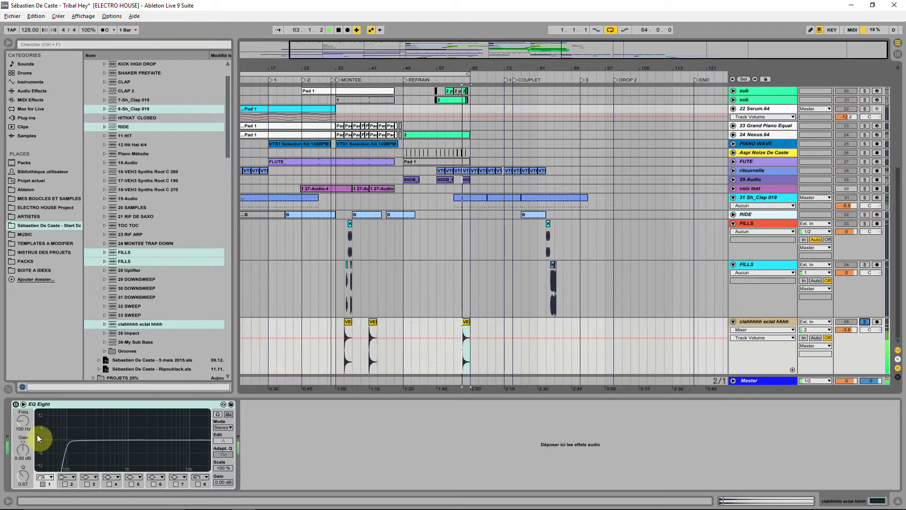
# Switch on EQ Eight, set its band 1 low cut to 457 Hz and unsolo the clahhhhh eclat hhhh track
pyautogui.click(16, 403)
pyautogui.moveTo(67, 450); pyautogui.dragTo(108, 447)
pyautogui.click(864, 321)
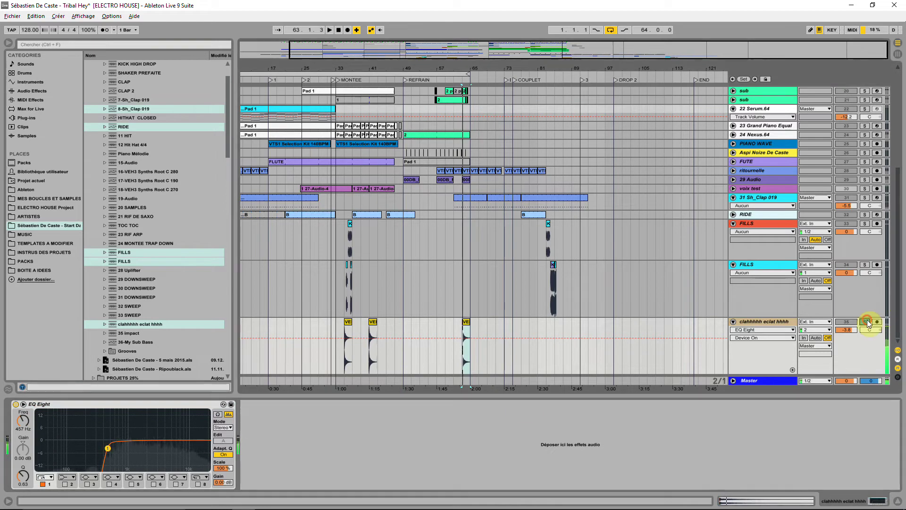
# Set the clahhhhh eclat hhhh track's volume to -2.5 dB and play the impact clip at bar 63 in the mix
pyautogui.click(845, 329)
pyautogui.moveTo(845, 329); pyautogui.dragTo(846, 325)
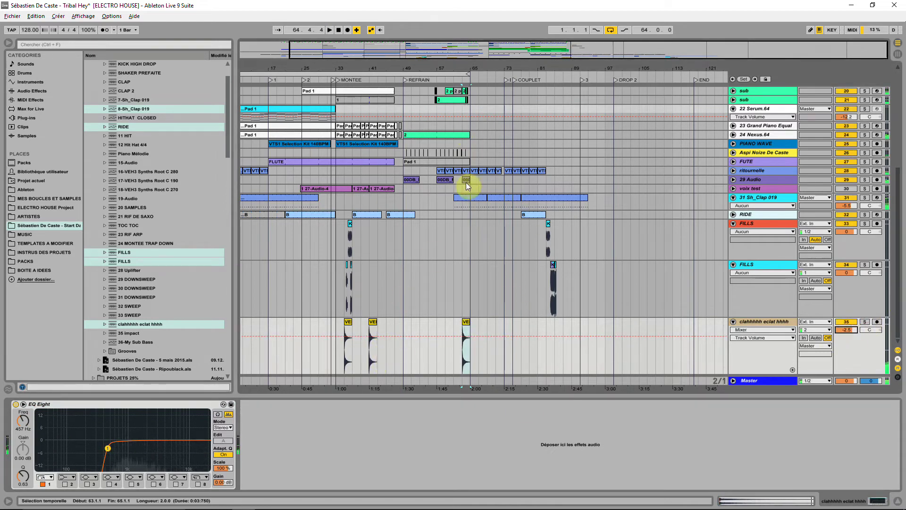
pyautogui.moveTo(466, 75); pyautogui.dragTo(466, 122)
pyautogui.click(465, 324)
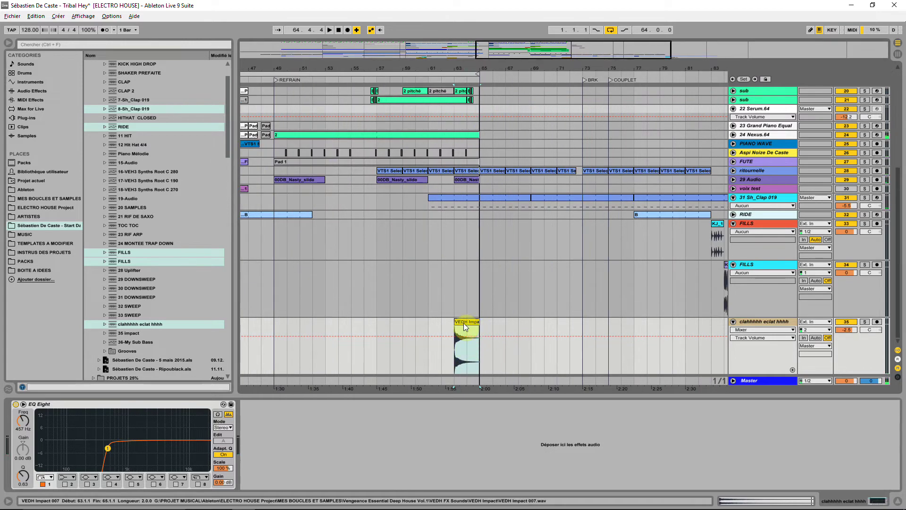
pyautogui.press('space')
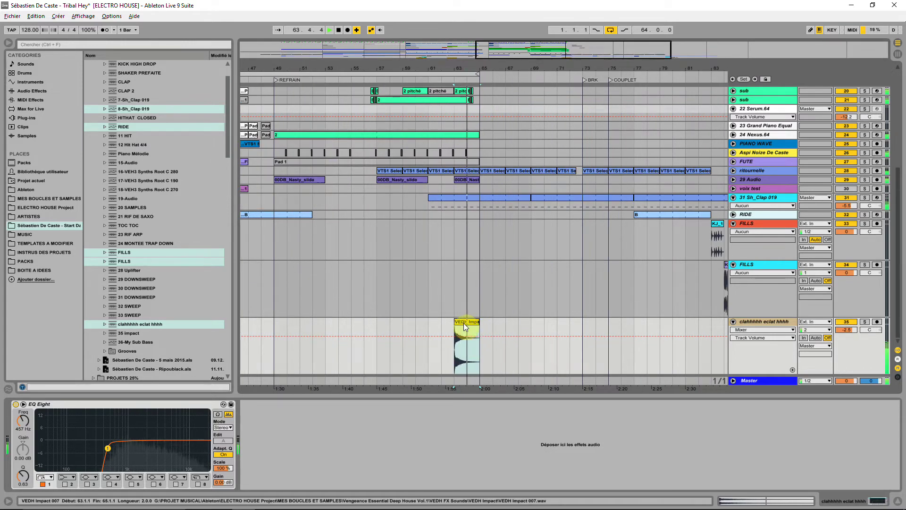
pyautogui.press('space')
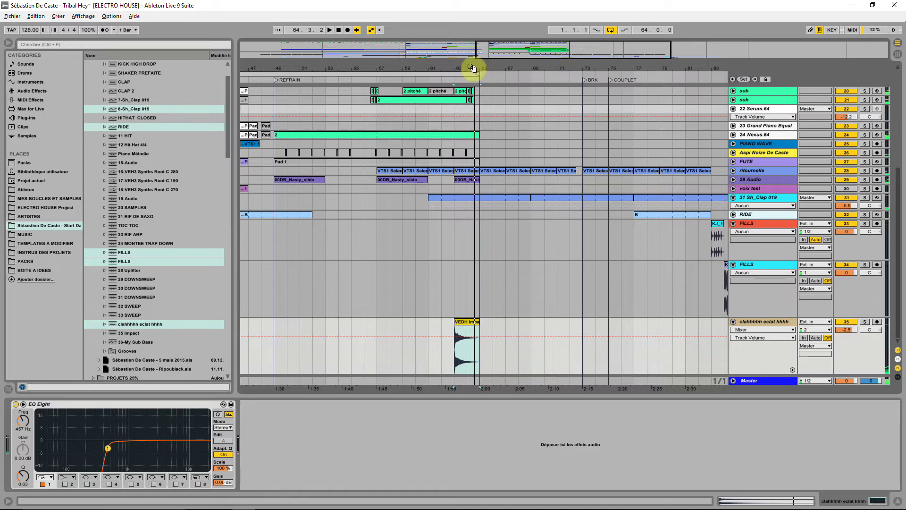
# Move the last VEDH Impact 007 clip to 64.3.1 and play the transition from 63.4.1
pyautogui.moveTo(473, 68); pyautogui.dragTo(472, 99)
pyautogui.moveTo(459, 321); pyautogui.dragTo(509, 325)
pyautogui.click(448, 356)
pyautogui.press('space')
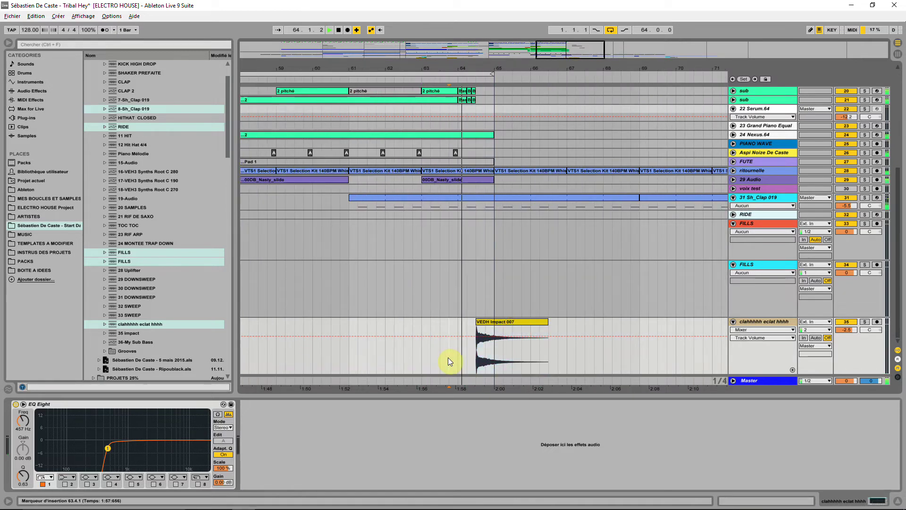
# Transpose the VEDH Impact 007 clip at 64.3.1 up by 7 semitones
pyautogui.click(511, 322)
pyautogui.doubleClick(500, 329)
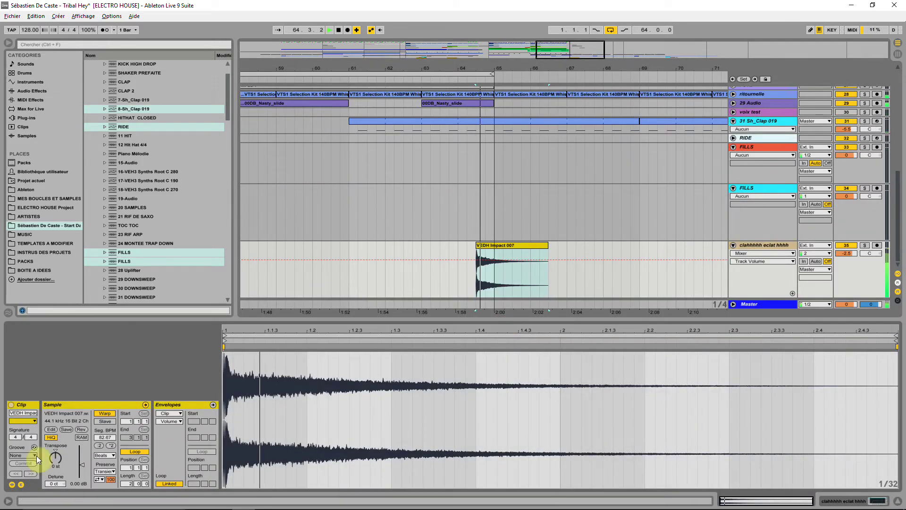
pyautogui.scroll(3, 56, 457)
pyautogui.press('space')
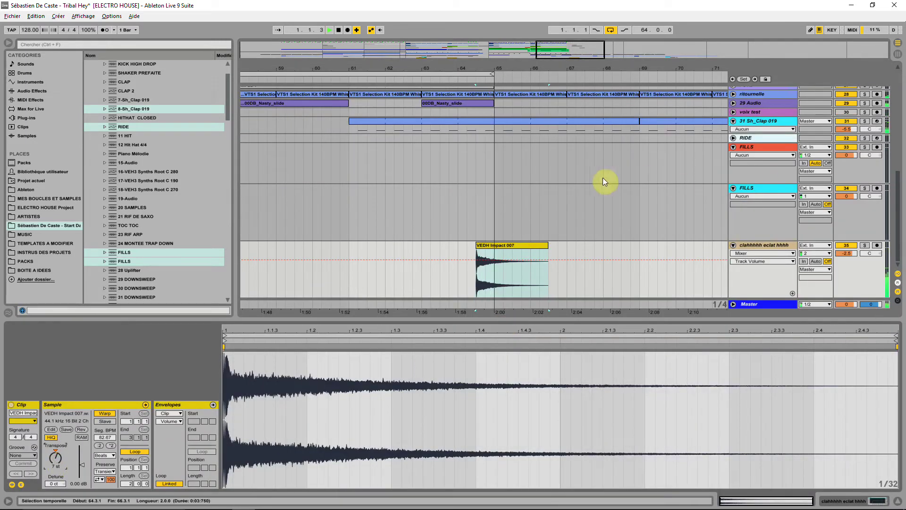
pyautogui.press('space')
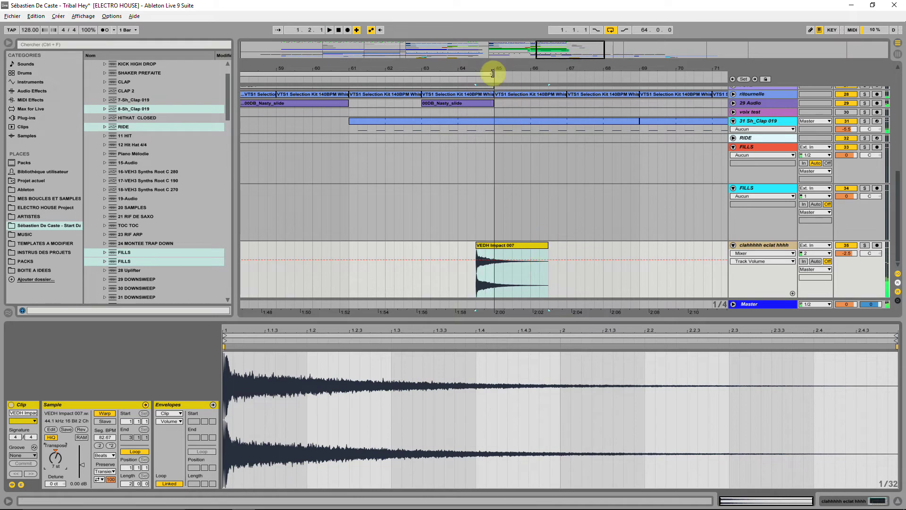
# Extend the arrangement loop to bar 70, play the transposed impact clip and return the loop end to bar 65
pyautogui.moveTo(496, 74); pyautogui.dragTo(673, 87)
pyautogui.press('space')
pyautogui.click(483, 244)
pyautogui.press('space')
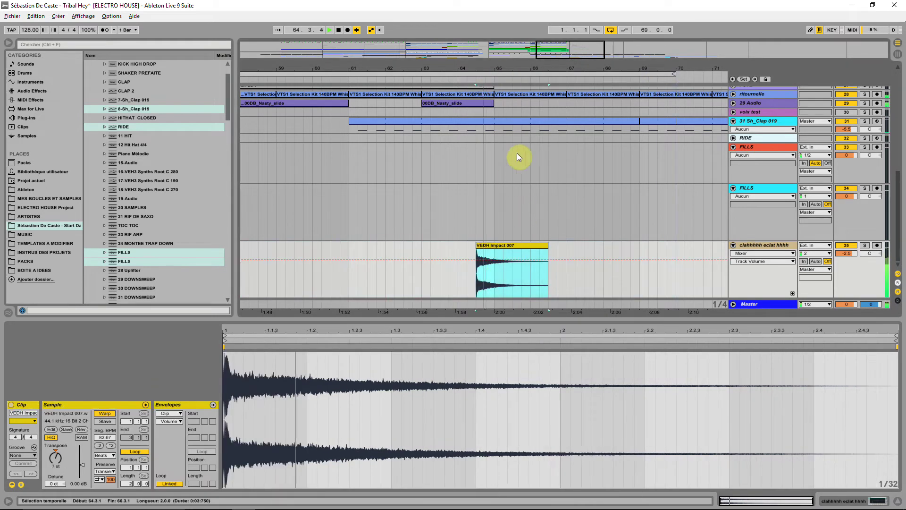
pyautogui.moveTo(512, 67); pyautogui.dragTo(506, 47)
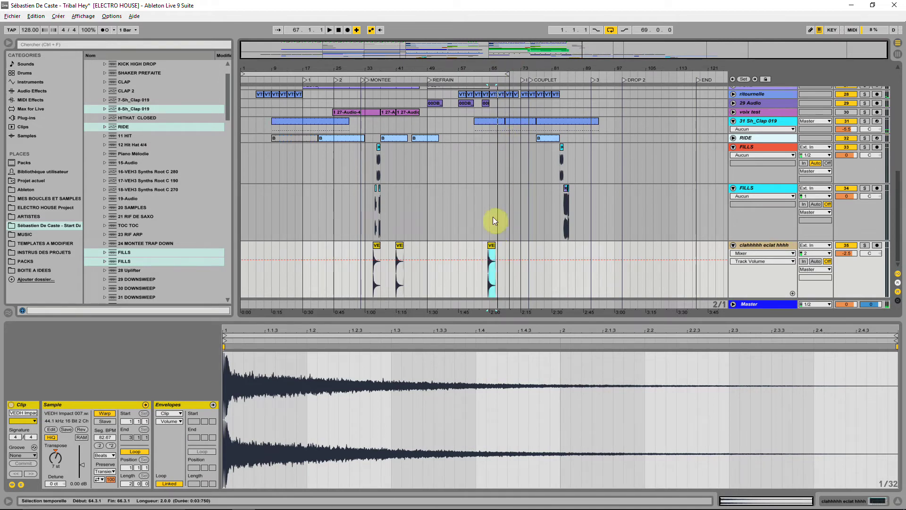
pyautogui.moveTo(506, 71); pyautogui.dragTo(491, 80)
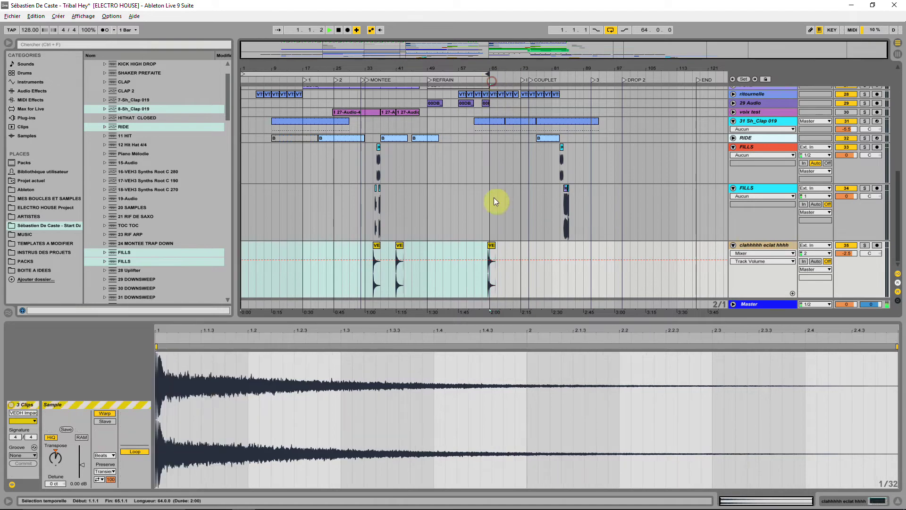
# Play the arrangement from the first impact clip at bar 35 in MONTEE
pyautogui.click(376, 246)
pyautogui.click(375, 255)
pyautogui.press('space')
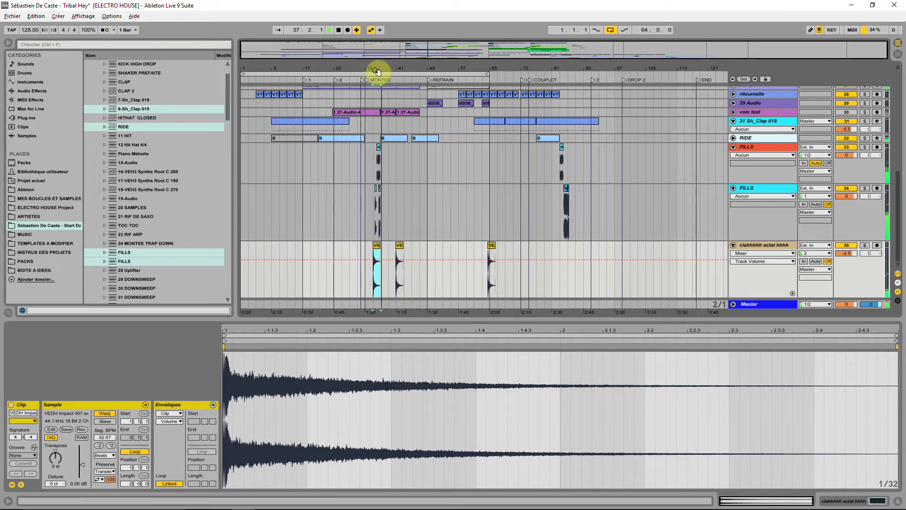
# Move the red FILLS track's first clip from MONTEE to bar 48, directly before REFRAIN
pyautogui.moveTo(376, 66); pyautogui.dragTo(321, 111)
pyautogui.click(325, 148)
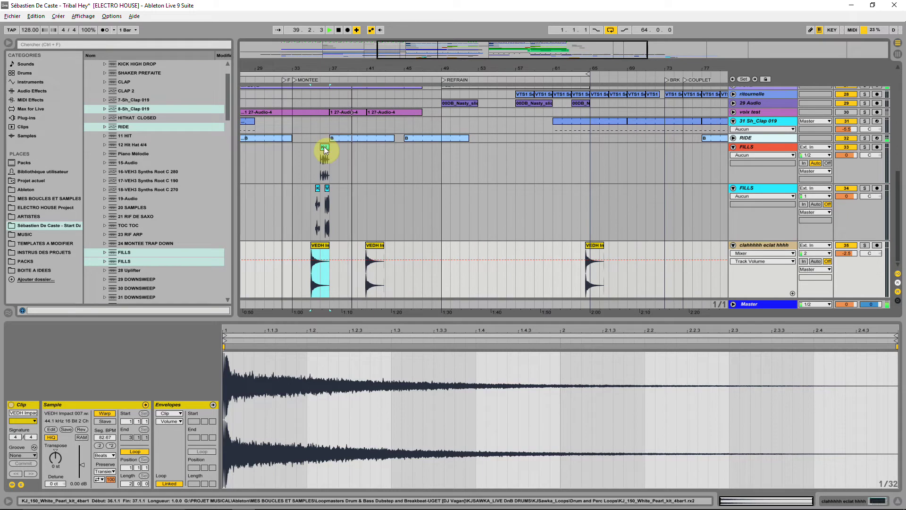
pyautogui.moveTo(324, 148); pyautogui.dragTo(436, 165)
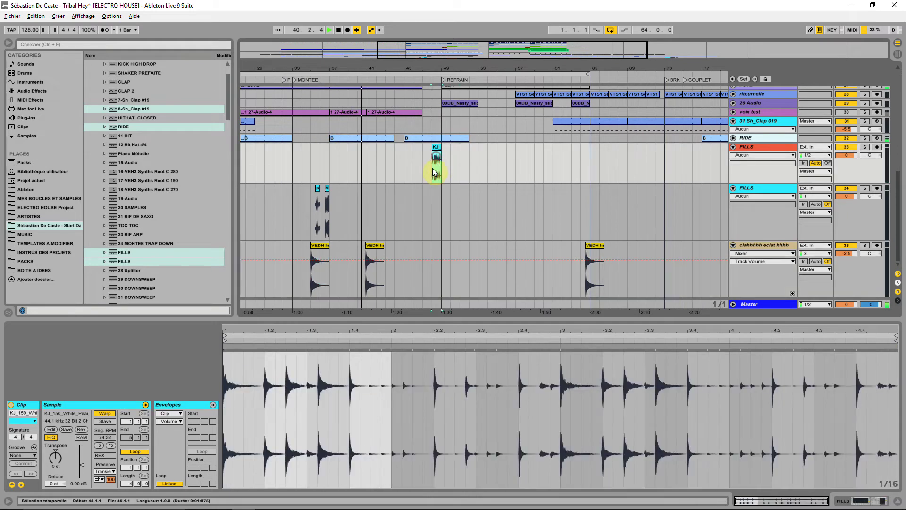
# Solo the cyan FILLS track and play its two short clips in MONTEE one after the other
pyautogui.click(319, 191)
pyautogui.click(319, 188)
pyautogui.click(864, 187)
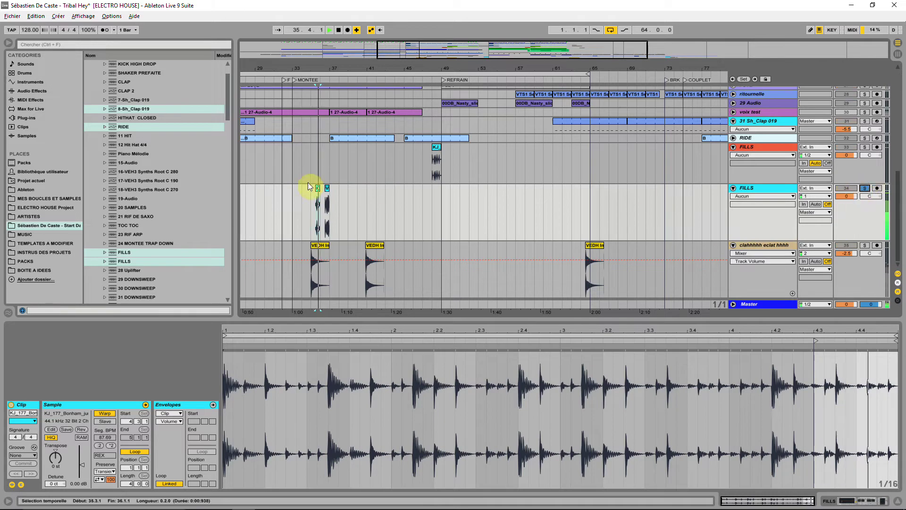
pyautogui.click(326, 187)
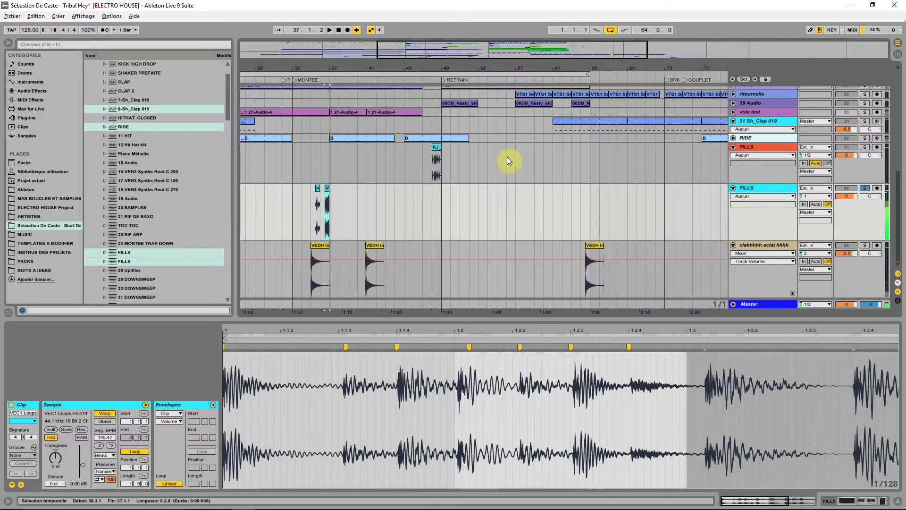
# Play the red FILLS track's clip before REFRAIN soloed and move it one bar earlier to bar 47
pyautogui.click(436, 148)
pyautogui.press('space')
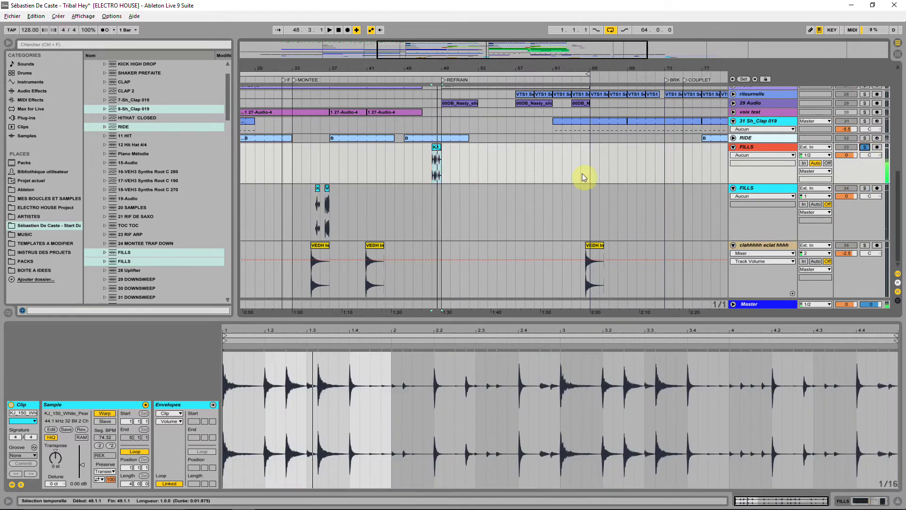
pyautogui.press('space')
pyautogui.moveTo(436, 147)
pyautogui.mouseDown()
pyautogui.moveTo(420, 150)
pyautogui.moveTo(427, 150)
pyautogui.mouseUp()
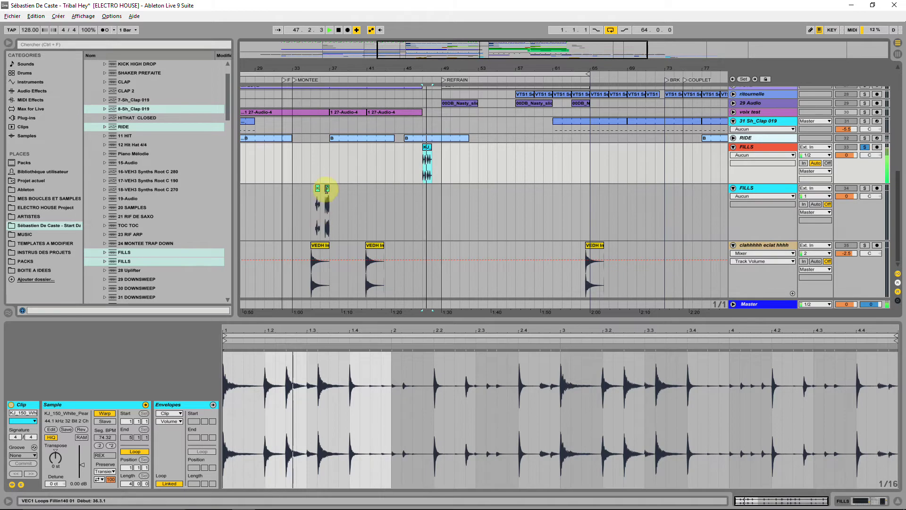
# Move the cyan FILLS clips from MONTEE to bar 48, KJ_177_Bonham at 48.1 and VEC1 Loops at 48.3, and play the soloed fills
pyautogui.moveTo(327, 189); pyautogui.dragTo(430, 230)
pyautogui.click(318, 188)
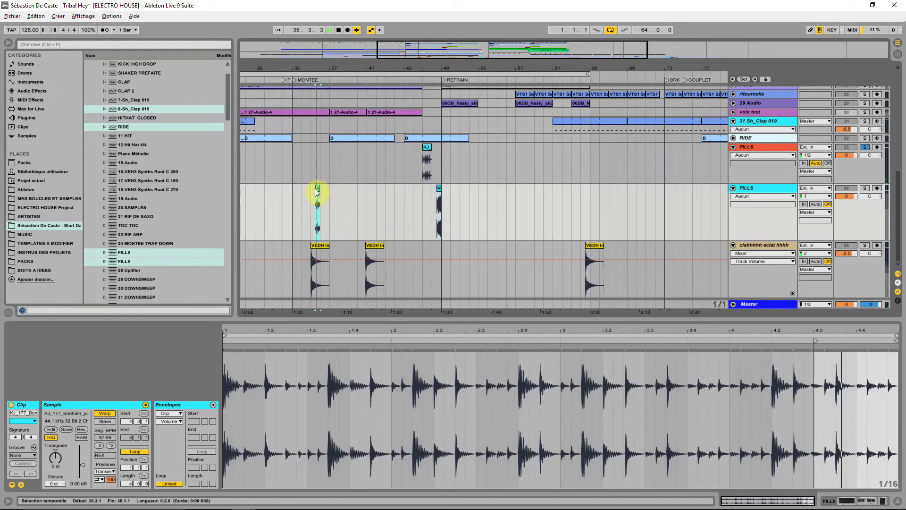
pyautogui.click(864, 188)
pyautogui.press('space')
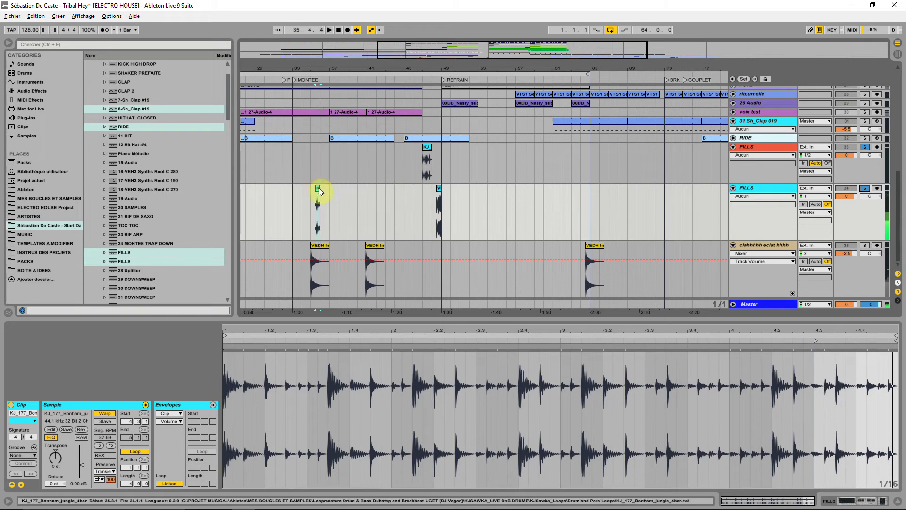
pyautogui.moveTo(318, 187); pyautogui.dragTo(431, 189)
pyautogui.click(418, 190)
pyautogui.press('space')
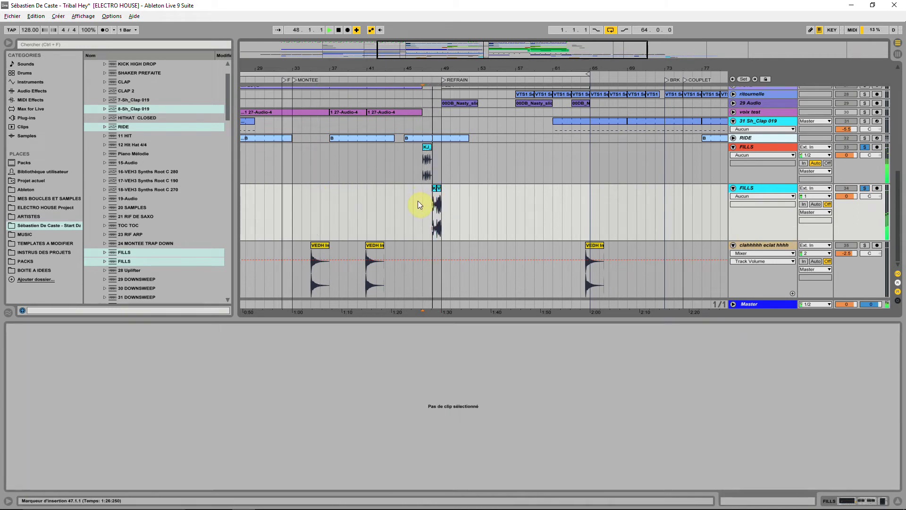
# Duplicate the cyan FILLS track, keeping only the KJ_177_Bonham clip on the original and only the VEC1 Loops clip on the copy
pyautogui.click(856, 187)
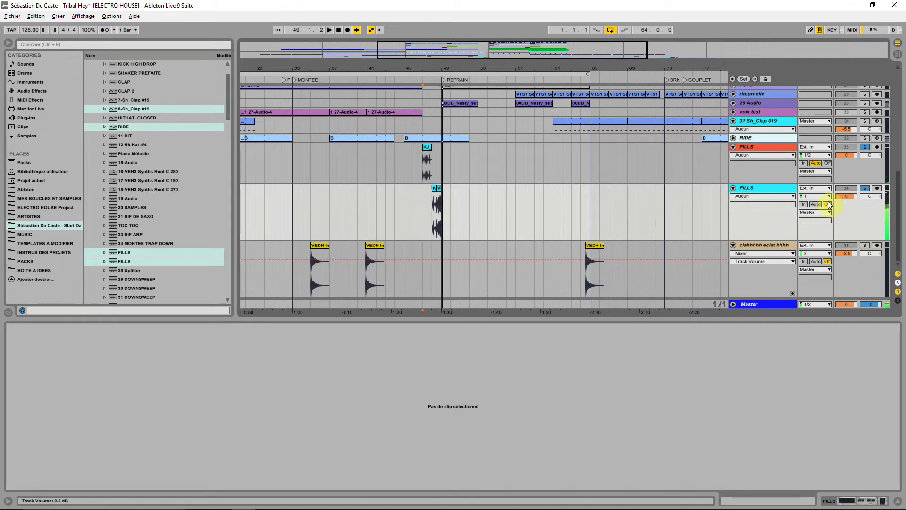
pyautogui.rightClick(765, 190)
pyautogui.click(789, 206)
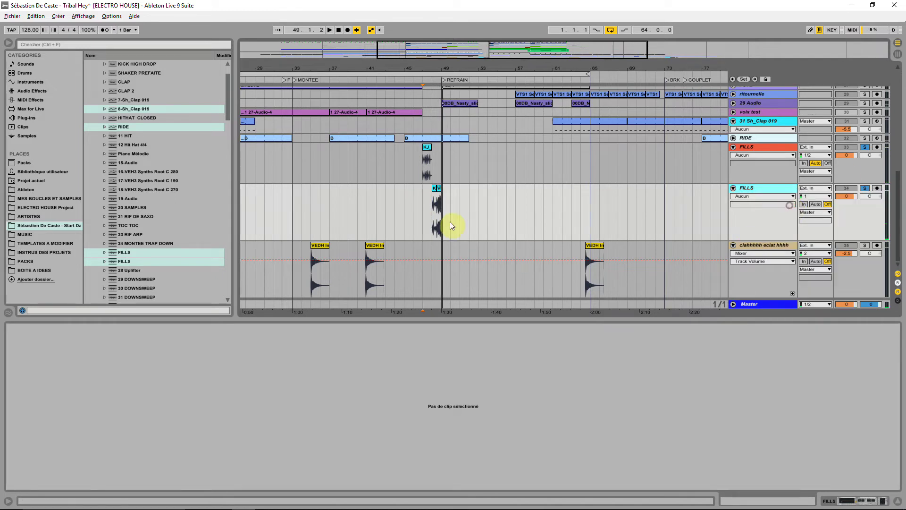
pyautogui.click(433, 246)
pyautogui.press('Delete')
pyautogui.click(438, 189)
pyautogui.press('Delete')
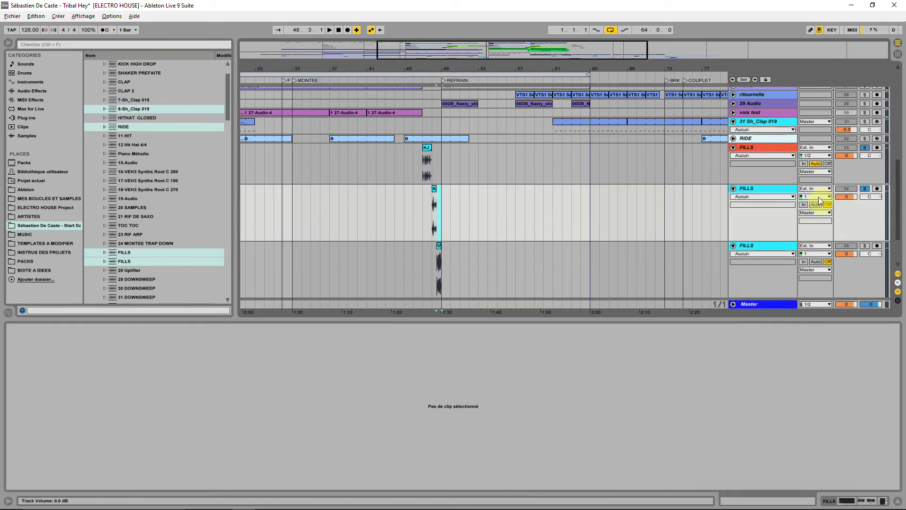
# Raise the KJ_177_Bonham clip's gain to 1.88 dB while playing it
pyautogui.click(435, 187)
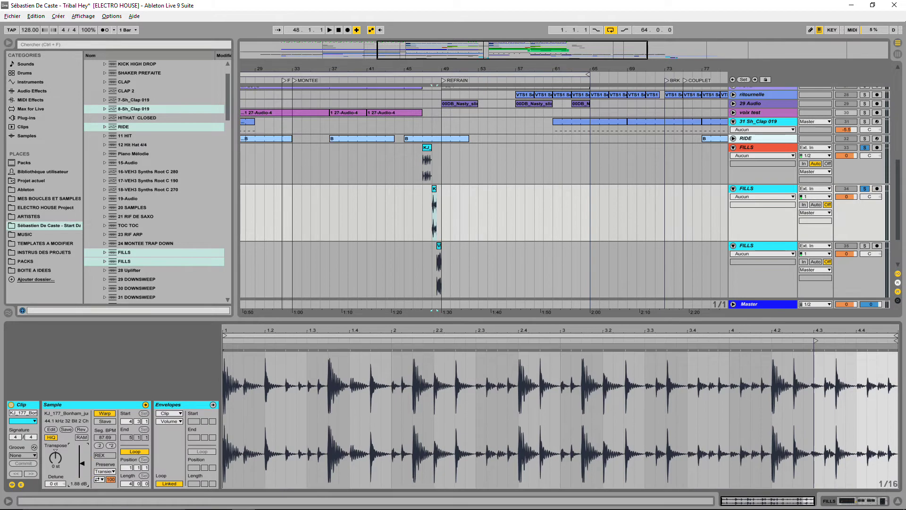
pyautogui.press('space')
pyautogui.moveTo(78, 464); pyautogui.dragTo(78, 460)
# Show the devices of the KJ_177_Bonham clip's FILLS track and set EQ Eight's output gain to 3 dB
pyautogui.click(777, 191)
pyautogui.doubleClick(777, 191)
pyautogui.click(225, 482)
pyautogui.moveTo(225, 483); pyautogui.dragTo(225, 475)
pyautogui.press('space')
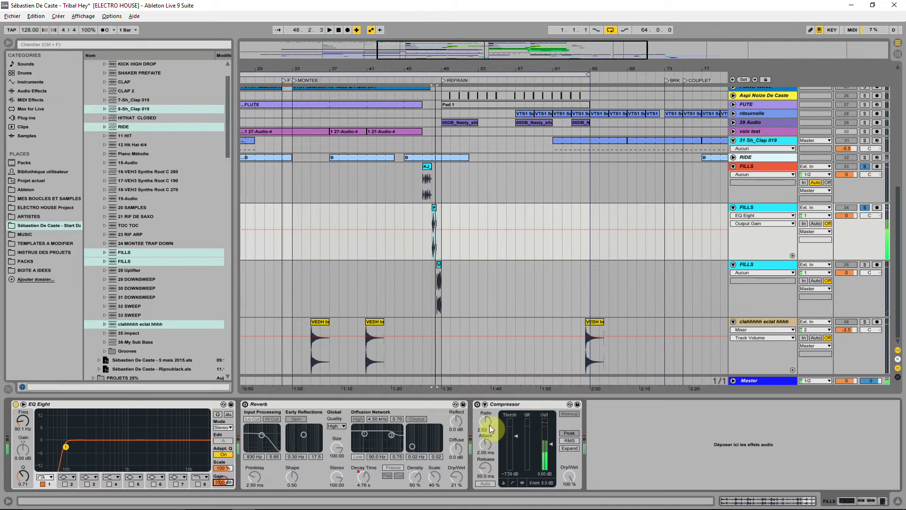
# Switch on the FILLS track's Compressor and set its ratio to 9.69 and its threshold to -13.4 dB while playing the fill
pyautogui.click(514, 433)
pyautogui.moveTo(485, 421); pyautogui.dragTo(485, 392)
pyautogui.press('space')
pyautogui.moveTo(516, 435); pyautogui.dragTo(516, 444)
pyautogui.press('space')
pyautogui.press('space')
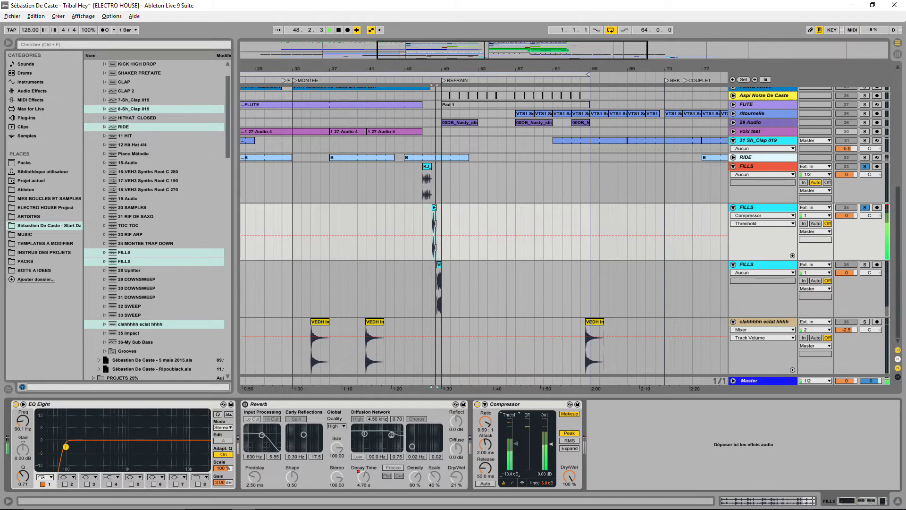
# Unsolo the FILLS tracks and play the fills into REFRAIN in the full mix from bar 46
pyautogui.click(864, 208)
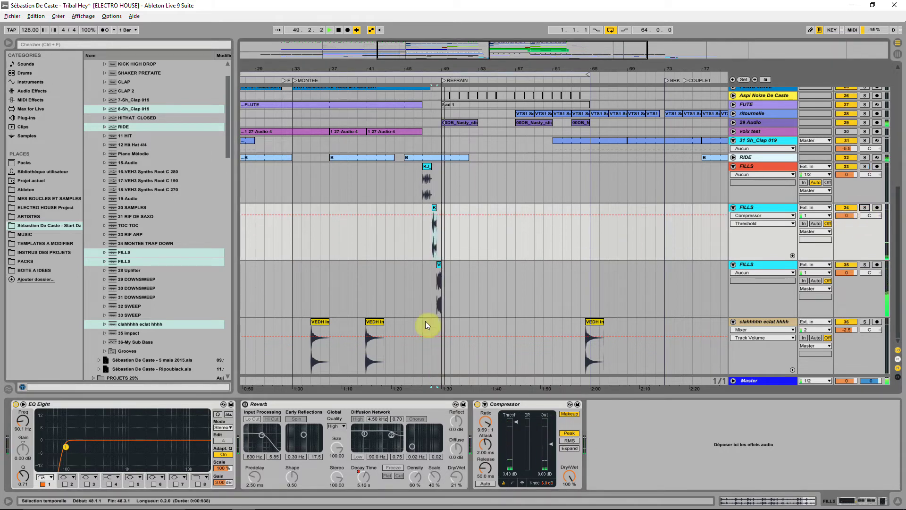
pyautogui.click(415, 252)
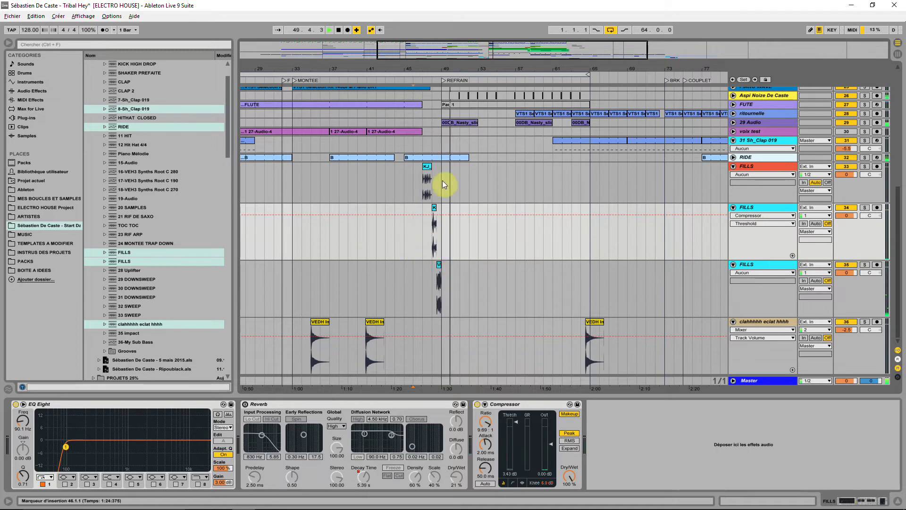
# Extend the KJ_177_Bonham clip to span 47.1 to 48.3 and play the transition into REFRAIN
pyautogui.moveTo(437, 71); pyautogui.dragTo(450, 131)
pyautogui.moveTo(428, 219); pyautogui.dragTo(415, 226)
pyautogui.click(386, 240)
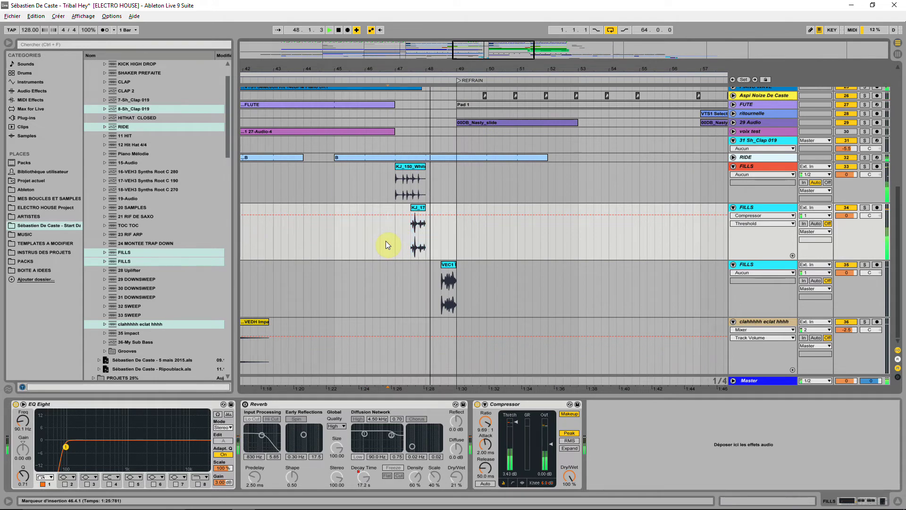
pyautogui.moveTo(411, 210)
pyautogui.mouseDown()
pyautogui.moveTo(397, 208)
pyautogui.moveTo(449, 203)
pyautogui.moveTo(440, 207)
pyautogui.mouseUp()
pyautogui.click(425, 248)
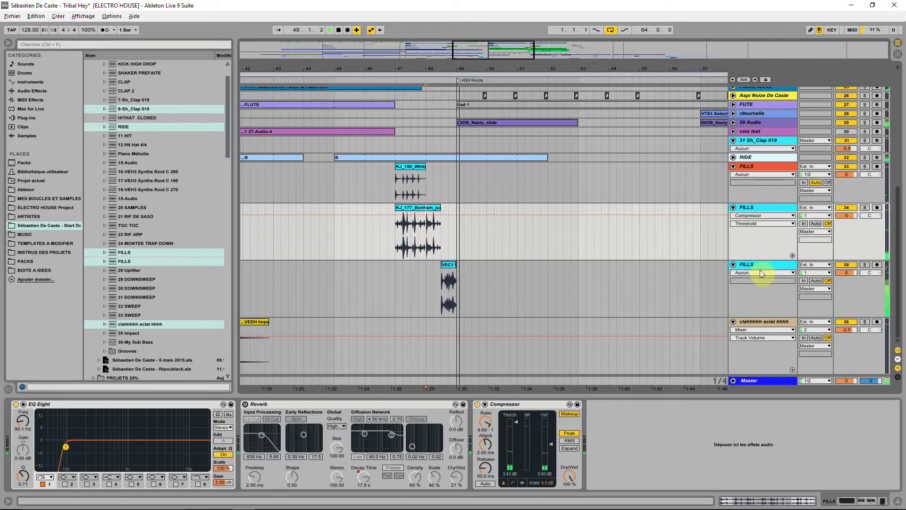
# On the VEC1 fill's FILLS track, switch EQ Eight off and Reverb on while replaying the fill
pyautogui.click(778, 268)
pyautogui.press('space')
pyautogui.press('space')
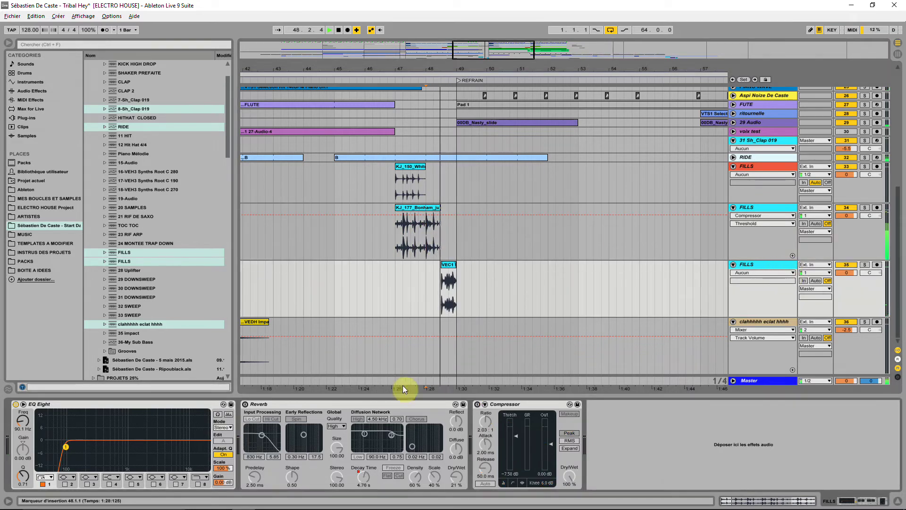
pyautogui.press('space')
pyautogui.press('space')
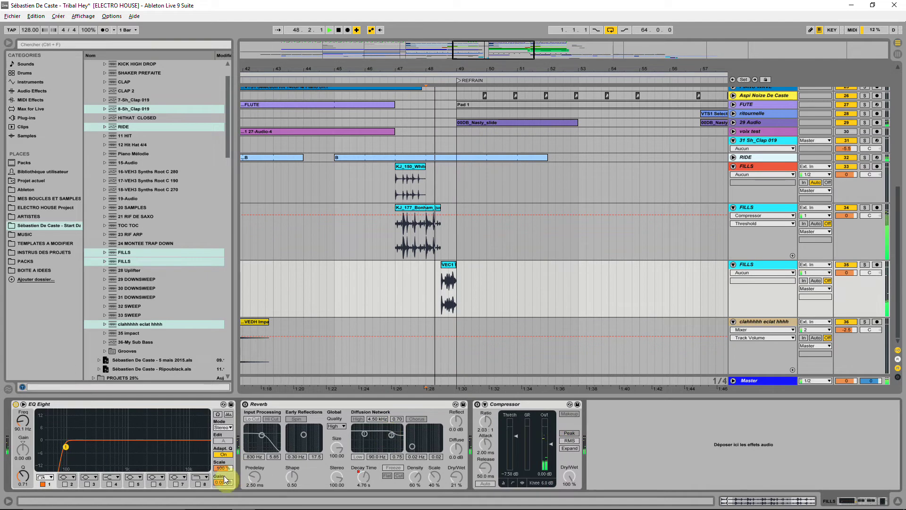
pyautogui.click(16, 403)
pyautogui.press('space')
pyautogui.press('space')
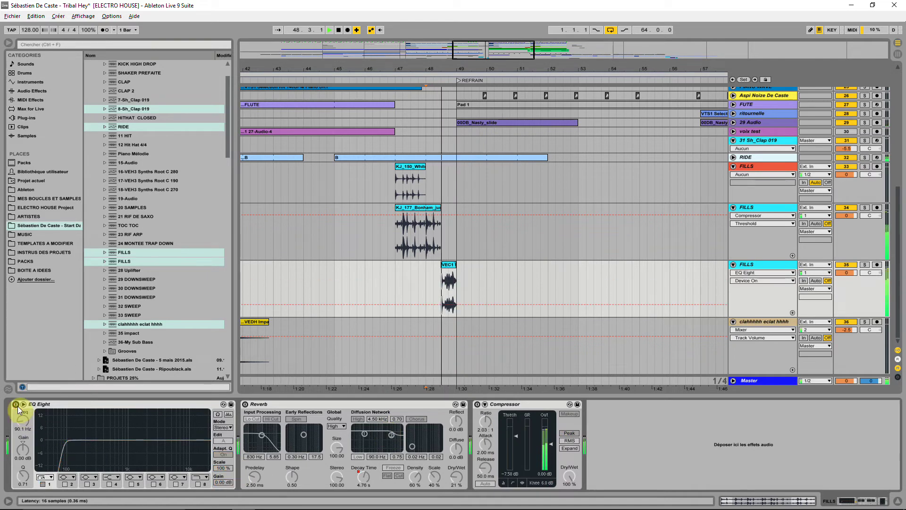
pyautogui.click(245, 404)
# Try a higher Decay Time automation point at the end of the VEC1 fill and replay it
pyautogui.rightClick(363, 476)
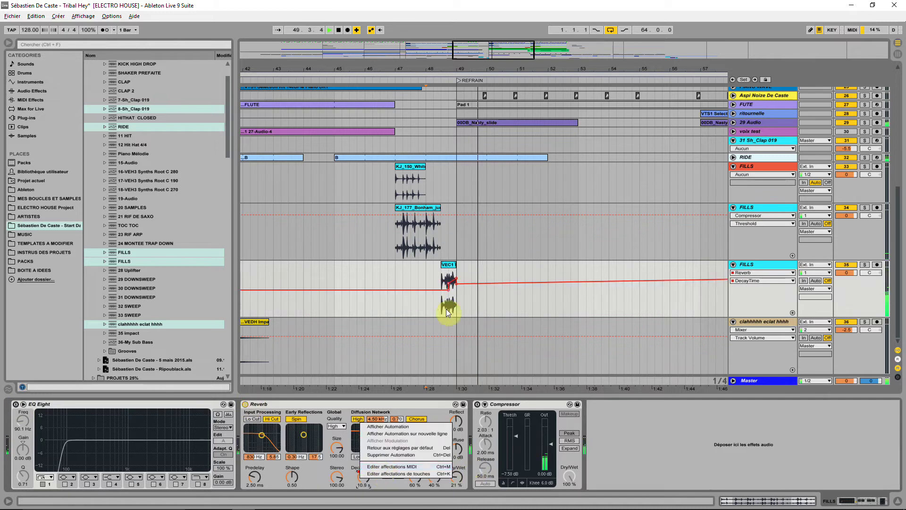
pyautogui.click(454, 283)
pyautogui.moveTo(457, 282); pyautogui.dragTo(449, 286)
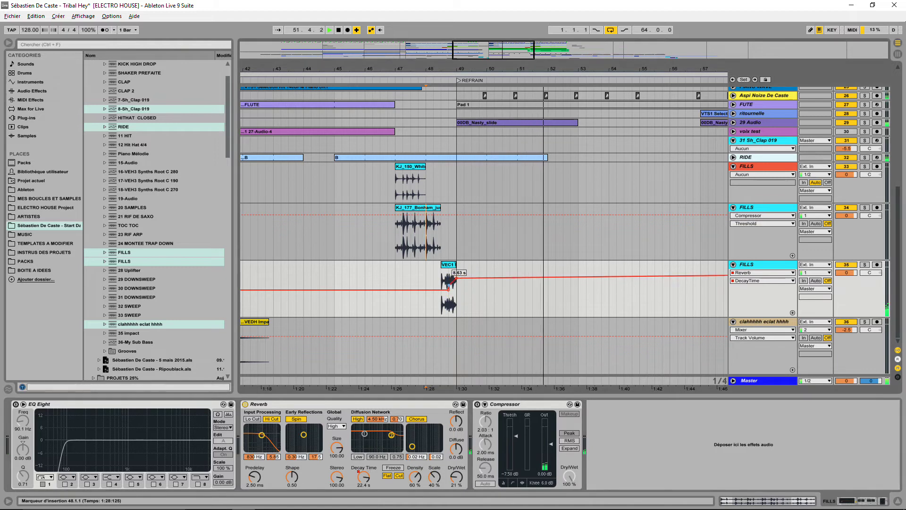
pyautogui.press('space')
pyautogui.press('space')
# Set the reverb's Dry/Wet to 27% and switch on the track's Compressor with a ratio of inf:1
pyautogui.moveTo(457, 477); pyautogui.dragTo(456, 471)
pyautogui.click(508, 428)
pyautogui.press('space')
pyautogui.moveTo(485, 422); pyautogui.dragTo(490, 401)
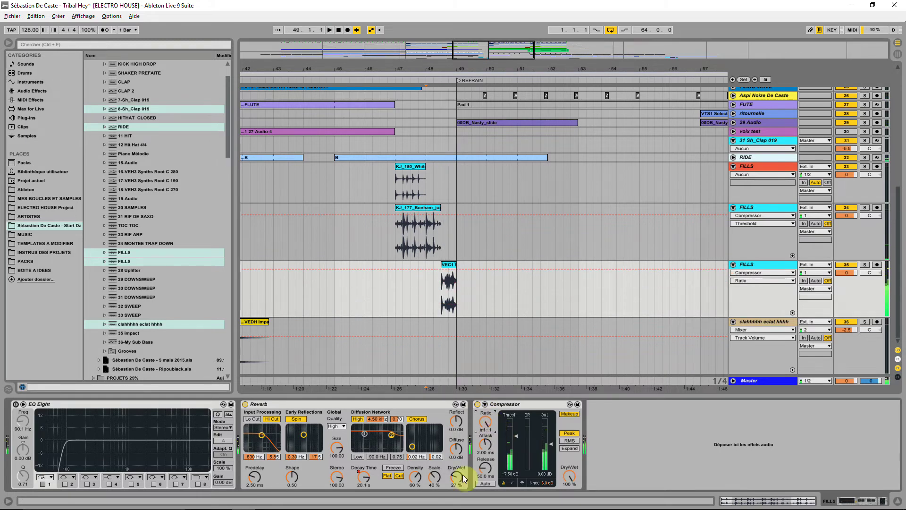
# Delete the reverb's Decay Time automation and set its decay time to 2.30 s while playing the fill
pyautogui.rightClick(363, 478)
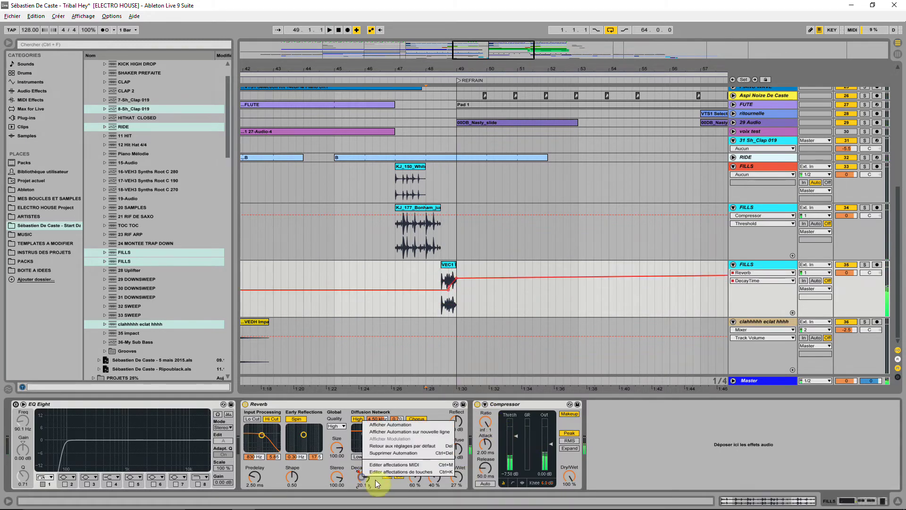
pyautogui.click(389, 453)
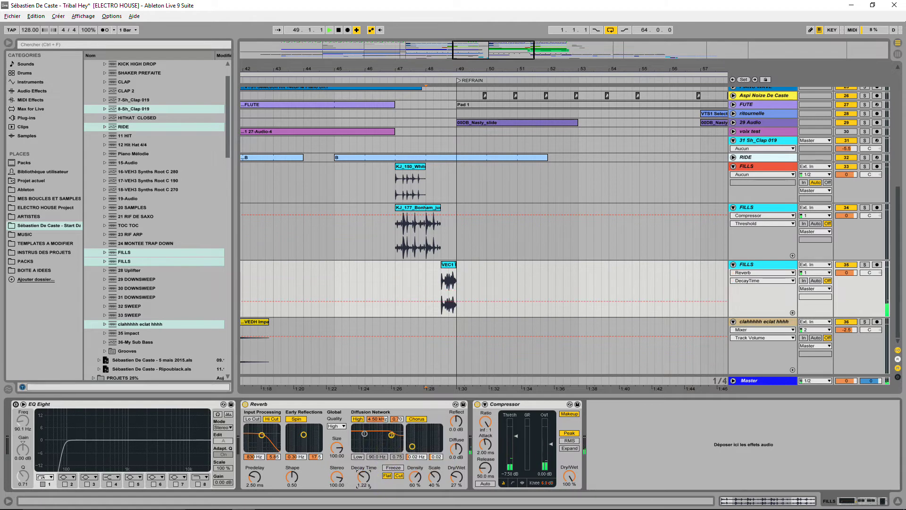
pyautogui.press('space')
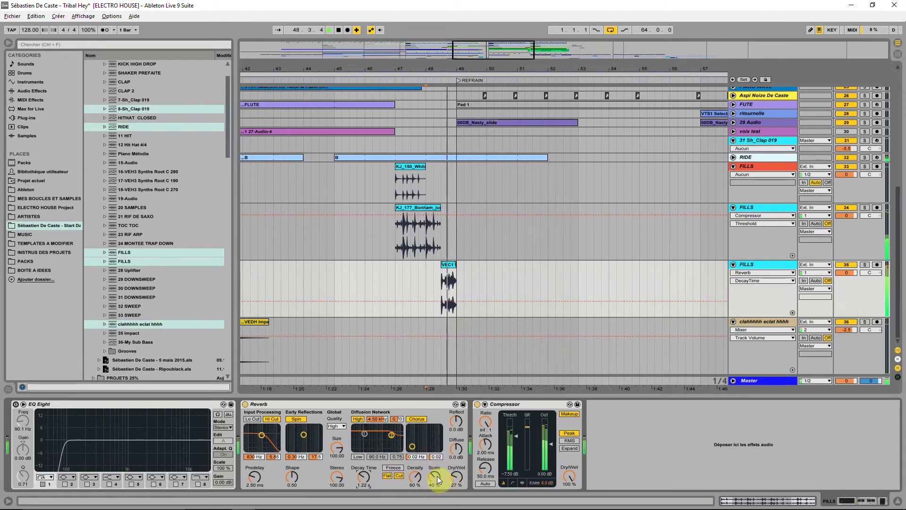
pyautogui.moveTo(364, 476); pyautogui.dragTo(364, 465)
# Set the Compressor's threshold to -10.1 dB, attack to 0.01 ms and release to 1.00 ms, and play from bar 47.2
pyautogui.moveTo(509, 464); pyautogui.dragTo(509, 471)
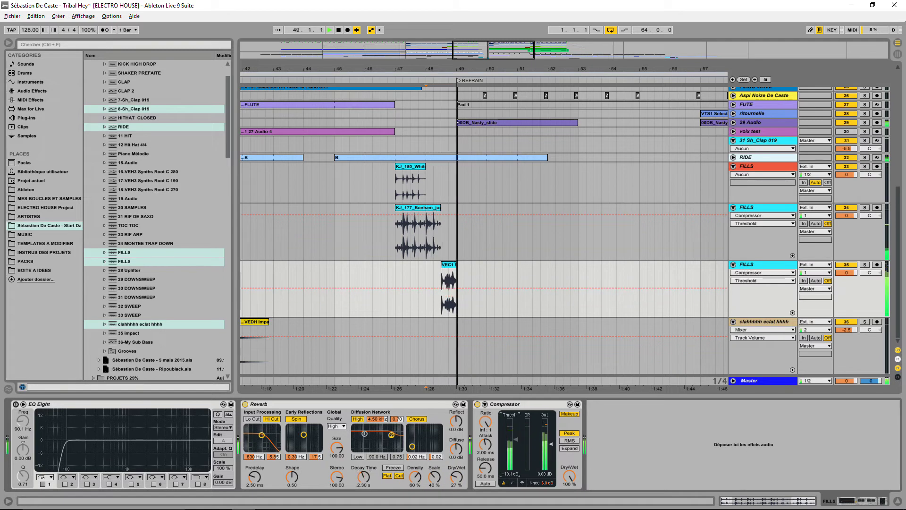
pyautogui.moveTo(494, 430); pyautogui.dragTo(484, 473)
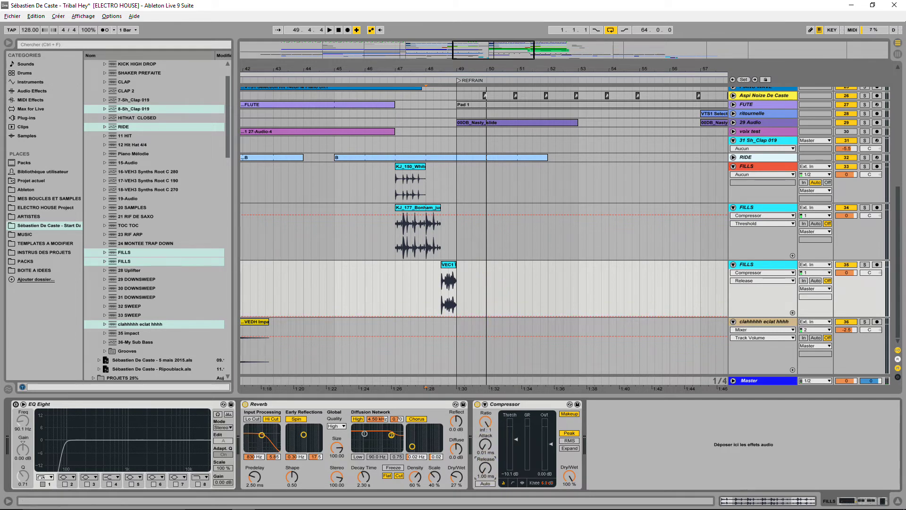
pyautogui.click(418, 297)
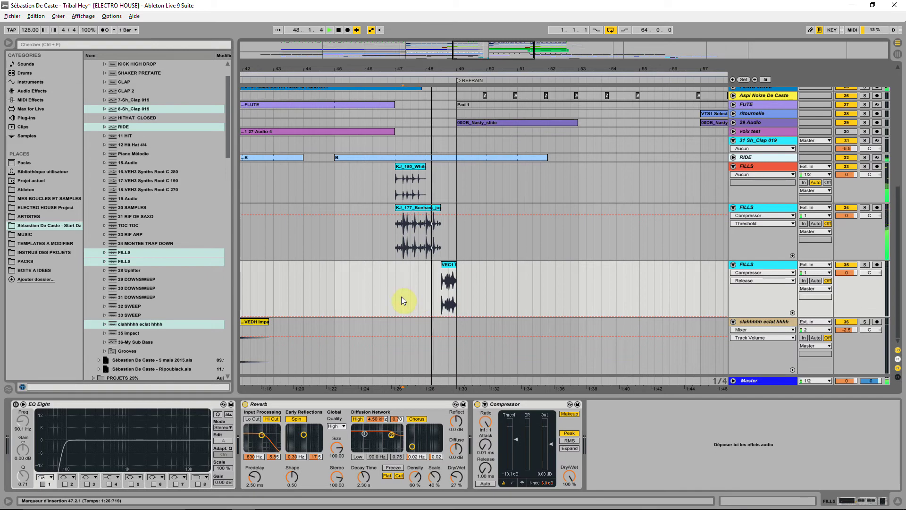
# Move the VEC1 fill to start at bar 48, trim the KJ_177_Bonham clip to end there, and play the fills
pyautogui.moveTo(451, 265); pyautogui.dragTo(439, 267)
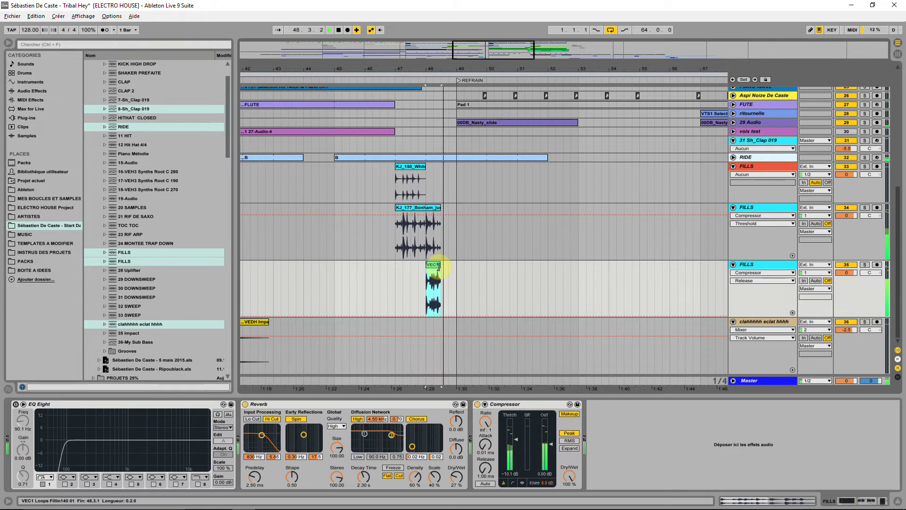
pyautogui.click(428, 208)
pyautogui.moveTo(440, 207); pyautogui.dragTo(431, 207)
pyautogui.click(414, 173)
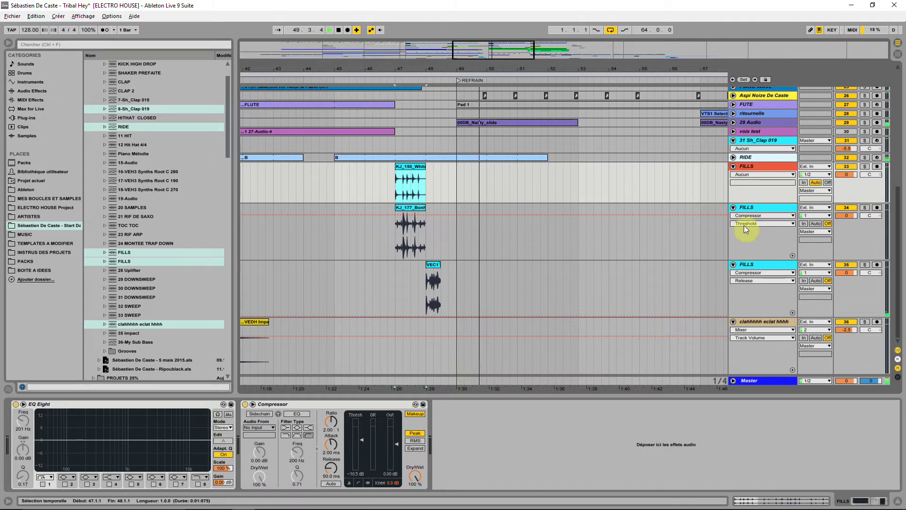
pyautogui.press('space')
pyautogui.press('space')
# On the VEC1 fill's reverb, set the decay time to 814 ms and switch off the input Hi Cut while playing
pyautogui.click(782, 260)
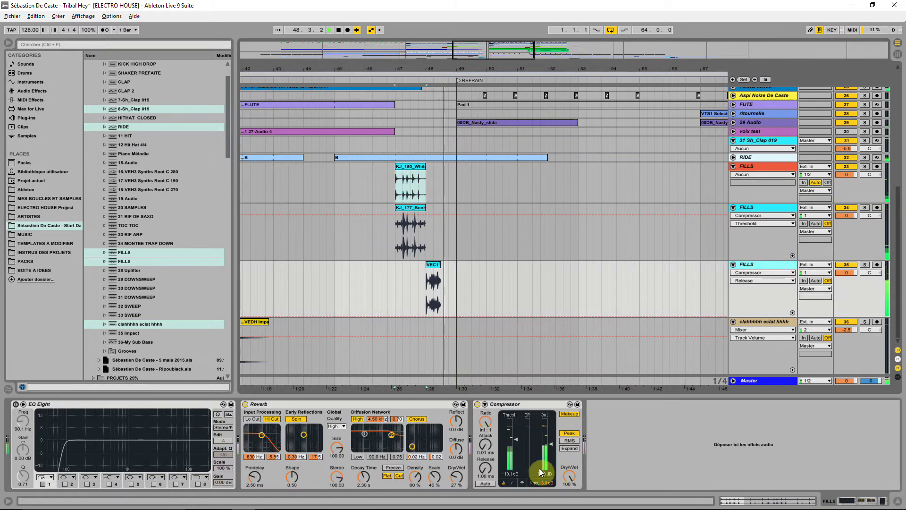
pyautogui.press('space')
pyautogui.press('space')
pyautogui.moveTo(364, 477); pyautogui.dragTo(367, 485)
pyautogui.click(251, 419)
pyautogui.click(258, 420)
pyautogui.click(272, 419)
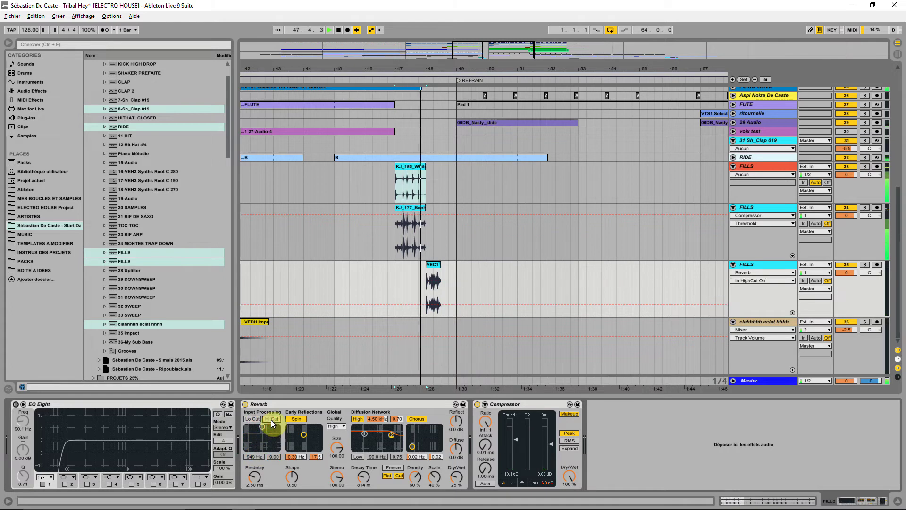
# Switch on the reverb's input Lo Cut at 18.0 kHz, and set its decay time to 2.52 s and Dry/Wet to 29%
pyautogui.moveTo(364, 477); pyautogui.dragTo(364, 476)
pyautogui.click(252, 419)
pyautogui.moveTo(262, 427); pyautogui.dragTo(277, 426)
pyautogui.moveTo(364, 477); pyautogui.dragTo(363, 472)
pyautogui.moveTo(460, 480); pyautogui.dragTo(460, 478)
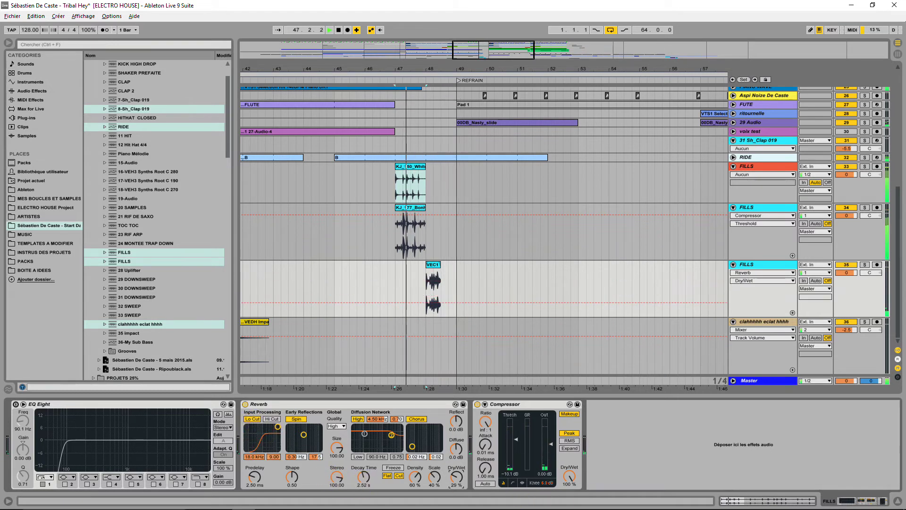
# Enable the reverb's low shelf, set its high shelf to 5.37 kHz, and set the Compressor's threshold to -10.5 dB and output gain to 2.25 dB
pyautogui.click(358, 456)
pyautogui.moveTo(391, 434); pyautogui.dragTo(392, 431)
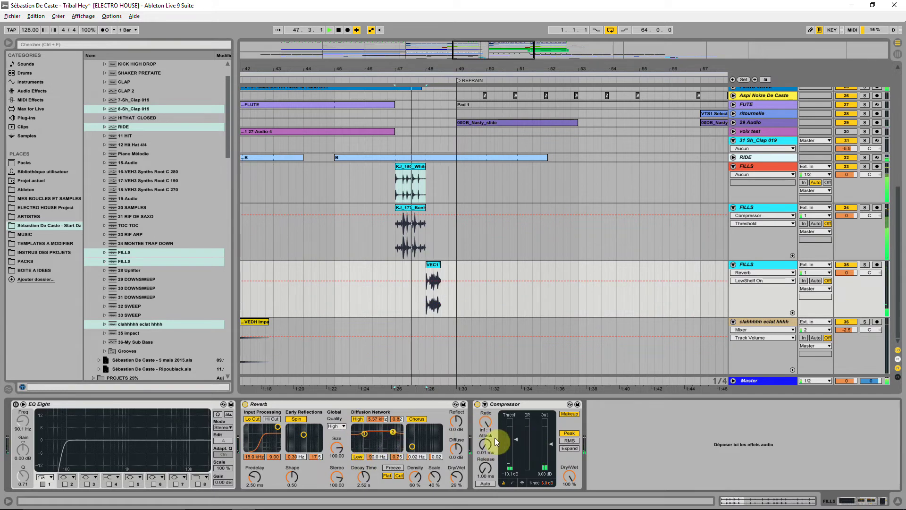
pyautogui.moveTo(516, 444); pyautogui.dragTo(517, 446)
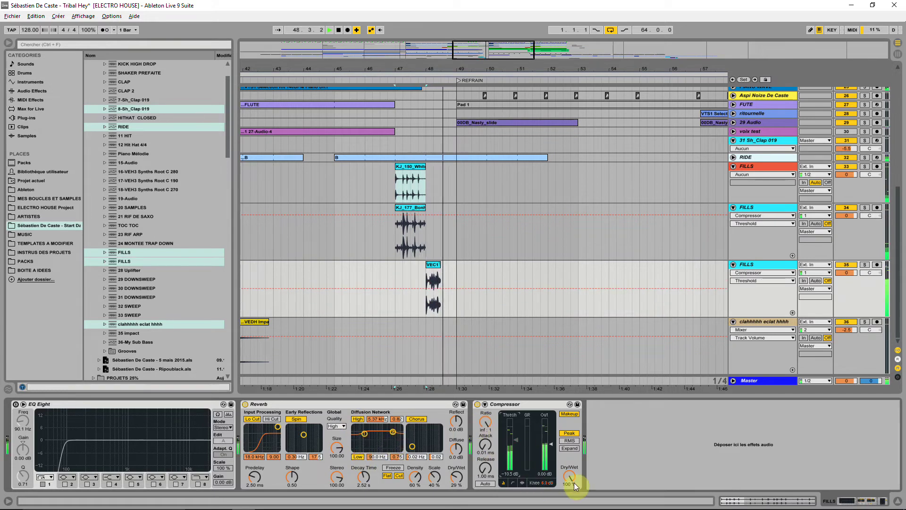
pyautogui.moveTo(546, 474); pyautogui.dragTo(549, 477)
# Search all browser results for "LIMIT" and add a Limiter after the Compressor on the VEC1 fill's track
pyautogui.click(225, 45)
pyautogui.write('L')
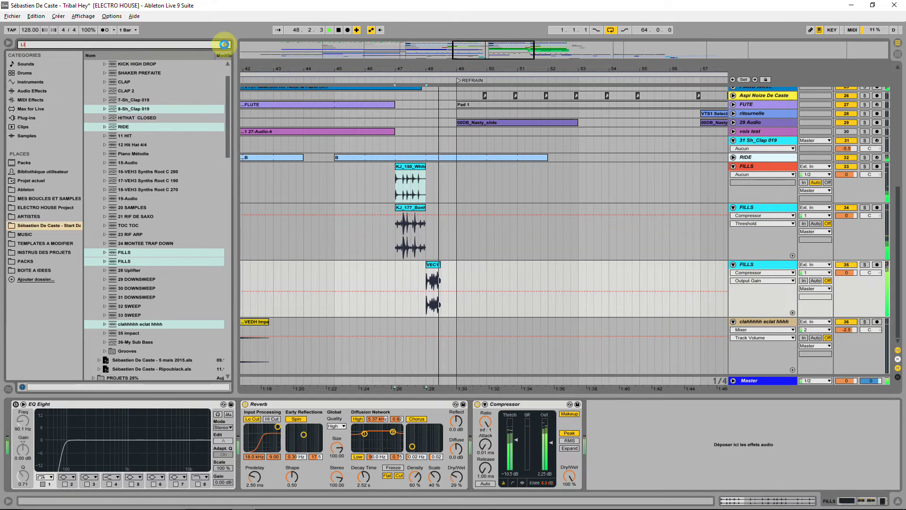
pyautogui.write('IMIT')
pyautogui.click(23, 144)
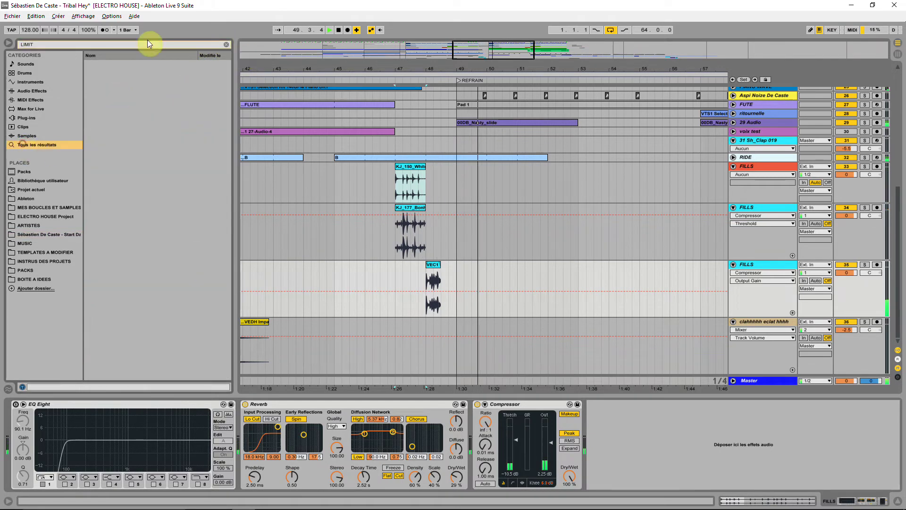
pyautogui.moveTo(116, 67); pyautogui.dragTo(659, 456)
# Set the Limiter's ceiling to 0.00 dB and replay the fills
pyautogui.press('space')
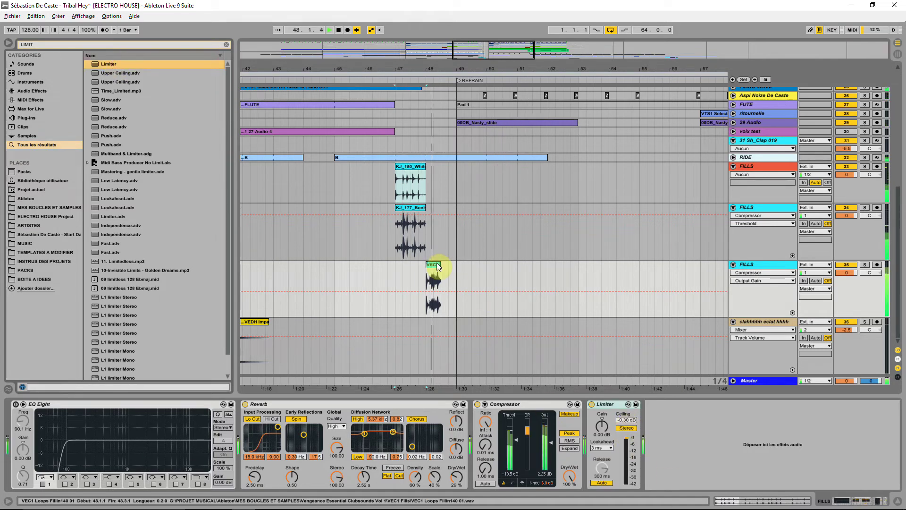
pyautogui.moveTo(628, 420); pyautogui.dragTo(628, 416)
pyautogui.press('space')
pyautogui.press('space')
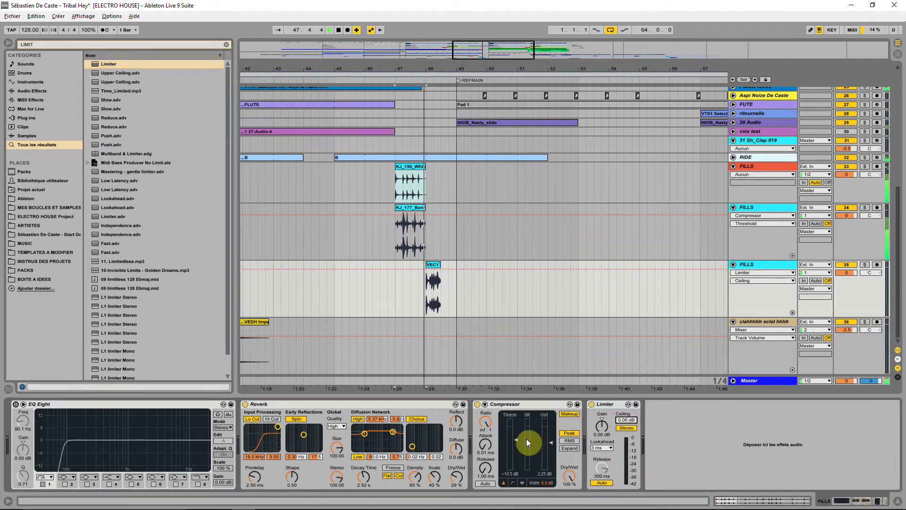
# Set the reverb's Dry/Wet to 36% and its input Lo Cut frequency to 4.32 kHz while replaying the fill
pyautogui.moveTo(454, 478); pyautogui.dragTo(454, 474)
pyautogui.press('space')
pyautogui.press('space')
pyautogui.click(364, 472)
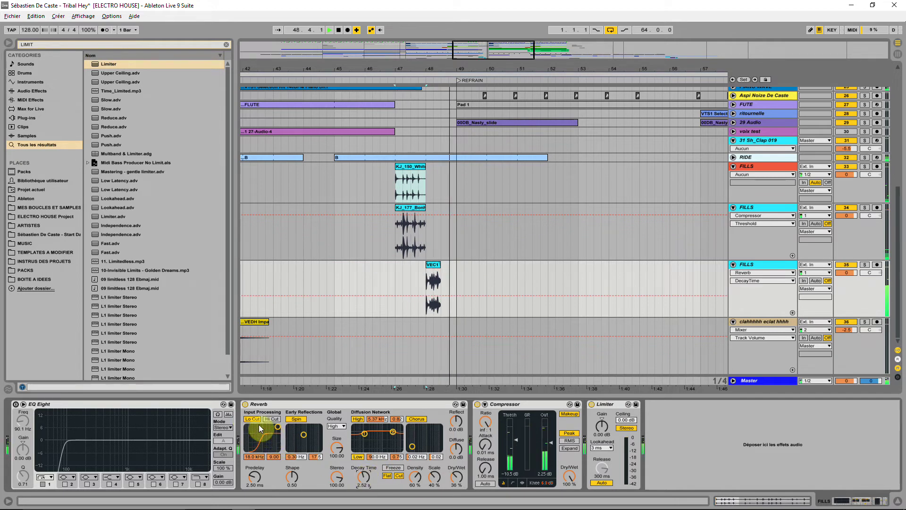
pyautogui.moveTo(273, 427); pyautogui.dragTo(270, 426)
pyautogui.press('space')
pyautogui.press('space')
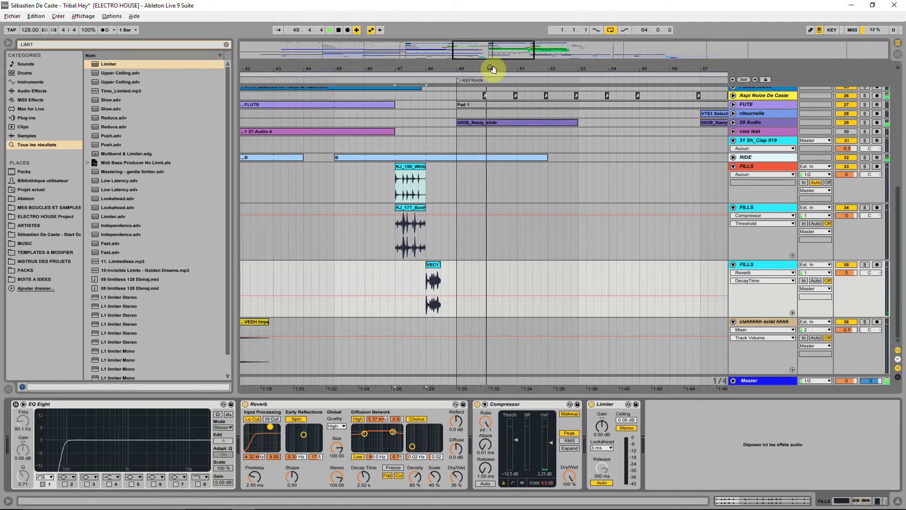
# Place the VEDH Impact 007 clip from the end of REFRAIN at 48.3, right after the VEC1 fill, and play from 47.4.3
pyautogui.moveTo(489, 72); pyautogui.dragTo(490, 33)
pyautogui.click(492, 320)
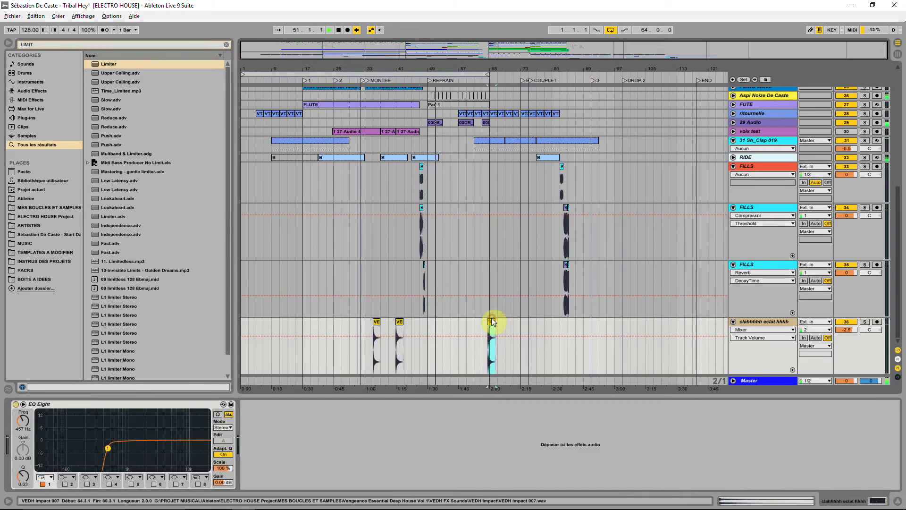
pyautogui.moveTo(491, 322); pyautogui.dragTo(427, 333)
pyautogui.moveTo(433, 72); pyautogui.dragTo(440, 288)
pyautogui.click(367, 322)
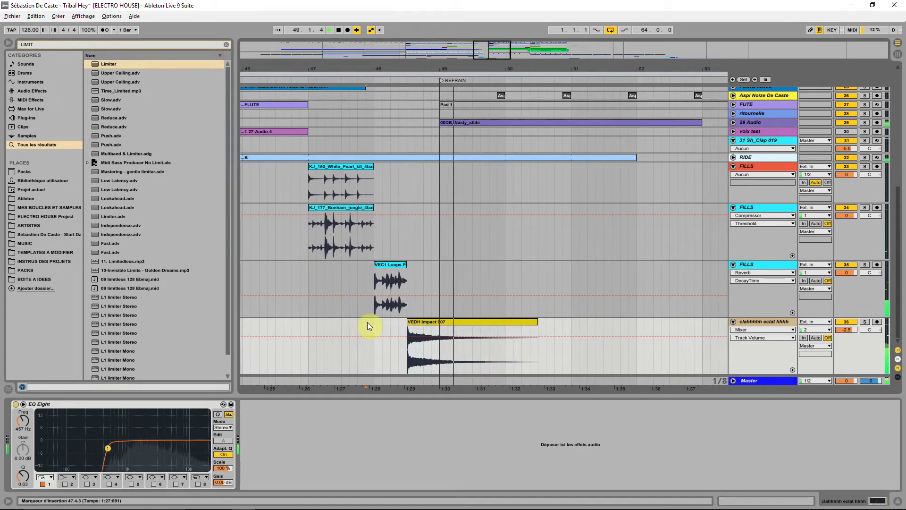
# Shift the VEDH Impact 007 clip to start at 48.3.3, auditioning its placement before REFRAIN
pyautogui.press('space')
pyautogui.moveTo(437, 321); pyautogui.dragTo(459, 321)
pyautogui.click(366, 324)
pyautogui.press('space')
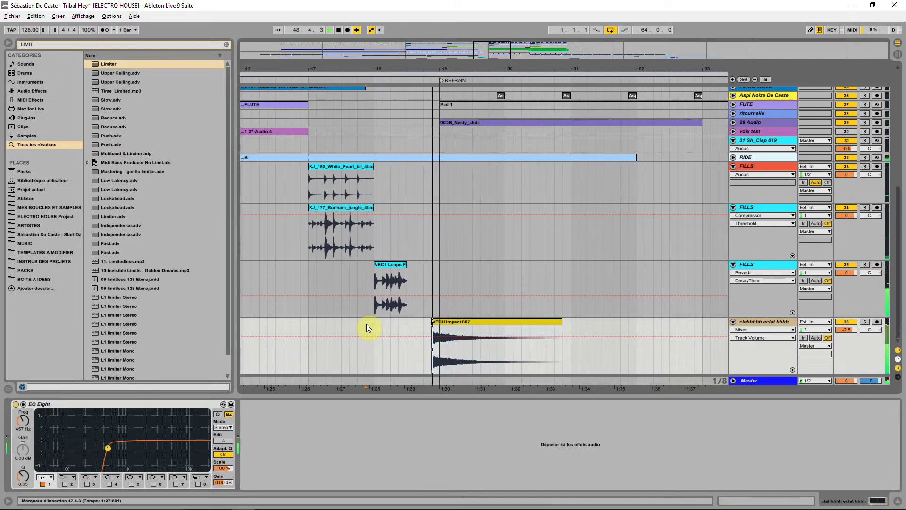
pyautogui.click(433, 320)
pyautogui.moveTo(442, 324); pyautogui.dragTo(426, 324)
pyautogui.click(373, 326)
pyautogui.press('space')
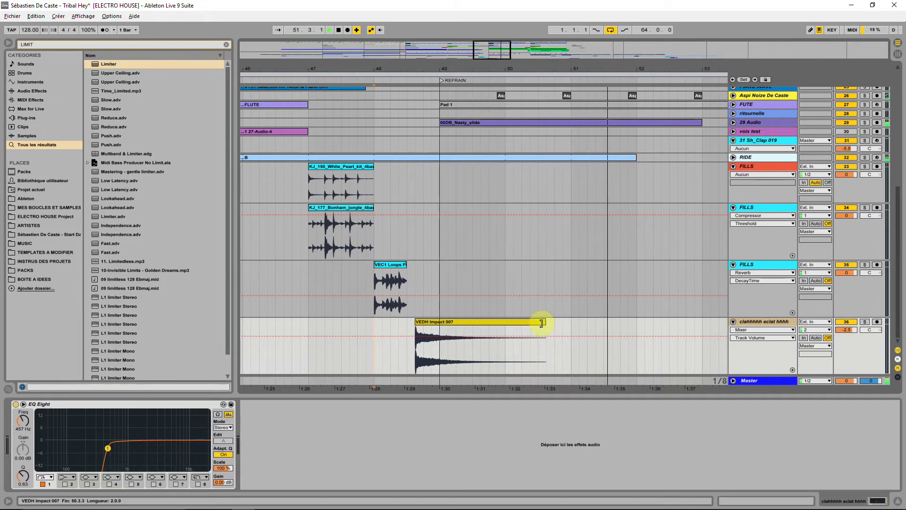
# Solo and unfold sub track 16 and examine its device chain through to the Limiter during REFRAIN
pyautogui.moveTo(558, 64); pyautogui.dragTo(577, 200)
pyautogui.scroll(10, 575, 197)
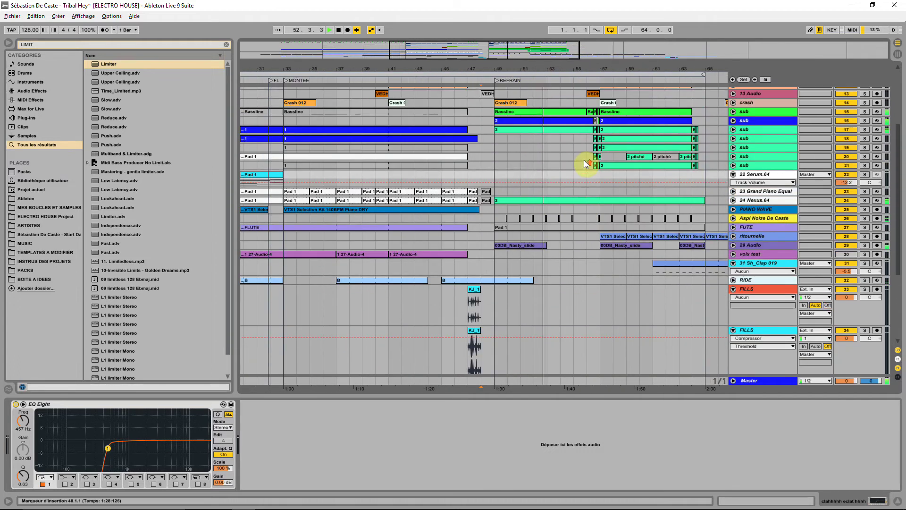
pyautogui.click(867, 158)
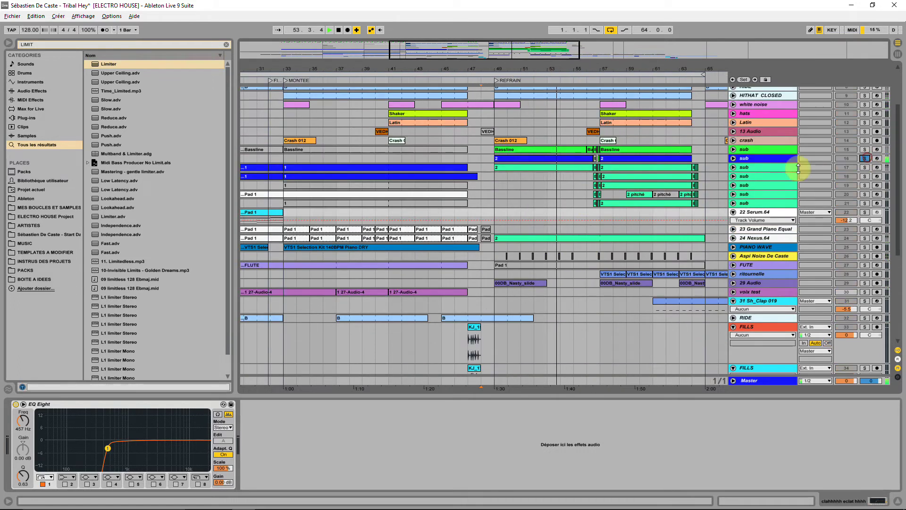
pyautogui.click(772, 157)
pyautogui.click(733, 158)
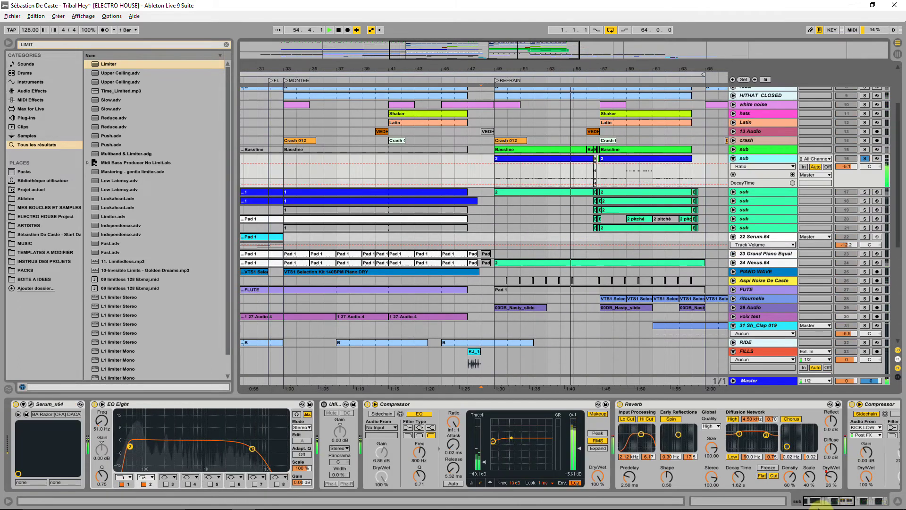
pyautogui.moveTo(828, 502); pyautogui.dragTo(871, 498)
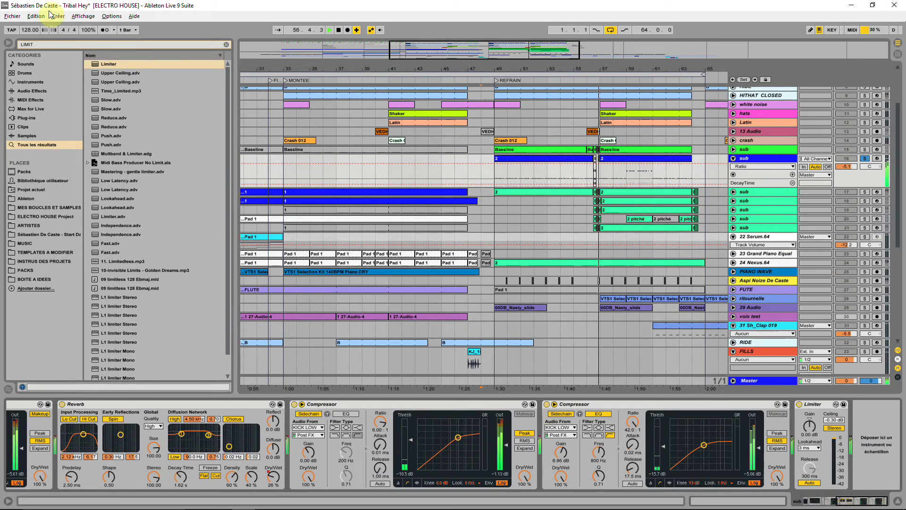
# Search the library for "PUN" and look through the results for a punch effect
pyautogui.click(226, 45)
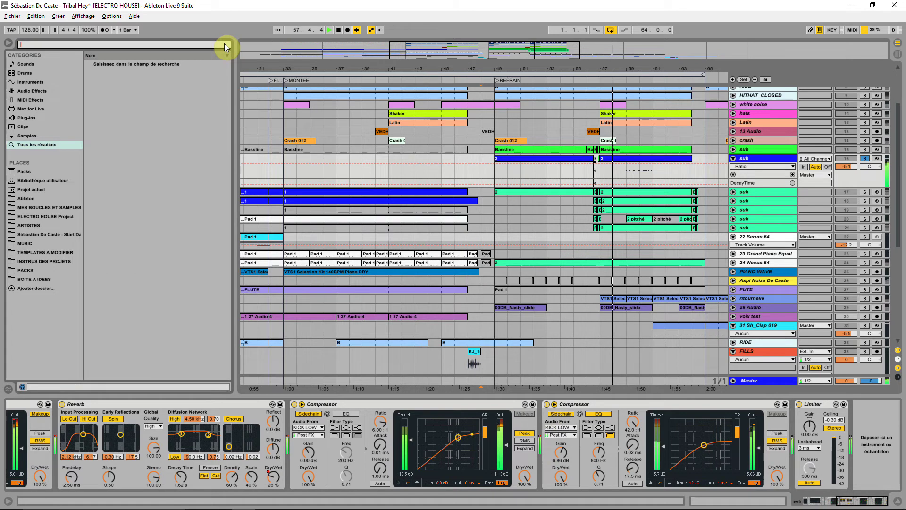
pyautogui.write('PU')
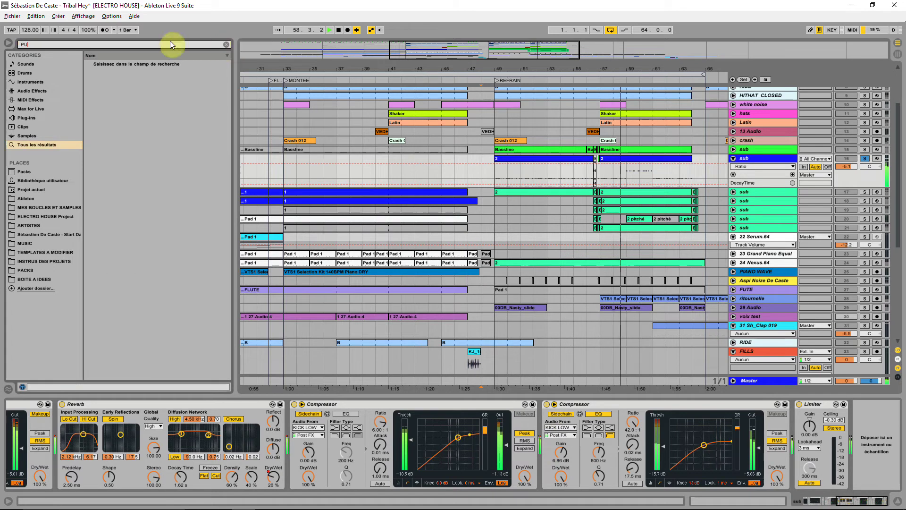
pyautogui.write('N')
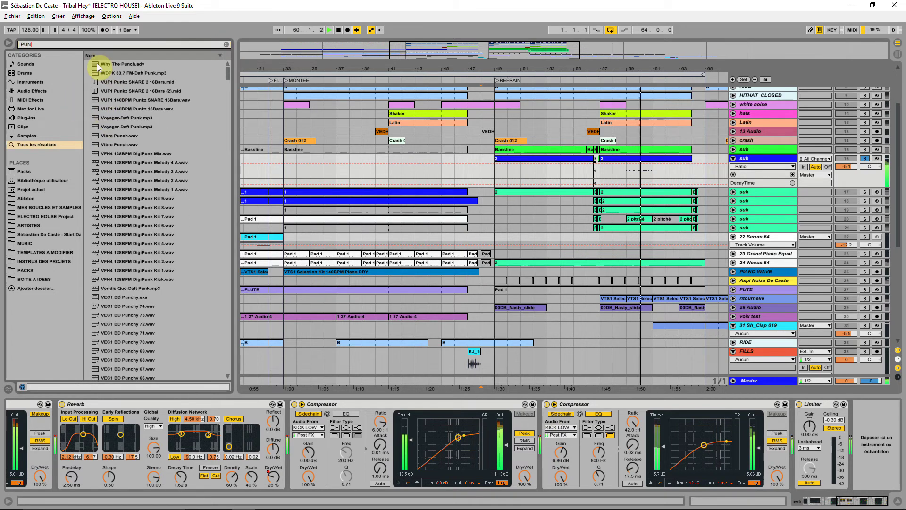
pyautogui.moveTo(226, 73); pyautogui.dragTo(223, 330)
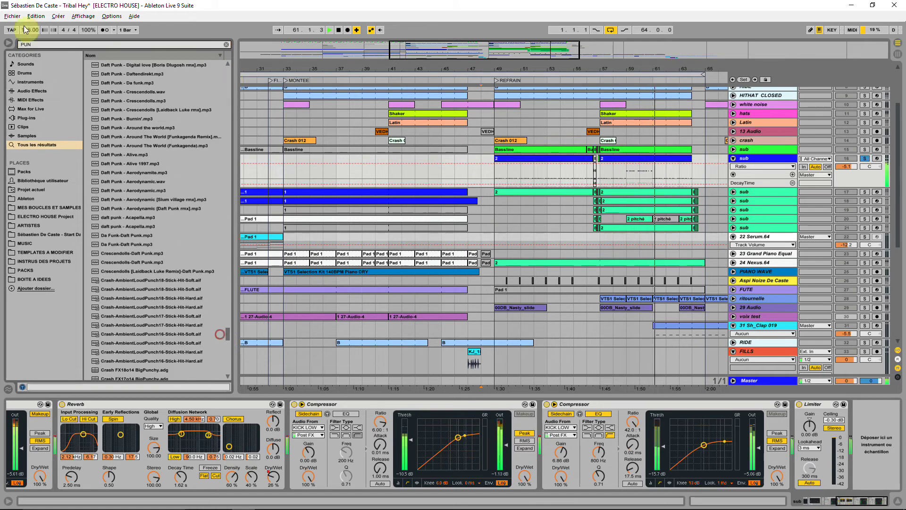
# Search for "SATU", insert a Saturator after the Reverb on sub track 16 and play from the start of REFRAIN
pyautogui.click(227, 44)
pyautogui.write('SATU')
pyautogui.moveTo(100, 63)
pyautogui.mouseDown()
pyautogui.moveTo(301, 448)
pyautogui.moveTo(293, 453)
pyautogui.mouseUp()
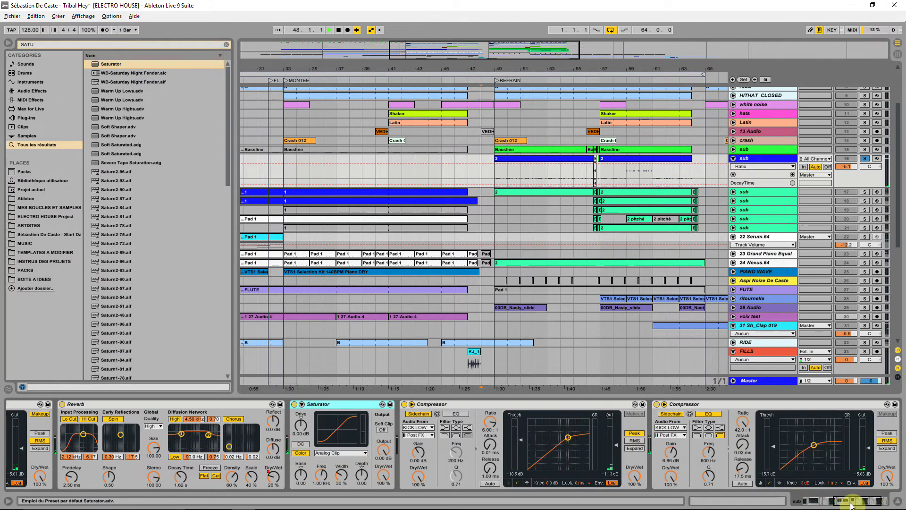
pyautogui.click(542, 159)
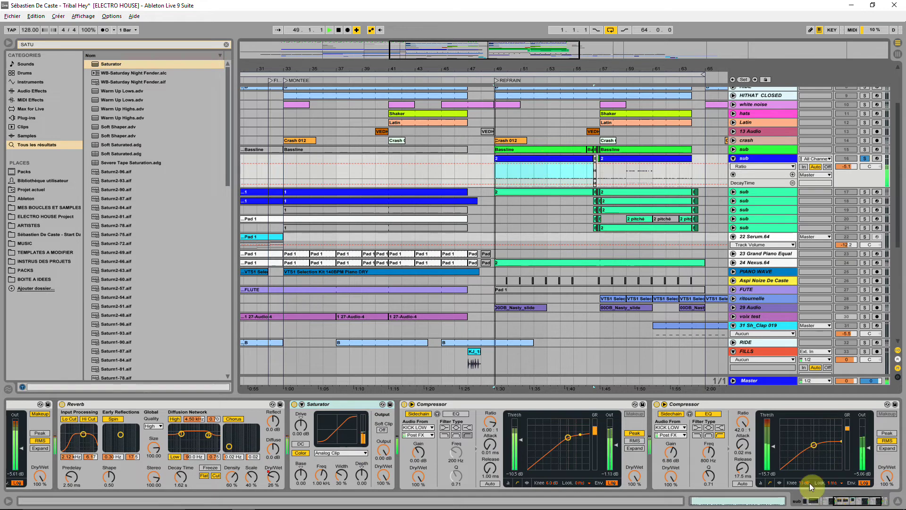
# Move the Saturator in the sub track's device chain to between EQ Eight and Utility
pyautogui.moveTo(843, 500)
pyautogui.mouseDown()
pyautogui.moveTo(811, 500)
pyautogui.moveTo(858, 500)
pyautogui.mouseUp()
pyautogui.click(612, 405)
pyautogui.moveTo(611, 406); pyautogui.dragTo(74, 426)
pyautogui.moveTo(842, 501); pyautogui.dragTo(522, 508)
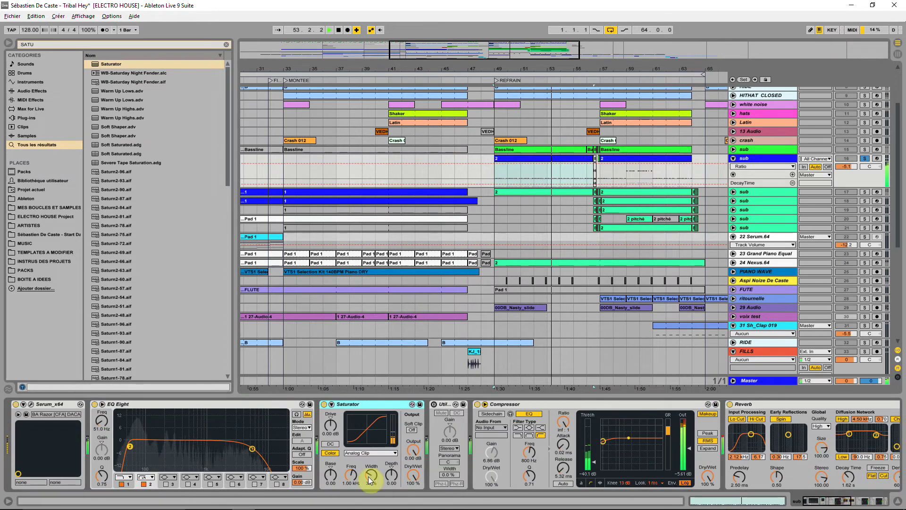
# Compare the Saturator bypassed and active, and set its Drive to 5.14 dB, Base to -3.43 and Width to 74%
pyautogui.click(324, 405)
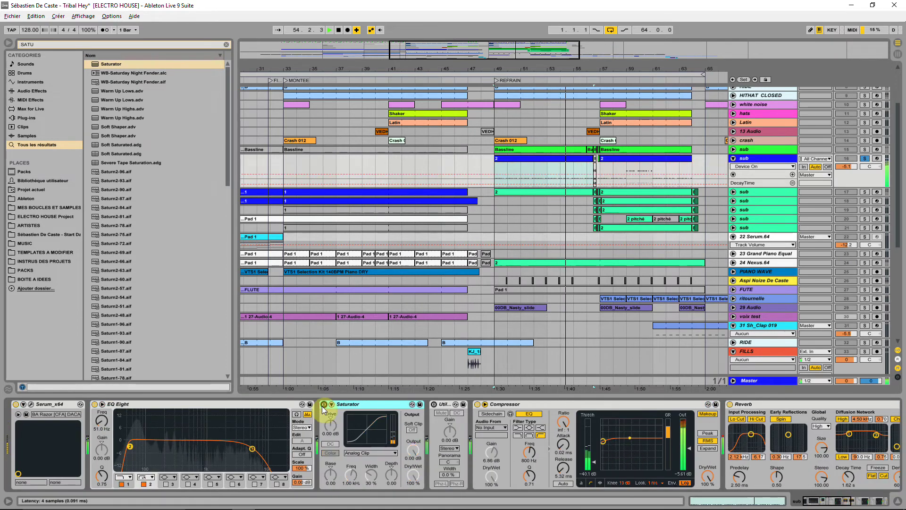
pyautogui.click(323, 405)
pyautogui.moveTo(331, 426); pyautogui.dragTo(331, 416)
pyautogui.moveTo(332, 478); pyautogui.dragTo(374, 449)
# Replay the sub part in REFRAIN and switch the Saturator's curve type to Medium Curve
pyautogui.press('space')
pyautogui.press('space')
pyautogui.click(371, 453)
pyautogui.click(370, 467)
pyautogui.click(369, 454)
pyautogui.click(368, 474)
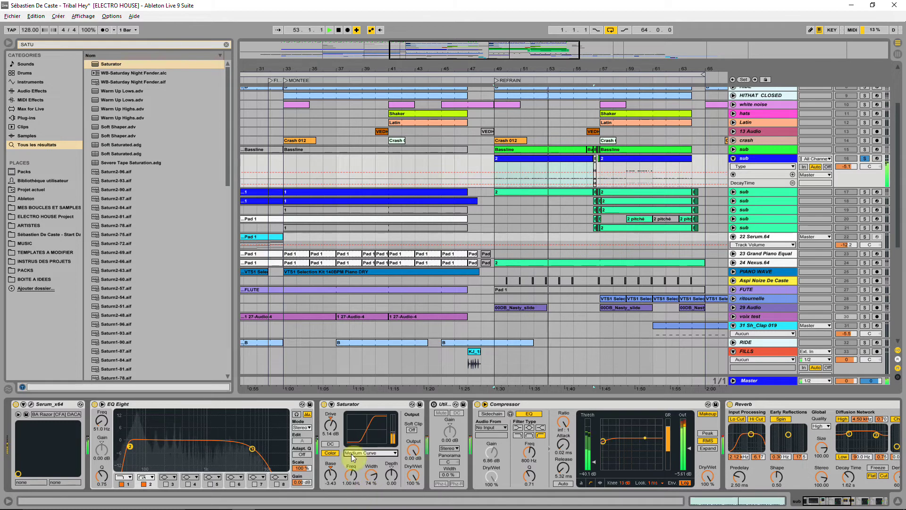
# Set the Saturator's Drive to 2.88 dB, Base to 4.57 and Freq to 38.7 Hz, with Soft Clip on
pyautogui.moveTo(330, 425)
pyautogui.mouseDown()
pyautogui.moveTo(330, 415)
pyautogui.moveTo(331, 425)
pyautogui.mouseUp()
pyautogui.click(410, 430)
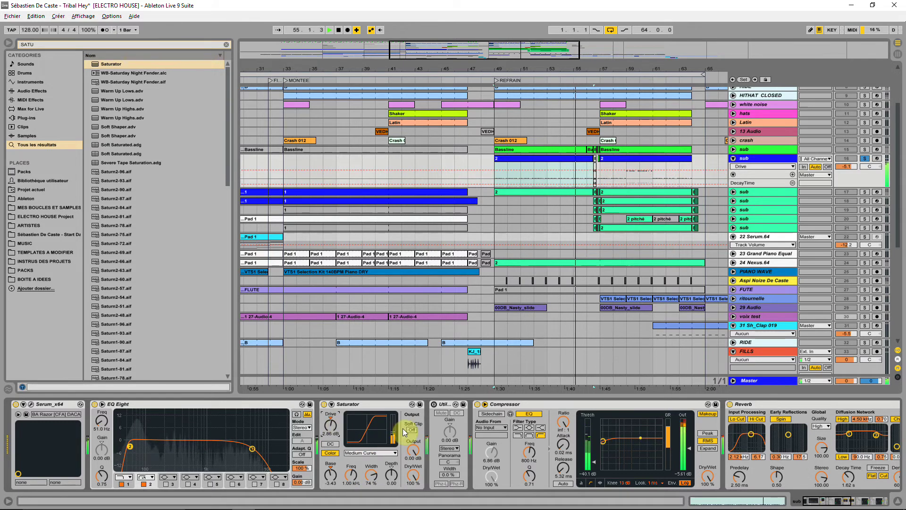
pyautogui.moveTo(330, 469); pyautogui.dragTo(351, 486)
# Delete the Saturator from the sub track's device chain
pyautogui.click(351, 404)
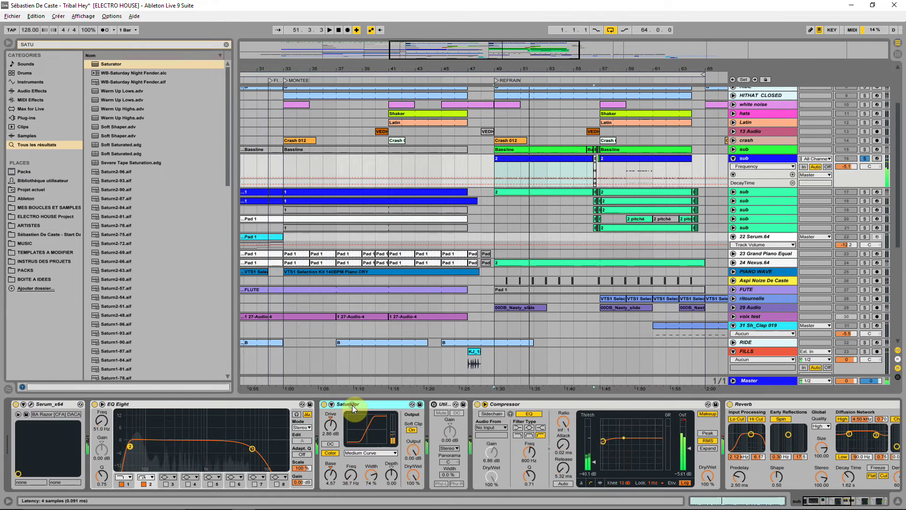
pyautogui.press('Delete')
# Search for "BASS" and restrict the results to audio effects
pyautogui.click(226, 45)
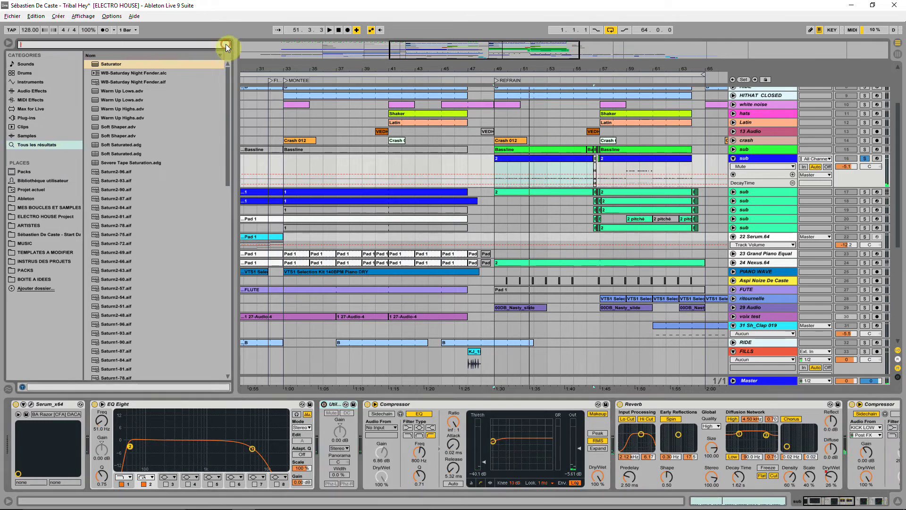
pyautogui.write('BA')
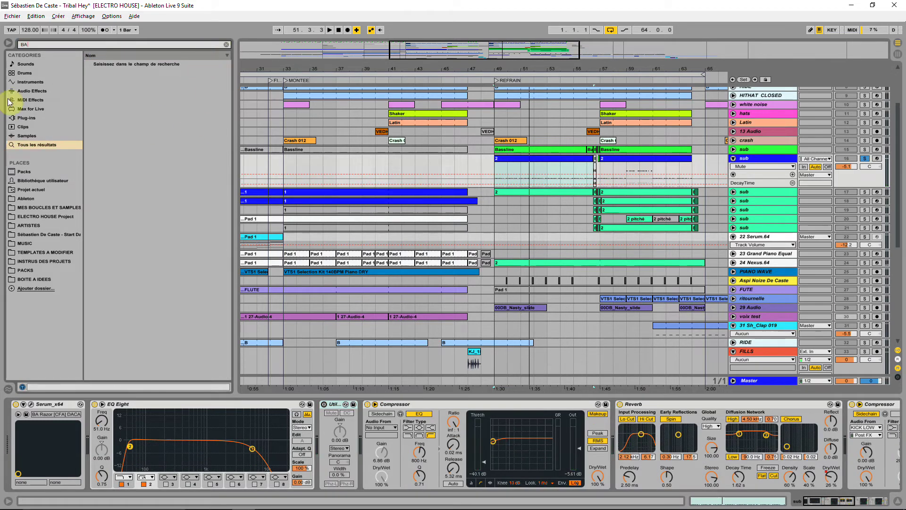
pyautogui.write('SS')
pyautogui.click(21, 100)
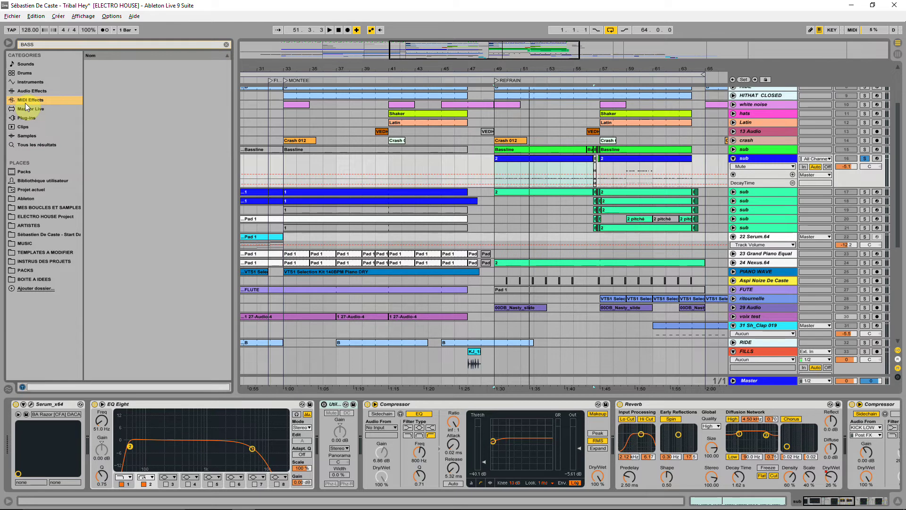
pyautogui.click(33, 91)
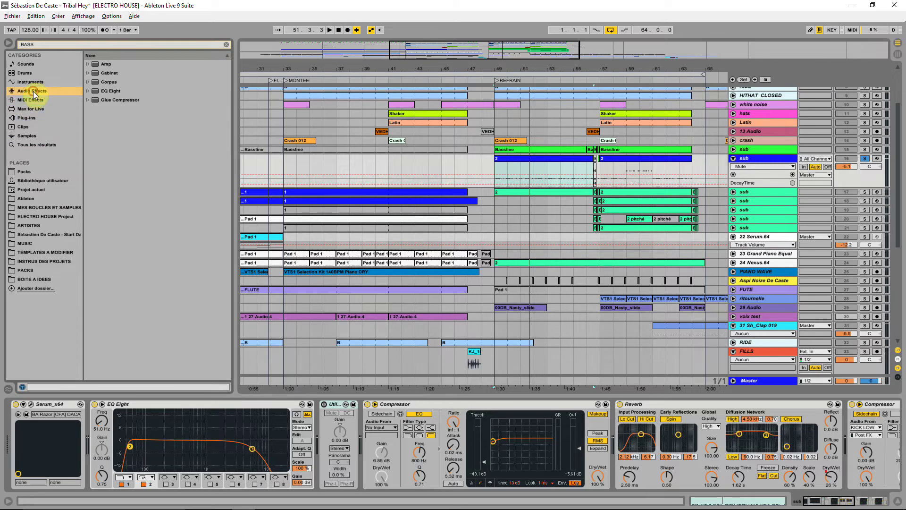
# Insert the Glue Compressor preset Bass - punch and parallel between EQ Eight and Utility, and play REFRAIN
pyautogui.click(89, 64)
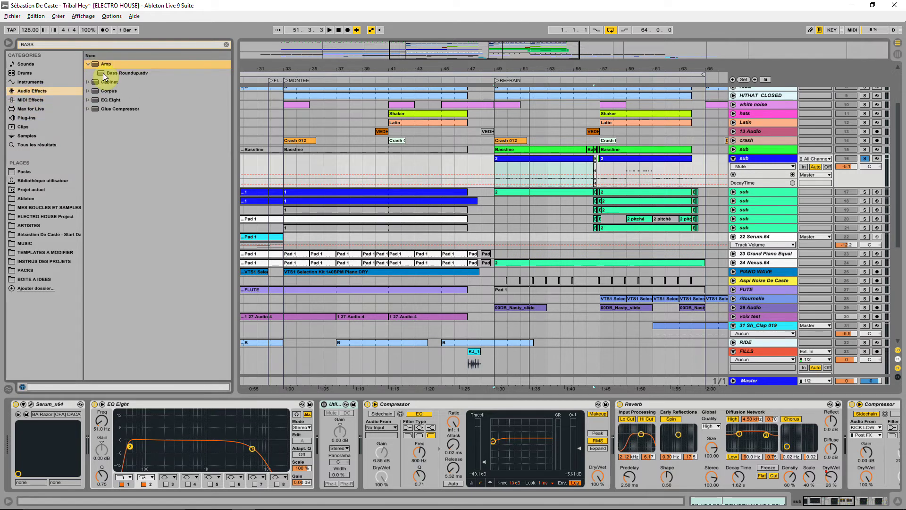
pyautogui.click(103, 73)
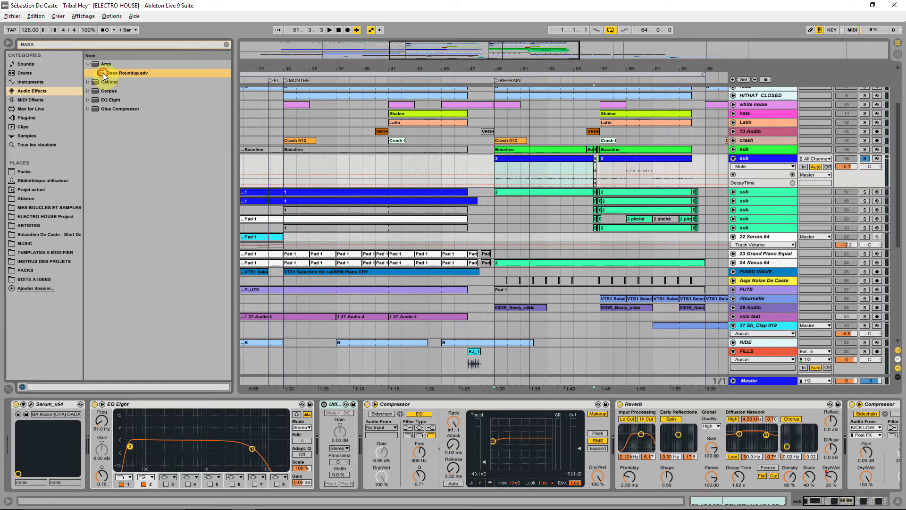
pyautogui.click(89, 109)
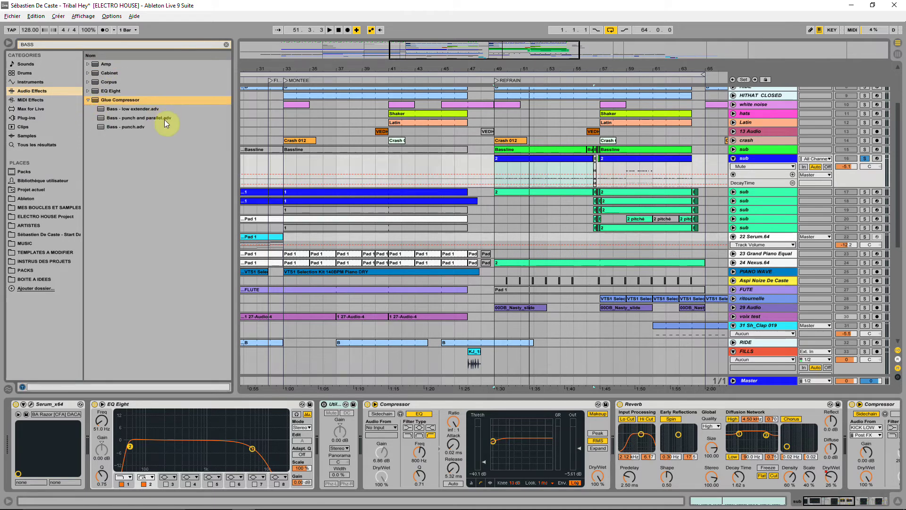
pyautogui.click(123, 118)
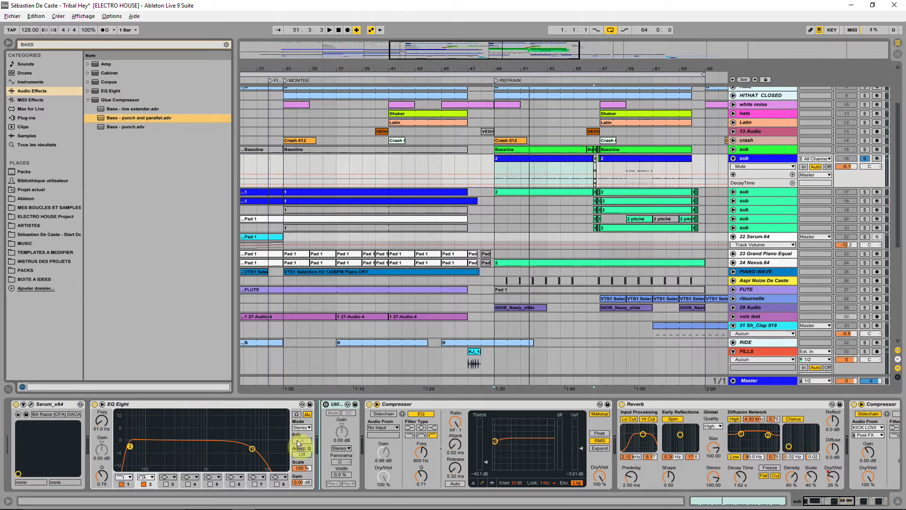
pyautogui.moveTo(263, 406); pyautogui.dragTo(264, 406)
pyautogui.press('space')
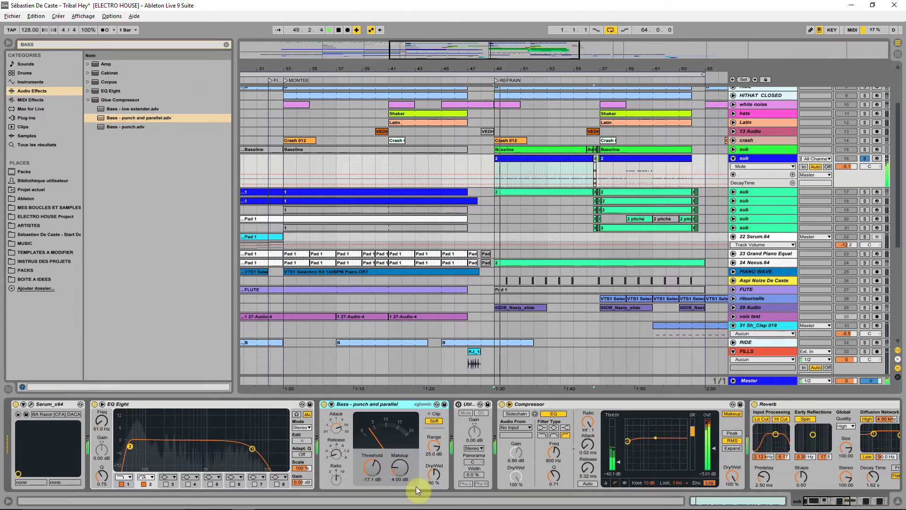
# Compare the sub with the Bass - punch and parallel preset bypassed and active, and lower its Makeup
pyautogui.click(324, 405)
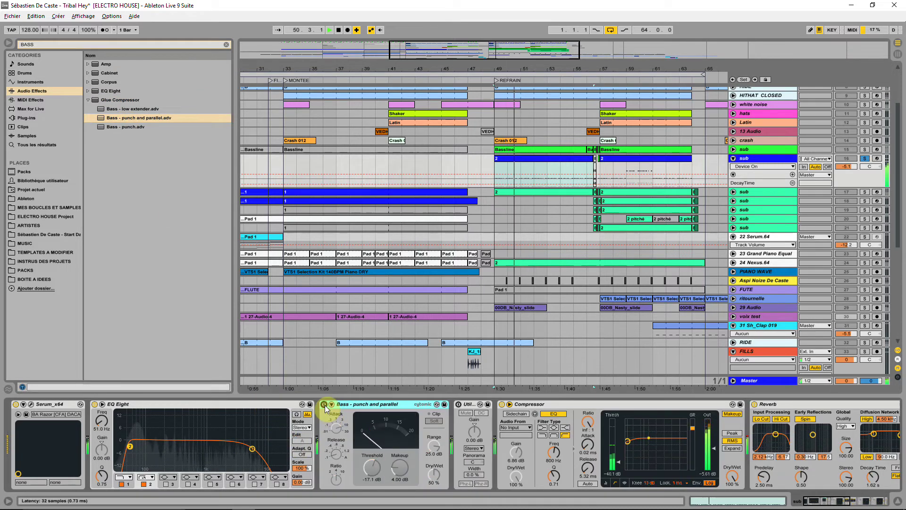
pyautogui.click(324, 405)
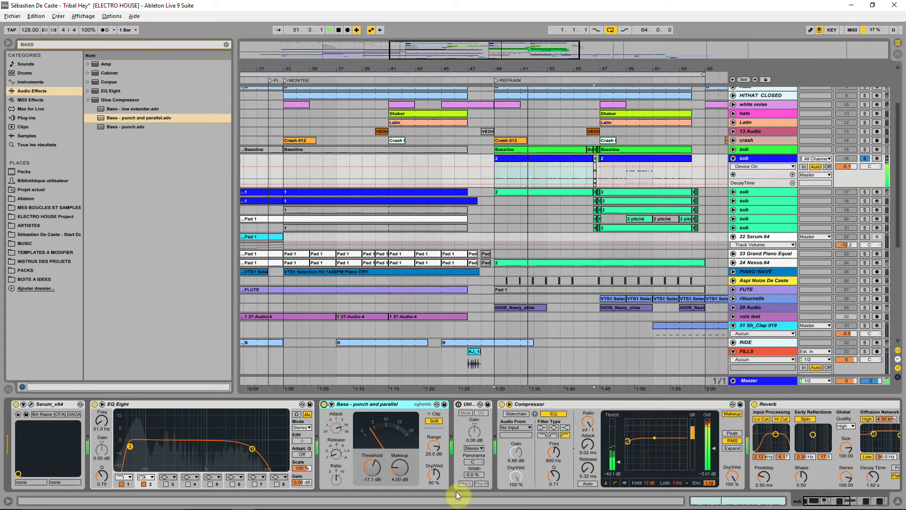
pyautogui.moveTo(399, 467)
pyautogui.mouseDown()
pyautogui.moveTo(399, 401)
pyautogui.moveTo(399, 484)
pyautogui.mouseUp()
# Turn off the Compressor after Utility, and set the glue compressor's Makeup to 4.44 dB and Dry/Wet to 100%
pyautogui.click(509, 404)
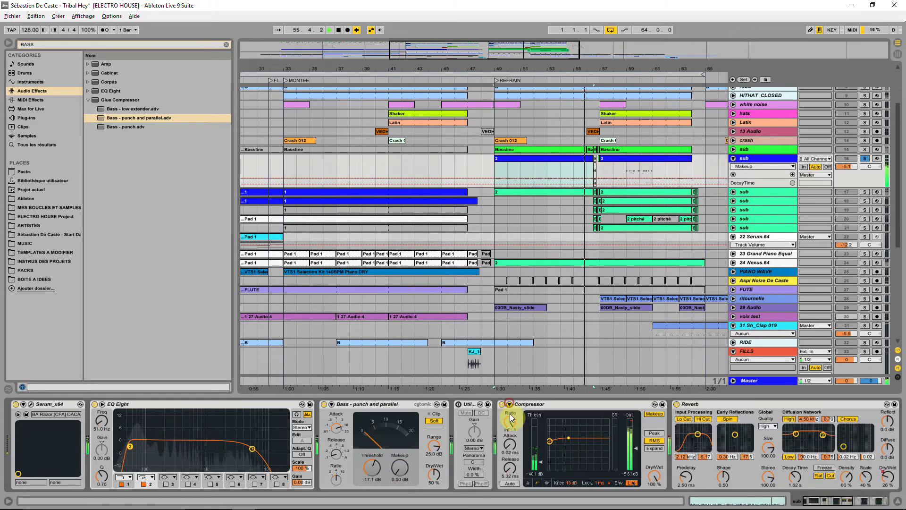
pyautogui.click(502, 404)
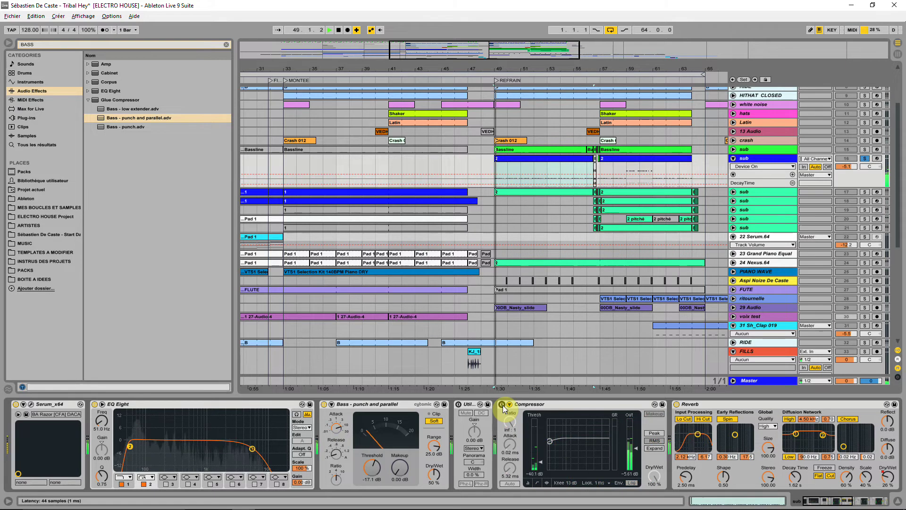
pyautogui.moveTo(399, 471)
pyautogui.mouseDown()
pyautogui.moveTo(399, 410)
pyautogui.moveTo(390, 467)
pyautogui.mouseUp()
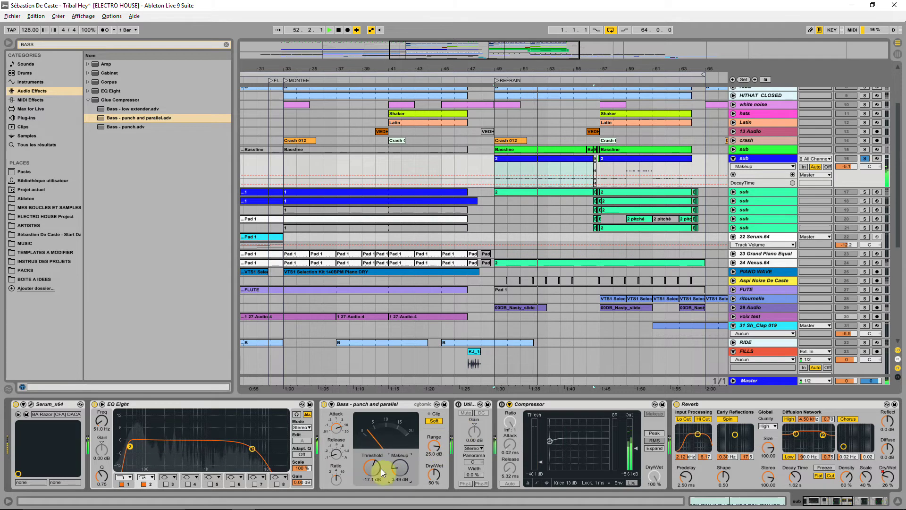
pyautogui.moveTo(400, 467); pyautogui.dragTo(400, 446)
pyautogui.moveTo(433, 474); pyautogui.dragTo(400, 486)
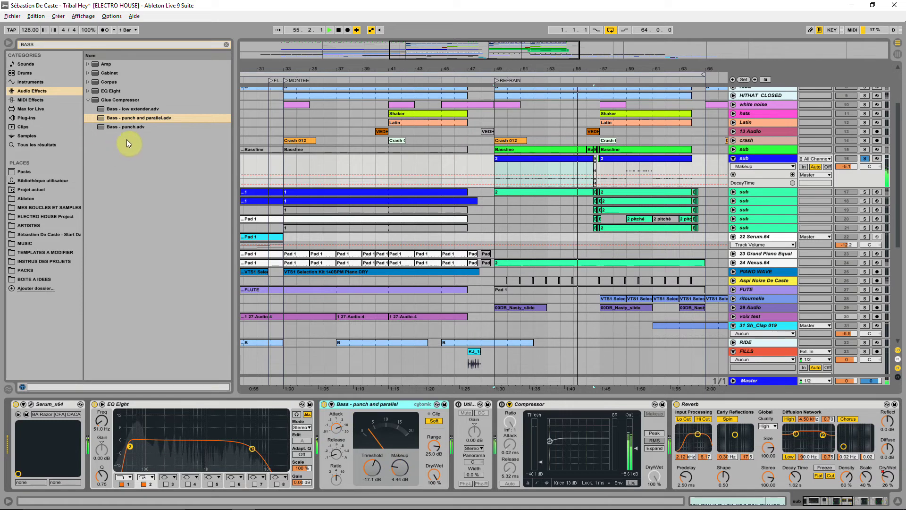
# Replace the Bass - punch and parallel preset with Bass - punch between EQ Eight and Utility, and play REFRAIN
pyautogui.press('Delete')
pyautogui.moveTo(116, 126); pyautogui.dragTo(262, 257)
pyautogui.press('Delete')
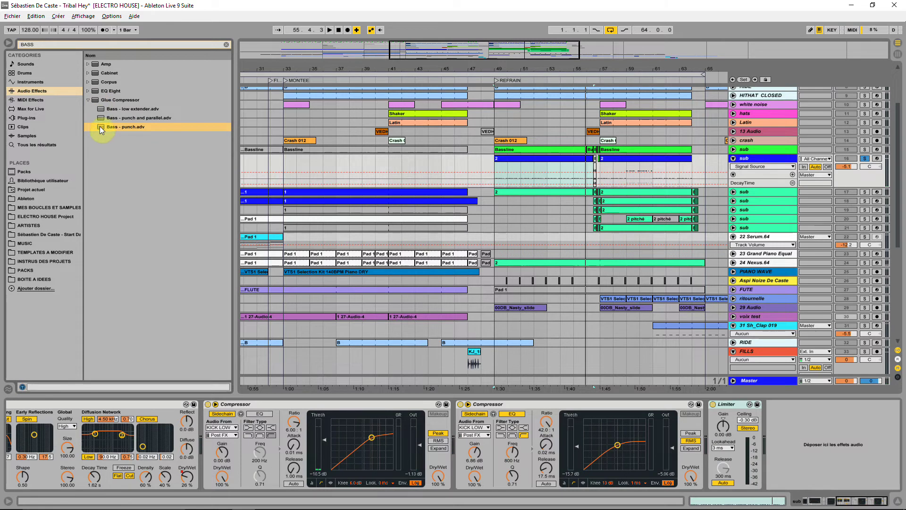
pyautogui.hscroll(-5, 15, 465)
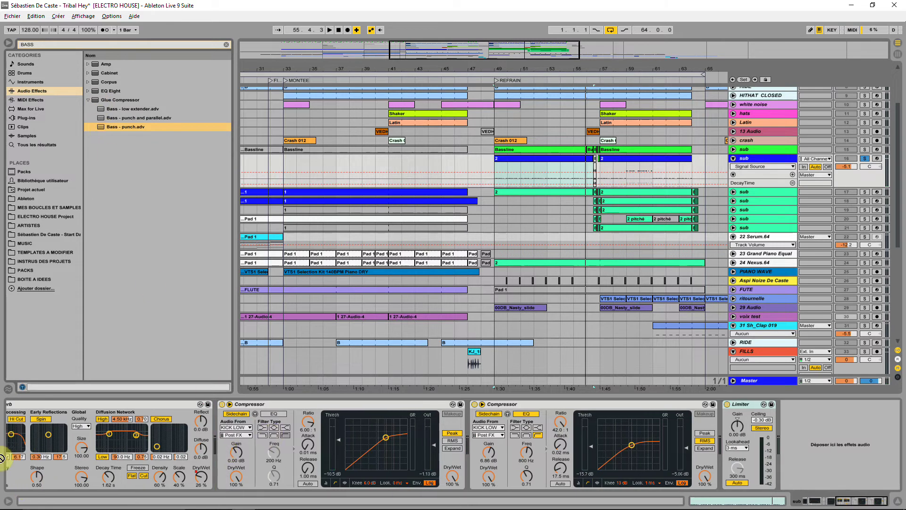
pyautogui.hscroll(-10, 14, 465)
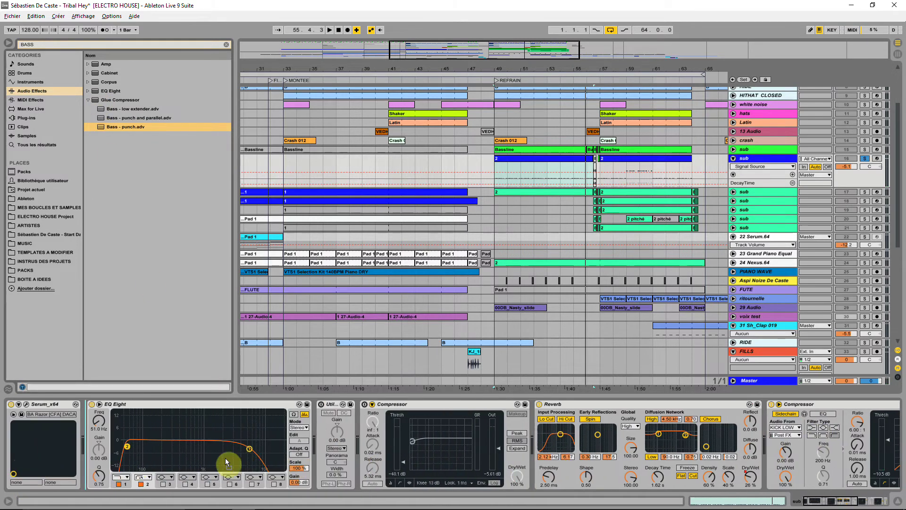
pyautogui.moveTo(314, 465); pyautogui.dragTo(315, 465)
pyautogui.press('space')
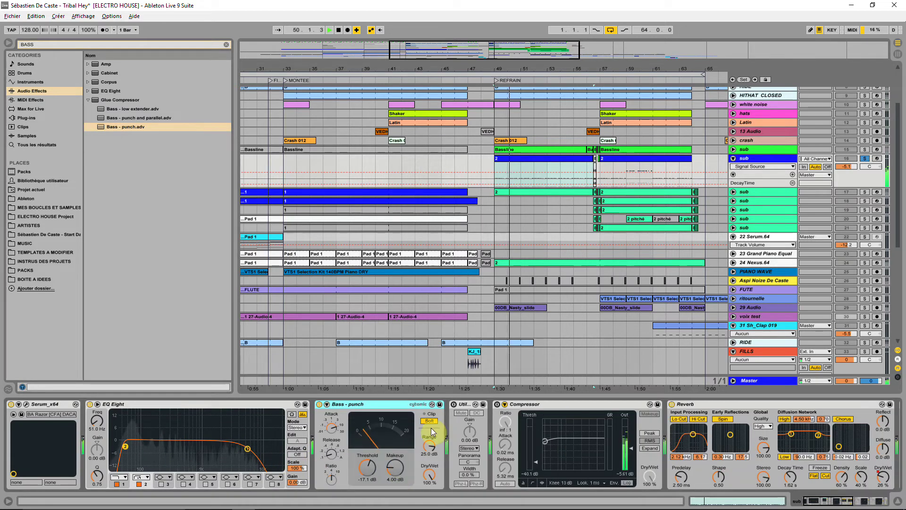
# Turn the Compressor back on and try the Bass - punch preset right after it before deleting the preset
pyautogui.click(497, 404)
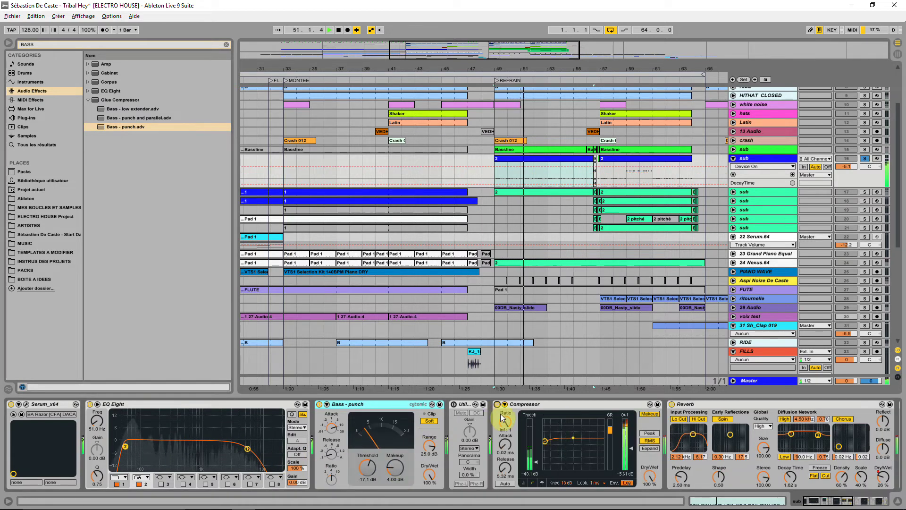
pyautogui.moveTo(410, 404); pyautogui.dragTo(667, 492)
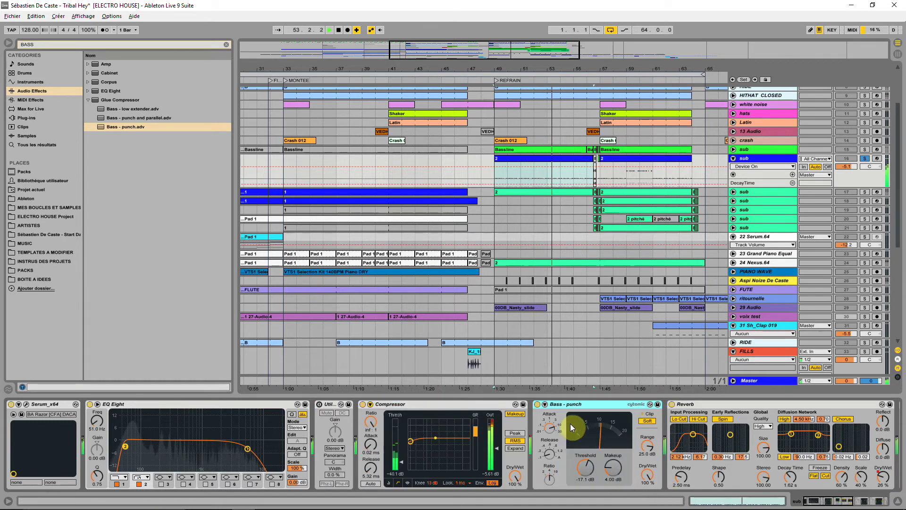
pyautogui.press('Delete')
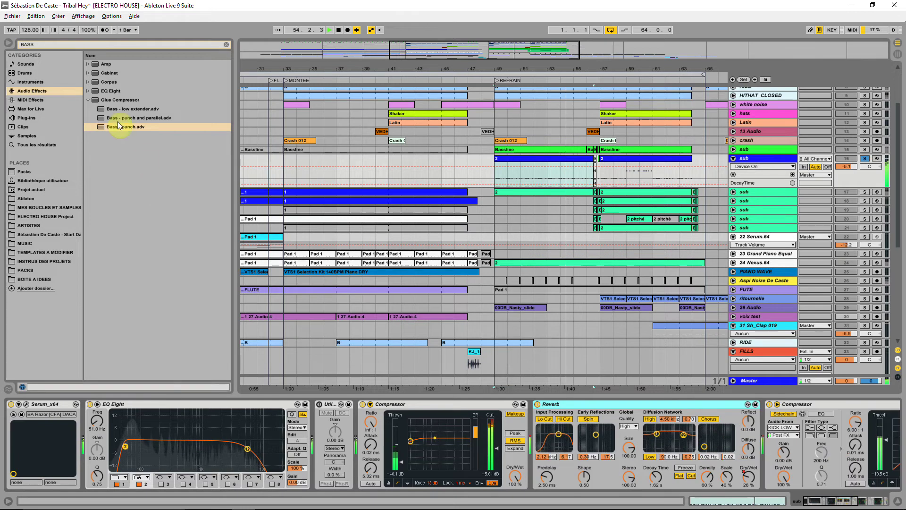
# Browse the bass presets for Corpus and Amp, and clear the audio effects search
pyautogui.click(88, 82)
pyautogui.click(99, 90)
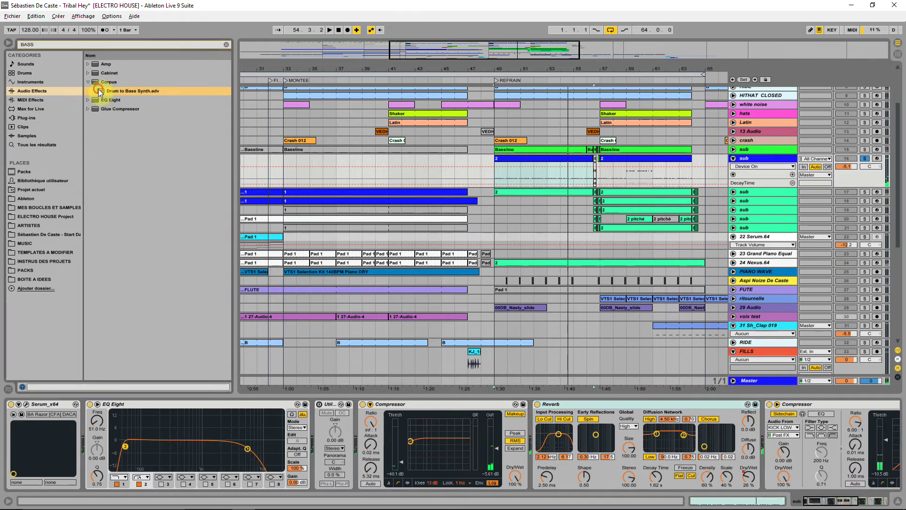
pyautogui.click(92, 76)
pyautogui.click(89, 64)
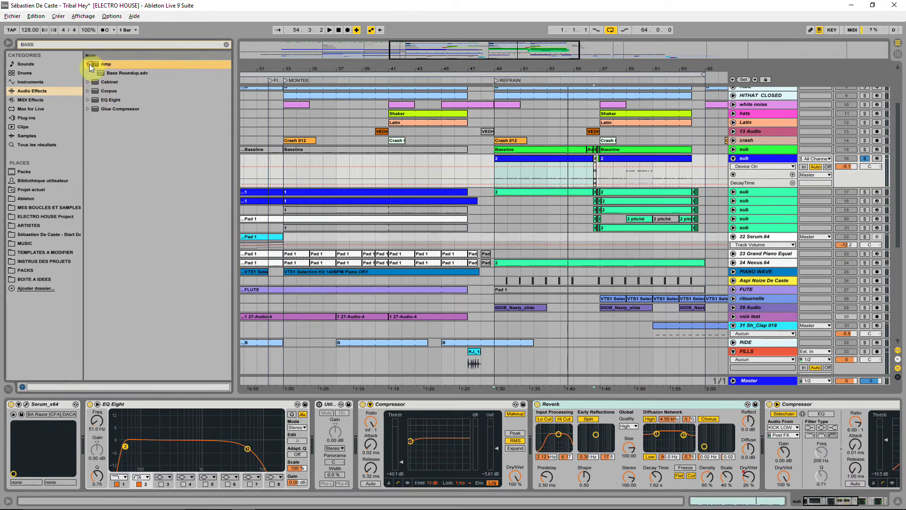
pyautogui.click(226, 44)
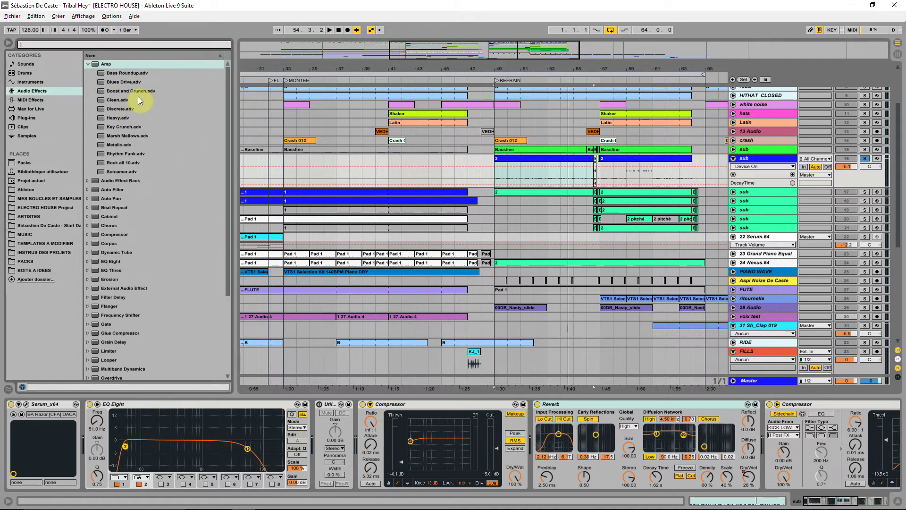
# Try the Boost and Crunch amp preset before Utility and after the Compressor, and Heavy after the Compressor, deleting each one
pyautogui.moveTo(124, 91); pyautogui.dragTo(313, 469)
pyautogui.press('space')
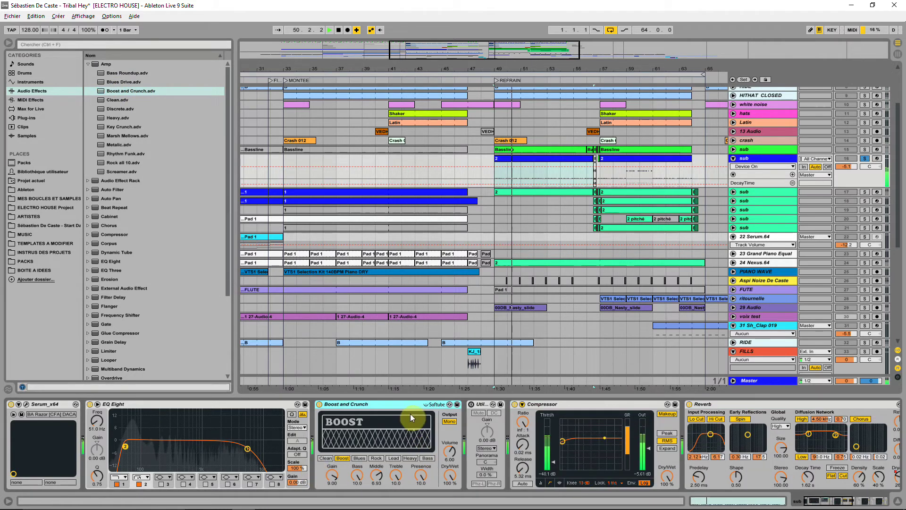
pyautogui.moveTo(391, 403); pyautogui.dragTo(654, 500)
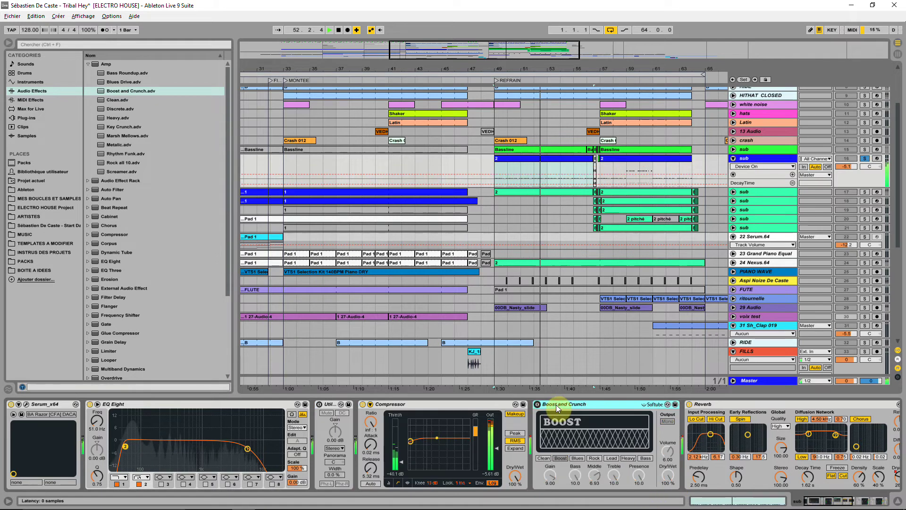
pyautogui.press('Delete')
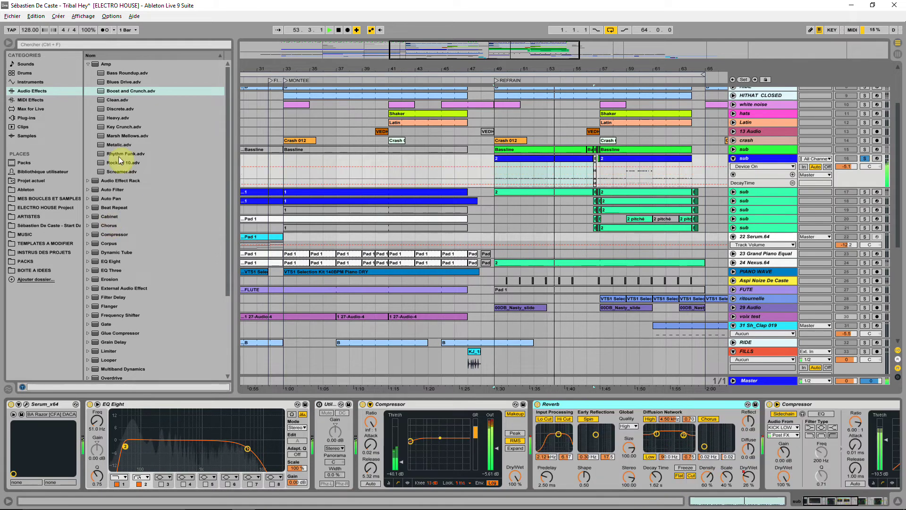
pyautogui.moveTo(116, 120); pyautogui.dragTo(542, 439)
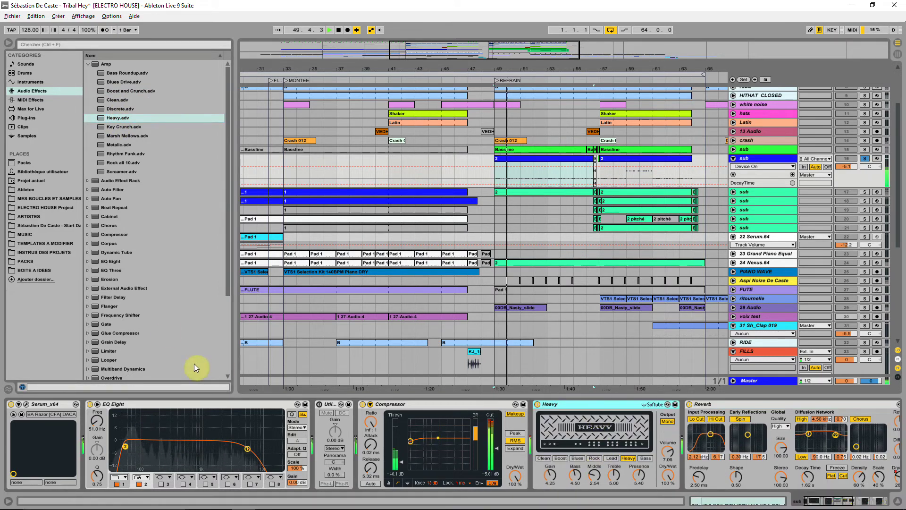
pyautogui.press('Delete')
# Try the Screamer amp preset between EQ Eight and Utility with its Gain lowered to 2.30, and delete it
pyautogui.moveTo(122, 170); pyautogui.dragTo(334, 436)
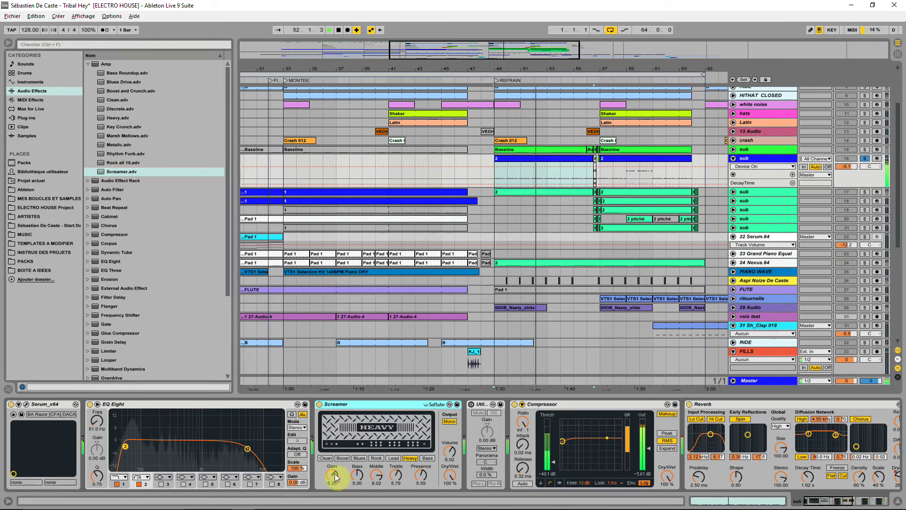
pyautogui.moveTo(332, 474)
pyautogui.mouseDown()
pyautogui.moveTo(332, 482)
pyautogui.moveTo(332, 463)
pyautogui.moveTo(333, 483)
pyautogui.mouseUp()
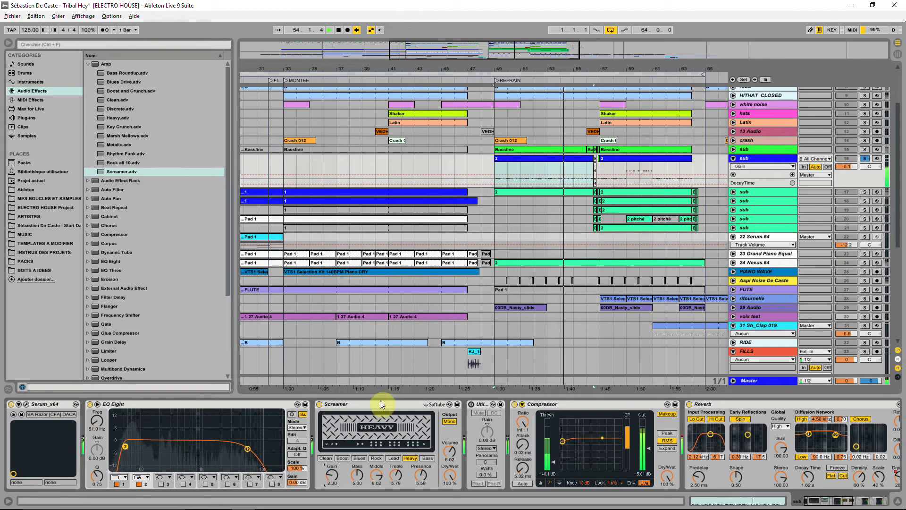
pyautogui.click(380, 404)
pyautogui.press('space')
pyautogui.press('Delete')
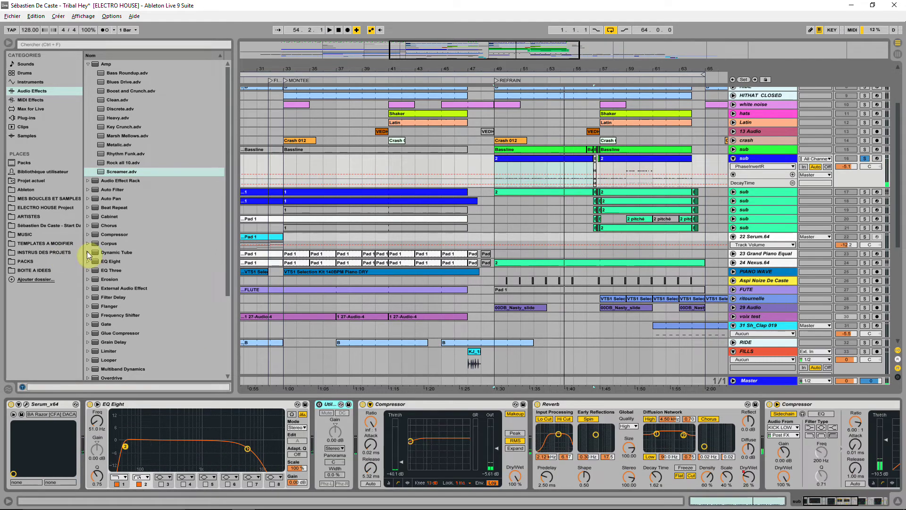
# Play the REFRAIN with a Chorus between EQ Eight and Utility, and delete the effect
pyautogui.press('space')
pyautogui.moveTo(106, 225); pyautogui.dragTo(326, 442)
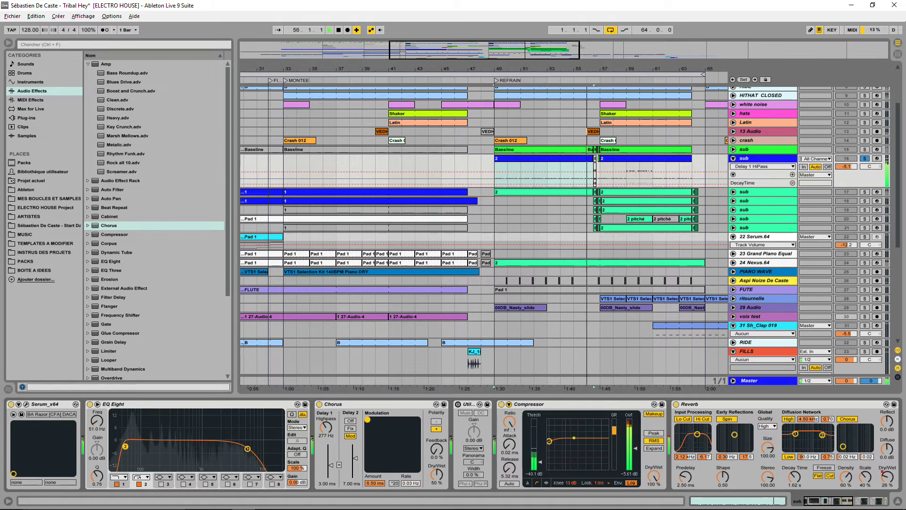
pyautogui.click(375, 401)
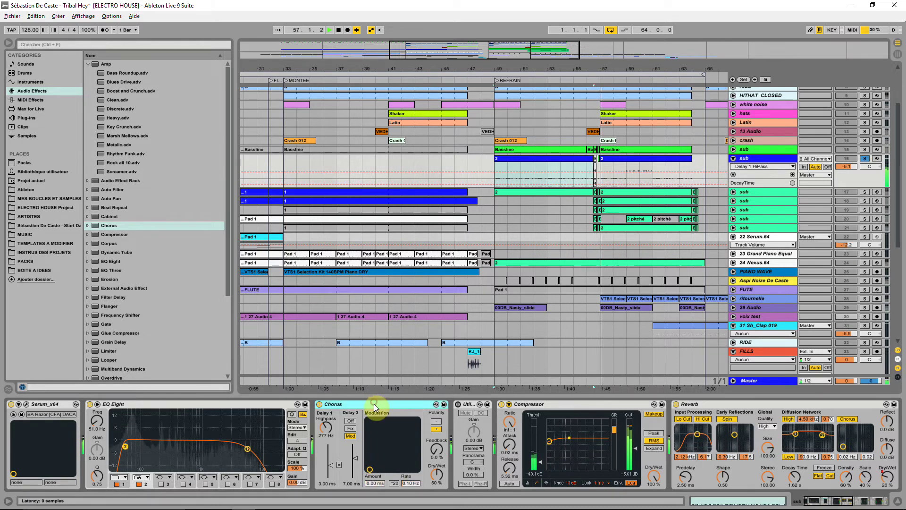
pyautogui.press('Delete')
# Open Serum on the blue sub track, try its Sub oscillator with another waveform, and turn the oscillator off again
pyautogui.click(26, 405)
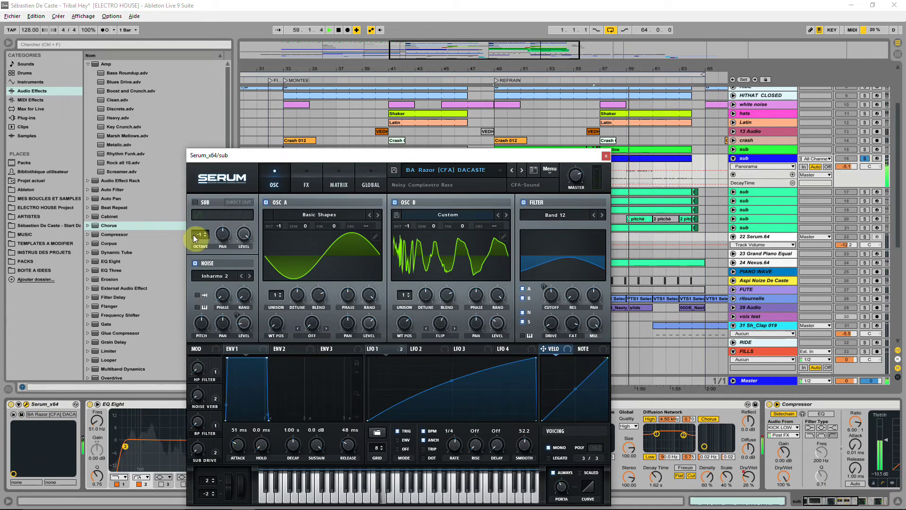
pyautogui.click(195, 203)
pyautogui.click(238, 215)
pyautogui.click(195, 202)
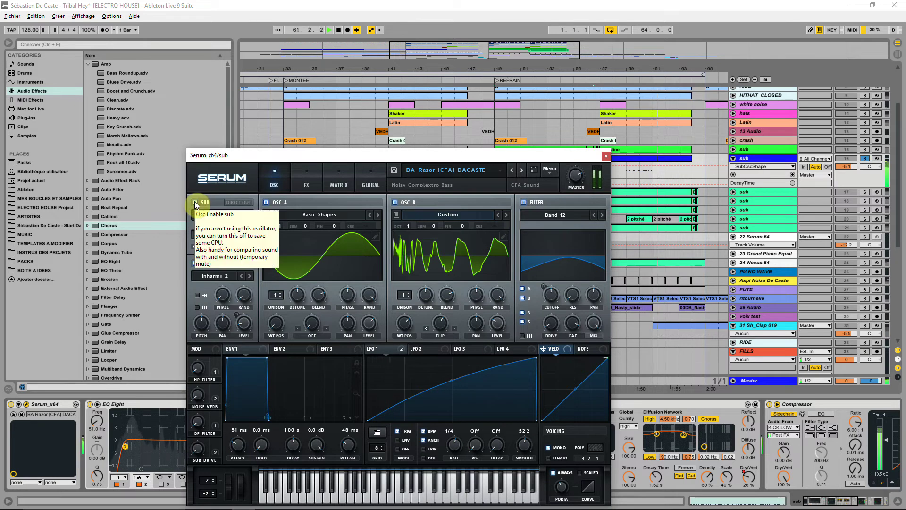
pyautogui.click(195, 202)
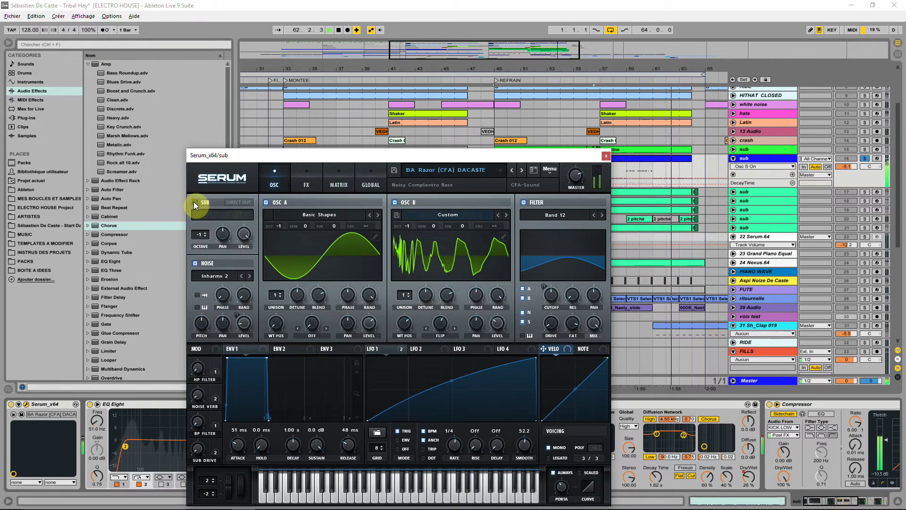
pyautogui.press('space')
# Compare the sub layers on tracks 15 and 16 by soloing them together and separately, and view the Master's effects
pyautogui.click(864, 149)
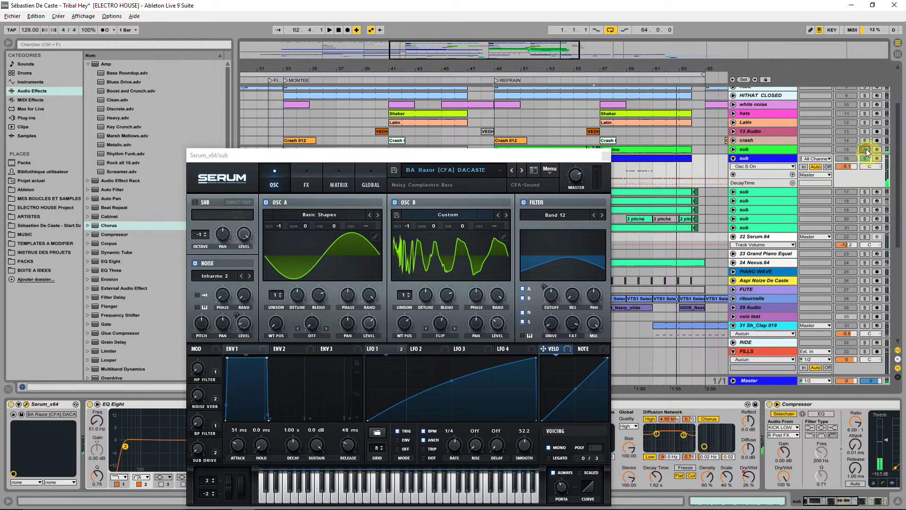
pyautogui.press('space')
pyautogui.click(865, 159)
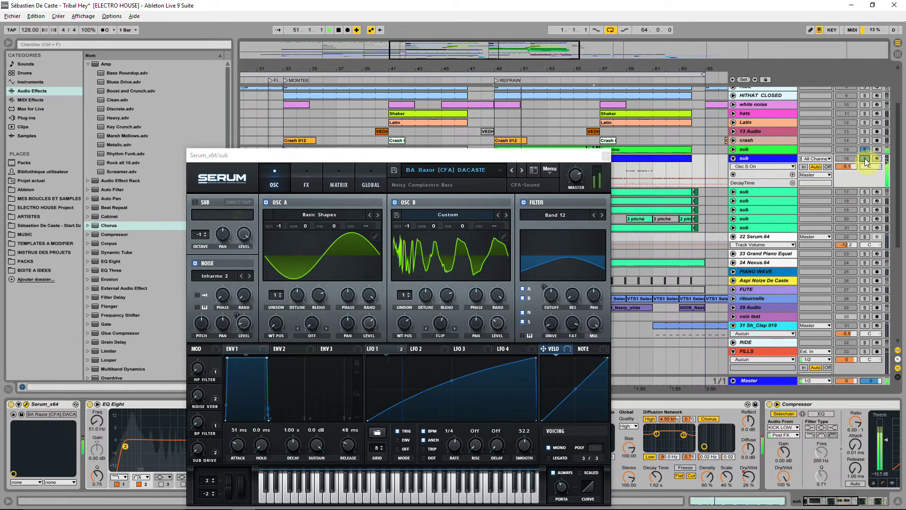
pyautogui.click(769, 380)
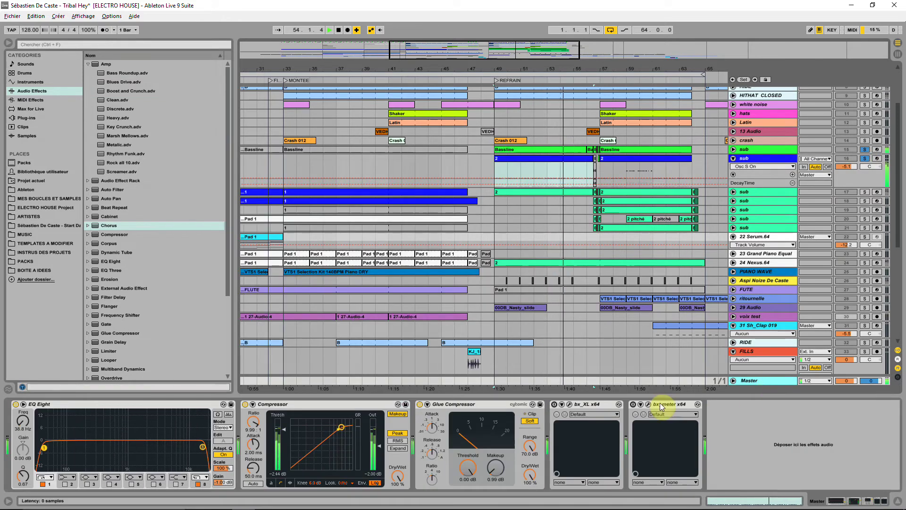
pyautogui.click(864, 159)
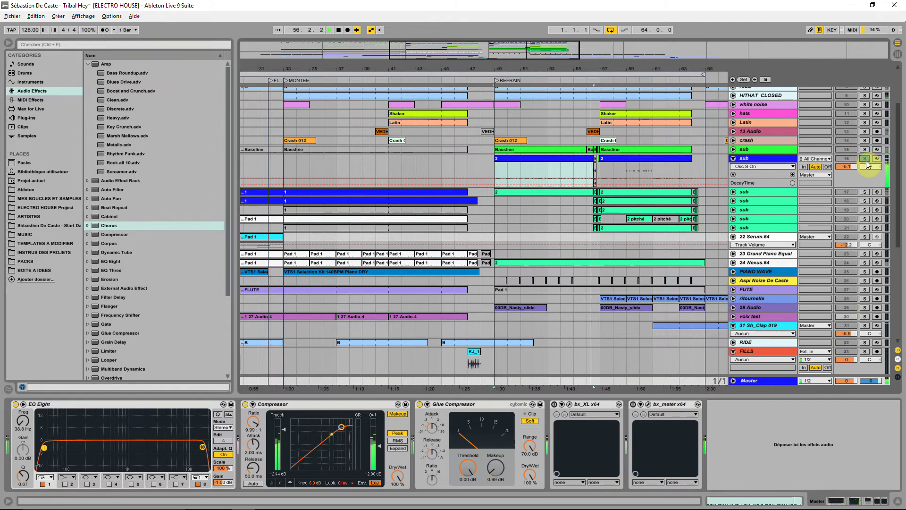
pyautogui.click(864, 150)
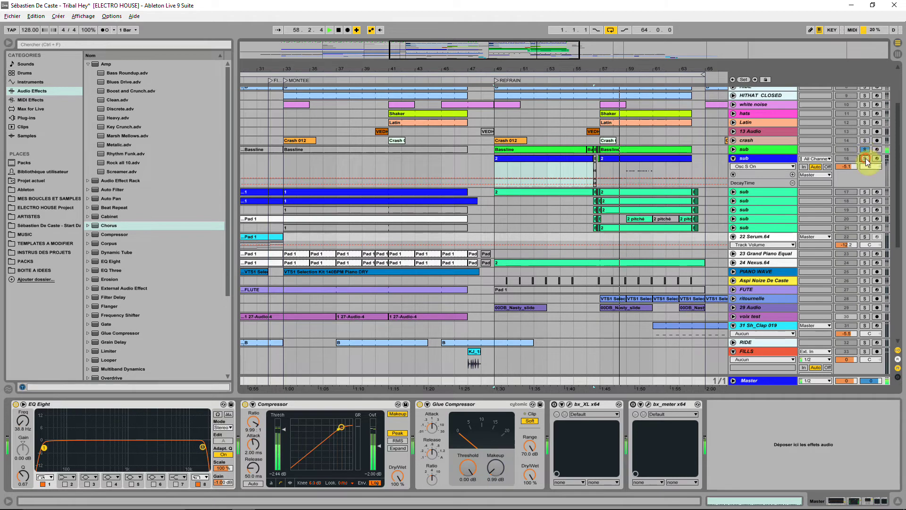
# Inspect the device chains of both sub tracks, and play them with track 16 switched in and out of solo
pyautogui.click(758, 149)
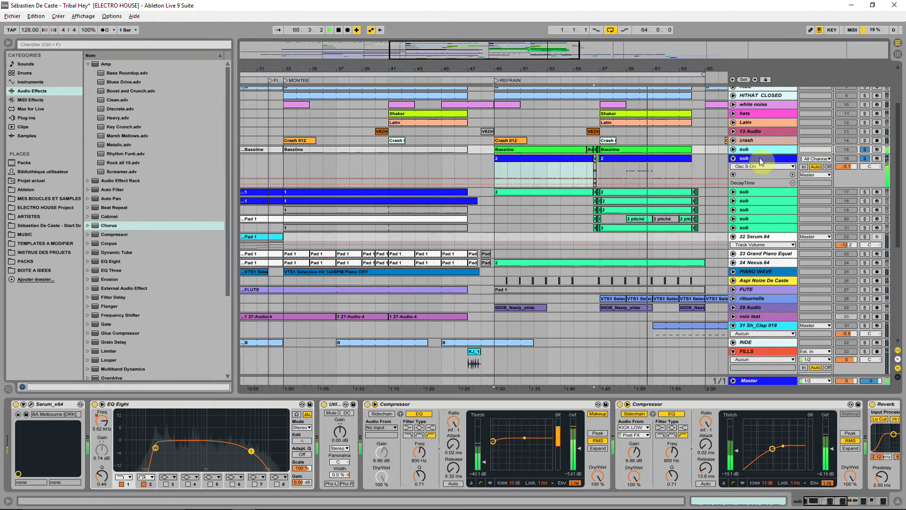
pyautogui.click(760, 158)
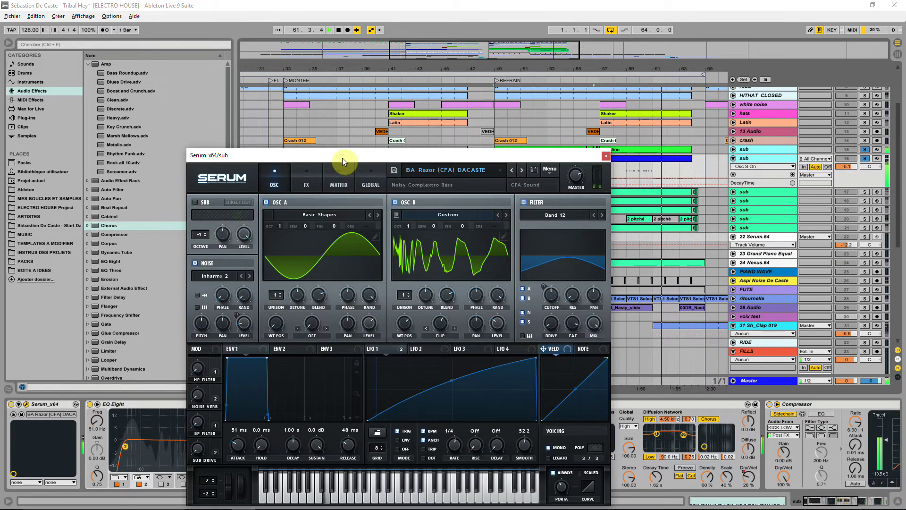
pyautogui.click(864, 159)
pyautogui.click(864, 159)
pyautogui.press('space')
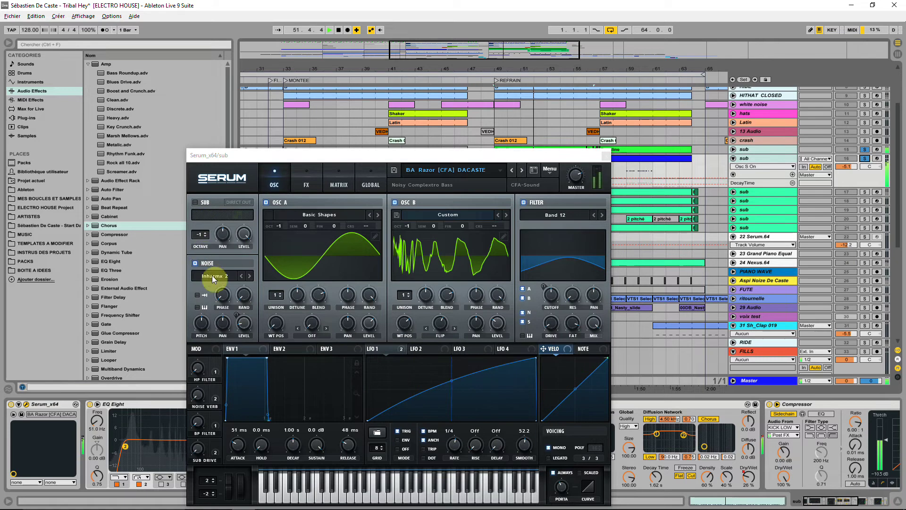
# Compare Serum's sound with Noise toggled, try sine and square Sub oscillator waveforms, and switch the Sub oscillator off
pyautogui.click(195, 263)
pyautogui.click(195, 203)
pyautogui.click(194, 202)
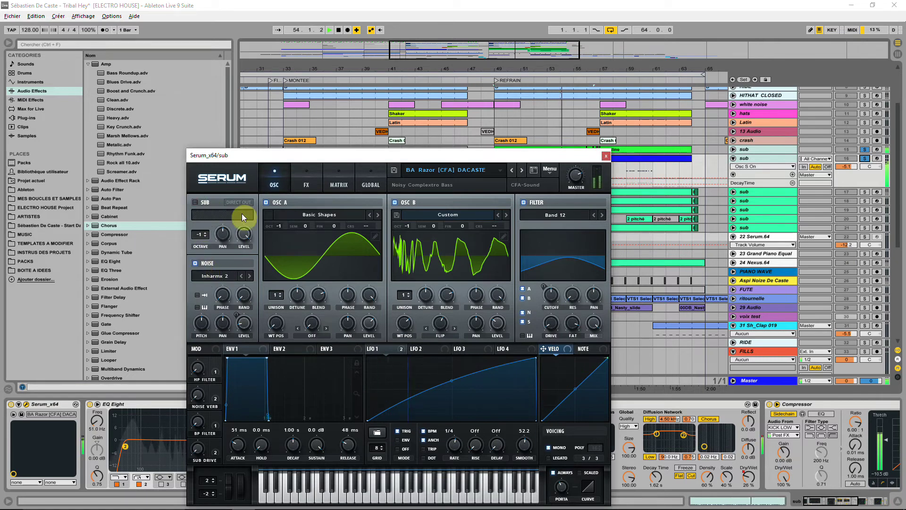
pyautogui.click(196, 204)
pyautogui.click(196, 215)
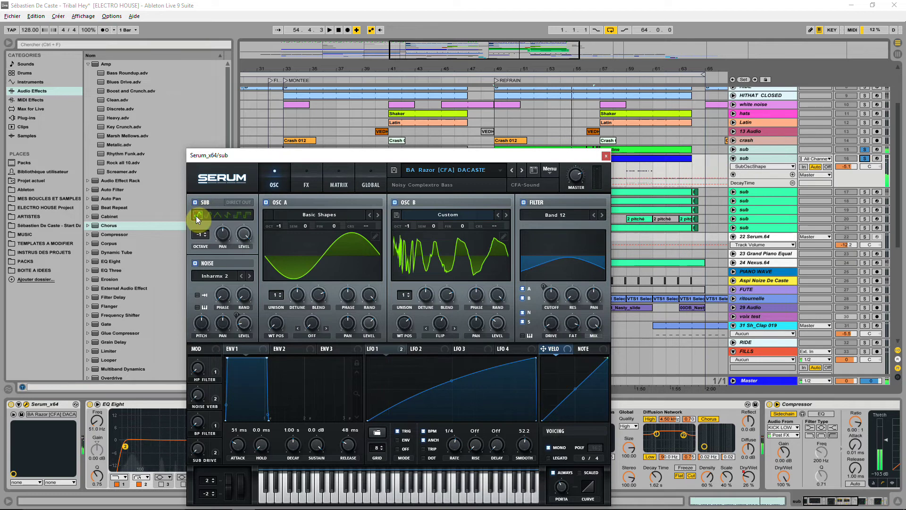
pyautogui.click(229, 215)
pyautogui.click(236, 216)
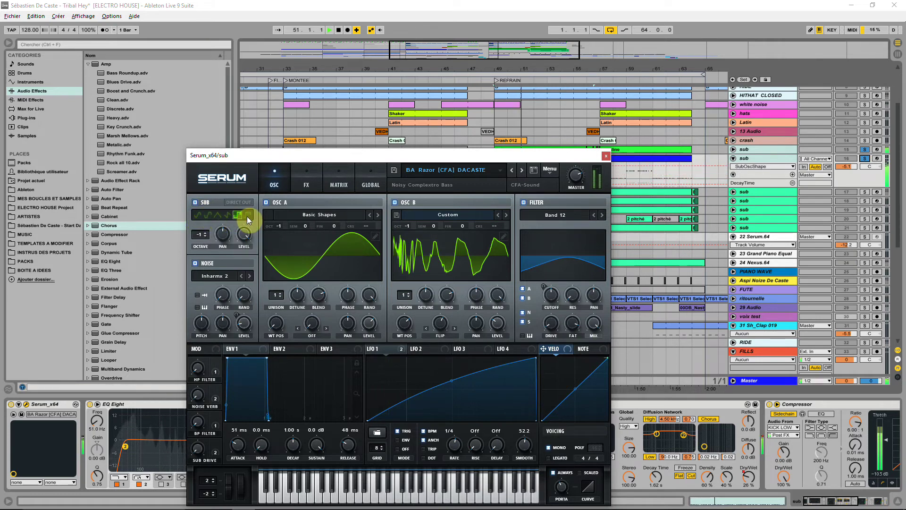
pyautogui.click(195, 201)
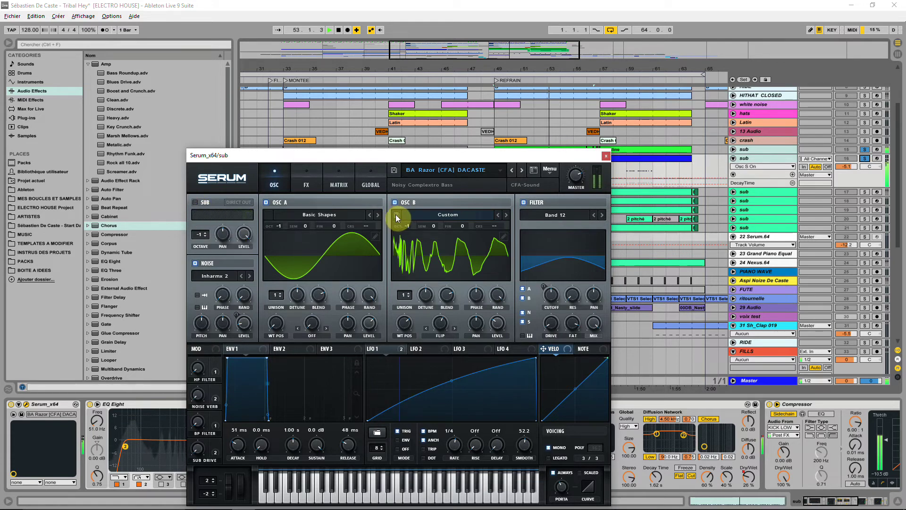
# Close Serum and compare track 16's sub in solo with the full mix in the REFRAIN
pyautogui.click(606, 156)
pyautogui.click(865, 159)
pyautogui.press('space')
pyautogui.click(865, 158)
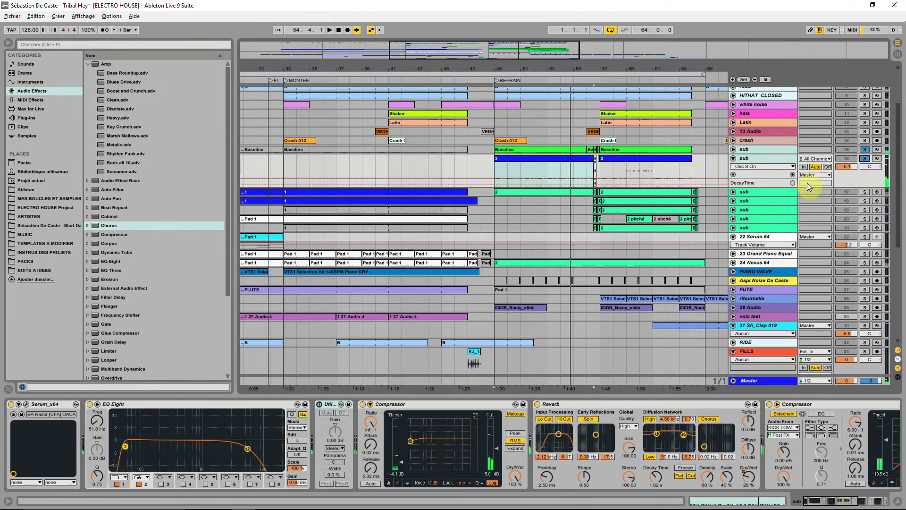
pyautogui.press('space')
pyautogui.click(866, 159)
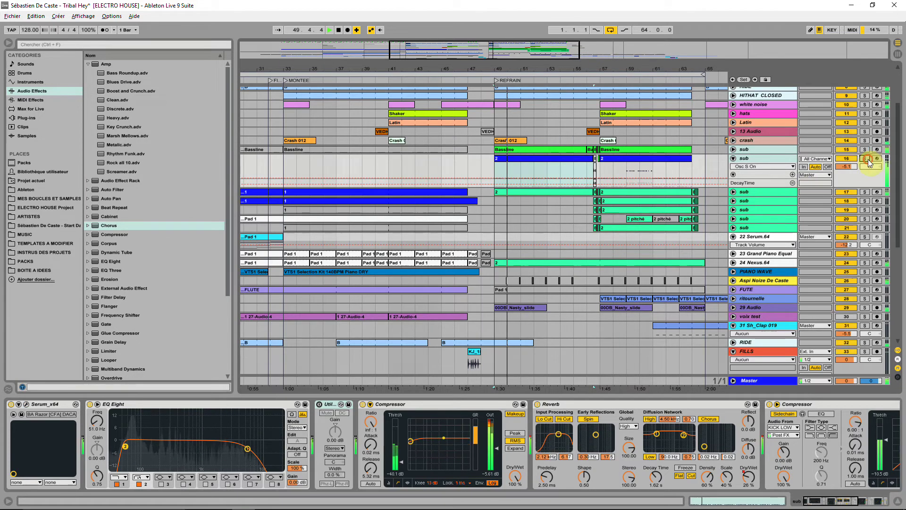
pyautogui.click(866, 159)
pyautogui.click(784, 159)
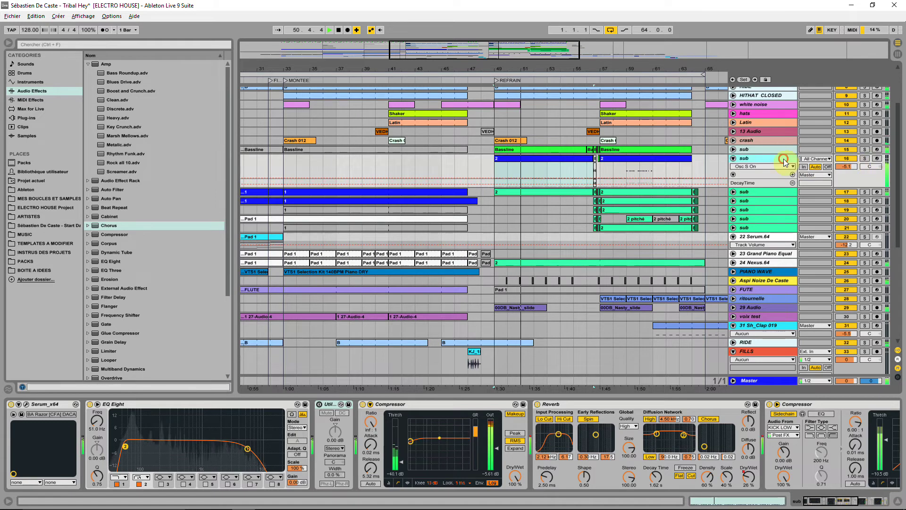
pyautogui.click(864, 158)
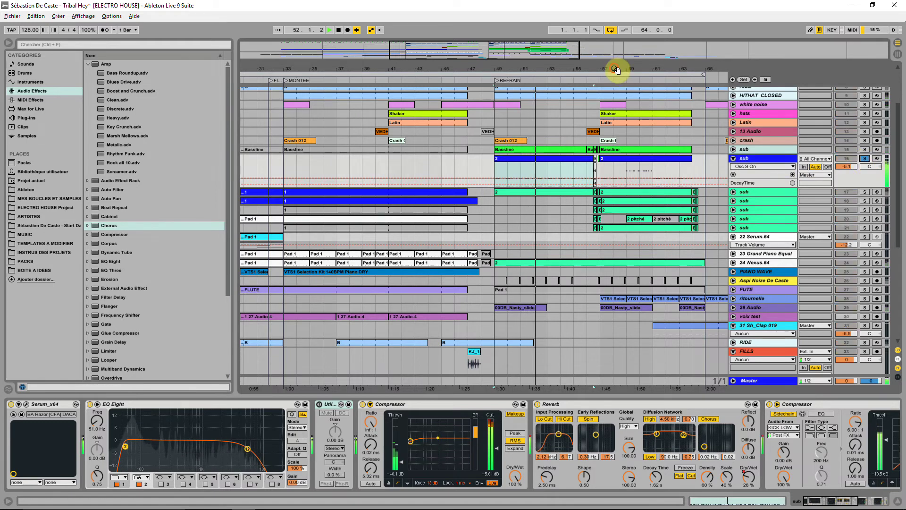
# Add the Chorus.adv preset after the Limiter on the track 16 sub, and bypass it during playback
pyautogui.moveTo(616, 71); pyautogui.dragTo(478, 65)
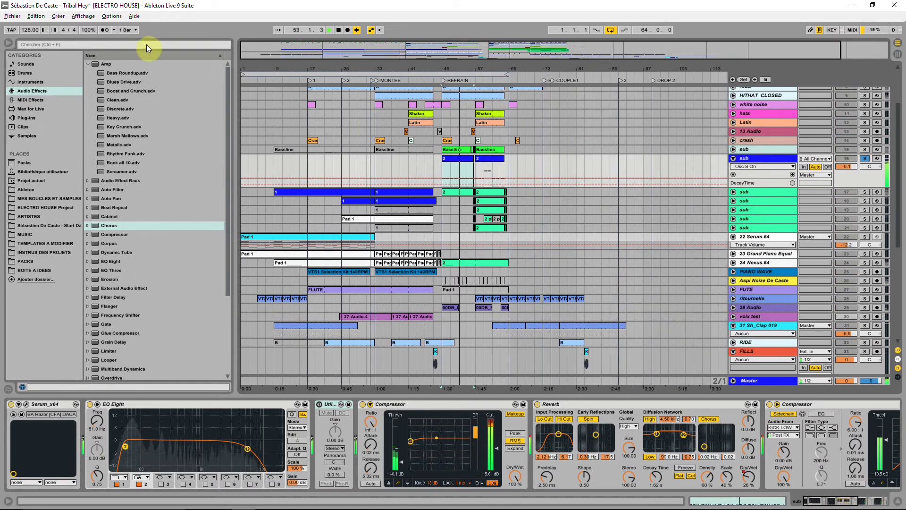
pyautogui.click(90, 225)
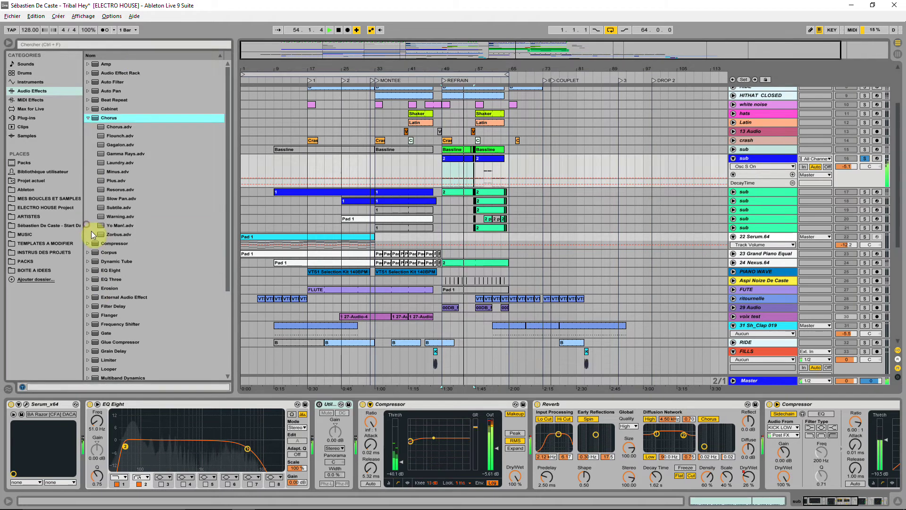
pyautogui.click(99, 128)
pyautogui.moveTo(99, 127); pyautogui.dragTo(366, 461)
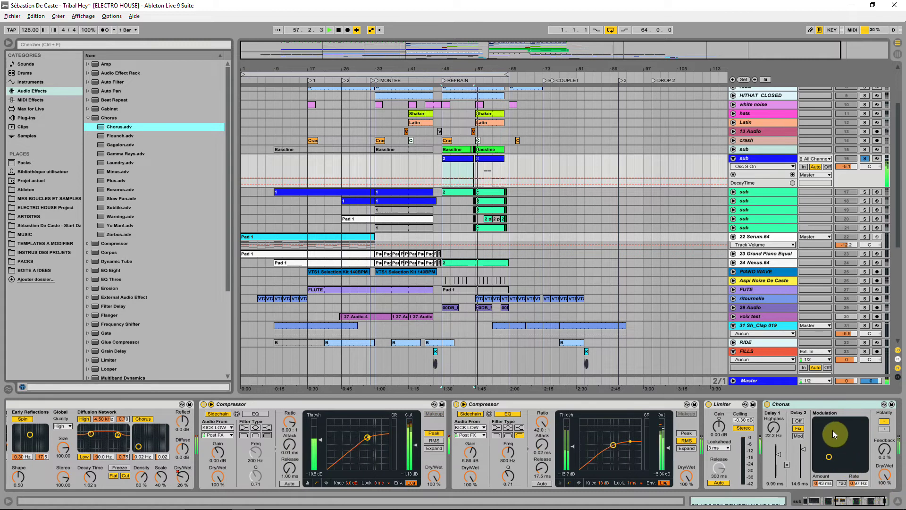
pyautogui.click(767, 405)
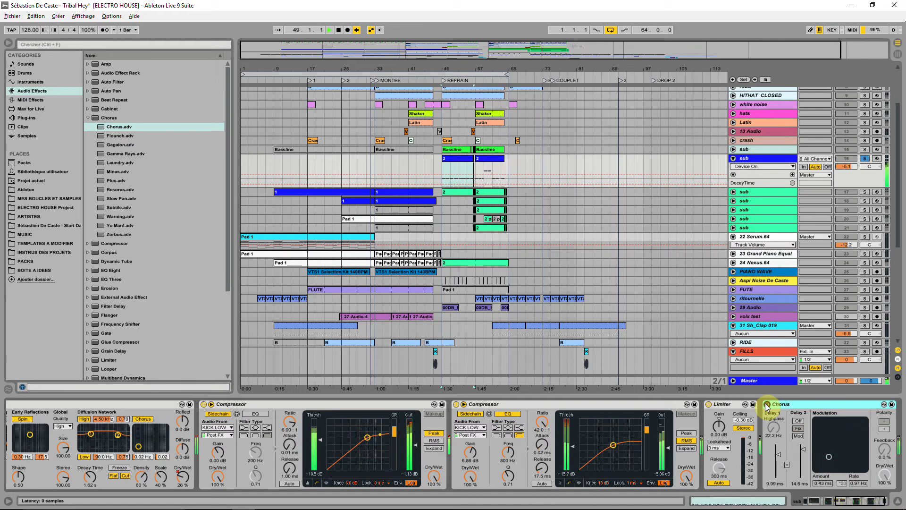
# Enable the Chorus on the track 16 sub, set its Delay 1 highpass to 20.0 Hz, and compare Delay 2 modes, choosing Fix
pyautogui.click(766, 404)
pyautogui.moveTo(774, 428)
pyautogui.mouseDown()
pyautogui.moveTo(774, 353)
pyautogui.moveTo(774, 429)
pyautogui.mouseUp()
pyautogui.click(798, 421)
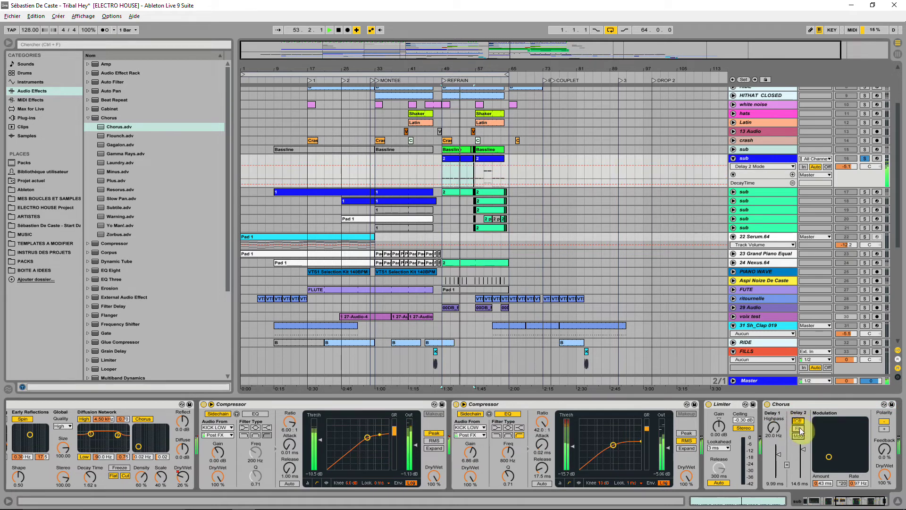
pyautogui.click(767, 404)
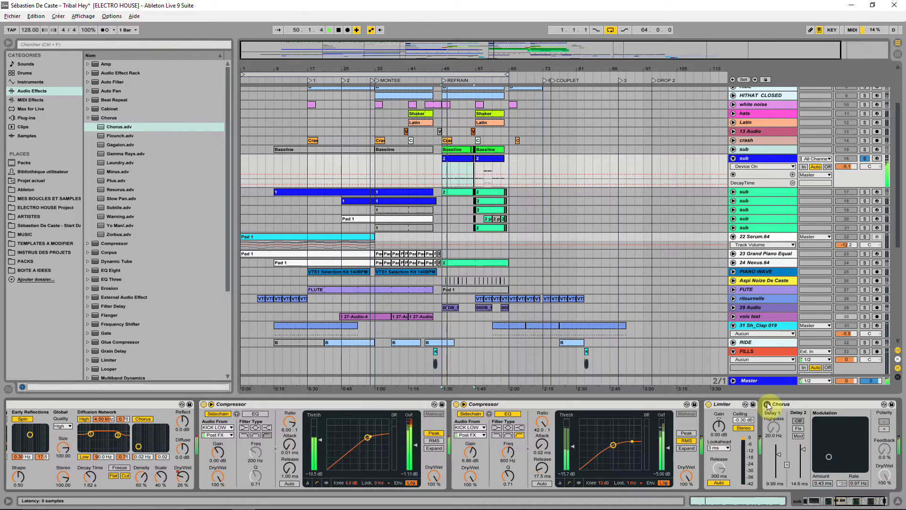
pyautogui.click(767, 404)
pyautogui.click(797, 428)
pyautogui.click(799, 437)
pyautogui.click(798, 428)
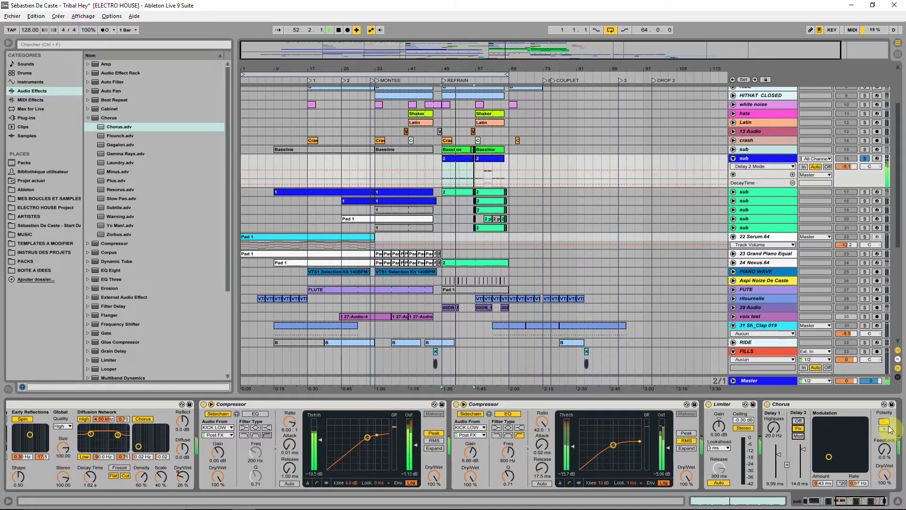
# Set the Chorus feedback to 36 %, replay the REFRAIN, and bypass the Chorus
pyautogui.moveTo(884, 449)
pyautogui.mouseDown()
pyautogui.moveTo(884, 427)
pyautogui.moveTo(890, 450)
pyautogui.mouseUp()
pyautogui.press('space')
pyautogui.press('space')
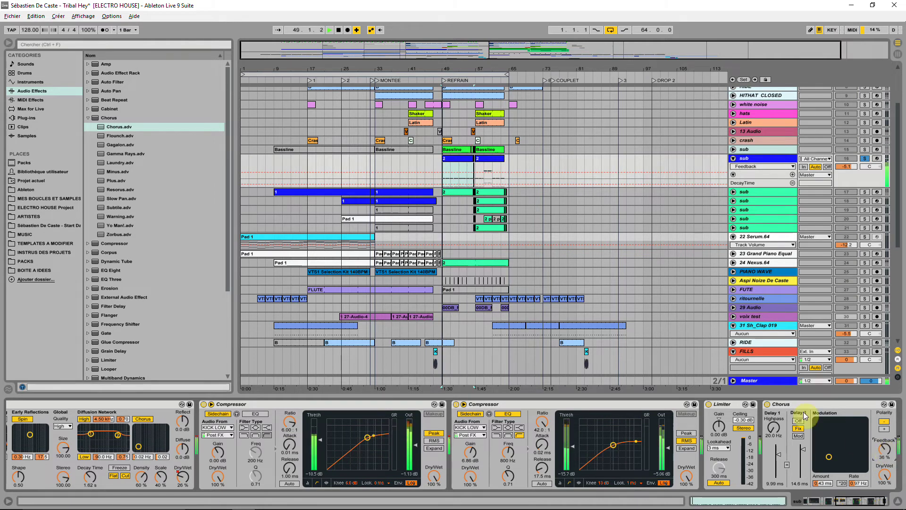
pyautogui.click(767, 405)
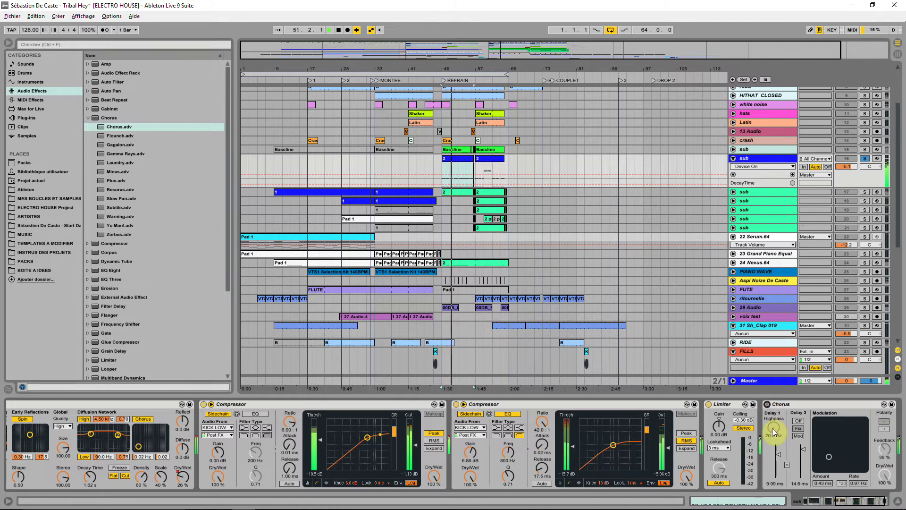
# Set the Utility width to 100 % and invert the left channel's phase on the track 16 sub
pyautogui.click(824, 503)
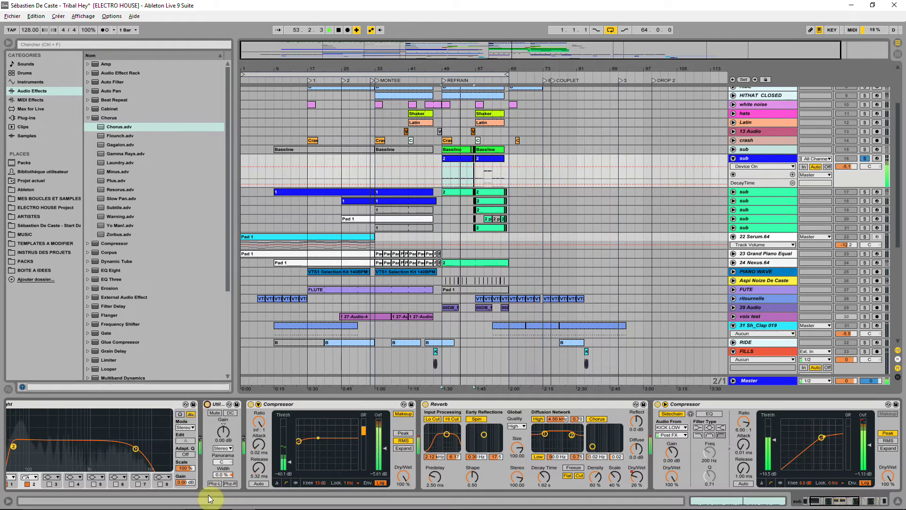
pyautogui.moveTo(222, 474); pyautogui.dragTo(223, 467)
pyautogui.click(215, 483)
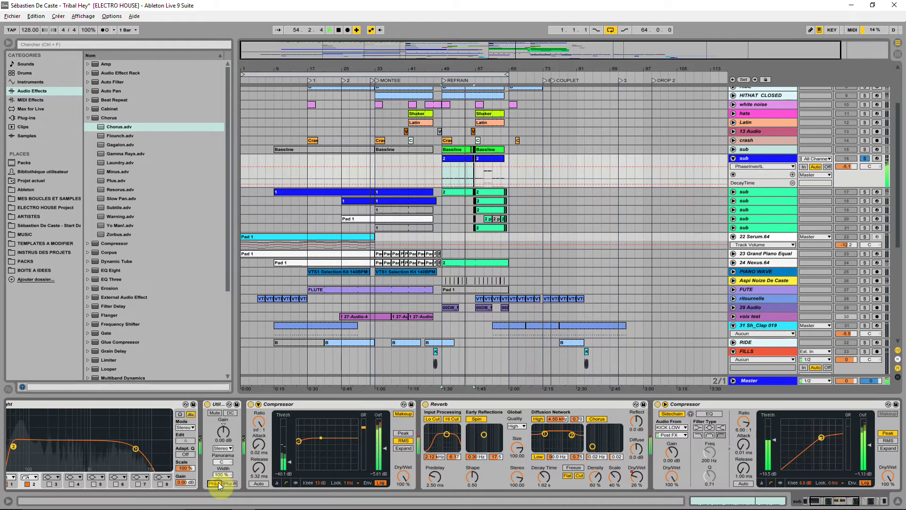
# Compare the soloed track 16 sub with Utility bypassed and active, and with its left phase inversion off and on
pyautogui.click(207, 404)
pyautogui.click(208, 404)
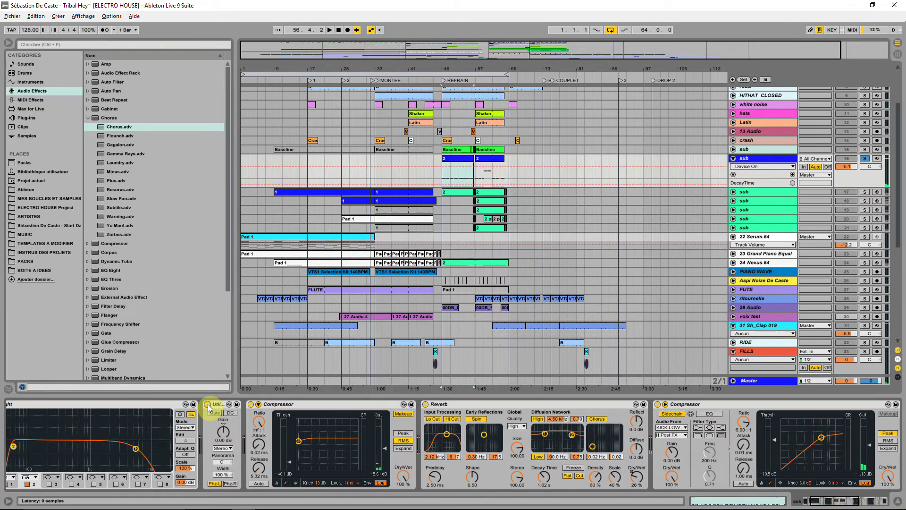
pyautogui.press('space')
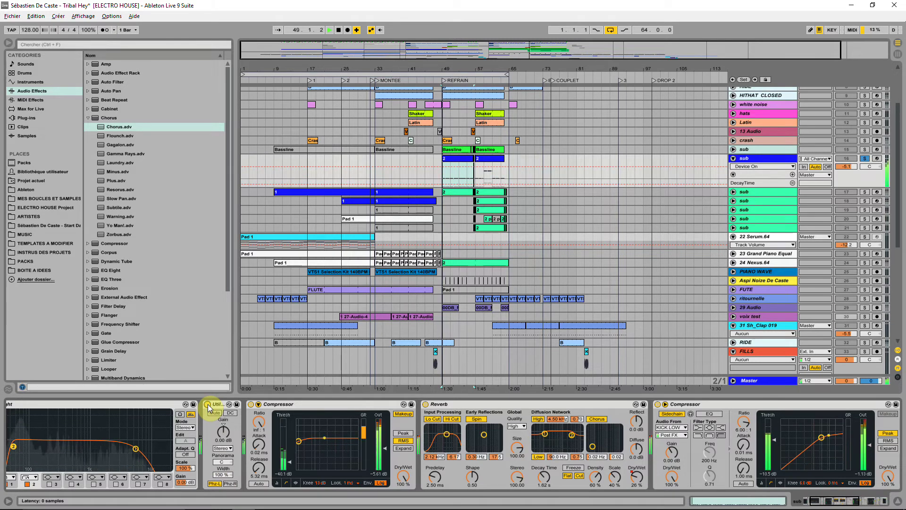
pyautogui.click(214, 483)
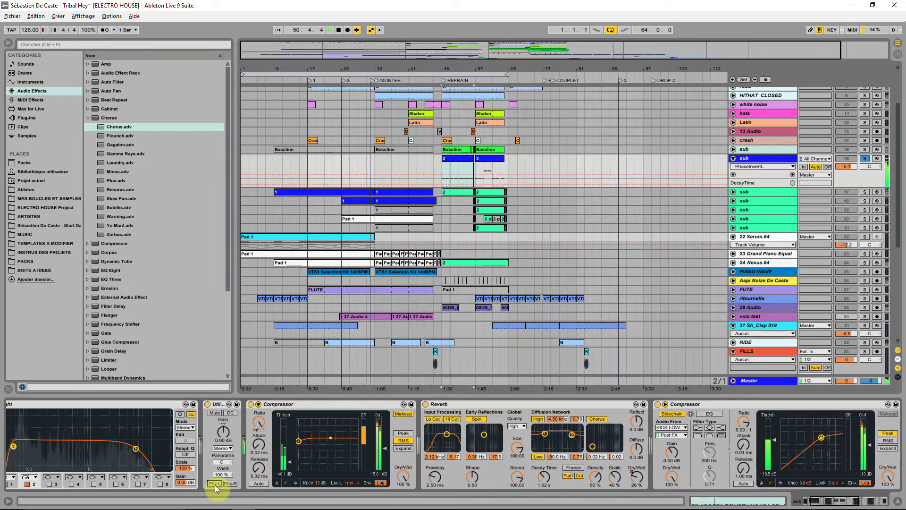
pyautogui.click(214, 485)
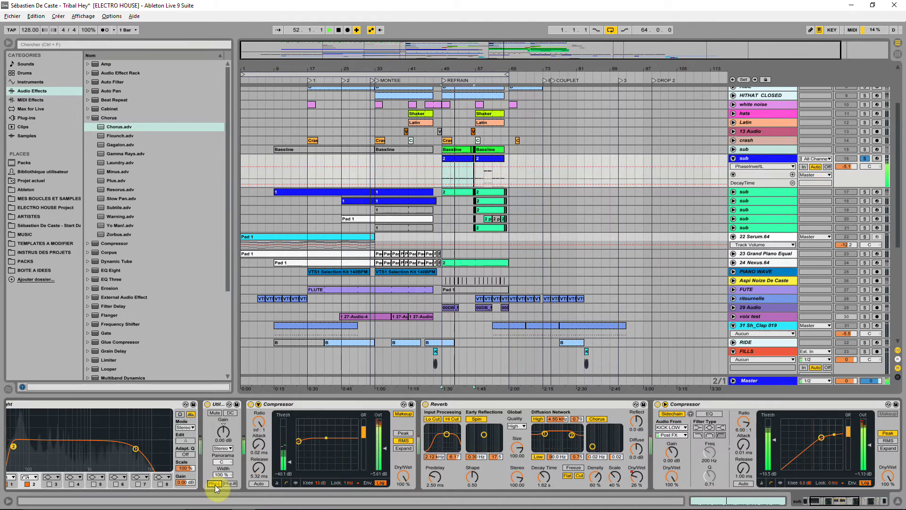
pyautogui.press('space')
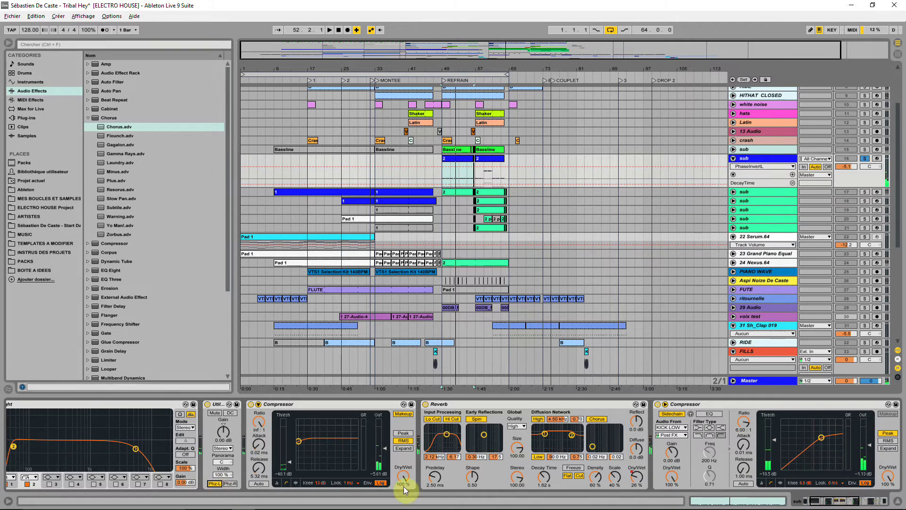
pyautogui.press('space')
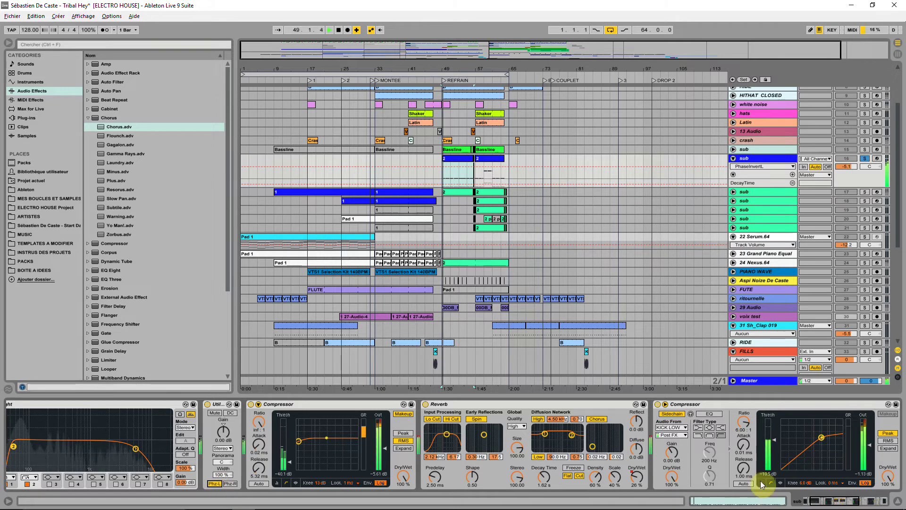
# Solo both the track 15 and 16 subs, compare Utility off and on, and set the following Compressor's threshold to -31.0 dB
pyautogui.keyDown('ctrl'); pyautogui.click(866, 149); pyautogui.keyUp('ctrl')
pyautogui.click(207, 404)
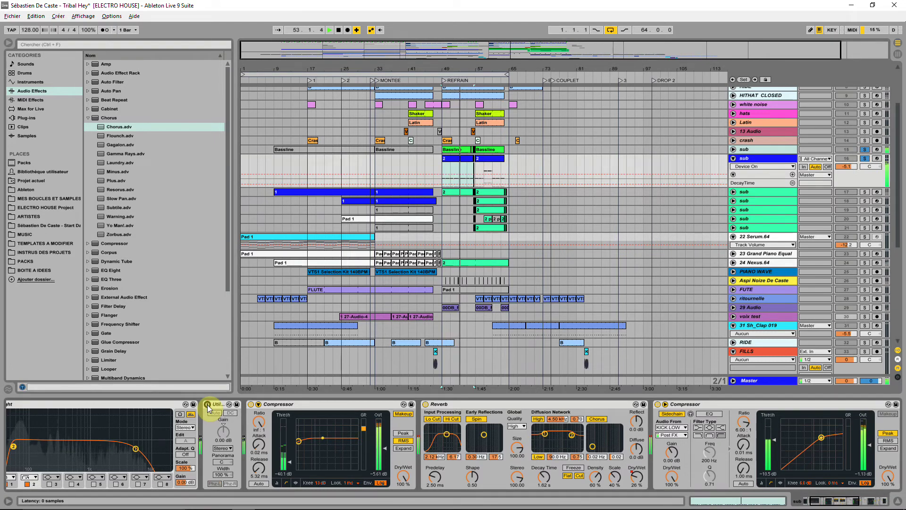
pyautogui.click(207, 404)
pyautogui.moveTo(283, 461); pyautogui.dragTo(286, 458)
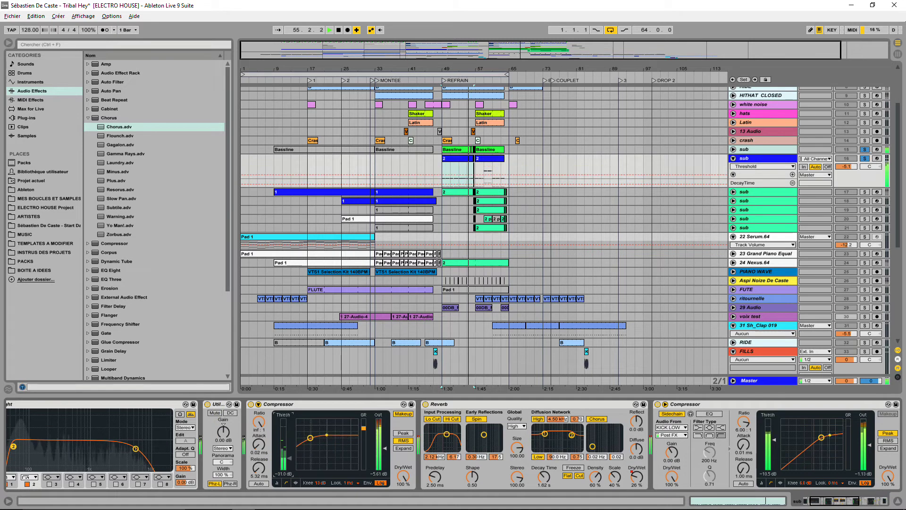
pyautogui.click(377, 474)
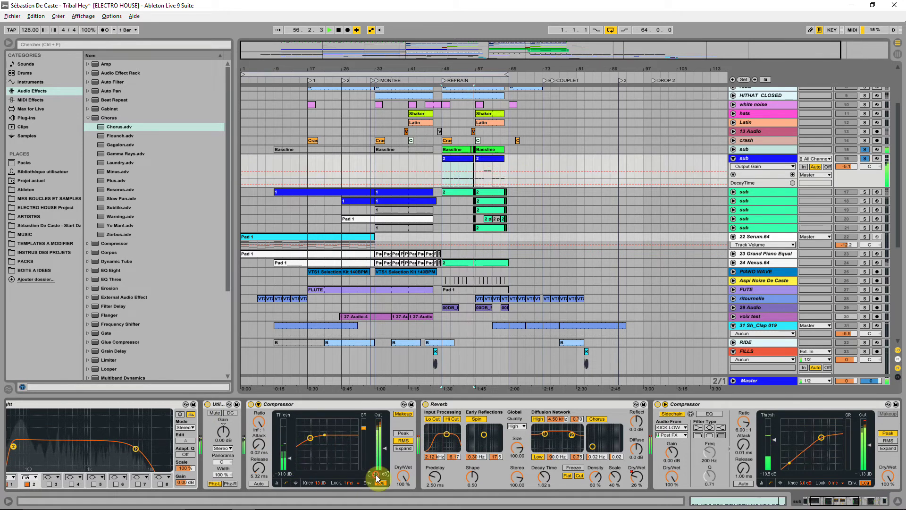
# Take both sub tracks out of solo to play the full mix, and fold FILLS track 33
pyautogui.click(864, 149)
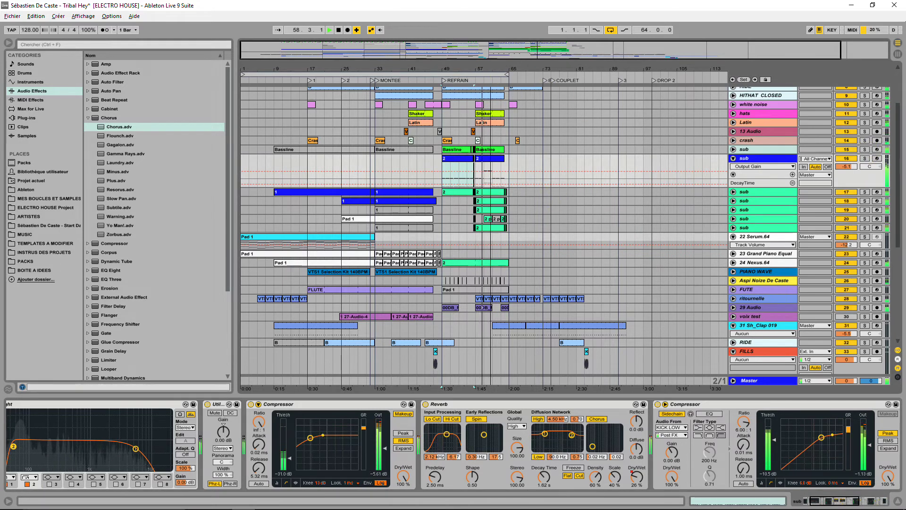
pyautogui.moveTo(493, 70); pyautogui.dragTo(518, 76)
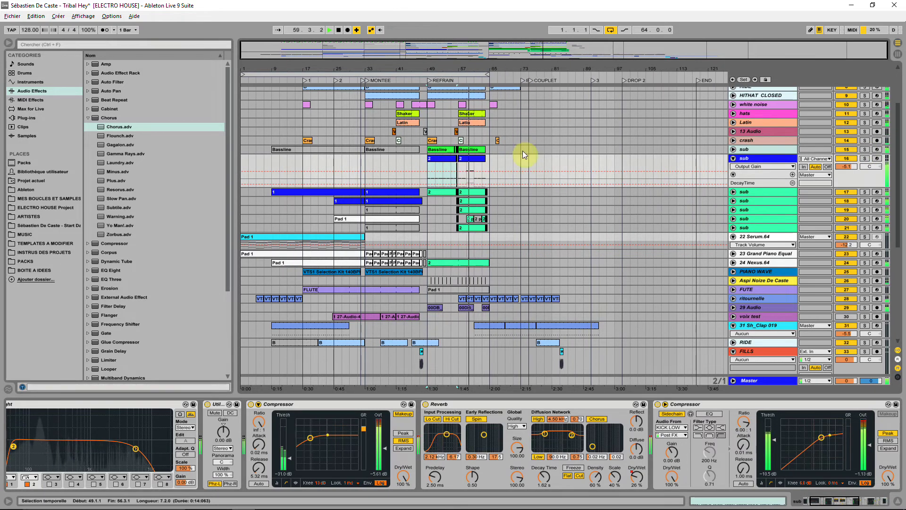
pyautogui.click(733, 351)
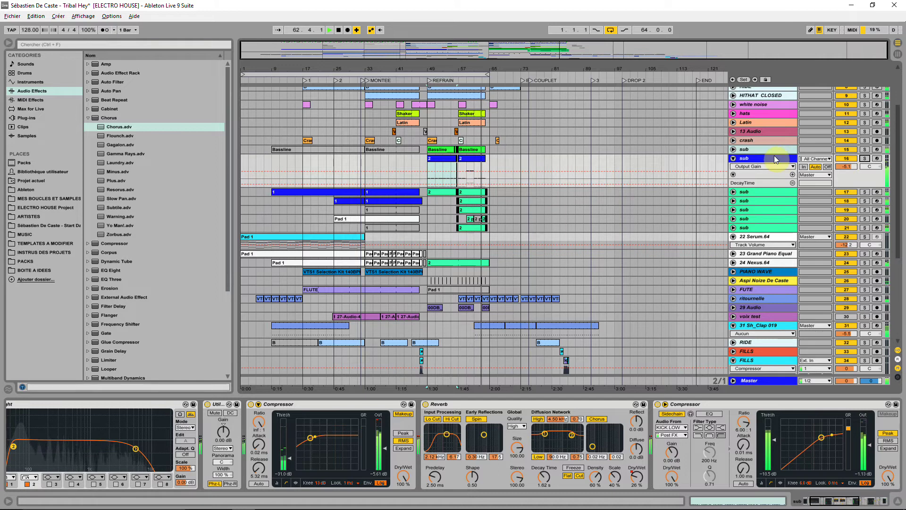
# Enable band 3 of the track 16 sub's EQ Eight and boost it by 5.58 dB at 474 Hz during playback
pyautogui.moveTo(827, 500); pyautogui.dragTo(172, 500)
pyautogui.press('space')
pyautogui.click(166, 484)
pyautogui.moveTo(216, 440); pyautogui.dragTo(187, 429)
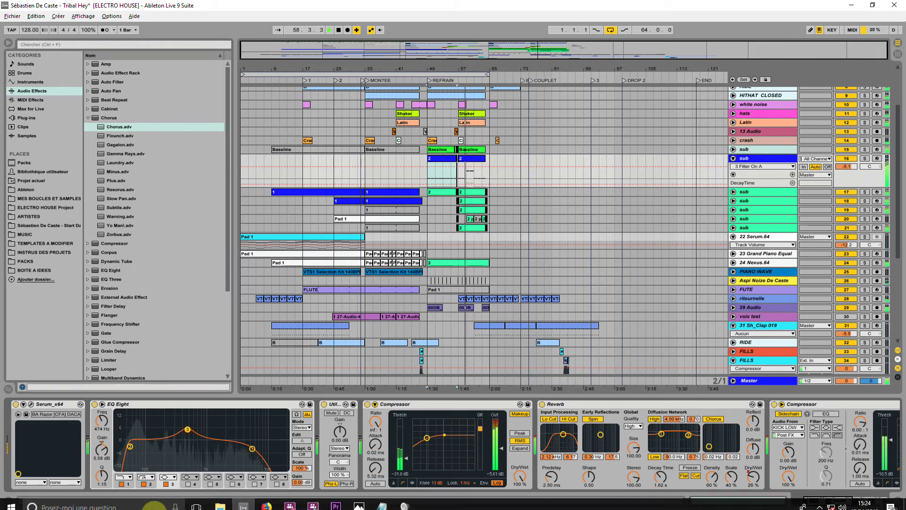
# Dismiss the export-complete dialog without viewing the exported video
pyautogui.click(165, 484)
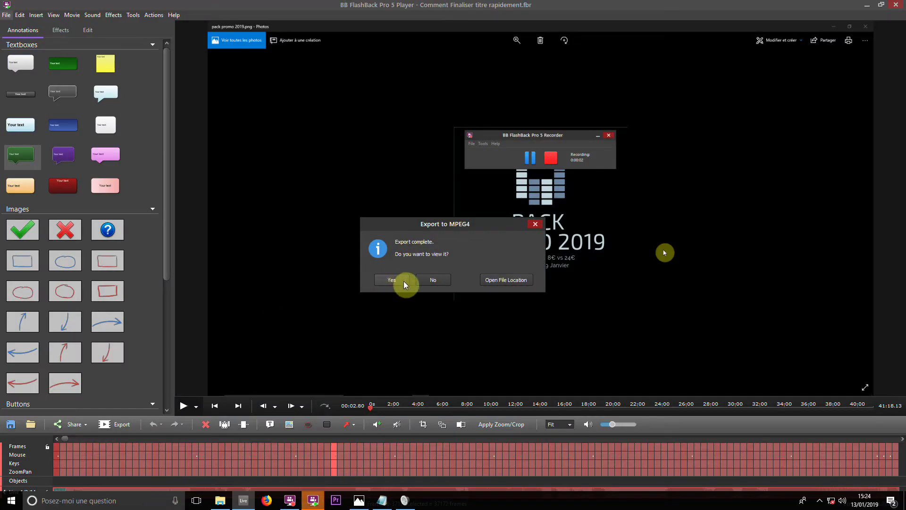
pyautogui.click(442, 279)
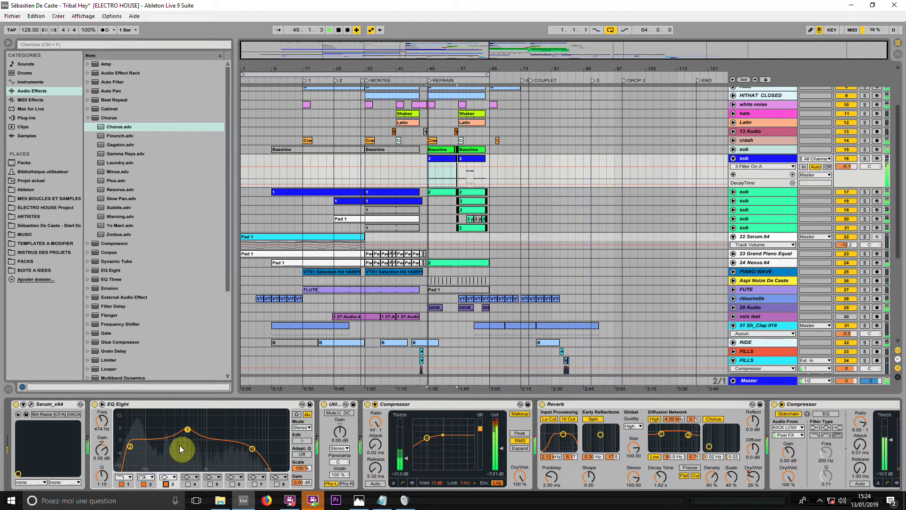
# Compare the sub with EQ Eight band 3 off and on, and set that band to 548 Hz with 6.07 dB gain
pyautogui.click(166, 484)
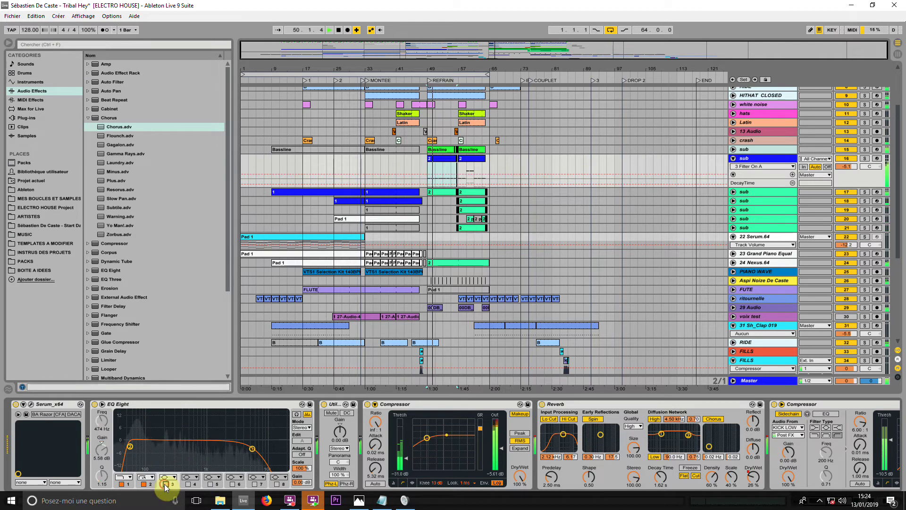
pyautogui.click(165, 484)
pyautogui.moveTo(102, 449)
pyautogui.mouseDown()
pyautogui.moveTo(102, 433)
pyautogui.moveTo(102, 442)
pyautogui.mouseUp()
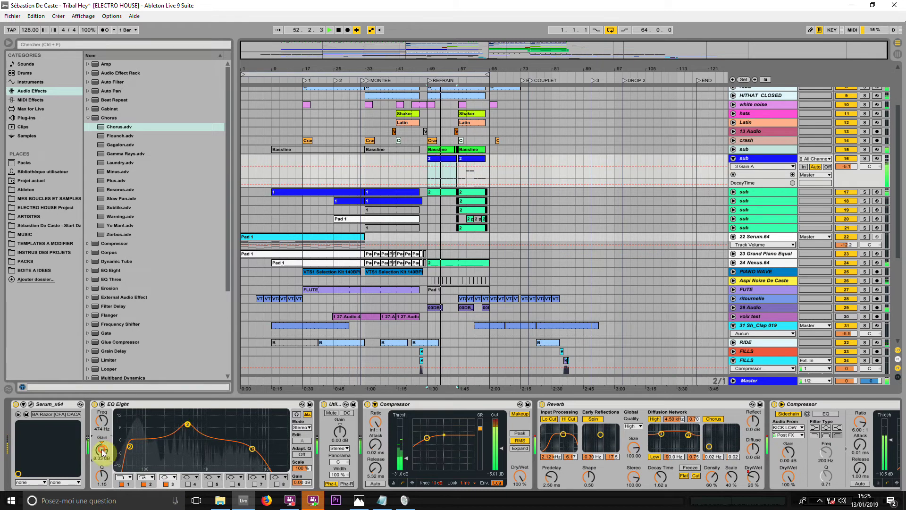
pyautogui.moveTo(189, 424); pyautogui.dragTo(187, 412)
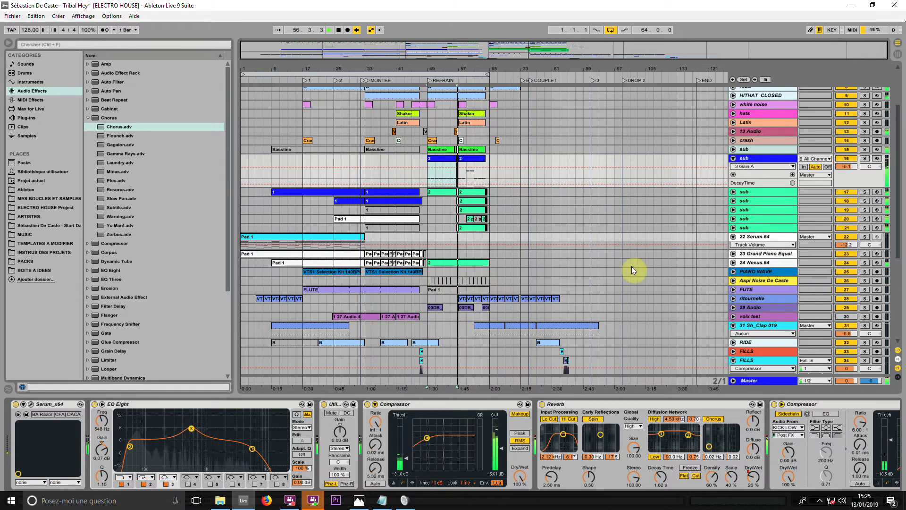
# Open the first ritournelle clip in the REFRAIN's second half and play it with track 28 in and out of solo
pyautogui.click(863, 298)
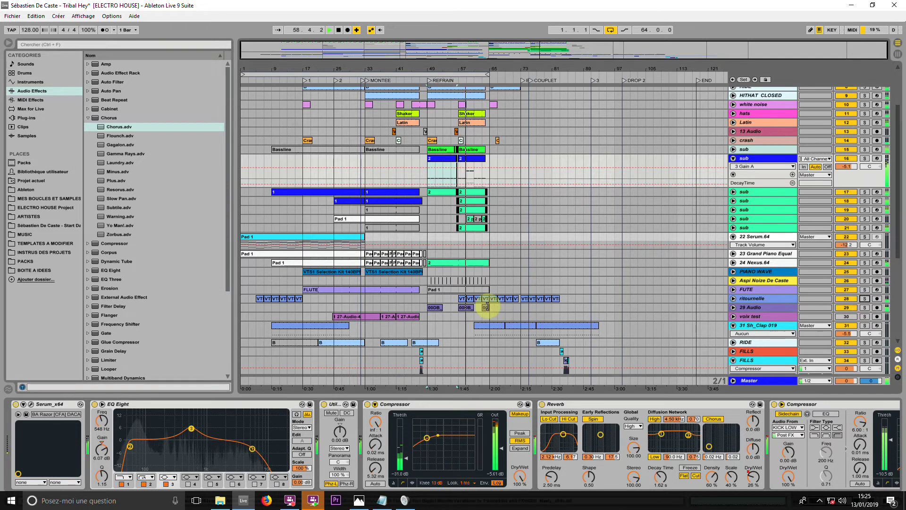
pyautogui.doubleClick(464, 298)
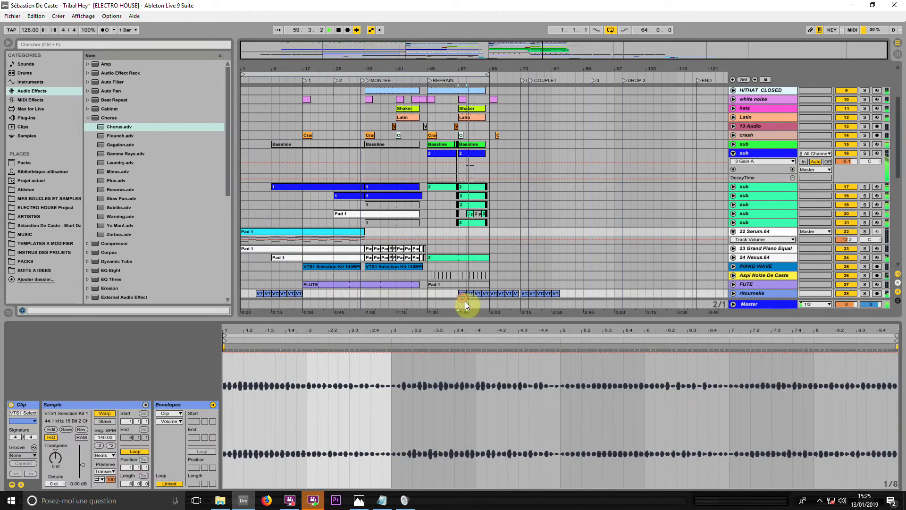
pyautogui.click(863, 293)
pyautogui.scroll(-4, 585, 200)
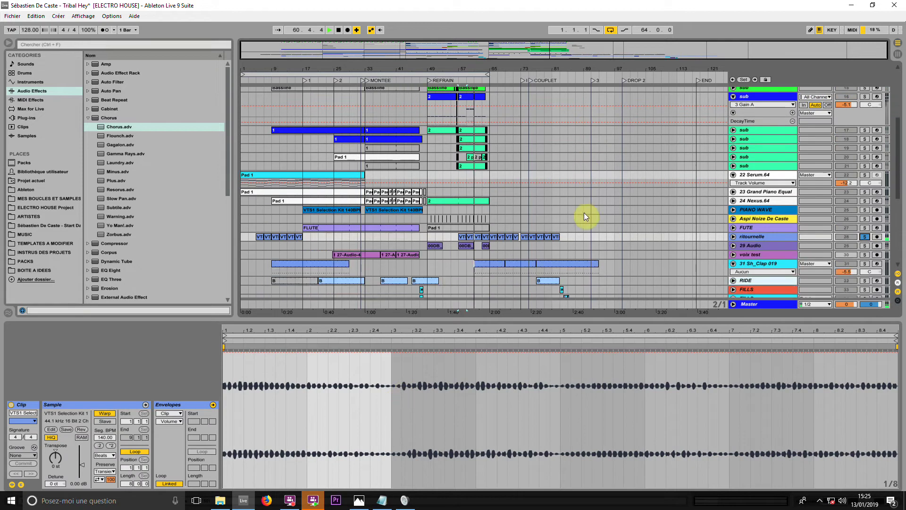
pyautogui.click(461, 236)
pyautogui.click(863, 236)
# Unfold the ritournelle track and raise its volume automation to 4.2 dB across the clips from the second half of the REFRAIN onward
pyautogui.click(733, 236)
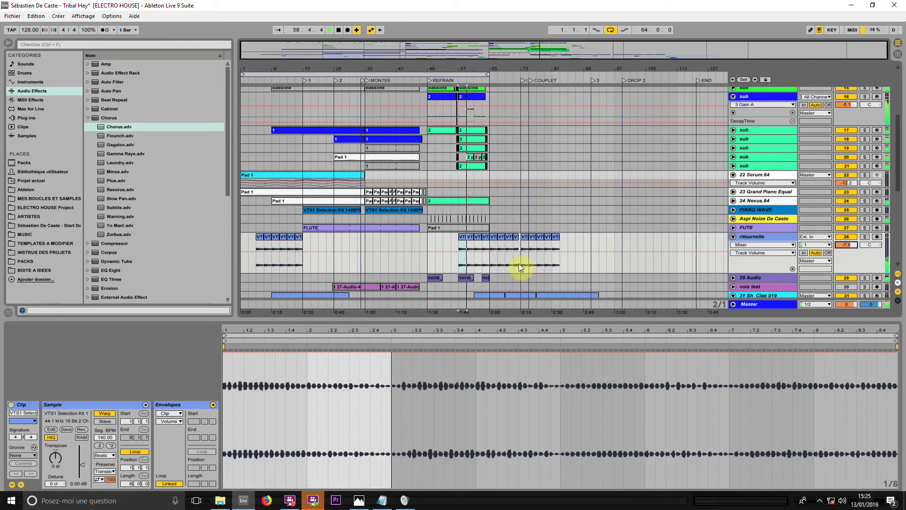
pyautogui.moveTo(580, 264); pyautogui.dragTo(521, 255)
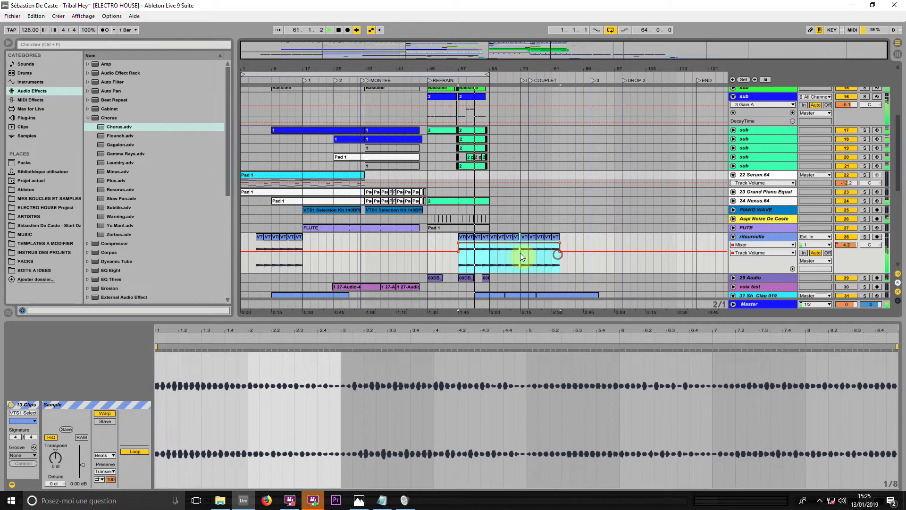
# Solo the ritournelle track, audition several transpositions of its first clip in the REFRAIN, and set the clip's transposition to 4 st
pyautogui.click(462, 237)
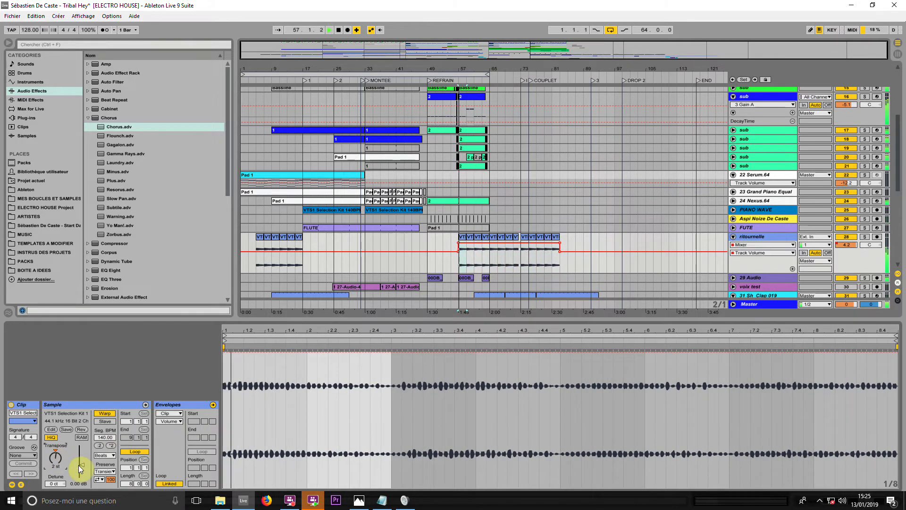
pyautogui.click(864, 236)
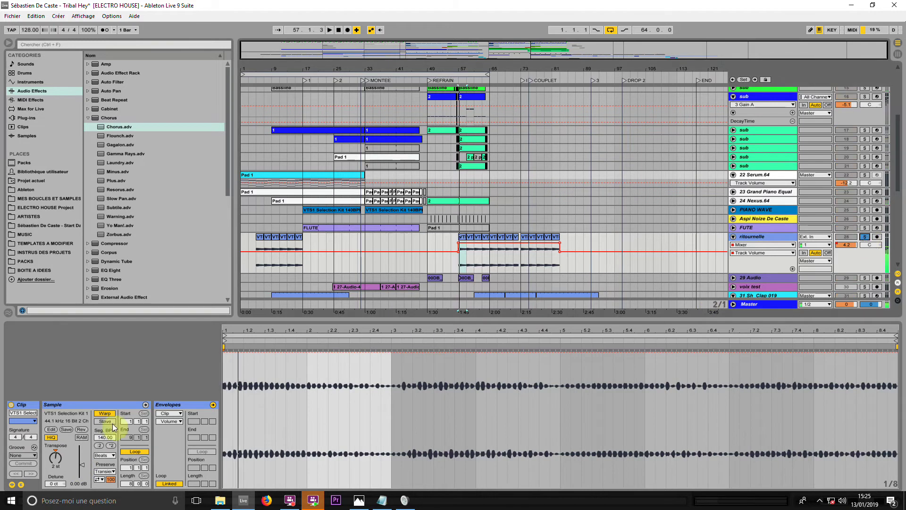
pyautogui.moveTo(65, 458); pyautogui.dragTo(72, 455)
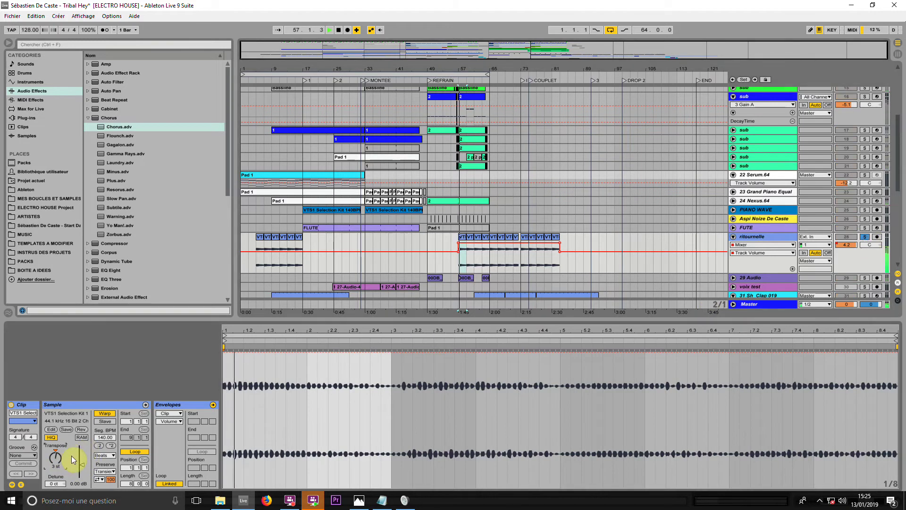
pyautogui.scroll(4, 72, 455)
pyautogui.scroll(1, 74, 460)
pyautogui.scroll(-3, 73, 460)
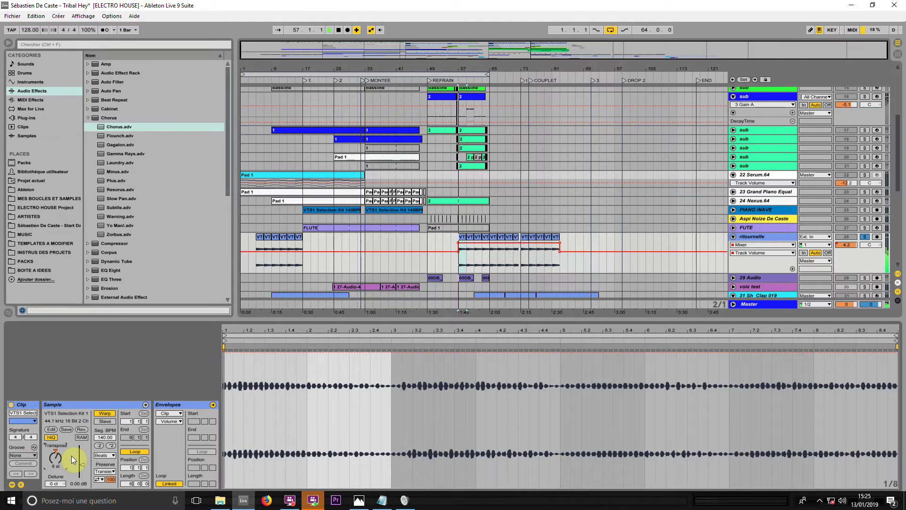
pyautogui.scroll(-1, 73, 460)
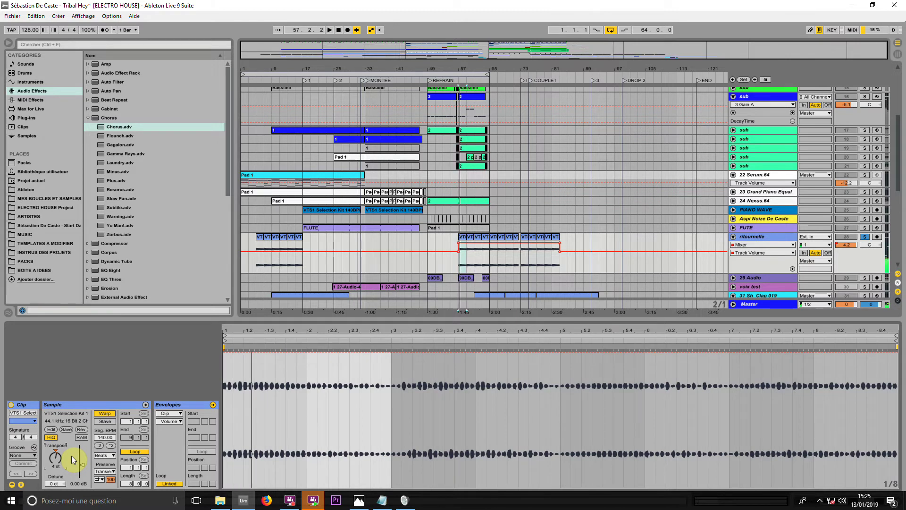
# Set the first ritournelle clip's transposition to 5 st and its warp mode to Complex
pyautogui.click(109, 456)
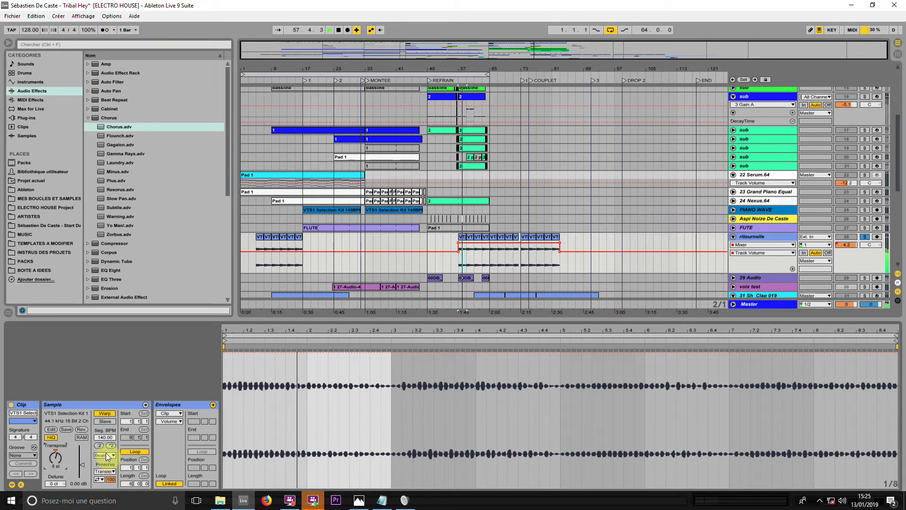
pyautogui.click(112, 490)
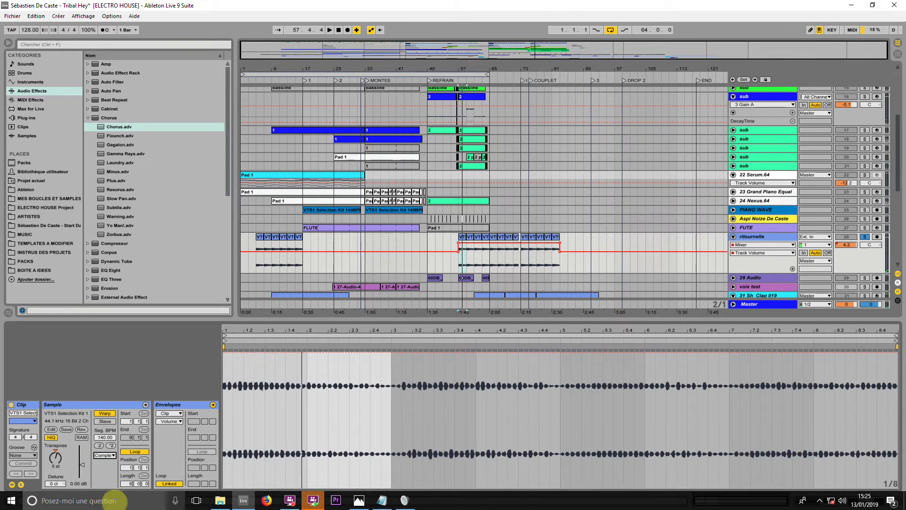
# Try the Complex Pro warp mode on the ritournelle clip, and return it to Complex
pyautogui.click(105, 455)
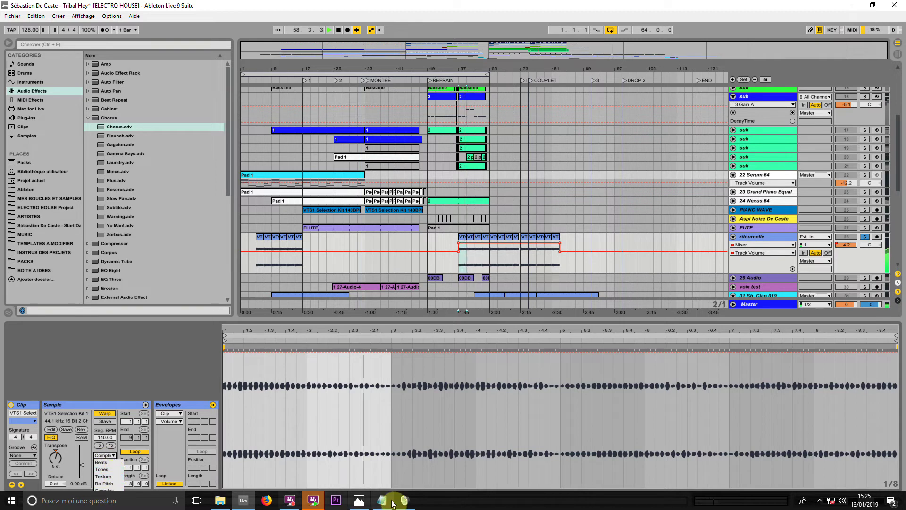
pyautogui.click(315, 501)
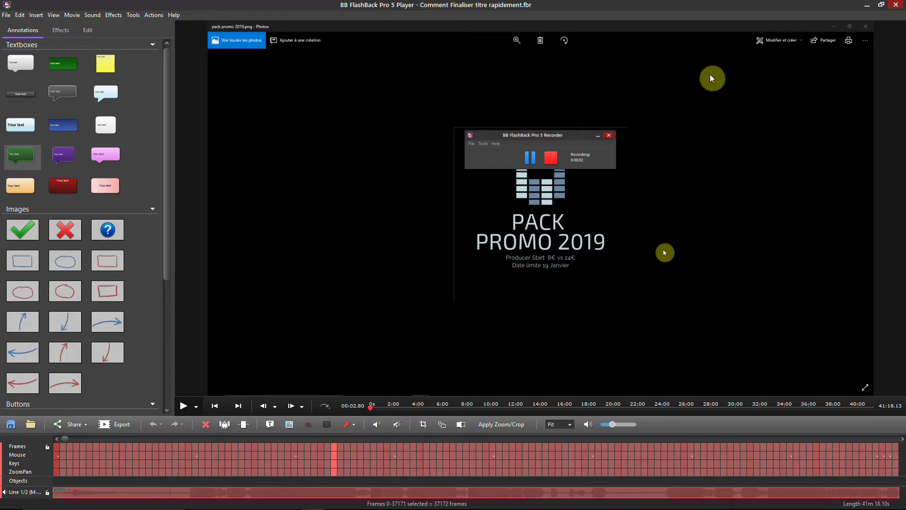
pyautogui.click(867, 6)
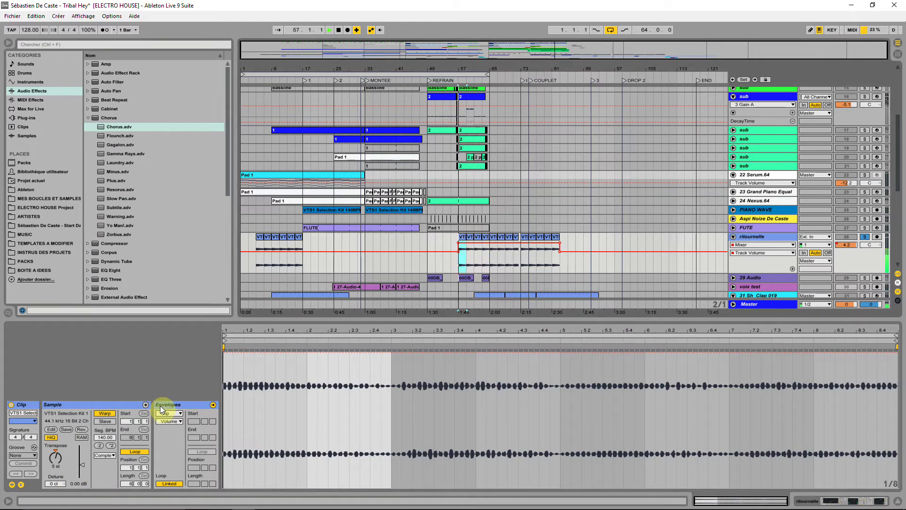
pyautogui.click(105, 455)
pyautogui.click(109, 498)
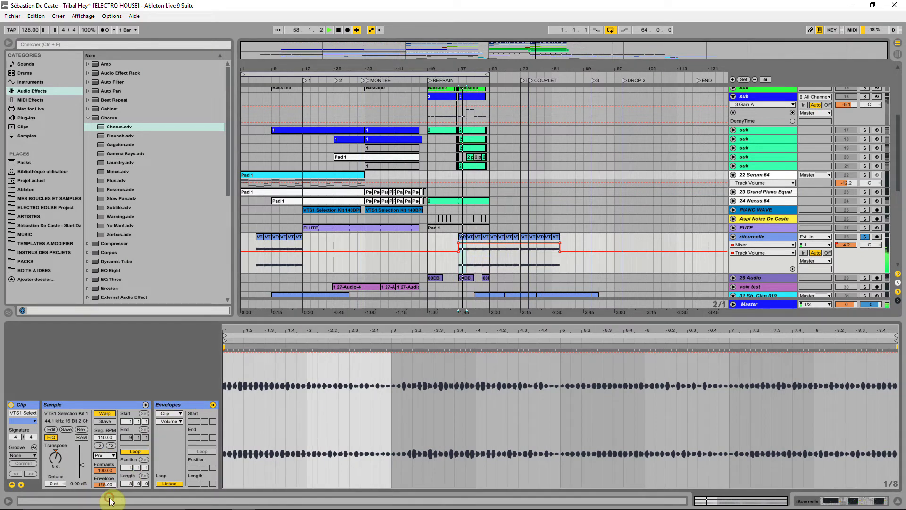
pyautogui.click(105, 454)
pyautogui.click(113, 491)
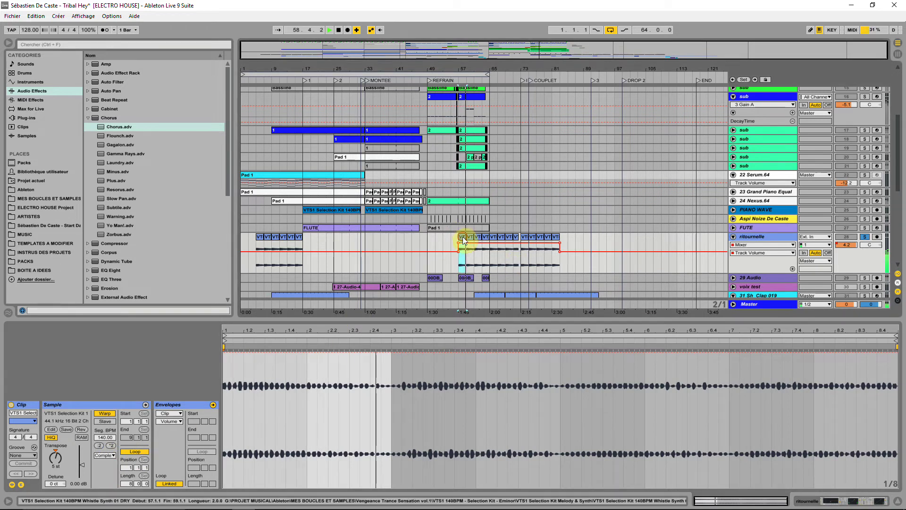
# Take the ritournelle track out of solo and replay its first REFRAIN clip in the full mix
pyautogui.click(864, 237)
pyautogui.press('space')
pyautogui.press('space')
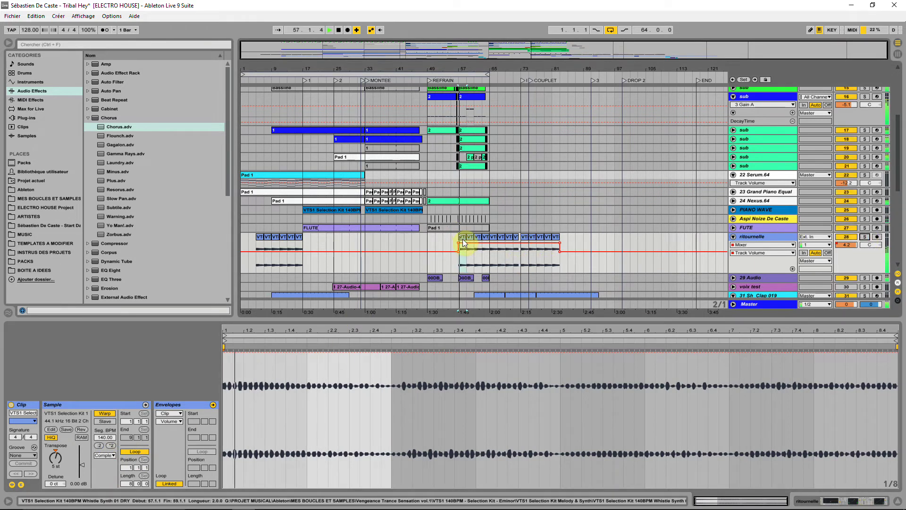
# Duplicate the first ritournelle clip of the REFRAIN's second half four times along the track
pyautogui.hotkey('ctrl', 'd')
pyautogui.hotkey('ctrl', 'd')
pyautogui.hotkey('ctrl', 'd')
pyautogui.hotkey('ctrl', 'd')
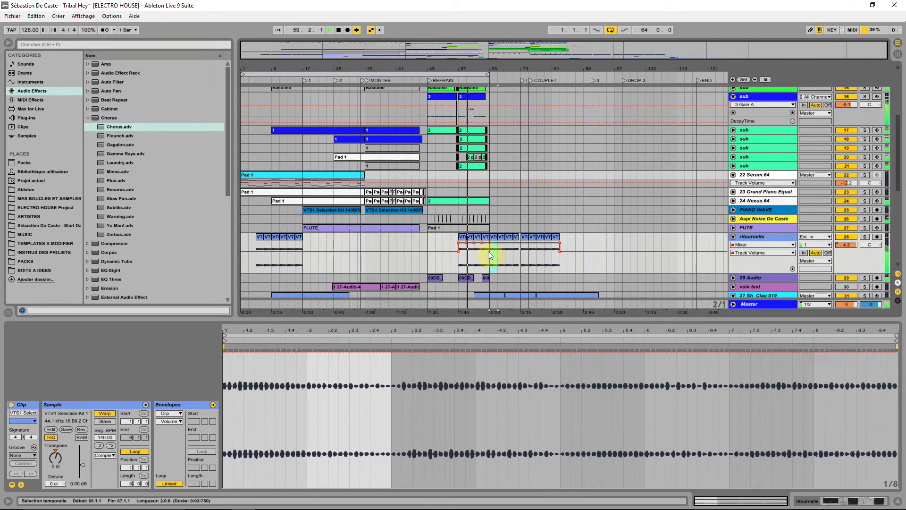
# Delete all ritournelle clips from bar 65 onward, after the end of the REFRAIN
pyautogui.click(576, 239)
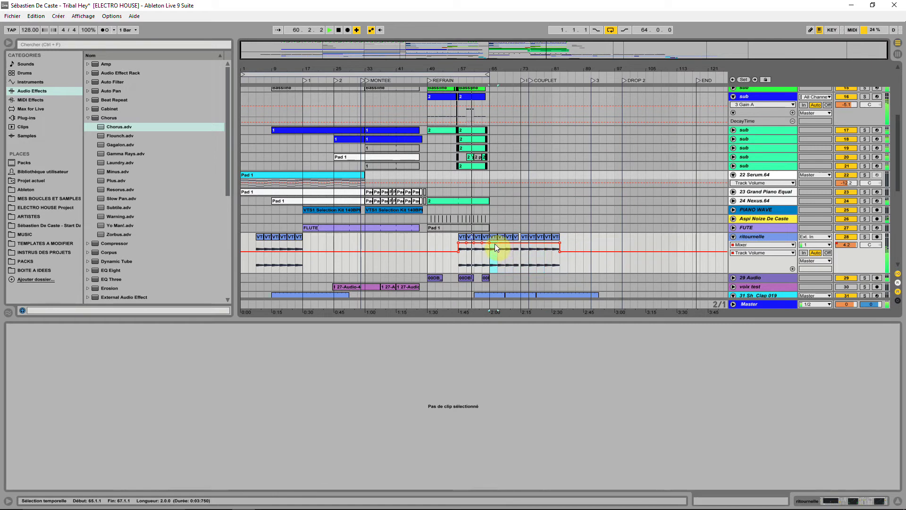
pyautogui.moveTo(506, 254); pyautogui.dragTo(465, 248)
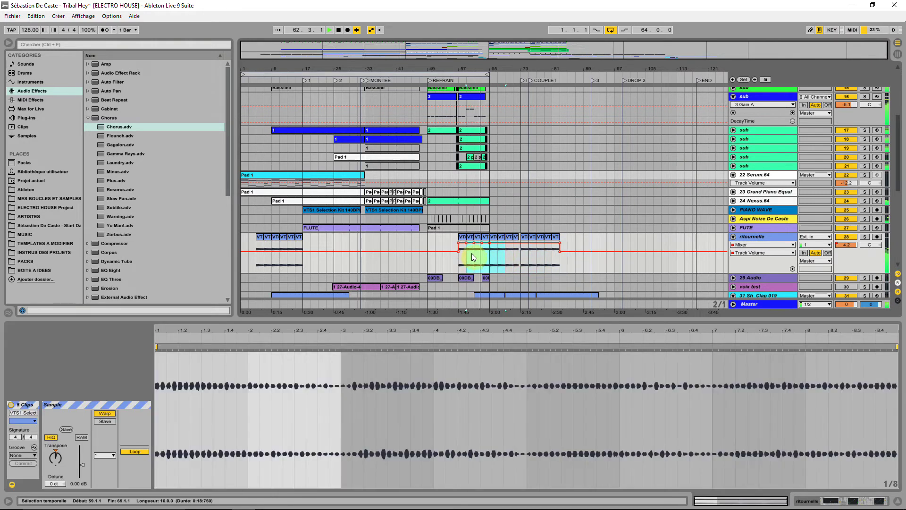
pyautogui.rightClick(470, 253)
pyautogui.click(504, 324)
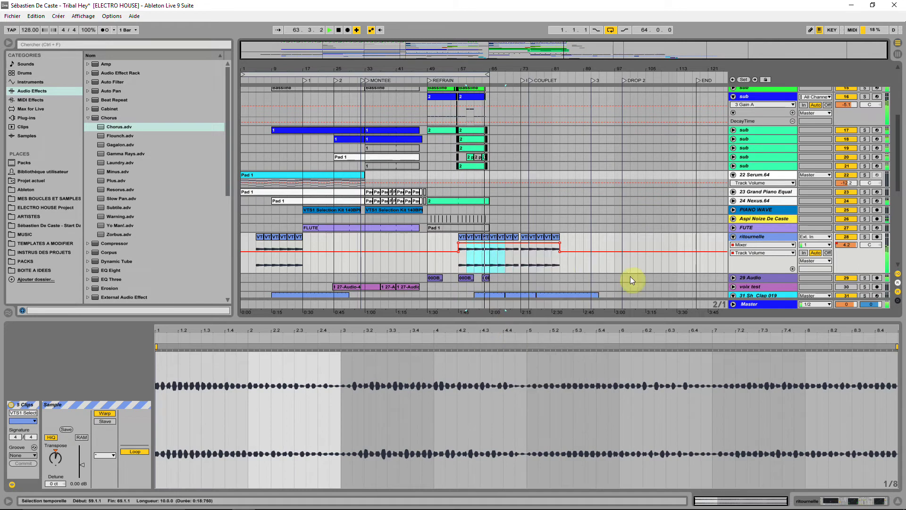
pyautogui.click(493, 238)
pyautogui.press('Delete')
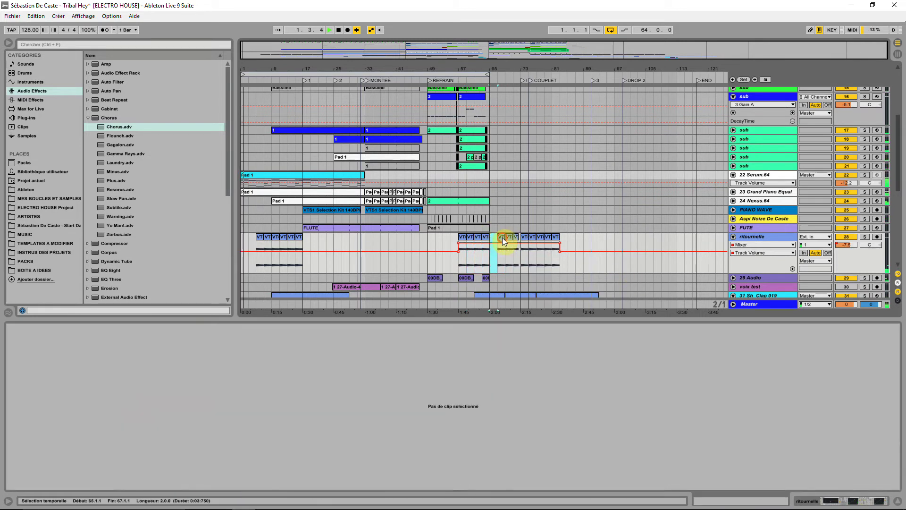
pyautogui.moveTo(568, 244); pyautogui.dragTo(507, 249)
pyautogui.press('Delete')
# Copy the ritournelle clip from bar 57 to bar 53, and listen to the REFRAIN from bar 49
pyautogui.click(462, 239)
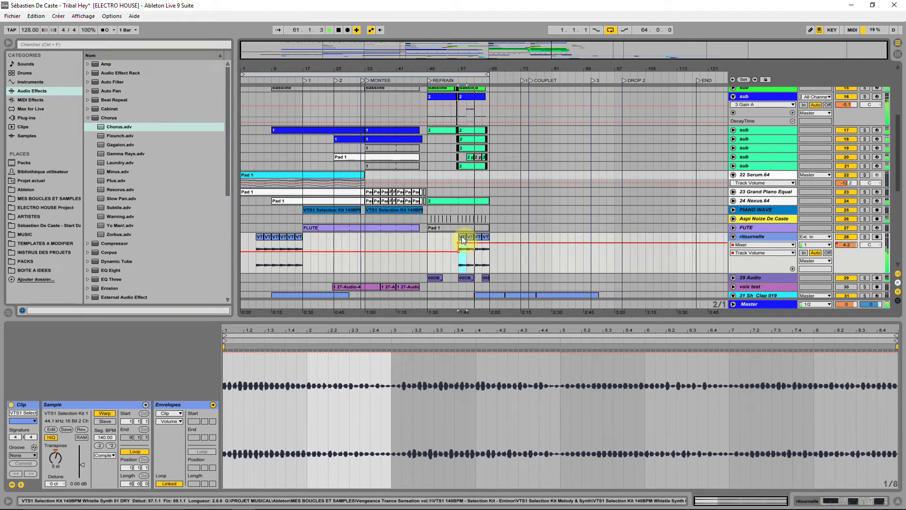
pyautogui.hotkey('ctrl', 'c')
pyautogui.click(445, 245)
pyautogui.hotkey('ctrl', 'v')
pyautogui.click(426, 244)
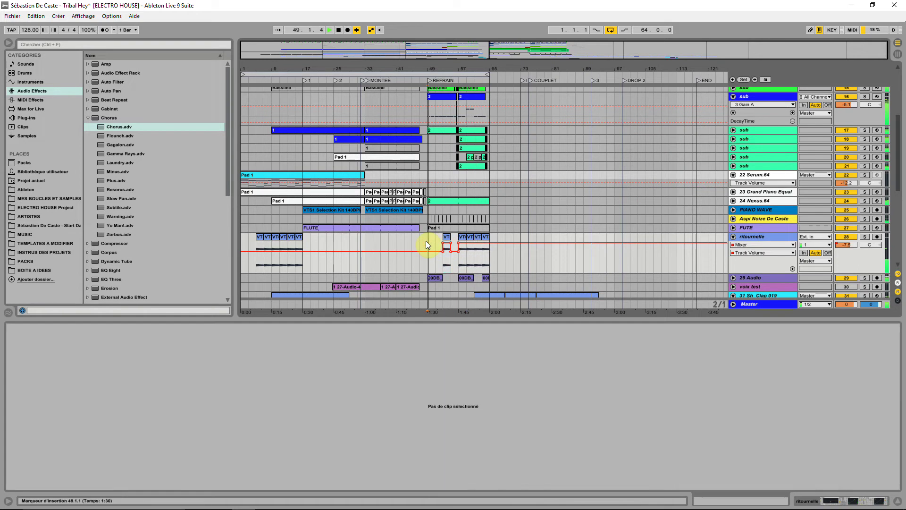
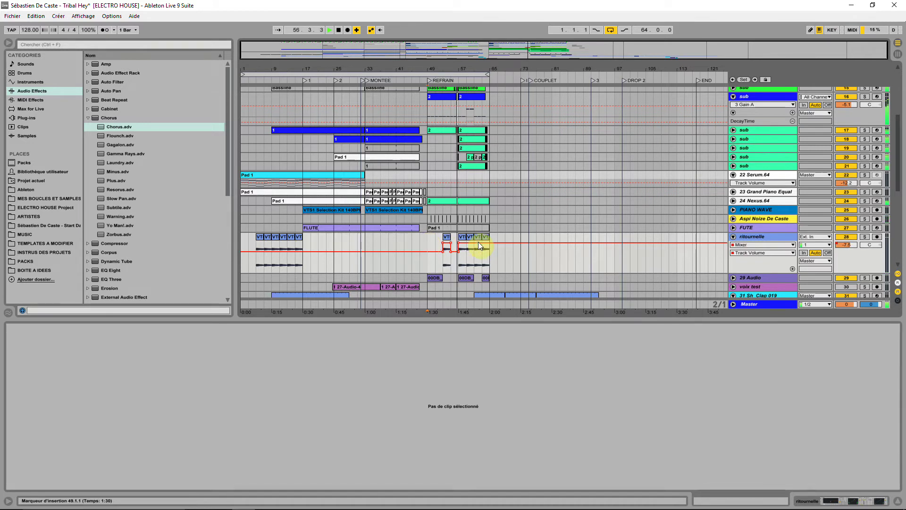
# Delete the ritournelle clips at bars 57, 59 and 63, keeping the one at bar 61, and save the set
pyautogui.click(463, 238)
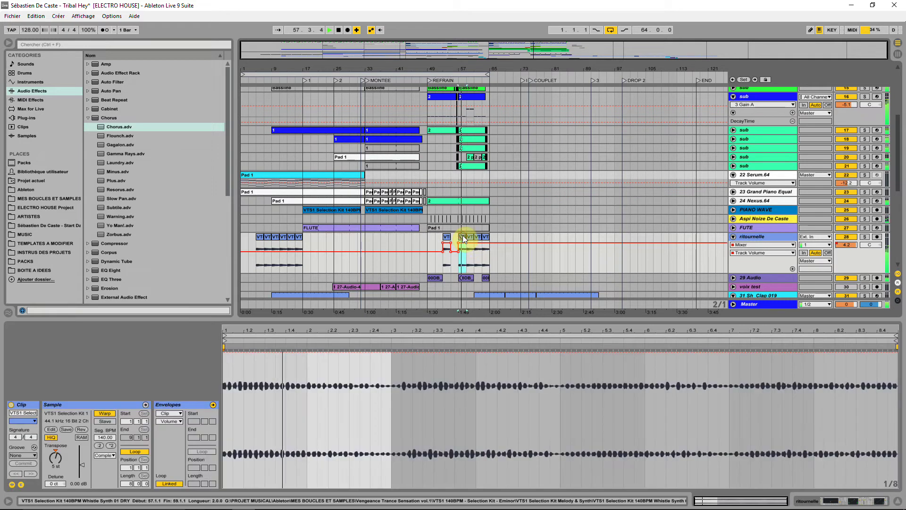
pyautogui.click(463, 239)
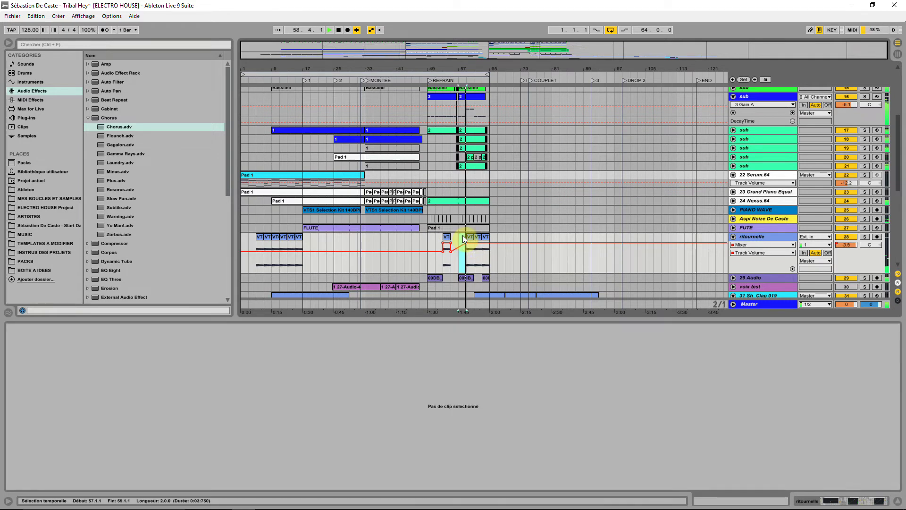
pyautogui.click(469, 238)
pyautogui.click(471, 241)
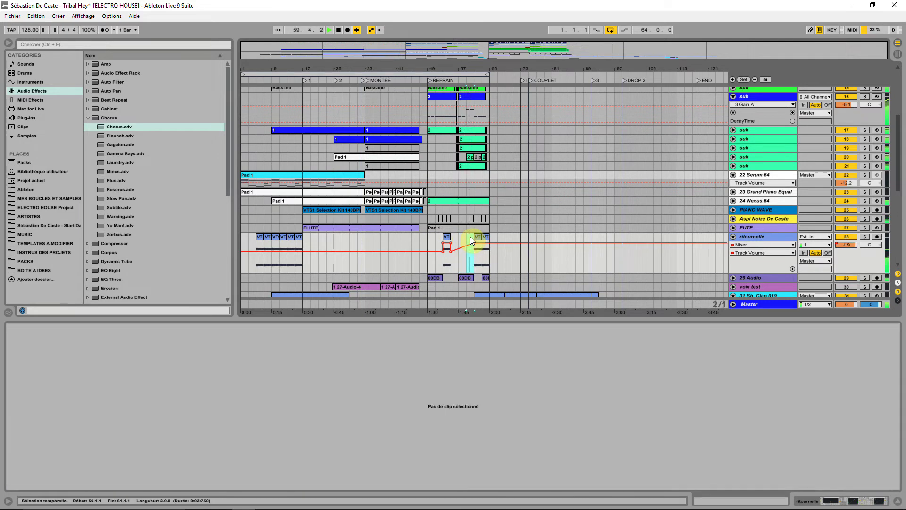
pyautogui.click(485, 238)
pyautogui.press('Delete')
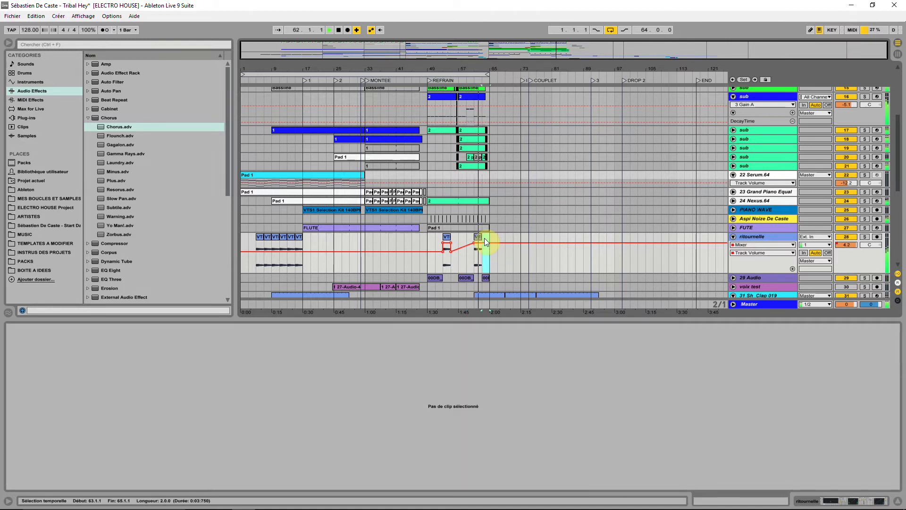
pyautogui.hotkey('ctrl', 's')
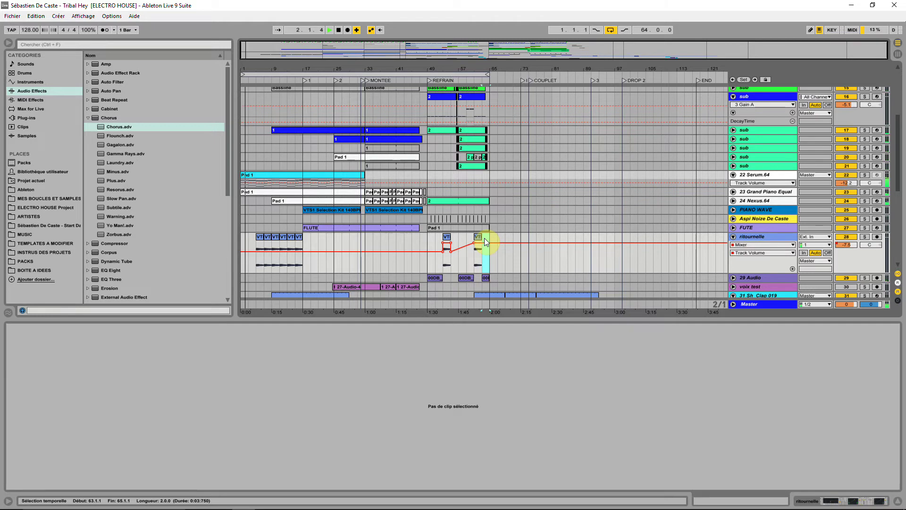
# Fold the ritournelle track and play the arrangement from the start of the MONTEE
pyautogui.click(733, 236)
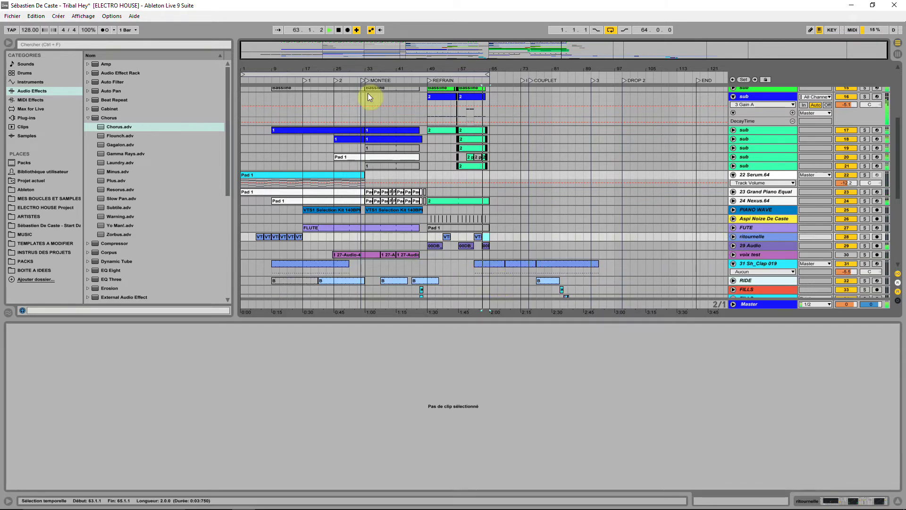
pyautogui.scroll(6, 395, 117)
pyautogui.click(373, 118)
pyautogui.press('space')
pyautogui.scroll(-5, 528, 174)
pyautogui.scroll(5, 525, 165)
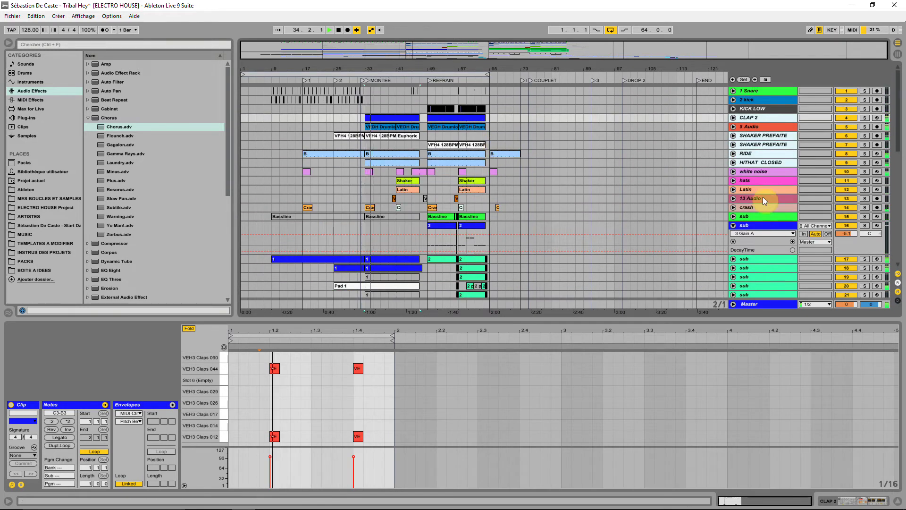
pyautogui.scroll(-5, 743, 231)
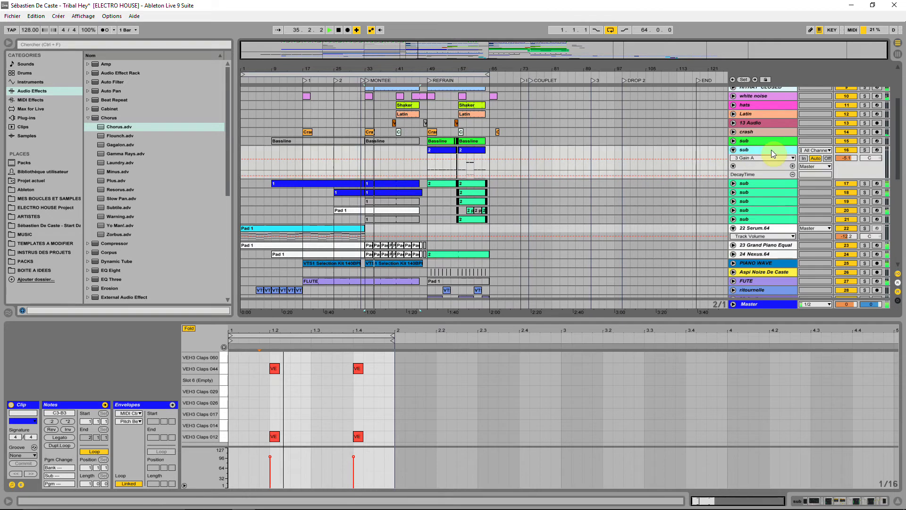
# Solo the sub on track 16 and play its first clip in the REFRAIN
pyautogui.click(771, 149)
pyautogui.click(864, 150)
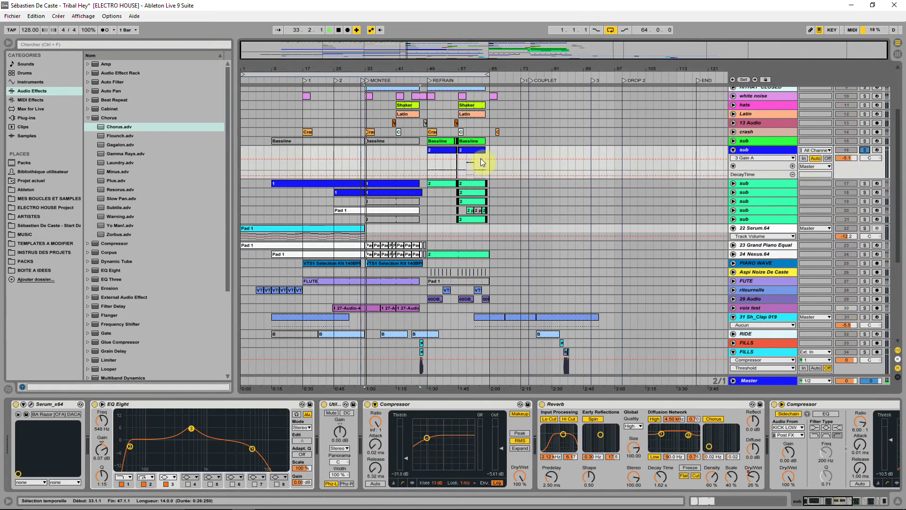
pyautogui.click(441, 150)
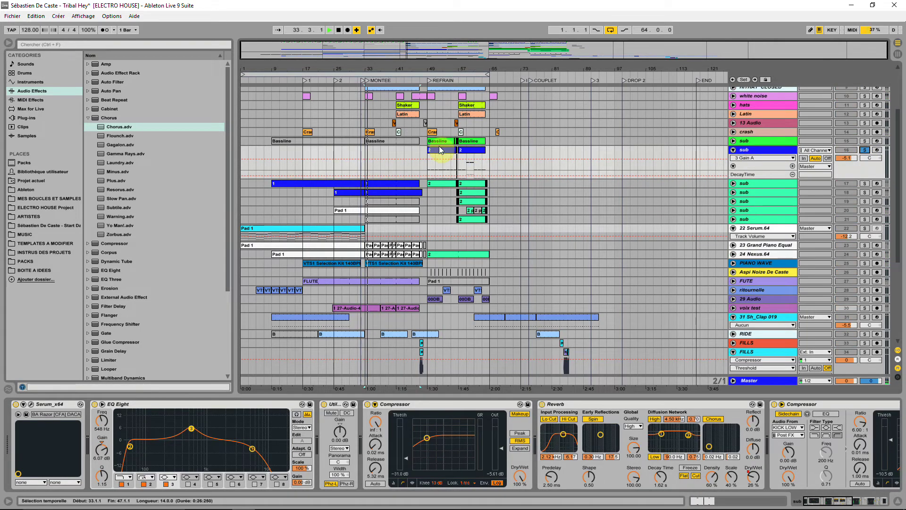
# Turn on the Chorus at the end of the track 16 sub's device chain and replay the REFRAIN
pyautogui.click(771, 149)
pyautogui.click(836, 501)
pyautogui.click(855, 504)
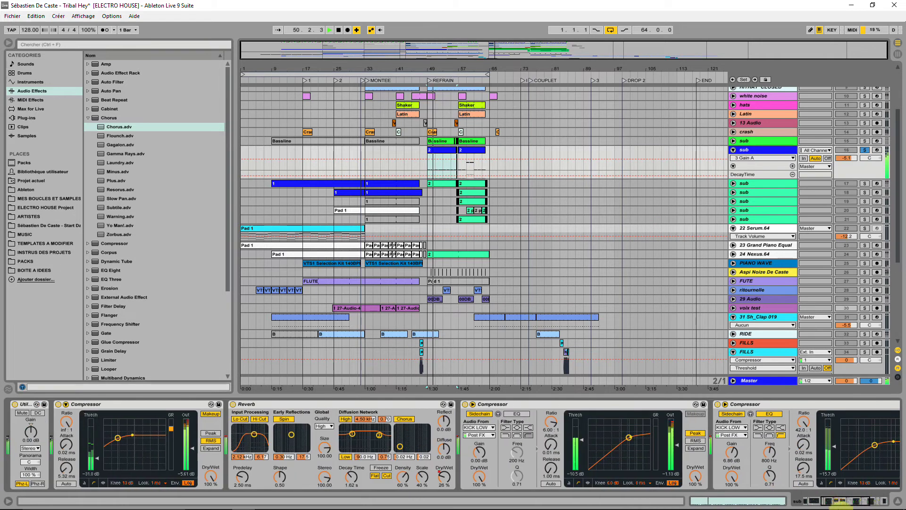
pyautogui.click(833, 503)
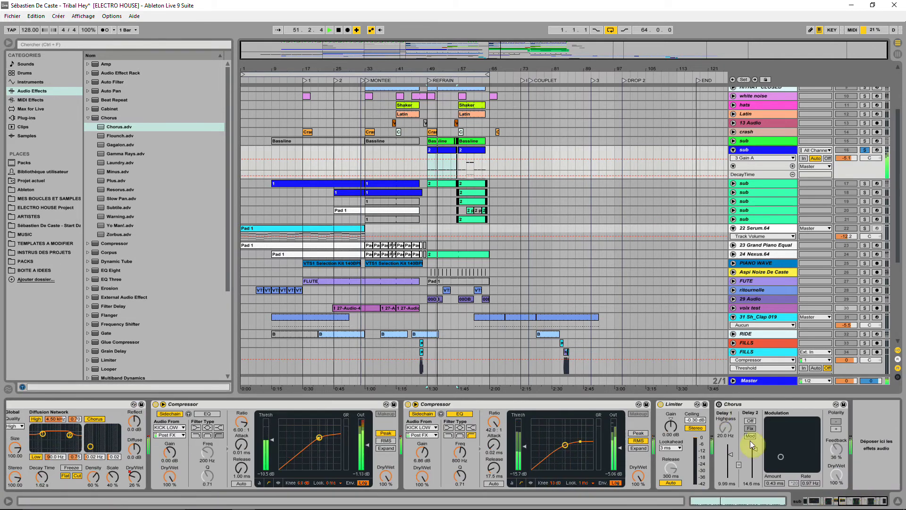
pyautogui.click(719, 405)
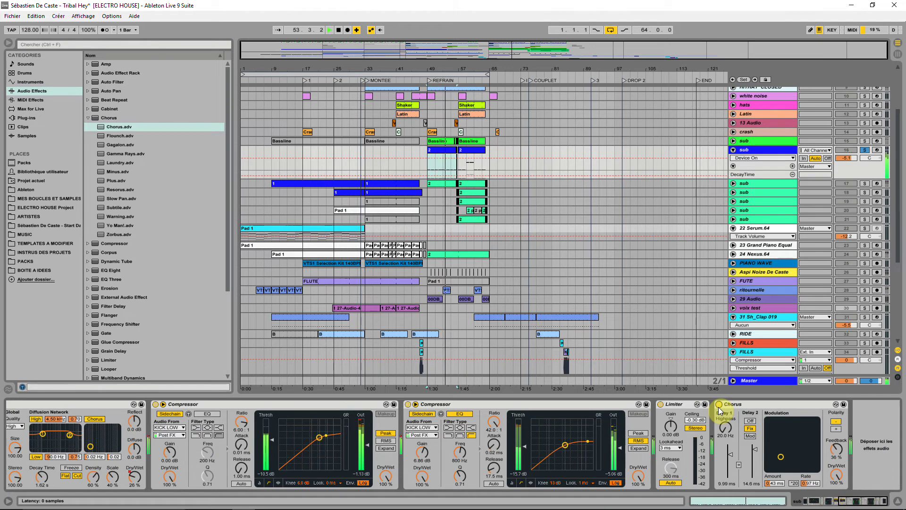
pyautogui.press('space')
pyautogui.press('space')
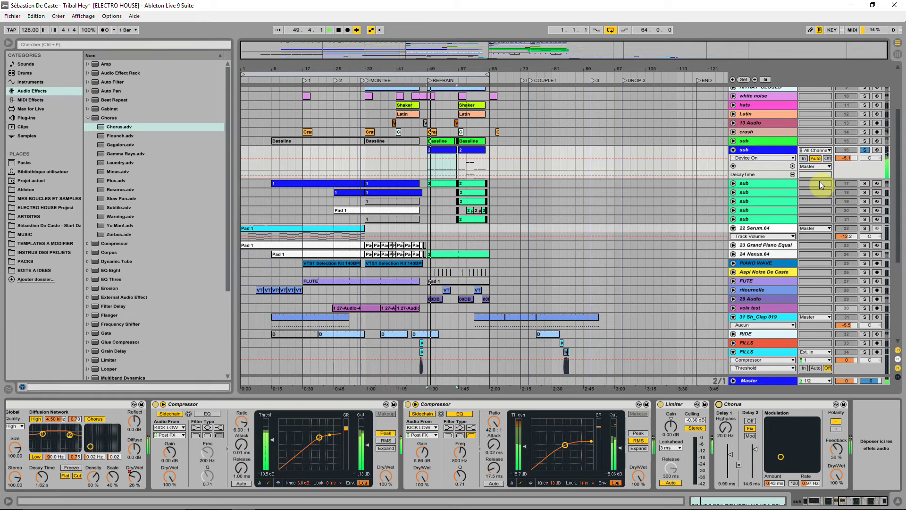
# Replay the REFRAIN and solo the subs on tracks 15 and 16 together
pyautogui.click(863, 150)
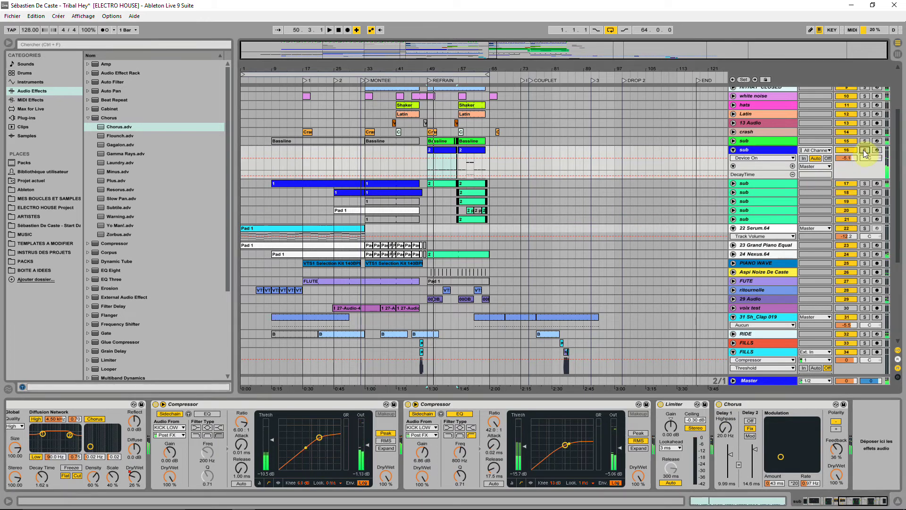
pyautogui.press('space')
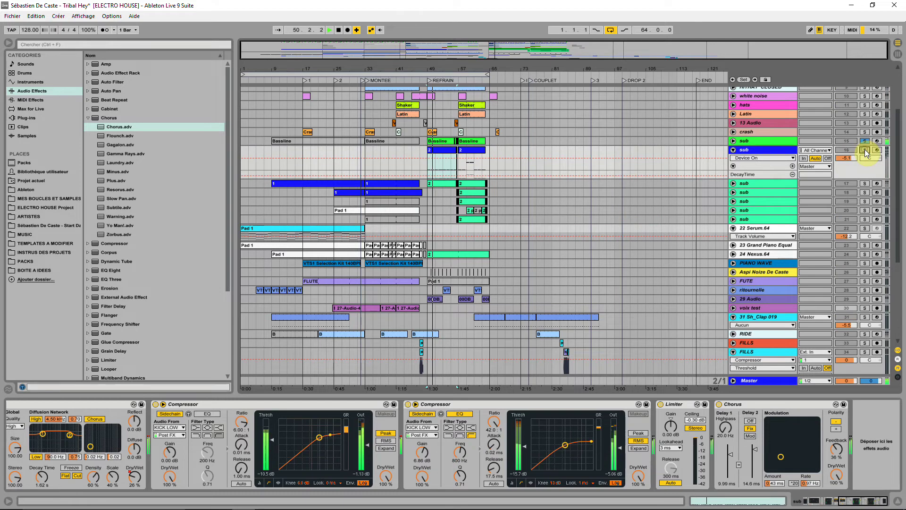
pyautogui.click(865, 150)
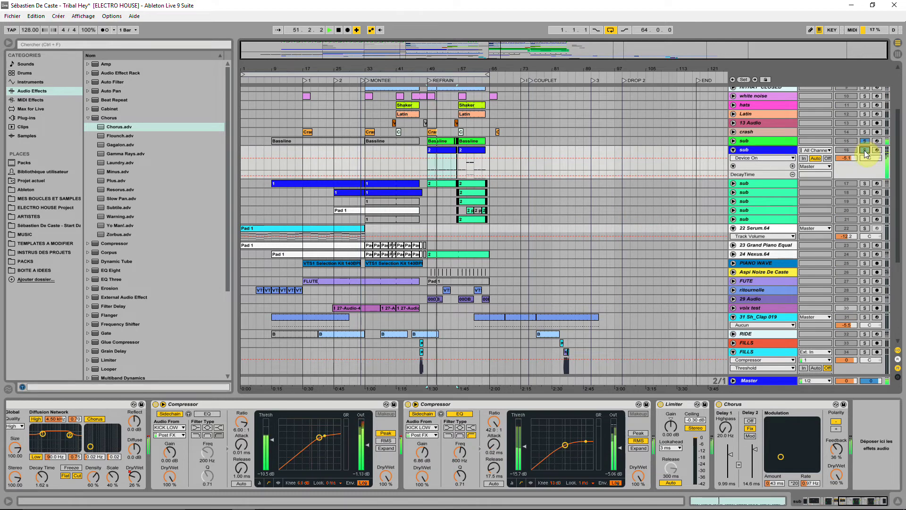
# Move the Chorus ahead of the Limiter in the track 16 sub's device chain
pyautogui.click(766, 417)
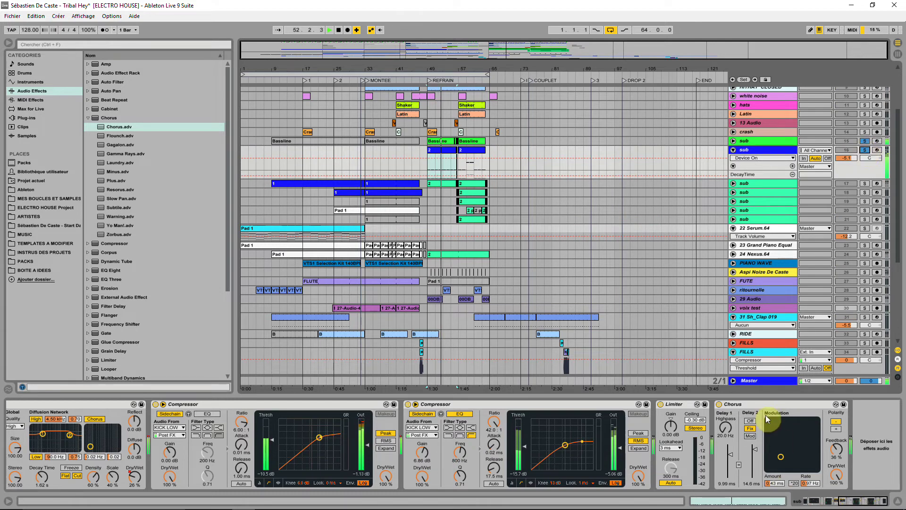
pyautogui.moveTo(649, 421); pyautogui.dragTo(656, 424)
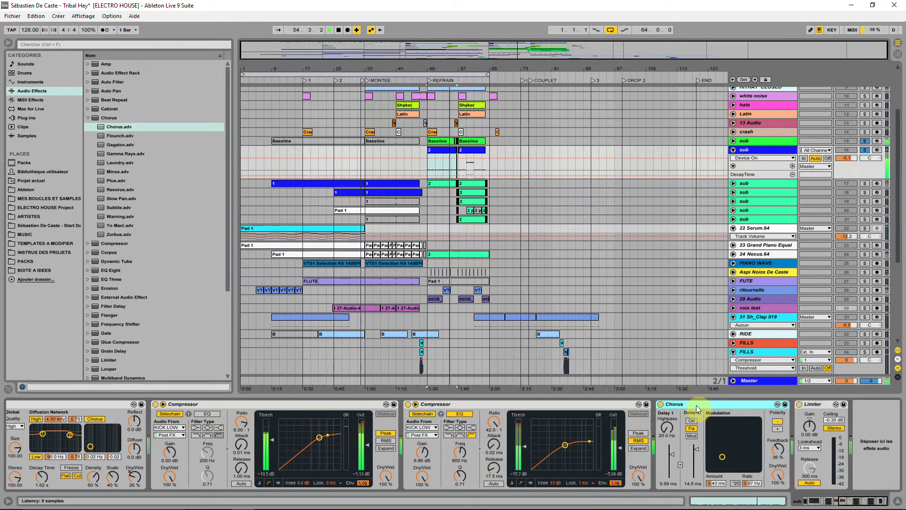
# Solo only the sub on track 16 and set its Limiter's ceiling to -0.10 dB
pyautogui.click(864, 150)
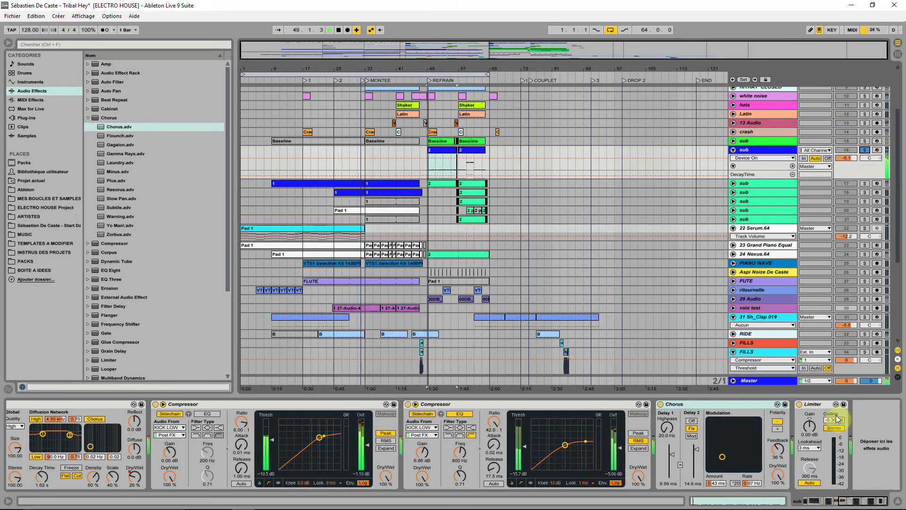
pyautogui.moveTo(834, 419); pyautogui.dragTo(847, 411)
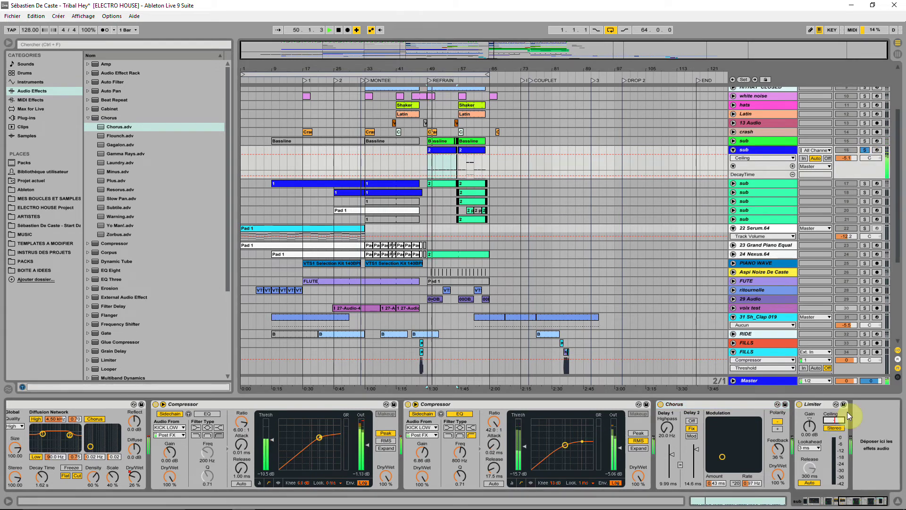
pyautogui.write('-0.10 dB')
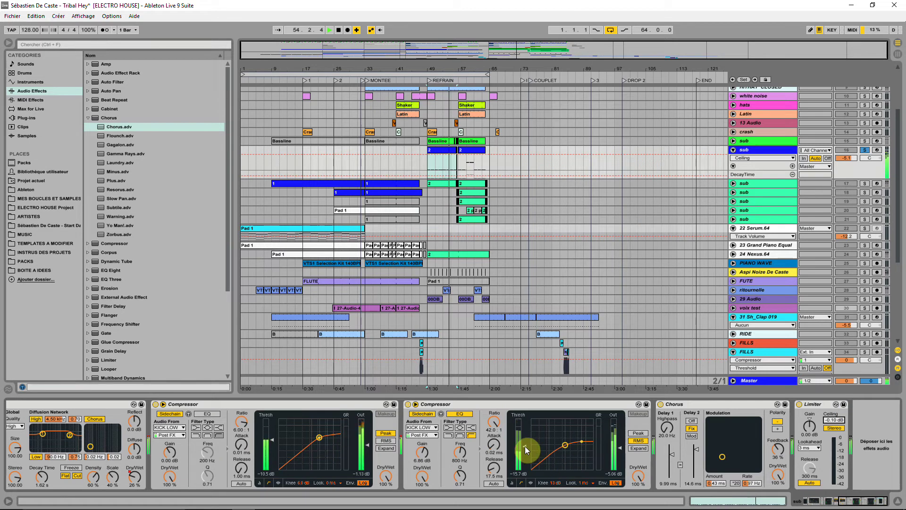
# Try the Chorus ahead of the two sidechained Compressors, and then place it after the Limiter at the end of the chain
pyautogui.click(732, 404)
pyautogui.moveTo(425, 432); pyautogui.dragTo(156, 438)
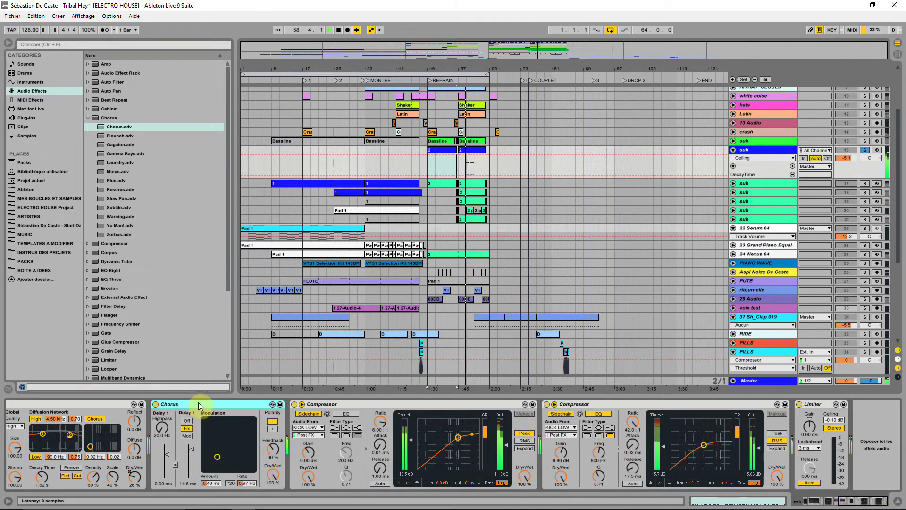
pyautogui.moveTo(200, 404); pyautogui.dragTo(835, 432)
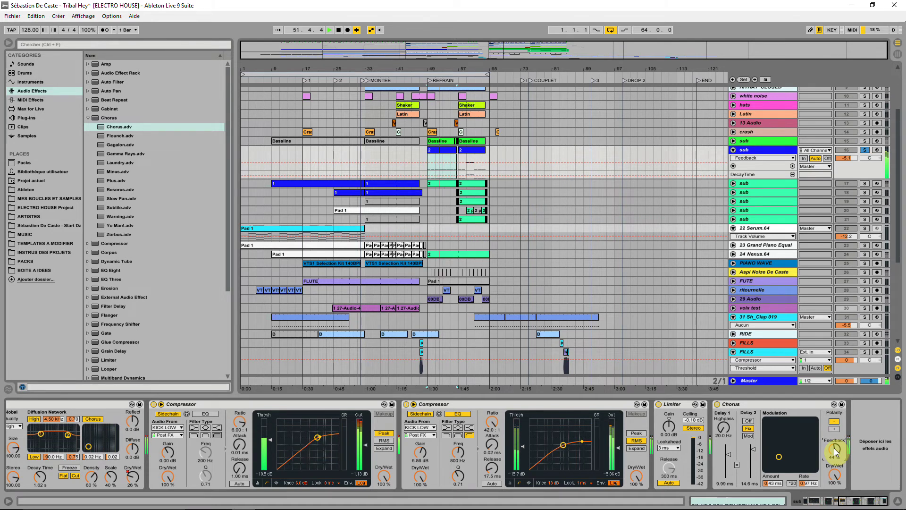
# Adjust the Chorus feedback on the track 16 sub by ear during playback and settle on 38 %
pyautogui.moveTo(834, 452); pyautogui.dragTo(835, 457)
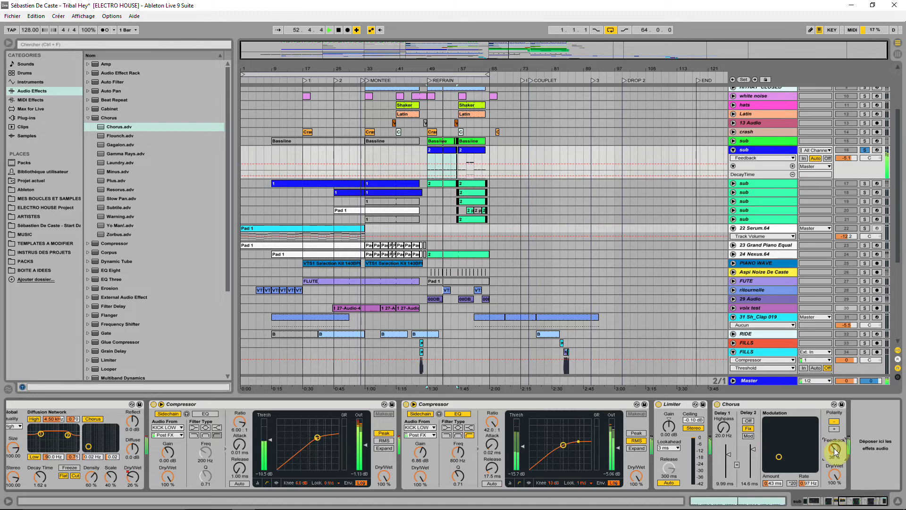
pyautogui.moveTo(835, 452)
pyautogui.mouseDown()
pyautogui.moveTo(834, 467)
pyautogui.moveTo(835, 451)
pyautogui.mouseUp()
pyautogui.press('space')
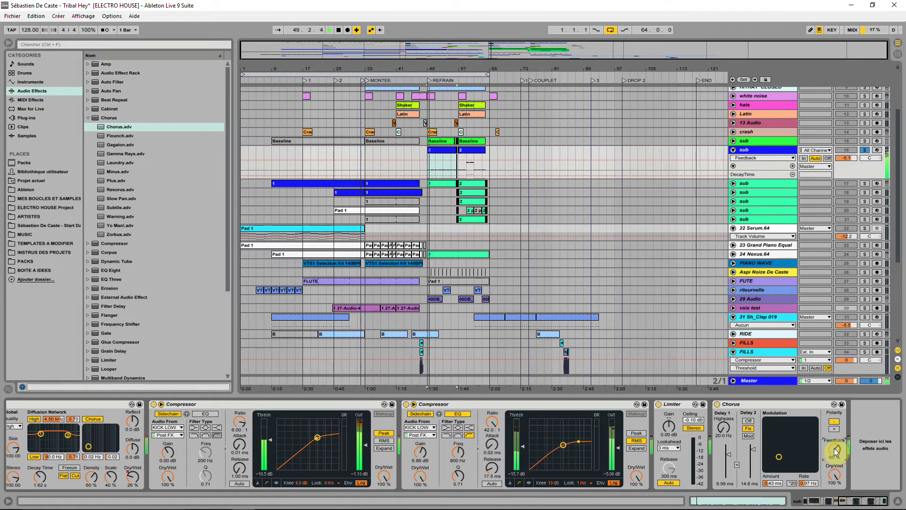
pyautogui.moveTo(834, 448); pyautogui.dragTo(834, 454)
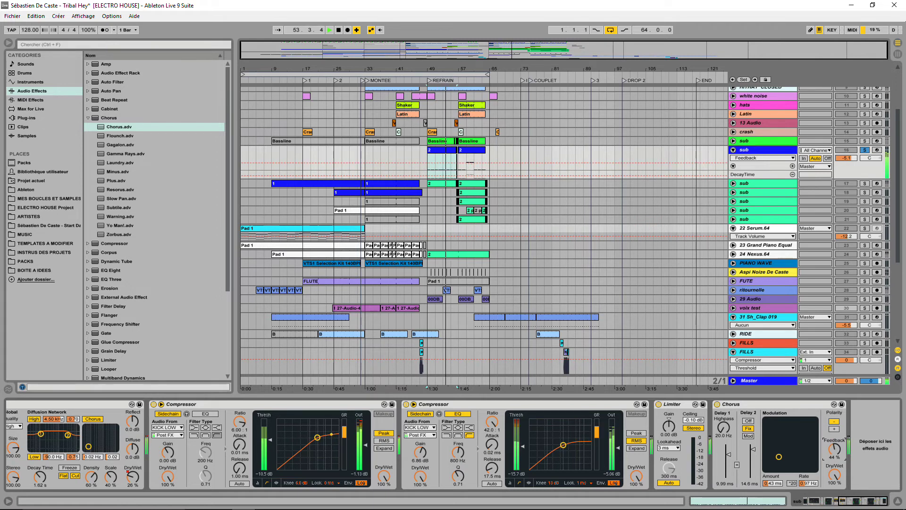
pyautogui.moveTo(834, 453); pyautogui.dragTo(836, 453)
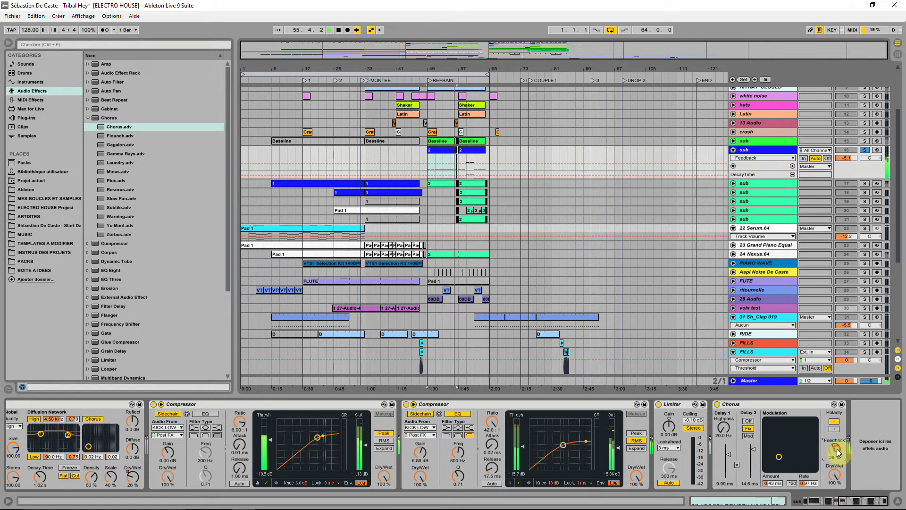
# Unsolo the track 16 sub and compare the full REFRAIN mix with its Chorus on and off
pyautogui.click(866, 150)
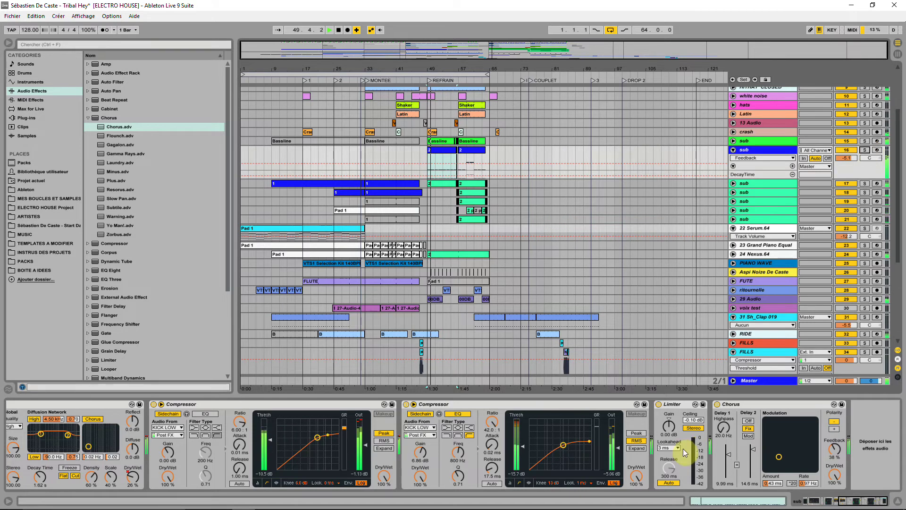
pyautogui.click(717, 405)
pyautogui.click(716, 404)
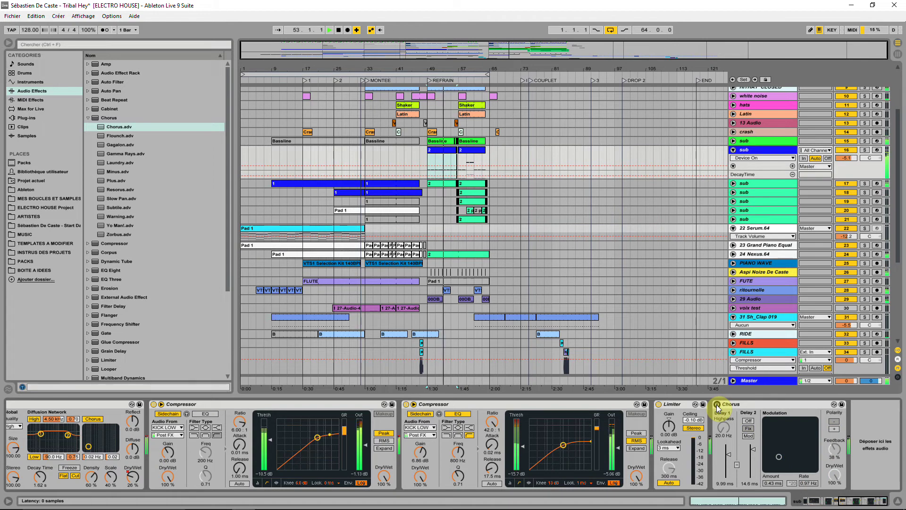
pyautogui.click(717, 405)
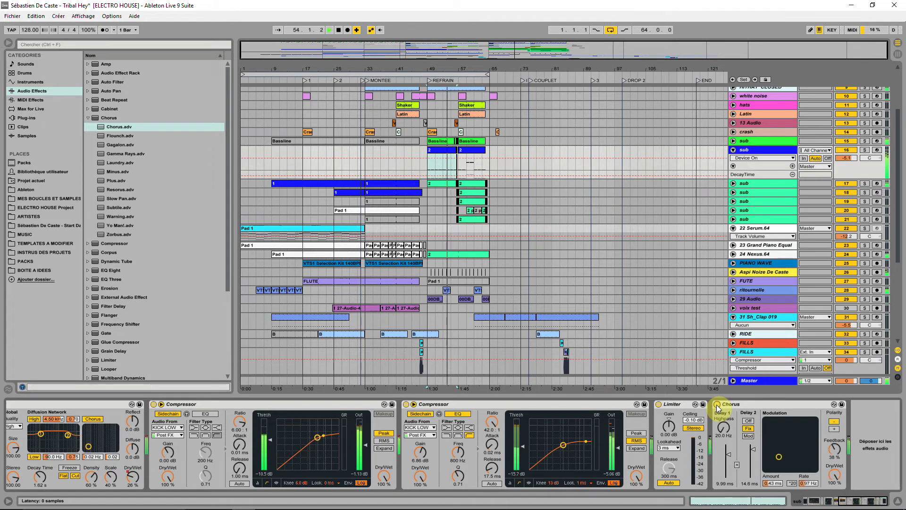
pyautogui.click(717, 405)
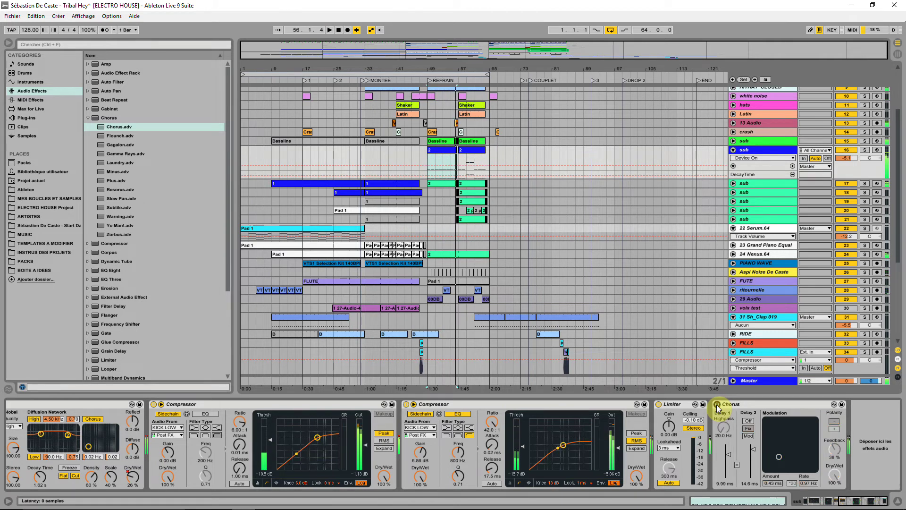
# Solo the track 16 sub and compare it with EQ Eight bypassed and with only EQ band 3 switched off
pyautogui.click(865, 150)
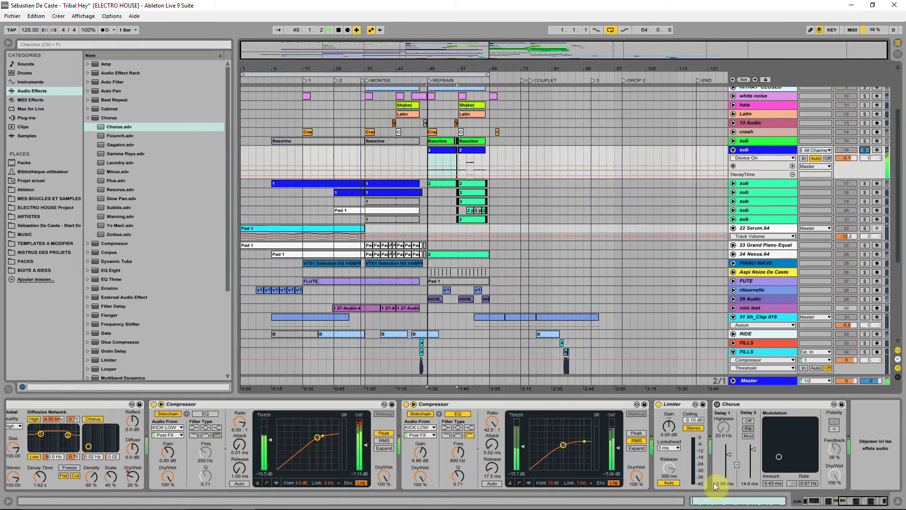
pyautogui.click(857, 504)
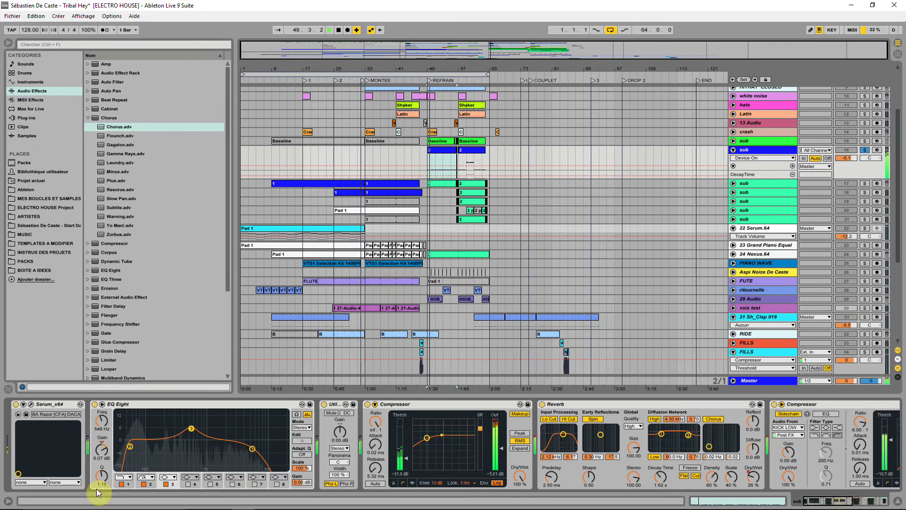
pyautogui.click(94, 404)
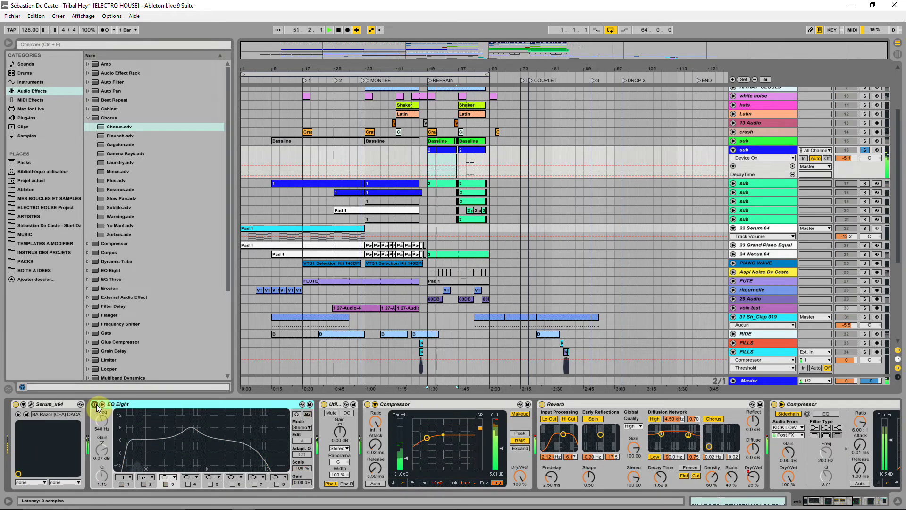
pyautogui.click(95, 405)
pyautogui.click(165, 484)
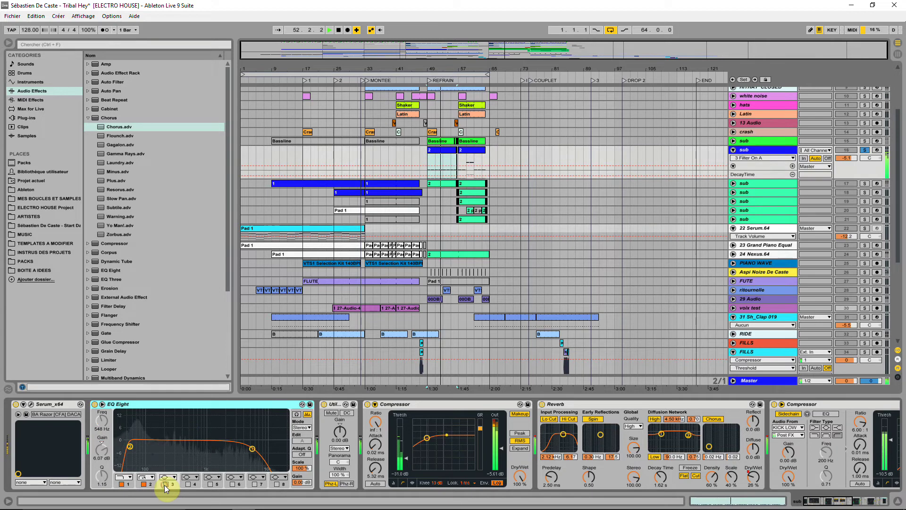
pyautogui.click(166, 484)
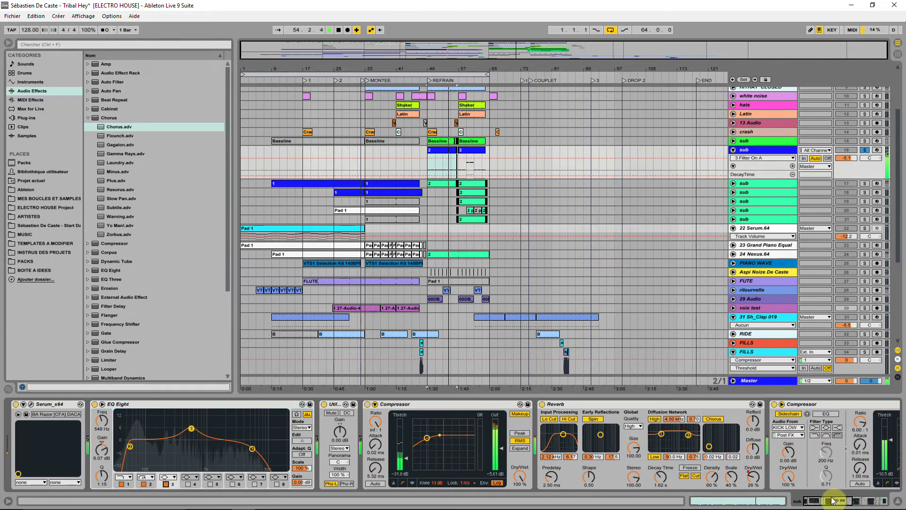
# Turn the Chorus back on at the end of the track 16 sub's device chain
pyautogui.click(876, 502)
pyautogui.click(844, 502)
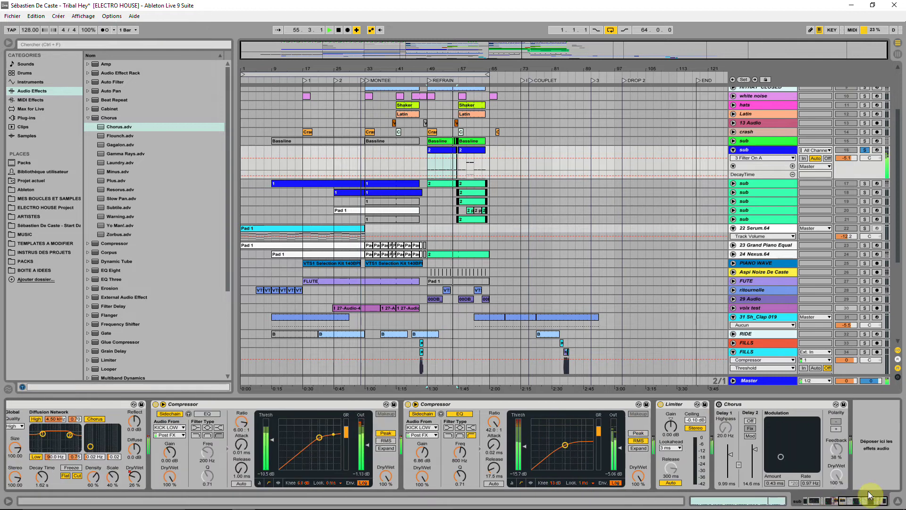
pyautogui.click(718, 404)
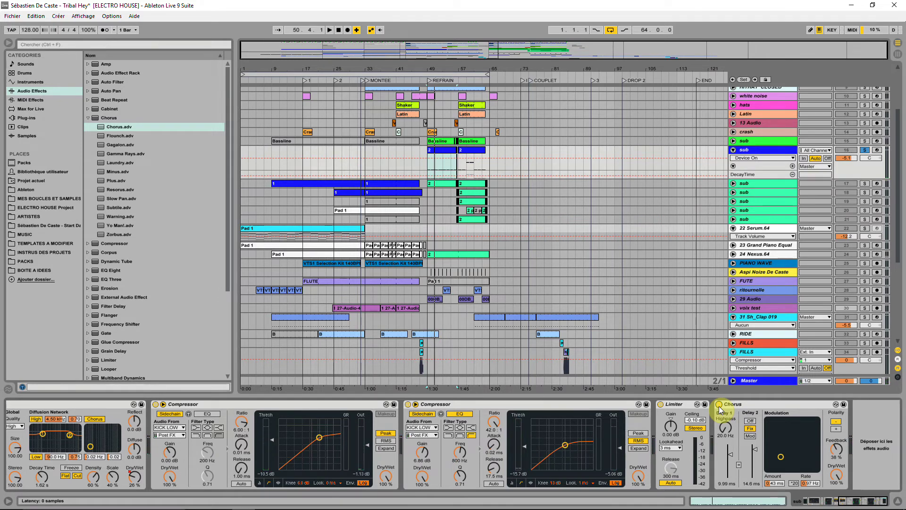
# Switch off band 2 of the sub's EQ Eight and replay the REFRAIN, comparing the Chorus on and off
pyautogui.moveTo(887, 500); pyautogui.dragTo(10, 490)
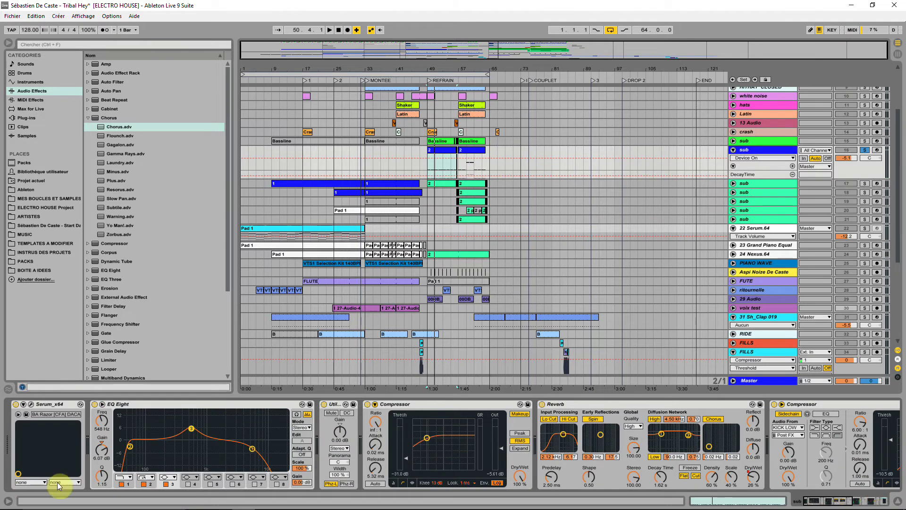
pyautogui.click(144, 484)
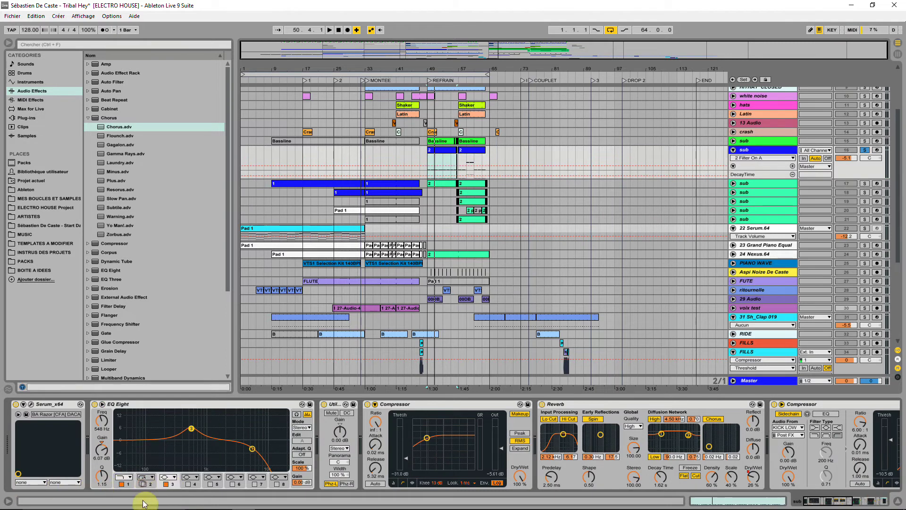
pyautogui.press('space')
pyautogui.moveTo(810, 499); pyautogui.dragTo(849, 499)
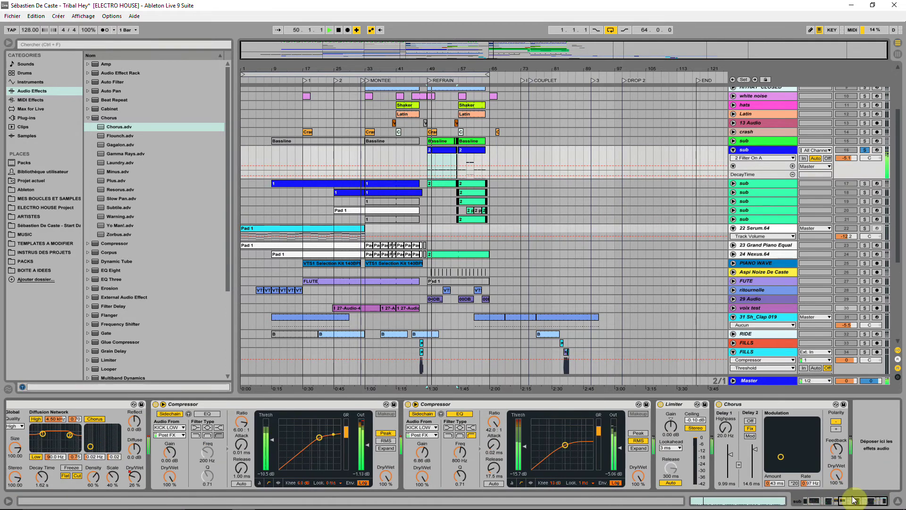
pyautogui.click(719, 404)
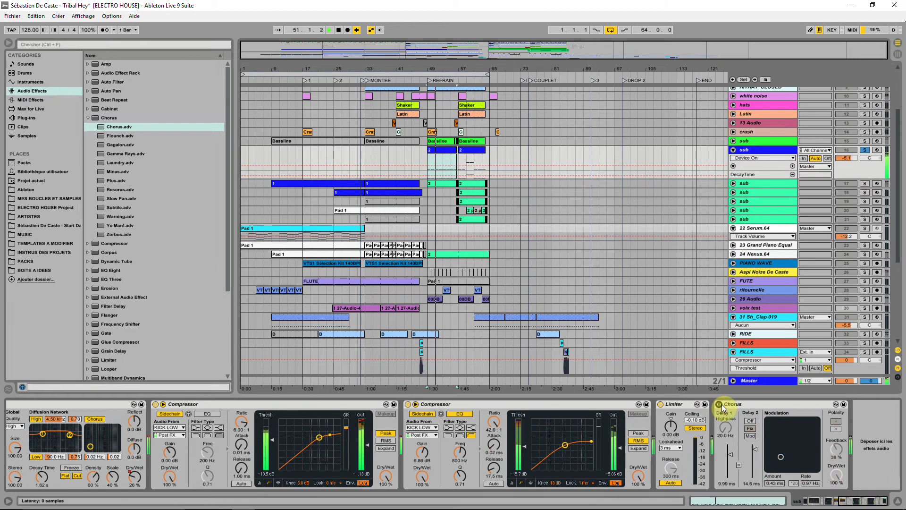
pyautogui.click(719, 405)
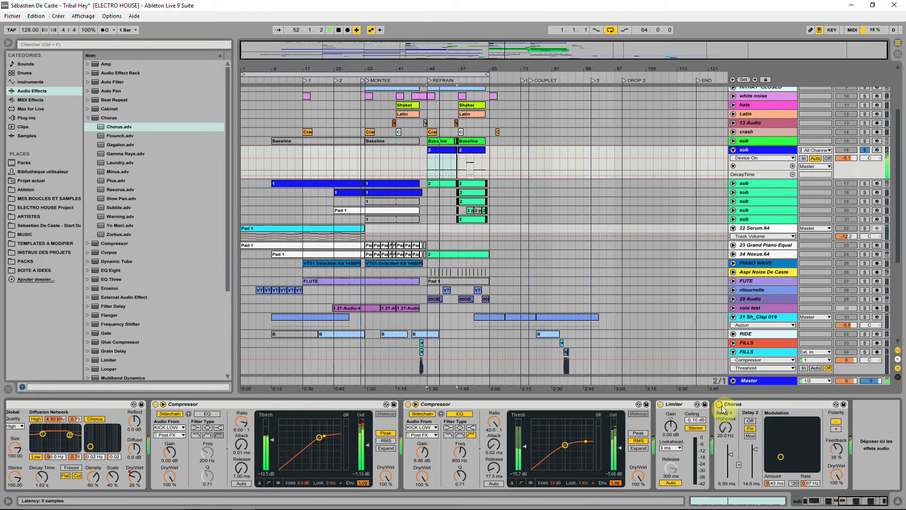
# Recheck the Chorus feedback and switch band 2 of the track 16 sub's EQ Eight back on
pyautogui.moveTo(836, 449)
pyautogui.mouseDown()
pyautogui.moveTo(836, 458)
pyautogui.moveTo(836, 420)
pyautogui.moveTo(836, 450)
pyautogui.mouseUp()
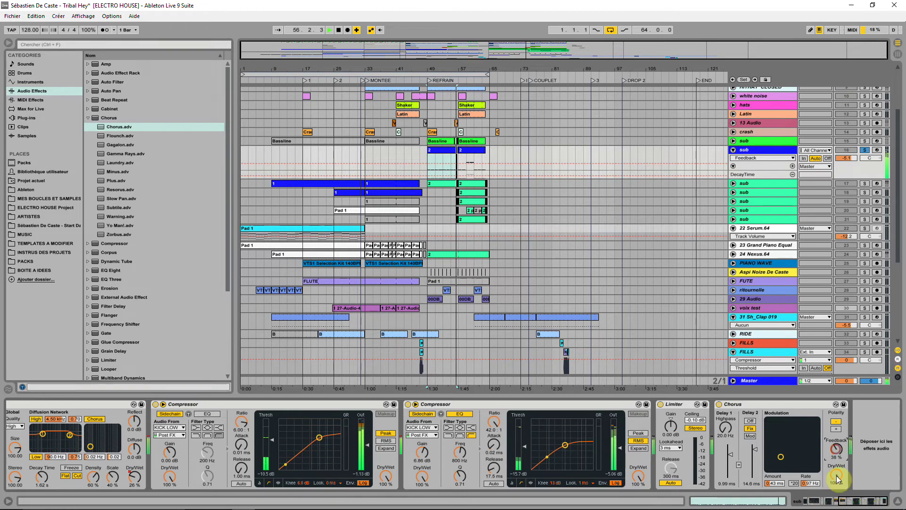
pyautogui.moveTo(852, 503); pyautogui.dragTo(572, 504)
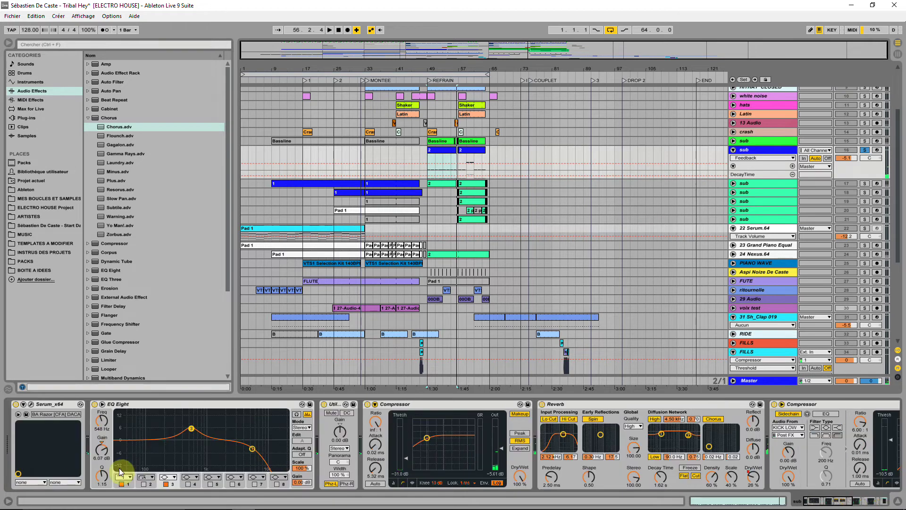
pyautogui.click(147, 484)
pyautogui.click(146, 484)
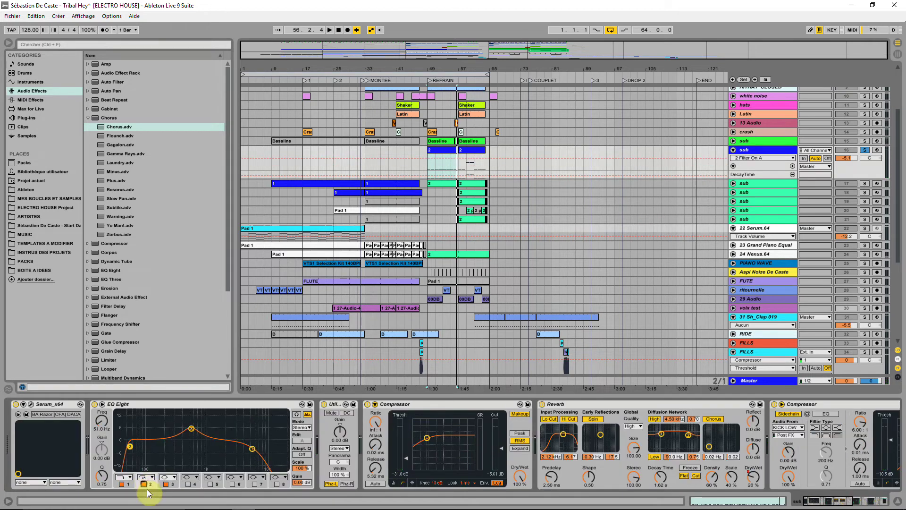
# Duplicate the sub on track 16 and turn off the Chorus on the original track
pyautogui.rightClick(760, 152)
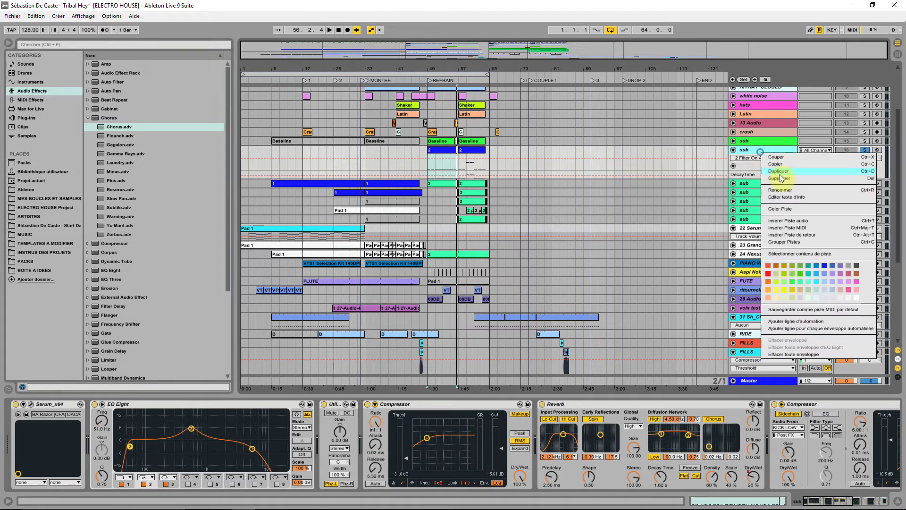
pyautogui.click(756, 192)
pyautogui.click(776, 150)
pyautogui.click(839, 504)
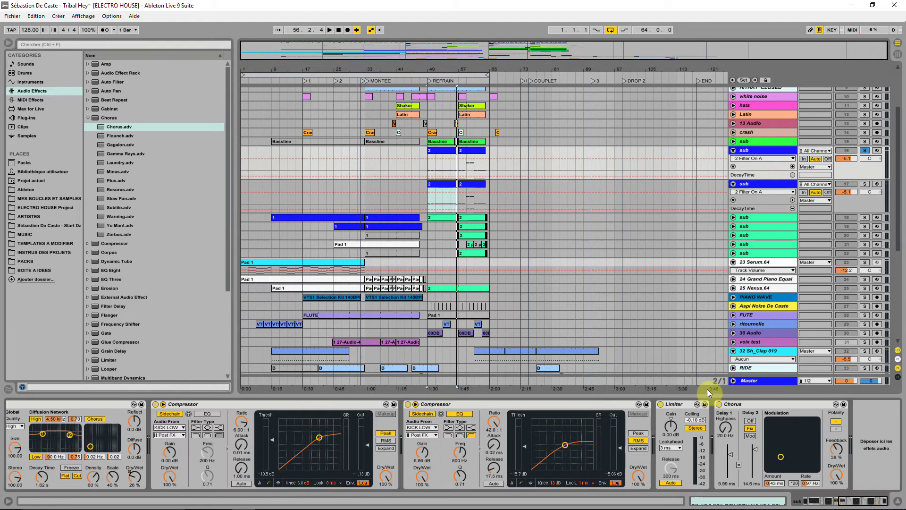
pyautogui.click(719, 404)
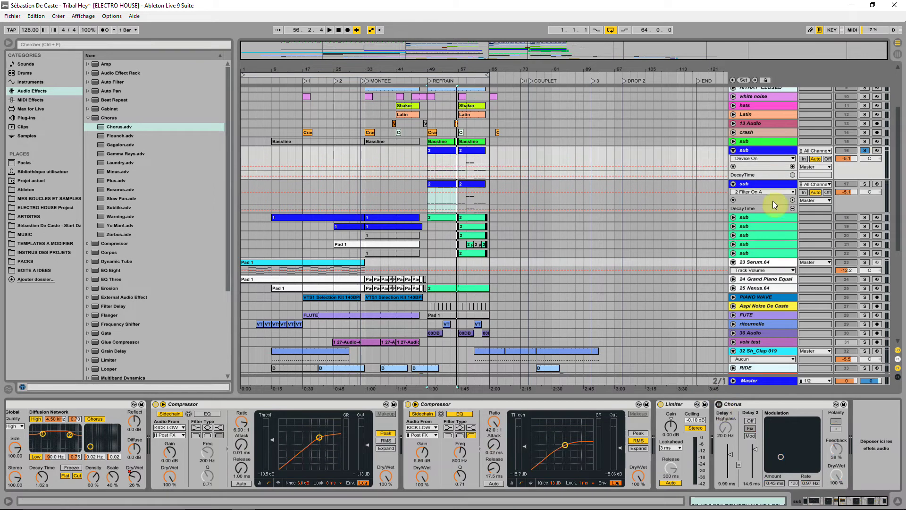
# Audition the duplicated sub on track 17 together with track 16 and raise its EQ Eight band 2 low cut to 216 Hz
pyautogui.click(768, 185)
pyautogui.press('space')
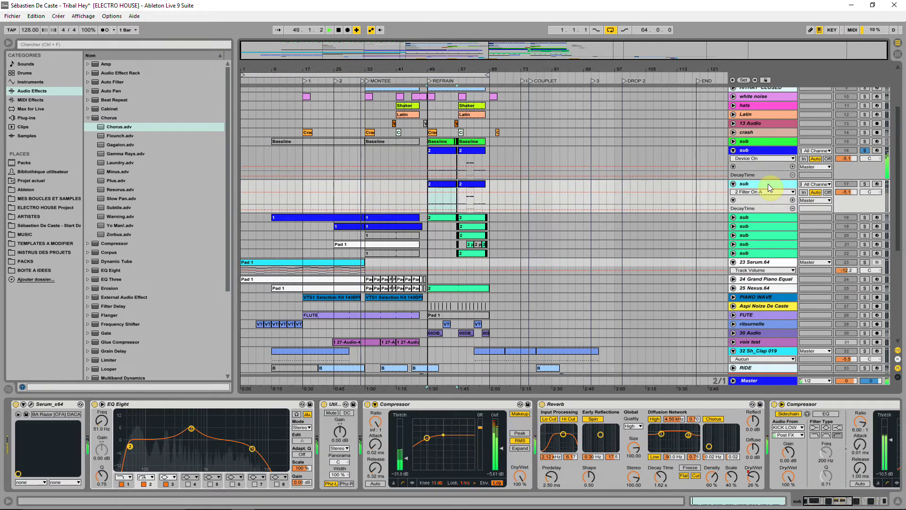
pyautogui.click(865, 185)
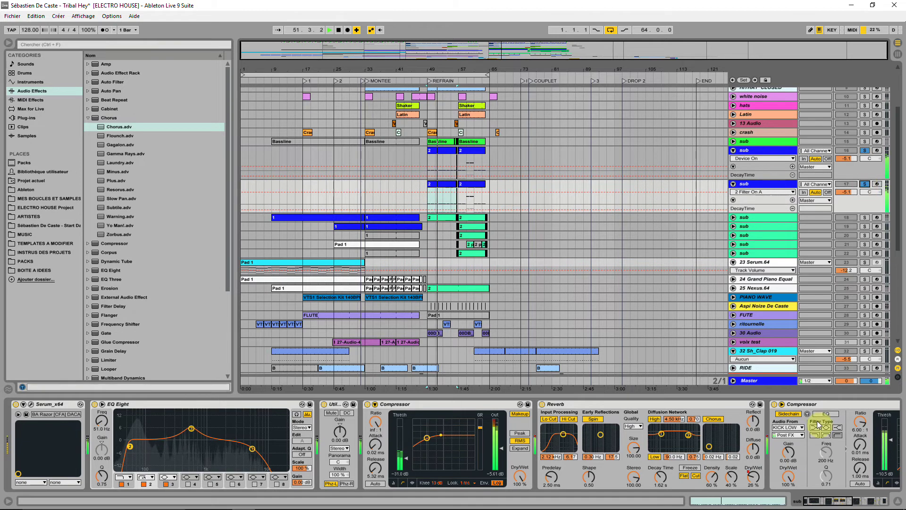
pyautogui.moveTo(820, 501)
pyautogui.mouseDown()
pyautogui.moveTo(856, 502)
pyautogui.moveTo(812, 502)
pyautogui.mouseUp()
pyautogui.moveTo(135, 447); pyautogui.dragTo(167, 446)
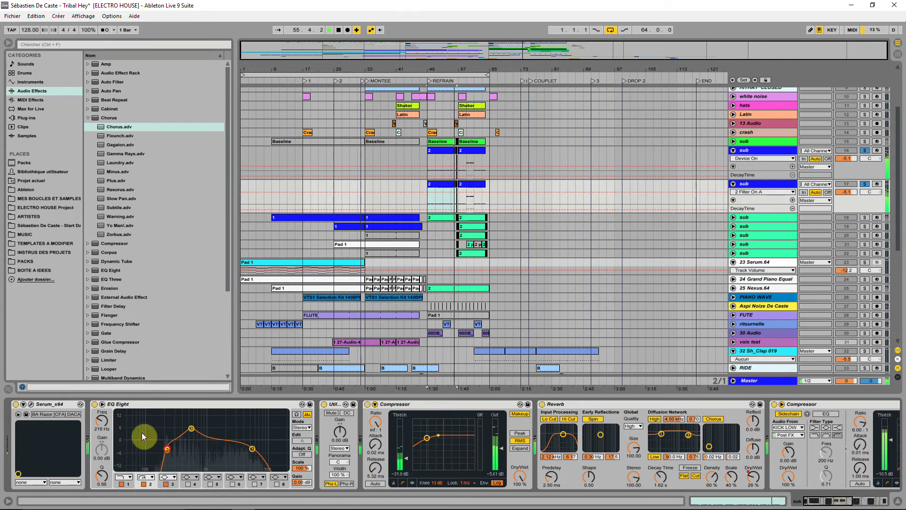
pyautogui.click(864, 185)
pyautogui.press('space')
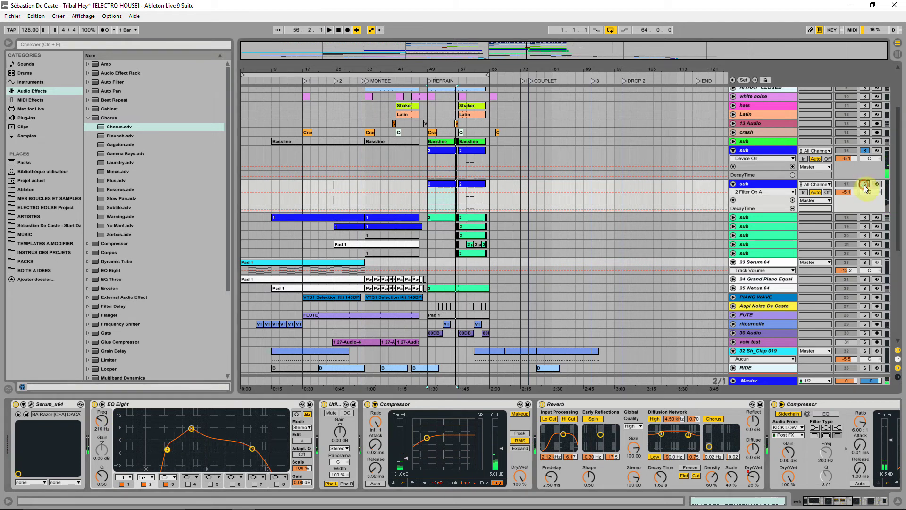
# Solo the duplicated sub on track 17, lower its EQ Eight band 2 cutoff to 93.2 Hz, and audition it together with track 16
pyautogui.press('space')
pyautogui.click(868, 184)
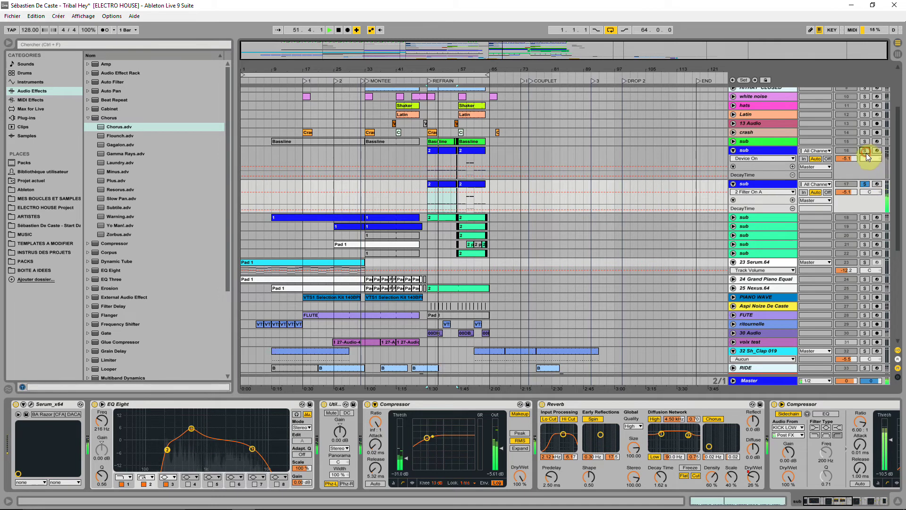
pyautogui.moveTo(159, 462); pyautogui.dragTo(145, 447)
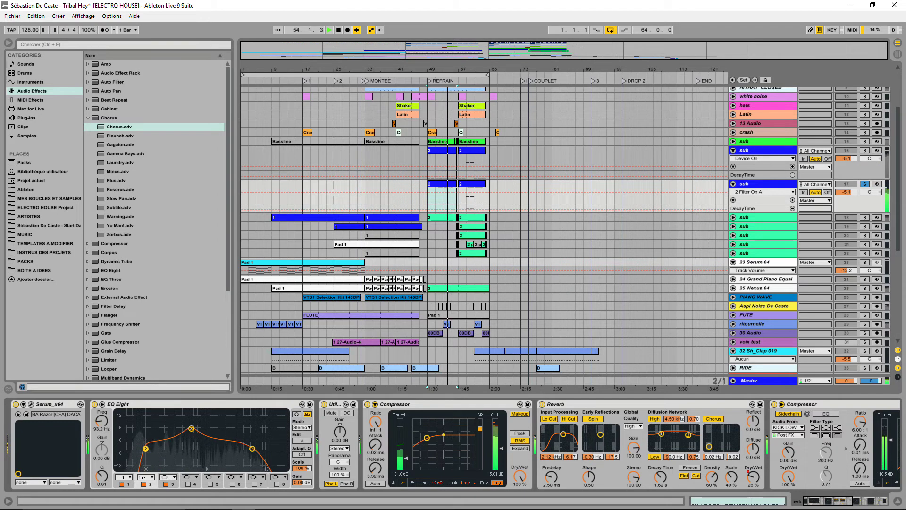
pyautogui.click(864, 151)
pyautogui.keyDown('ctrl'); pyautogui.click(865, 185); pyautogui.keyUp('ctrl')
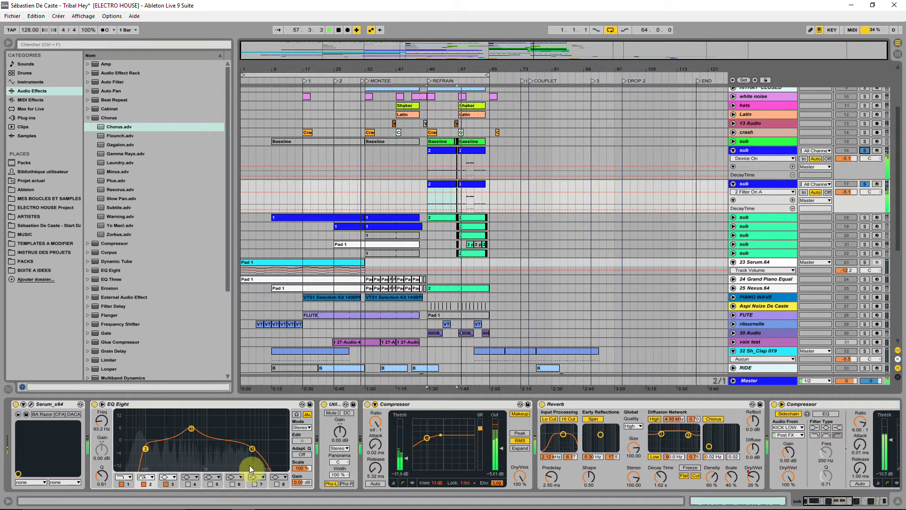
# Inspect the device chain of the track 16 sub, clear the solos and stop playback
pyautogui.click(763, 151)
pyautogui.moveTo(852, 501); pyautogui.dragTo(362, 509)
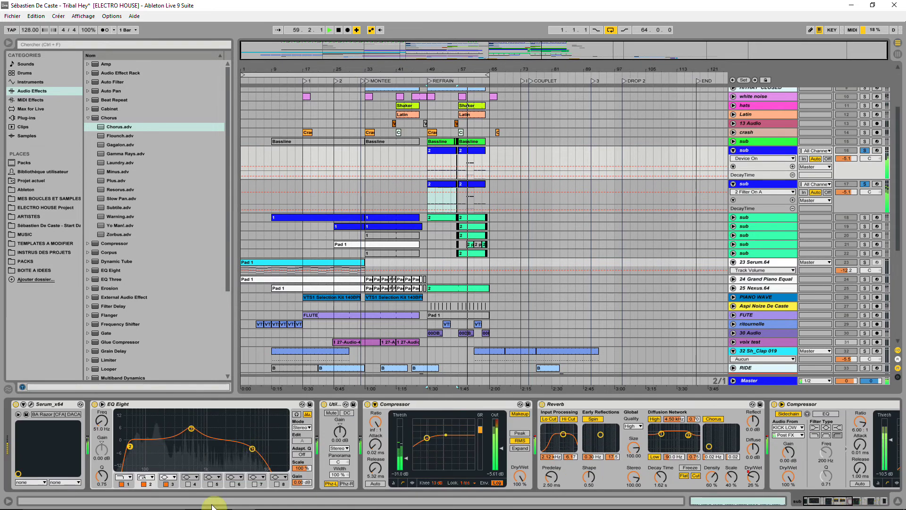
pyautogui.click(864, 150)
pyautogui.press('space')
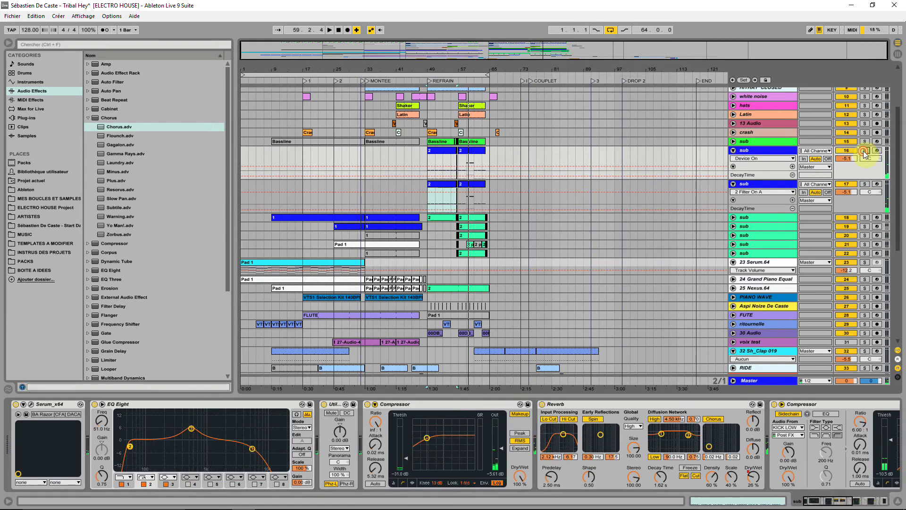
# Lower the high cut in the track 16 sub's EQ Eight to 4.49 kHz and replay the sub in solo
pyautogui.press('space')
pyautogui.moveTo(252, 449); pyautogui.dragTo(250, 447)
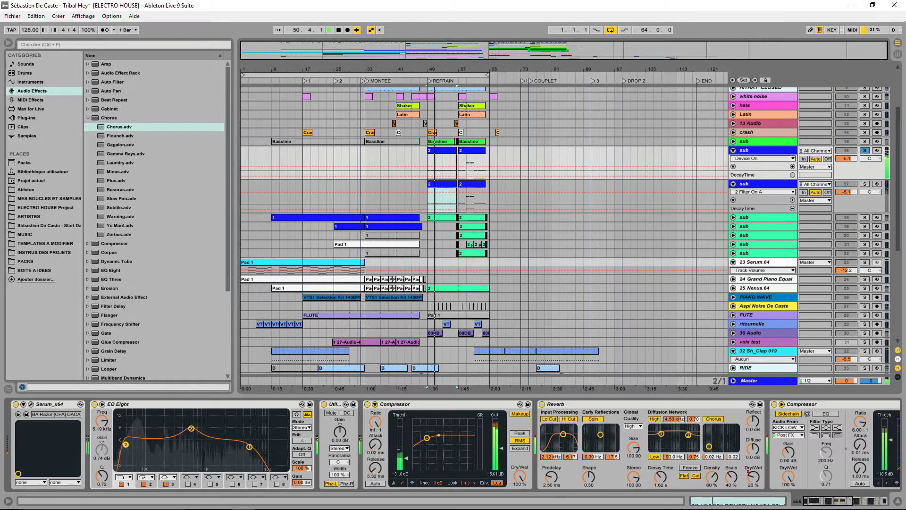
pyautogui.hotkey('ctrl', 'z')
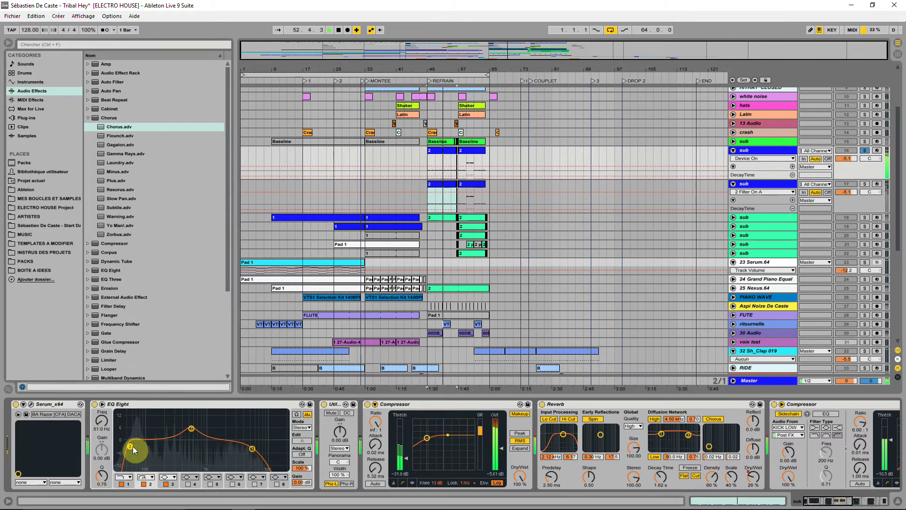
pyautogui.moveTo(252, 451); pyautogui.dragTo(246, 446)
pyautogui.press('space')
pyautogui.press('space')
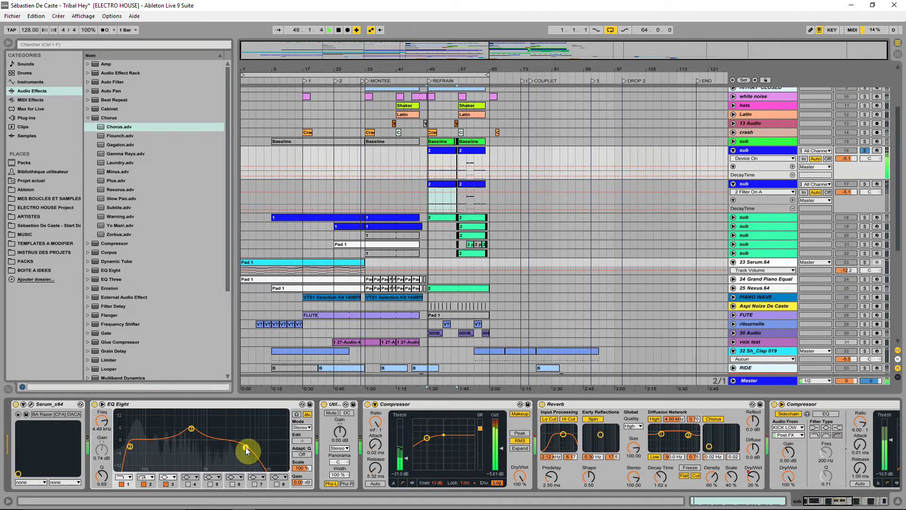
# Replay the REFRAIN with the full mix, comparing it with the track 17 and track 16 subs muted in turn
pyautogui.click(864, 184)
pyautogui.press('space')
pyautogui.press('space')
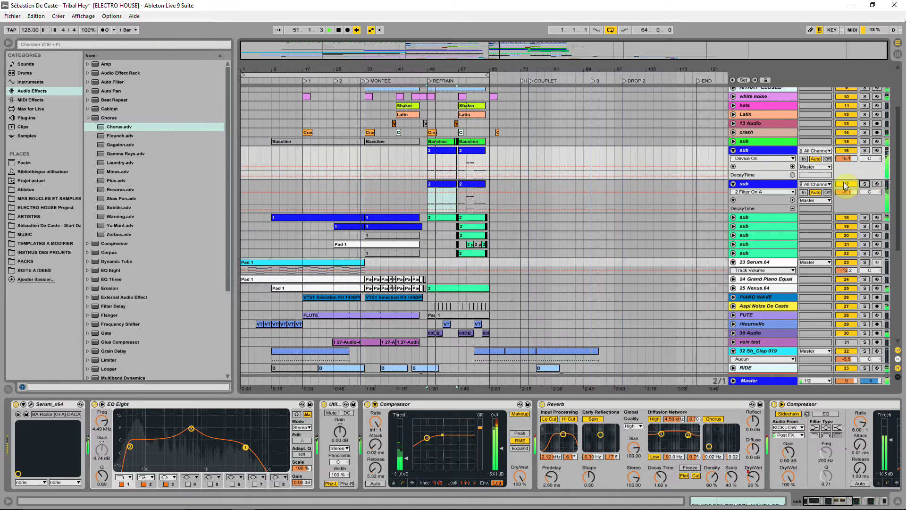
pyautogui.click(843, 192)
pyautogui.click(847, 184)
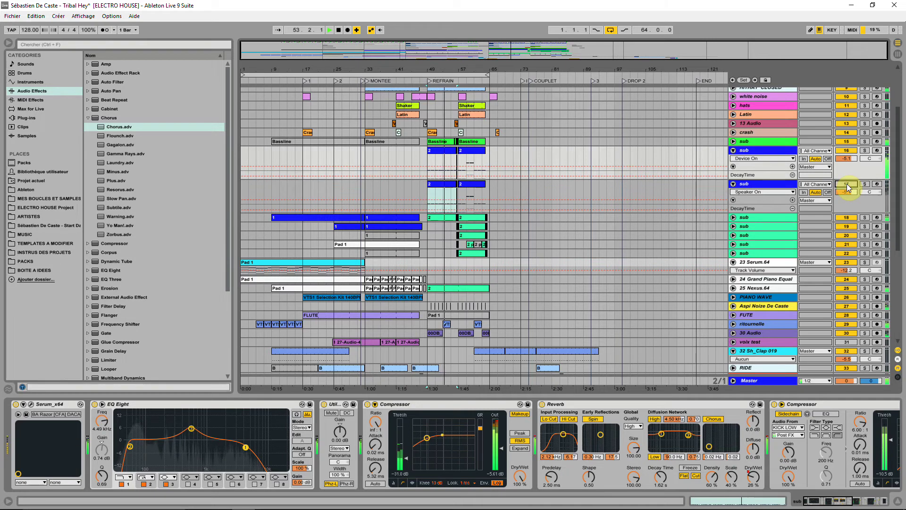
pyautogui.click(851, 149)
pyautogui.click(846, 186)
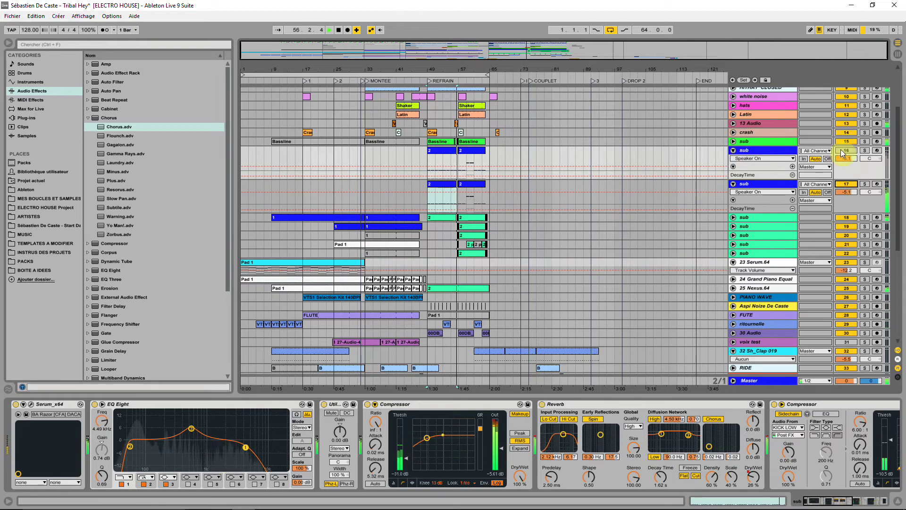
# Set the track 17 sub's volume to -3.1 dB, turn off left phase inversion in the track 16 sub's Utility, and unmute track 16
pyautogui.click(847, 191)
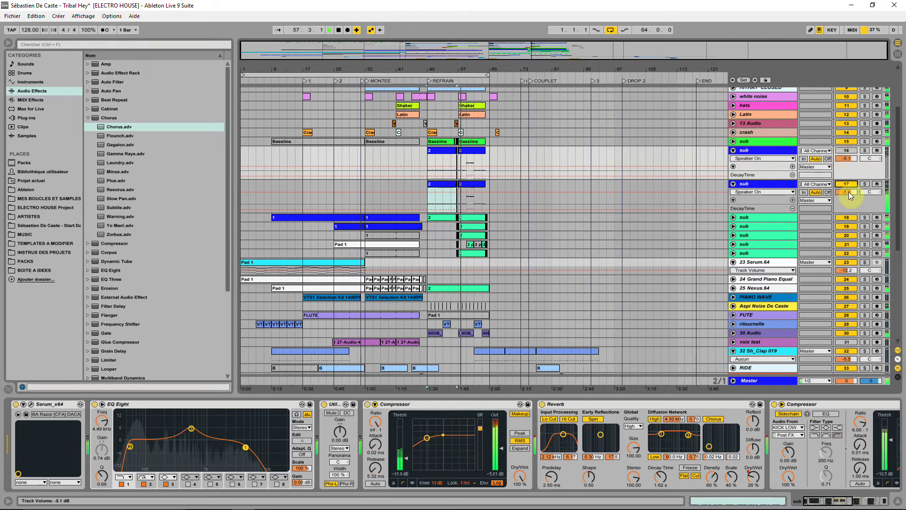
pyautogui.moveTo(848, 191); pyautogui.dragTo(848, 182)
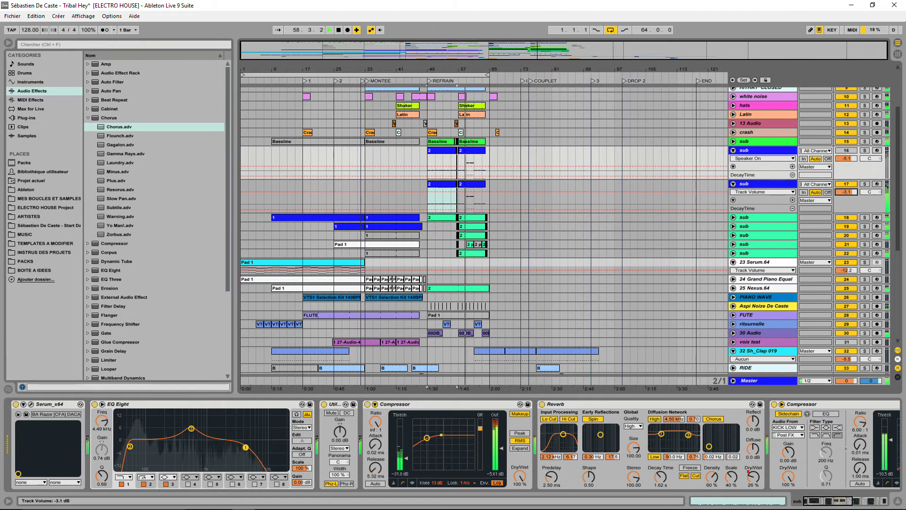
pyautogui.click(332, 483)
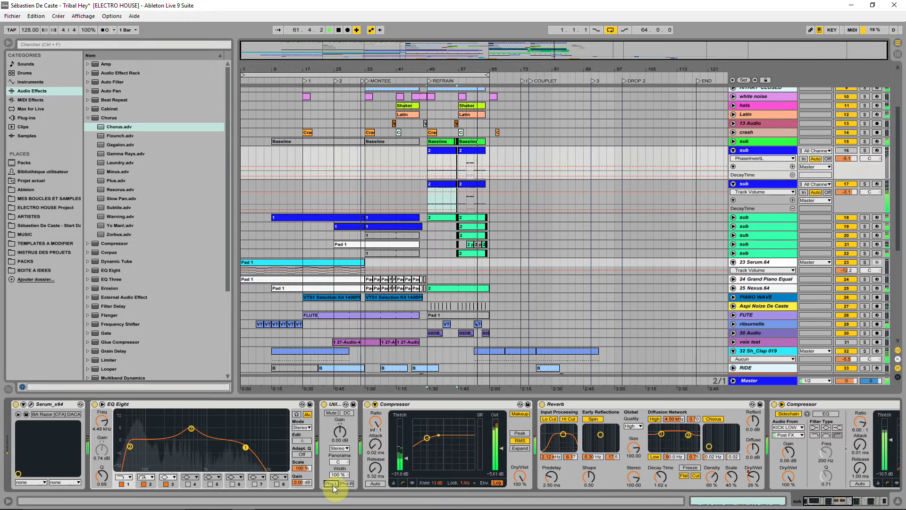
pyautogui.click(844, 151)
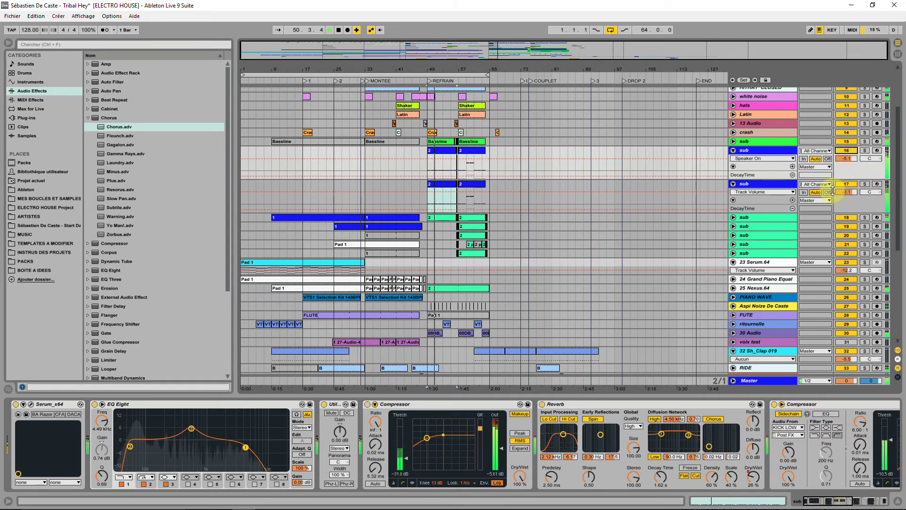
# Balance the two blue sub tracks by setting track 17's volume to -4.4 dB and track 16's to -6.2 dB
pyautogui.click(846, 192)
pyautogui.moveTo(846, 192); pyautogui.dragTo(846, 195)
pyautogui.click(840, 157)
pyautogui.moveTo(840, 157); pyautogui.dragTo(842, 158)
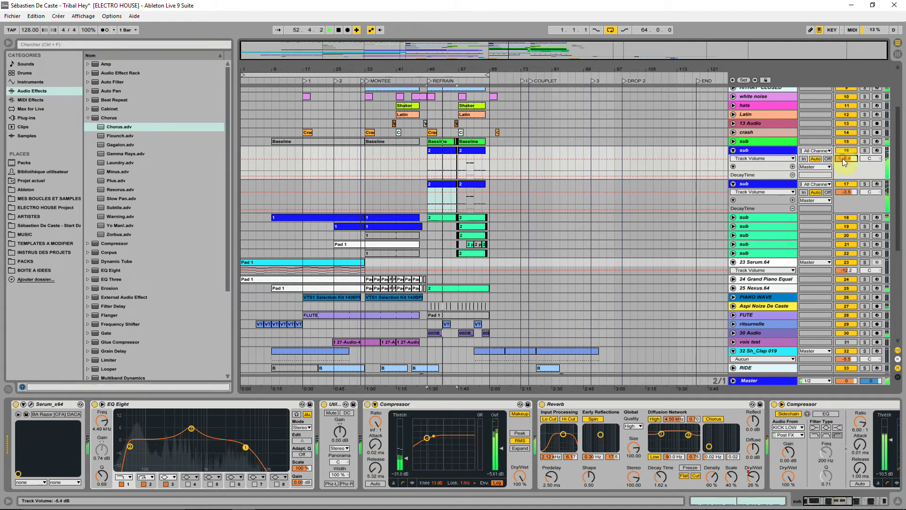
pyautogui.click(850, 194)
pyautogui.moveTo(850, 193); pyautogui.dragTo(850, 198)
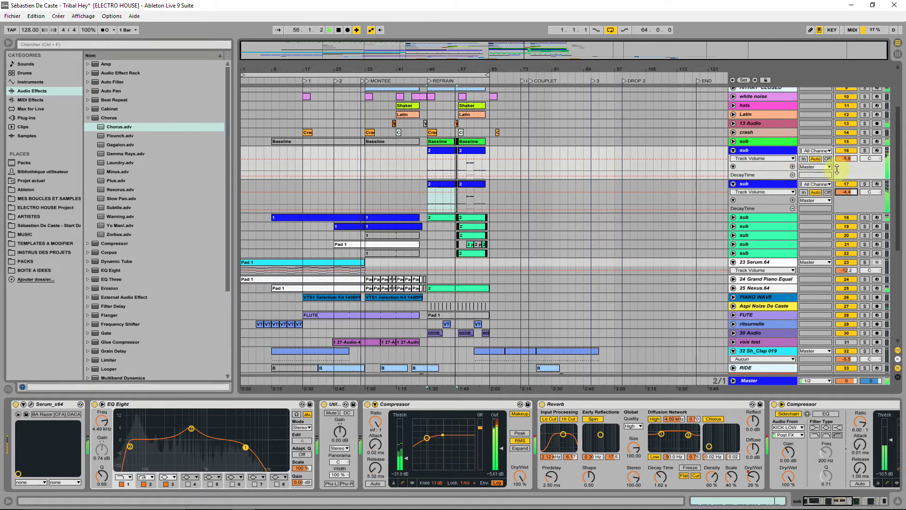
pyautogui.click(847, 150)
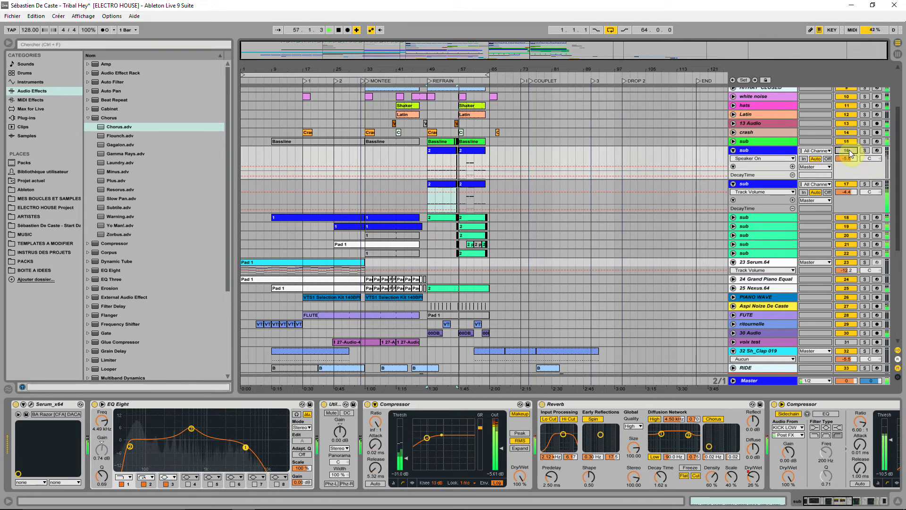
pyautogui.click(848, 149)
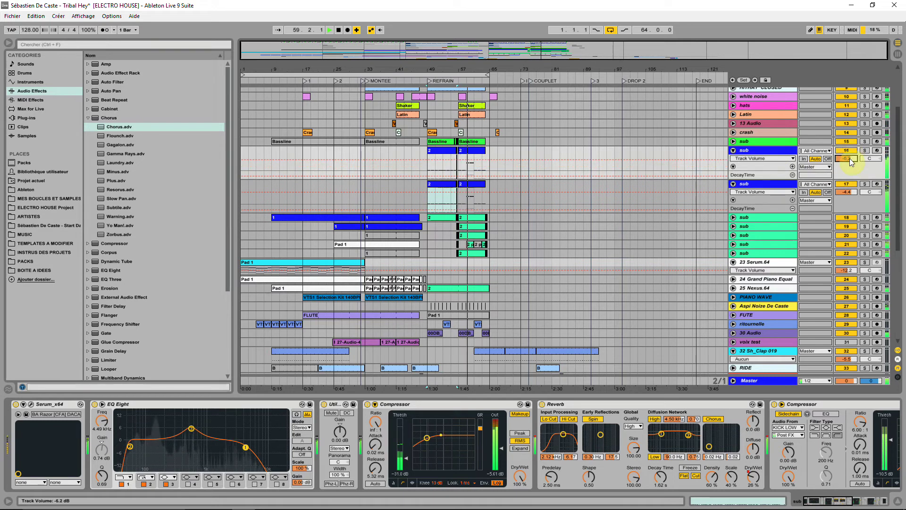
# Compare sub track 17 against the rest of the mix using its mute and solo states
pyautogui.click(847, 184)
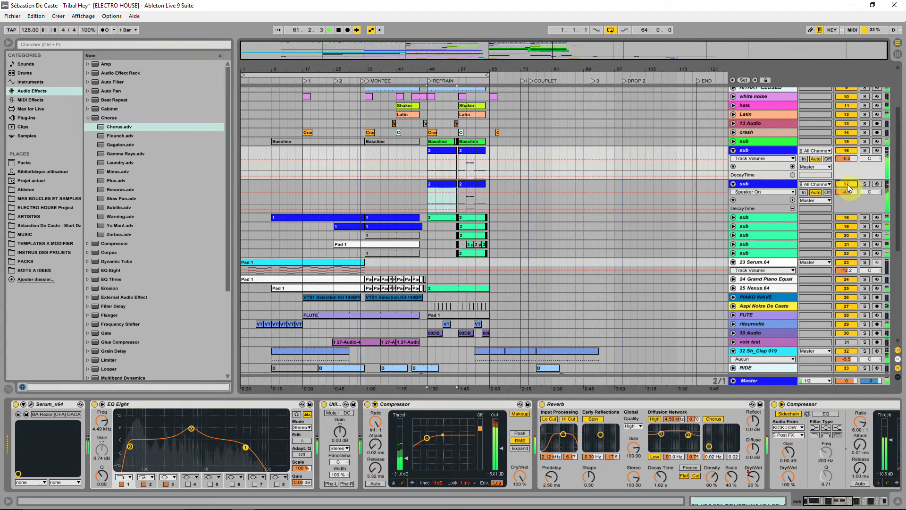
pyautogui.click(865, 184)
pyautogui.click(865, 184)
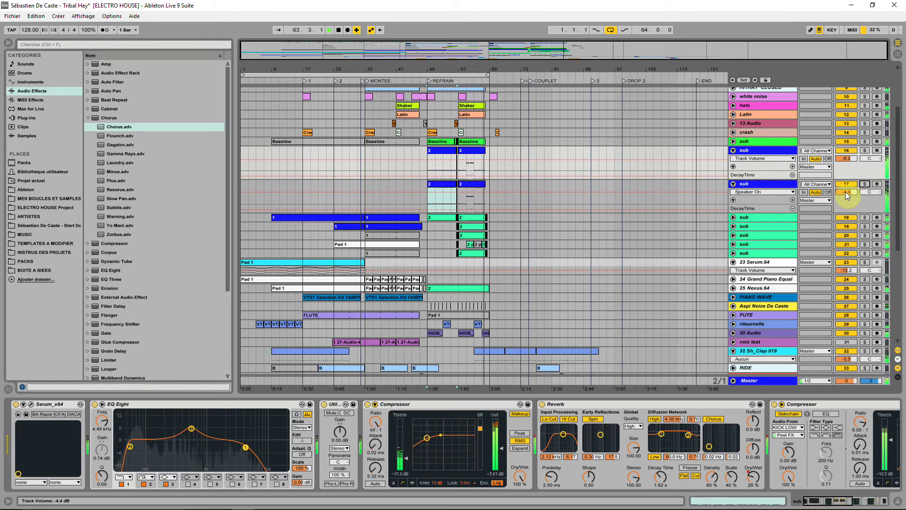
# Set filter 2 in track 17's EQ Eight to about 82 Hz, comparing with the sub tracks muted and filter 3 bypassed
pyautogui.click(757, 185)
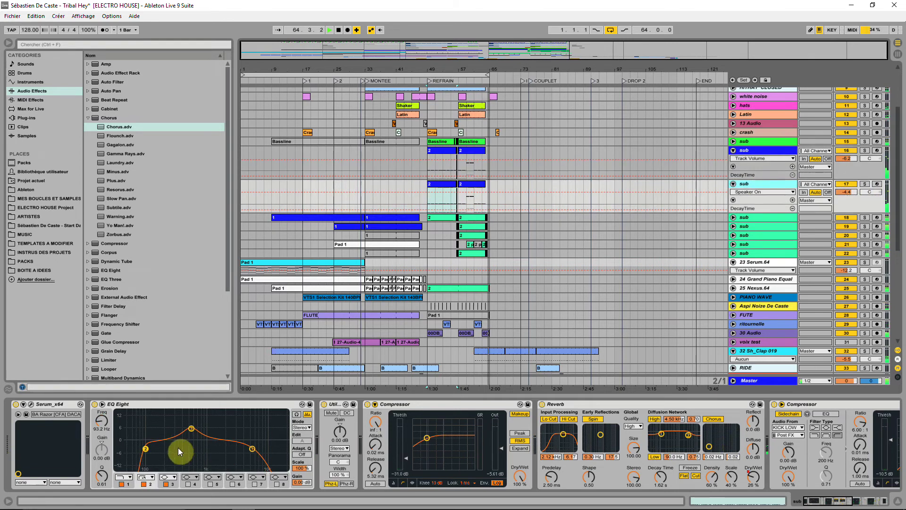
pyautogui.moveTo(145, 449); pyautogui.dragTo(129, 450)
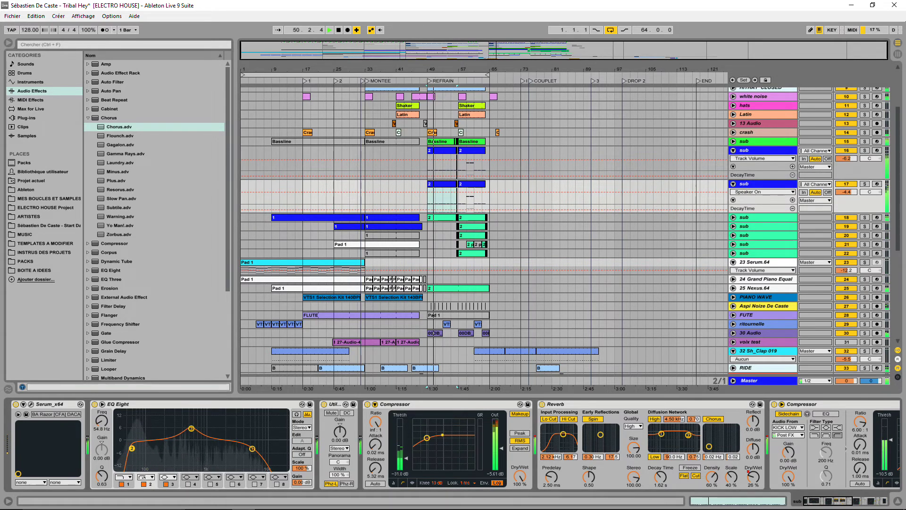
pyautogui.click(852, 184)
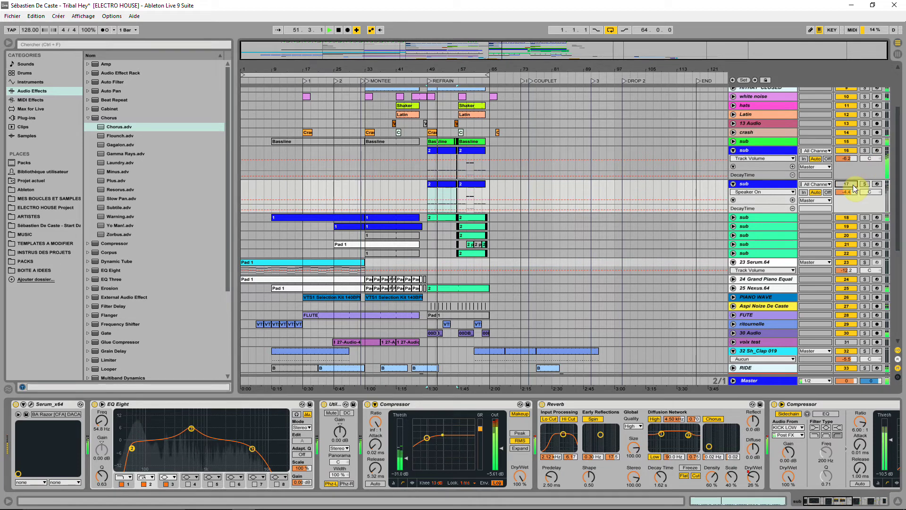
pyautogui.click(847, 150)
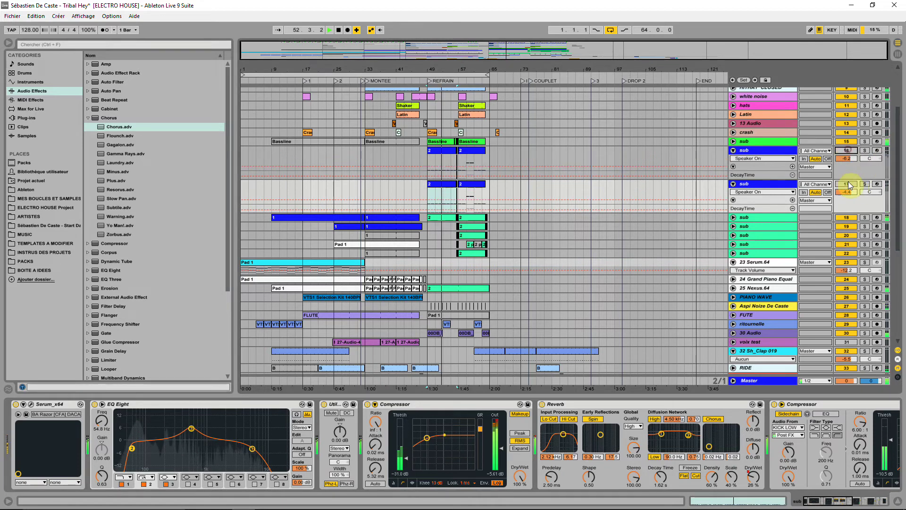
pyautogui.click(848, 184)
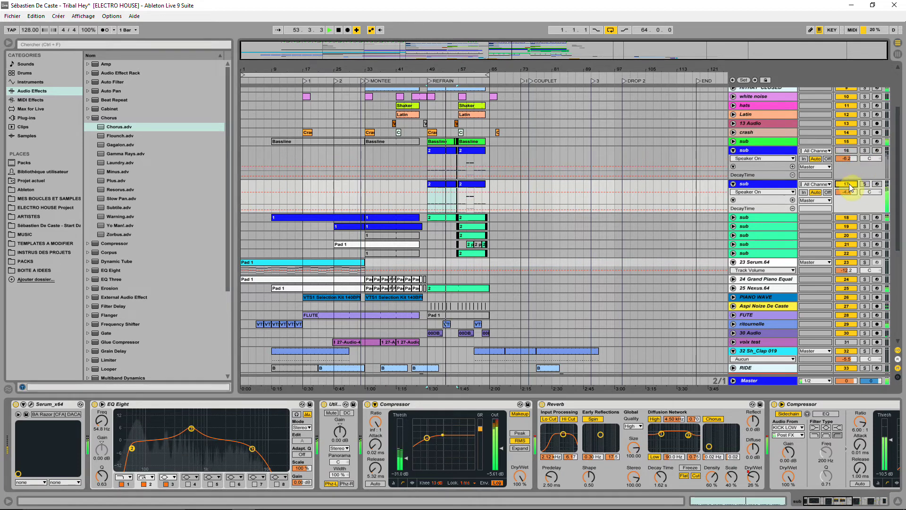
pyautogui.moveTo(102, 474); pyautogui.dragTo(142, 448)
pyautogui.click(164, 483)
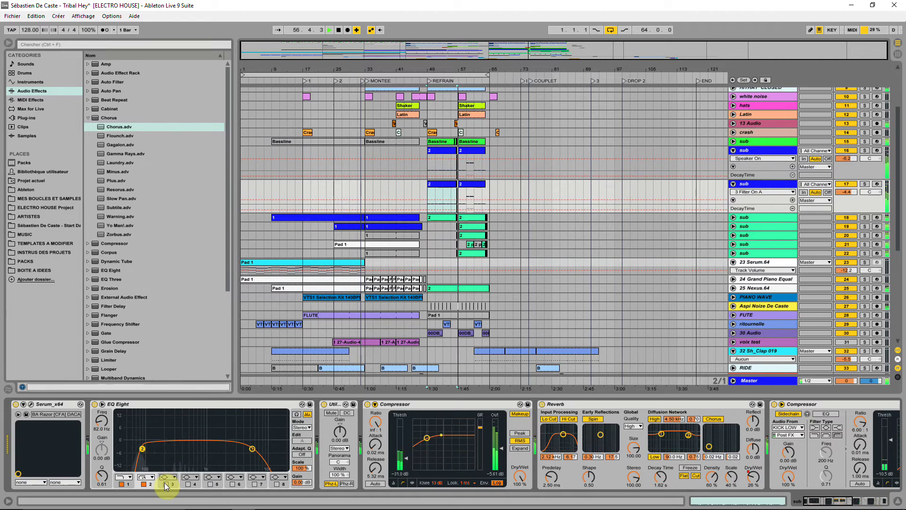
pyautogui.click(165, 482)
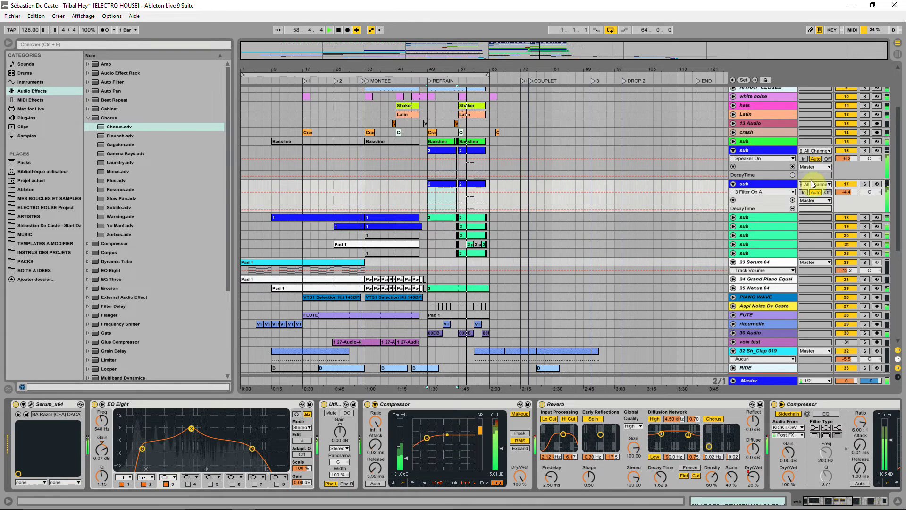
# Split track 17's second refrain clip at bars 59 and 61 and deactivate the isolated two-bar section
pyautogui.moveTo(470, 198); pyautogui.dragTo(474, 204)
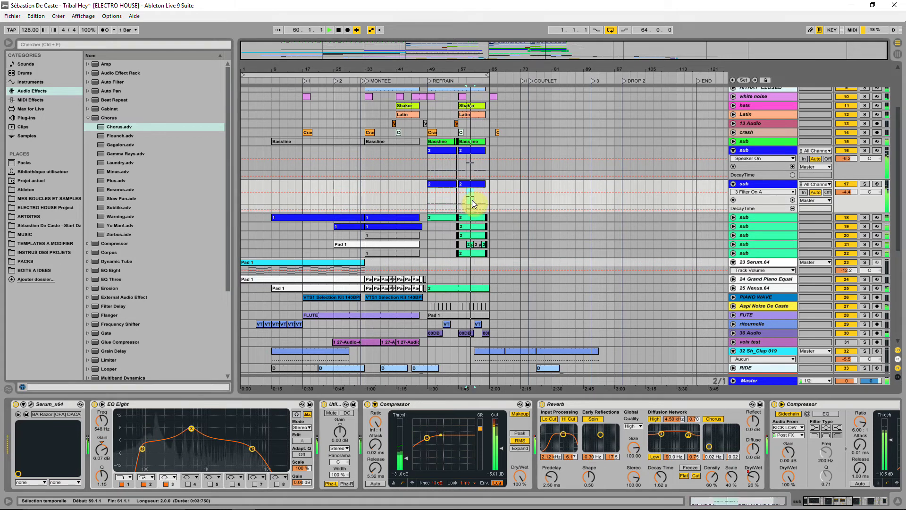
pyautogui.hotkey('ctrl', 'e')
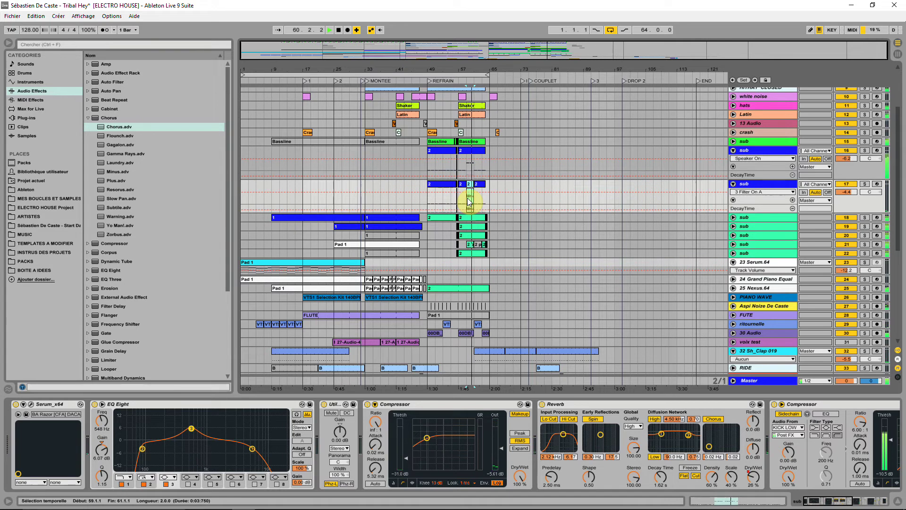
pyautogui.click(469, 202)
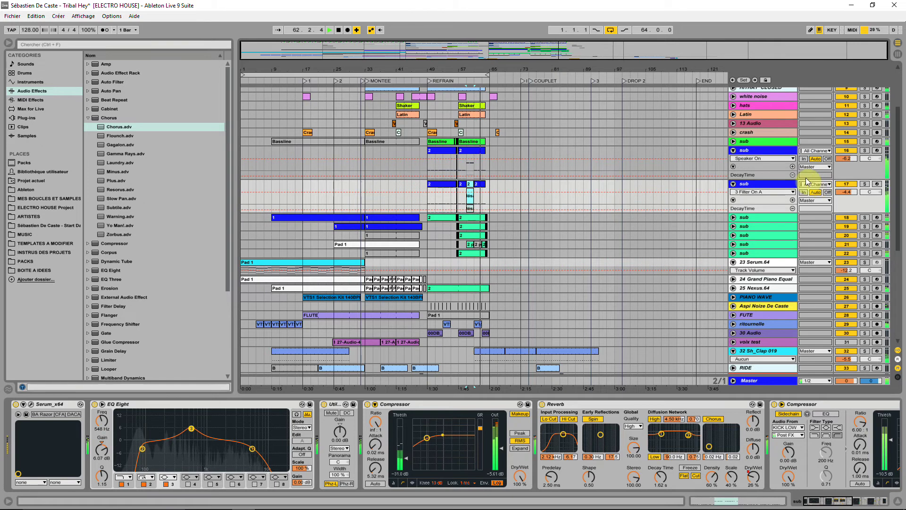
pyautogui.click(439, 182)
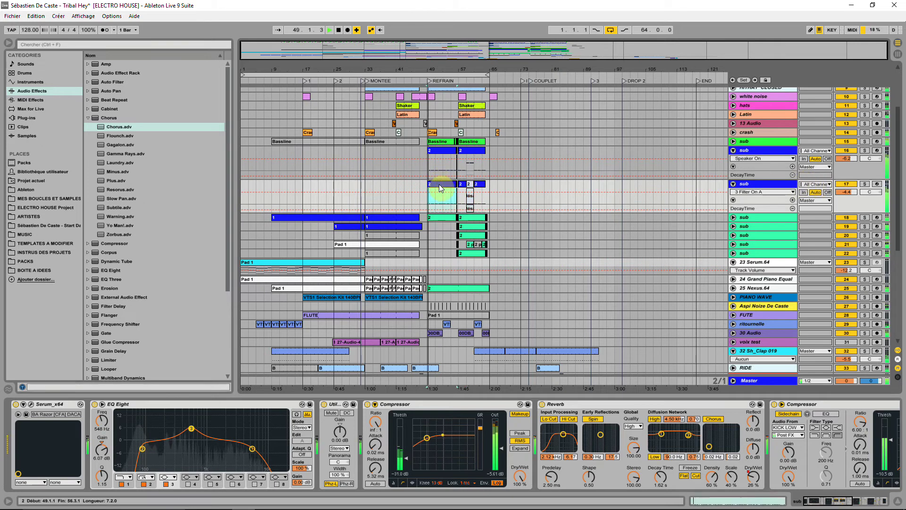
# Mute track 16 to hear sub track 17 separately and raise track 17's volume to -3.4 dB
pyautogui.click(848, 184)
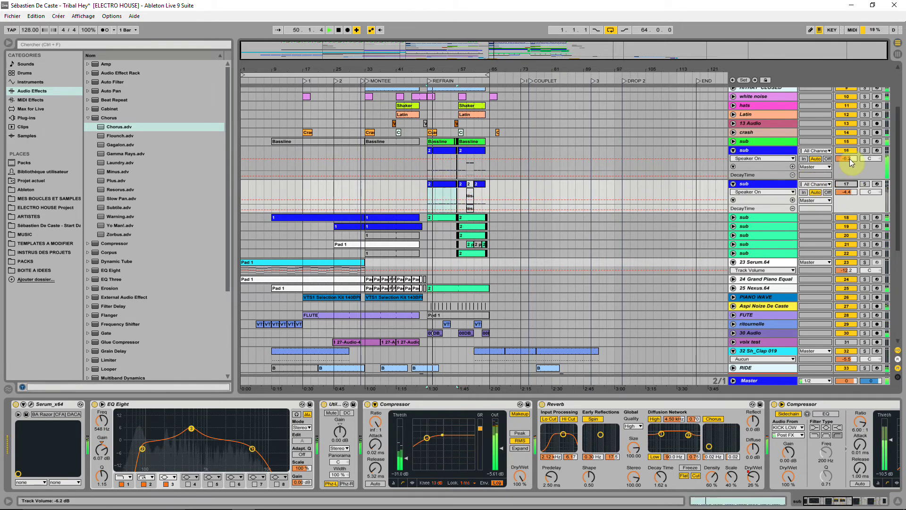
pyautogui.click(848, 151)
pyautogui.click(848, 183)
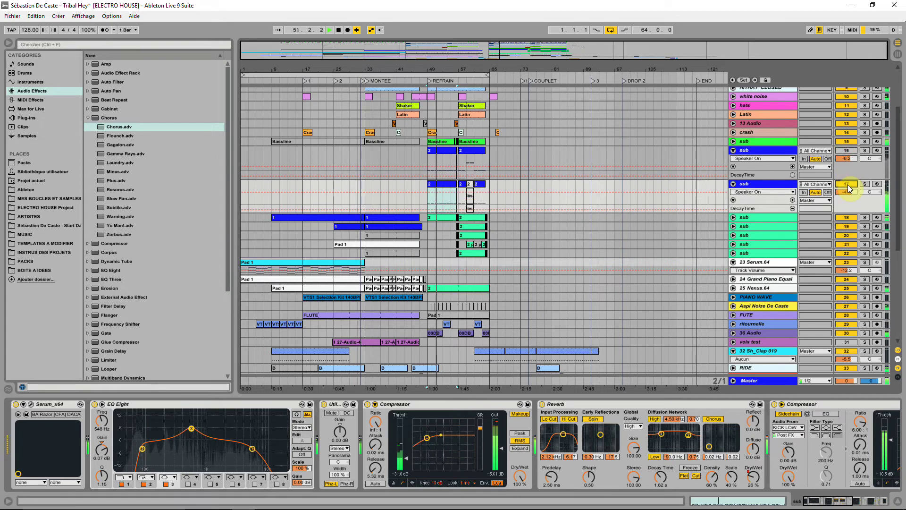
pyautogui.moveTo(847, 192); pyautogui.dragTo(847, 188)
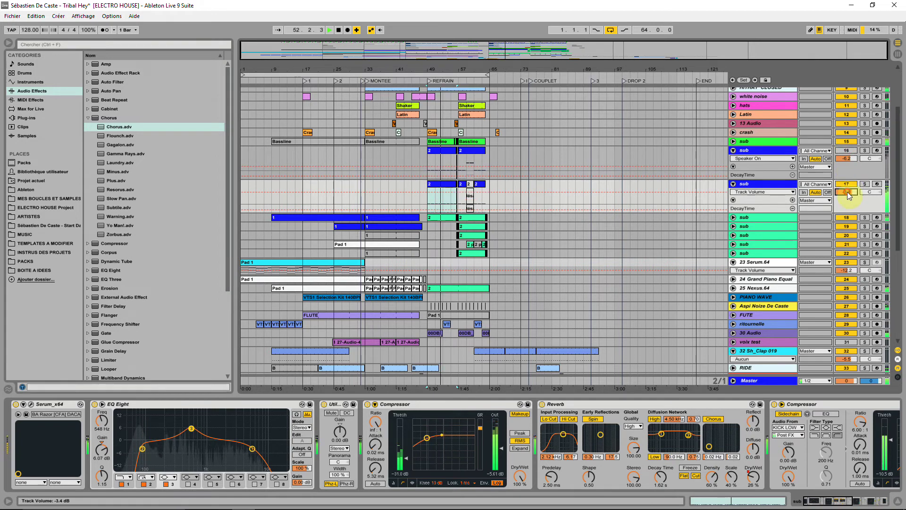
# Compare track 17's sound with its Chorus effect bypassed and enabled
pyautogui.click(802, 500)
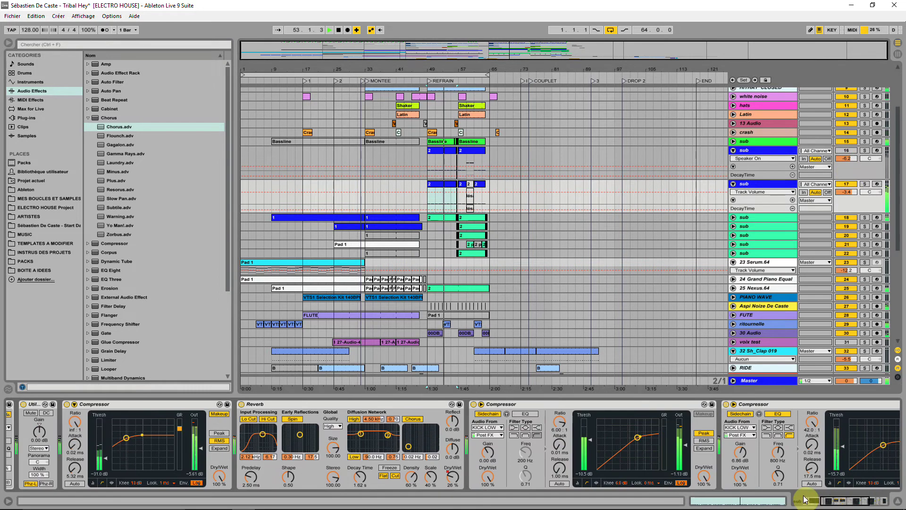
pyautogui.click(834, 503)
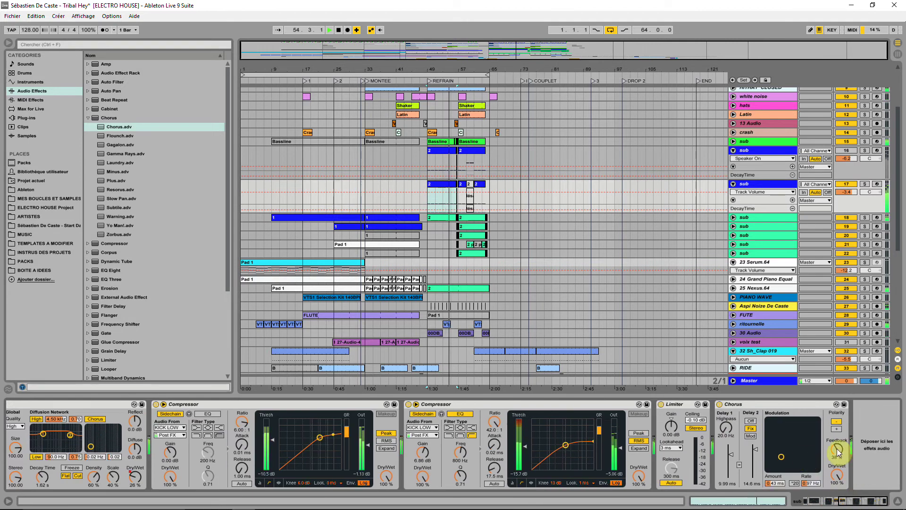
pyautogui.click(719, 404)
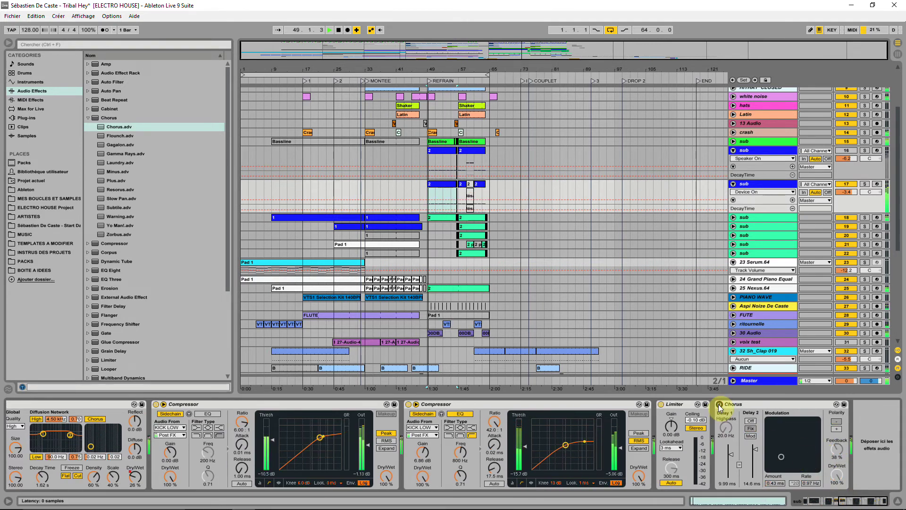
pyautogui.click(719, 404)
pyautogui.hscroll(-10, 249, 486)
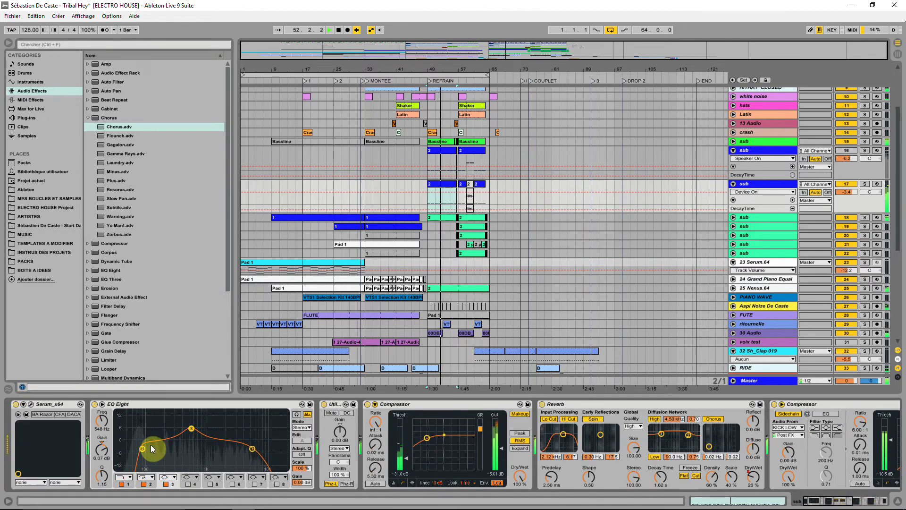
# Reset track 17's Utility gain to 0 dB and compare the sound with EQ Eight bypassed and enabled
pyautogui.moveTo(339, 434); pyautogui.dragTo(338, 410)
pyautogui.press('Delete')
pyautogui.click(94, 404)
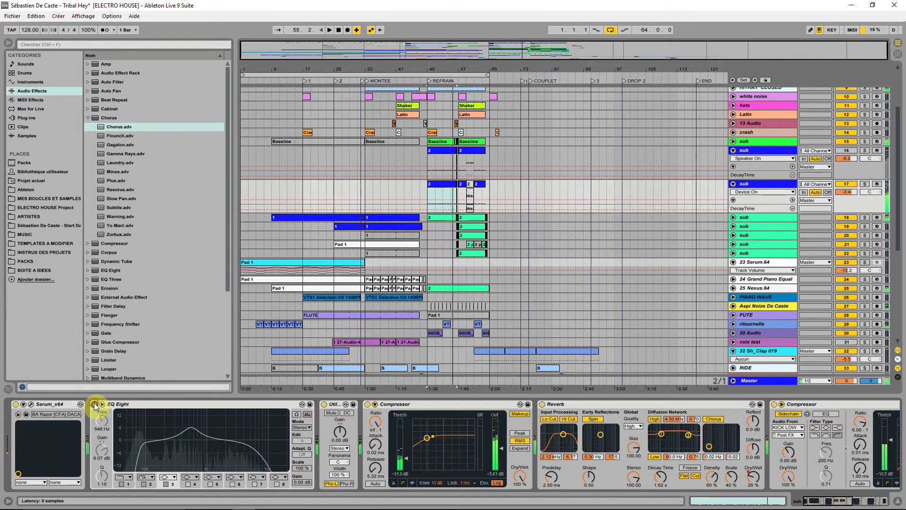
pyautogui.press('space')
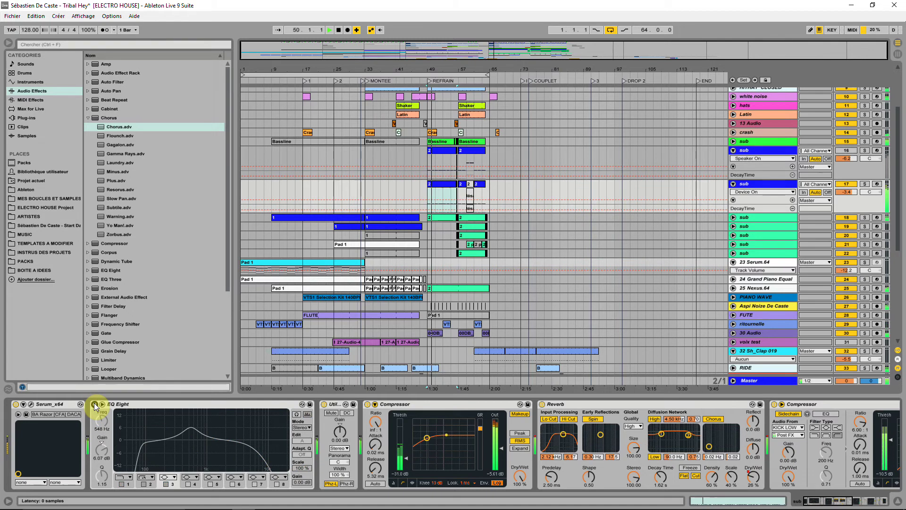
pyautogui.click(94, 404)
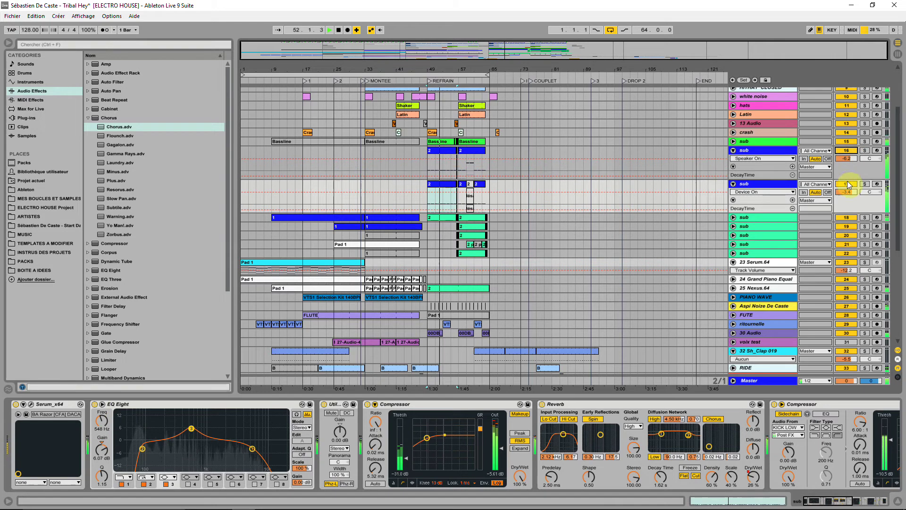
# Lower track 16's volume to -6.8 dB and restart playback from track 17's refrain clip at bar 49
pyautogui.moveTo(850, 163); pyautogui.dragTo(851, 166)
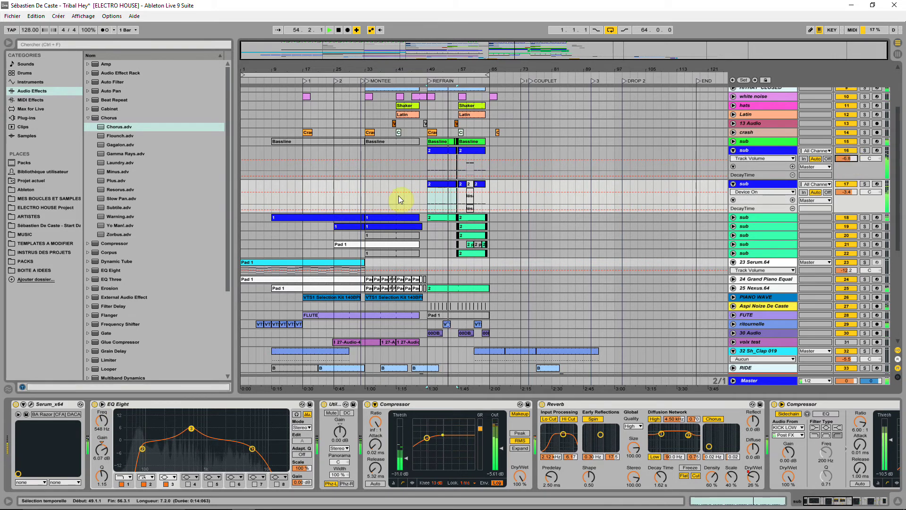
pyautogui.click(396, 207)
pyautogui.press('space')
pyautogui.press('space')
pyautogui.click(441, 193)
pyautogui.press('space')
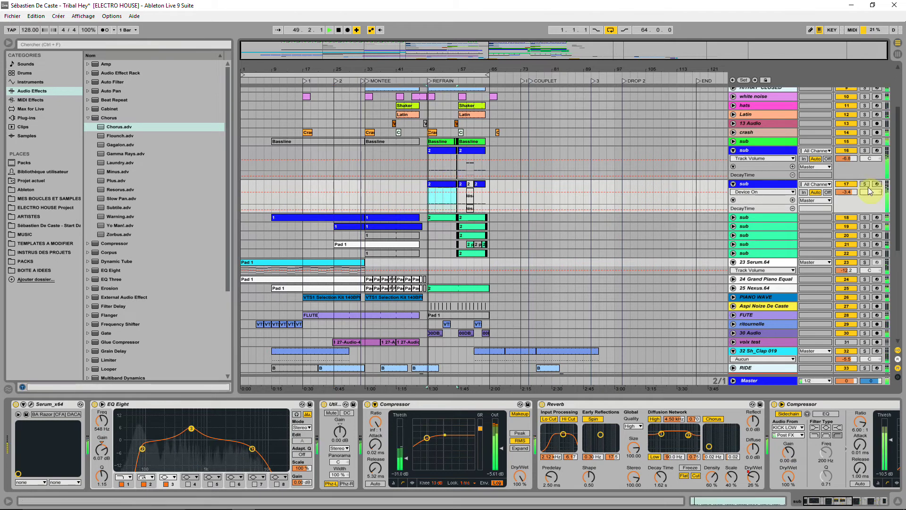
# Save the set and lower track 17's volume to -6.8 dB, leaving both blue sub tracks folded
pyautogui.click(733, 150)
pyautogui.click(733, 160)
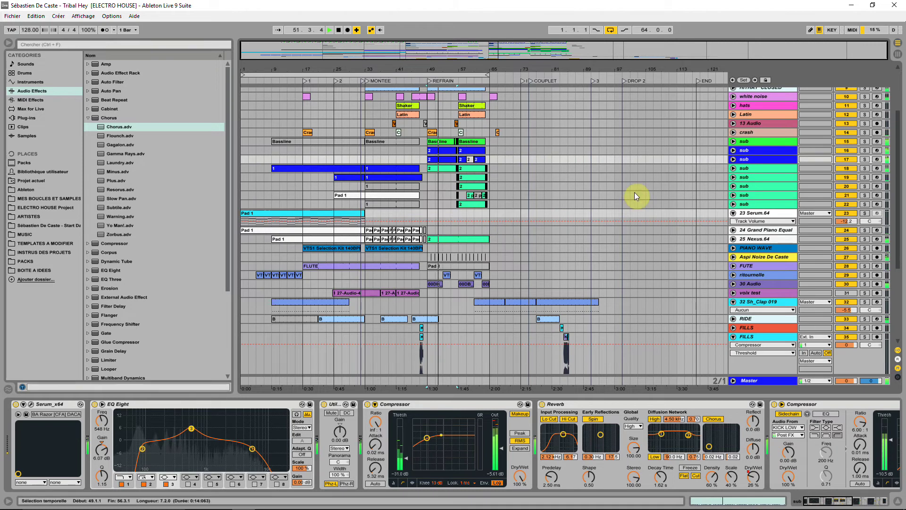
pyautogui.click(733, 160)
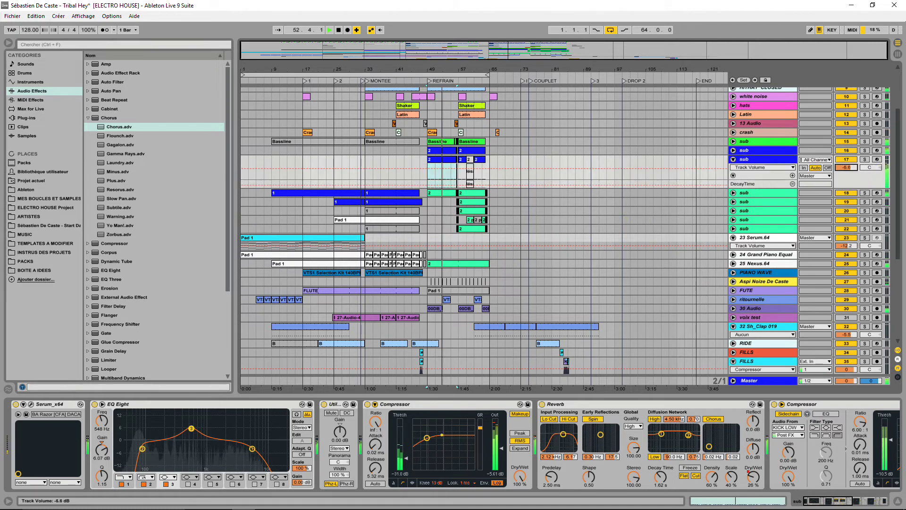
pyautogui.click(733, 159)
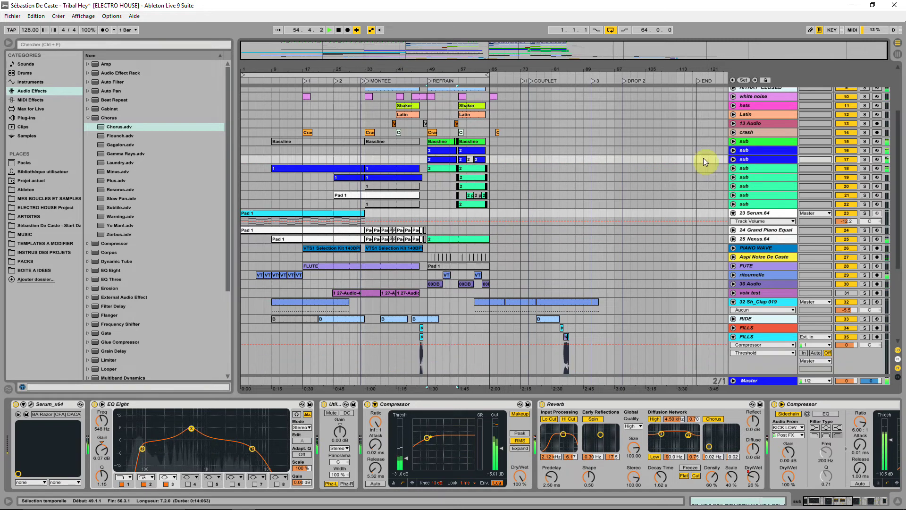
# Rename track 17 as subBASS CHORUS
pyautogui.rightClick(755, 159)
pyautogui.click(773, 195)
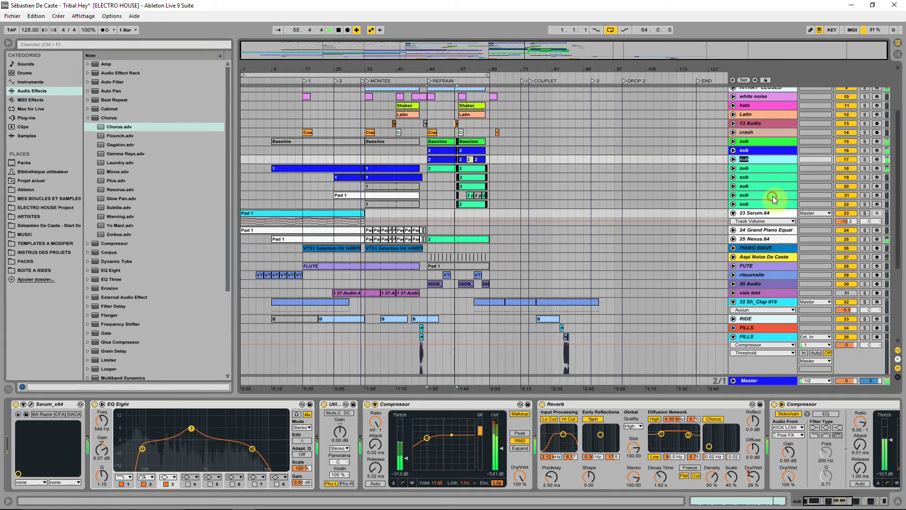
pyautogui.press('Right')
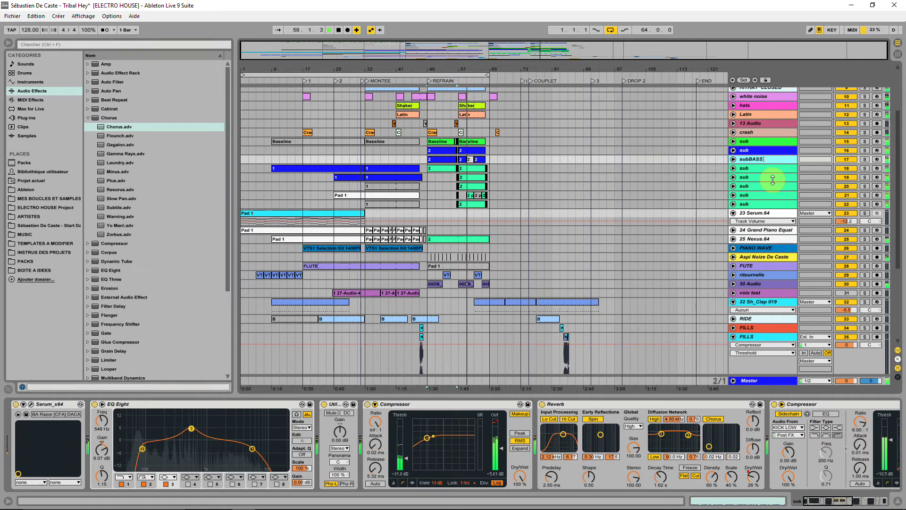
pyautogui.write('CHORUS')
pyautogui.press('Return')
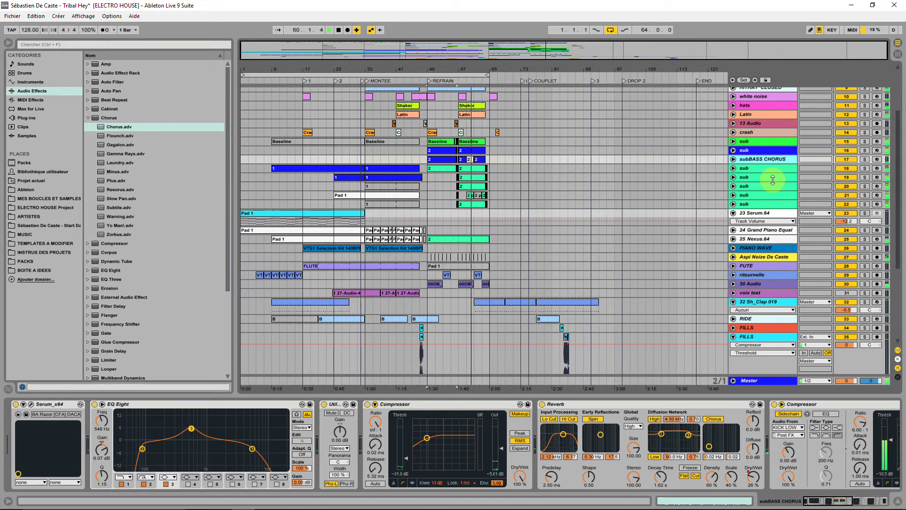
# Rename track 16 as subBASS
pyautogui.rightClick(761, 151)
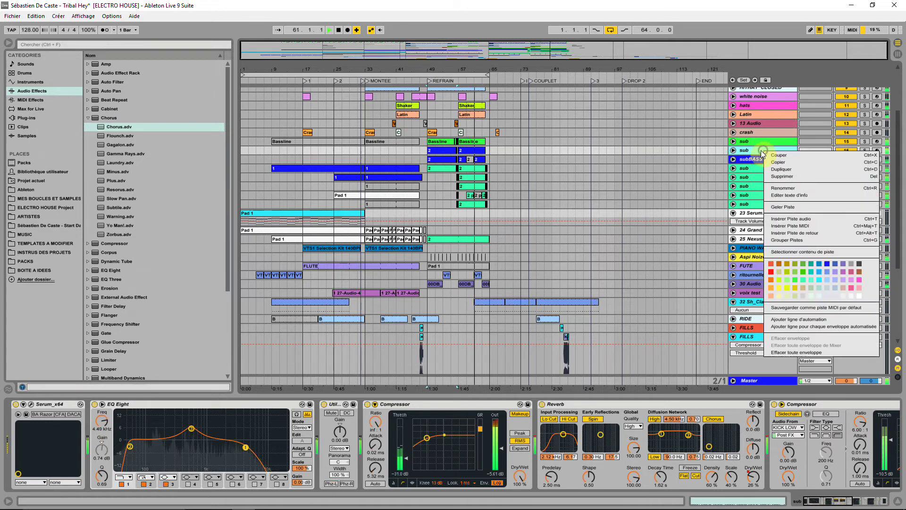
pyautogui.click(801, 187)
pyautogui.write('subBASS')
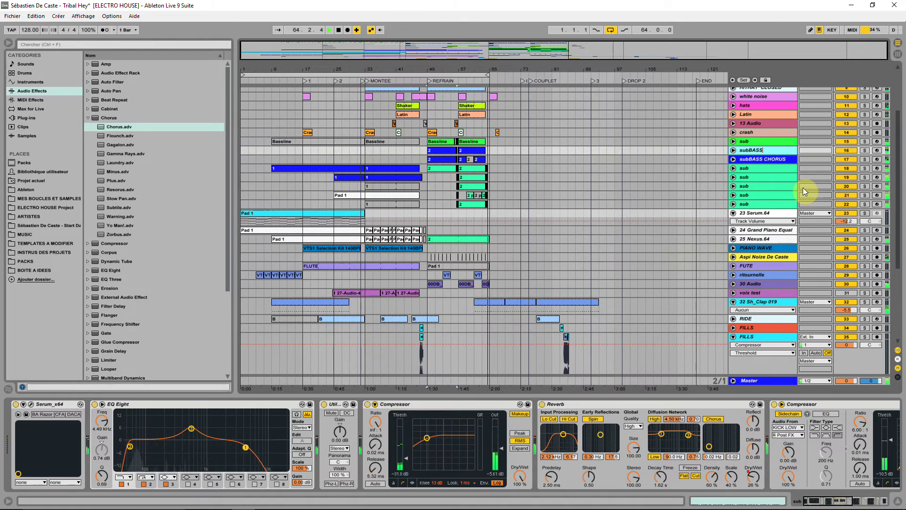
pyautogui.press('Return')
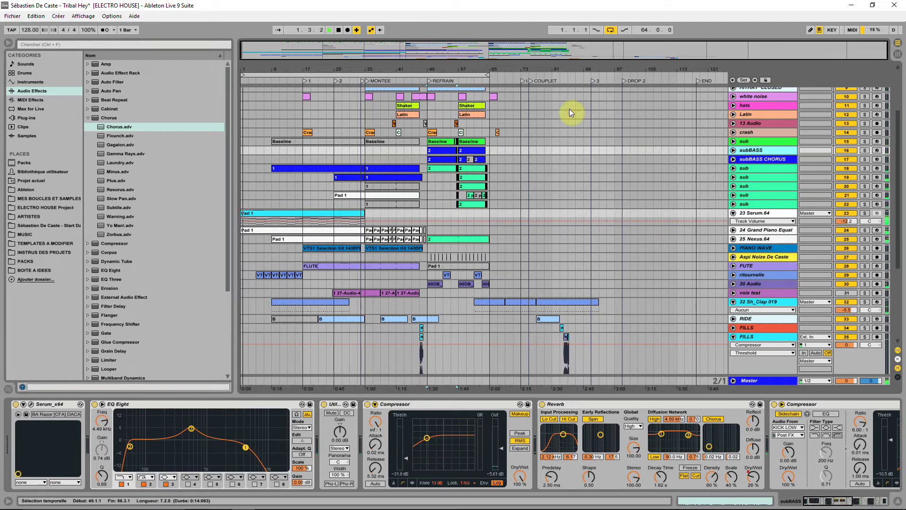
# Try extending the arrangement loop to 68 bars and return its length to 64 bars
pyautogui.click(475, 335)
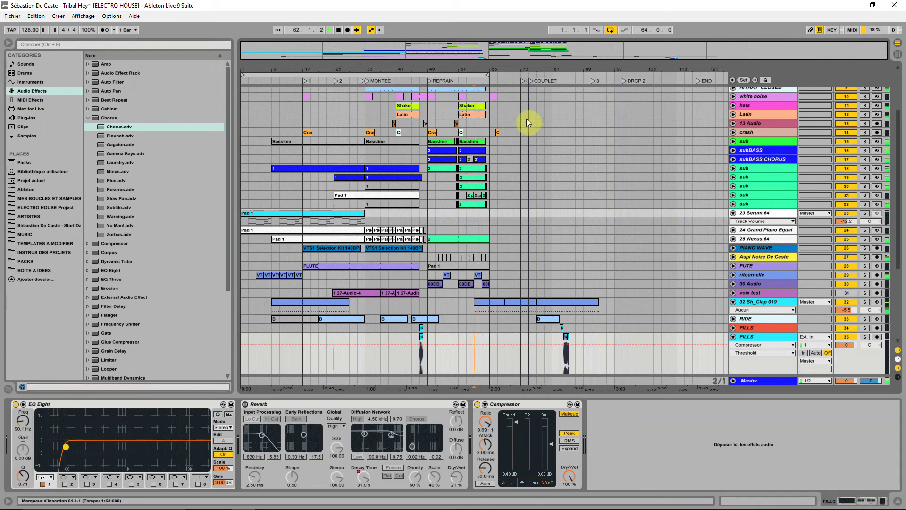
pyautogui.moveTo(486, 75); pyautogui.dragTo(502, 76)
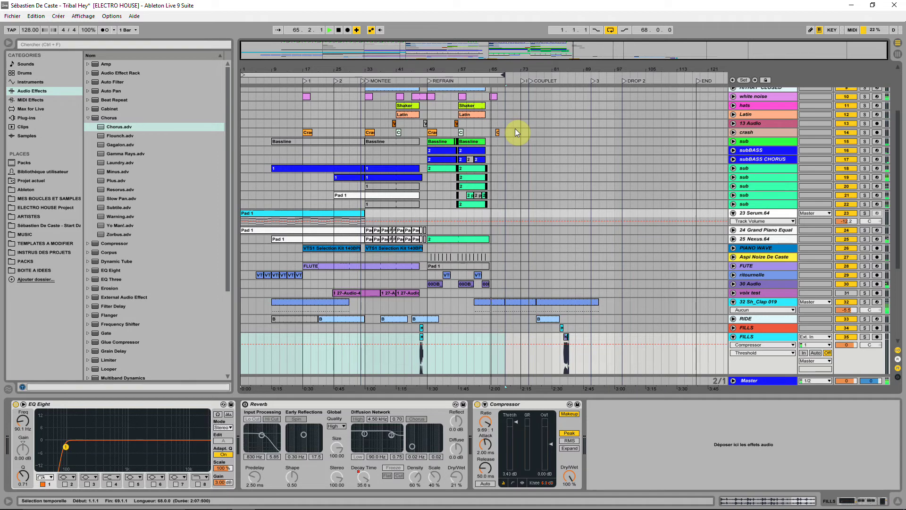
pyautogui.moveTo(503, 75); pyautogui.dragTo(489, 75)
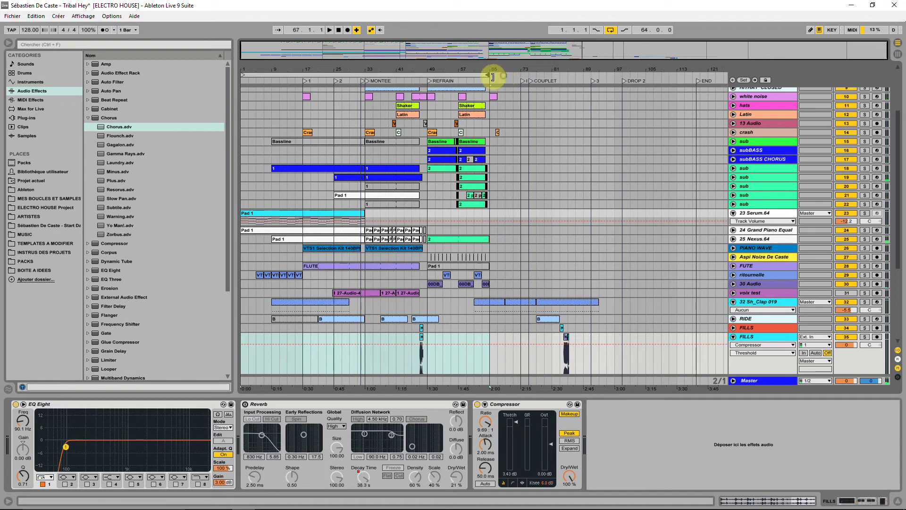
# Play the arrangement from track 18's clip at bar 9, and again from the FILLS A METTRE marker at bar 32
pyautogui.click(434, 166)
pyautogui.click(315, 139)
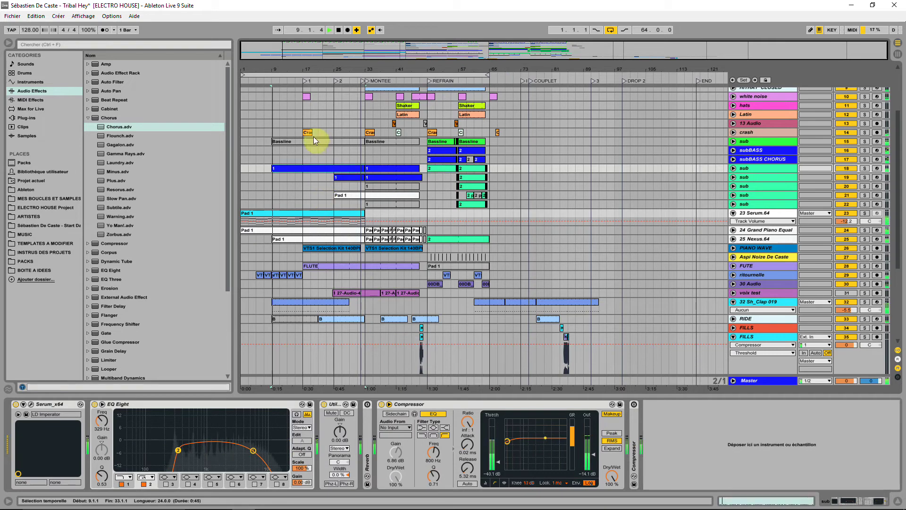
pyautogui.scroll(5, 314, 132)
pyautogui.moveTo(371, 72); pyautogui.dragTo(361, 83)
pyautogui.click(361, 81)
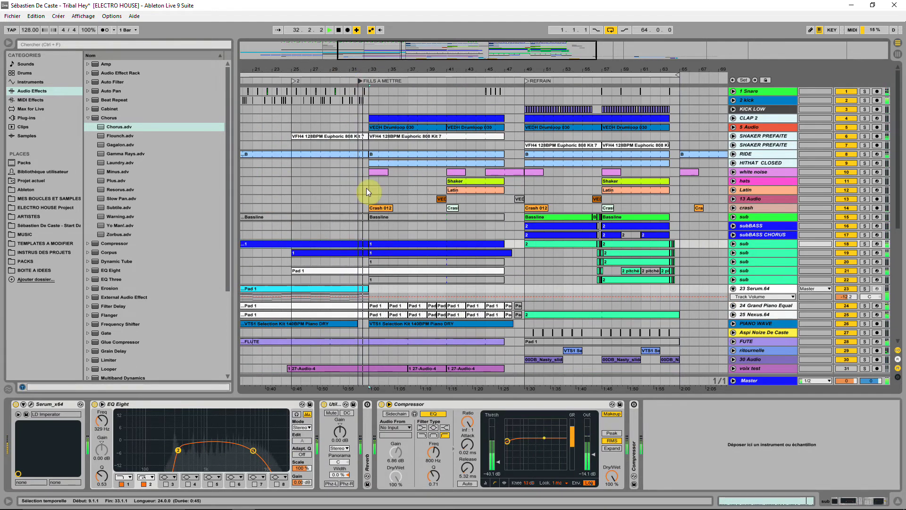
# Copy the KJ_150_White_Pearl_kit_4bar1 fill clip from bar 47 to bar 32 on FILLS track 34
pyautogui.scroll(-3, 377, 186)
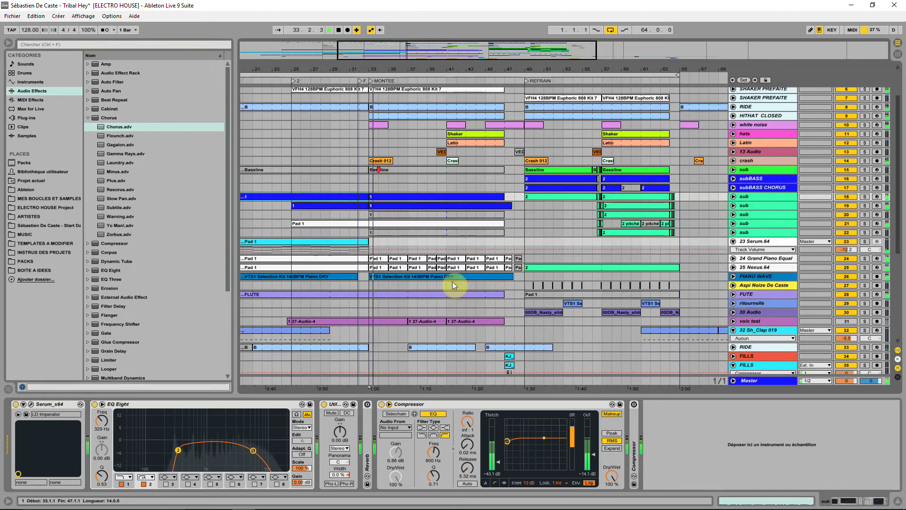
pyautogui.click(517, 358)
pyautogui.click(368, 358)
pyautogui.moveTo(368, 357); pyautogui.dragTo(365, 357)
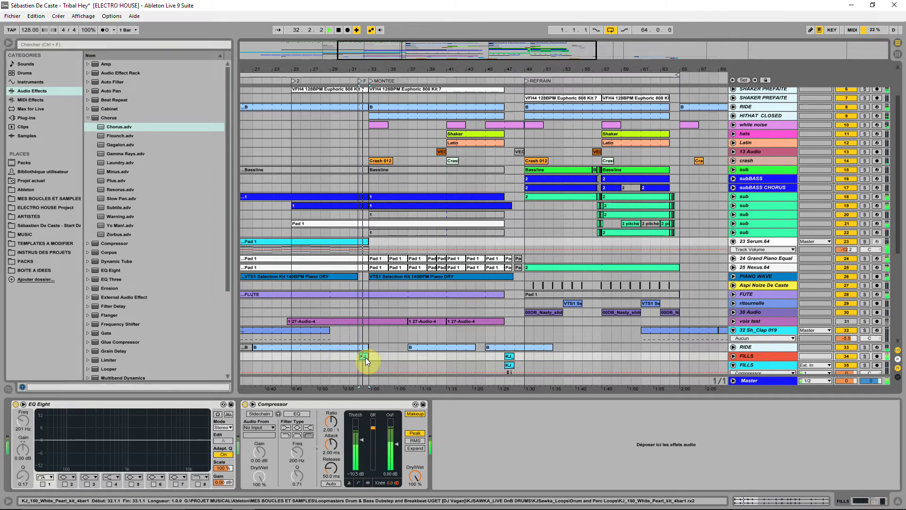
# Open the copied fill clip at bar 32 and locate its source sample in the KJSawka Drum and Perc Loops folder
pyautogui.scroll(-2, 365, 357)
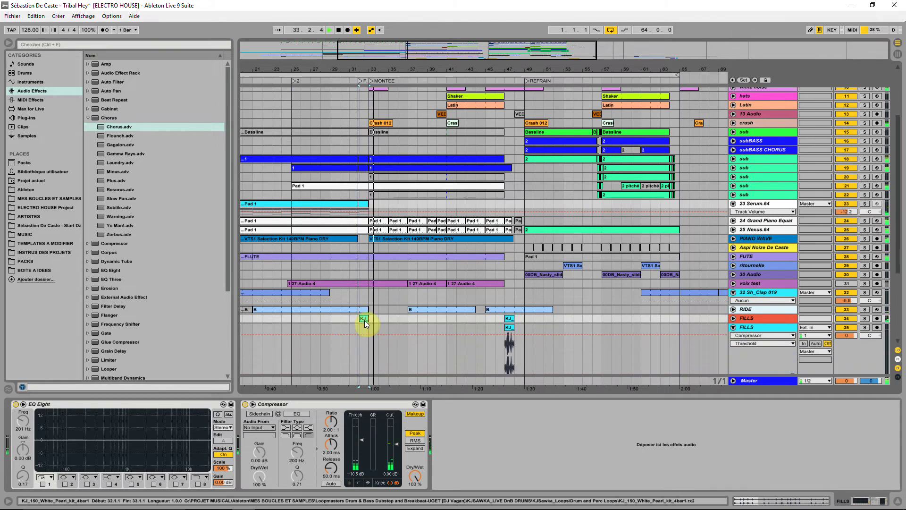
pyautogui.doubleClick(364, 320)
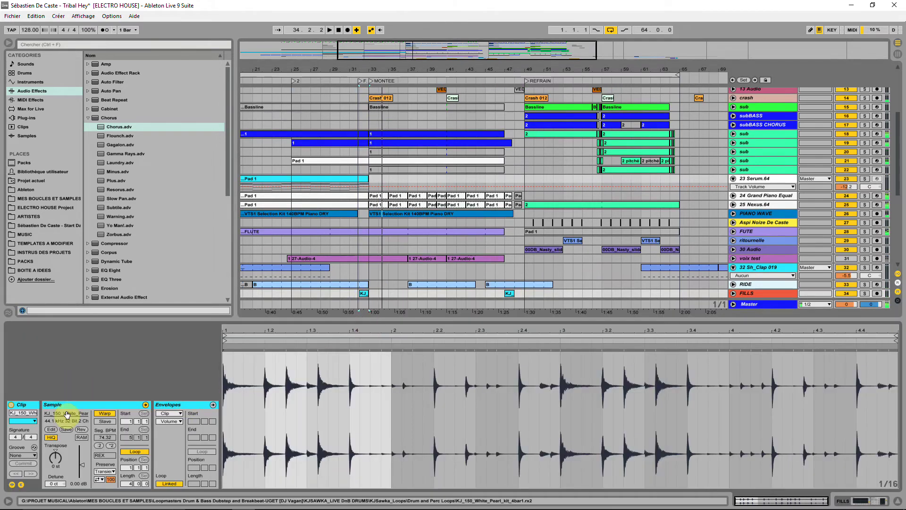
pyautogui.click(142, 280)
pyautogui.scroll(-2, 153, 284)
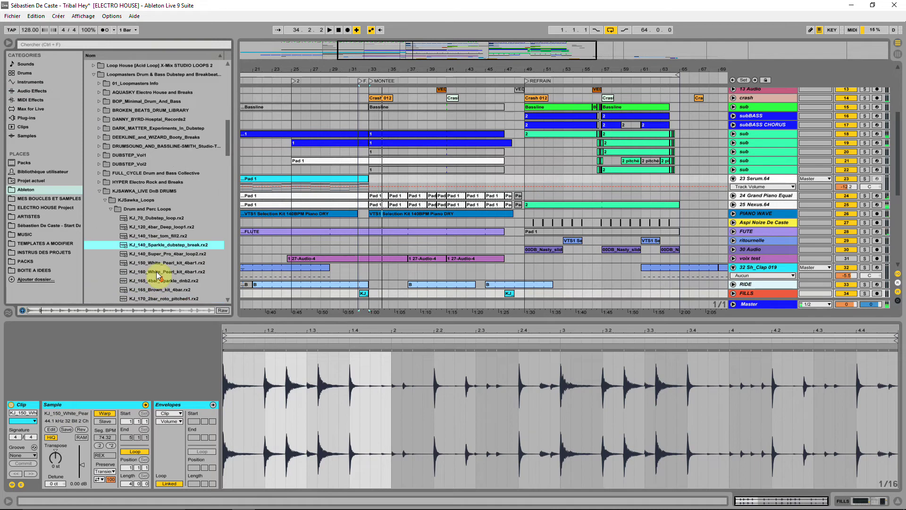
# Audition the KJ_165_4bar_Sparkle_dnb2 and KJ_170_Tama_Room_kit_2bar5 loops and delete the copied fill clip at bar 32
pyautogui.click(168, 281)
pyautogui.scroll(-3, 172, 269)
pyautogui.click(178, 262)
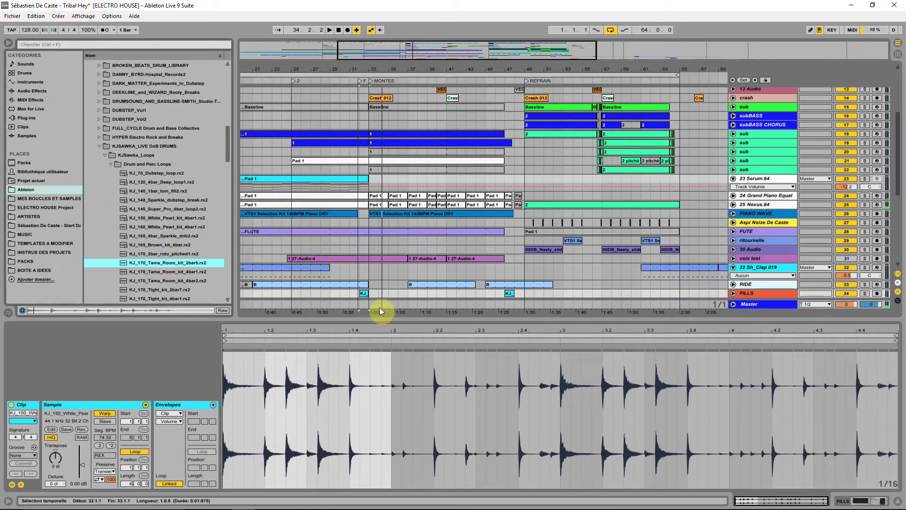
pyautogui.press('Delete')
# Audition further drum loops in the Drum and Perc Loops folder, including KJ_175_8bar_roto_loop2
pyautogui.click(184, 272)
pyautogui.click(178, 281)
pyautogui.click(176, 297)
pyautogui.scroll(-5, 177, 290)
pyautogui.click(172, 218)
pyautogui.click(171, 253)
pyautogui.click(172, 244)
pyautogui.click(173, 235)
pyautogui.click(174, 280)
pyautogui.click(174, 217)
pyautogui.click(174, 236)
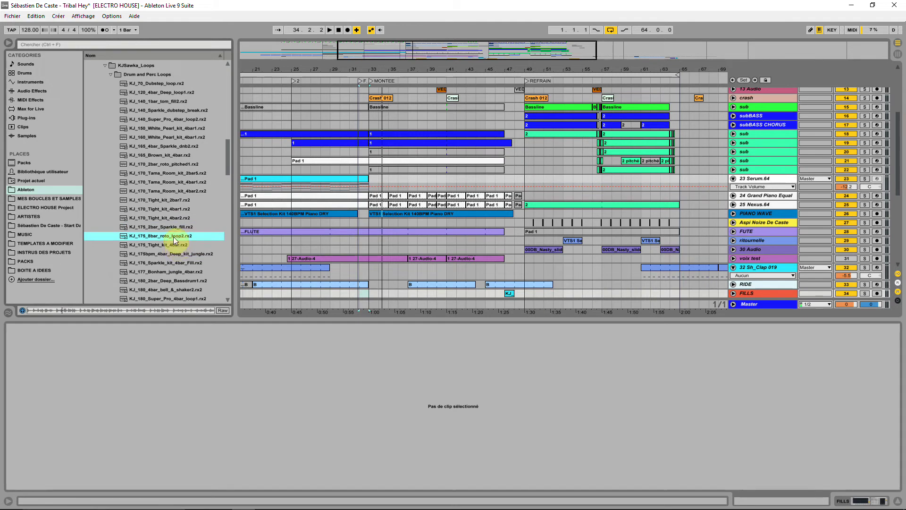
pyautogui.scroll(-1, 199, 228)
pyautogui.scroll(-5, 434, 226)
# Place KJ_175_8bar_roto_loop2 at bar 32 on FILLS track 35 and play it with the track soloed
pyautogui.moveTo(156, 229); pyautogui.dragTo(373, 255)
pyautogui.moveTo(367, 70); pyautogui.dragTo(367, 127)
pyautogui.press('space')
pyautogui.click(867, 256)
pyautogui.press('space')
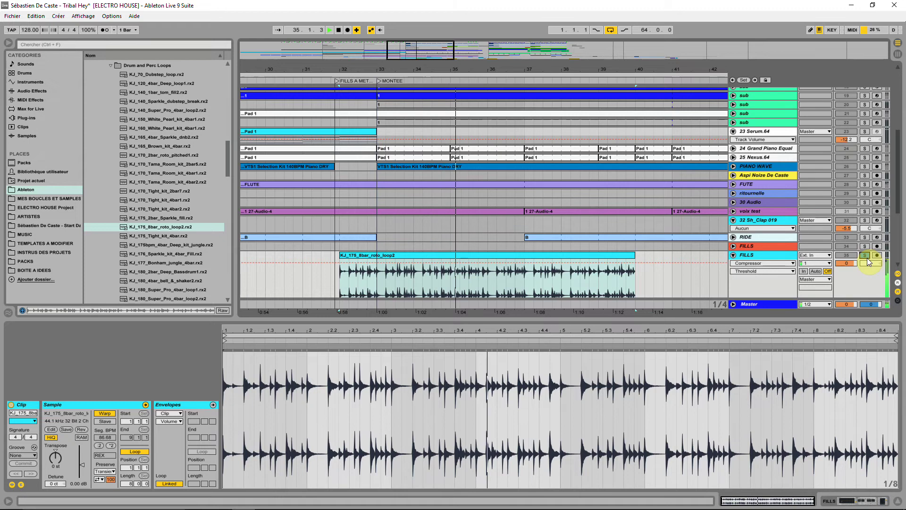
pyautogui.press('space')
# Replay the new drum loop from the FILLS A METTRE marker at bar 32
pyautogui.moveTo(641, 69); pyautogui.dragTo(529, 61)
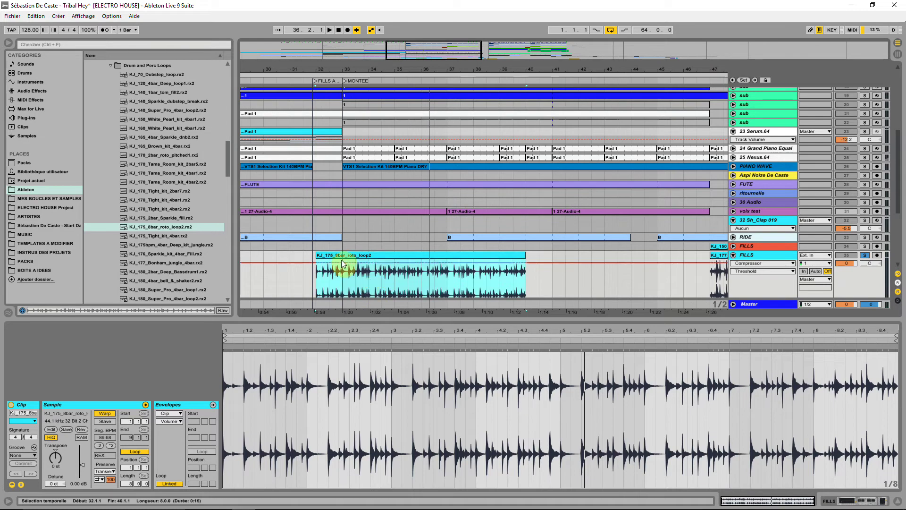
pyautogui.press('space')
pyautogui.click(315, 80)
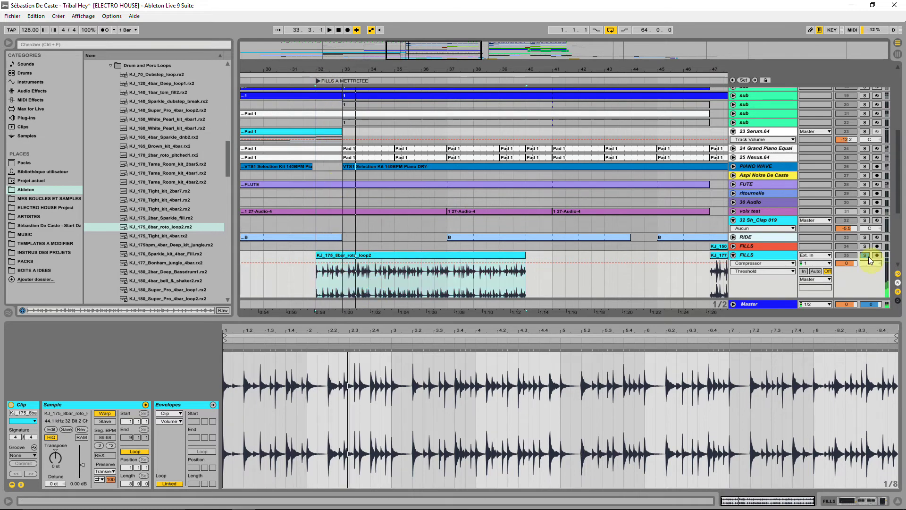
# Bypass EQ Eight on FILLS track 35 and lower its Compressor threshold to -12.7 dB
pyautogui.click(743, 256)
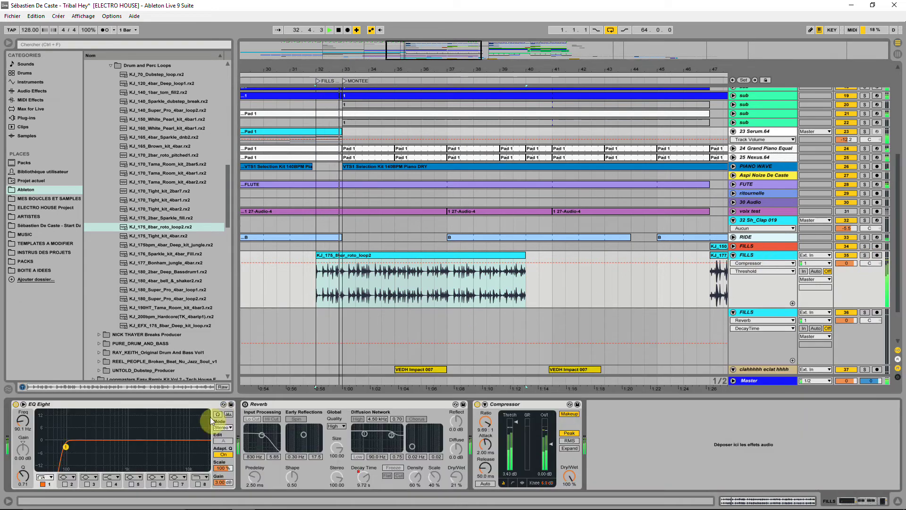
pyautogui.click(15, 404)
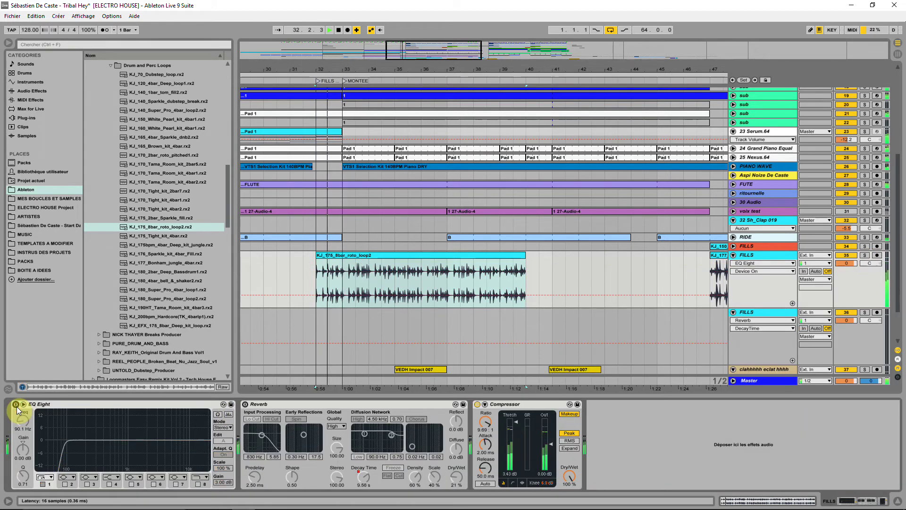
pyautogui.moveTo(516, 422); pyautogui.dragTo(516, 442)
pyautogui.press('space')
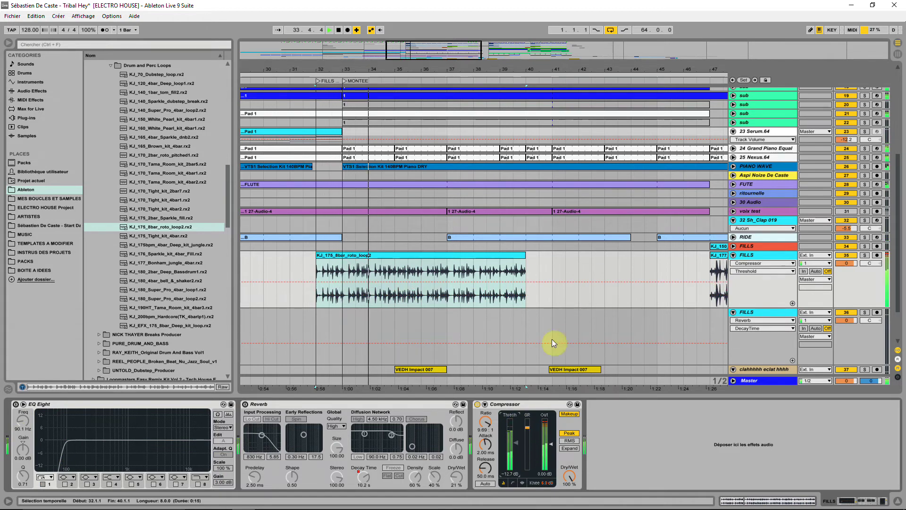
# Lower track 35's volume to -3.1 dB while soloed, and compare the full mix with the track muted and active
pyautogui.moveTo(592, 69); pyautogui.dragTo(593, 47)
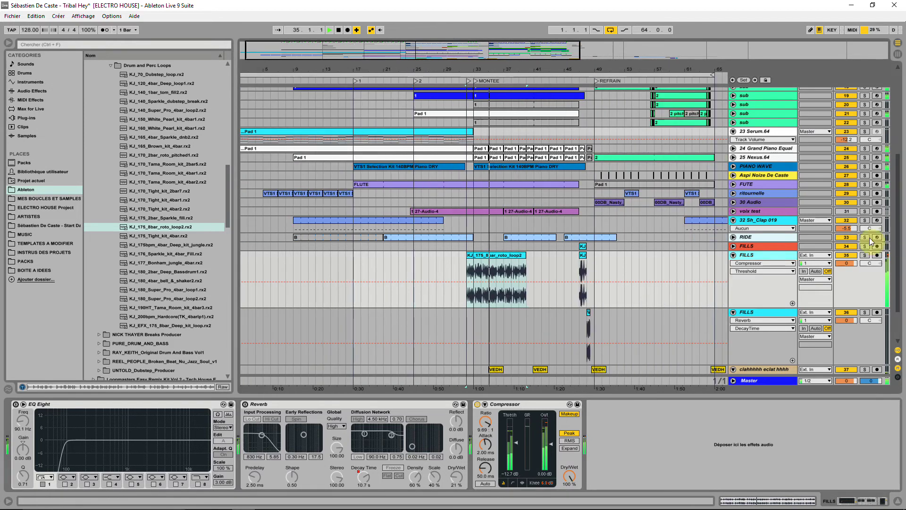
pyautogui.click(864, 254)
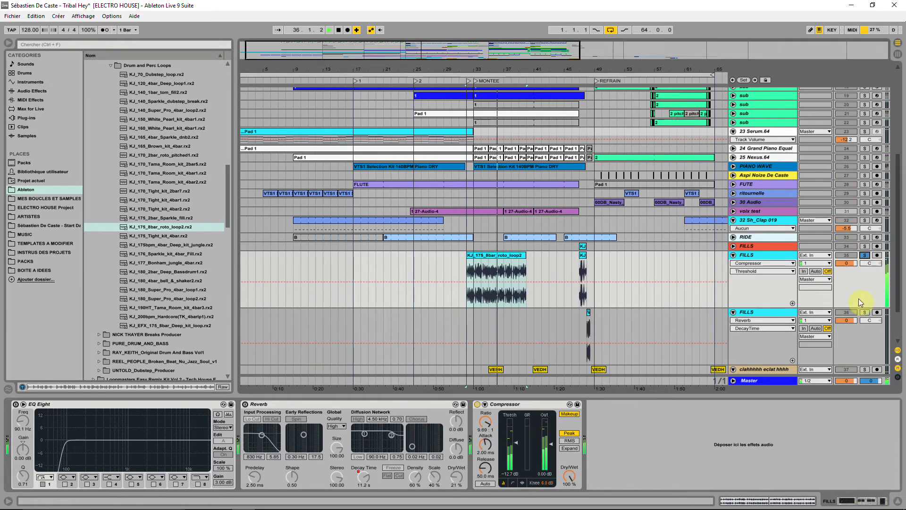
pyautogui.moveTo(848, 263); pyautogui.dragTo(848, 268)
pyautogui.click(864, 255)
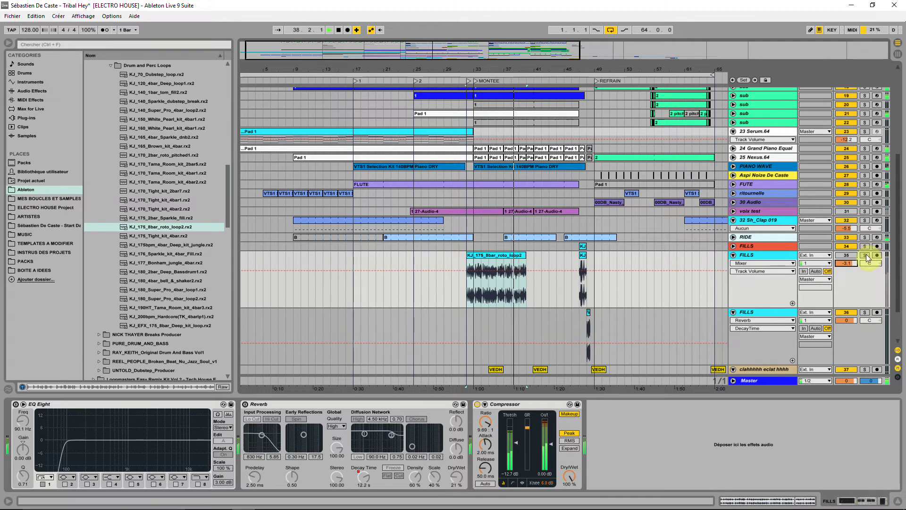
pyautogui.click(847, 255)
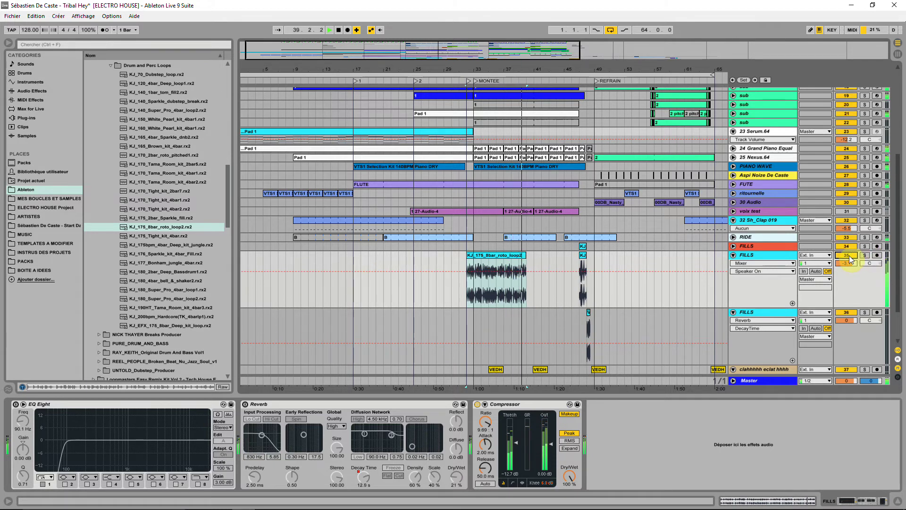
pyautogui.click(849, 257)
# Move the KJ_175_8bar_roto_loop2 clip to start at bar 39 and check track 35's contribution before the refrain
pyautogui.moveTo(593, 69); pyautogui.dragTo(459, 102)
pyautogui.moveTo(304, 256); pyautogui.dragTo(406, 271)
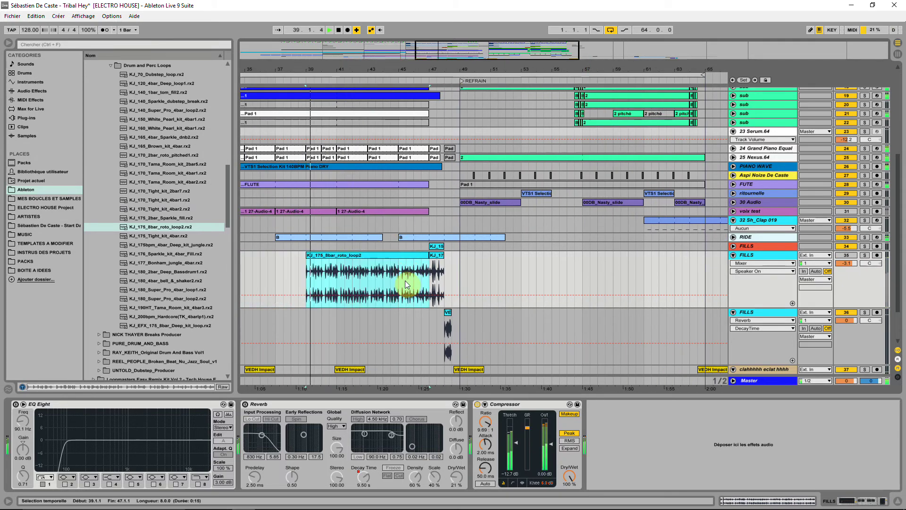
pyautogui.click(403, 284)
pyautogui.click(846, 256)
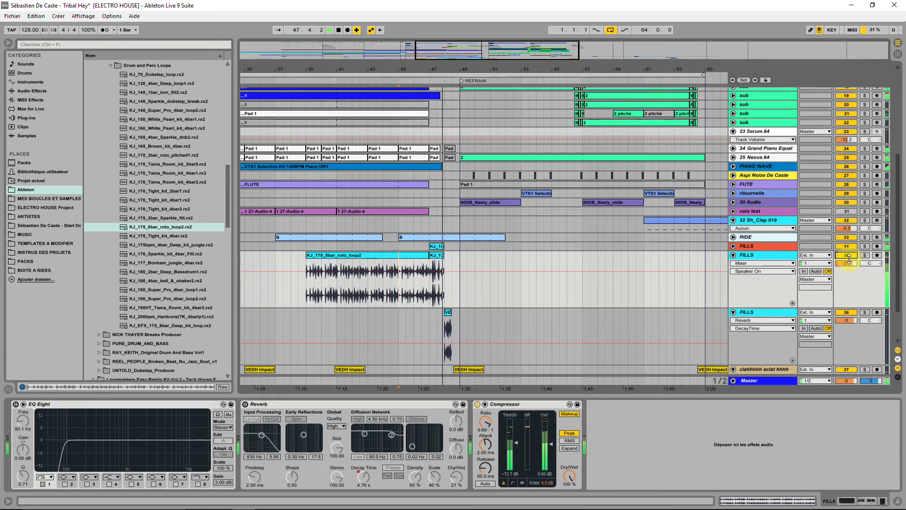
# Delete the KJ_177_Bonham_jungle_4bar clip at bar 47 on track 35 and place the insertion marker at bar 45
pyautogui.click(438, 255)
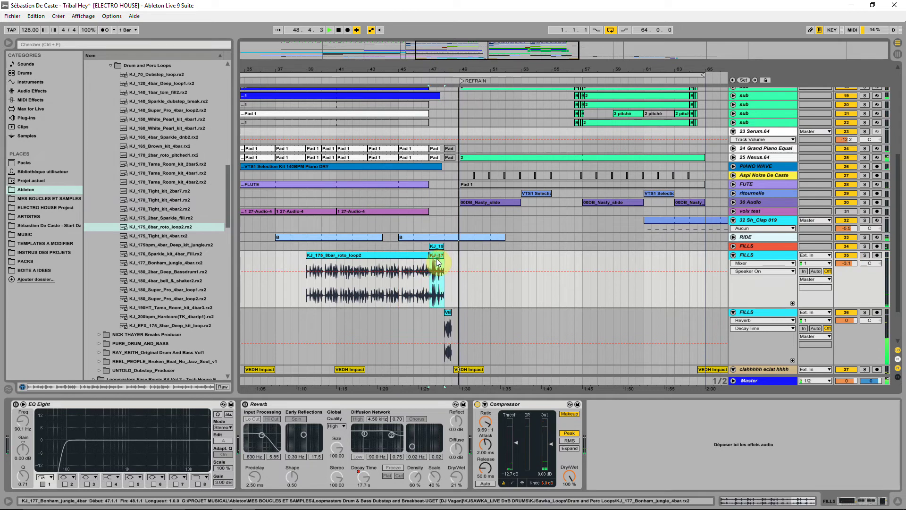
pyautogui.press('Delete')
pyautogui.click(410, 295)
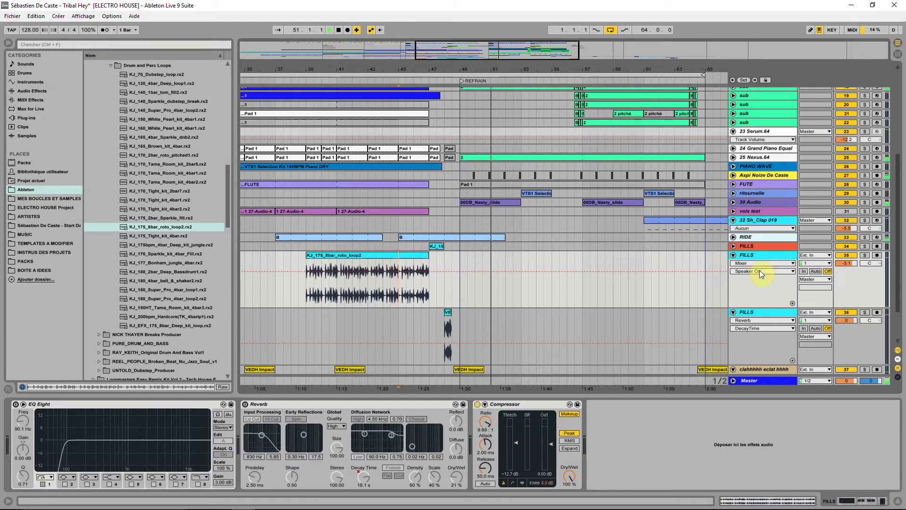
# Set the Aspi Noize De Caste track's volume to -2.4 dB and leave the track folded
pyautogui.click(733, 176)
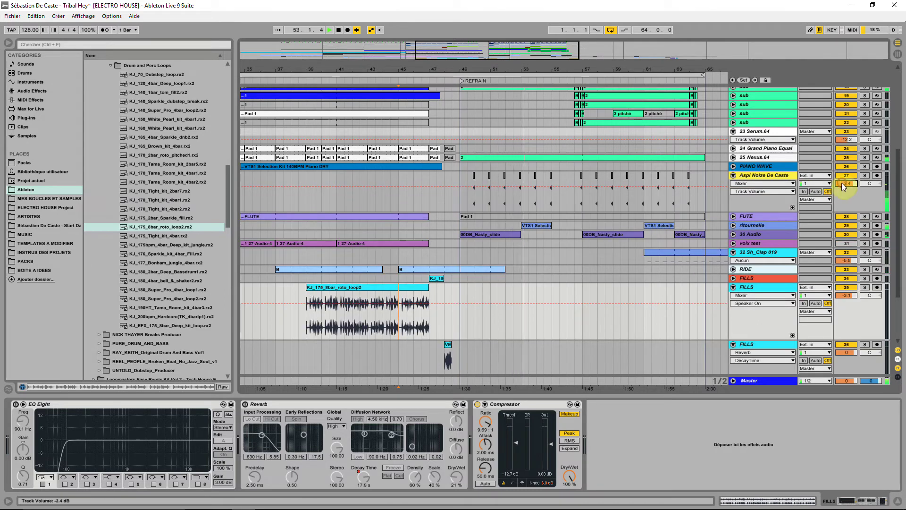
pyautogui.click(733, 175)
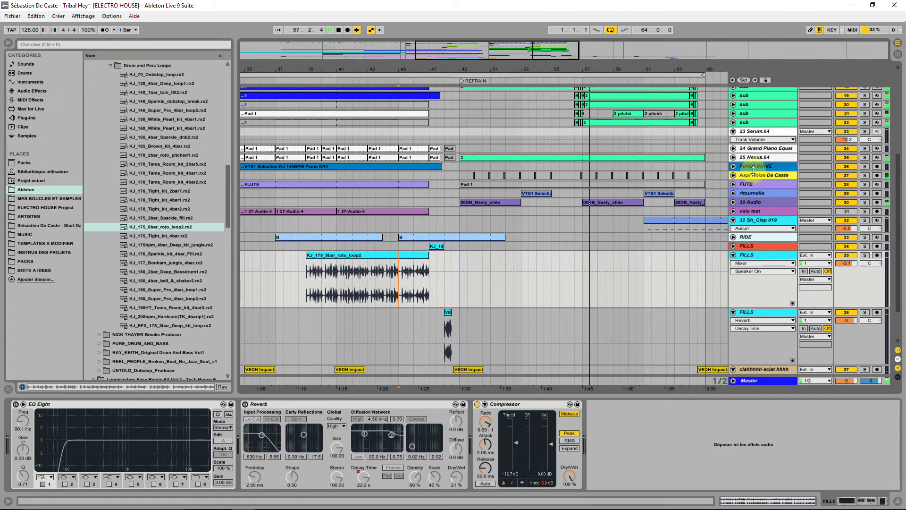
# Compare the refrain with the subBASS CHORUS and subBASS tracks switched off and on
pyautogui.scroll(5, 722, 184)
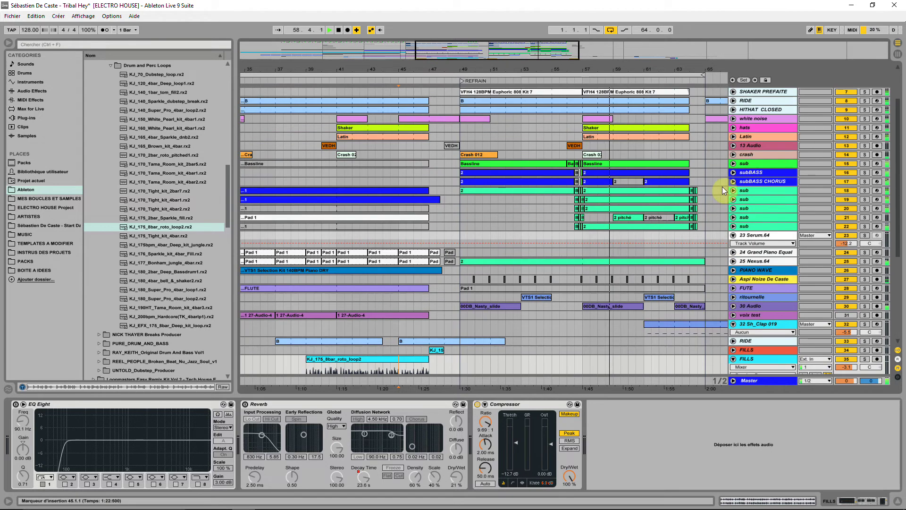
pyautogui.click(851, 187)
pyautogui.click(847, 174)
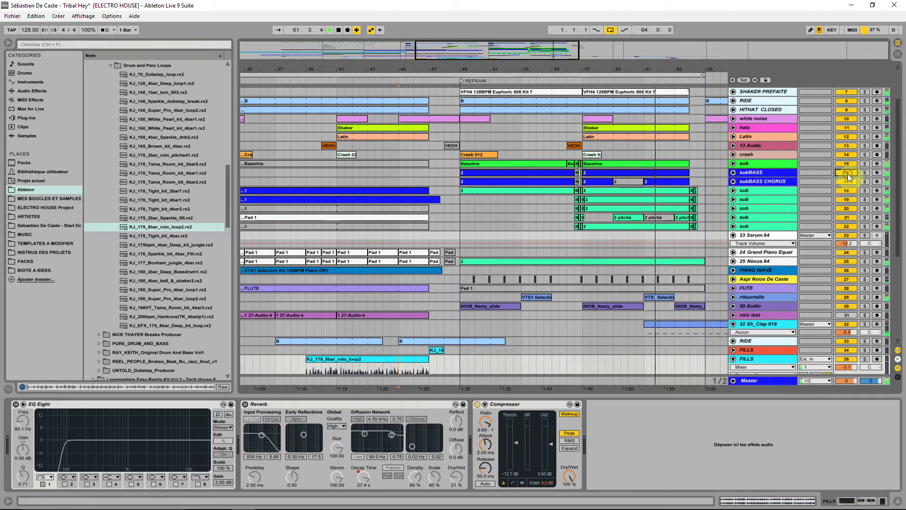
# Replay the transition into the refrain from bar 45, checking the drum loop on track 35
pyautogui.scroll(-8, 651, 202)
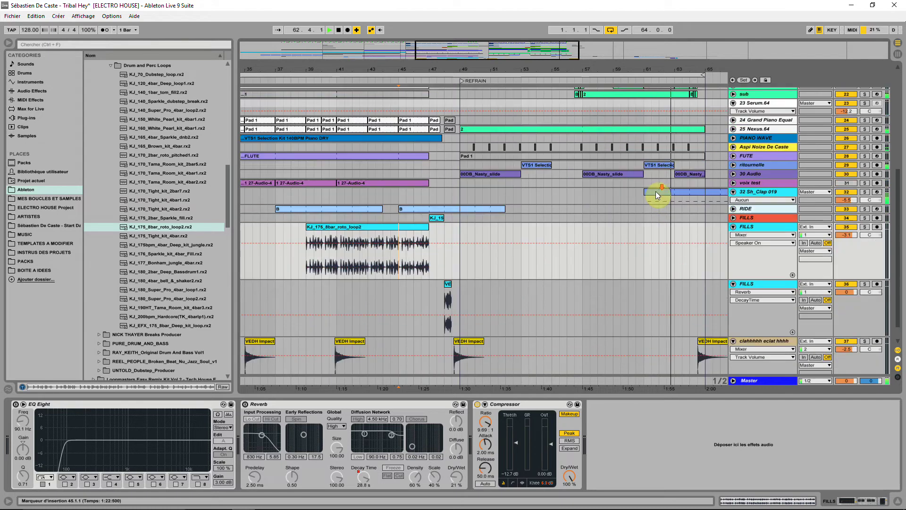
pyautogui.press('space')
pyautogui.press('space')
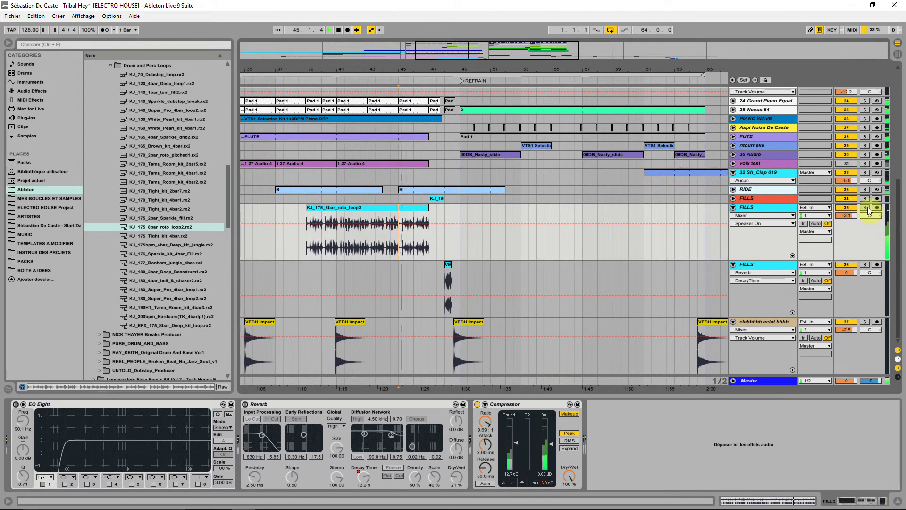
# On track 35, enable EQ Eight with a low cut at 129 Hz and 0 dB output gain, and set the Compressor ratio to 18:1
pyautogui.click(865, 207)
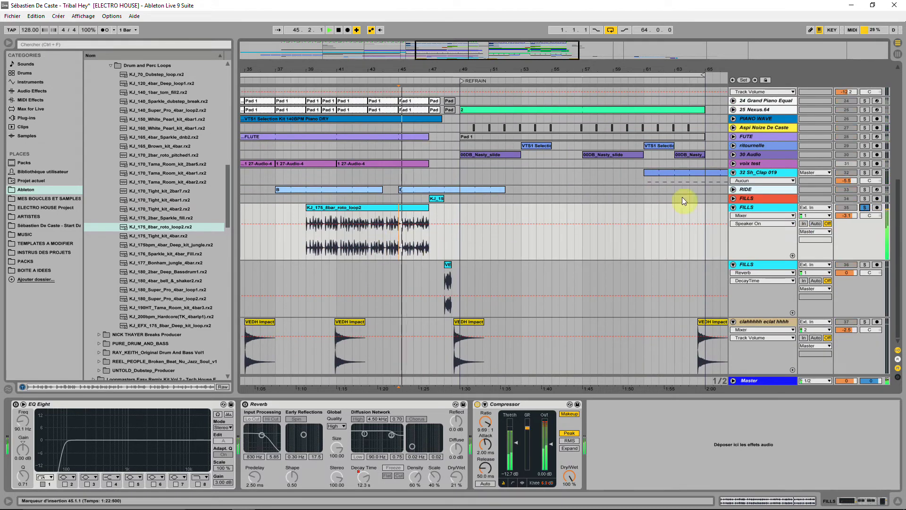
pyautogui.click(15, 404)
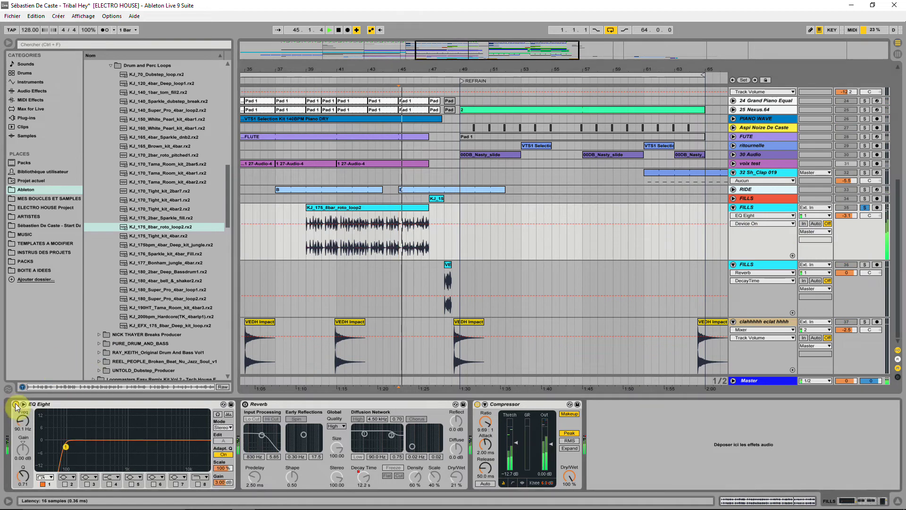
pyautogui.click(220, 482)
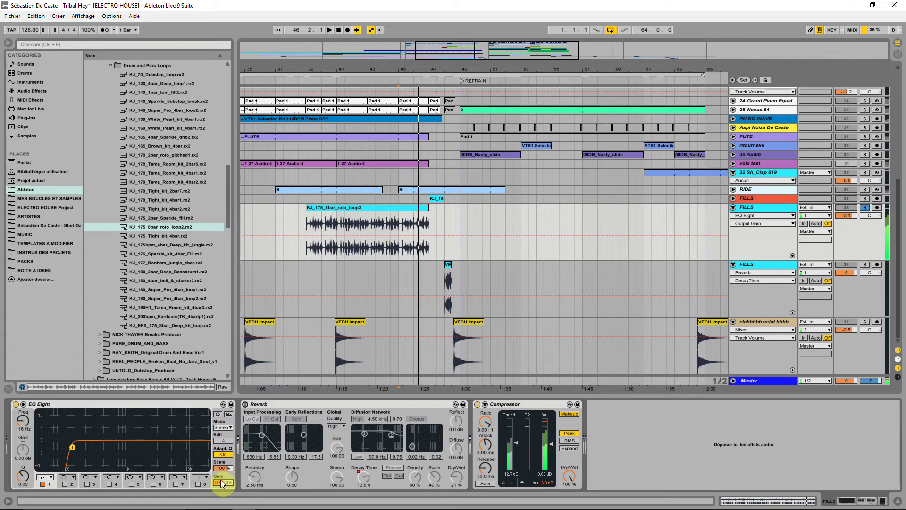
pyautogui.click(85, 447)
pyautogui.moveTo(76, 448); pyautogui.dragTo(105, 446)
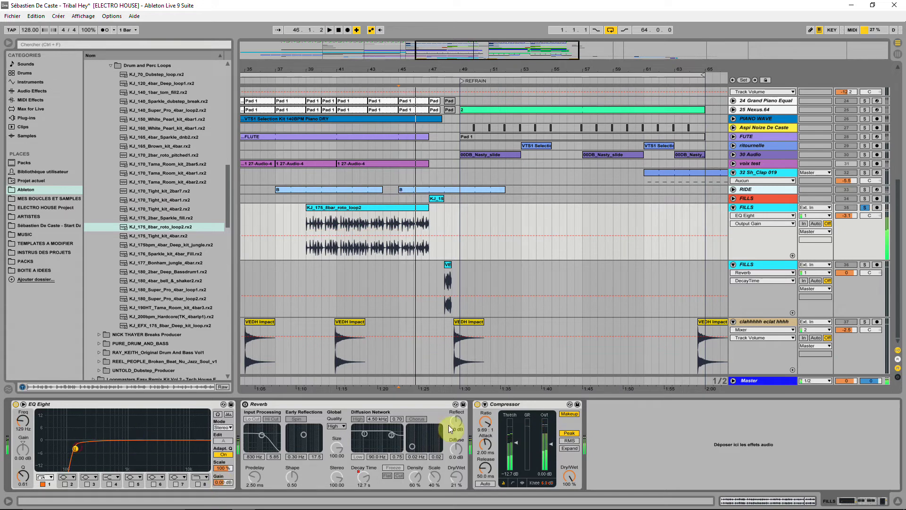
pyautogui.moveTo(517, 446); pyautogui.dragTo(513, 447)
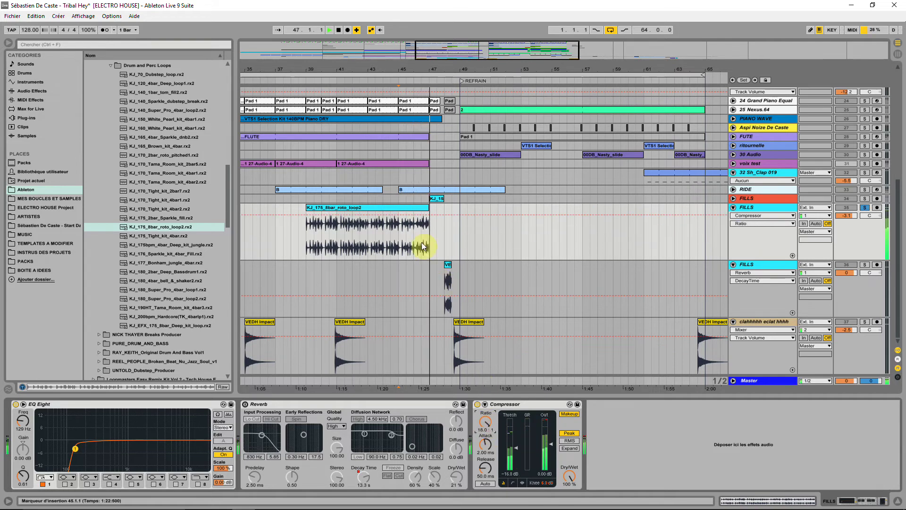
# Split the KJ_175_8bar_roto_loop2 clip on track 35 at bar 45 and move its final part to bar 47
pyautogui.click(400, 237)
pyautogui.hotkey('ctrl', 'e')
pyautogui.press('space')
pyautogui.press('space')
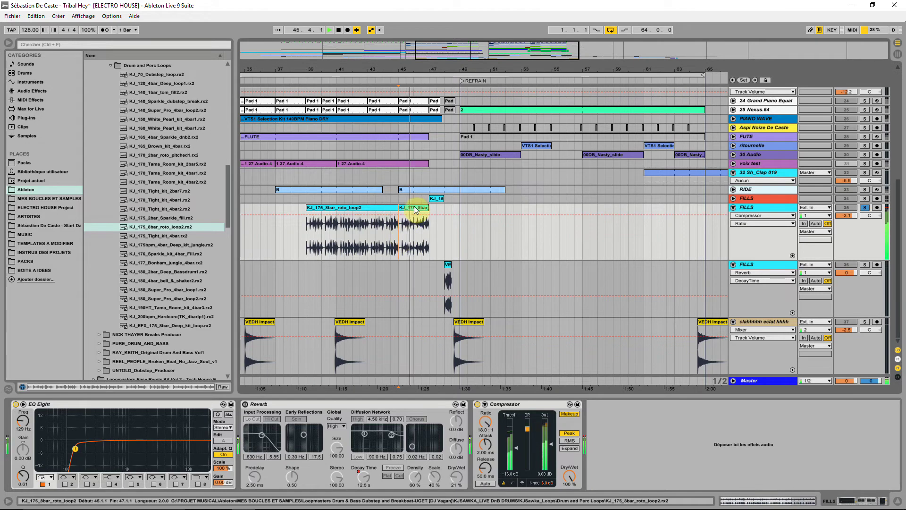
pyautogui.moveTo(416, 209); pyautogui.dragTo(446, 209)
pyautogui.click(862, 206)
pyautogui.press('space')
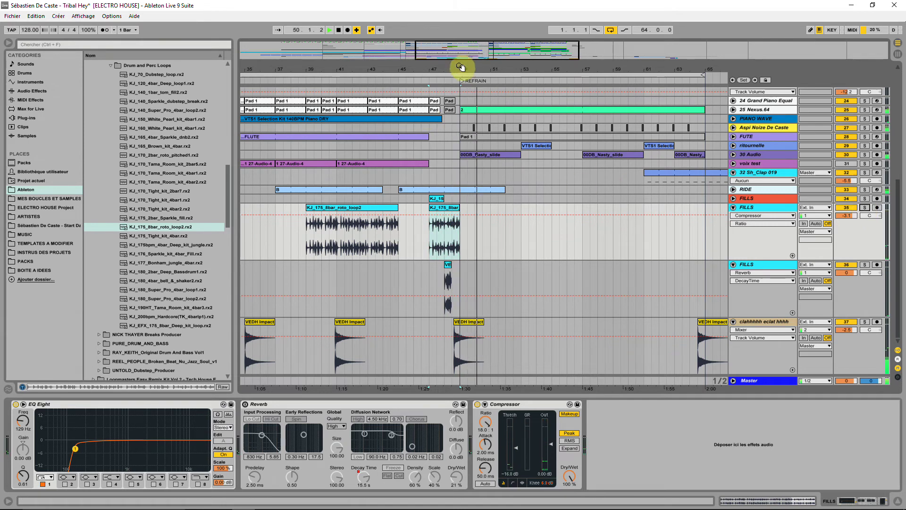
# Replay the lead-in to the refrain and deactivate the VEC1 fill clip at bar 48 on track 36
pyautogui.moveTo(461, 69); pyautogui.dragTo(461, 101)
pyautogui.press('space')
pyautogui.press('space')
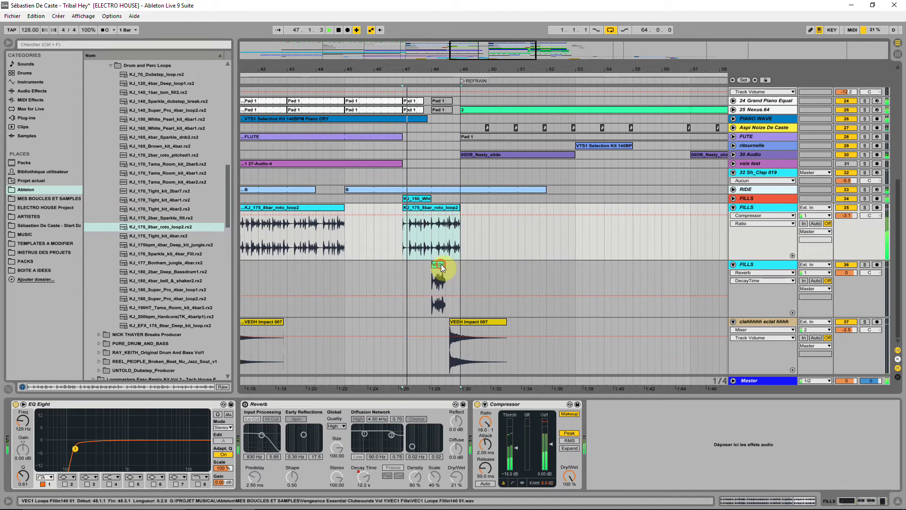
pyautogui.click(440, 265)
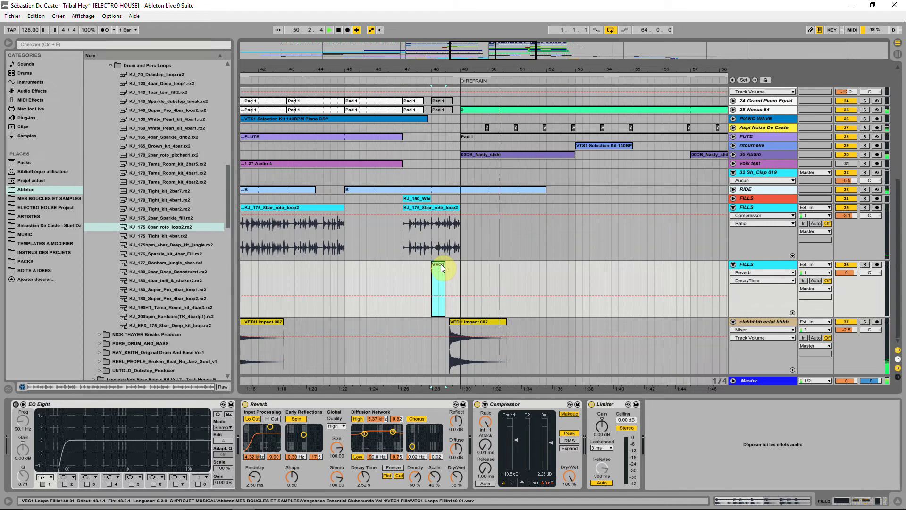
# Listen to the drum fill on track 35 in solo, then with the full mix
pyautogui.click(757, 207)
pyautogui.click(864, 208)
pyautogui.press('space')
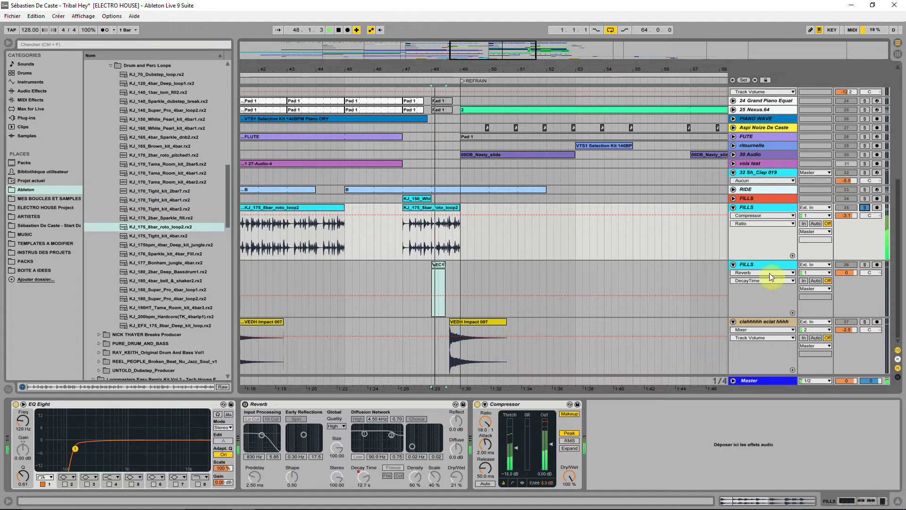
pyautogui.click(864, 207)
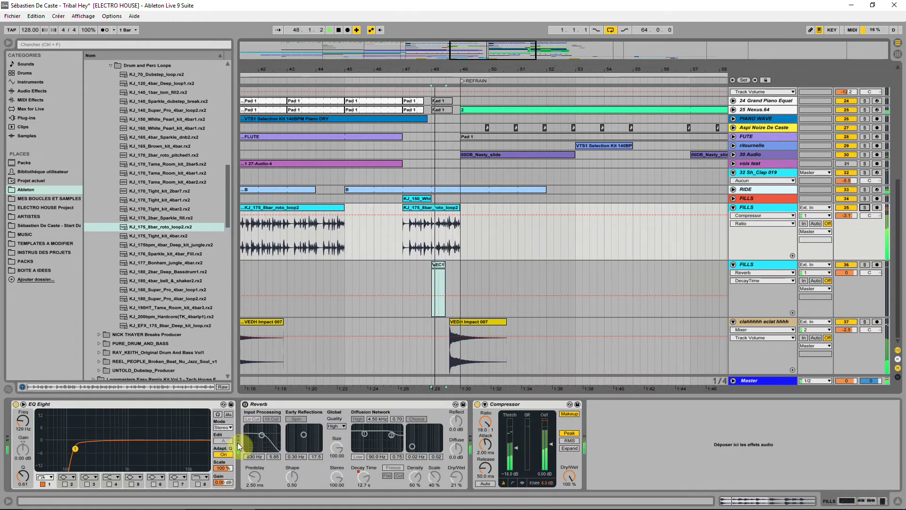
# Try a boost of about 2.4 dB at 3.06 kHz on band 6 of track 35's EQ Eight and compare it with the EQ bypassed
pyautogui.scroll(4, 468, 196)
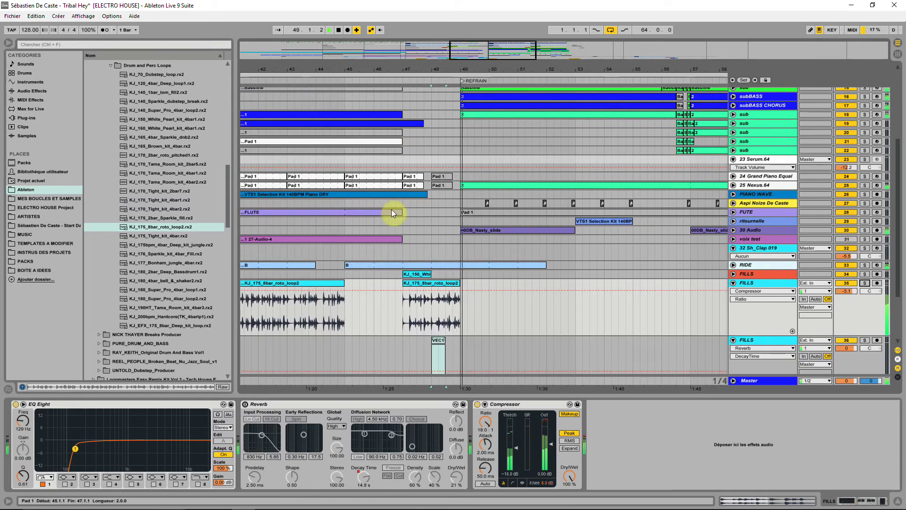
pyautogui.click(154, 483)
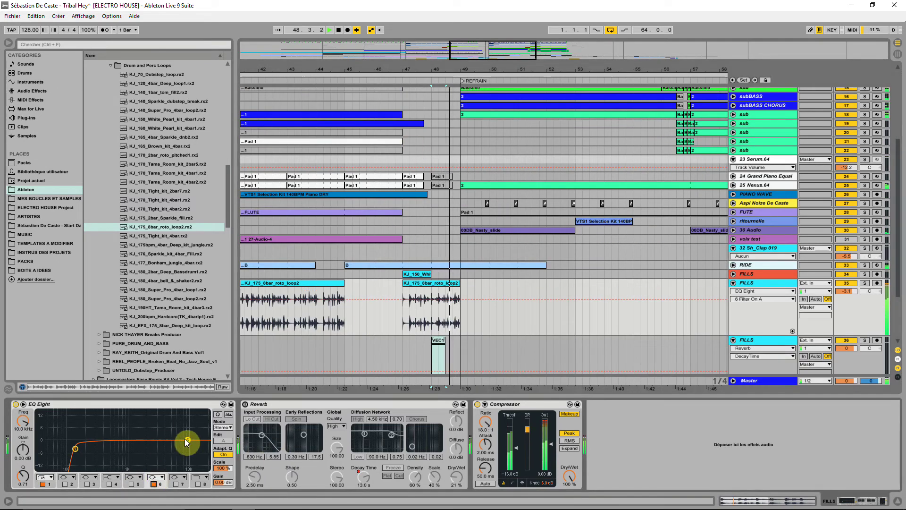
pyautogui.press('space')
pyautogui.moveTo(149, 427); pyautogui.dragTo(168, 423)
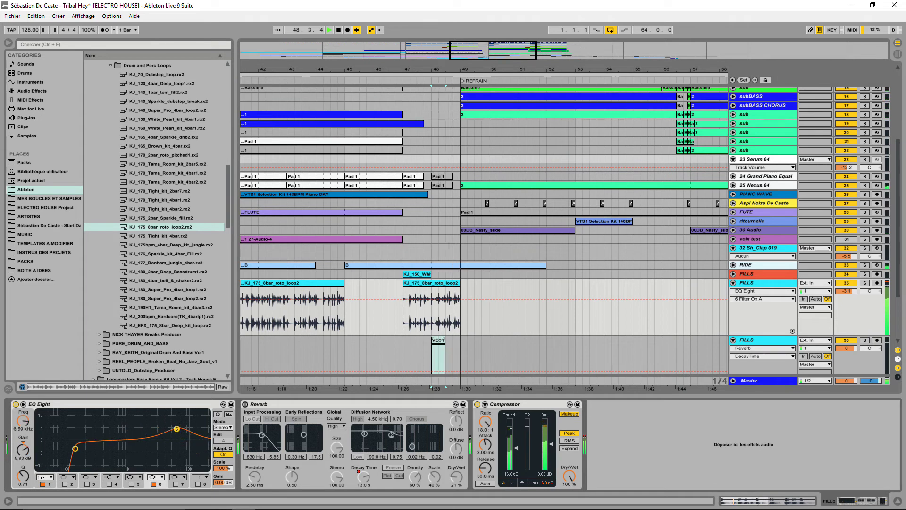
pyautogui.moveTo(177, 435); pyautogui.dragTo(157, 435)
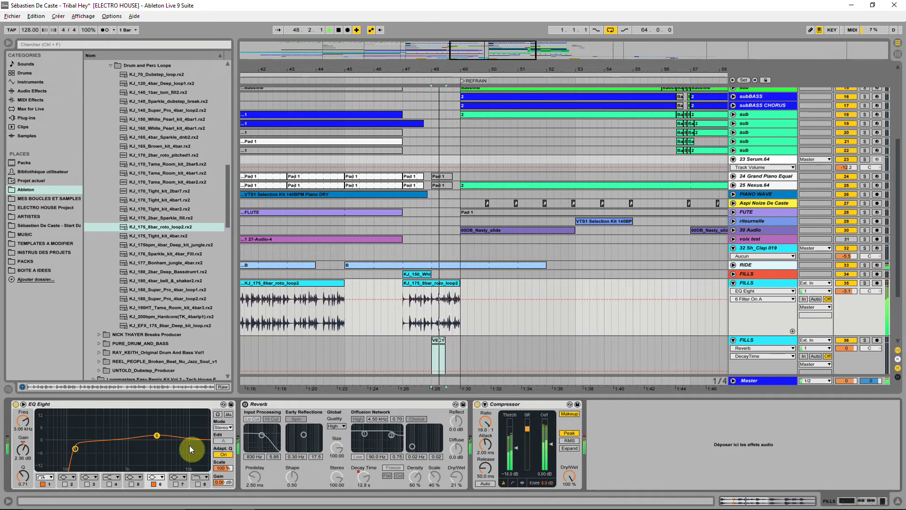
pyautogui.click(16, 404)
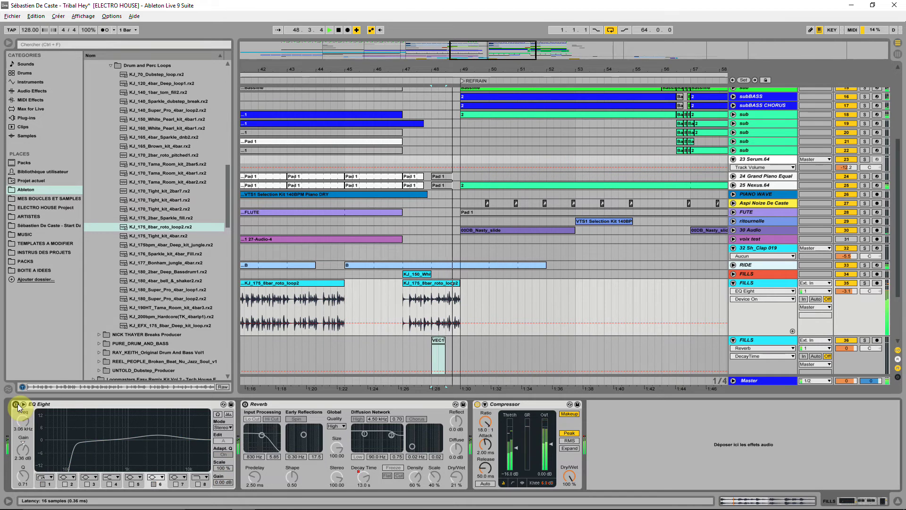
pyautogui.click(16, 404)
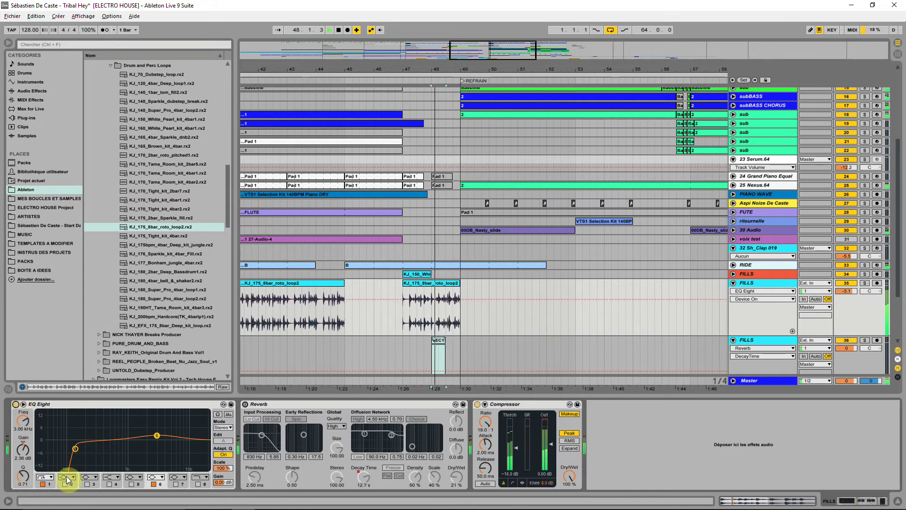
# Try a high-shelf boost of 4.34 dB at 1.27 kHz on EQ Eight band 4, with bands 1 and 6 switched off
pyautogui.click(42, 484)
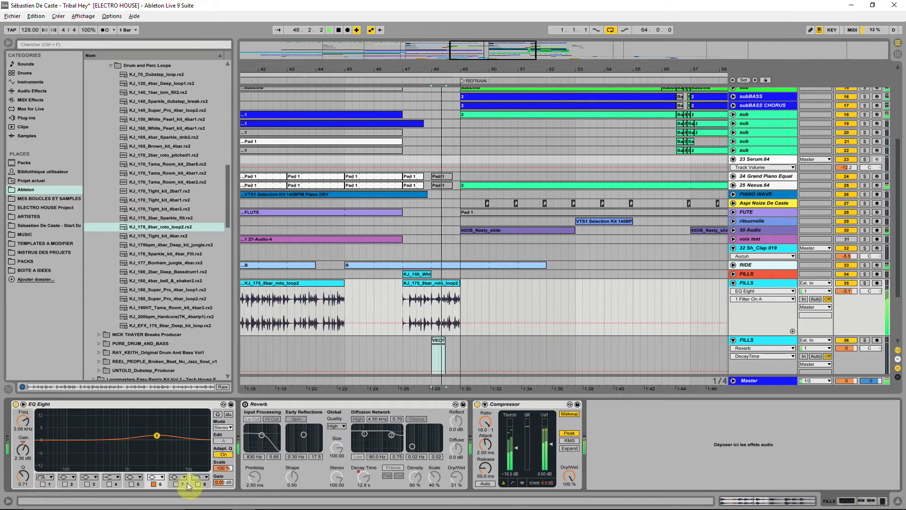
pyautogui.click(109, 483)
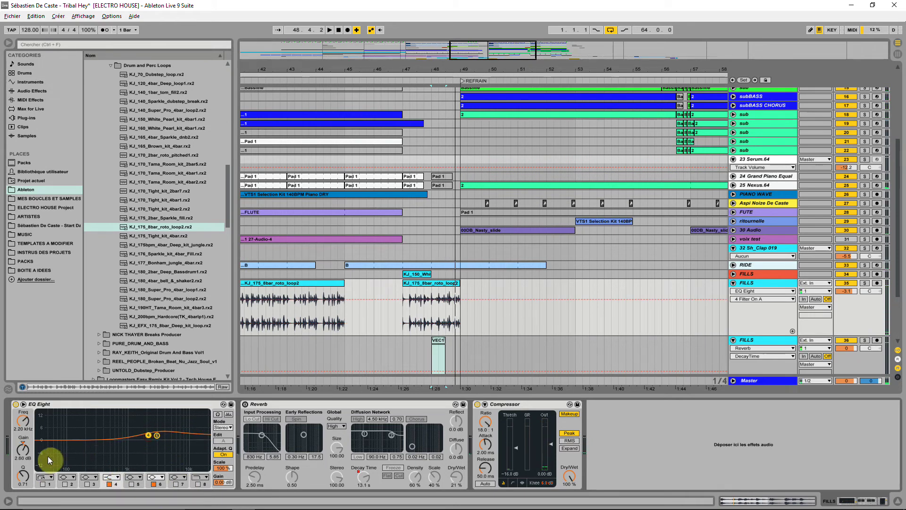
pyautogui.click(155, 484)
pyautogui.moveTo(149, 434); pyautogui.dragTo(99, 426)
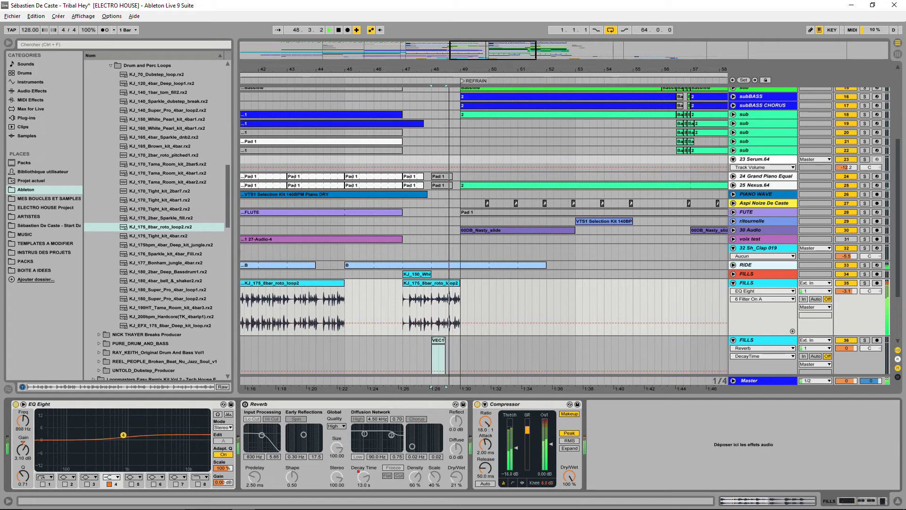
pyautogui.click(134, 431)
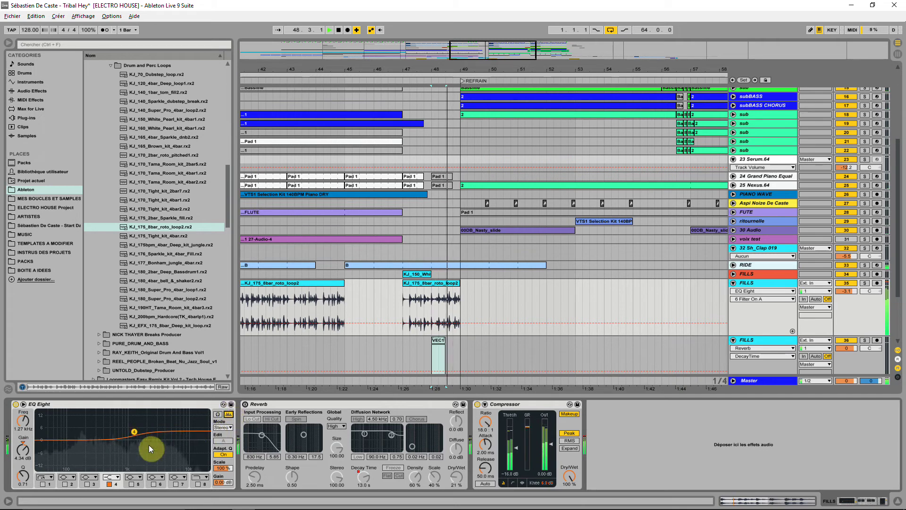
# Enlarge the EQ Eight spectrum display and switch band 4 off
pyautogui.click(23, 404)
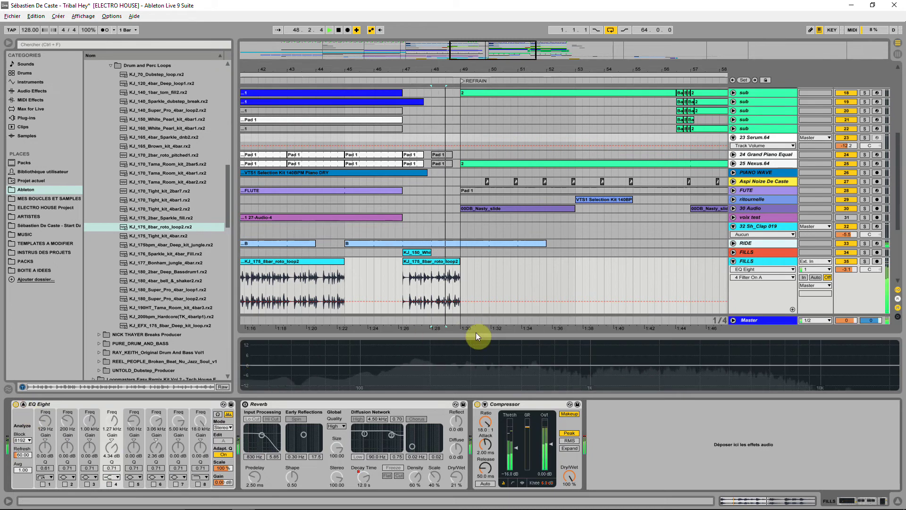
pyautogui.moveTo(478, 334); pyautogui.dragTo(504, 234)
pyautogui.press('space')
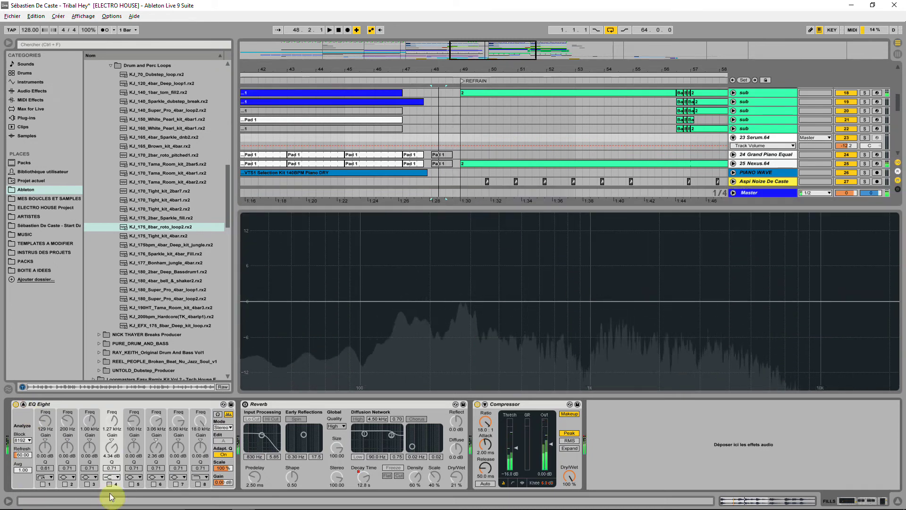
# Enable EQ Eight band 5, sweep it across the spectrum and set it to a 6.26 dB boost at 183 Hz with Q 1.38
pyautogui.click(131, 484)
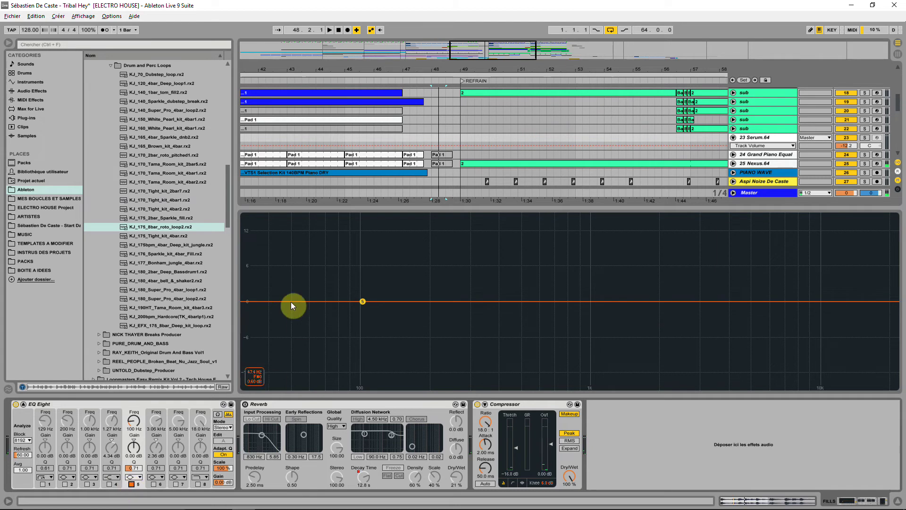
pyautogui.press('space')
pyautogui.moveTo(367, 300); pyautogui.dragTo(667, 216)
pyautogui.press('space')
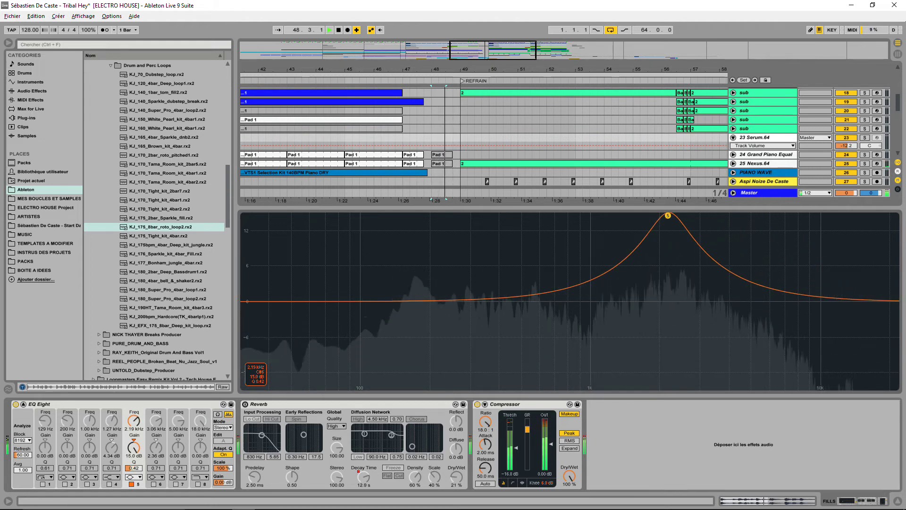
pyautogui.moveTo(593, 216); pyautogui.dragTo(421, 265)
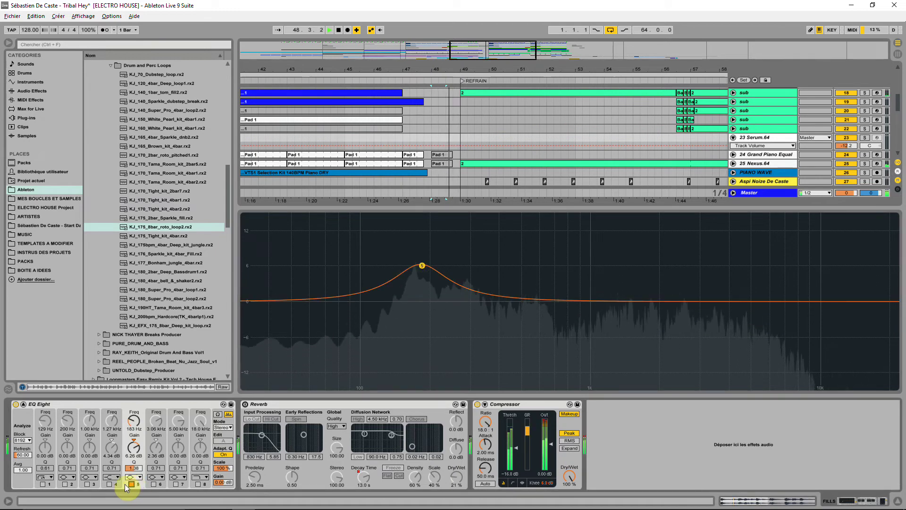
# Re-enable the band 1 low cut at 141 Hz with Q 0.64 and compare the fill with it off and on
pyautogui.click(42, 484)
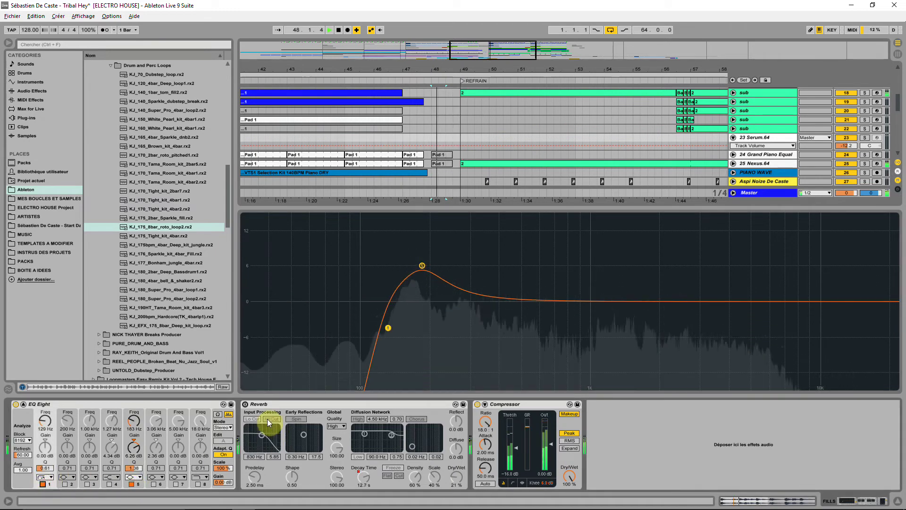
pyautogui.moveTo(388, 328); pyautogui.dragTo(397, 327)
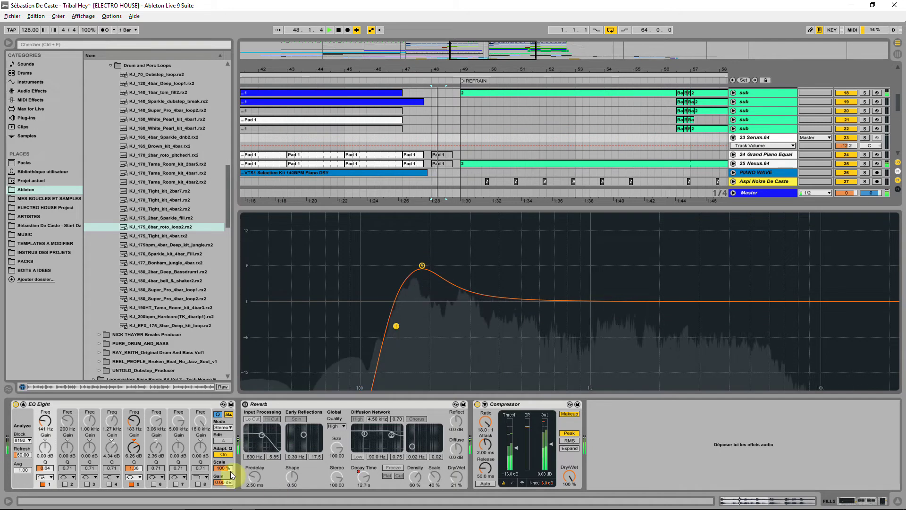
pyautogui.click(43, 483)
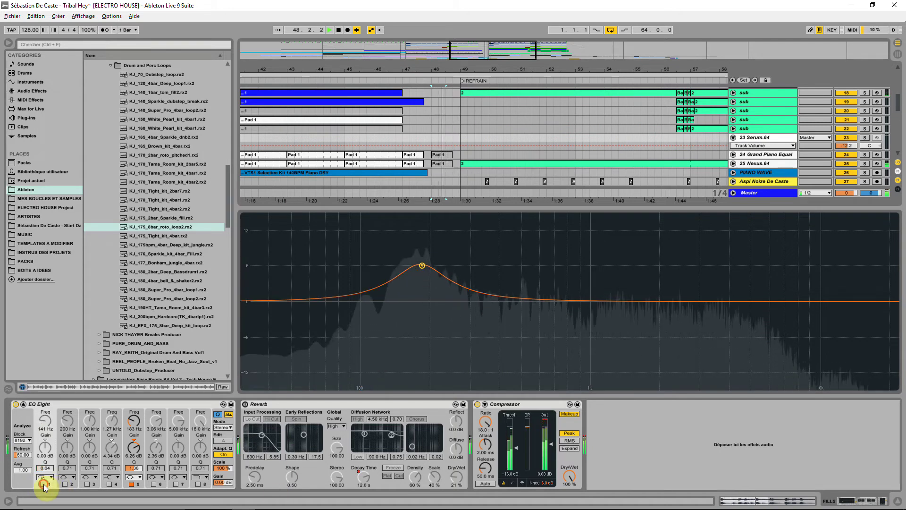
pyautogui.click(44, 484)
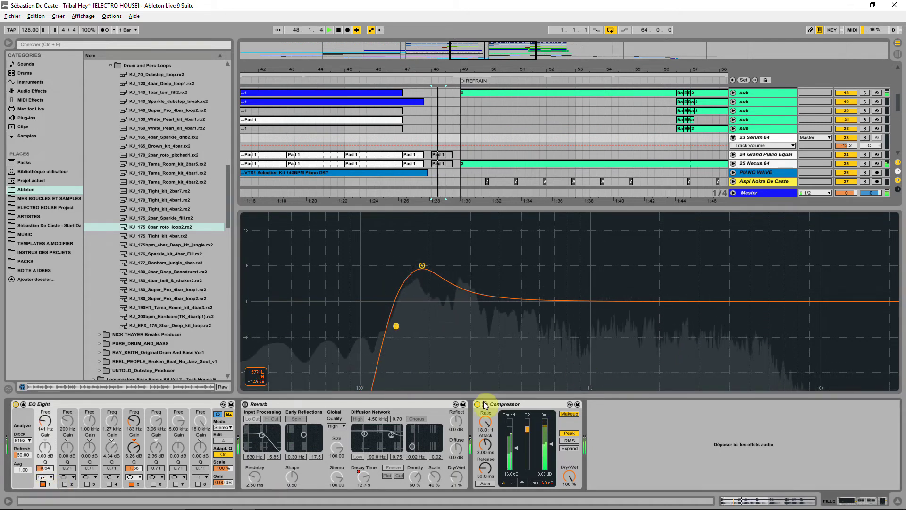
# Enable EQ Eight band 6 and set it to a 4.95 dB boost at 2.17 kHz with Q 1.31
pyautogui.click(153, 484)
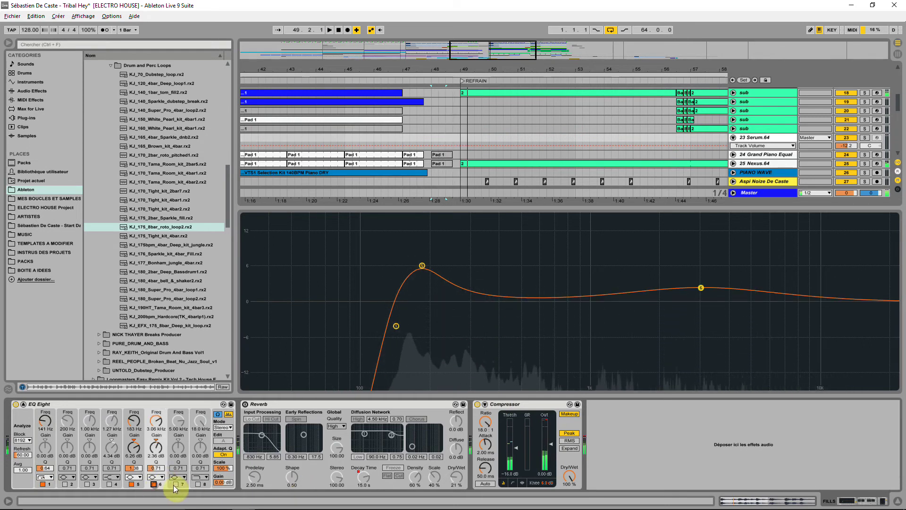
pyautogui.moveTo(700, 287); pyautogui.dragTo(672, 267)
pyautogui.moveTo(672, 266)
pyautogui.mouseDown()
pyautogui.moveTo(678, 274)
pyautogui.moveTo(681, 263)
pyautogui.moveTo(651, 269)
pyautogui.moveTo(661, 263)
pyautogui.moveTo(667, 273)
pyautogui.mouseUp()
pyautogui.press('space')
pyautogui.press('space')
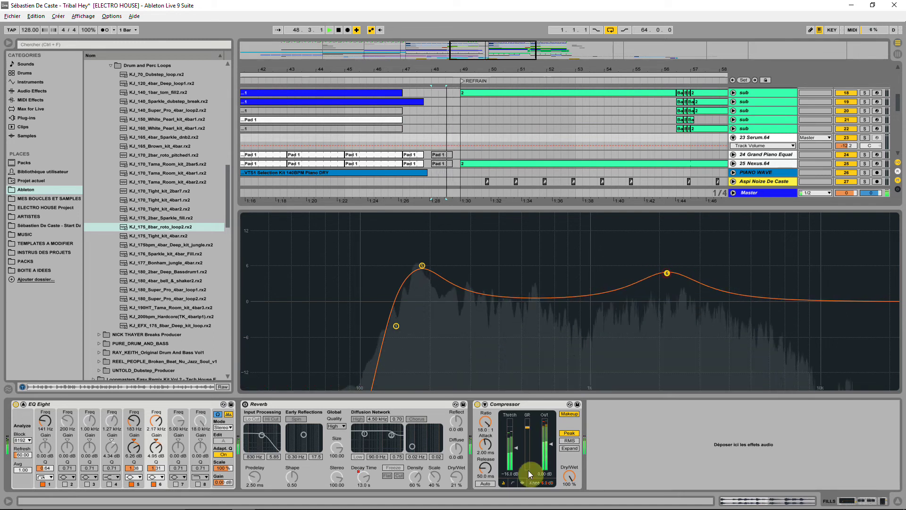
# Switch off the EQ Eight spectrum analyser and return the EQ to its compact display
pyautogui.click(227, 413)
pyautogui.press('space')
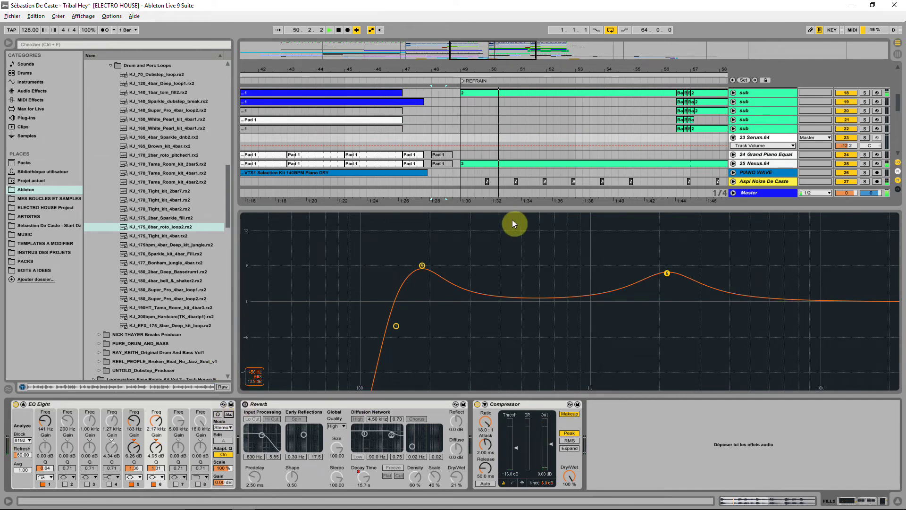
pyautogui.click(23, 404)
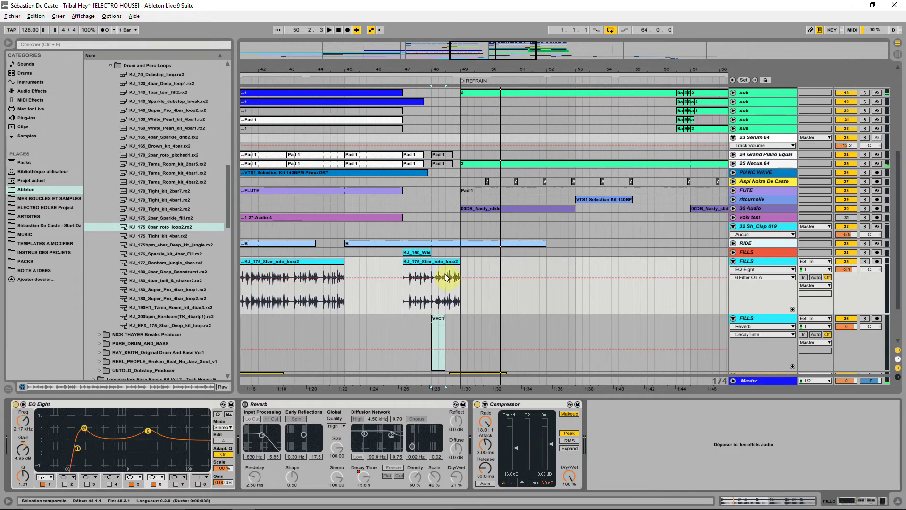
# Split the KJ_175_8bar_roto_loop2 clip on track 35 at bar 48 and open its second part for sample editing
pyautogui.click(432, 290)
pyautogui.hotkey('ctrl', 'e')
pyautogui.click(452, 260)
pyautogui.doubleClick(452, 261)
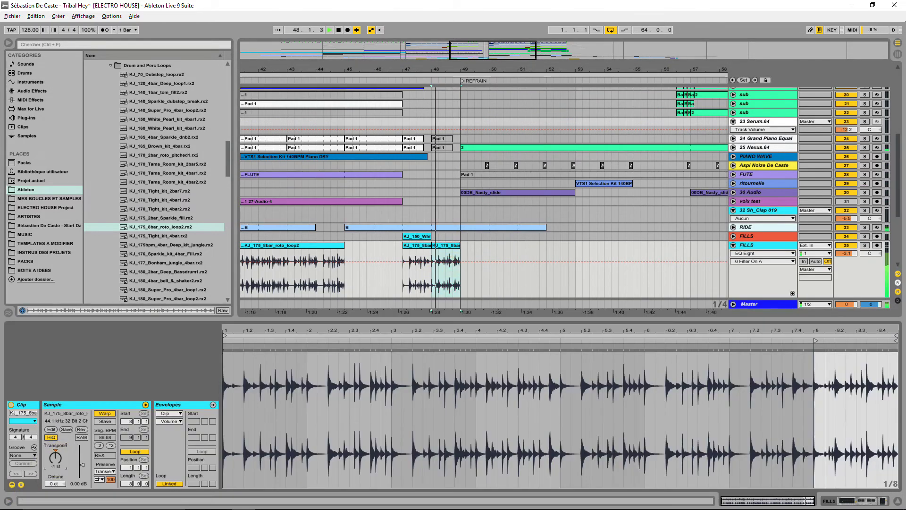
# Reset the transposition of the split roto loop clip at bar 48 to 0 st and stop playback
pyautogui.moveTo(55, 456); pyautogui.dragTo(55, 459)
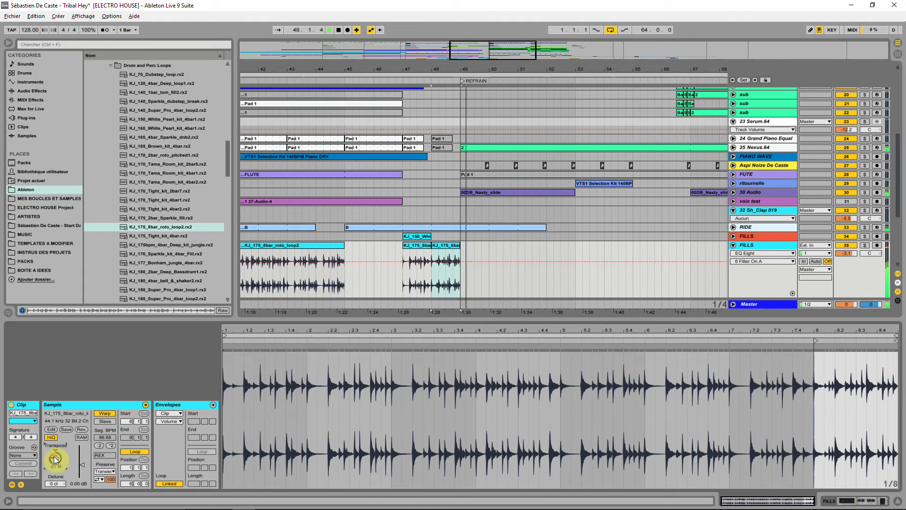
pyautogui.doubleClick(55, 456)
pyautogui.press('space')
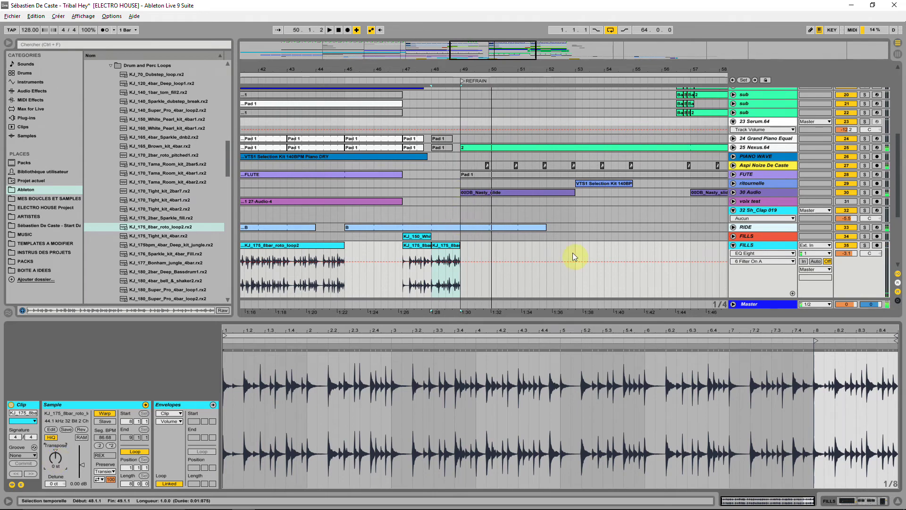
pyautogui.click(734, 245)
pyautogui.rightClick(738, 244)
pyautogui.click(769, 262)
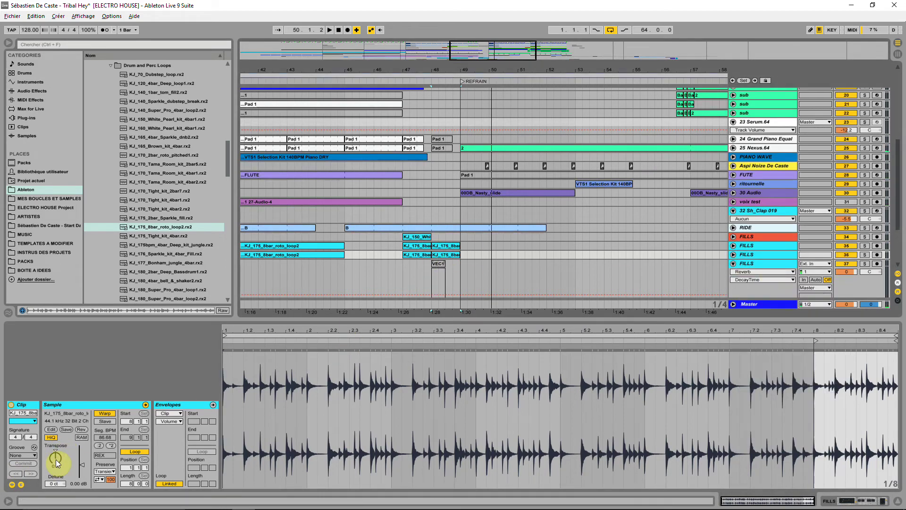
pyautogui.moveTo(56, 457); pyautogui.dragTo(55, 473)
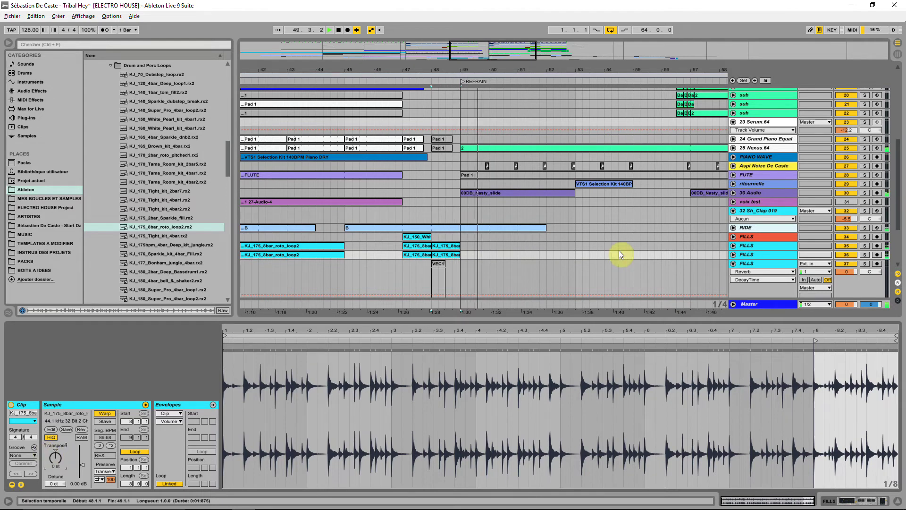
pyautogui.click(761, 254)
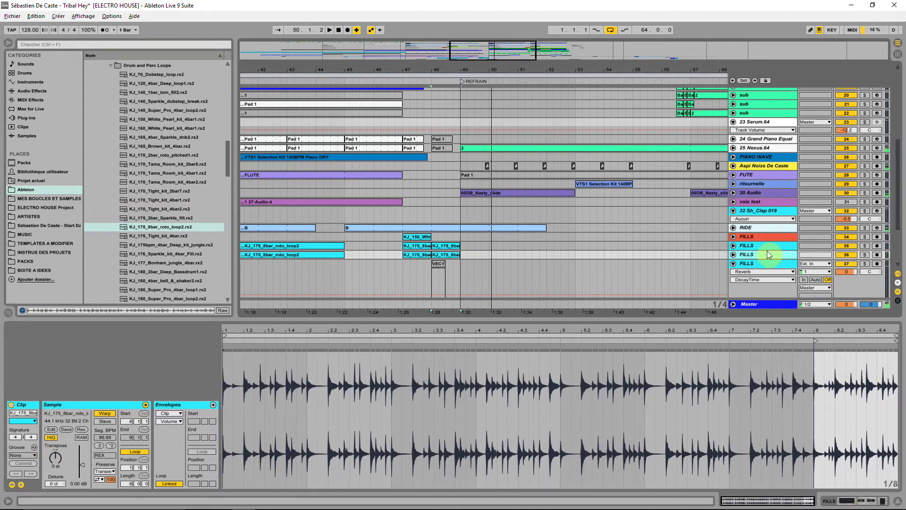
pyautogui.press('Delete')
# Move EQ Eight band 4 on track 35 to 4.25 kHz with a 6.82 dB boost and enable the Reverb
pyautogui.click(444, 245)
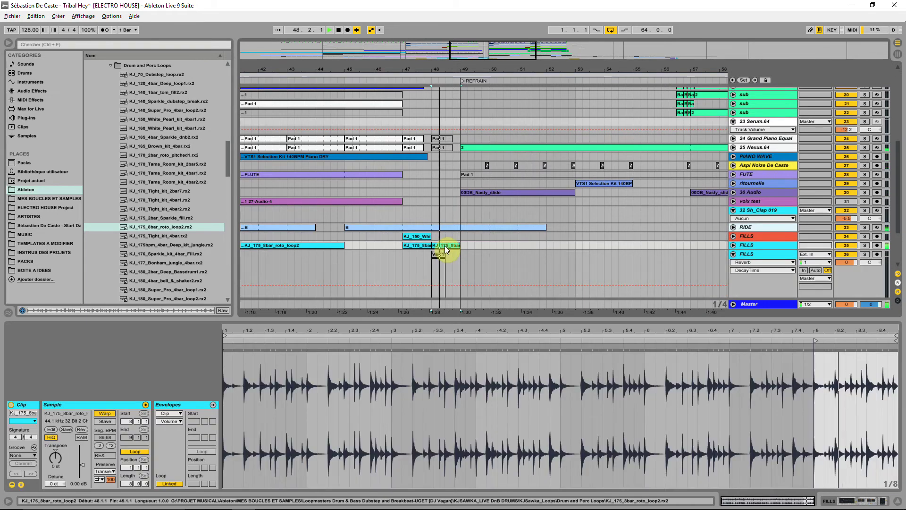
pyautogui.doubleClick(748, 245)
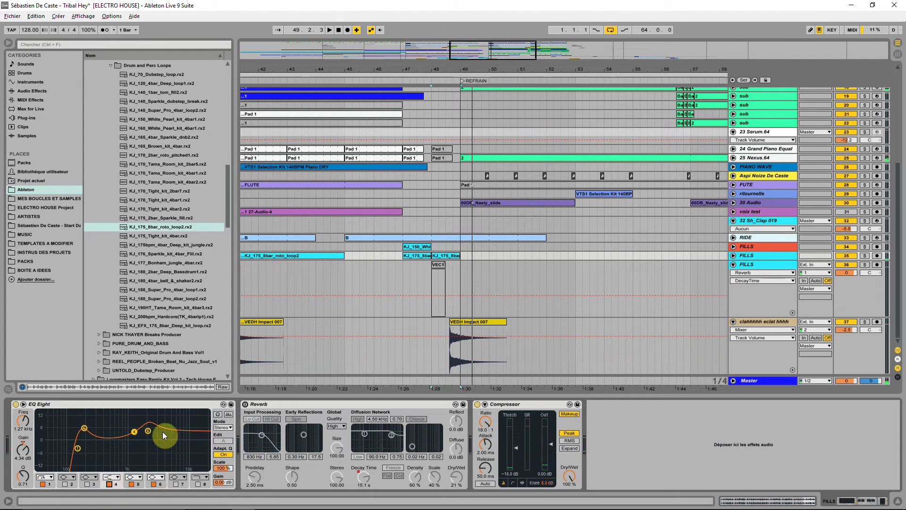
pyautogui.moveTo(134, 432); pyautogui.dragTo(165, 427)
pyautogui.click(245, 403)
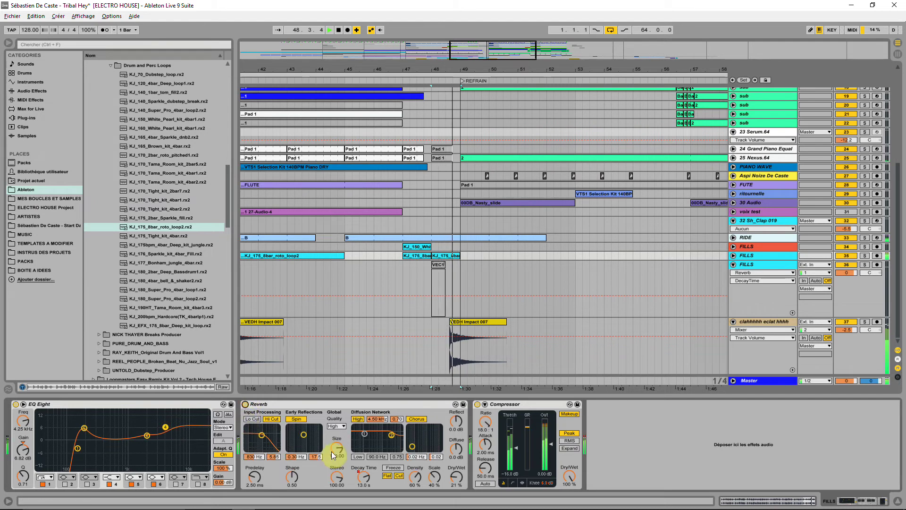
# Try to change the Reverb's decay time and unfold track 35 to inspect its DecayTime automation during playback
pyautogui.moveTo(363, 476); pyautogui.dragTo(356, 480)
pyautogui.rightClick(364, 477)
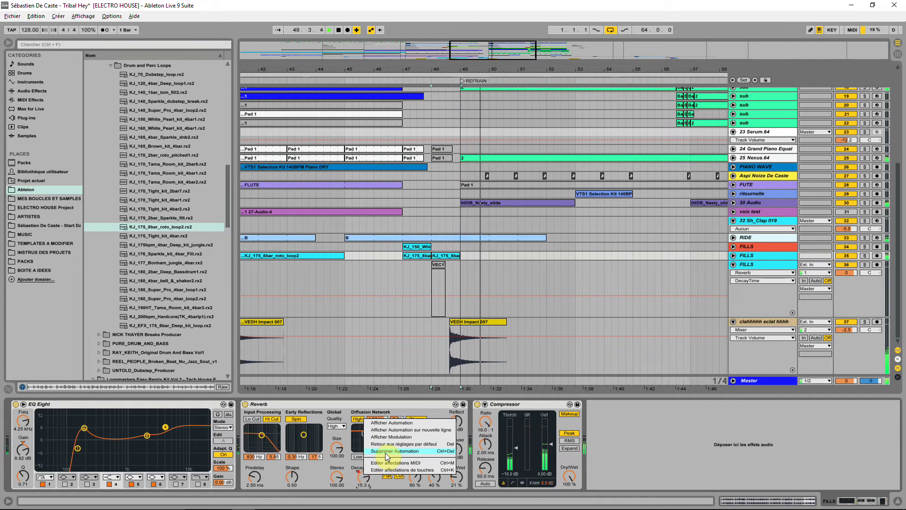
pyautogui.click(361, 480)
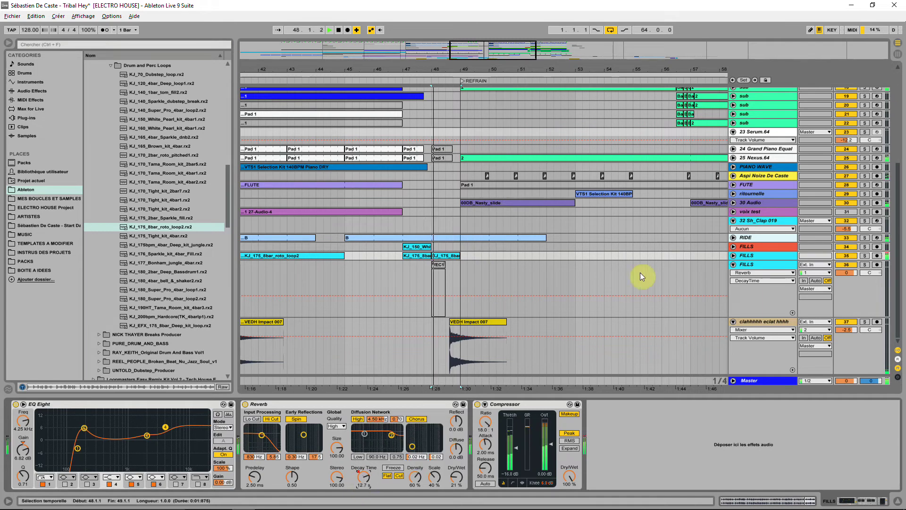
pyautogui.click(733, 255)
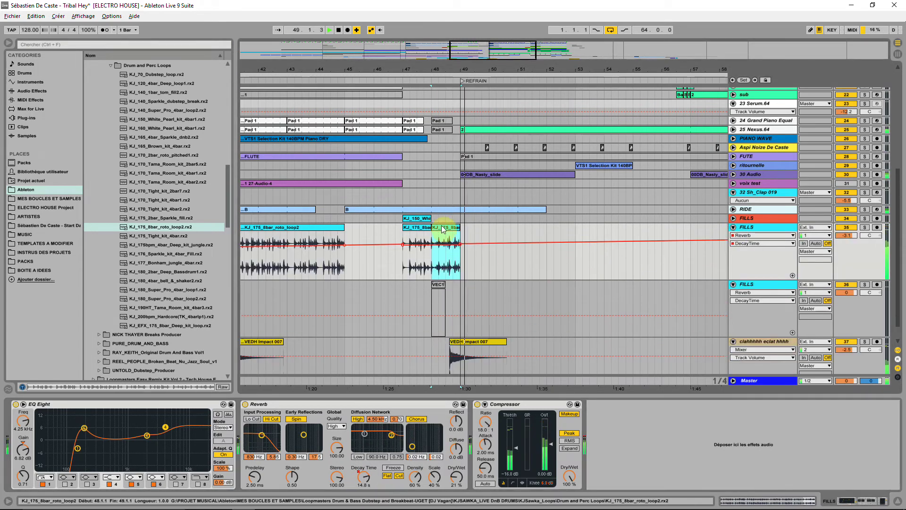
pyautogui.moveTo(403, 245); pyautogui.dragTo(402, 245)
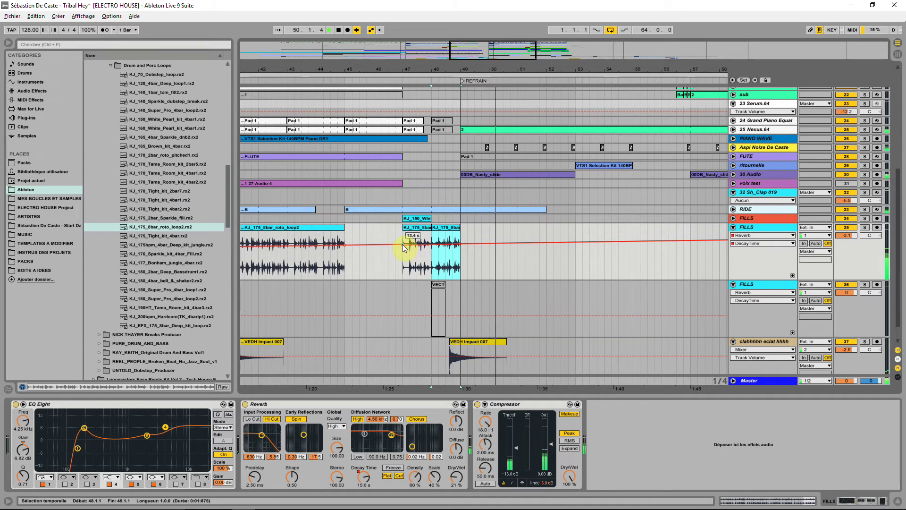
pyautogui.press('space')
pyautogui.press('space')
pyautogui.click(361, 478)
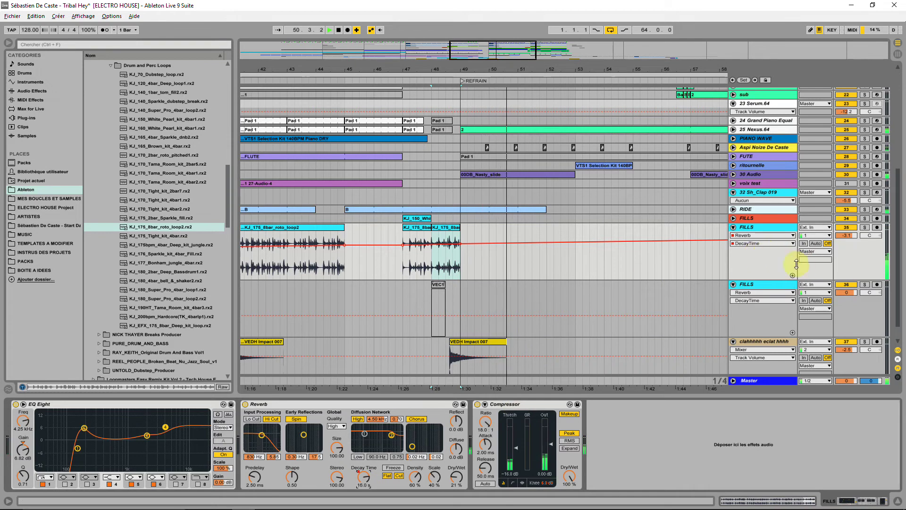
# Add a separate lane for the Reverb's DecayTime automation on track 35 and look through the automatable parameters
pyautogui.click(793, 275)
pyautogui.click(774, 236)
pyautogui.click(765, 262)
pyautogui.click(759, 244)
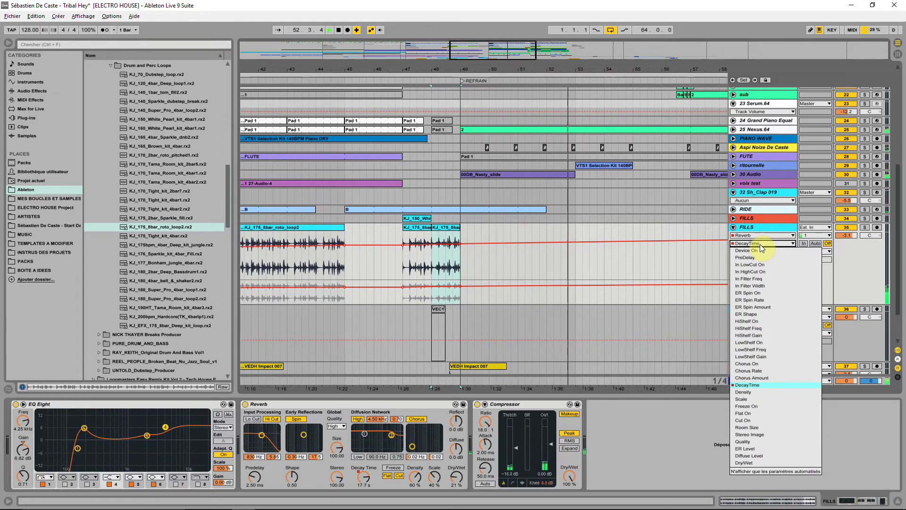
pyautogui.click(633, 263)
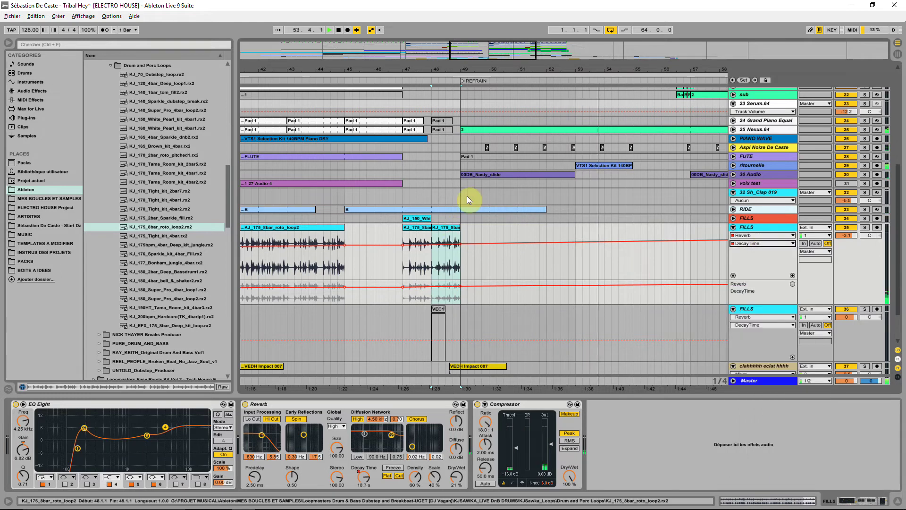
# Copy the end of the roto loop fill on track 35 to just before bar 57 and place the insertion marker at bar 56
pyautogui.moveTo(536, 70); pyautogui.dragTo(460, 69)
pyautogui.moveTo(379, 260); pyautogui.dragTo(580, 236)
pyautogui.click(571, 235)
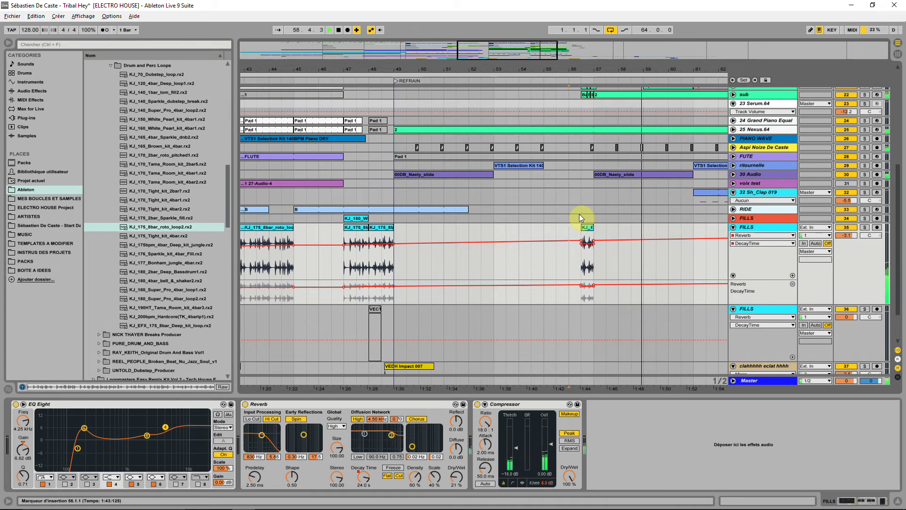
# Check the 30 Audio track briefly in solo and replay the copied fill from bar 56
pyautogui.click(865, 174)
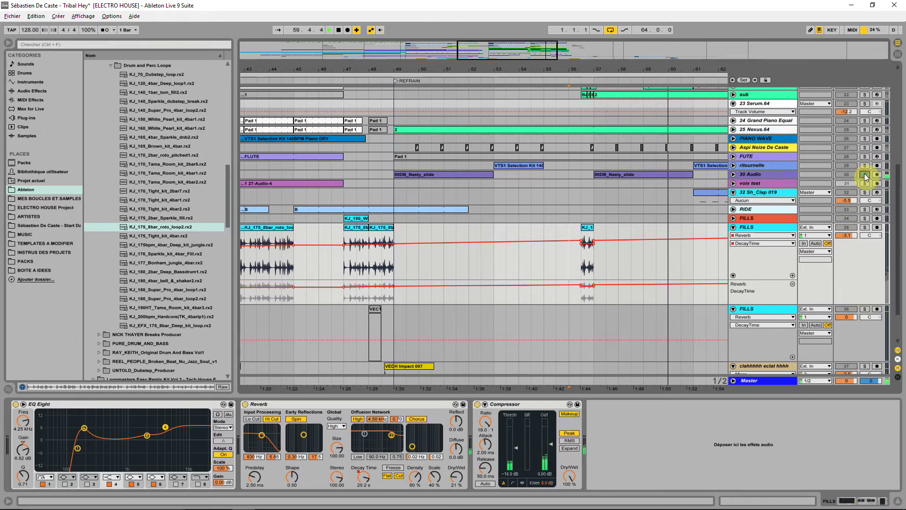
pyautogui.click(865, 175)
pyautogui.moveTo(646, 73); pyautogui.dragTo(545, 139)
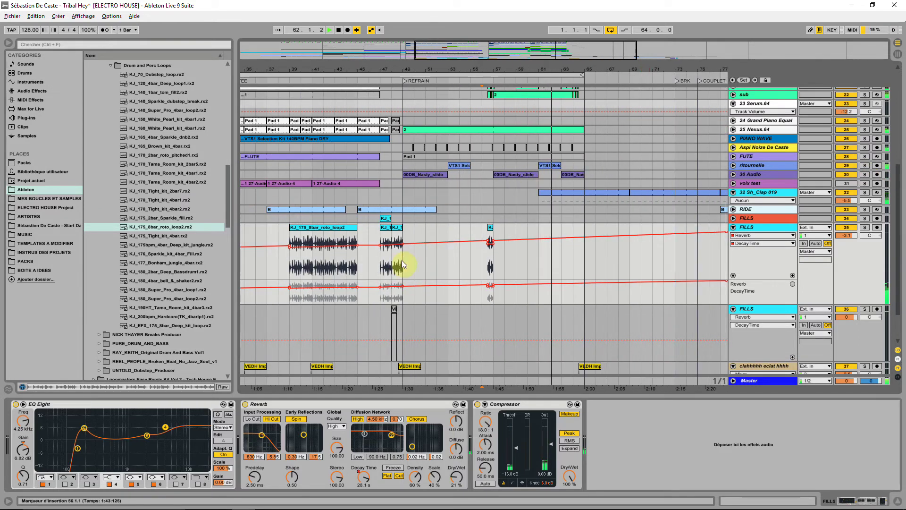
pyautogui.press('space')
pyautogui.press('space')
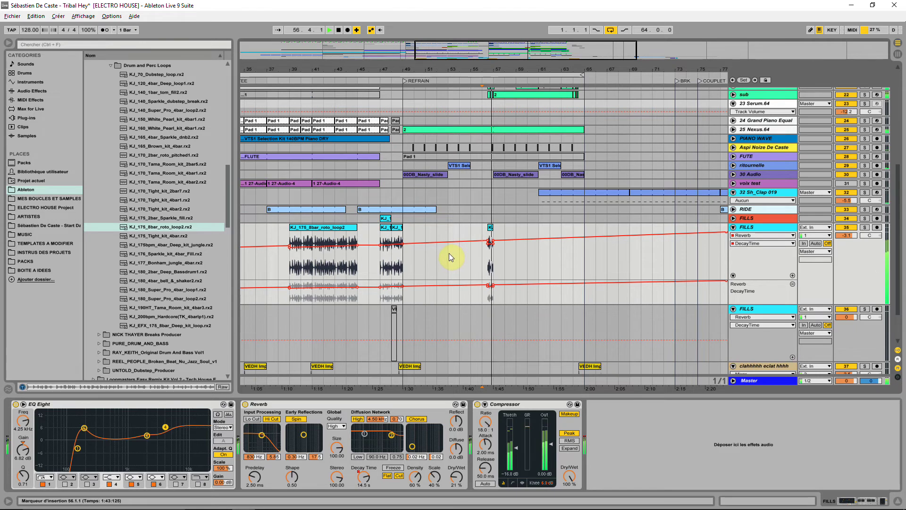
# Extend the start of the copied fill back to bar 52.3 and switch off the Reverb on track 35
pyautogui.moveTo(488, 230); pyautogui.dragTo(443, 234)
pyautogui.click(447, 228)
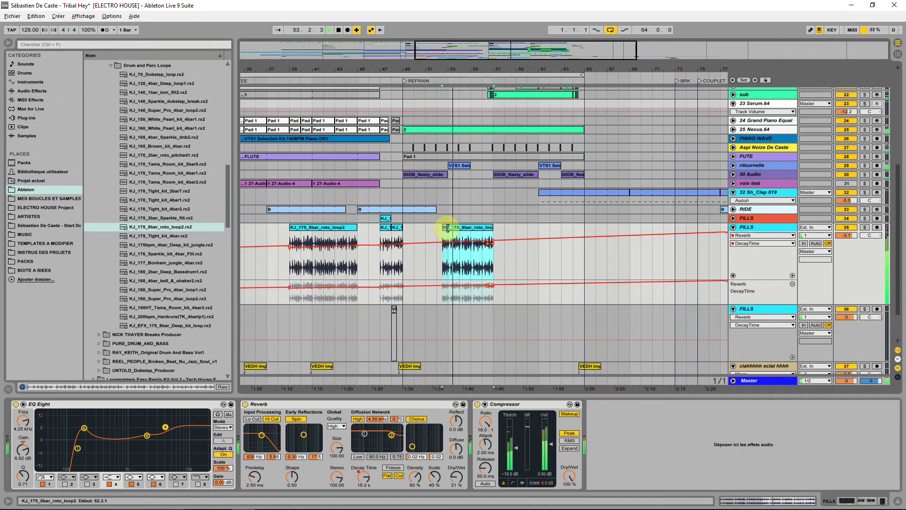
pyautogui.moveTo(449, 255); pyautogui.dragTo(460, 258)
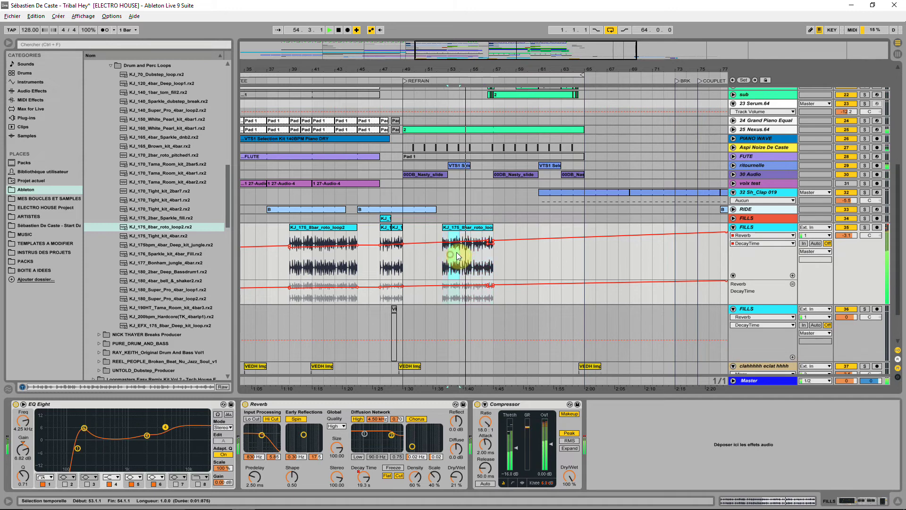
pyautogui.click(245, 405)
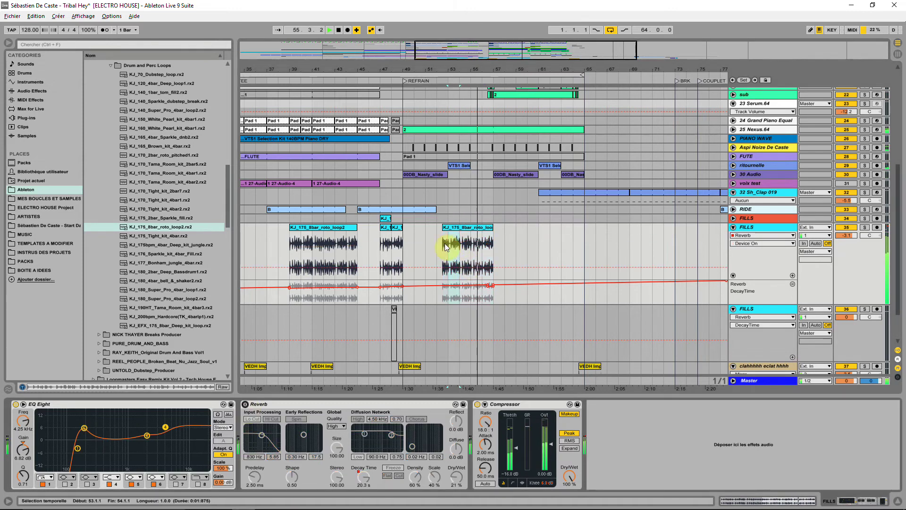
# Split the extended roto loop clip at bar 56 and play the second part
pyautogui.click(451, 229)
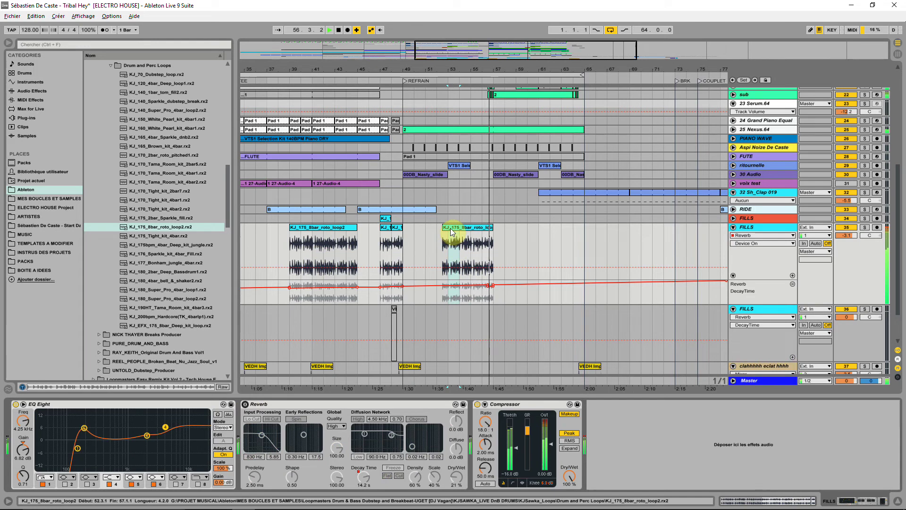
pyautogui.moveTo(450, 229); pyautogui.dragTo(485, 243)
pyautogui.press('space')
pyautogui.press('space')
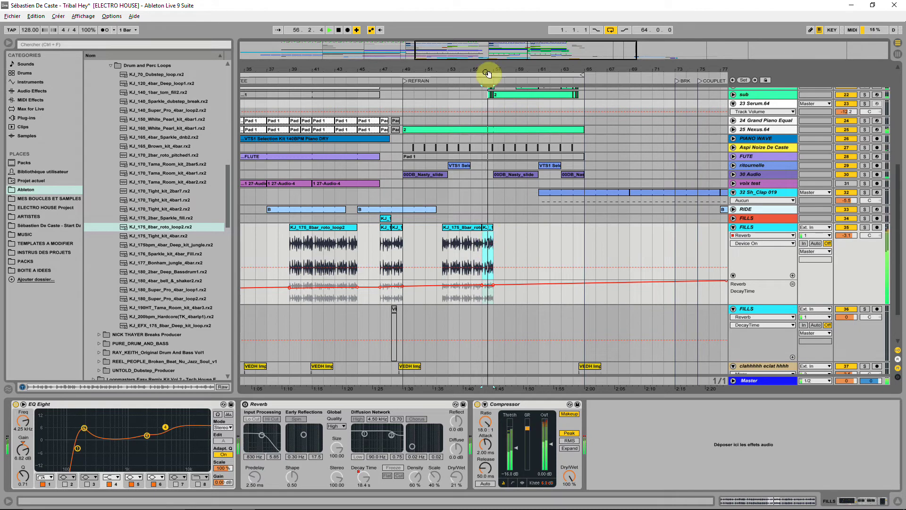
# Solo track 35 and set the Compressor's threshold to -14.5 dB and output gain to -1.63 dB
pyautogui.moveTo(485, 75); pyautogui.dragTo(482, 69)
pyautogui.click(864, 227)
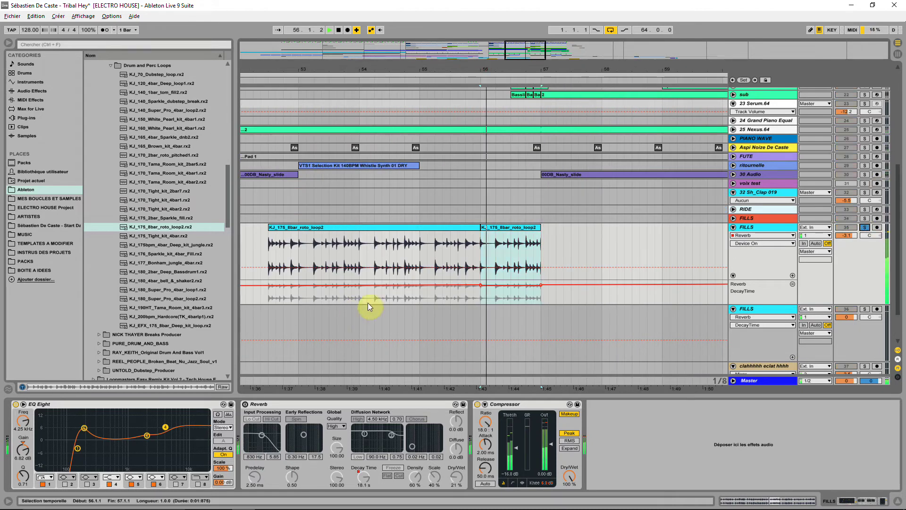
pyautogui.moveTo(517, 452); pyautogui.dragTo(542, 469)
pyautogui.press('space')
pyautogui.press('space')
# Find the Limiter by searching for "LIMI", add it after the Compressor, and set the Compressor's output gain to -2.00 dB
pyautogui.click(185, 46)
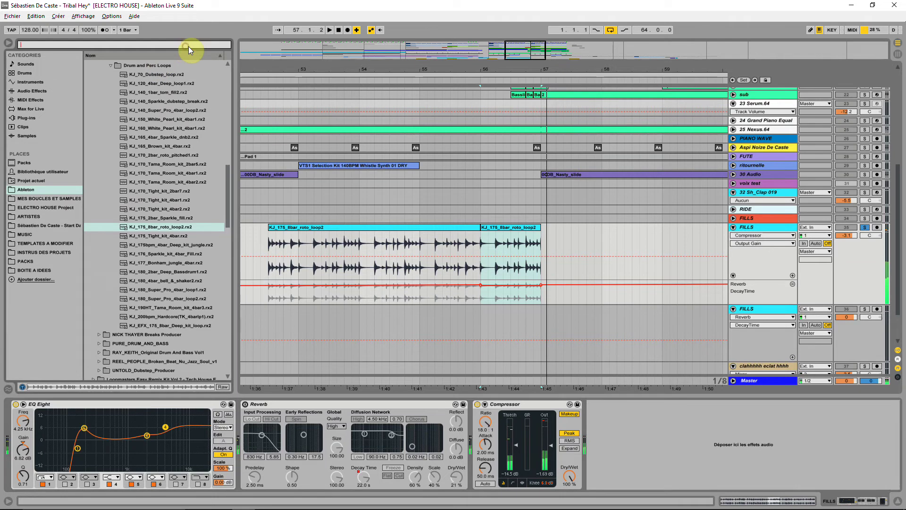
pyautogui.write('Li')
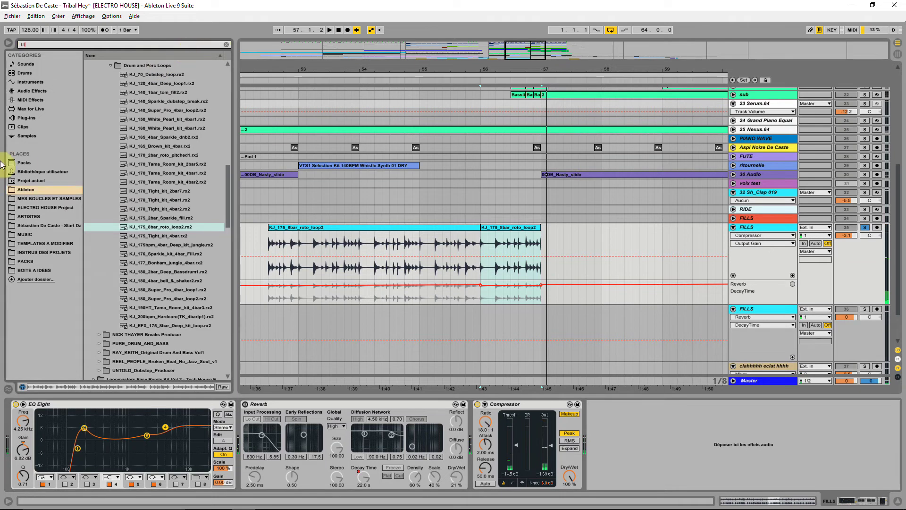
pyautogui.write('mi')
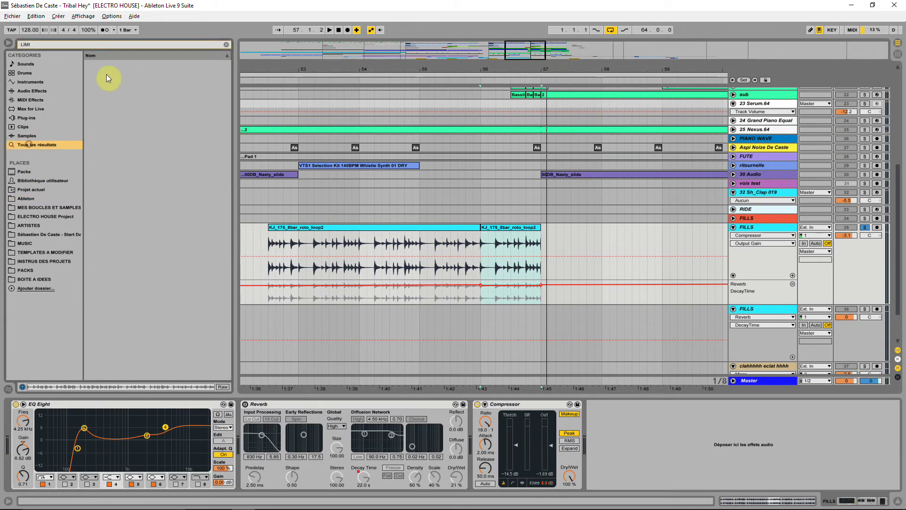
pyautogui.moveTo(109, 64); pyautogui.dragTo(618, 486)
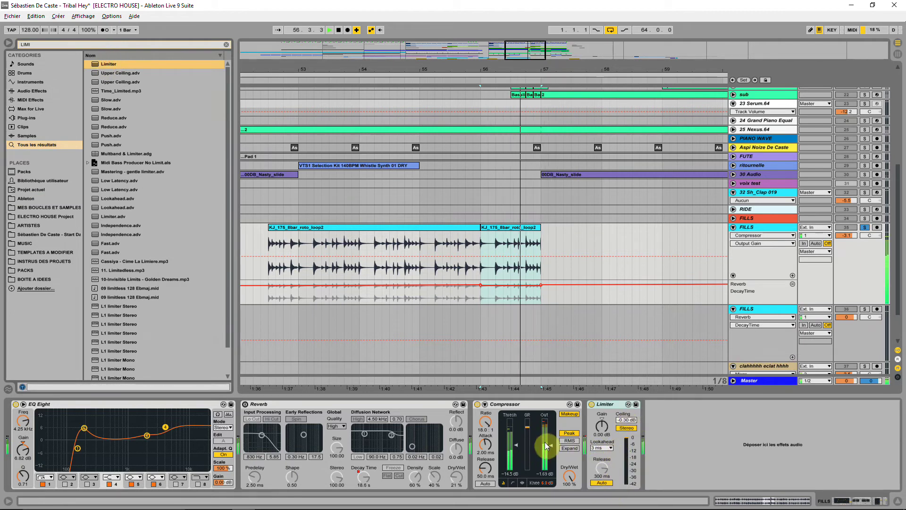
pyautogui.press('space')
pyautogui.press('space')
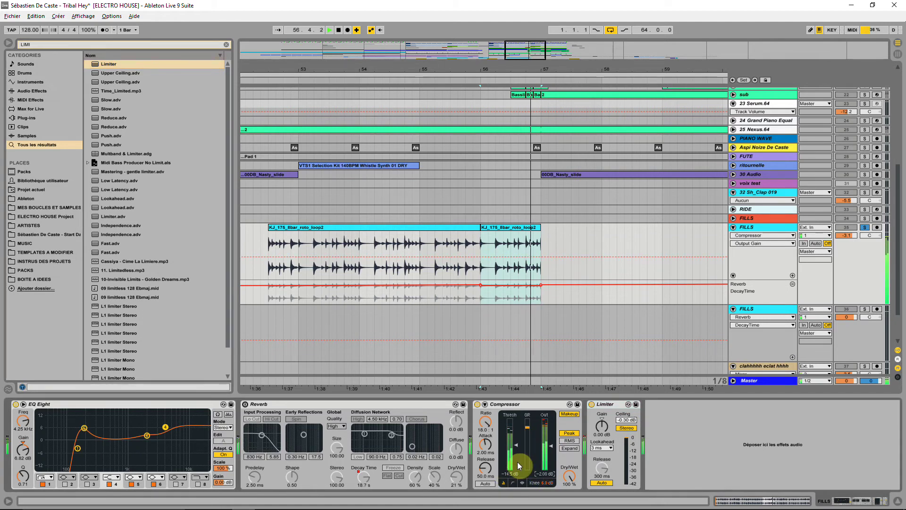
# Audition the fill from bar 53.2 and split its last part again at bar 56.2
pyautogui.click(314, 251)
pyautogui.press('space')
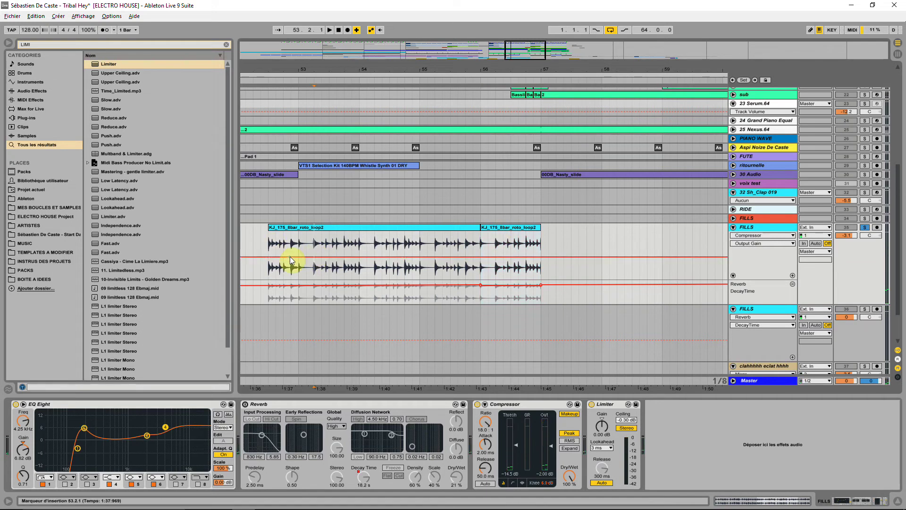
pyautogui.moveTo(313, 248); pyautogui.dragTo(532, 235)
pyautogui.press('space')
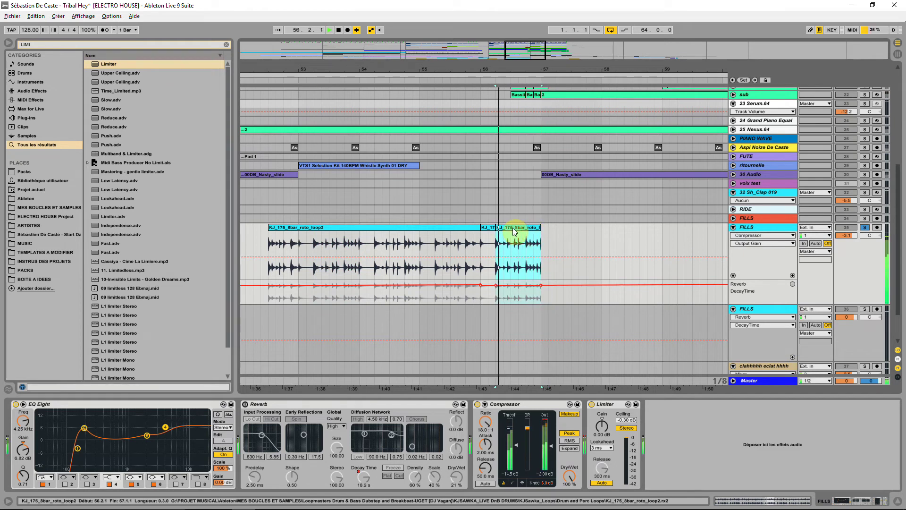
# Audition the extended fill between bars 54 and 55 and play it again from bar 55
pyautogui.click(397, 258)
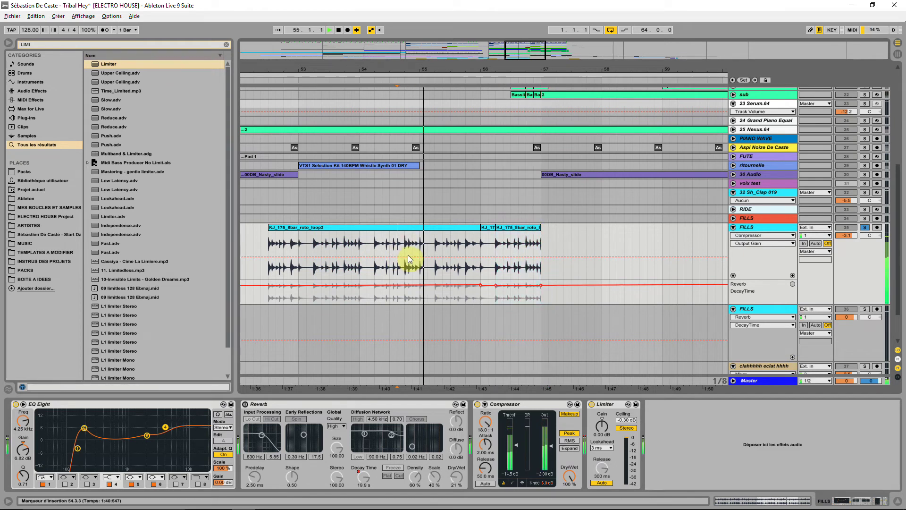
pyautogui.moveTo(362, 242); pyautogui.dragTo(422, 242)
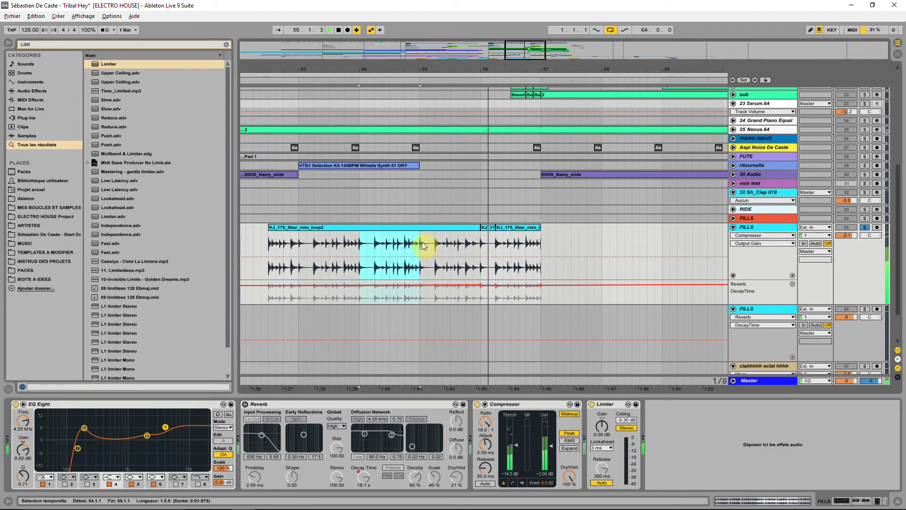
pyautogui.click(420, 252)
pyautogui.press('space')
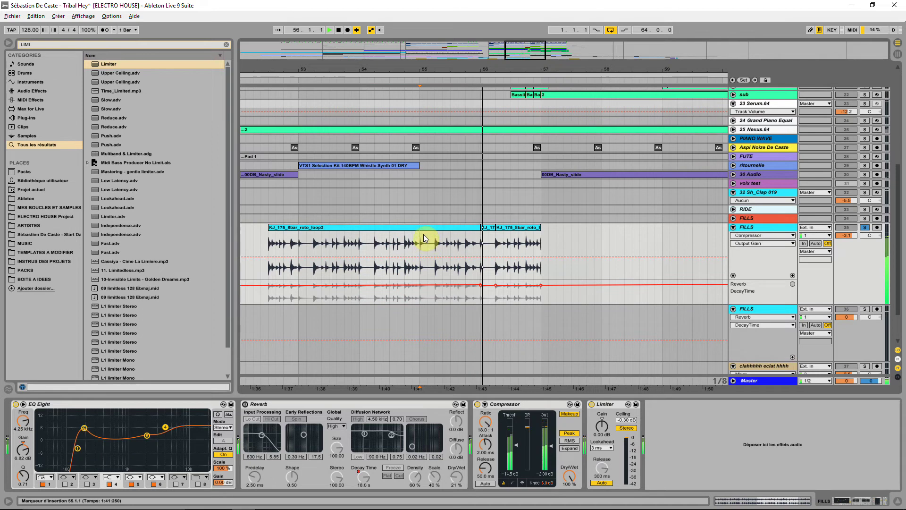
# Replace the fill's split last bar, 56.1.1 to 57.1.1, with a single one-bar clip and unsolo track 35
pyautogui.moveTo(421, 236); pyautogui.dragTo(532, 243)
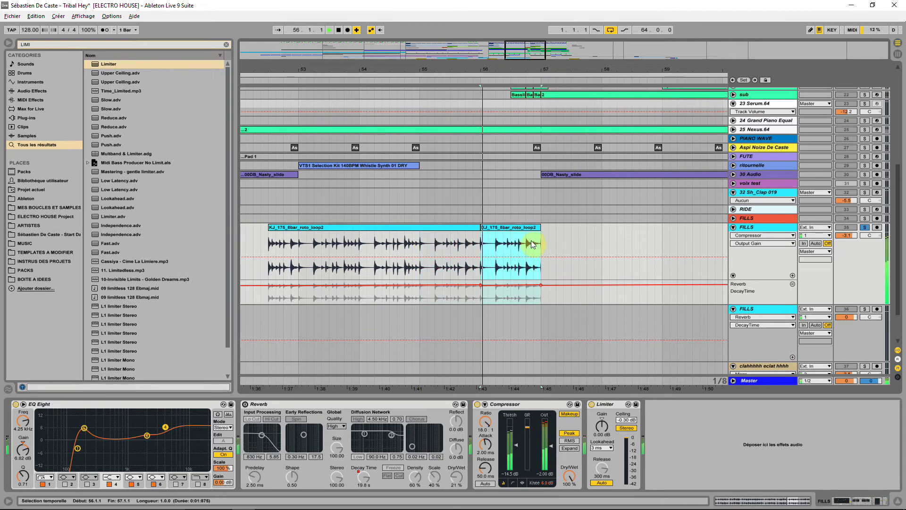
pyautogui.click(865, 227)
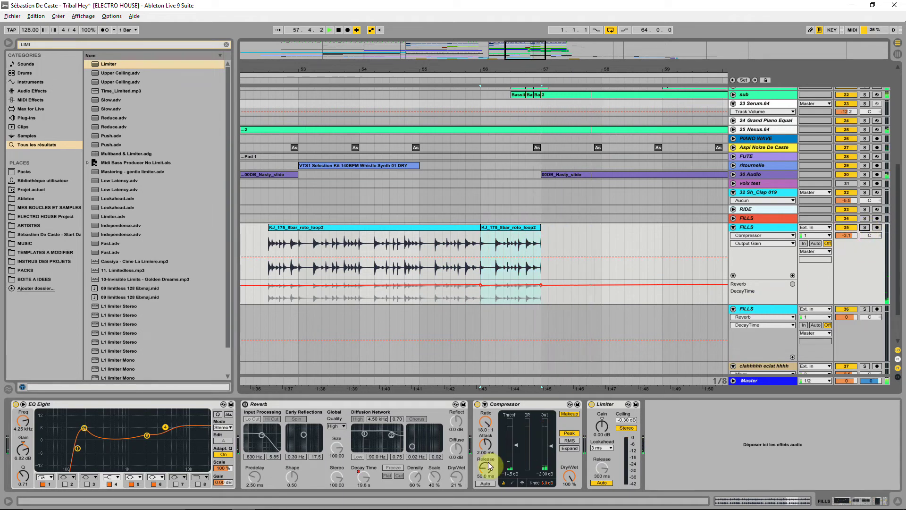
# Set the Compressor's output gain to 0.00 dB on track 35 and switch the Limiter off
pyautogui.click(549, 474)
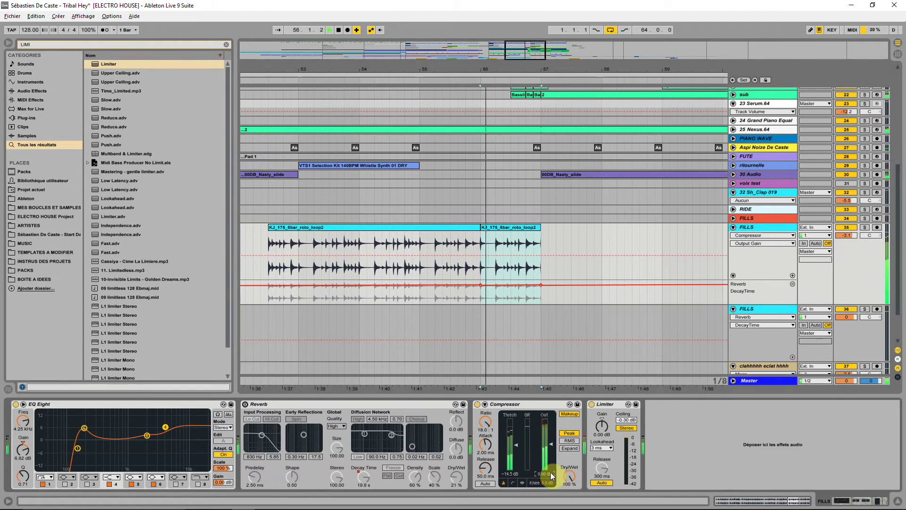
pyautogui.click(601, 464)
pyautogui.click(591, 404)
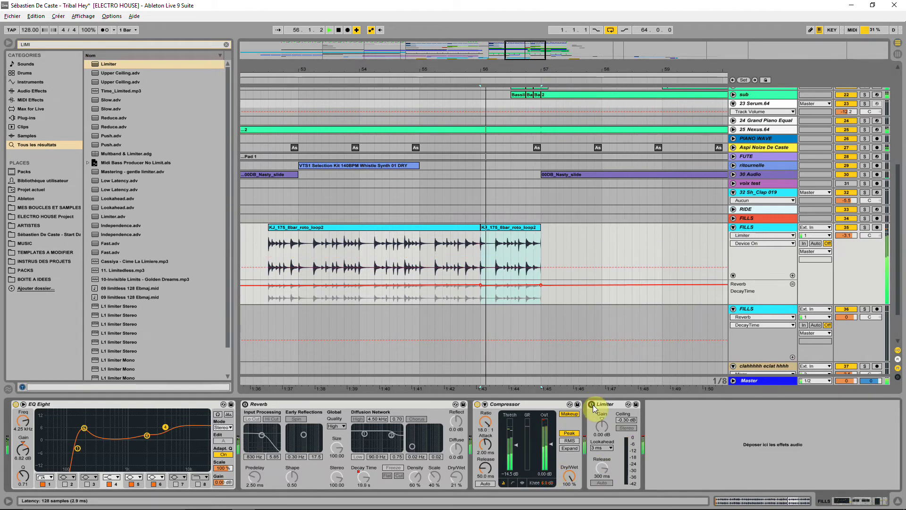
pyautogui.press('space')
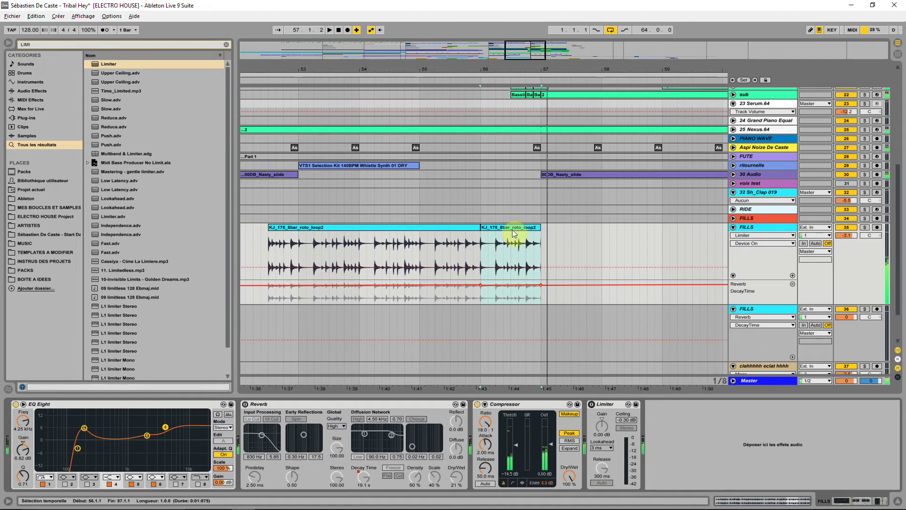
# Delete both KJ_175_8bar_roto_loop2 clips between bars 52.3 and 57.1 on track 35
pyautogui.click(497, 227)
pyautogui.press('Delete')
pyautogui.click(457, 227)
pyautogui.press('Delete')
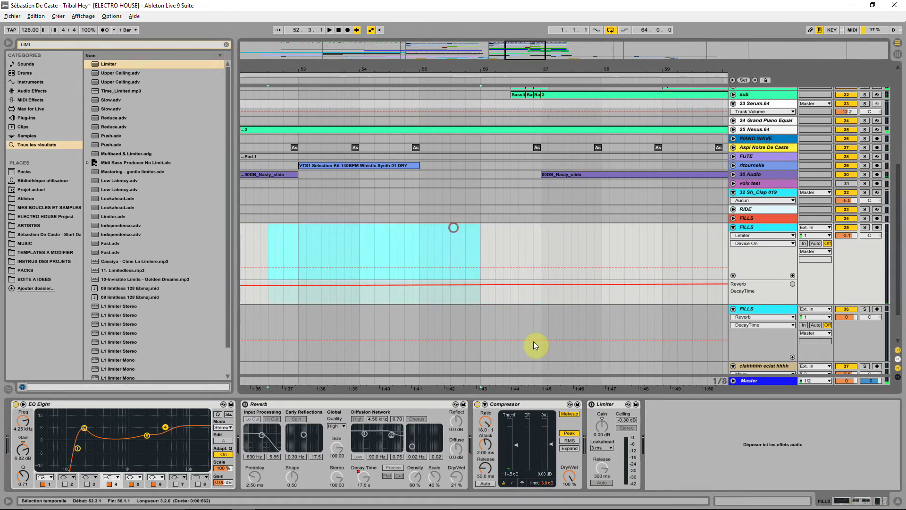
# Play the fill from bar 47 and set band 6 of track 35's EQ Eight to 2.01 kHz and 1.86 dB
pyautogui.moveTo(503, 72); pyautogui.dragTo(667, 73)
pyautogui.click(543, 231)
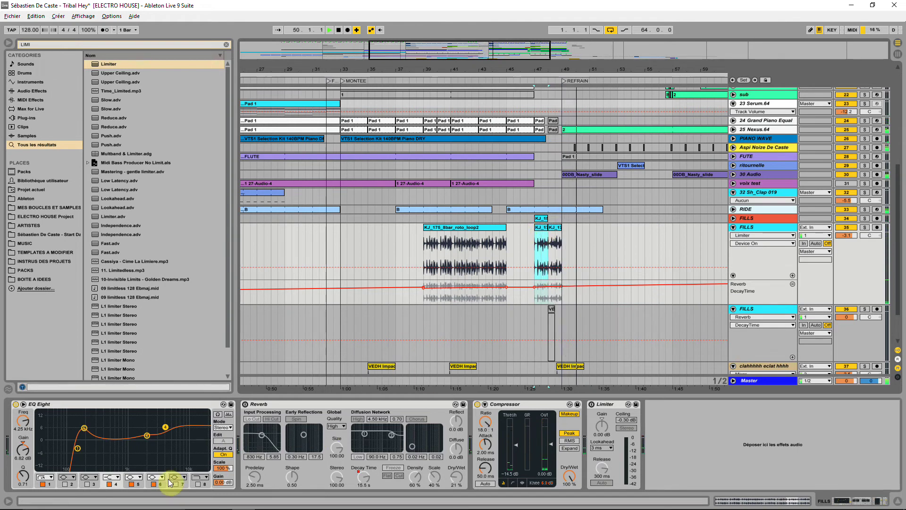
pyautogui.moveTo(165, 427); pyautogui.dragTo(146, 436)
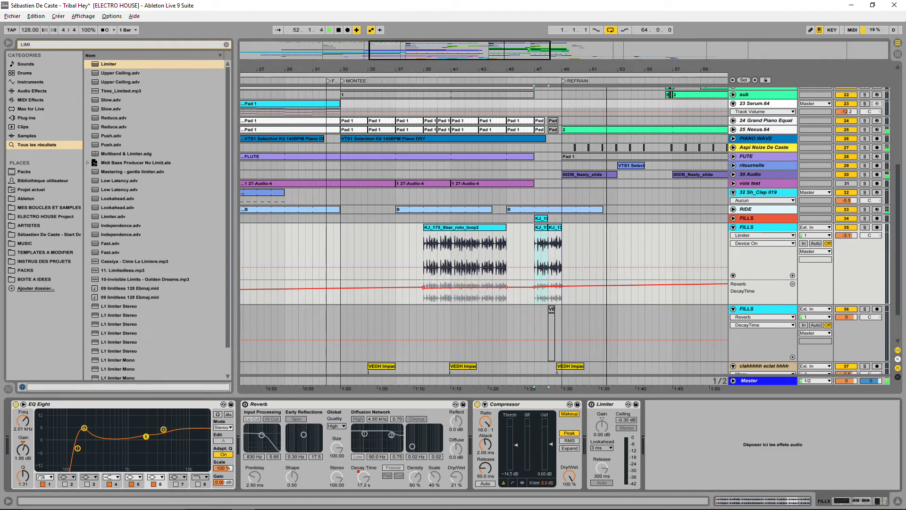
pyautogui.press('space')
pyautogui.press('space')
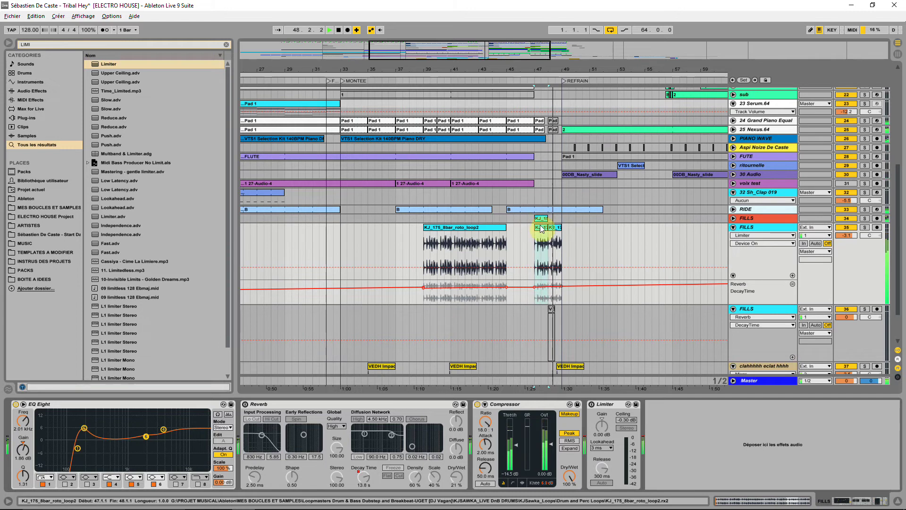
# Raise the gain of track 34's fill clip at bar 47 to 2.38 dB and deactivate the clip below it on track 35
pyautogui.click(733, 218)
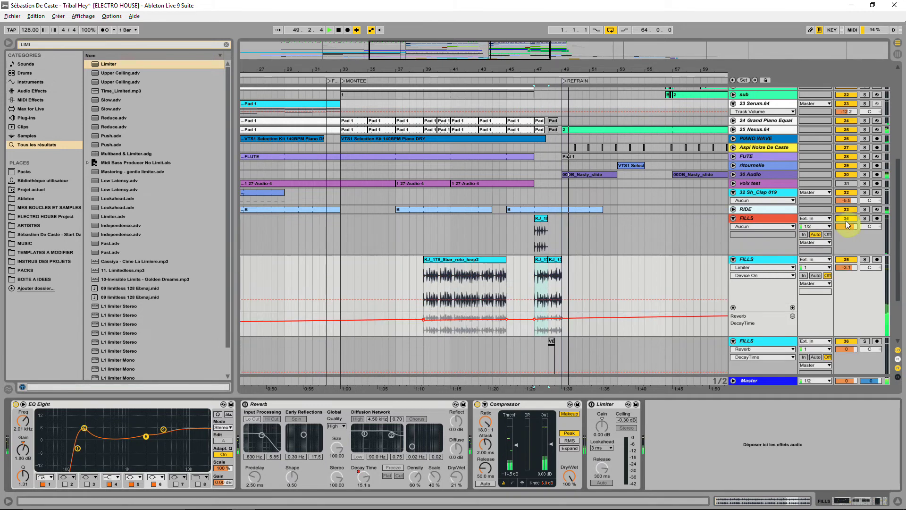
pyautogui.click(543, 217)
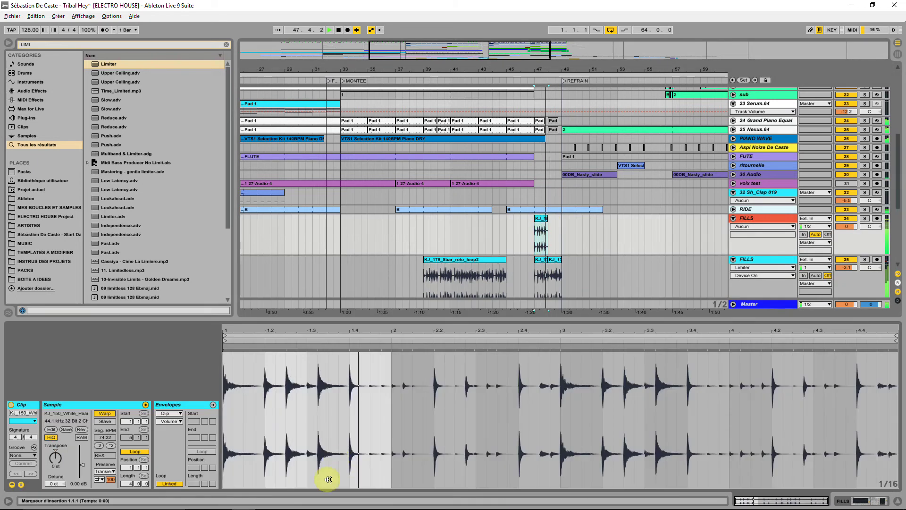
pyautogui.moveTo(81, 465); pyautogui.dragTo(81, 463)
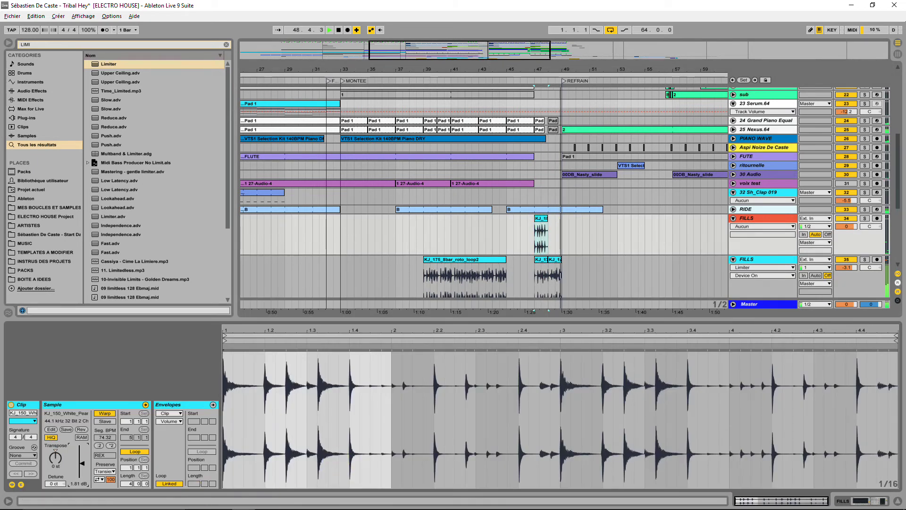
pyautogui.press('space')
pyautogui.press('space')
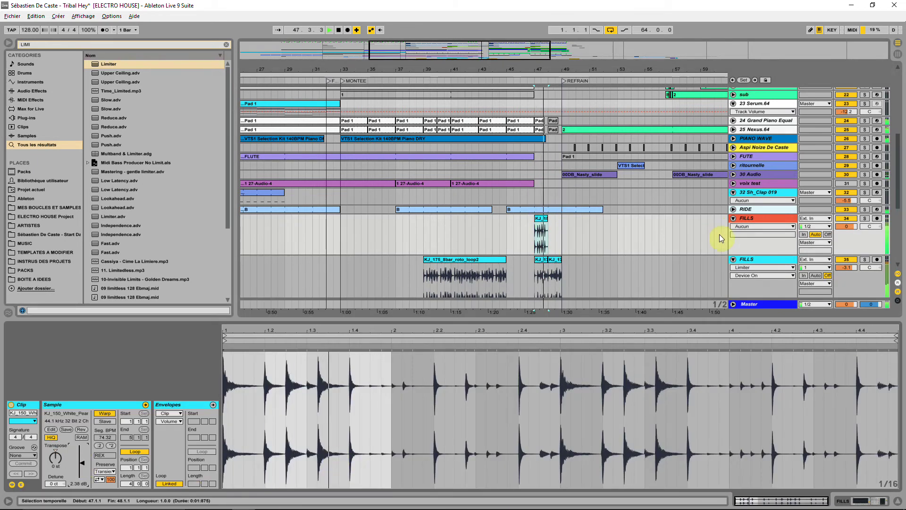
pyautogui.click(539, 259)
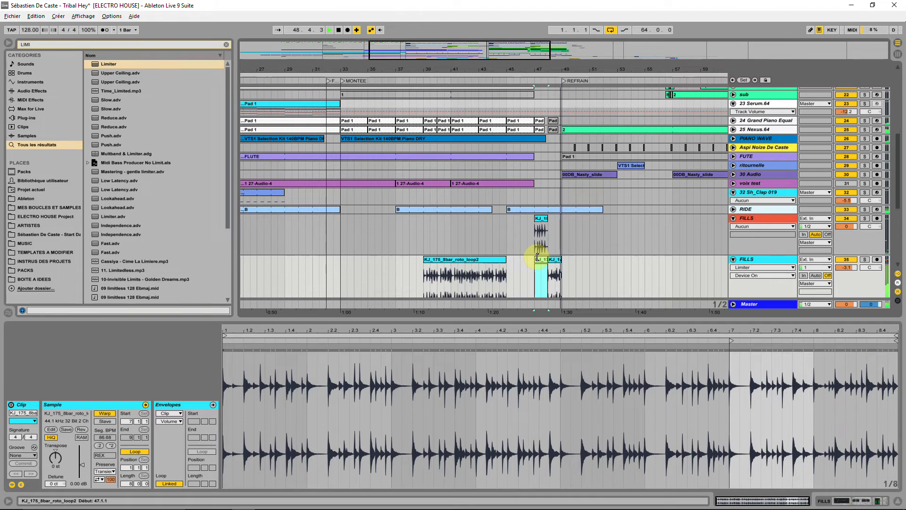
# Copy the VEDH Impact 007 clip before the refrain to bar 49.1.1 on track 37
pyautogui.scroll(-6, 596, 238)
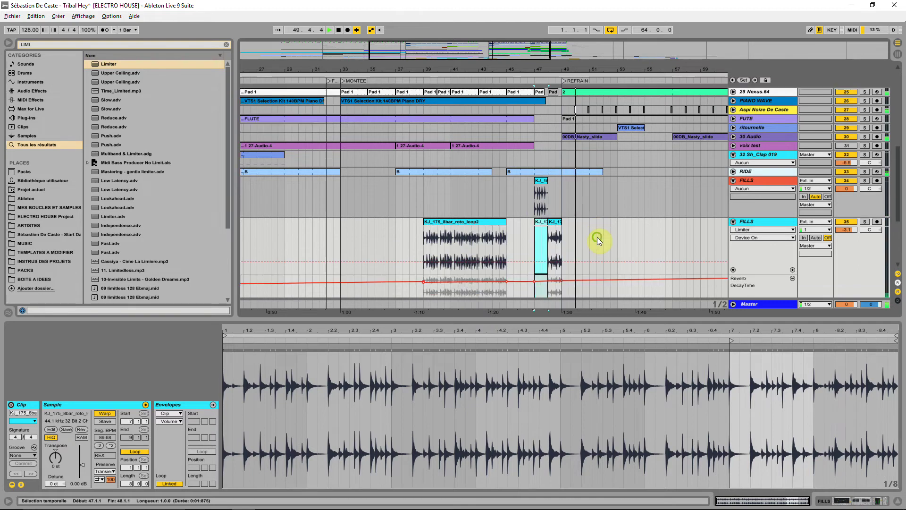
pyautogui.click(574, 245)
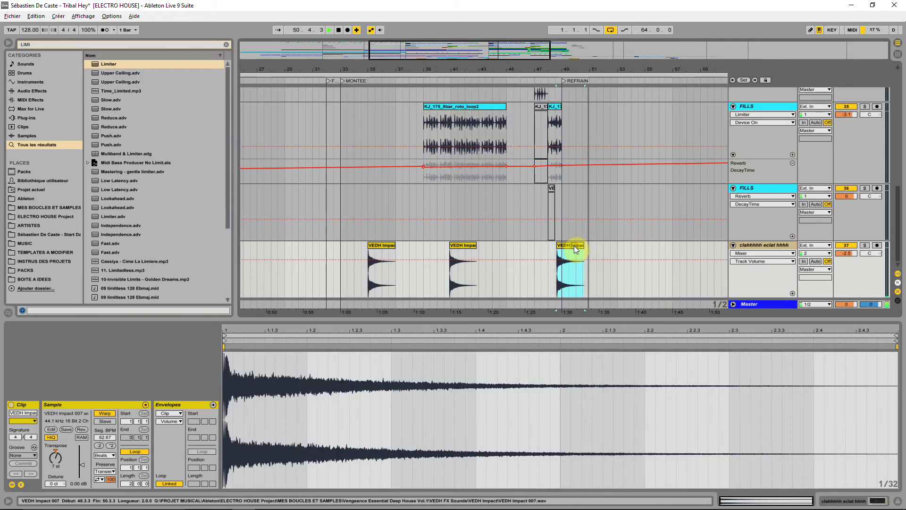
pyautogui.moveTo(574, 246)
pyautogui.mouseDown()
pyautogui.moveTo(583, 245)
pyautogui.moveTo(559, 246)
pyautogui.mouseUp()
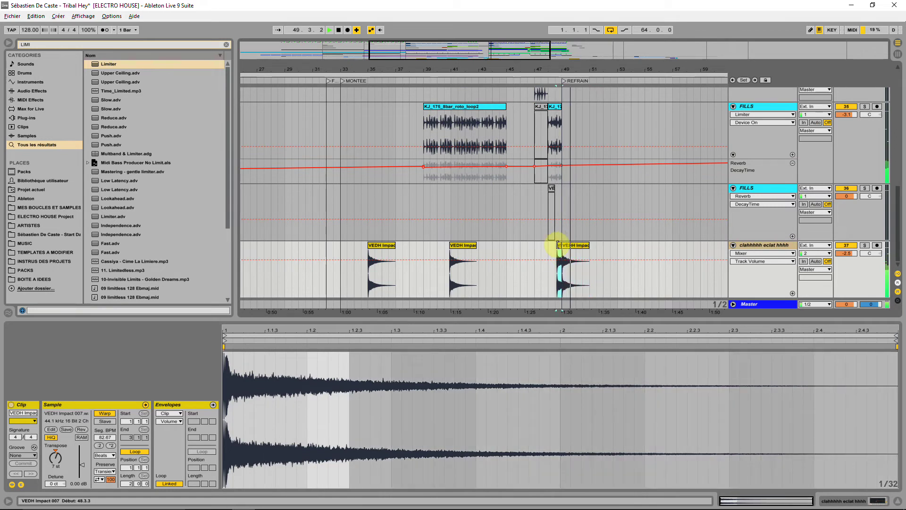
# Solo track 37 and transpose the copied impact at bar 49.1.1 to 10 st while replaying it
pyautogui.click(572, 246)
pyautogui.click(864, 245)
pyautogui.press('space')
pyautogui.press('space')
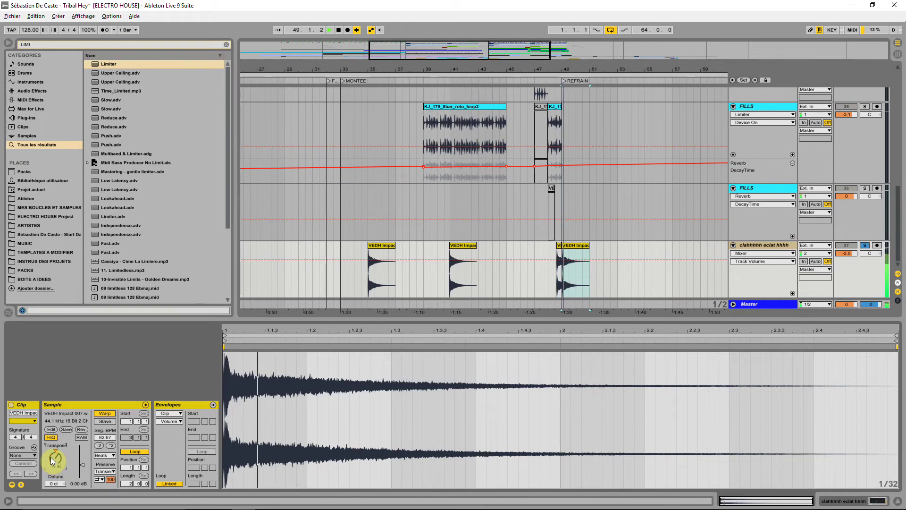
pyautogui.press('space')
pyautogui.press('space')
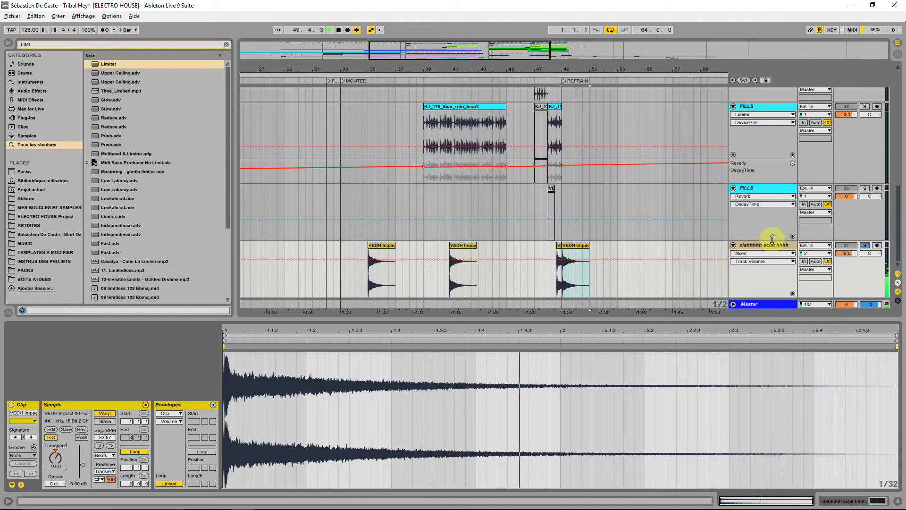
# Audition the impact at bar 48.3.3, unsolo track 37, and play the transition into the refrain from bar 48.1.1
pyautogui.click(559, 247)
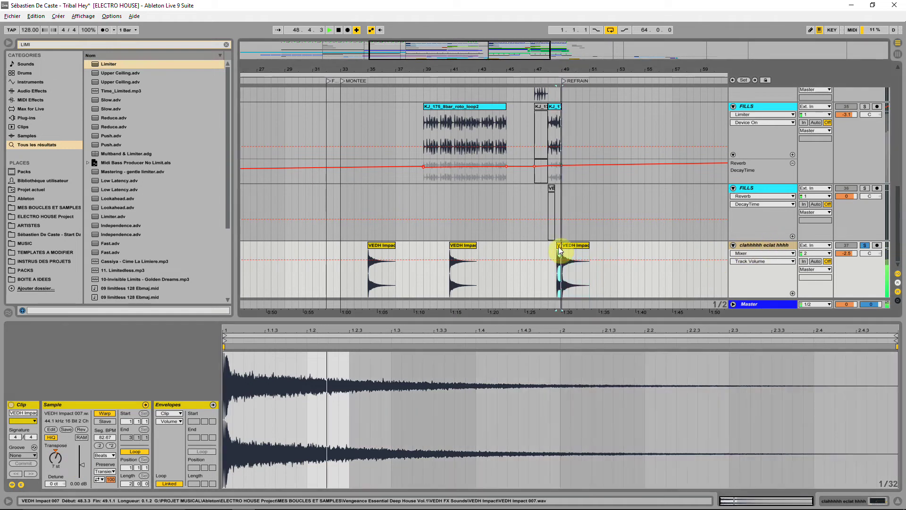
pyautogui.press('space')
pyautogui.press('space')
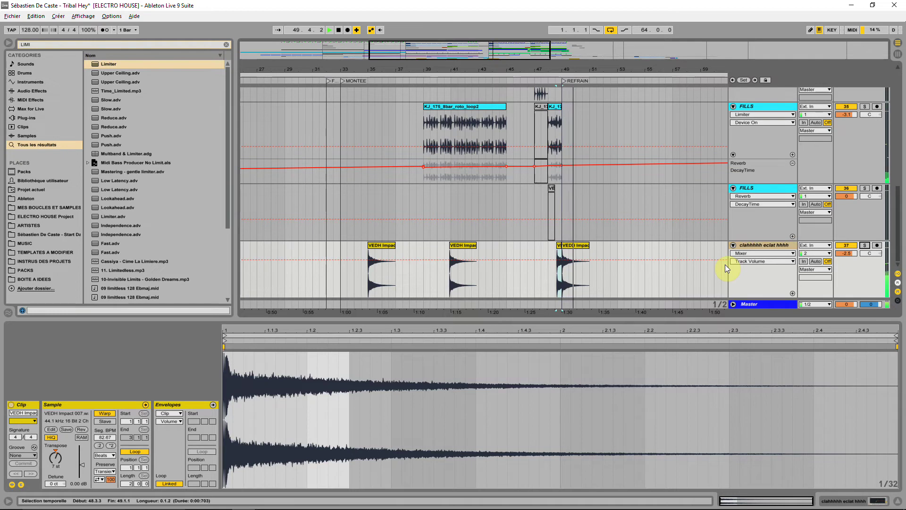
pyautogui.click(544, 251)
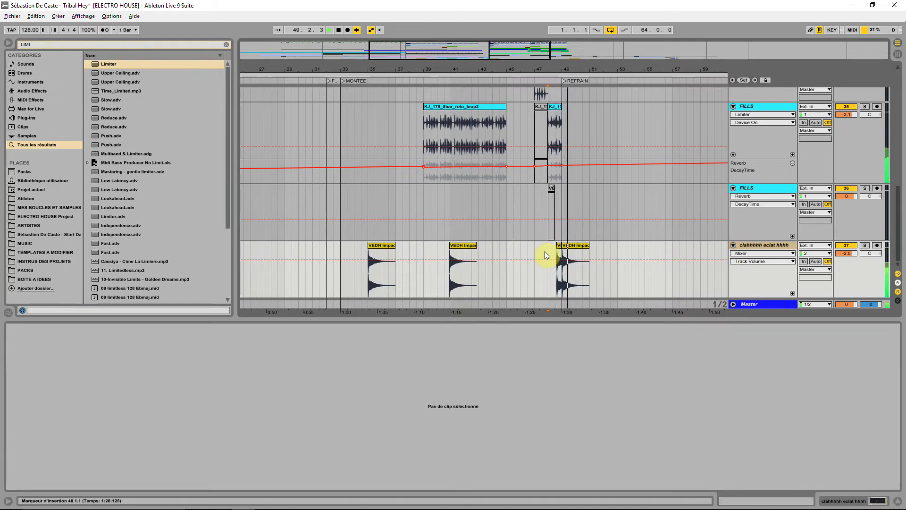
# Delete the copied impact at bar 49.1.1, extend the original impact clip to bar 50.3.1, and replay it
pyautogui.click(575, 244)
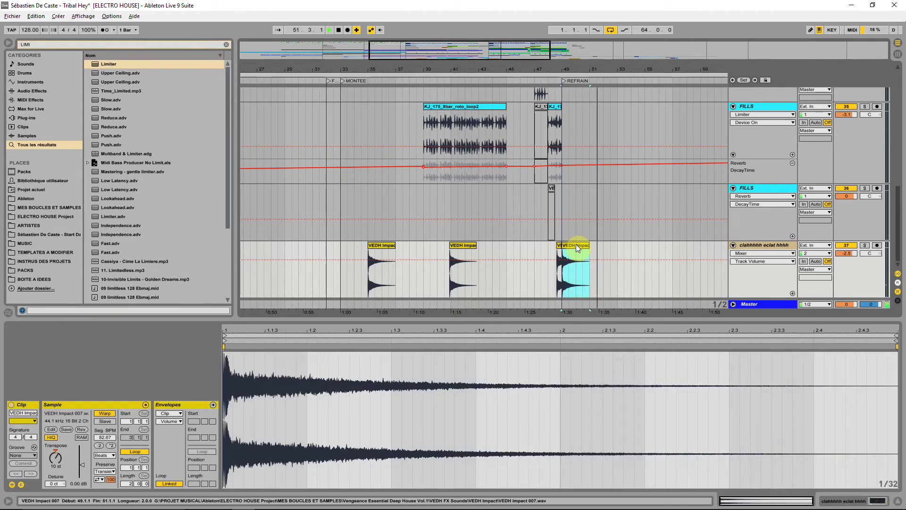
pyautogui.press('Delete')
pyautogui.moveTo(561, 246); pyautogui.dragTo(582, 245)
pyautogui.press('space')
pyautogui.press('space')
pyautogui.press('space')
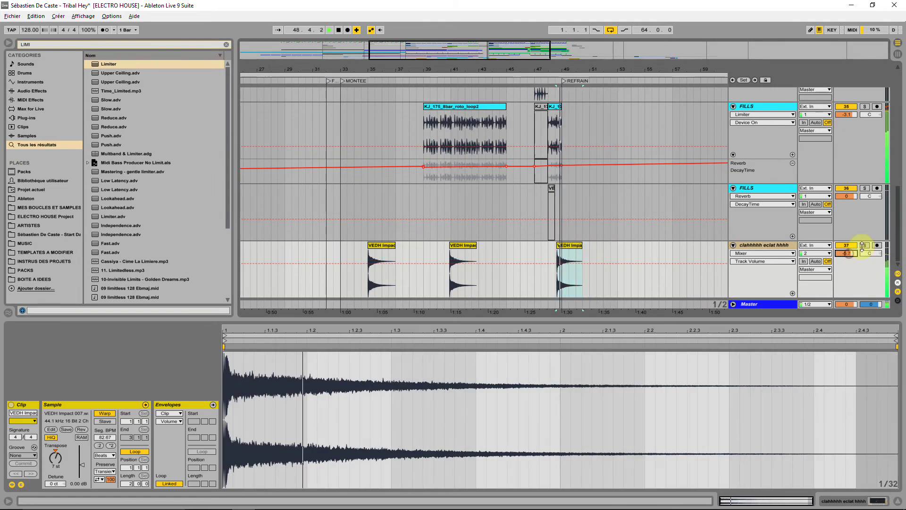
# Solo track 37 with its volume at -7.0 dB and transpose the impact clip at bar 48.3.3 to 10 st
pyautogui.click(864, 245)
pyautogui.moveTo(848, 253); pyautogui.dragTo(848, 256)
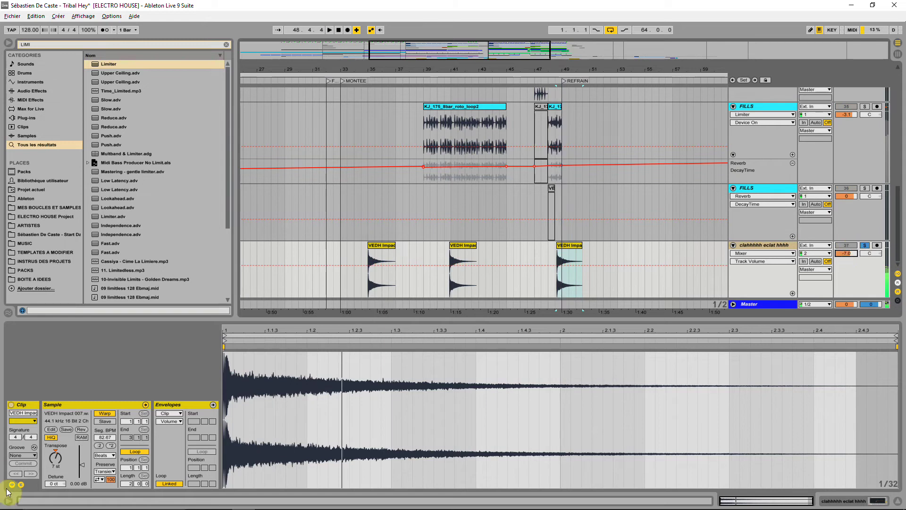
pyautogui.click(55, 457)
pyautogui.moveTo(55, 448); pyautogui.dragTo(56, 429)
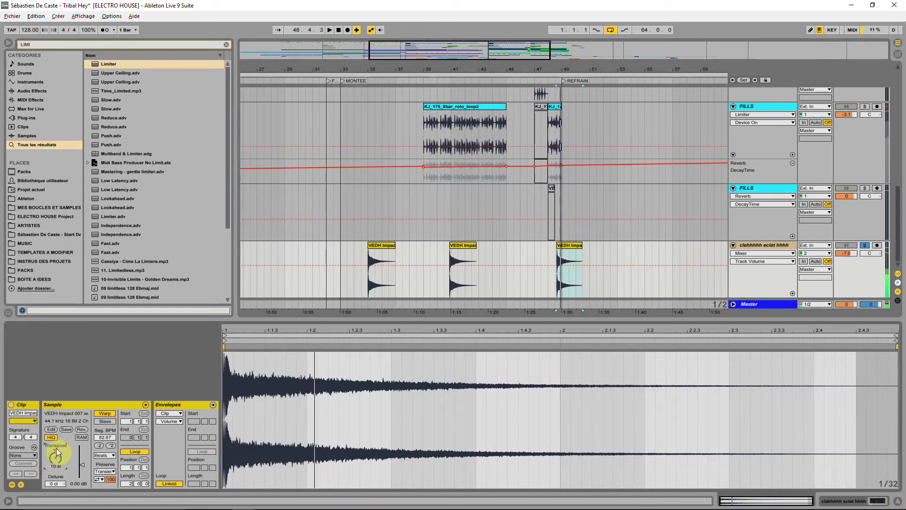
# Try the Complex and Complex Pro warp modes on the impact clip at bar 48.3.3
pyautogui.click(105, 471)
pyautogui.click(112, 455)
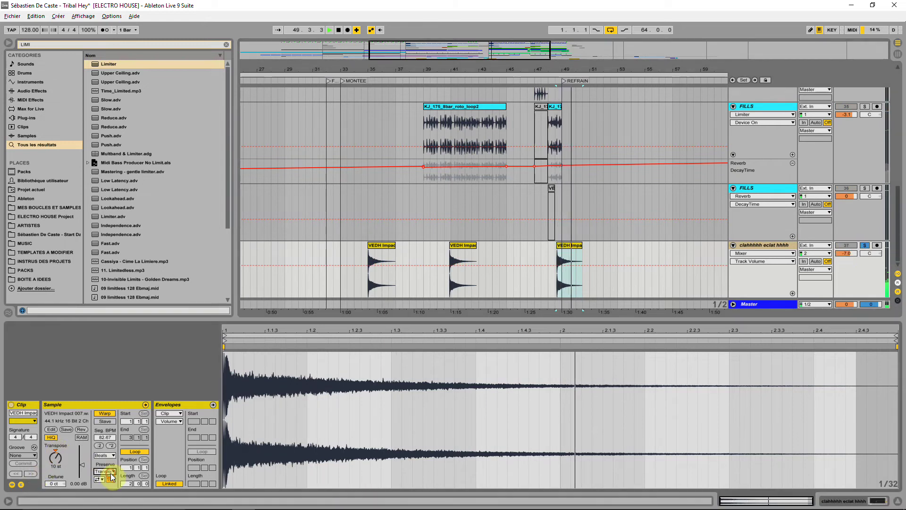
pyautogui.click(112, 456)
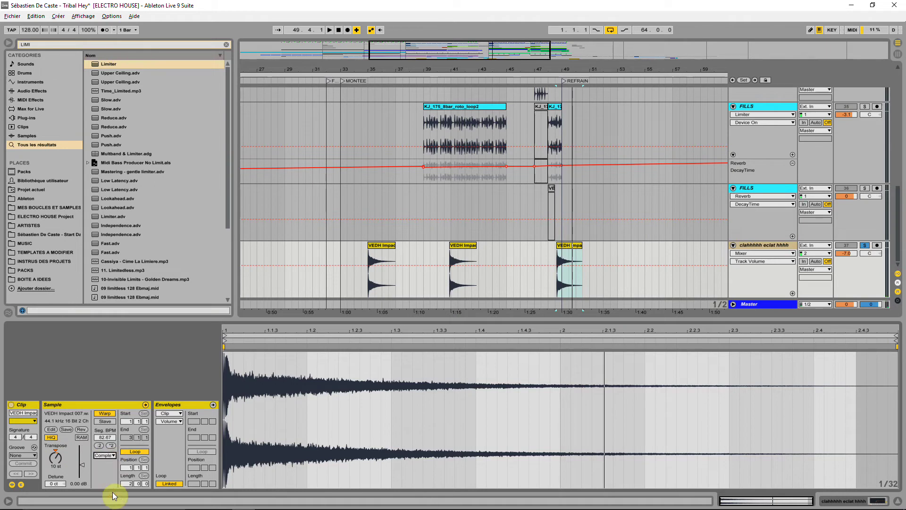
pyautogui.click(104, 455)
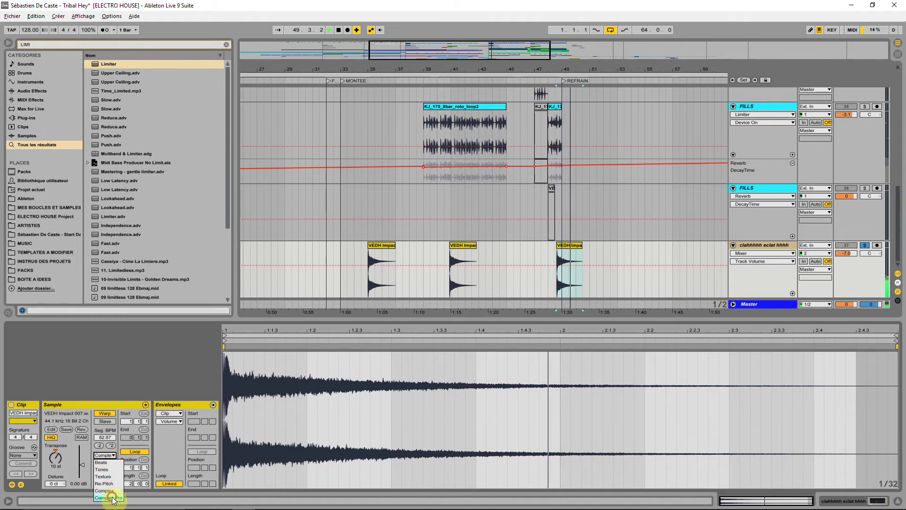
pyautogui.click(114, 492)
pyautogui.click(106, 455)
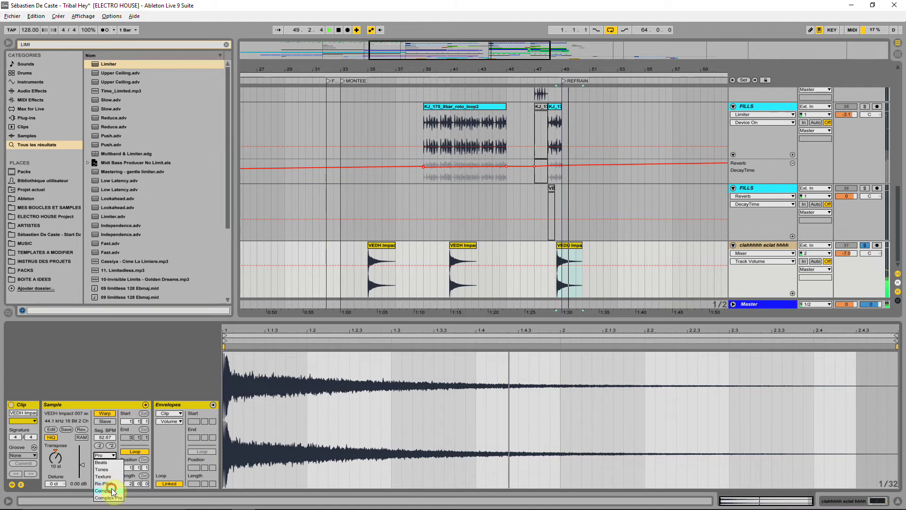
pyautogui.click(110, 482)
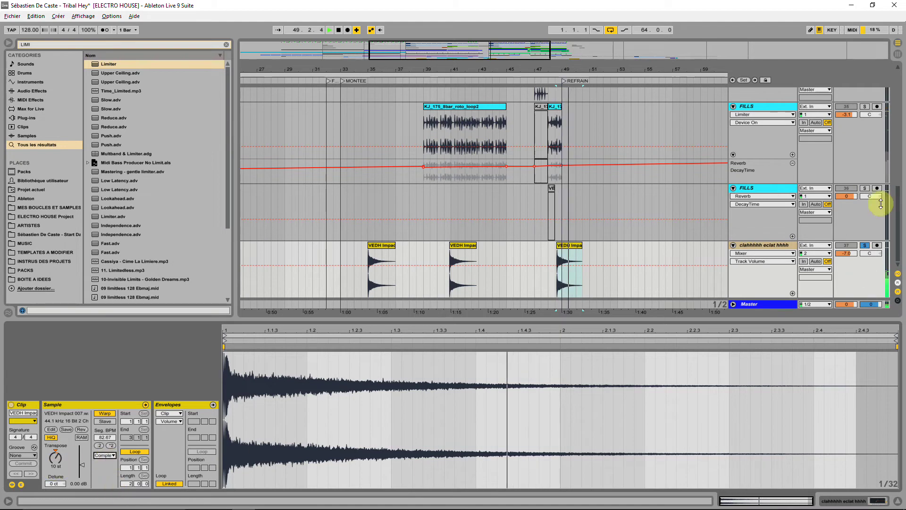
# Unsolo track 37, set the impact clip's warp mode back to Beats, and set its transposition to 10 st
pyautogui.click(867, 246)
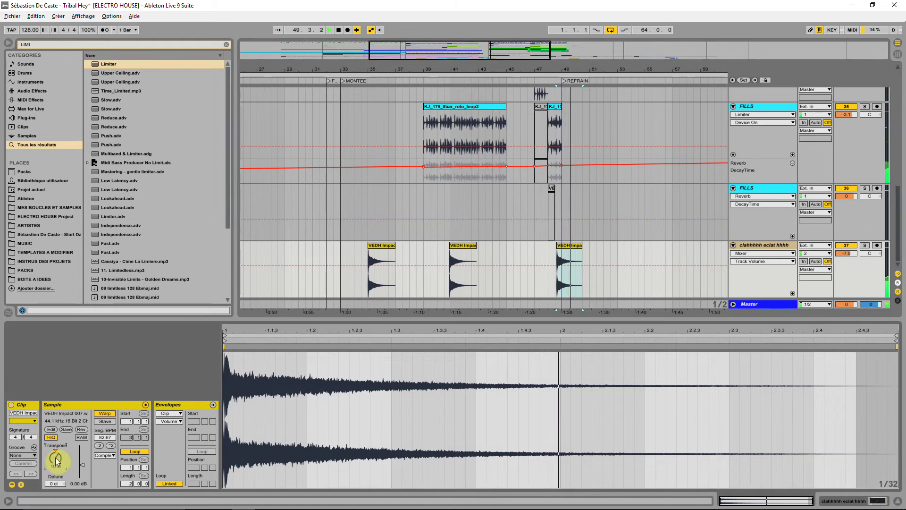
pyautogui.click(106, 455)
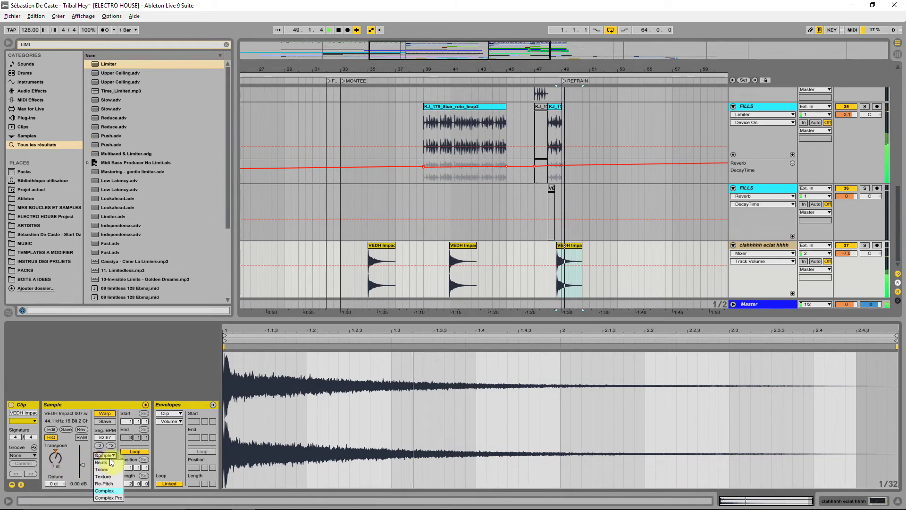
pyautogui.click(110, 462)
pyautogui.moveTo(56, 459); pyautogui.dragTo(56, 458)
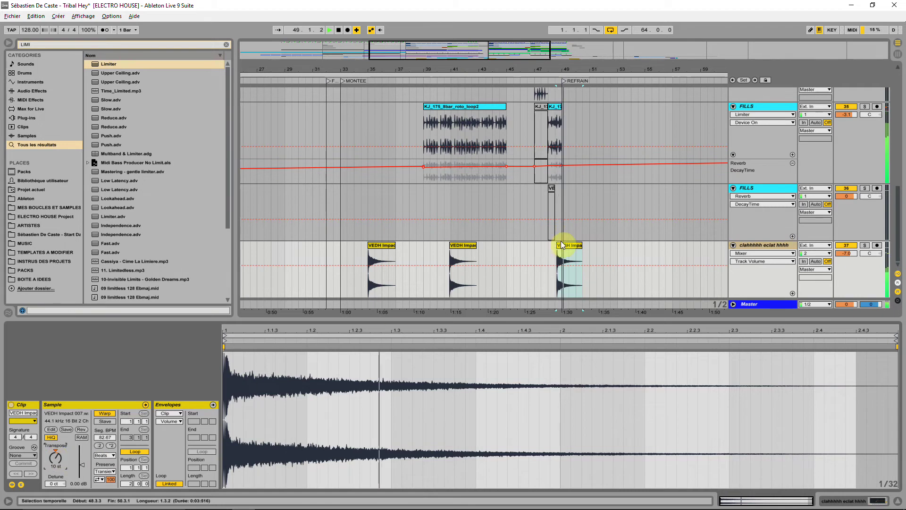
pyautogui.moveTo(572, 70); pyautogui.dragTo(467, 244)
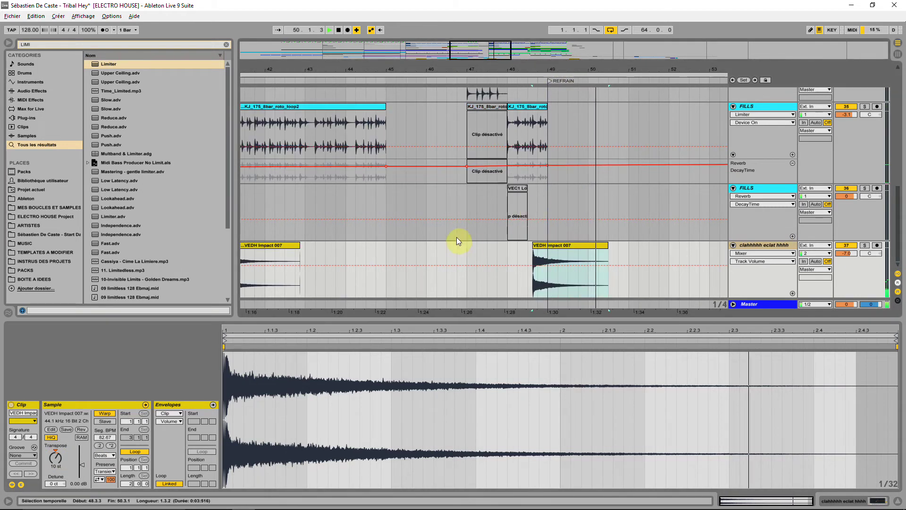
# Show the device chain of FILLS track 35 and switch on its Reverb
pyautogui.click(351, 239)
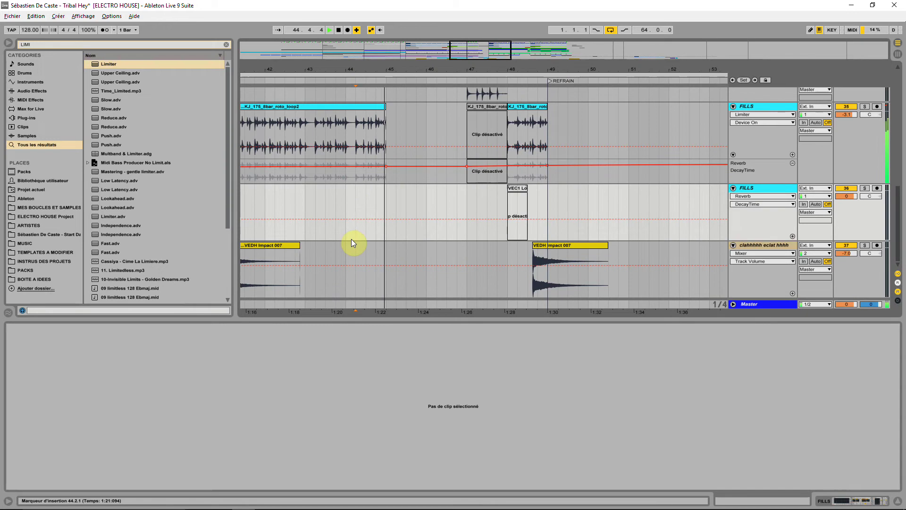
pyautogui.moveTo(401, 60); pyautogui.dragTo(402, 43)
pyautogui.moveTo(452, 72); pyautogui.dragTo(453, 61)
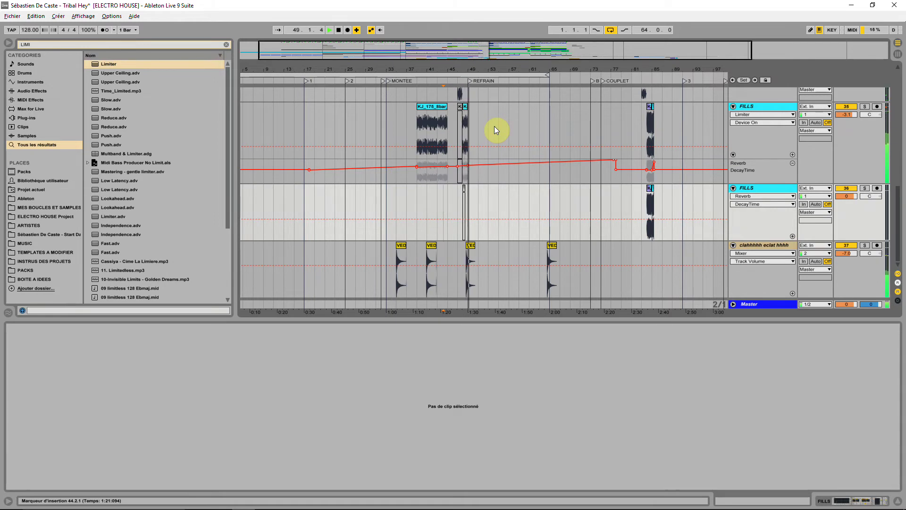
pyautogui.doubleClick(757, 107)
pyautogui.press('space')
pyautogui.press('space')
pyautogui.click(245, 404)
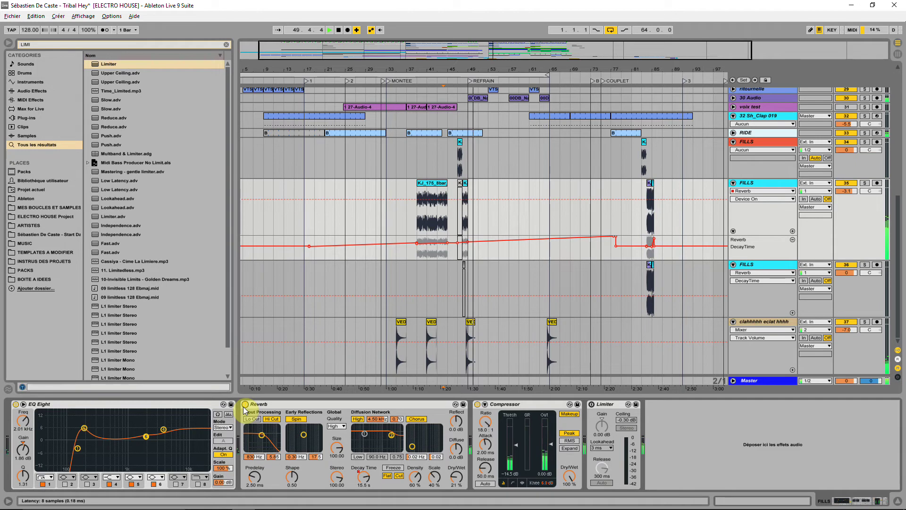
# Set the track 35 Reverb's Dry/Wet to 29 % and its input filter to 2.12 kHz with width 7.78, enabling Lo Cut
pyautogui.moveTo(456, 477); pyautogui.dragTo(457, 471)
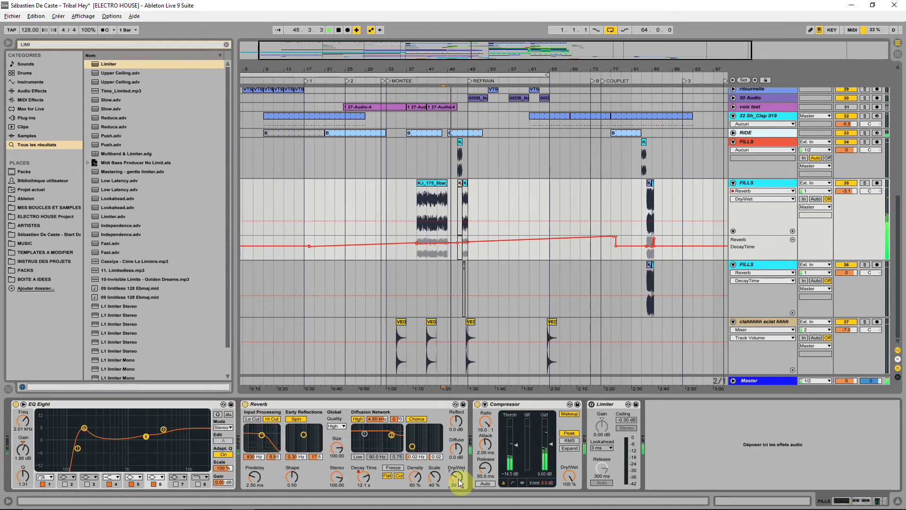
pyautogui.moveTo(262, 434); pyautogui.dragTo(267, 433)
pyautogui.click(252, 418)
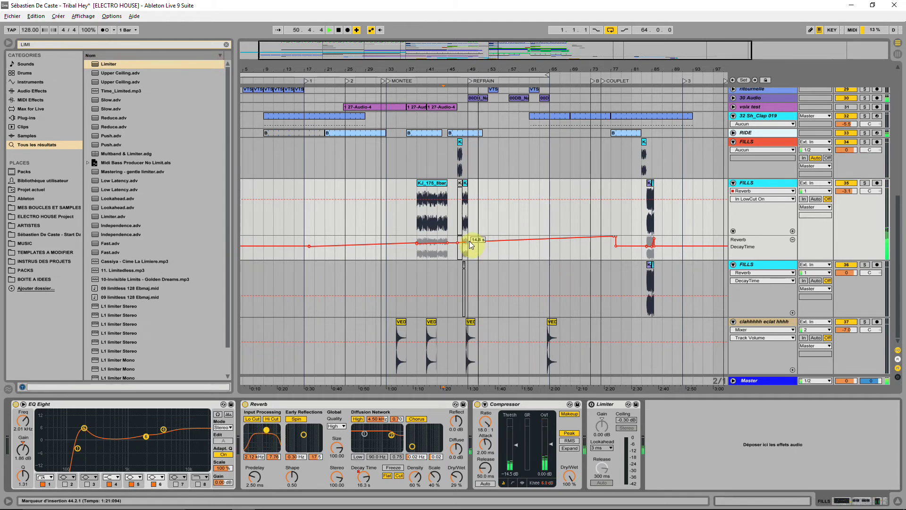
# Raise track 35's Reverb DecayTime automation at bar 49.1.1 and enlarge the automation lane to shape the rise
pyautogui.moveTo(470, 242); pyautogui.dragTo(469, 235)
pyautogui.press('space')
pyautogui.moveTo(466, 67); pyautogui.dragTo(555, 255)
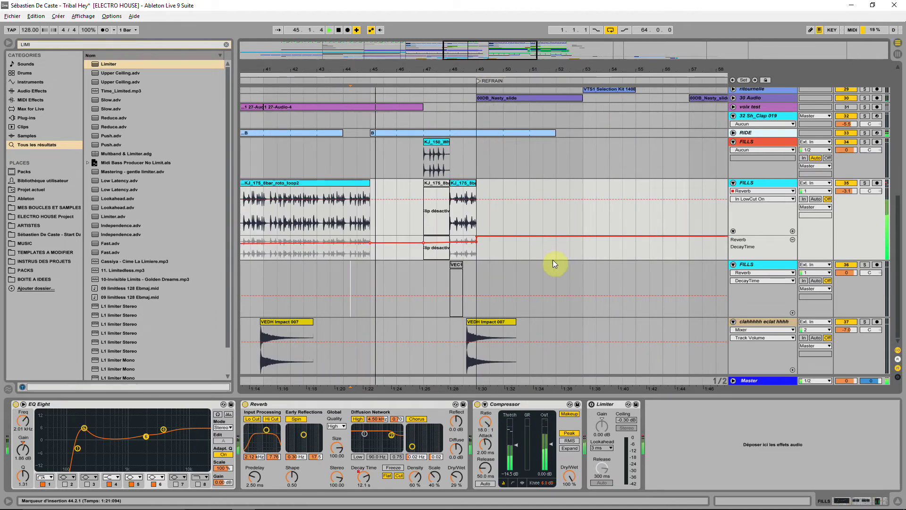
pyautogui.moveTo(773, 259); pyautogui.dragTo(751, 407)
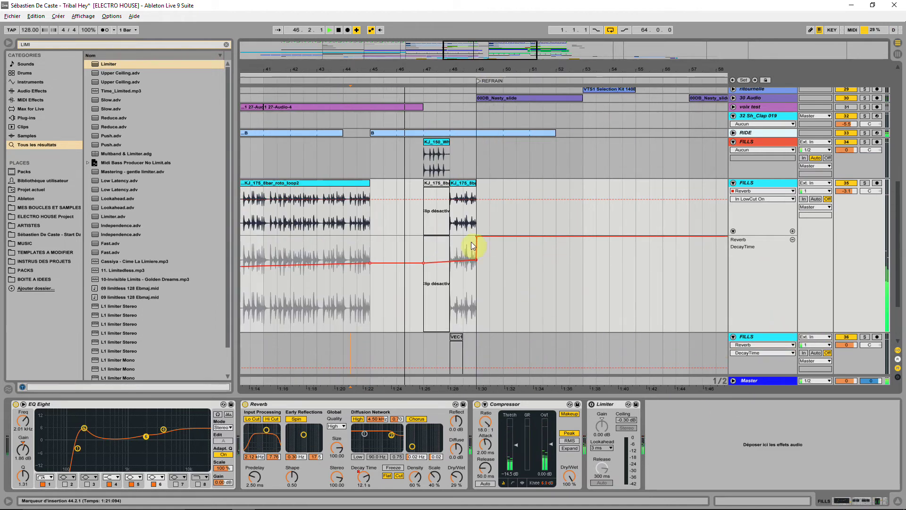
pyautogui.moveTo(476, 236); pyautogui.dragTo(473, 260)
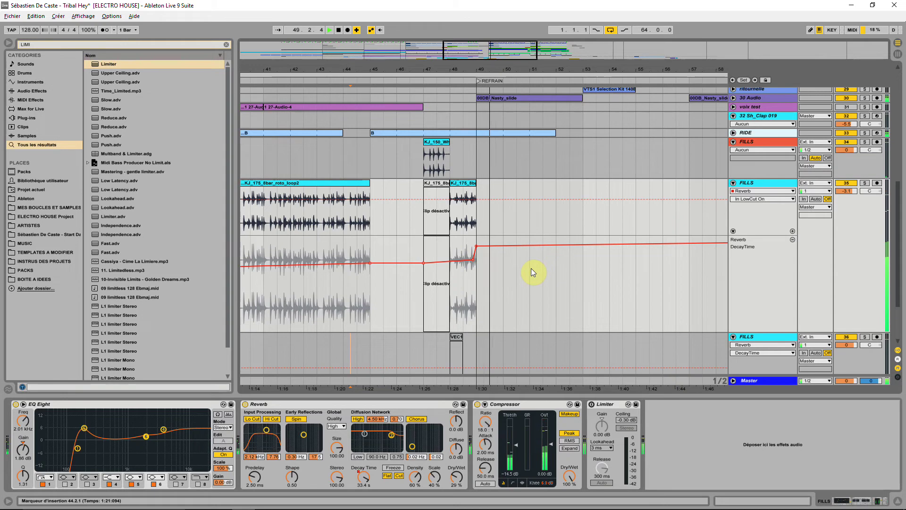
# Solo track 35, audition the fill from bar 48.3.1, and delete the raised DecayTime breakpoint at bar 49.1.1
pyautogui.click(865, 183)
pyautogui.click(463, 292)
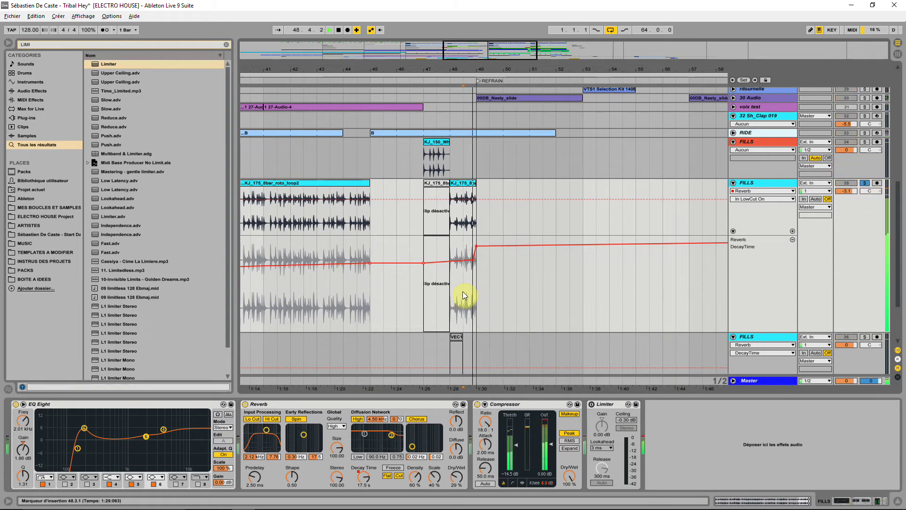
pyautogui.moveTo(474, 259)
pyautogui.press('space')
pyautogui.press('space')
pyautogui.click(476, 246)
pyautogui.click(459, 284)
pyautogui.press('space')
pyautogui.press('space')
# Set the track 35 Reverb's input filter to 16.5 kHz with width 9.00, auditioning the fill's tail between adjustments
pyautogui.moveTo(267, 430); pyautogui.dragTo(278, 426)
pyautogui.press('space')
pyautogui.press('space')
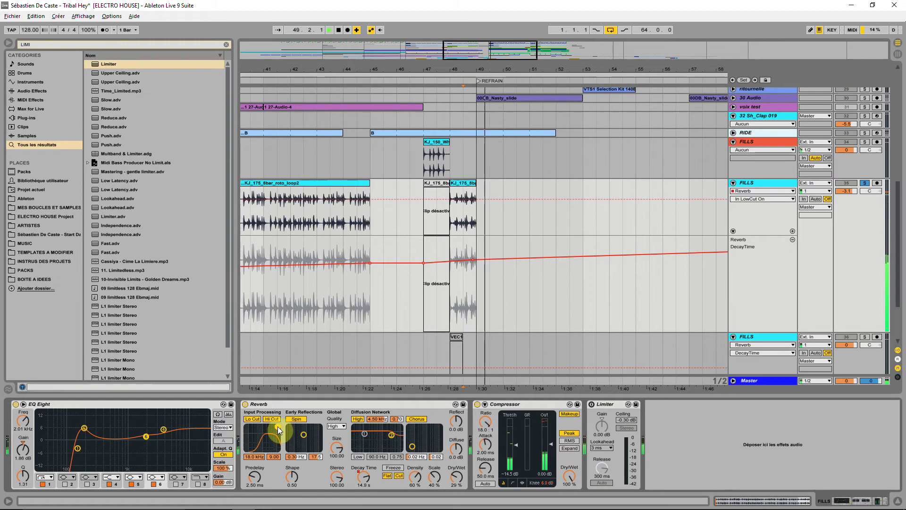
pyautogui.press('space')
pyautogui.press('space')
pyautogui.moveTo(277, 426); pyautogui.dragTo(276, 426)
pyautogui.press('space')
pyautogui.press('space')
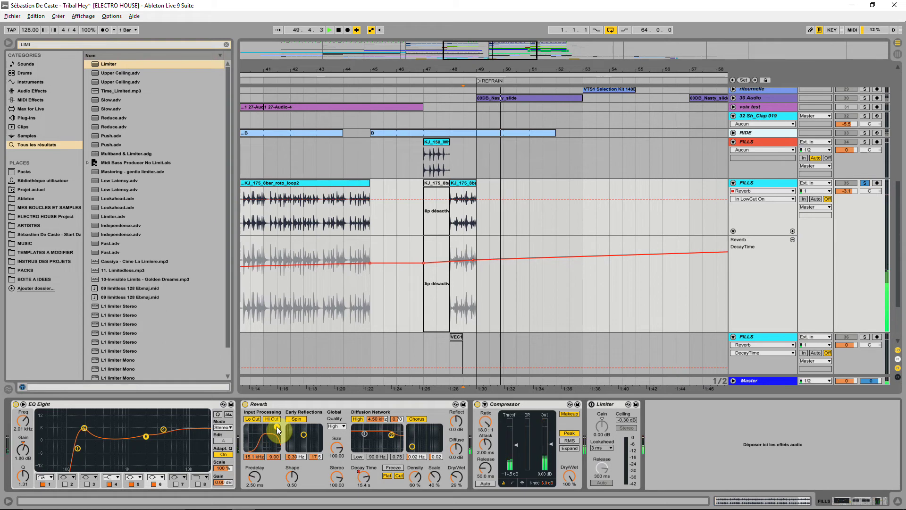
pyautogui.moveTo(276, 427); pyautogui.dragTo(277, 429)
pyautogui.press('space')
pyautogui.press('space')
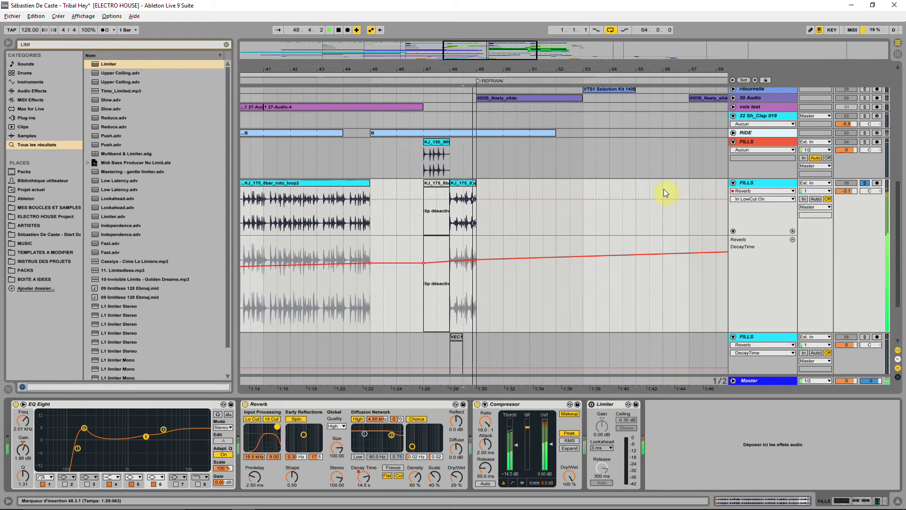
# Replay the fill at bar 48.1.1 and display the Reverb's DecayTime automation in track 35's main lane
pyautogui.click(468, 183)
pyautogui.press('space')
pyautogui.press('space')
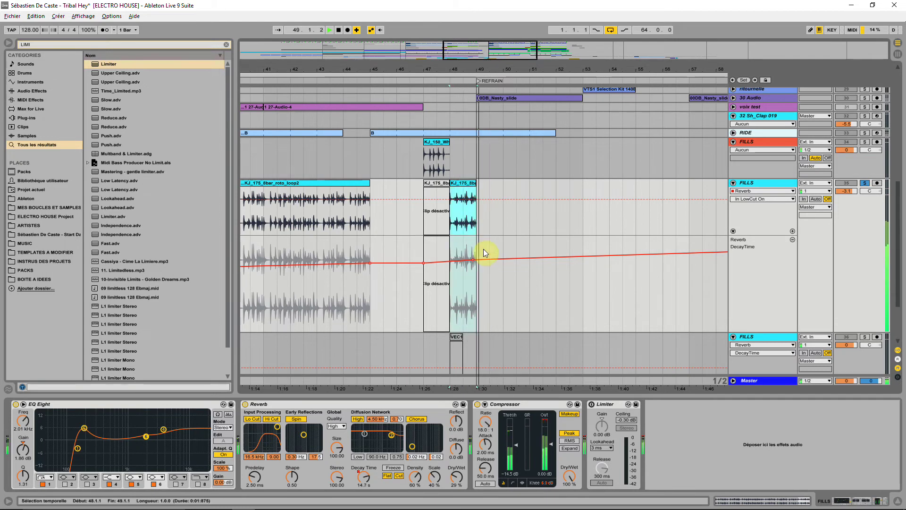
pyautogui.click(362, 478)
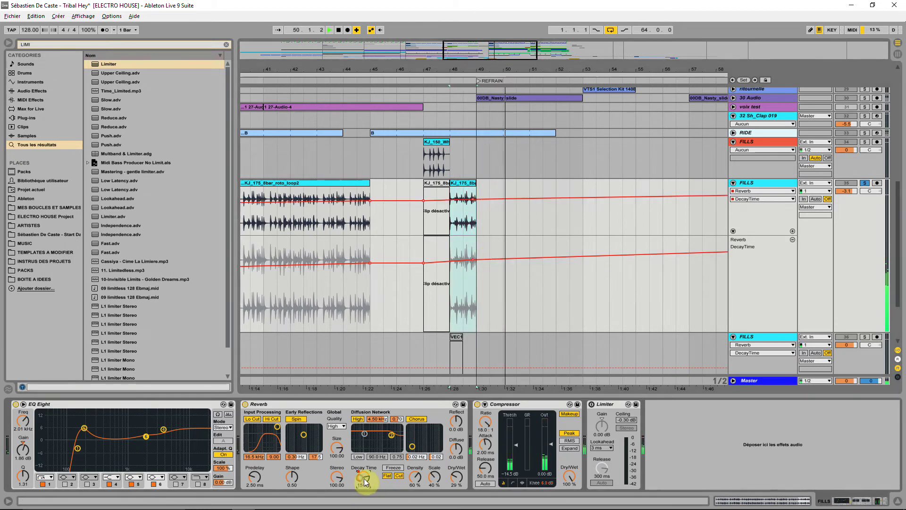
# Move the DecayTime breakpoint at bar 47 down to form a dip near the start of the bar 48 fill, and unsolo track 35
pyautogui.click(370, 283)
pyautogui.click(460, 288)
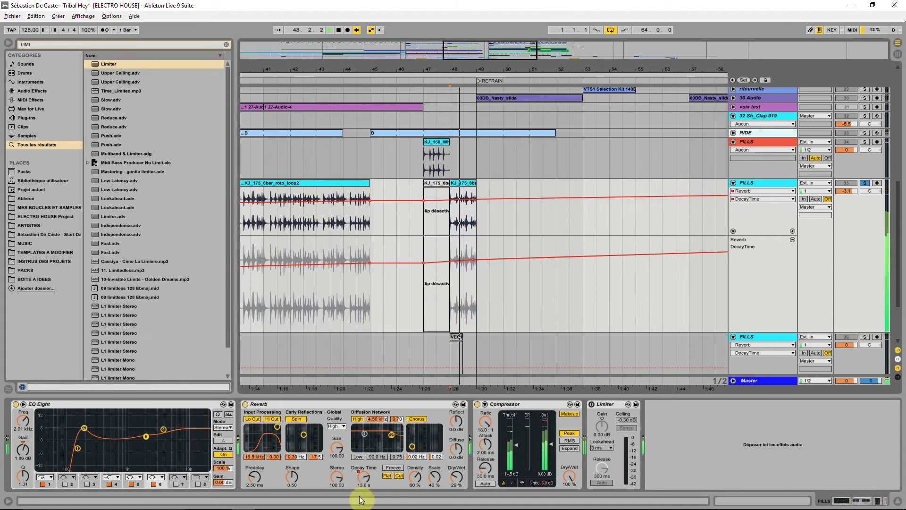
pyautogui.moveTo(426, 262); pyautogui.dragTo(448, 291)
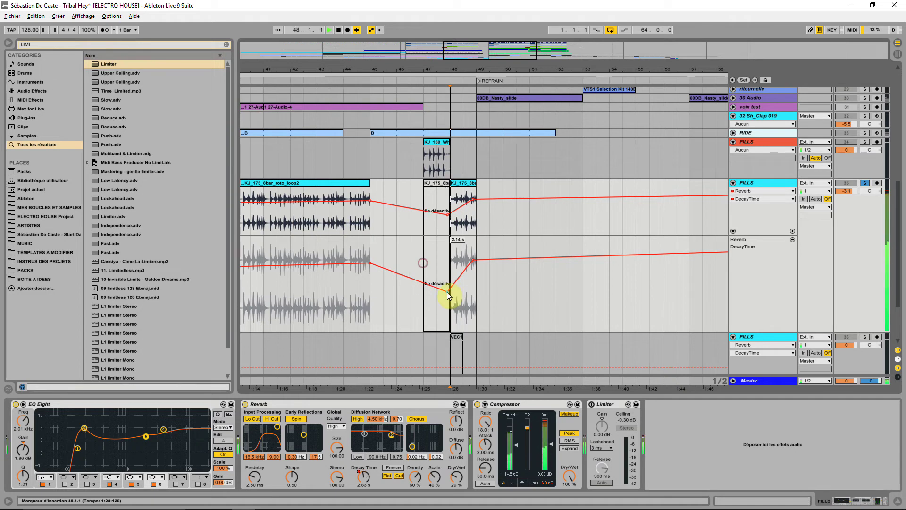
pyautogui.moveTo(447, 292); pyautogui.dragTo(459, 297)
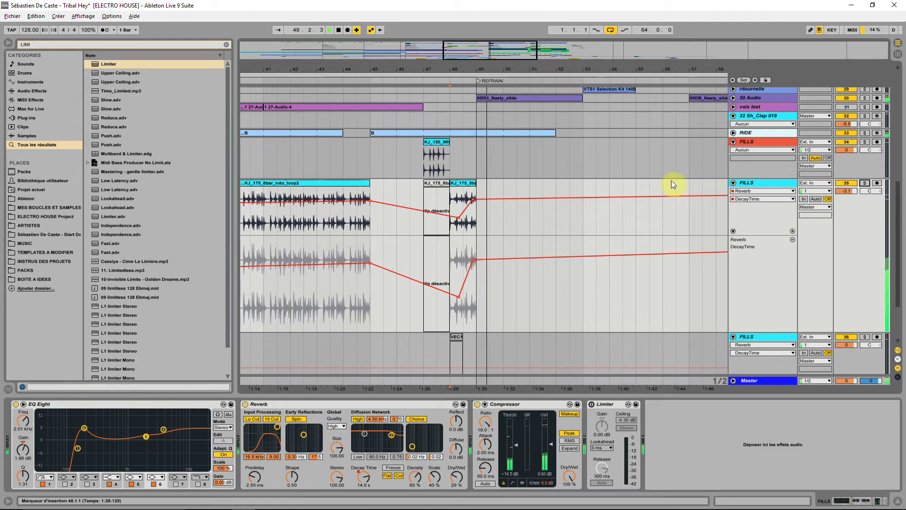
pyautogui.moveTo(459, 296); pyautogui.dragTo(452, 286)
# Group the subBASS, subBASS CHORUS and FILLS track 35 tracks together
pyautogui.moveTo(442, 54); pyautogui.dragTo(441, 19)
pyautogui.scroll(2, 792, 142)
pyautogui.scroll(2, 783, 141)
pyautogui.click(770, 136)
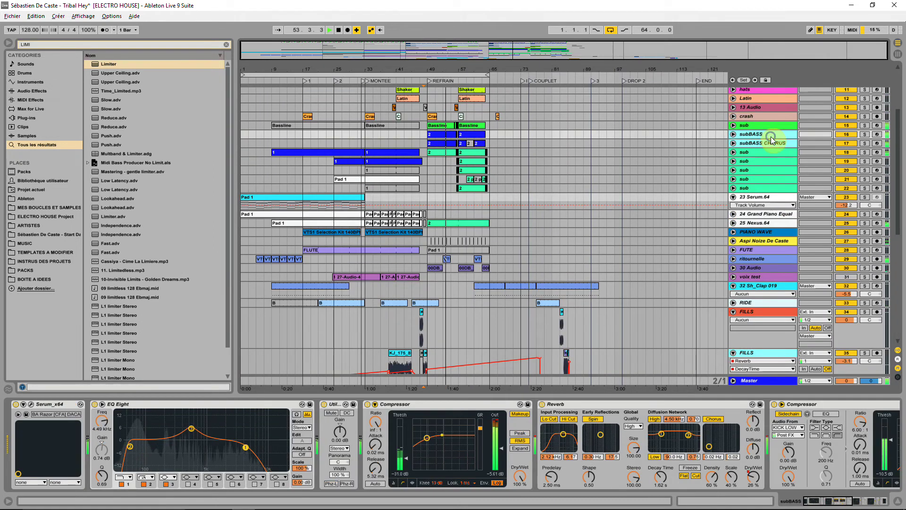
pyautogui.rightClick(770, 137)
pyautogui.press('Escape')
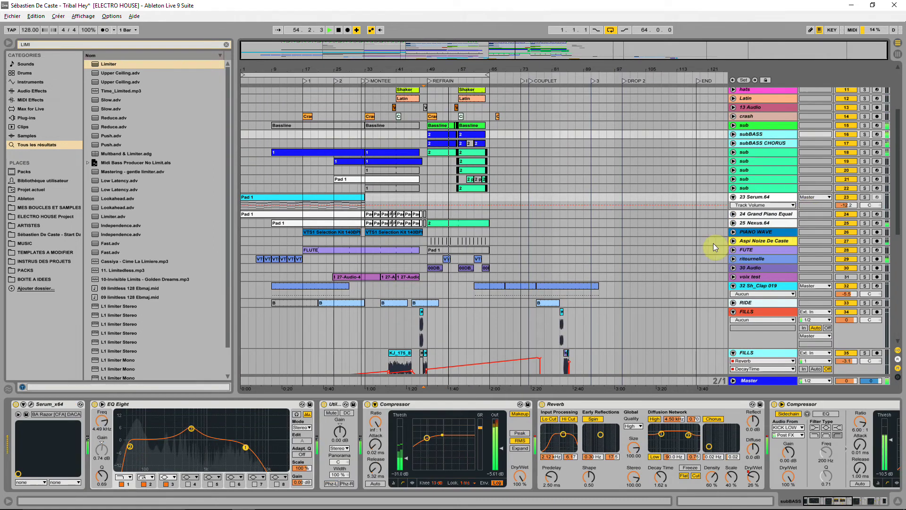
# Move the ritournelle clip at bar 53.1.1 to bar 55.1.1
pyautogui.scroll(-5, 581, 243)
pyautogui.scroll(-2, 494, 295)
pyautogui.click(465, 219)
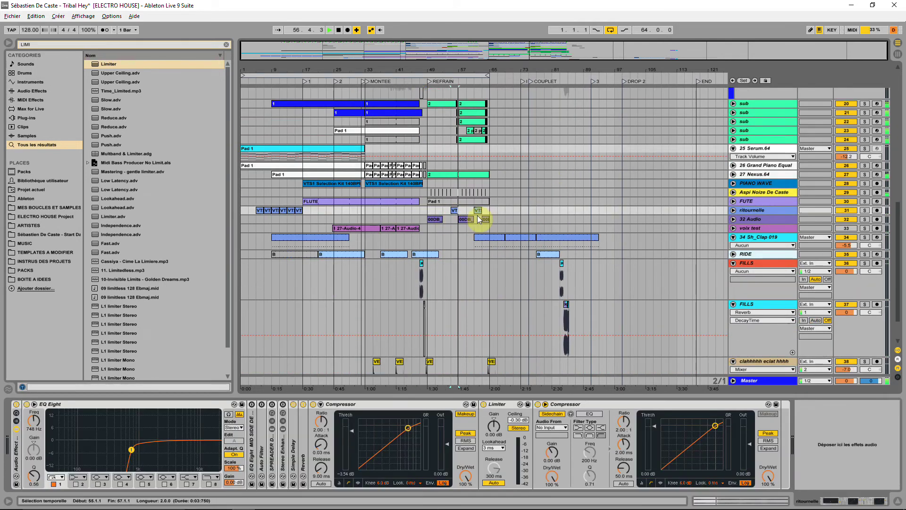
pyautogui.click(443, 213)
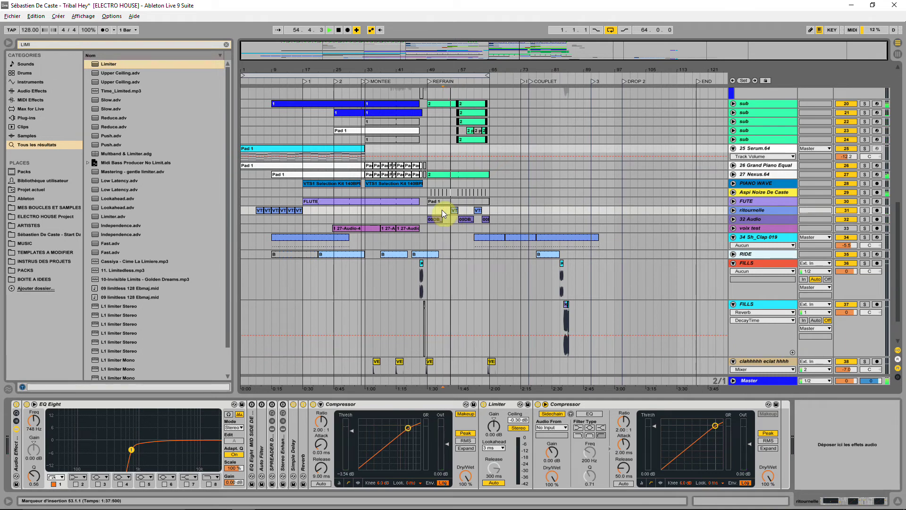
# Unfold the ritournelle track and flatten its volume automation after bar 55.1.1 by removing the breakpoints around its last two clips
pyautogui.click(733, 210)
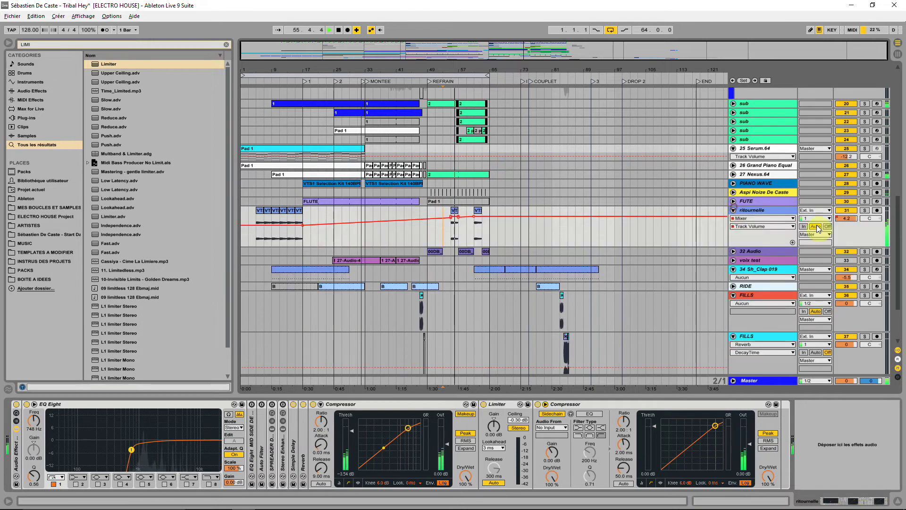
pyautogui.click(455, 210)
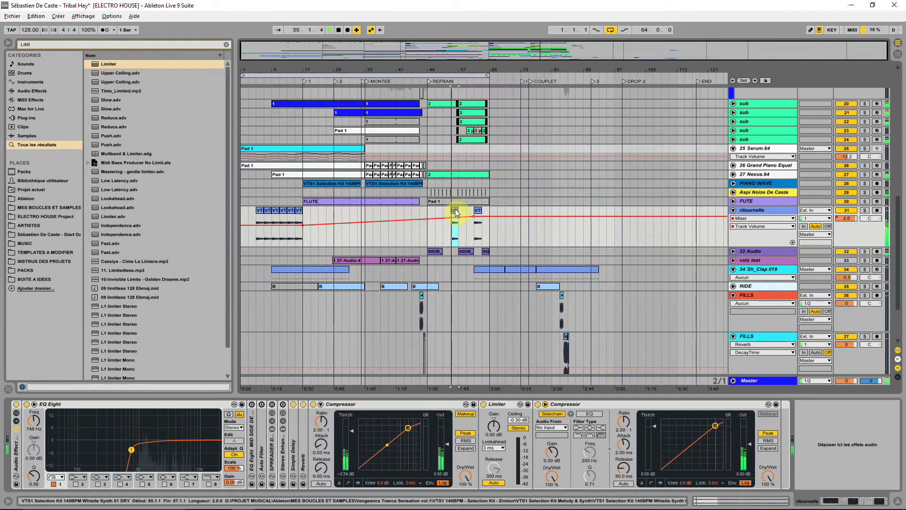
pyautogui.click(474, 219)
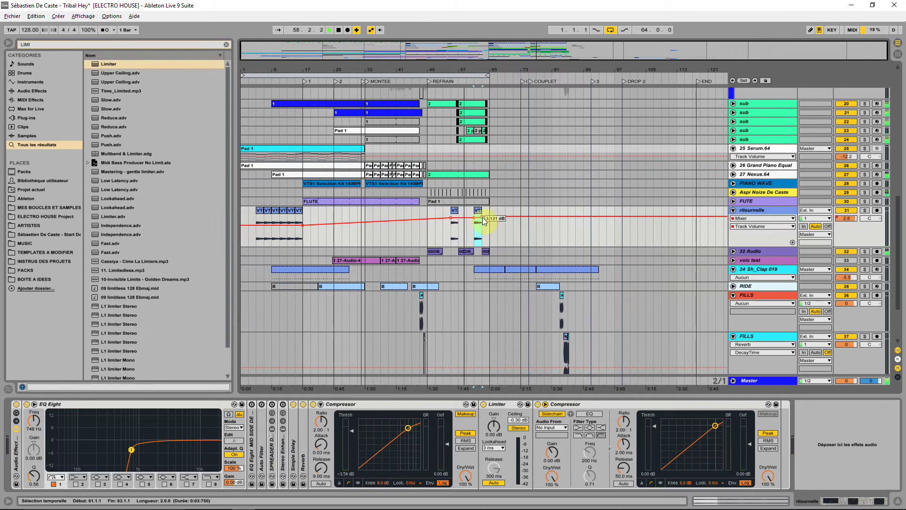
pyautogui.moveTo(482, 216); pyautogui.dragTo(483, 218)
pyautogui.click(481, 218)
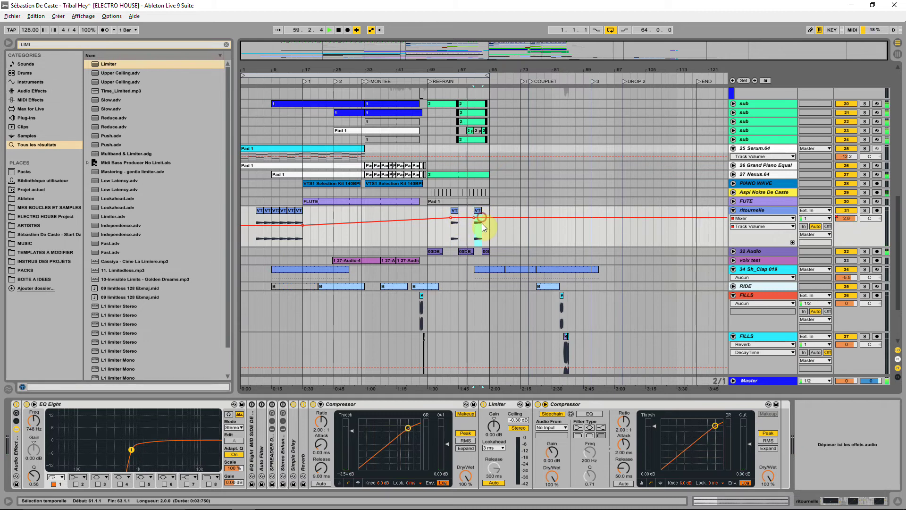
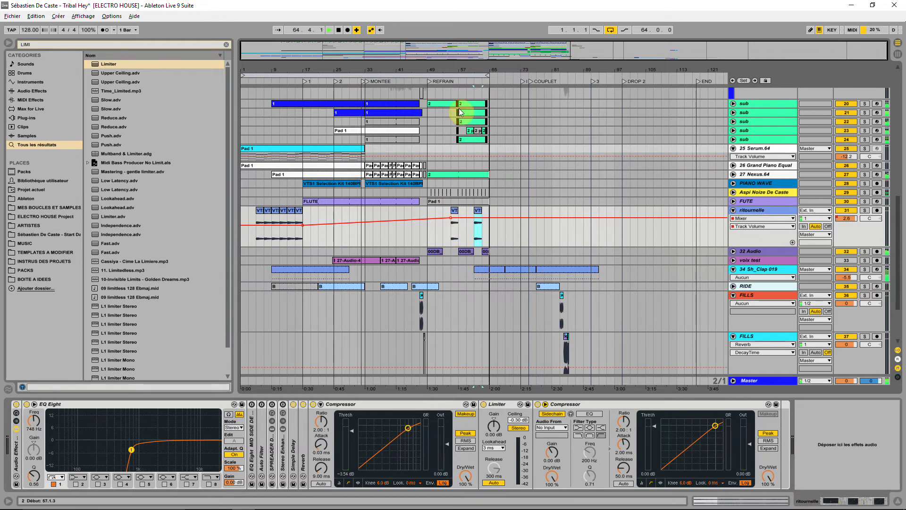
# Play the build-up from bar 35.1.1 and list the Instruments category in the browser with the search text cleared
pyautogui.click(371, 259)
pyautogui.press('space')
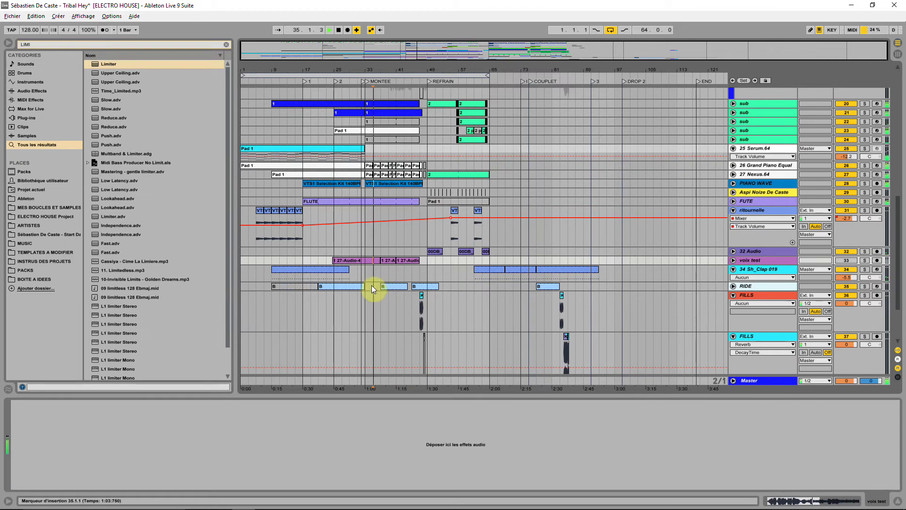
pyautogui.scroll(10, 371, 255)
pyautogui.scroll(3, 367, 254)
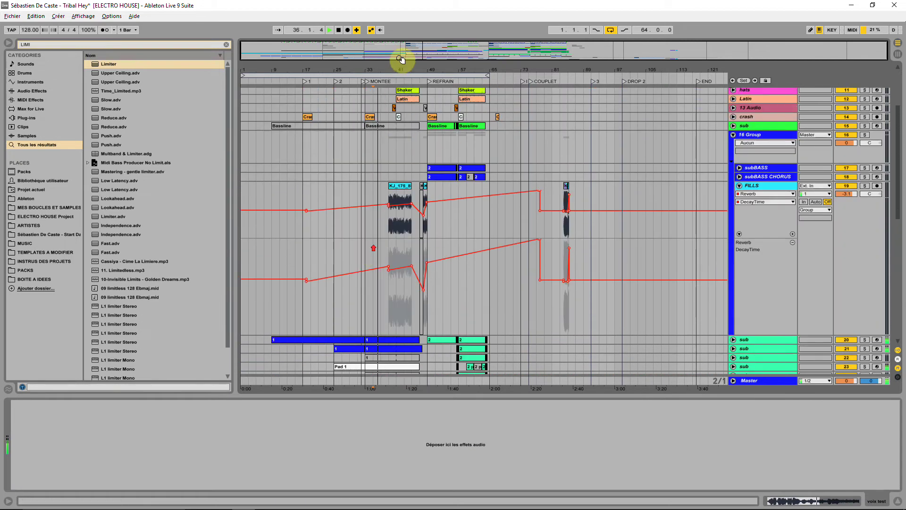
pyautogui.click(348, 149)
pyautogui.moveTo(360, 62); pyautogui.dragTo(348, 64)
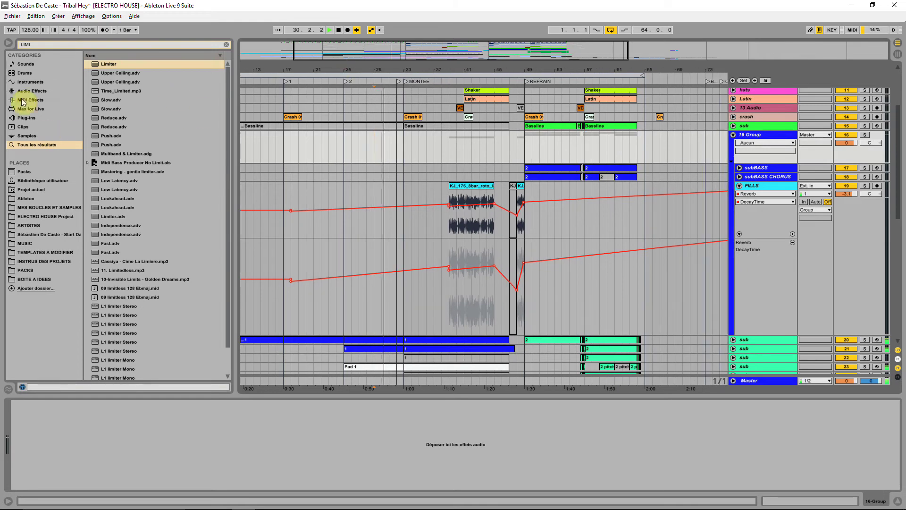
pyautogui.click(30, 83)
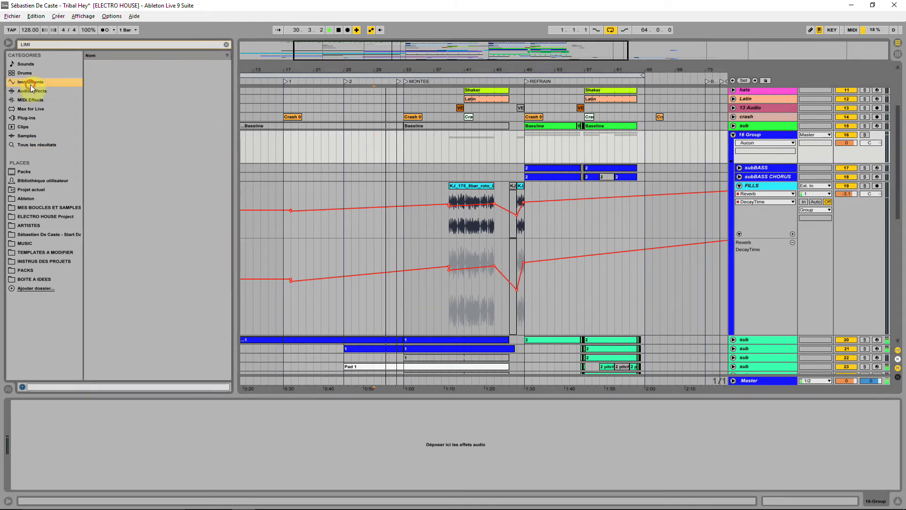
pyautogui.click(227, 45)
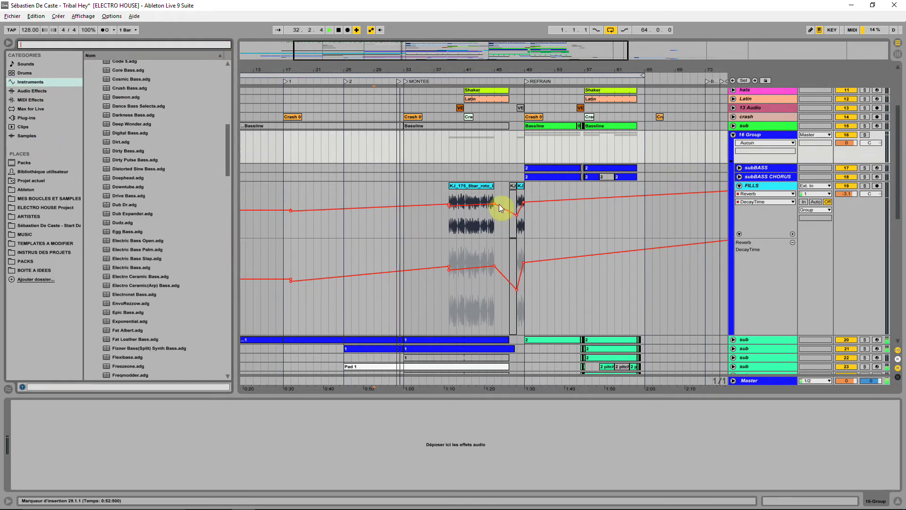
# Copy one bar of the KJ_175_8bar_roto_loop2 fill at bar 39.1.1 to bar 32.1.1 on FILLS track 19
pyautogui.doubleClick(472, 187)
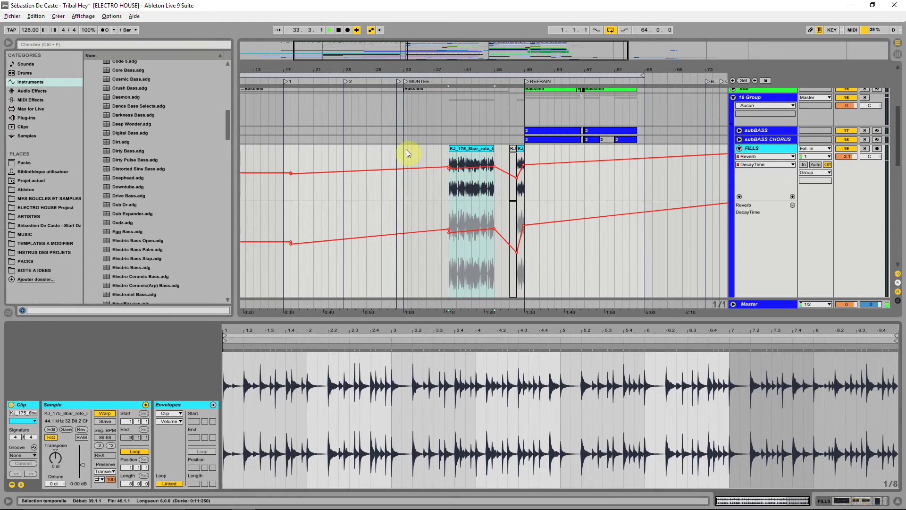
pyautogui.click(386, 155)
pyautogui.moveTo(449, 154); pyautogui.dragTo(400, 170)
# Set the start marker of the one-bar fill at bar 32.1.1 to 4.1.3, trying 2.1.1 first
pyautogui.click(289, 411)
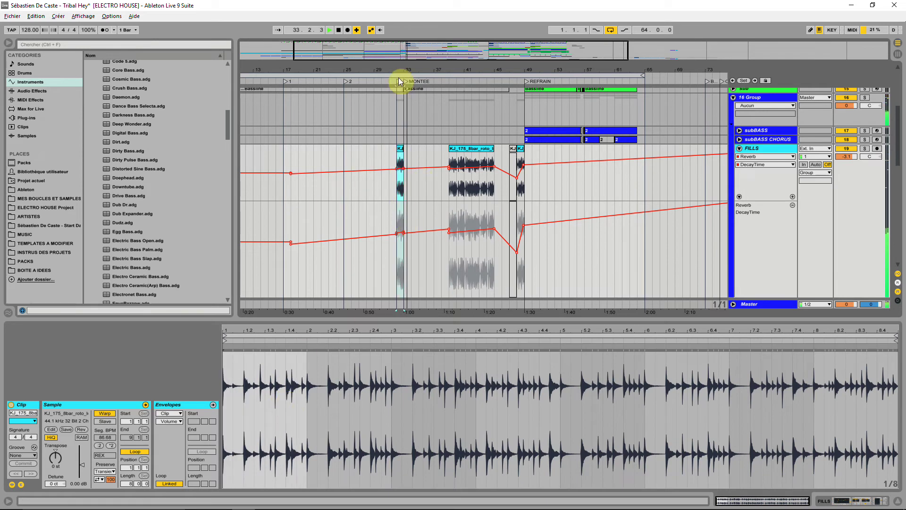
pyautogui.moveTo(225, 340); pyautogui.dragTo(312, 347)
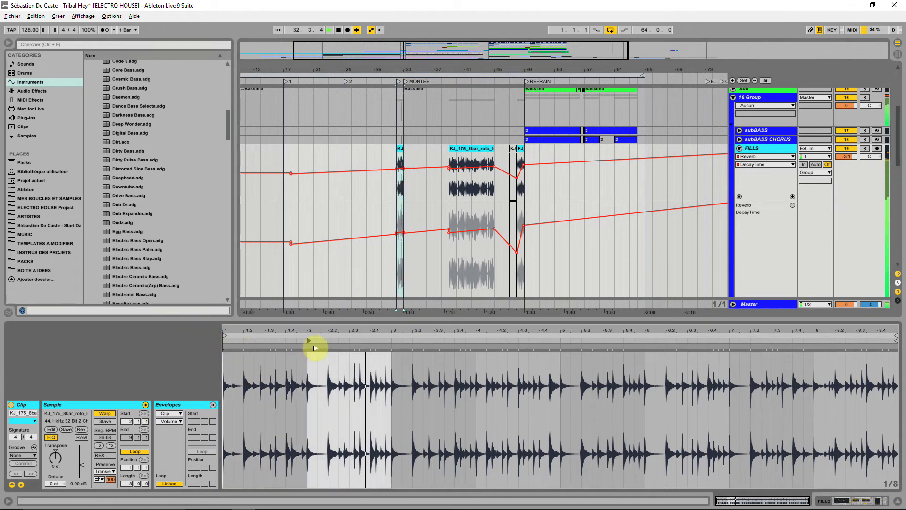
pyautogui.moveTo(314, 347); pyautogui.dragTo(486, 348)
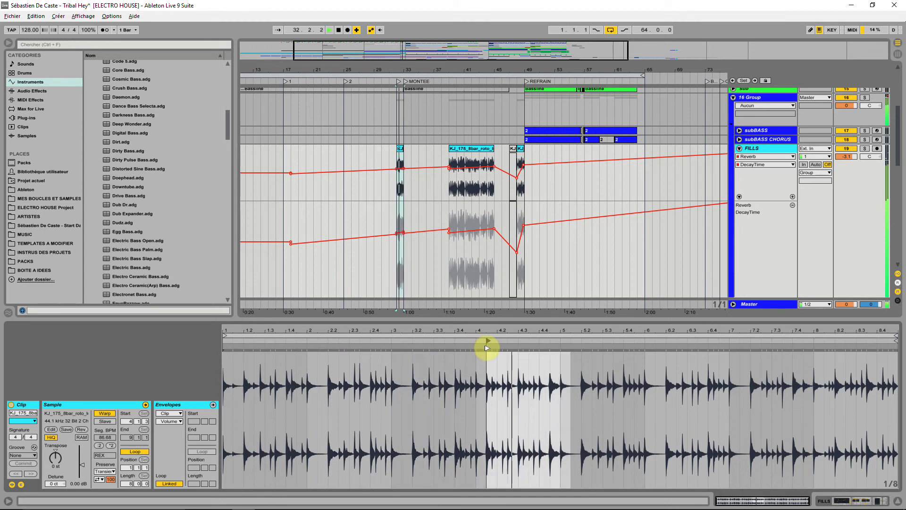
# Delete the fill clips at bars 32.1.1, 39.1.1 and 47.1.1 from the FILLS track
pyautogui.press('Delete')
pyautogui.click(475, 151)
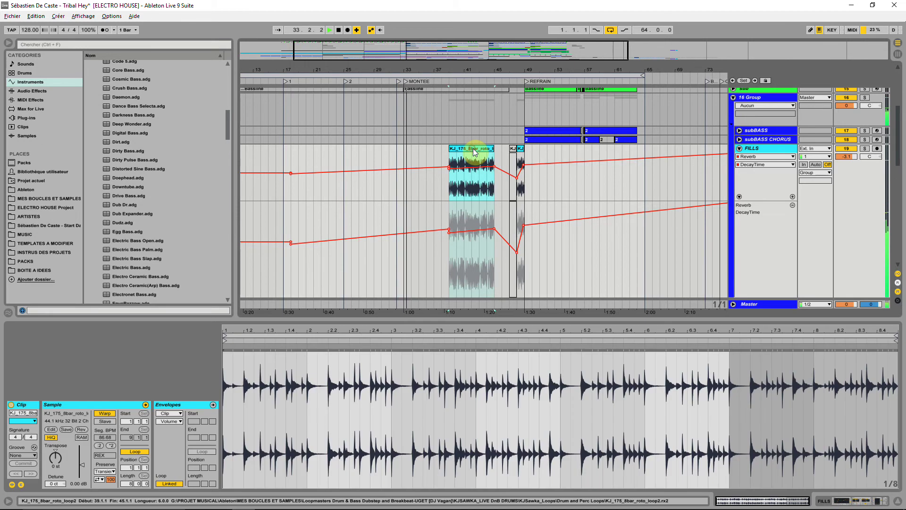
pyautogui.press('Delete')
pyautogui.click(509, 151)
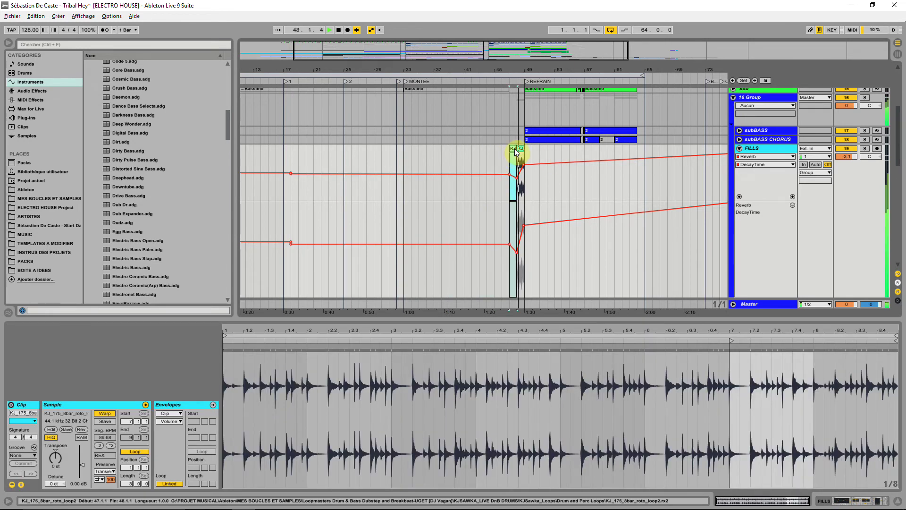
pyautogui.press('Delete')
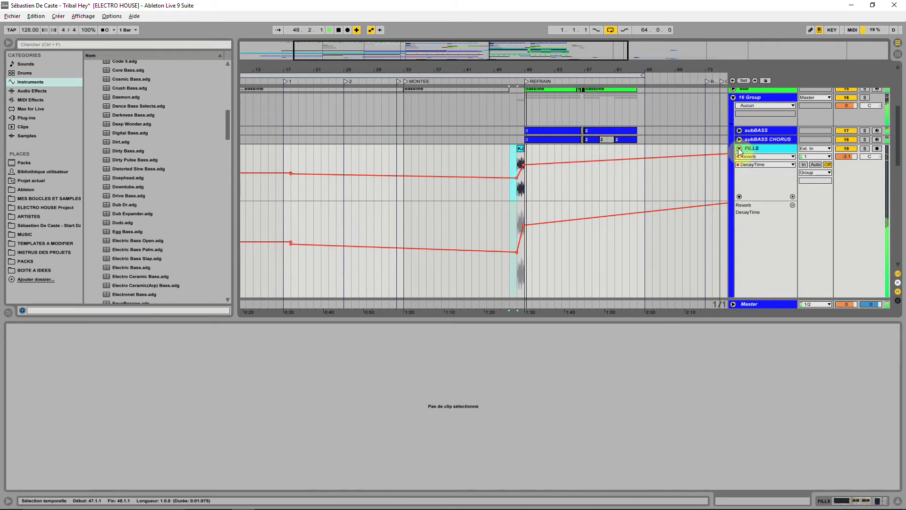
# Bypass the EQ Eight on the FILLS track and play the transition into the refrain, including the fill at bar 48.1.1
pyautogui.click(750, 150)
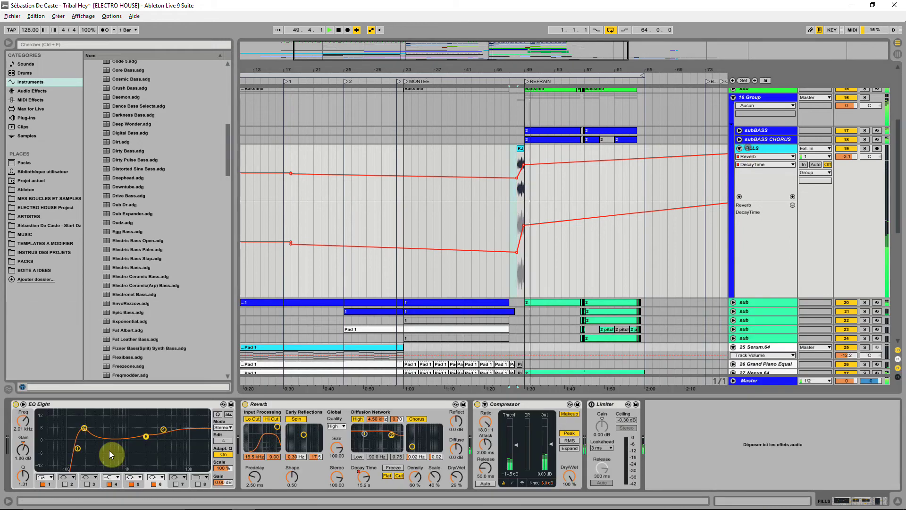
pyautogui.click(15, 406)
pyautogui.press('space')
pyautogui.press('space')
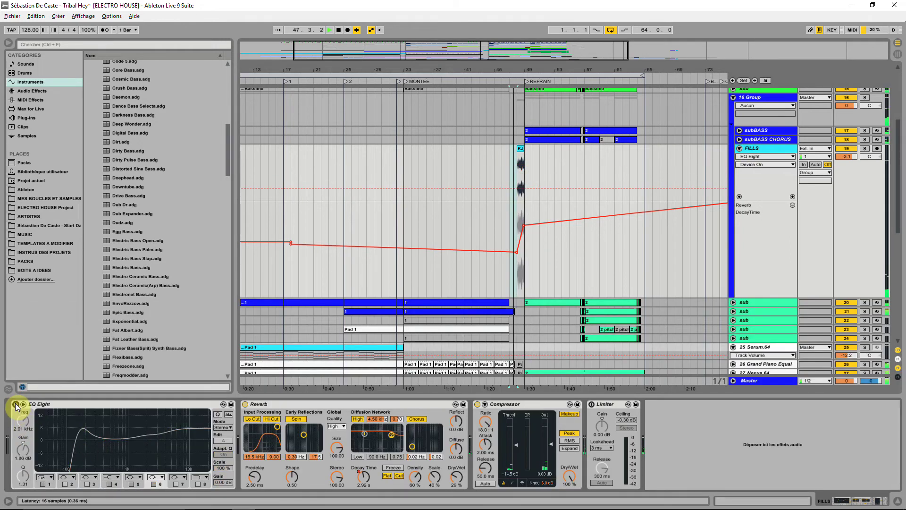
pyautogui.scroll(2, 424, 231)
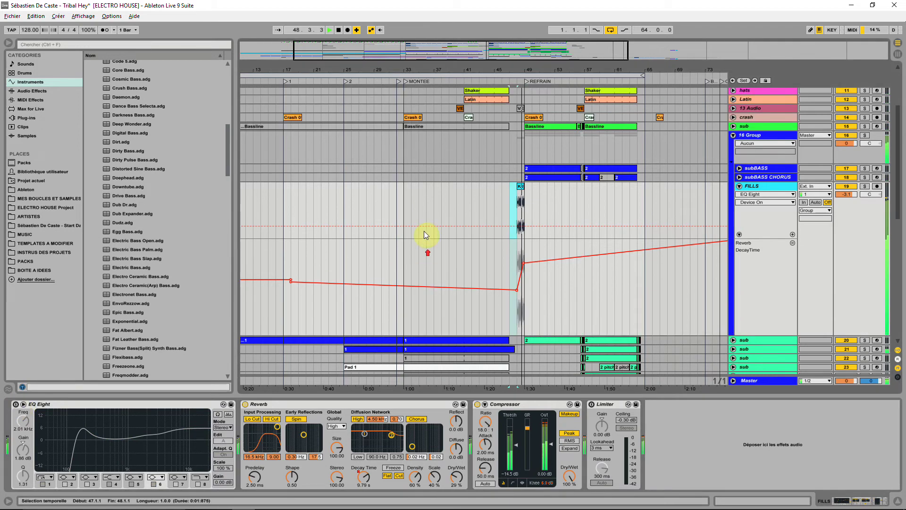
pyautogui.scroll(-4, 495, 264)
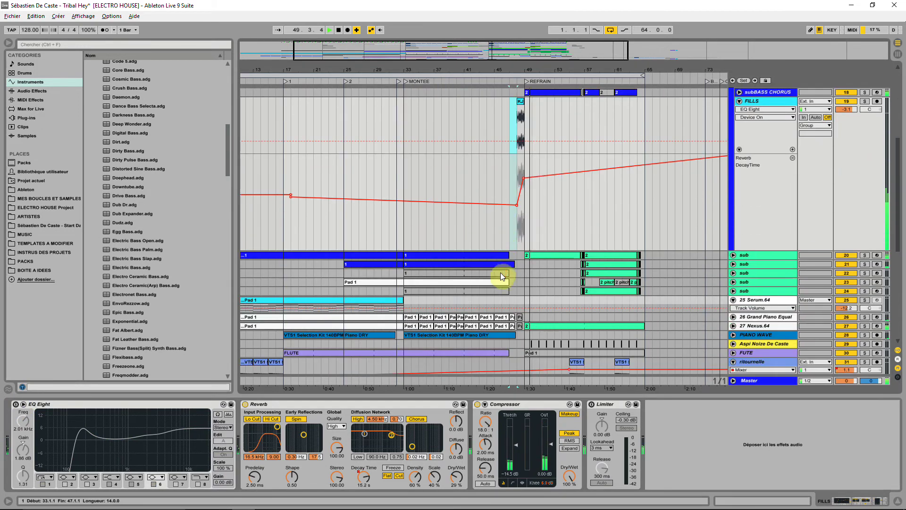
pyautogui.moveTo(530, 66); pyautogui.dragTo(528, 108)
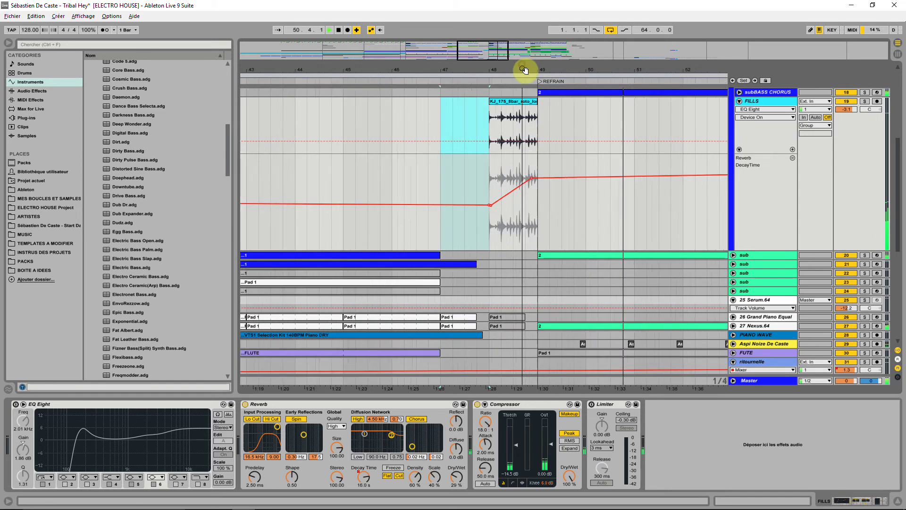
pyautogui.scroll(6, 514, 213)
pyautogui.click(507, 233)
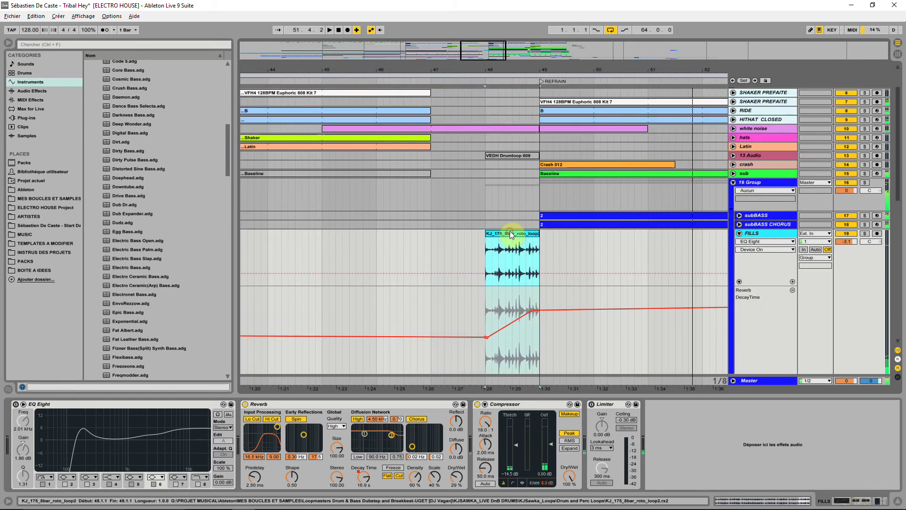
# Search all browser results for "SPREA" and add SPREADER DE CASTE.adg to the end of the FILLS device chain
pyautogui.click(101, 45)
pyautogui.write('SPREA')
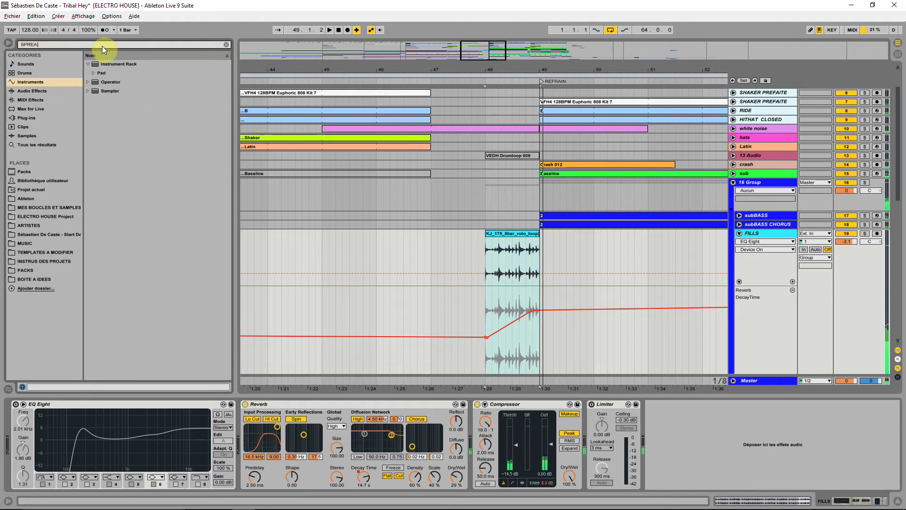
pyautogui.click(56, 144)
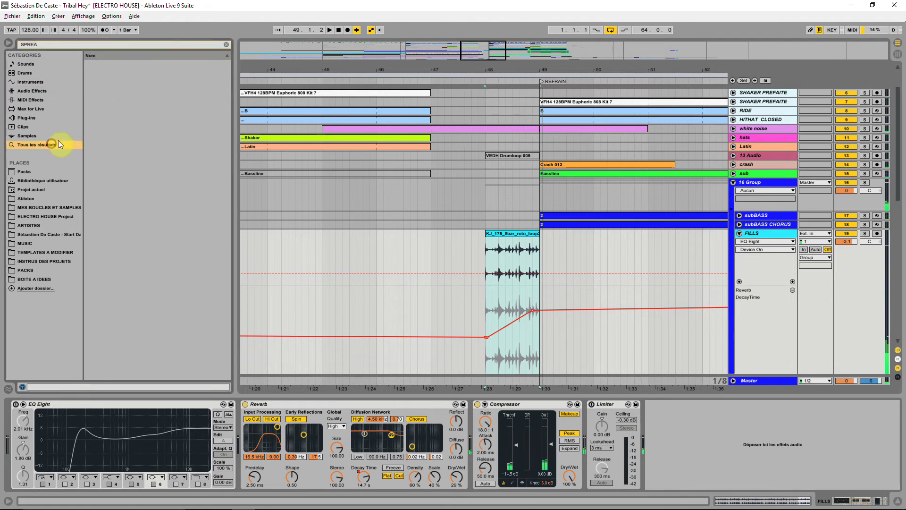
pyautogui.click(96, 82)
pyautogui.moveTo(96, 82); pyautogui.dragTo(656, 434)
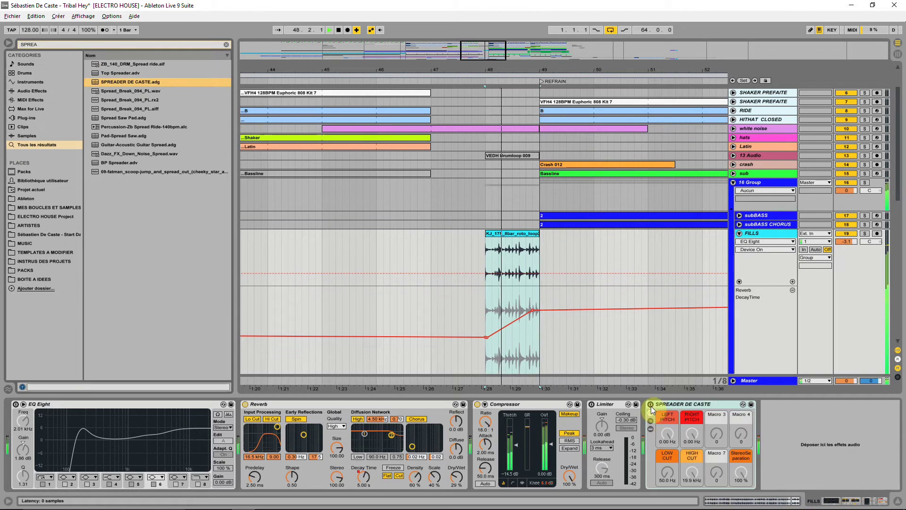
# Set the StereoSeparation of SPREADER DE CASTE to 44 % and move the rack between EQ Eight and Reverb
pyautogui.moveTo(743, 472); pyautogui.dragTo(743, 495)
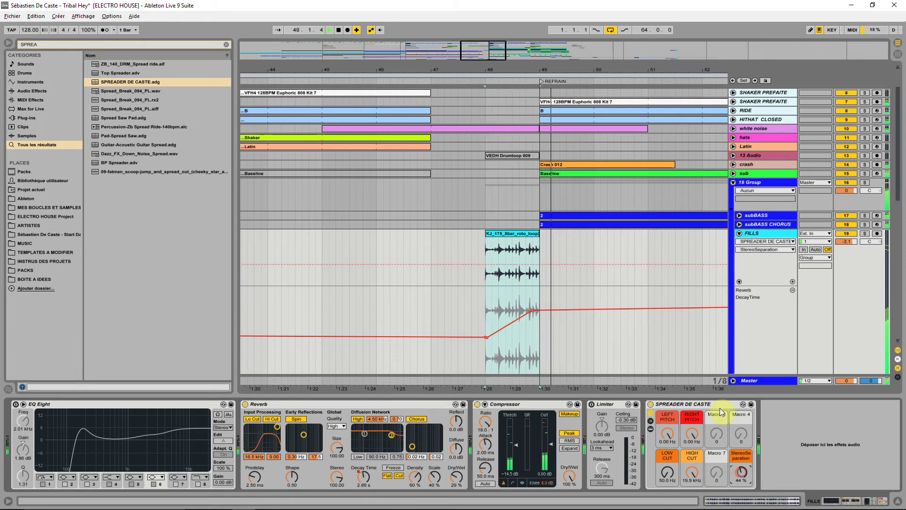
pyautogui.moveTo(700, 403); pyautogui.dragTo(499, 463)
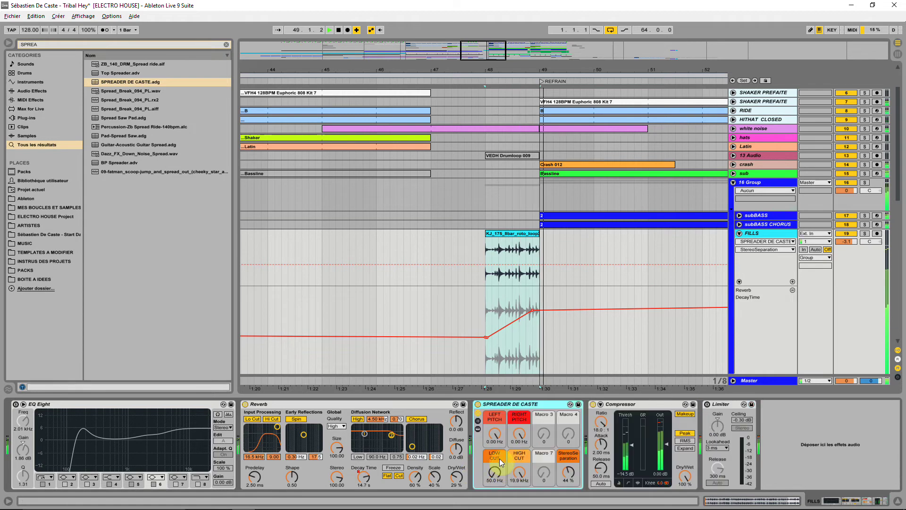
pyautogui.moveTo(514, 403); pyautogui.dragTo(246, 442)
# Re-enable the EQ Eight on the FILLS track and lower its first band to about 80 Hz
pyautogui.click(15, 404)
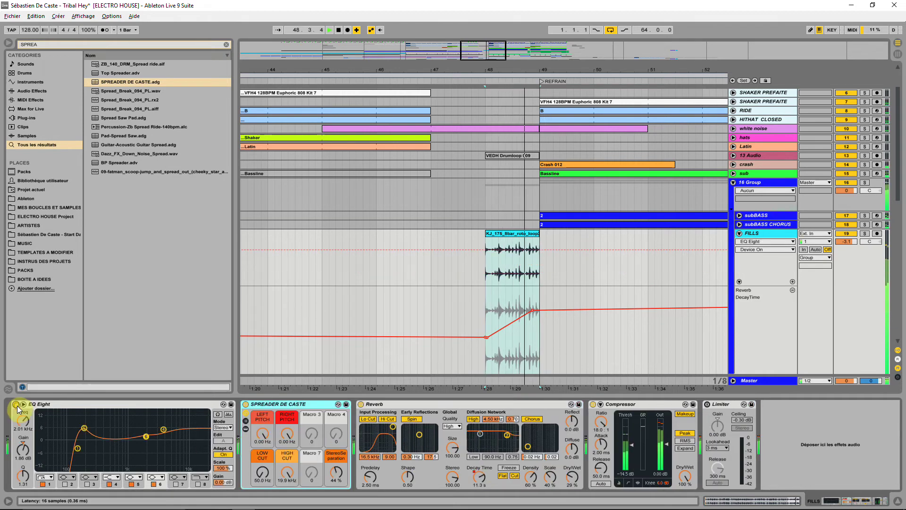
pyautogui.moveTo(79, 448); pyautogui.dragTo(64, 446)
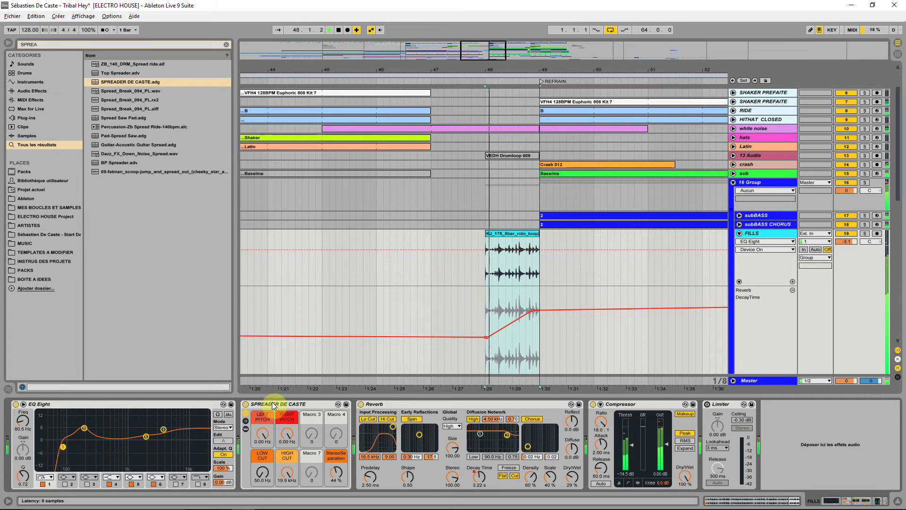
# Compare the fill with SPREADER DE CASTE on and off during playback, and leave the rack bypassed
pyautogui.click(246, 404)
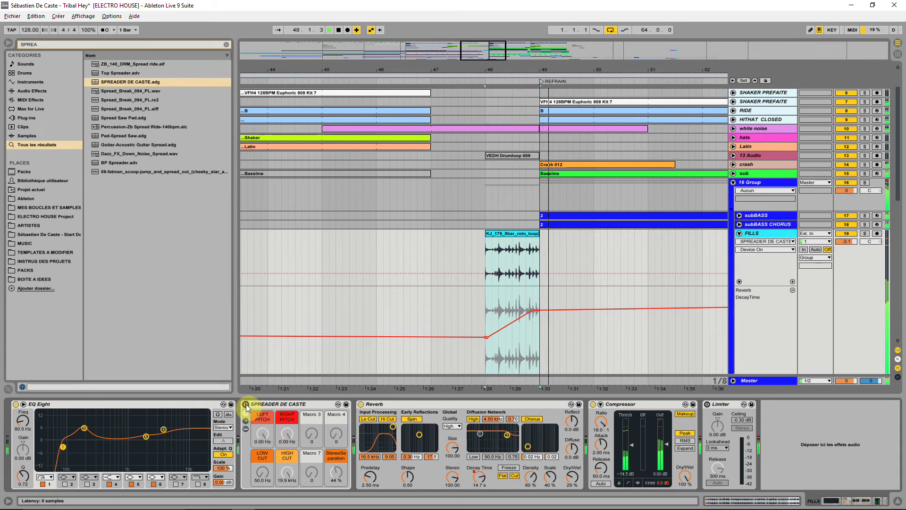
pyautogui.press('space')
pyautogui.click(246, 404)
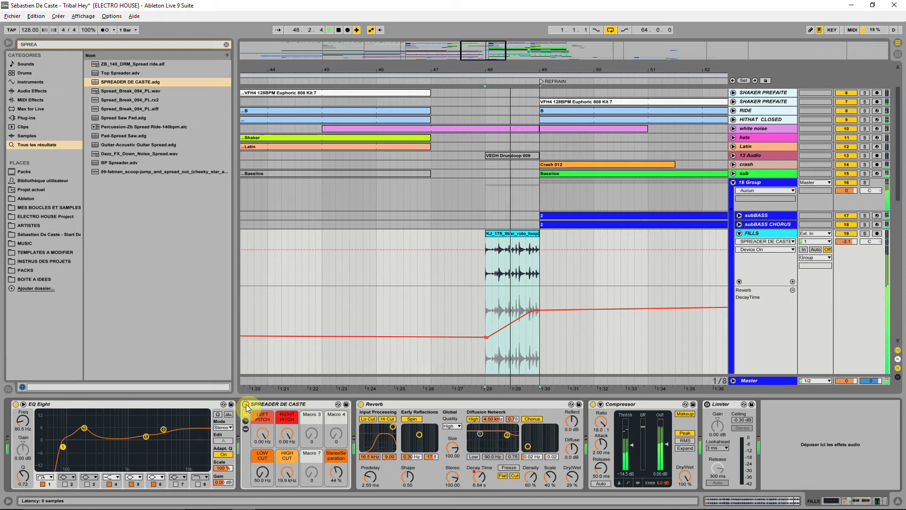
pyautogui.click(245, 404)
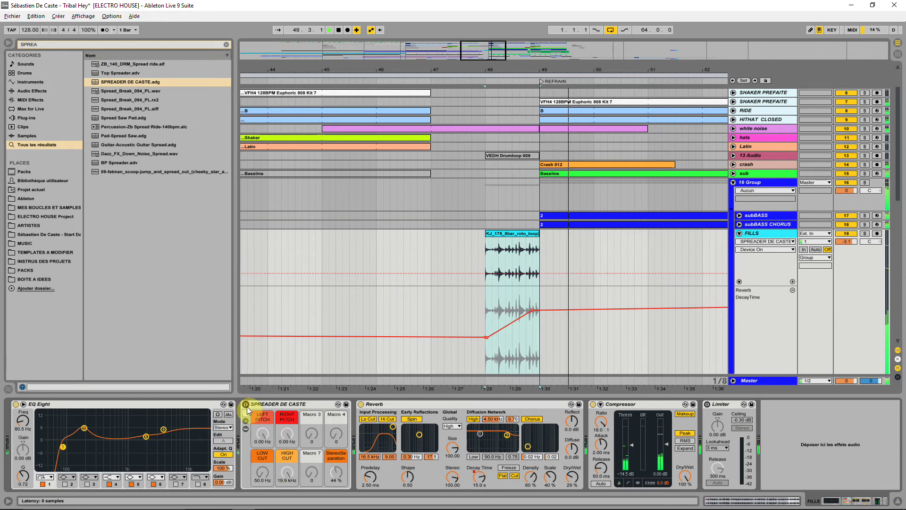
# Fold FILLS track 19 and the red FILLS track 36, and move track 19 out of 16 Group to just below the red one
pyautogui.click(480, 477)
pyautogui.moveTo(537, 70); pyautogui.dragTo(533, 47)
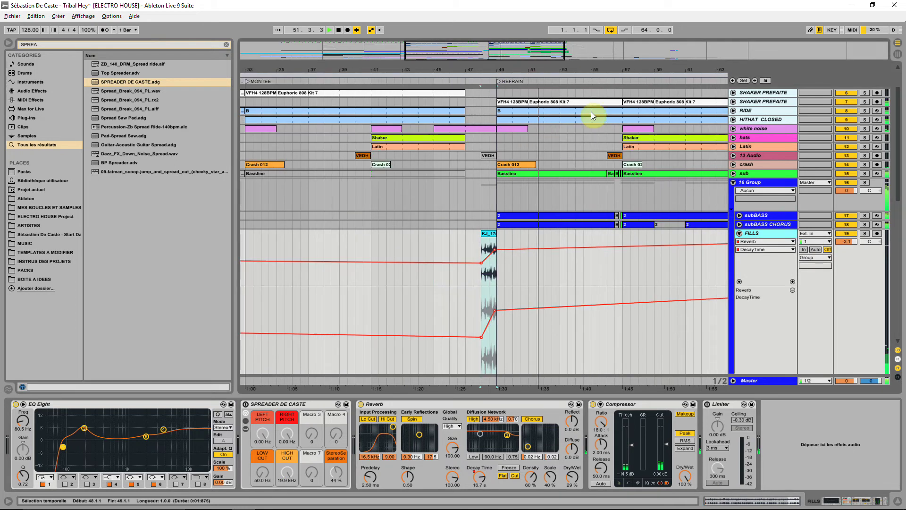
pyautogui.click(739, 233)
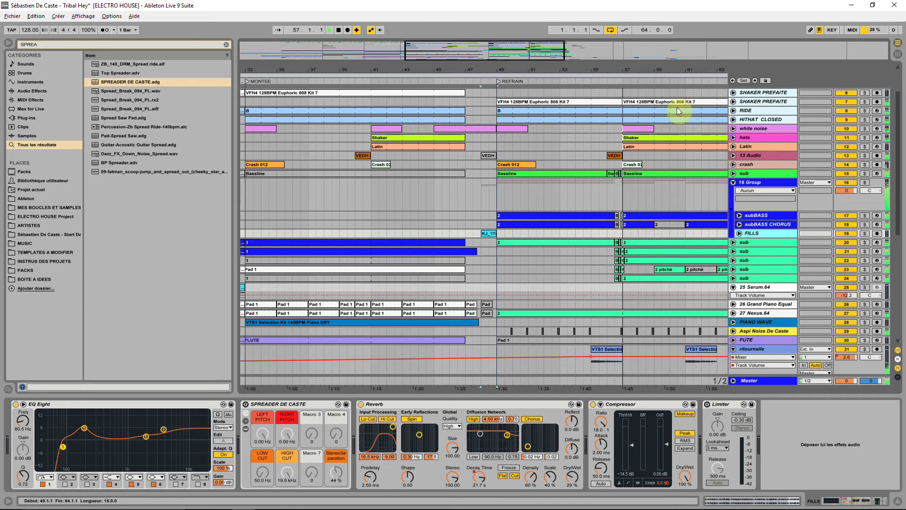
pyautogui.moveTo(678, 69); pyautogui.dragTo(678, 33)
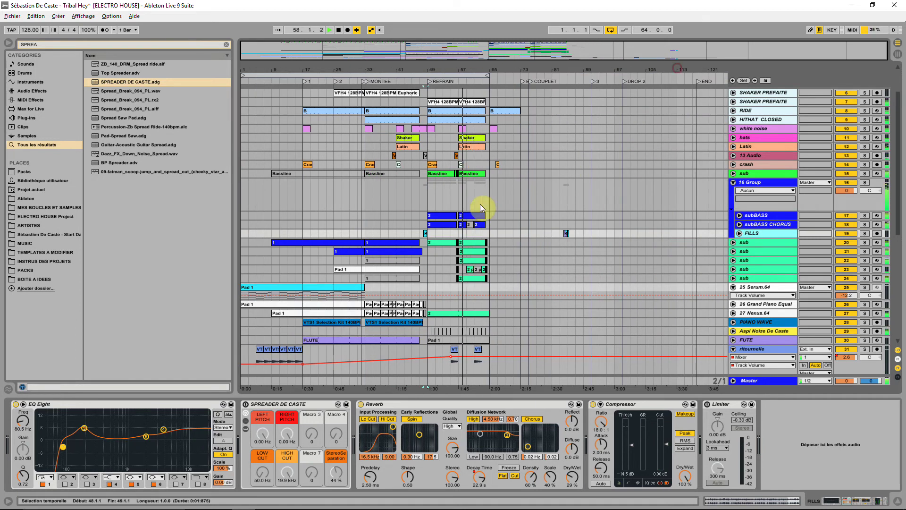
pyautogui.scroll(-10, 516, 333)
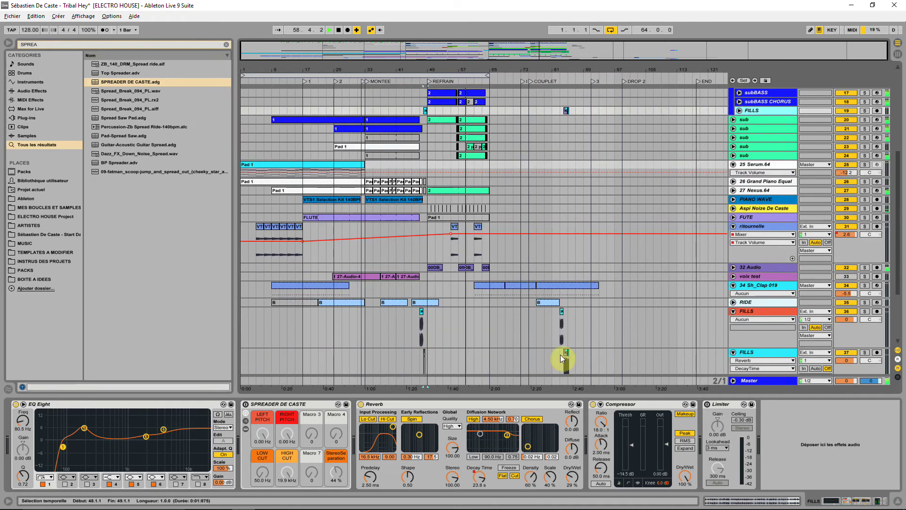
pyautogui.click(732, 311)
pyautogui.moveTo(748, 115); pyautogui.dragTo(757, 315)
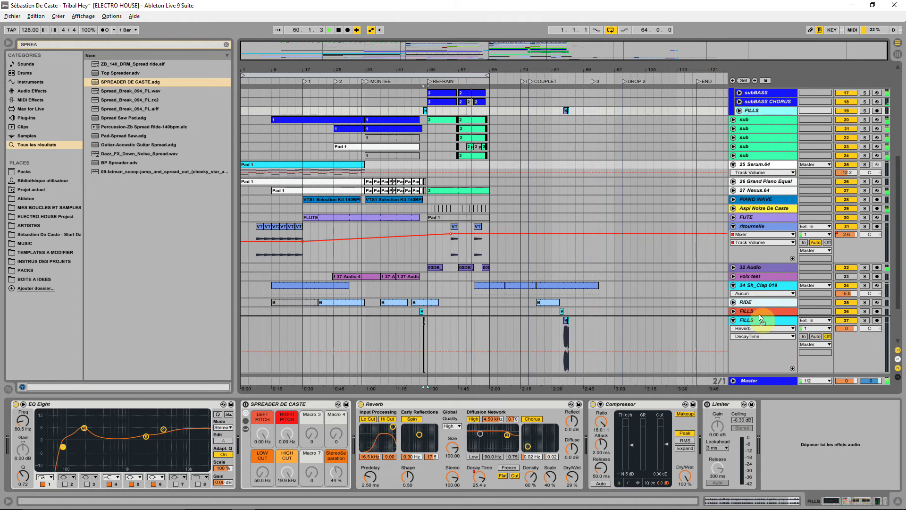
# Select the subBASS track to show its devices and set the 16 Group volume to -1.4 dB
pyautogui.scroll(4, 684, 179)
pyautogui.click(755, 149)
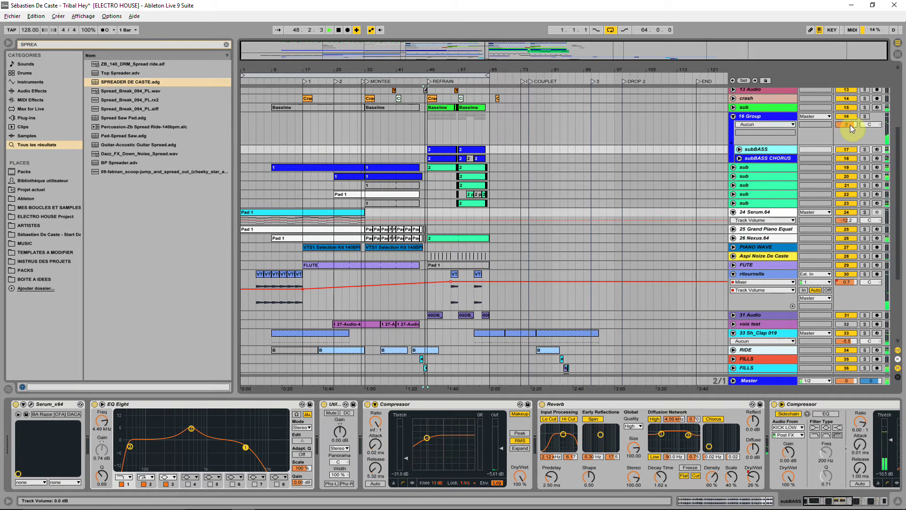
pyautogui.click(846, 125)
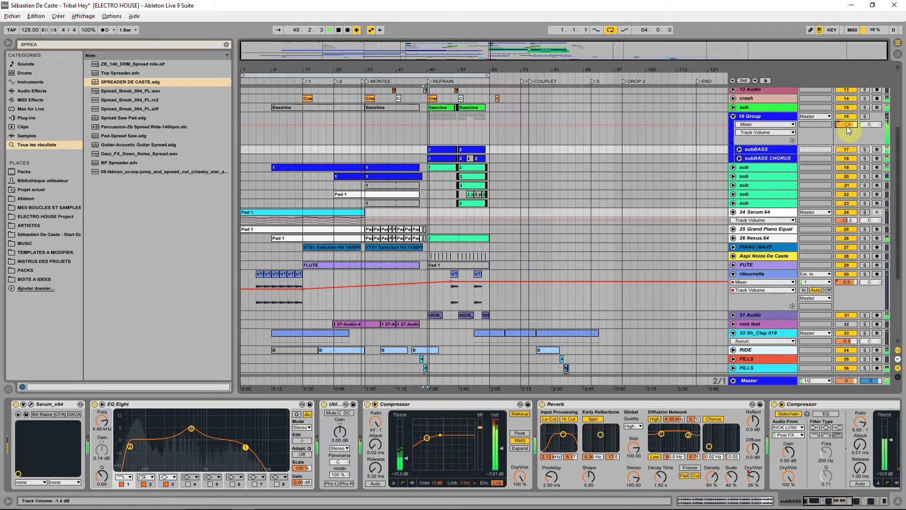
# Solo the subBASS track and nudge the first band of its EQ Eight slightly lower in frequency
pyautogui.click(864, 158)
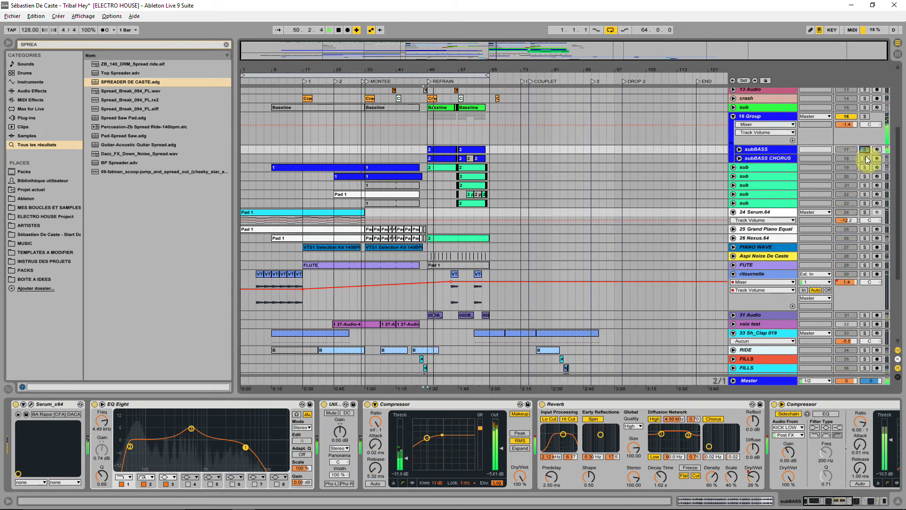
pyautogui.click(864, 149)
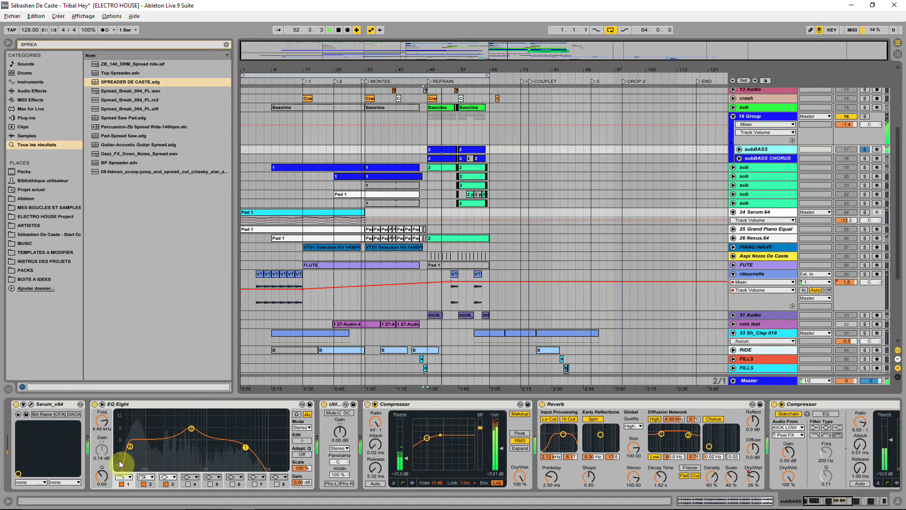
pyautogui.moveTo(130, 446)
pyautogui.mouseDown()
pyautogui.moveTo(146, 447)
pyautogui.moveTo(129, 446)
pyautogui.mouseUp()
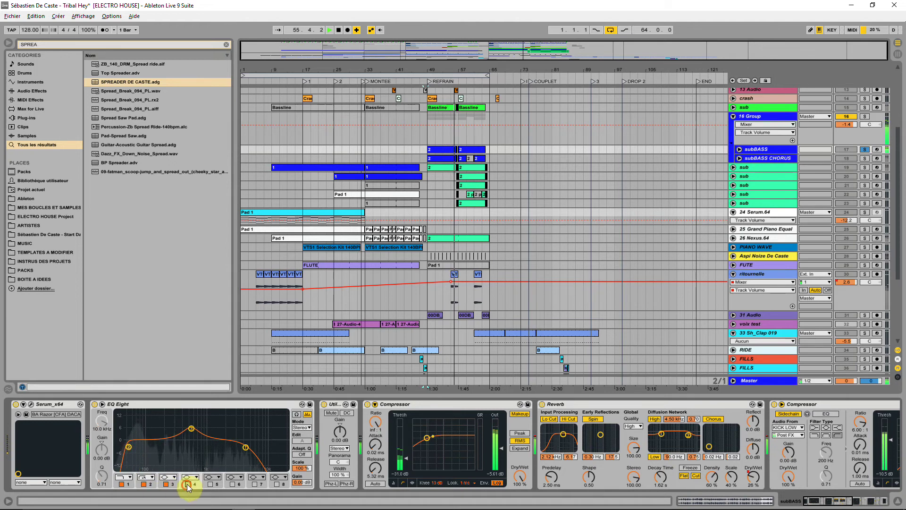
# Try a narrow 2.14 dB boost at 72.1 Hz on band 4 of the subBASS EQ Eight, toggling bands 3 and 4 to compare
pyautogui.moveTo(132, 411); pyautogui.dragTo(124, 411)
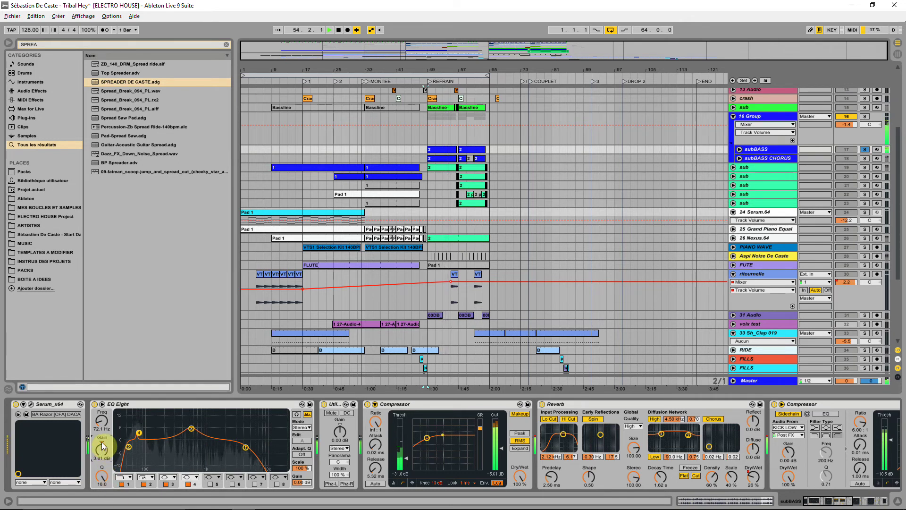
pyautogui.click(188, 484)
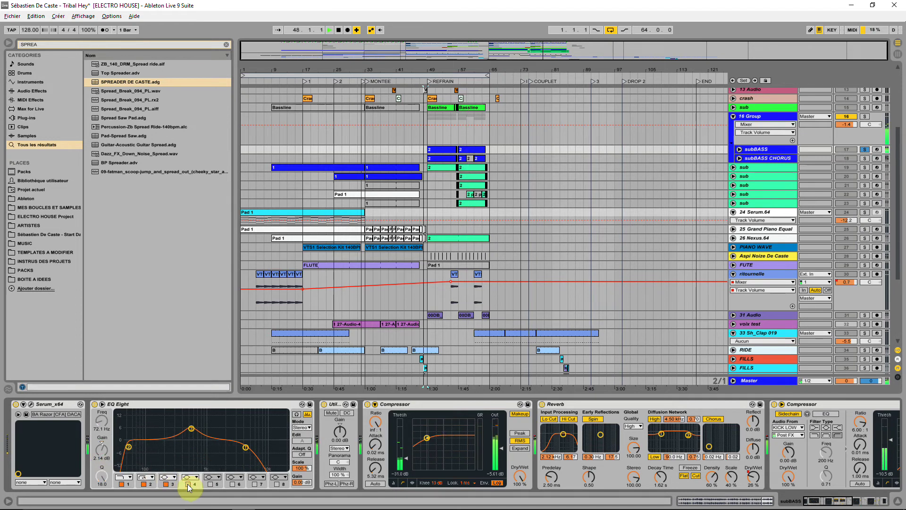
pyautogui.click(435, 150)
pyautogui.click(370, 250)
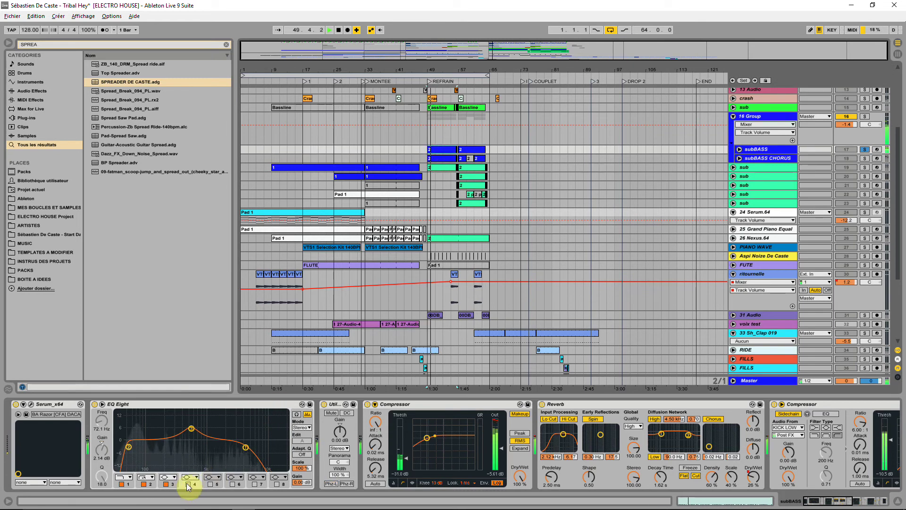
pyautogui.click(166, 484)
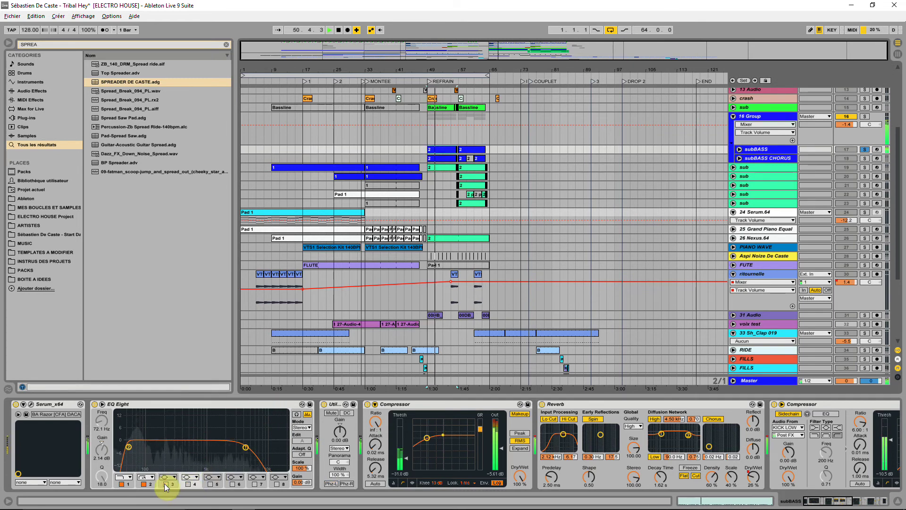
pyautogui.click(189, 484)
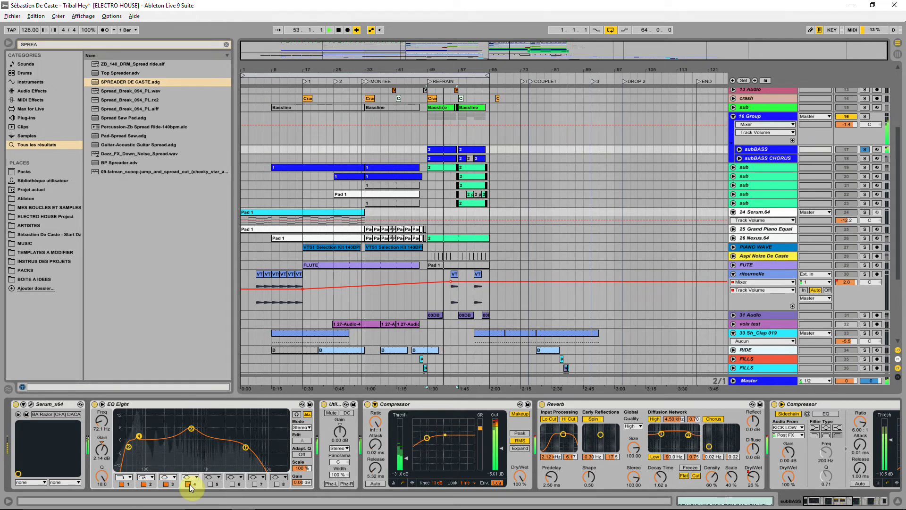
pyautogui.click(189, 483)
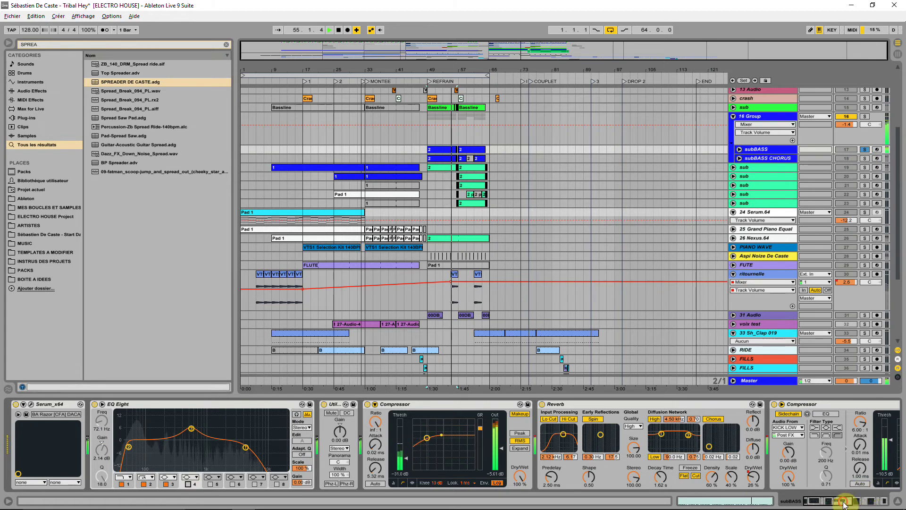
# Set the ratio of the KICK LOW sidechained Compressor directly after the subBASS Reverb to 5.04:1 while listening to the soloed track
pyautogui.hscroll(5, 681, 430)
pyautogui.click(518, 470)
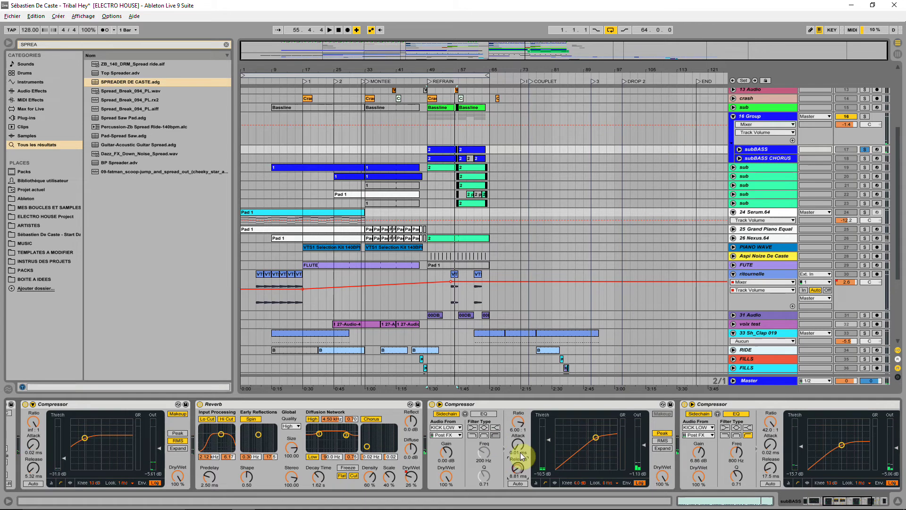
pyautogui.press('space')
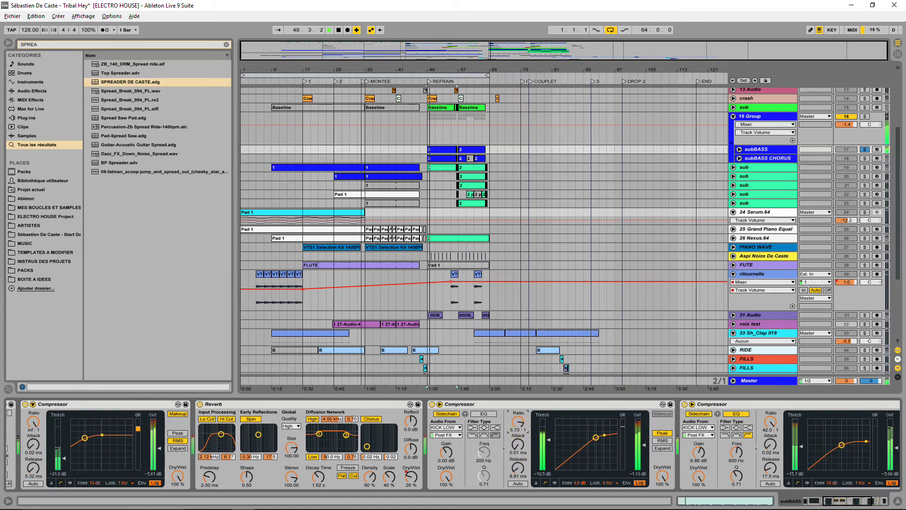
pyautogui.moveTo(518, 427); pyautogui.dragTo(518, 431)
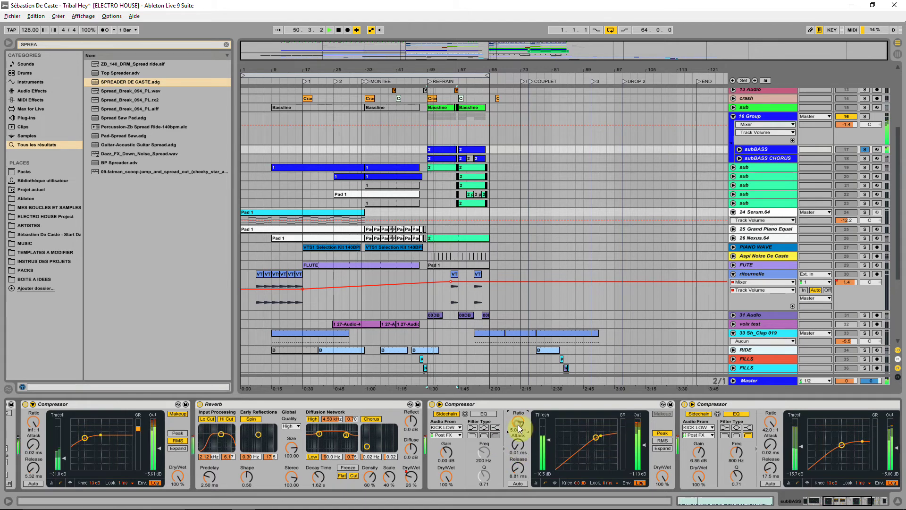
pyautogui.click(842, 150)
pyautogui.click(864, 149)
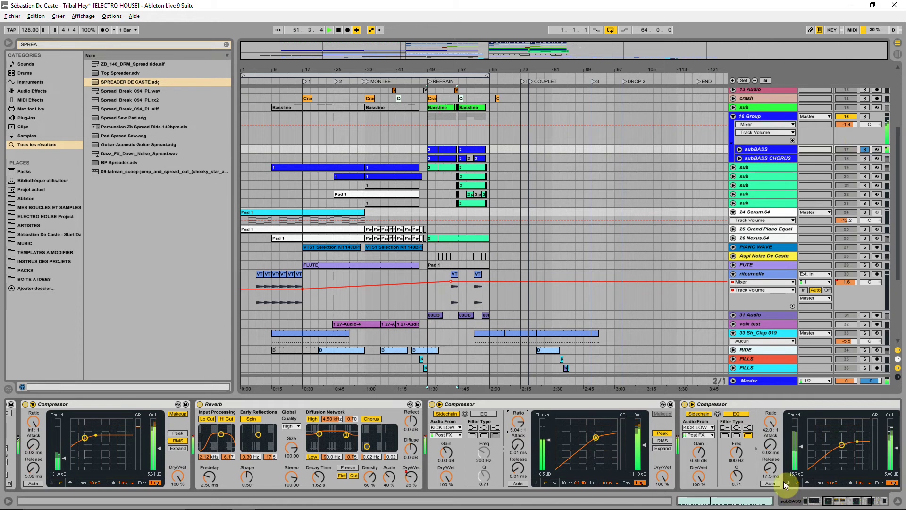
# Set the last subBASS sidechain Compressor to a 4.34:1 ratio and 10.2 ms release, and unsolo the track
pyautogui.moveTo(771, 429); pyautogui.dragTo(771, 443)
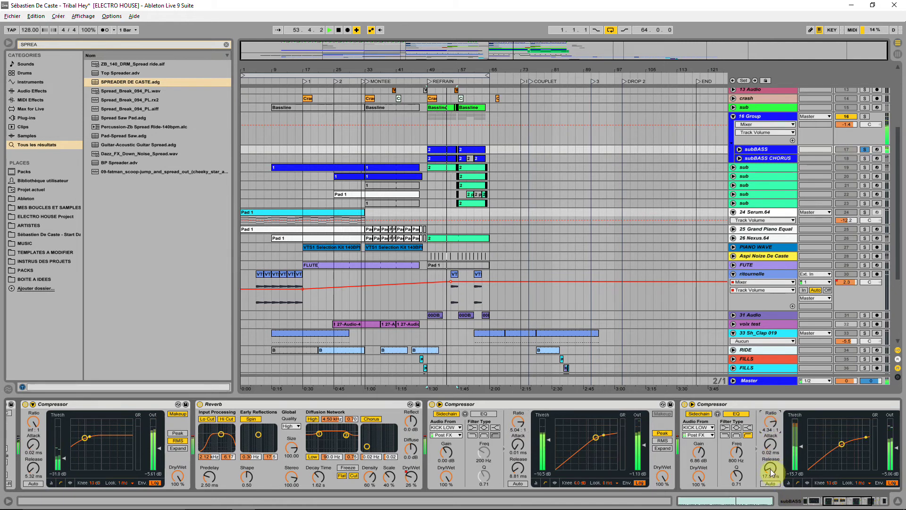
pyautogui.moveTo(771, 467); pyautogui.dragTo(765, 490)
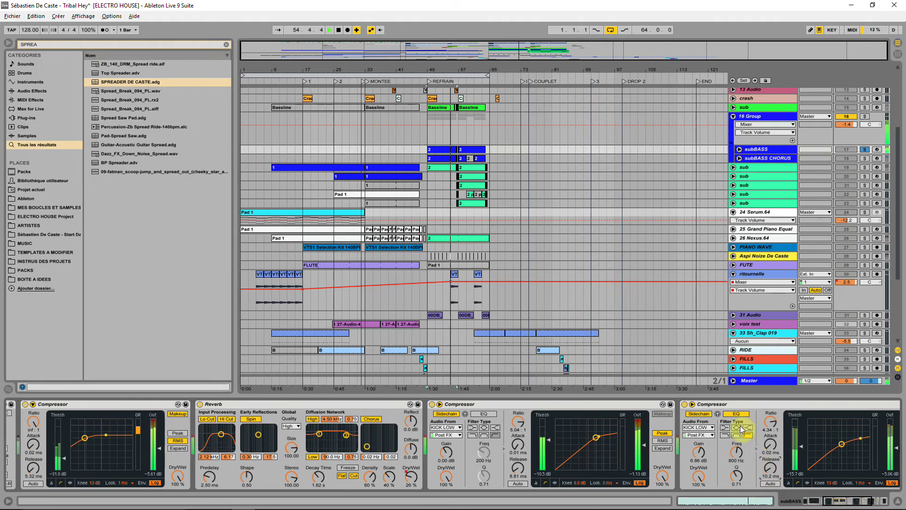
pyautogui.click(865, 149)
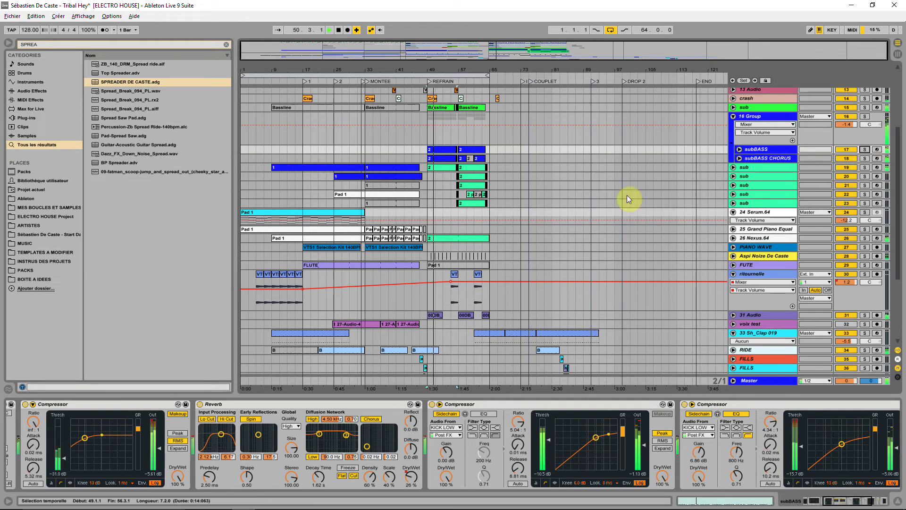
# Compare the mix with 16 Group switched off and on, and fold the group
pyautogui.click(846, 117)
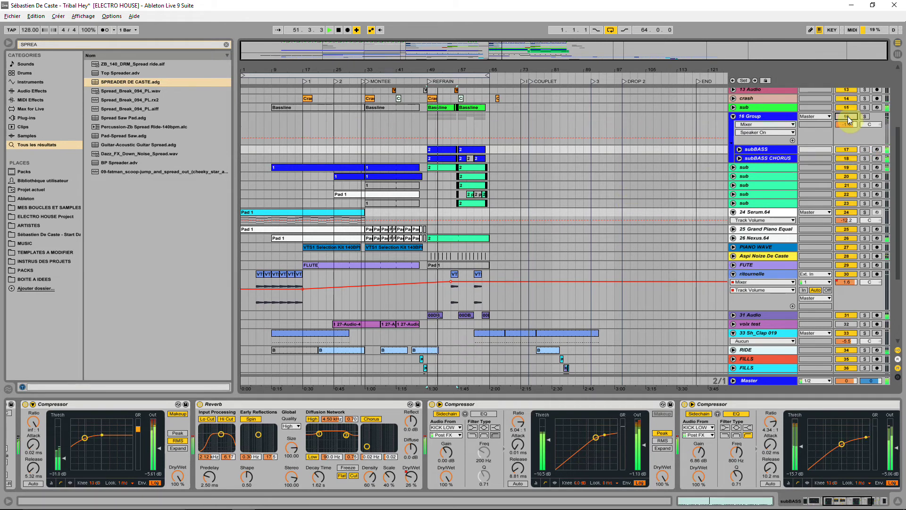
pyautogui.click(847, 117)
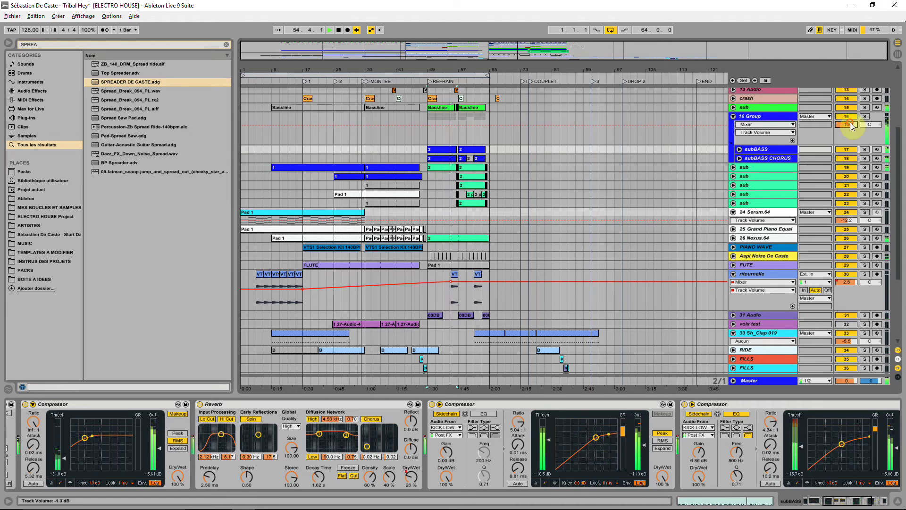
pyautogui.click(733, 116)
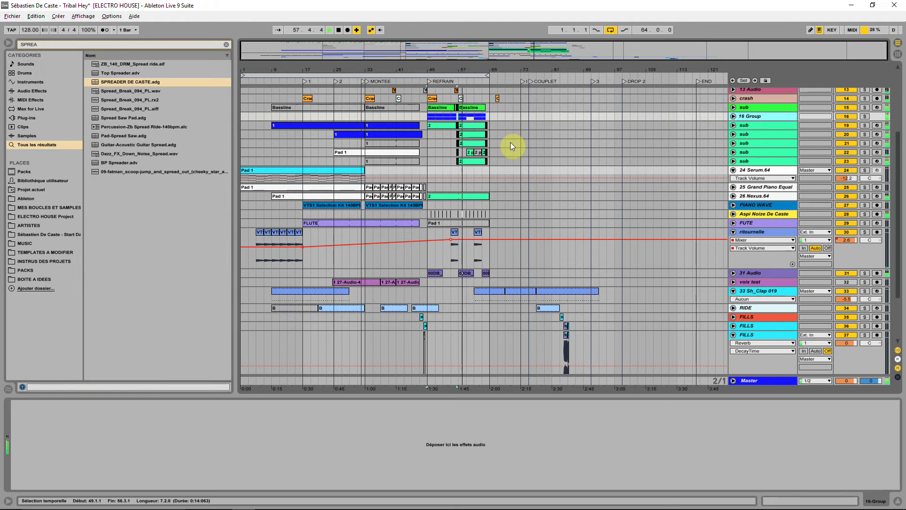
# Audition sub tracks 23 and 22 by soloing each briefly and switching track 22 off for comparison
pyautogui.click(866, 161)
pyautogui.click(867, 161)
pyautogui.click(864, 152)
pyautogui.click(865, 152)
pyautogui.click(852, 152)
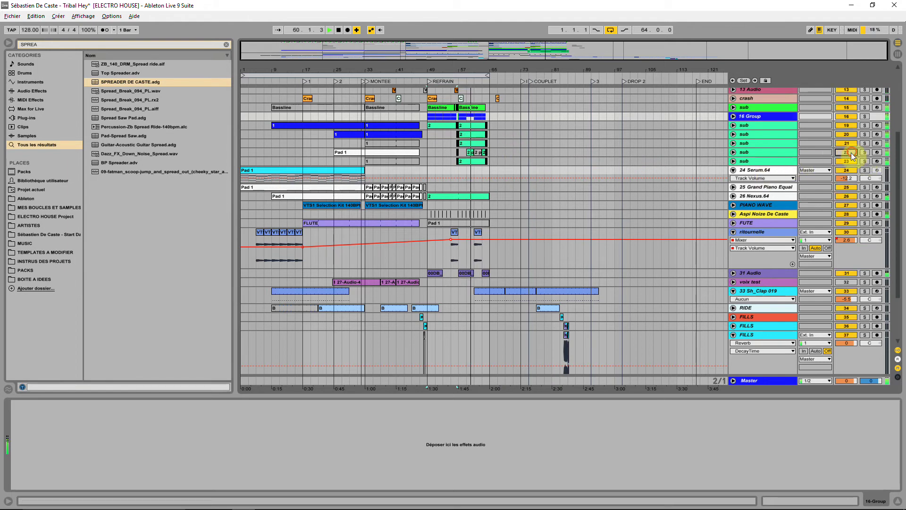
# Load the SPREADER DE CASTE rack at the end of sub track 23's device chain
pyautogui.click(755, 164)
pyautogui.click(95, 83)
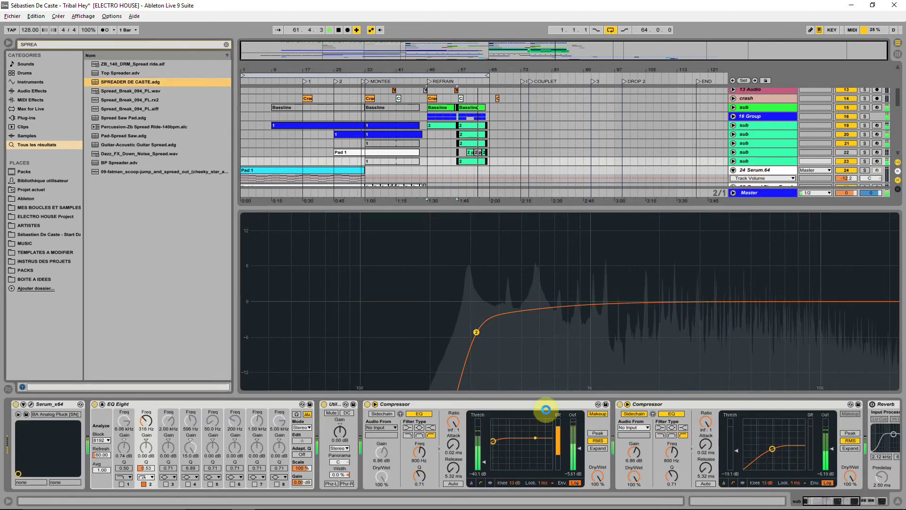
pyautogui.click(792, 405)
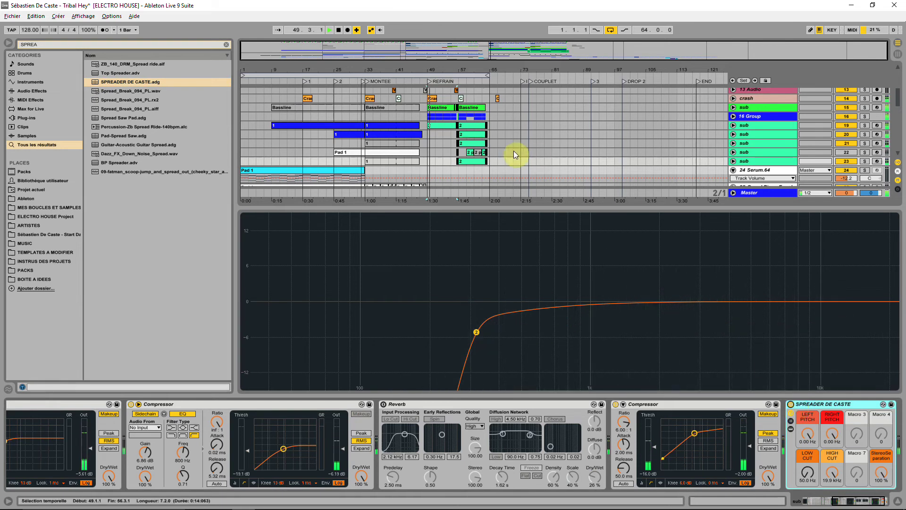
# Play the second half of the refrain and check the spreader rack's effect with sub track 23 soloed and unsoloed
pyautogui.click(473, 162)
pyautogui.press('space')
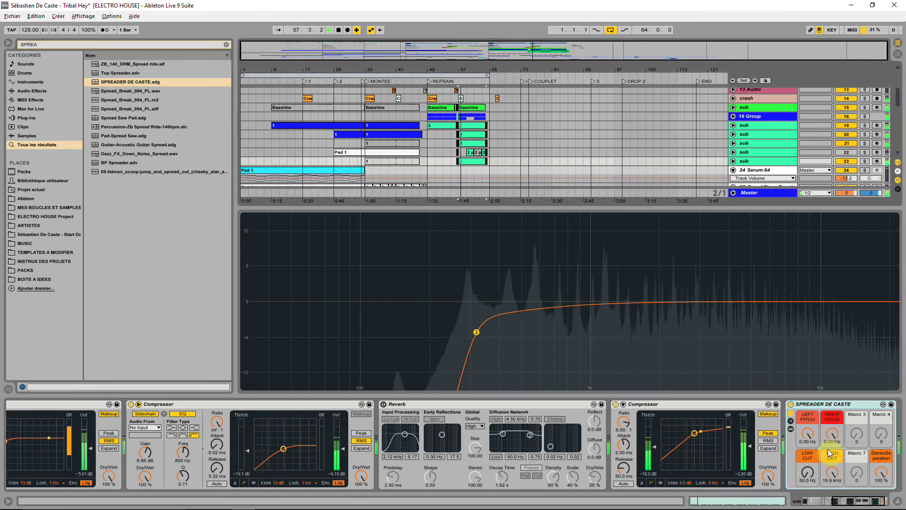
pyautogui.click(865, 162)
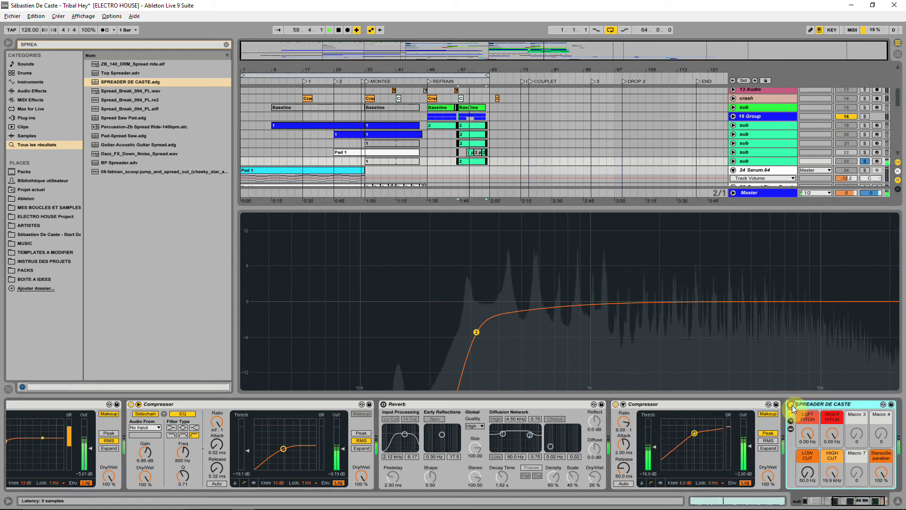
pyautogui.click(553, 434)
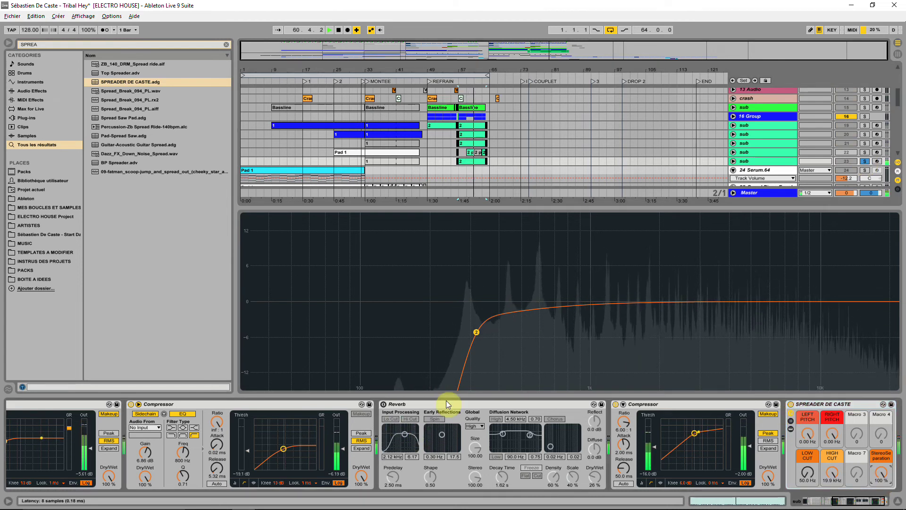
pyautogui.click(864, 161)
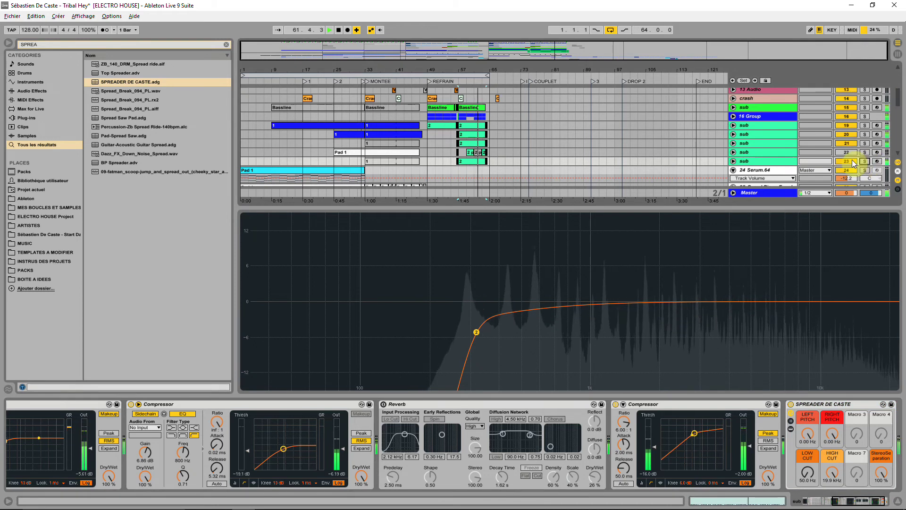
# Audition sub tracks 19 to 23 soloed together in the refrain, toggling tracks 22 and 23 to compare their contribution
pyautogui.click(850, 152)
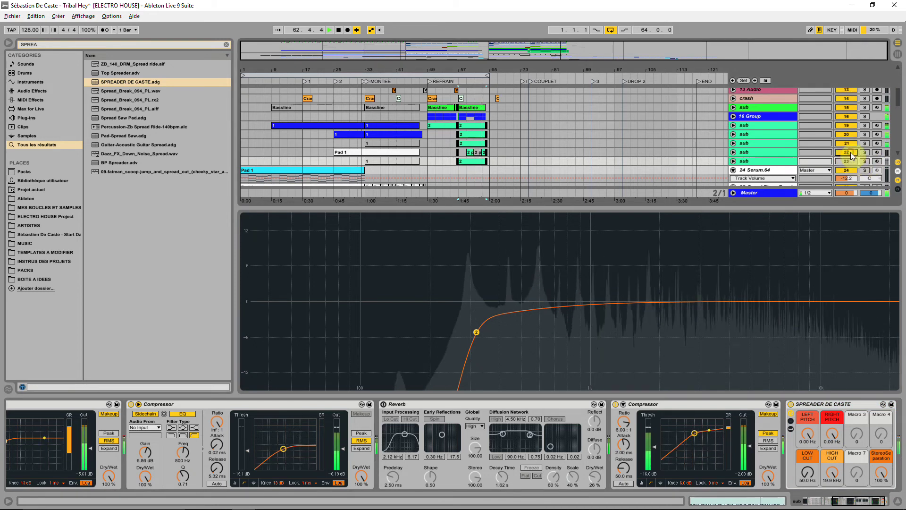
pyautogui.click(865, 152)
pyautogui.press('space')
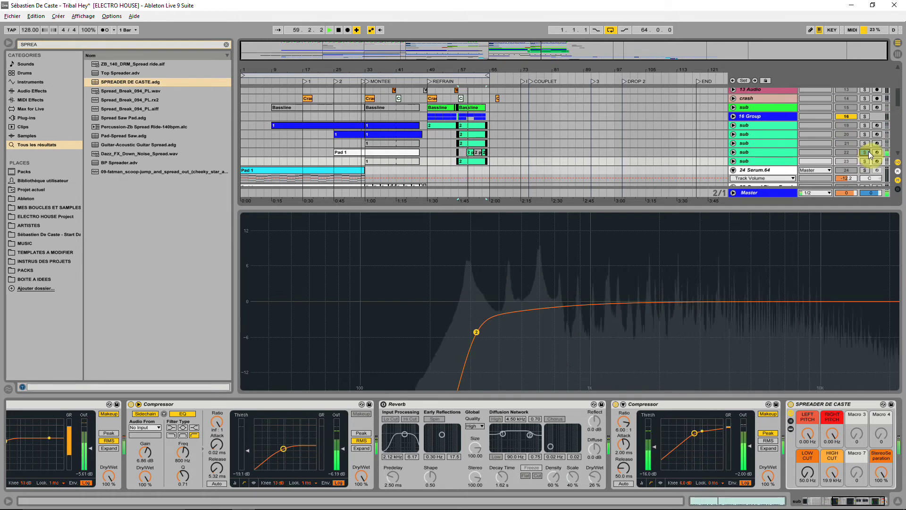
pyautogui.keyDown('ctrl'); pyautogui.click(865, 125); pyautogui.keyUp('ctrl')
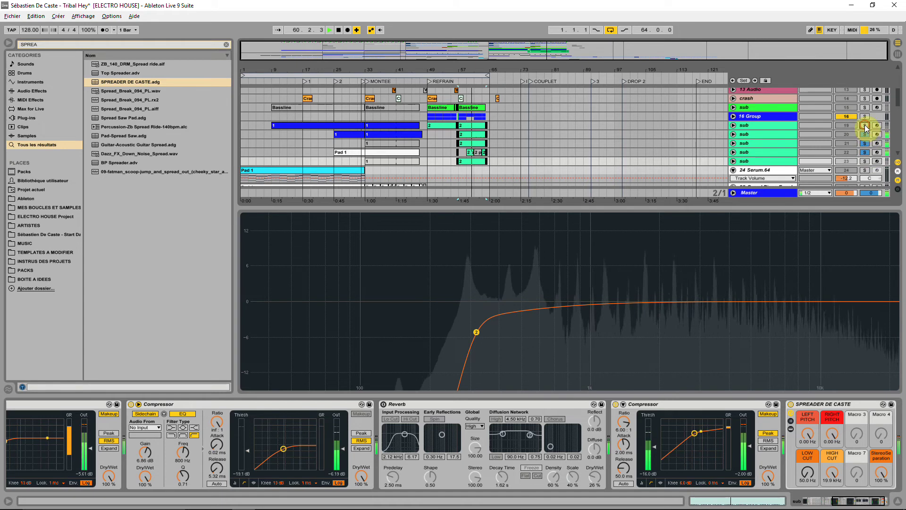
pyautogui.keyDown('ctrl'); pyautogui.click(866, 153); pyautogui.keyUp('ctrl')
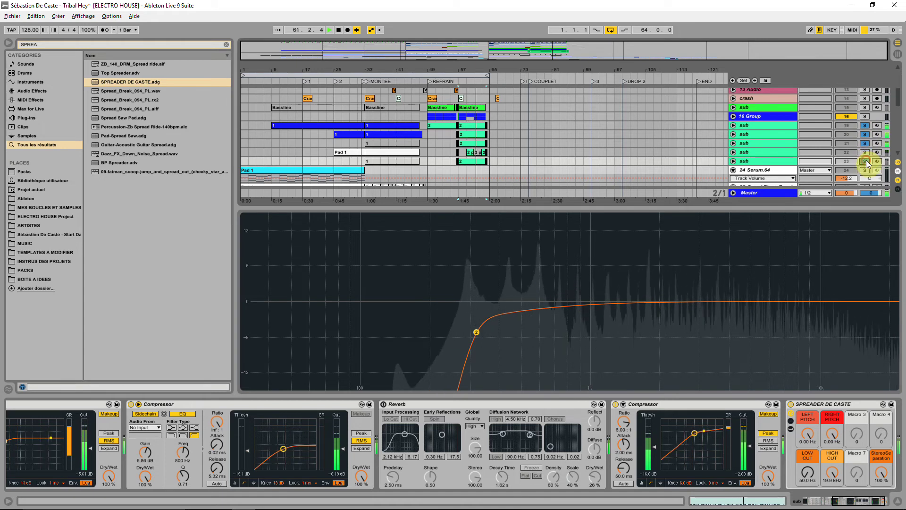
pyautogui.keyDown('ctrl'); pyautogui.click(865, 160); pyautogui.keyUp('ctrl')
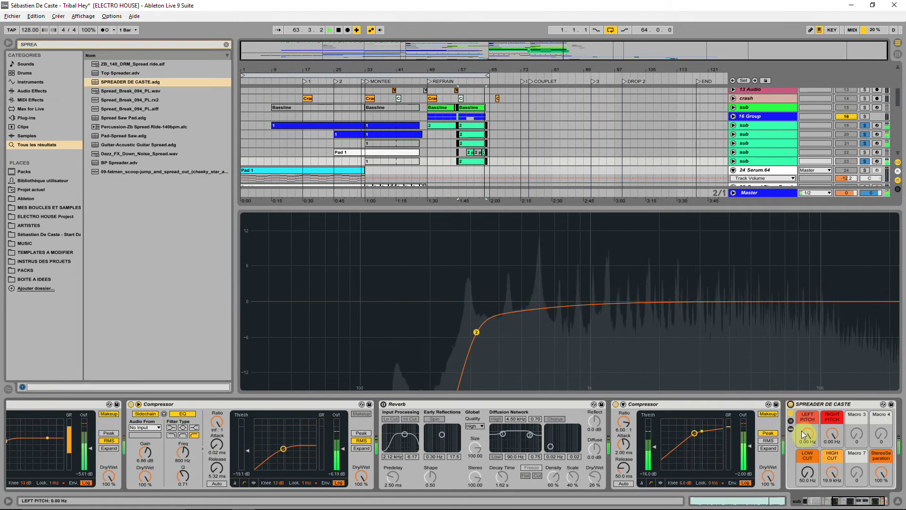
pyautogui.press('space')
pyautogui.press('space')
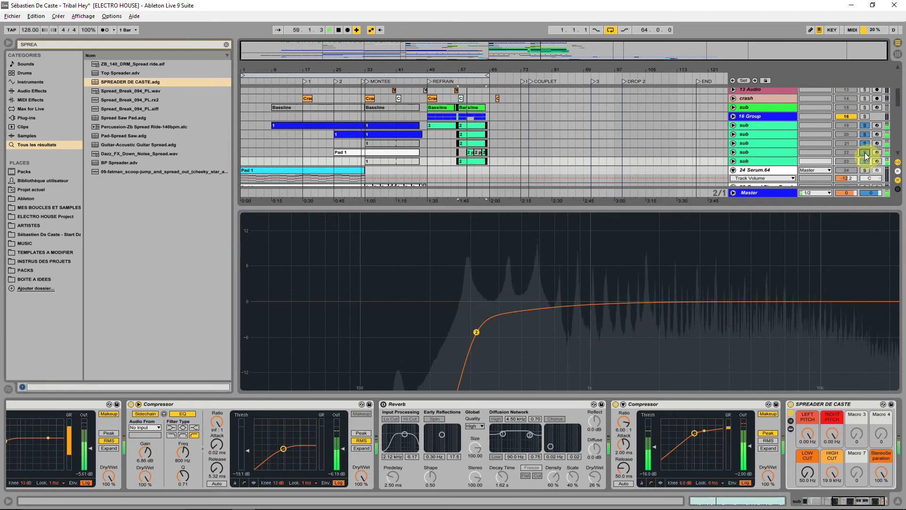
# Add the SPREADER DE CASTE rack to sub track 22 and, with the track soloed, set its stereo separation to 59%
pyautogui.click(751, 151)
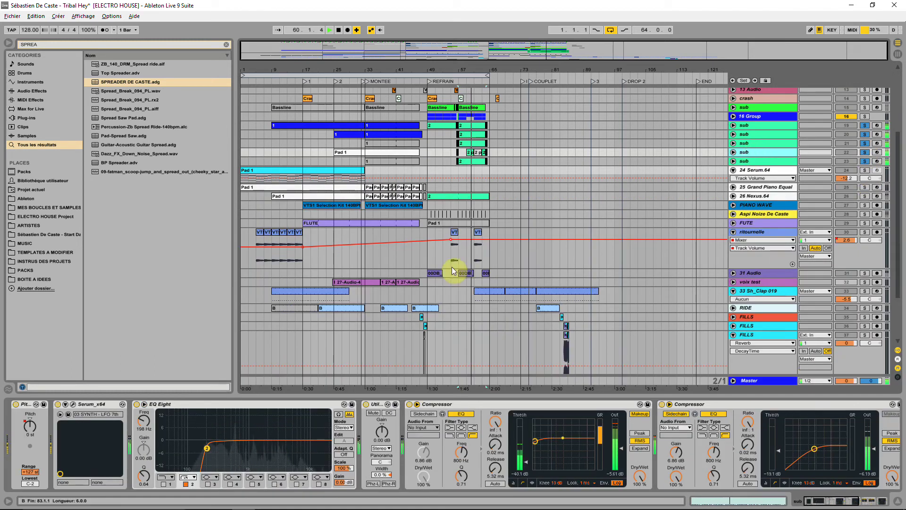
pyautogui.doubleClick(96, 82)
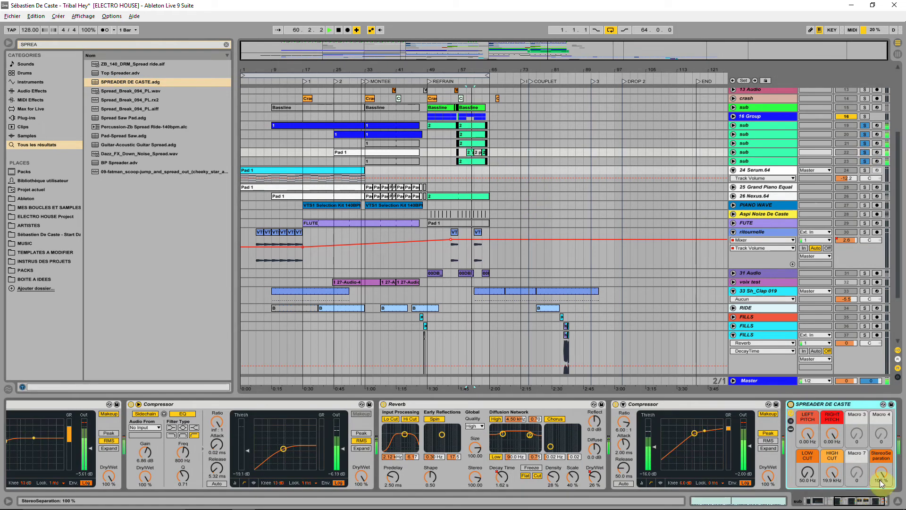
pyautogui.click(864, 152)
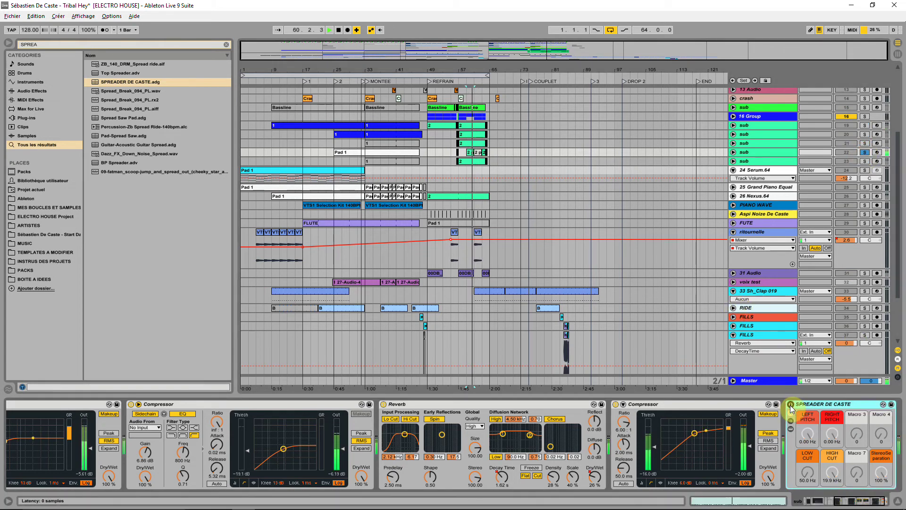
pyautogui.moveTo(881, 472); pyautogui.dragTo(880, 492)
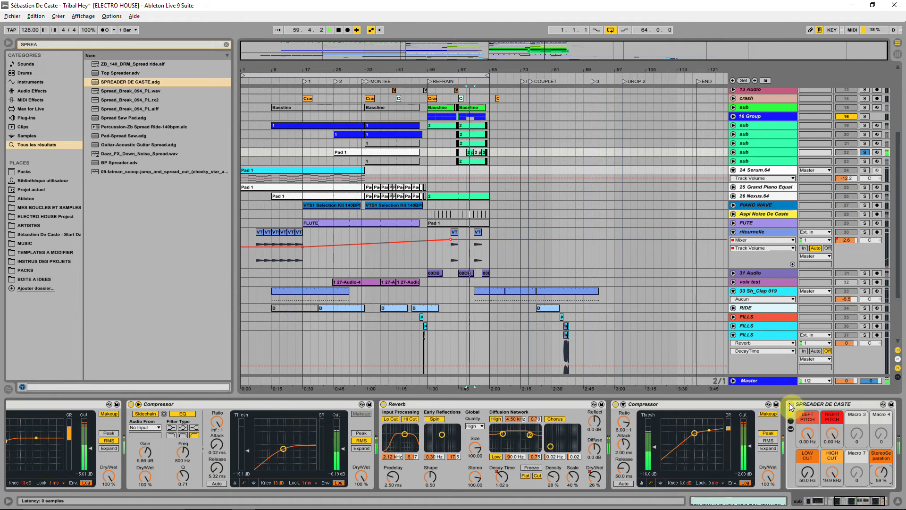
pyautogui.click(865, 152)
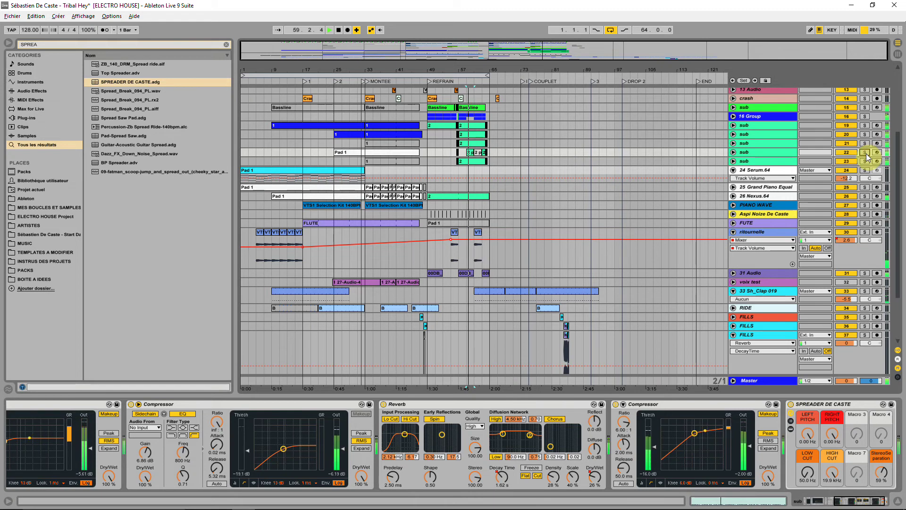
# Listen to sub track 23 on its own, and play the full arrangement from the first voix test clips
pyautogui.click(865, 161)
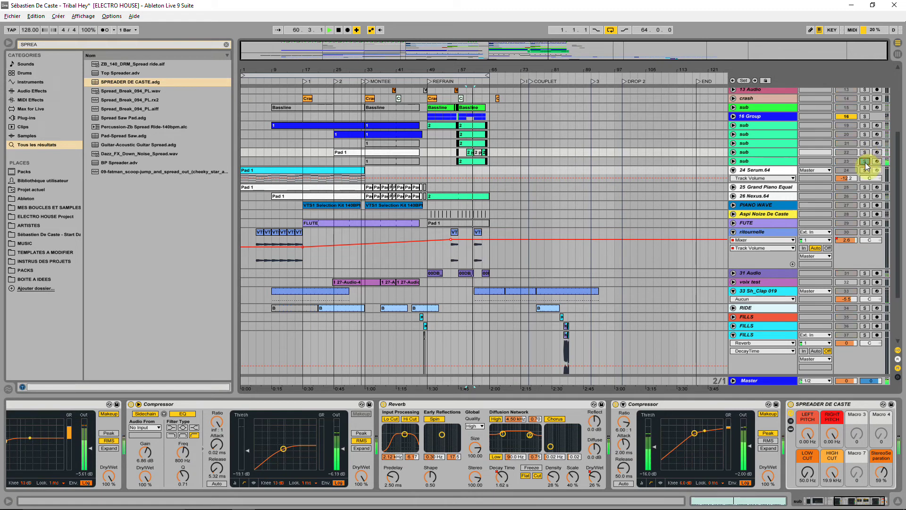
pyautogui.click(865, 162)
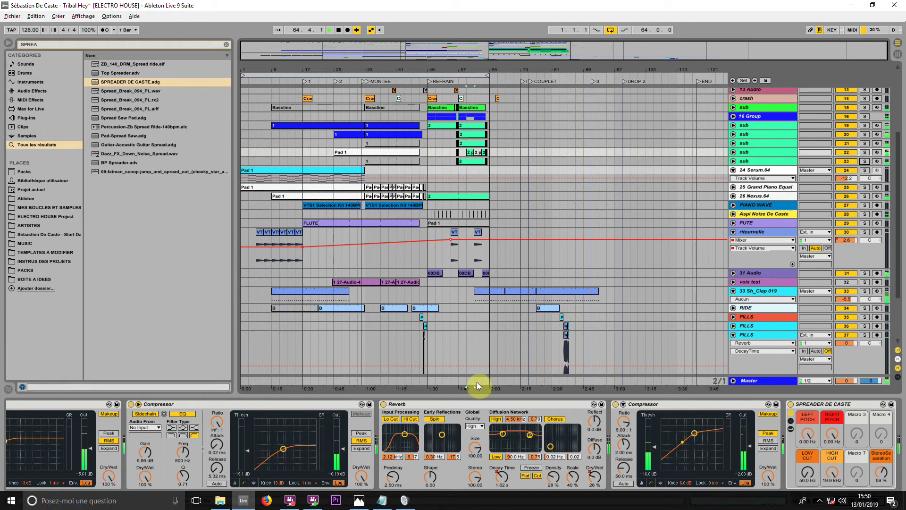
pyautogui.click(352, 281)
pyautogui.click(351, 279)
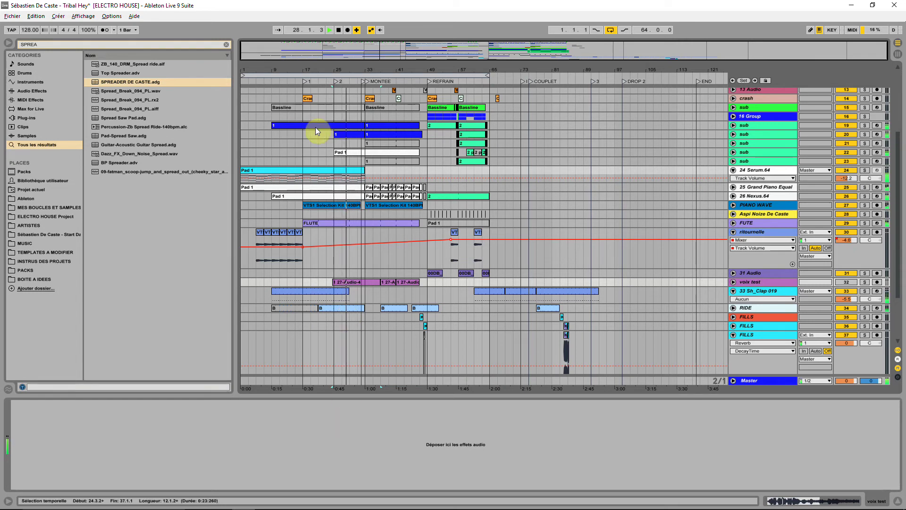
# Search the INSTRUS DES PROJETS folder for HEY
pyautogui.click(226, 44)
pyautogui.click(54, 261)
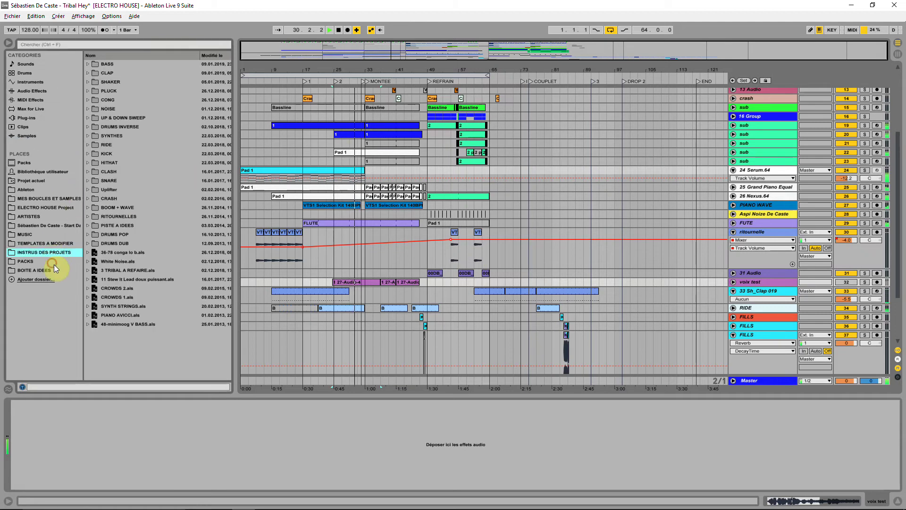
pyautogui.click(155, 45)
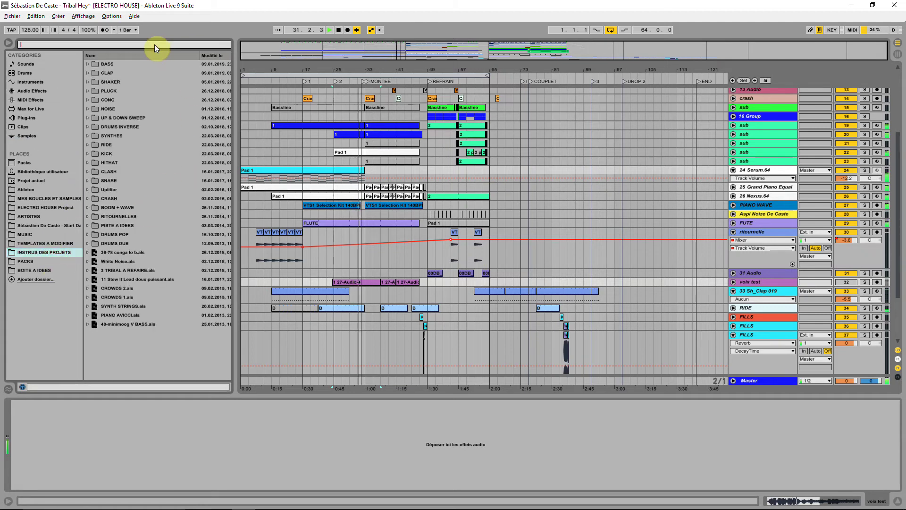
pyautogui.write('HE')
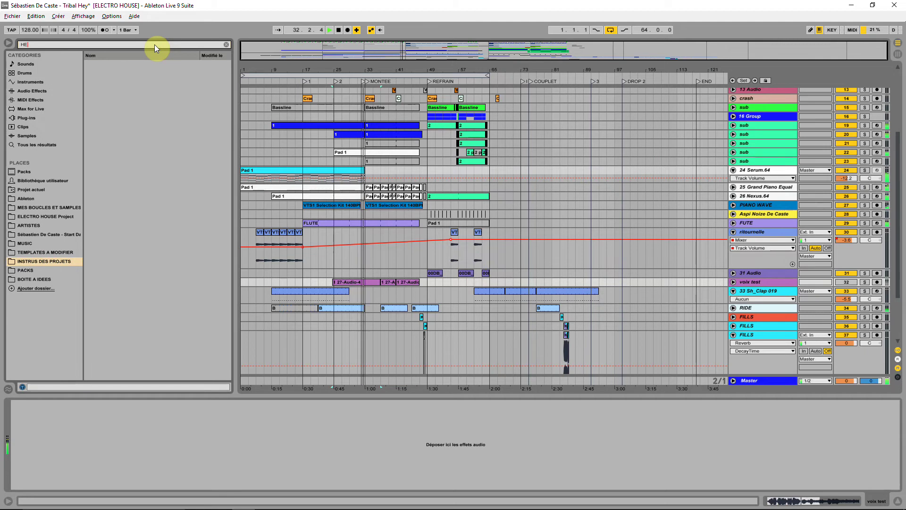
pyautogui.press('BackSpace')
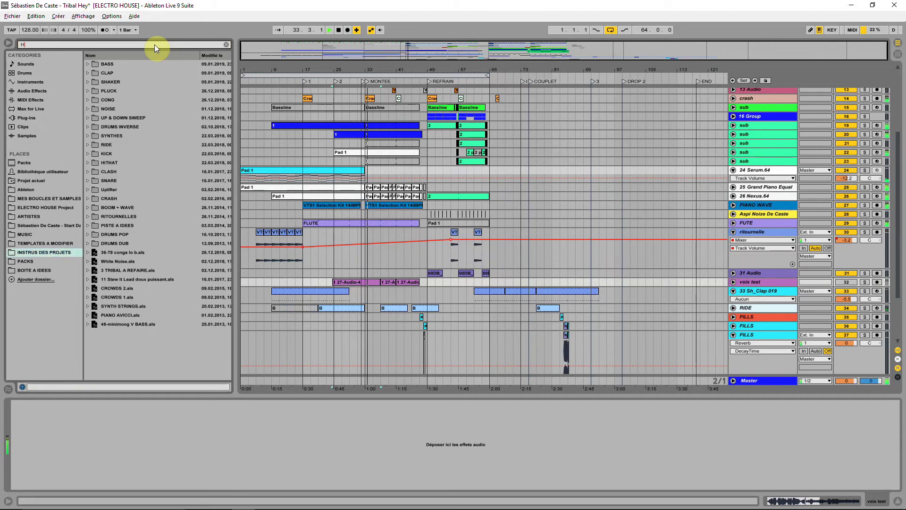
pyautogui.write('EY')
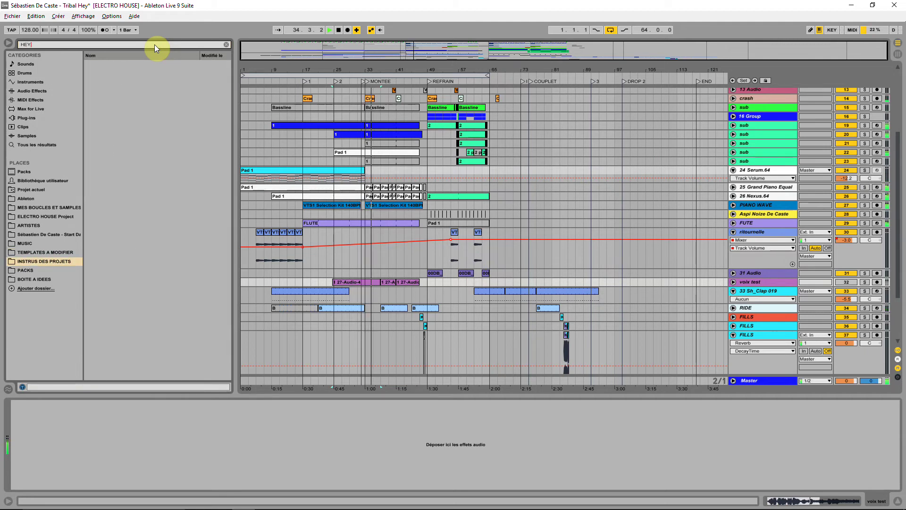
# Search all library results for HEY and look through the listed samples and loops
pyautogui.click(47, 144)
pyautogui.click(226, 45)
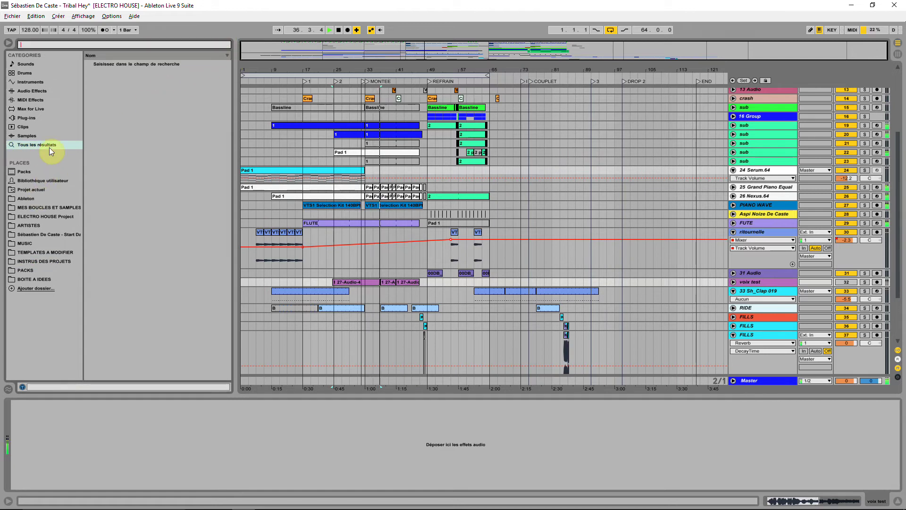
pyautogui.write('H')
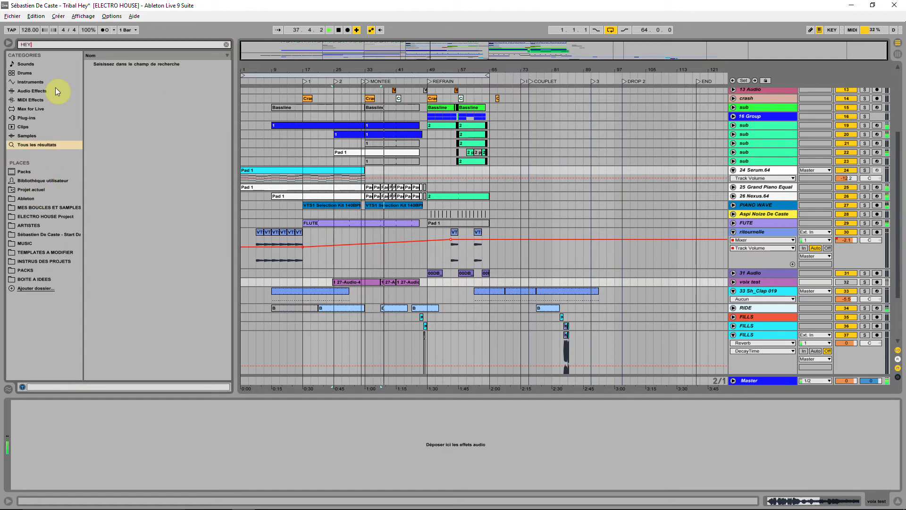
pyautogui.write('EY')
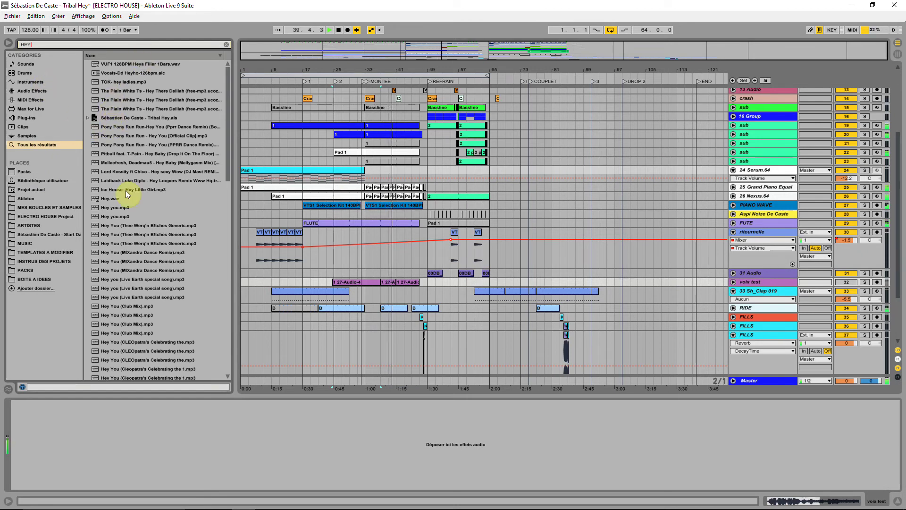
pyautogui.click(121, 279)
pyautogui.scroll(-1, 149, 291)
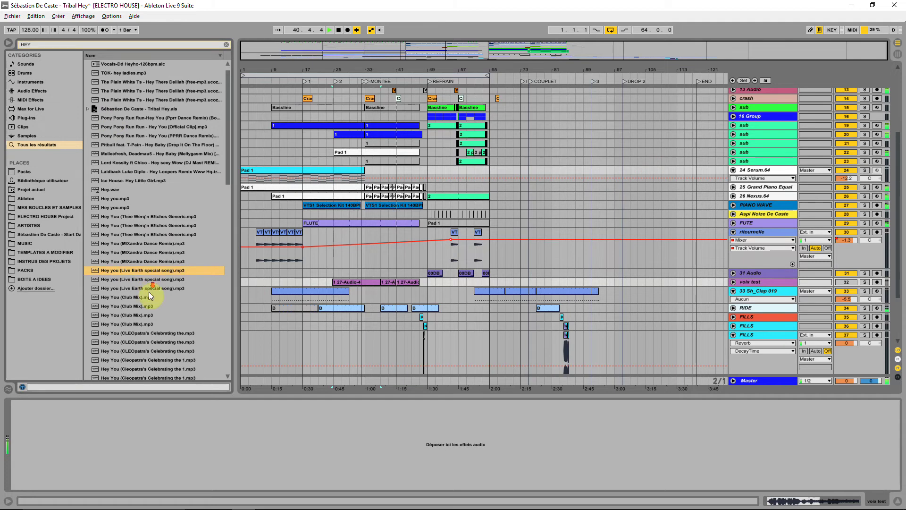
pyautogui.scroll(-6, 168, 355)
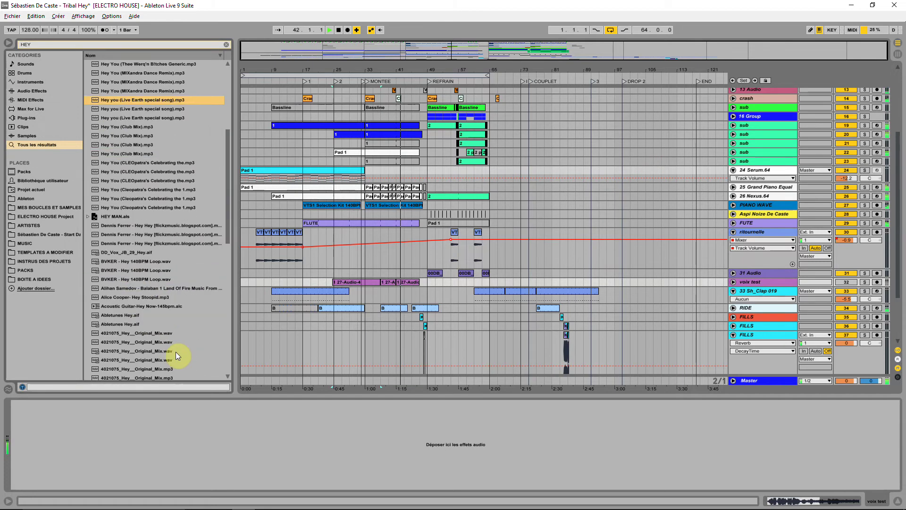
pyautogui.scroll(-6, 175, 352)
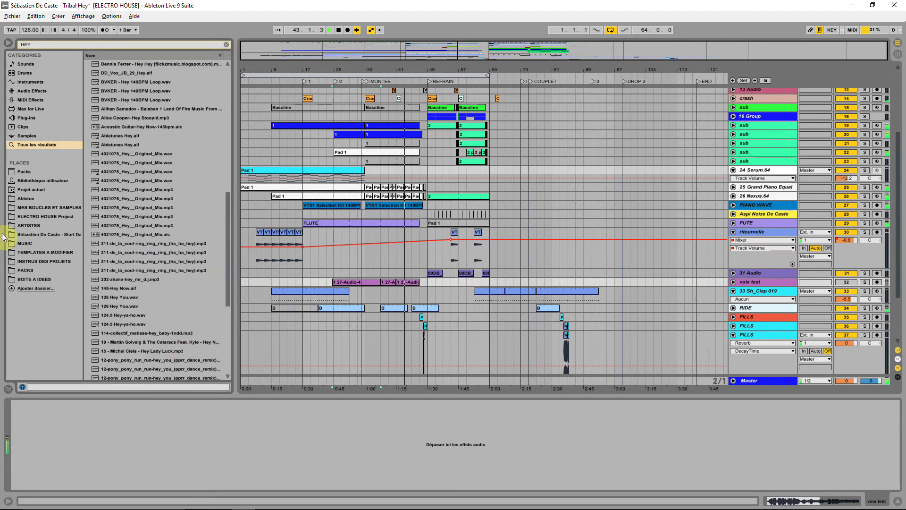
# Clear the HEY search, stop playback, and look in the INSTRUS DES PROJETS and BOITE A IDEES folders
pyautogui.click(44, 262)
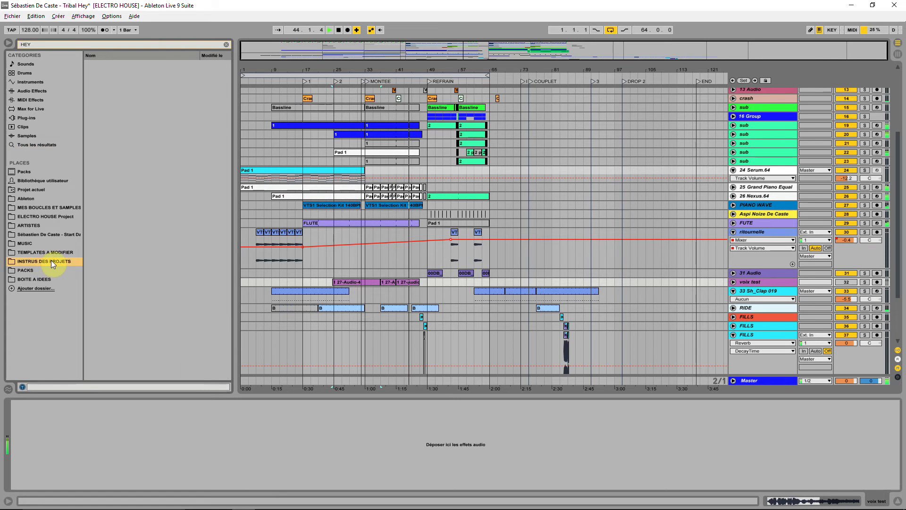
pyautogui.click(225, 44)
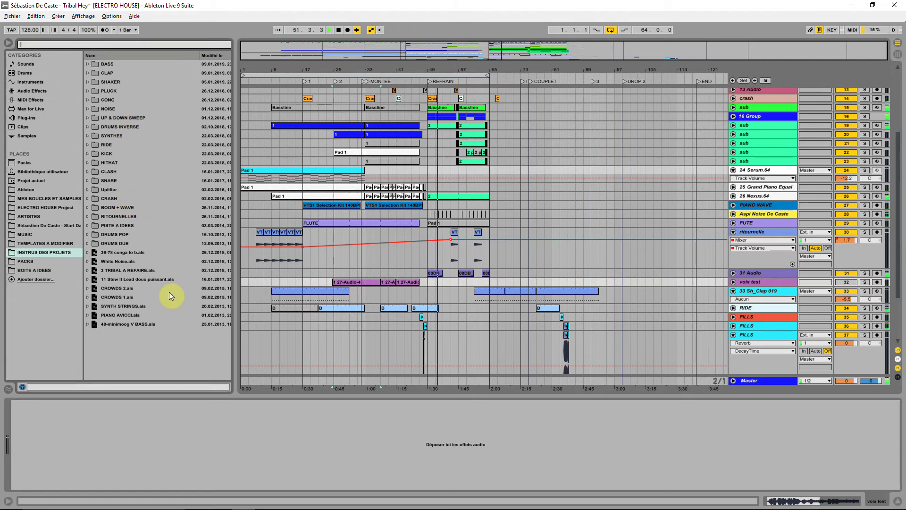
pyautogui.click(465, 160)
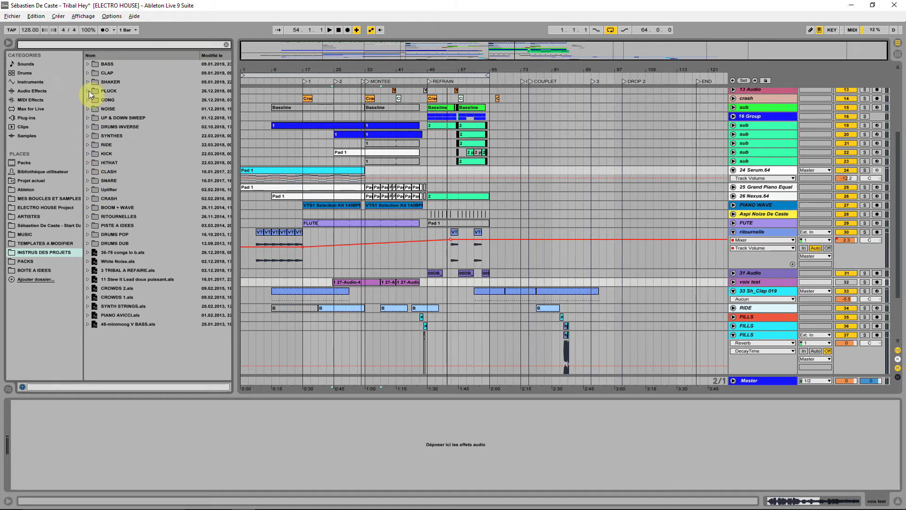
pyautogui.click(39, 272)
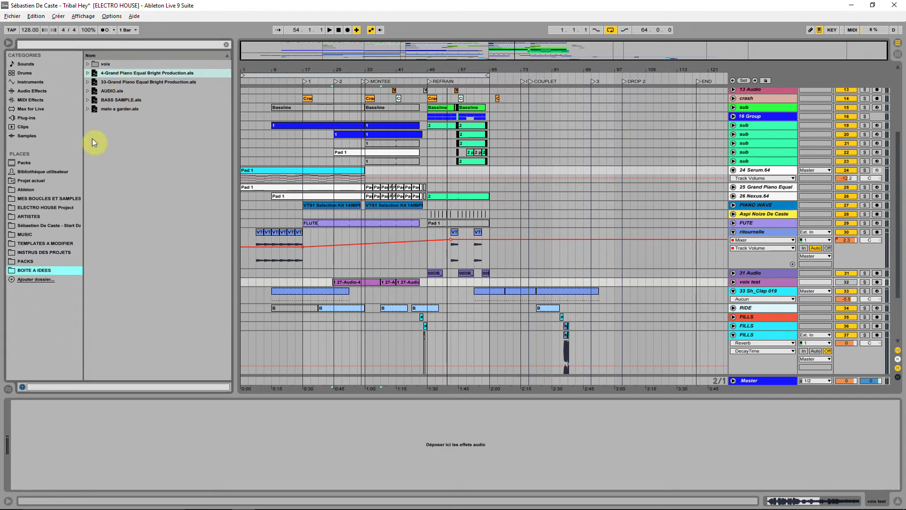
# Expand the Recorded samples folder of BVKER - X Project inside TEMPLATES A MODIFIER
pyautogui.click(63, 244)
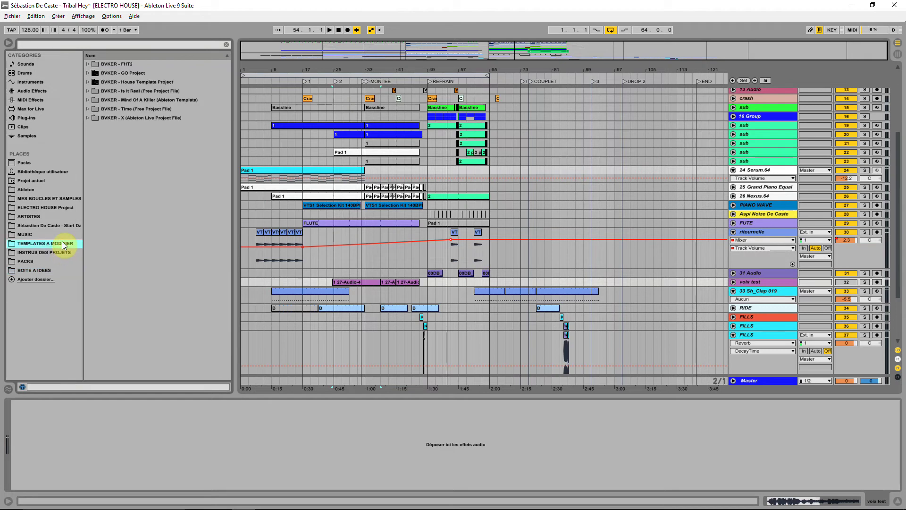
pyautogui.click(87, 118)
pyautogui.click(94, 128)
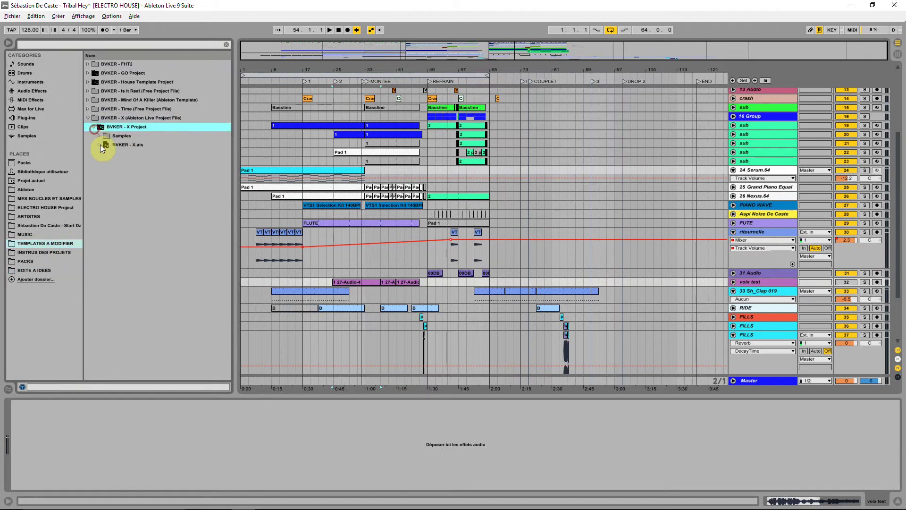
pyautogui.click(99, 136)
pyautogui.click(107, 164)
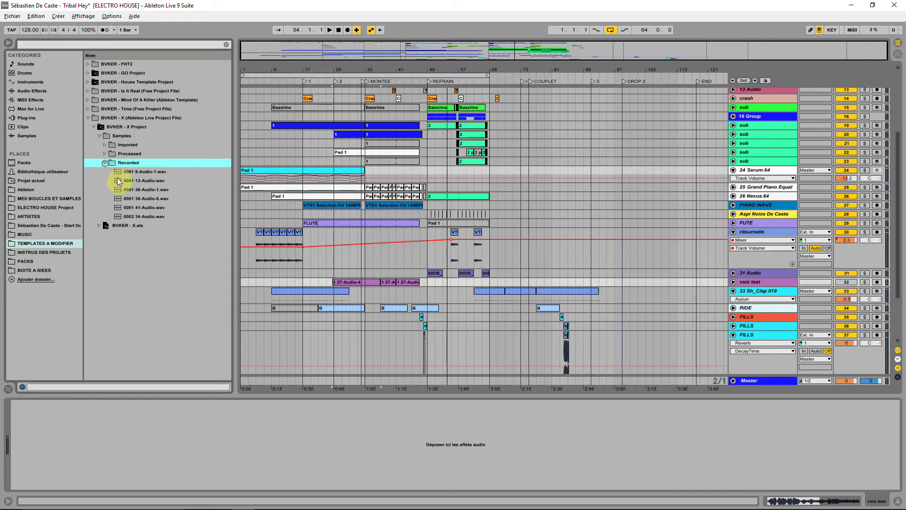
# Preview the BVKER - X recorded samples one after another, ending with 0002 34-Audio.wav
pyautogui.click(118, 172)
pyautogui.click(123, 181)
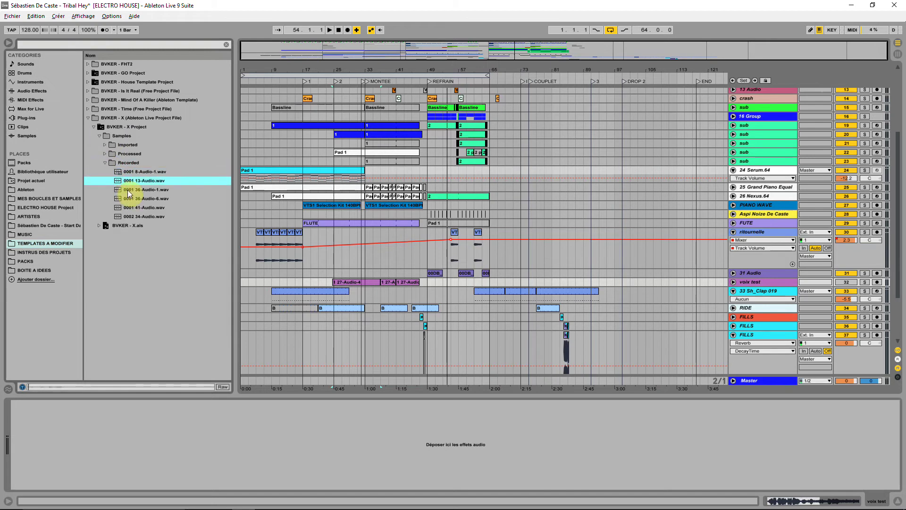
pyautogui.click(53, 386)
pyautogui.click(175, 192)
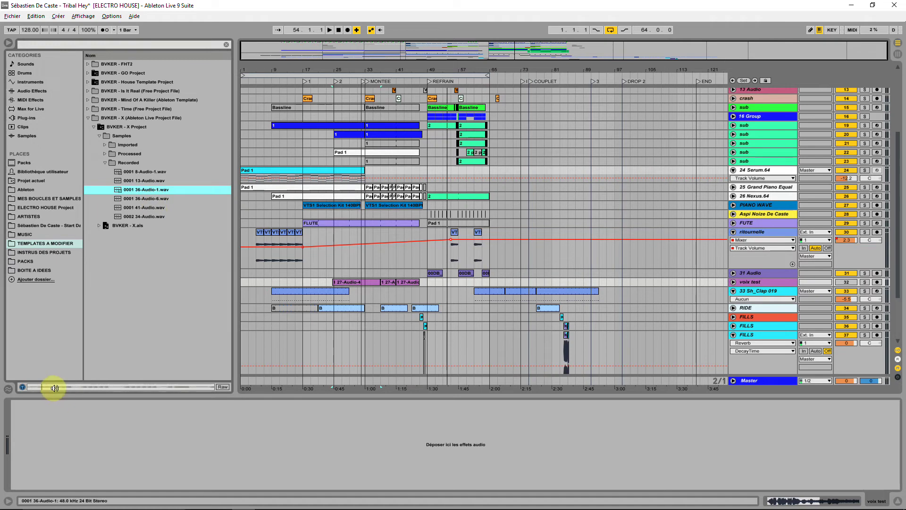
pyautogui.click(155, 180)
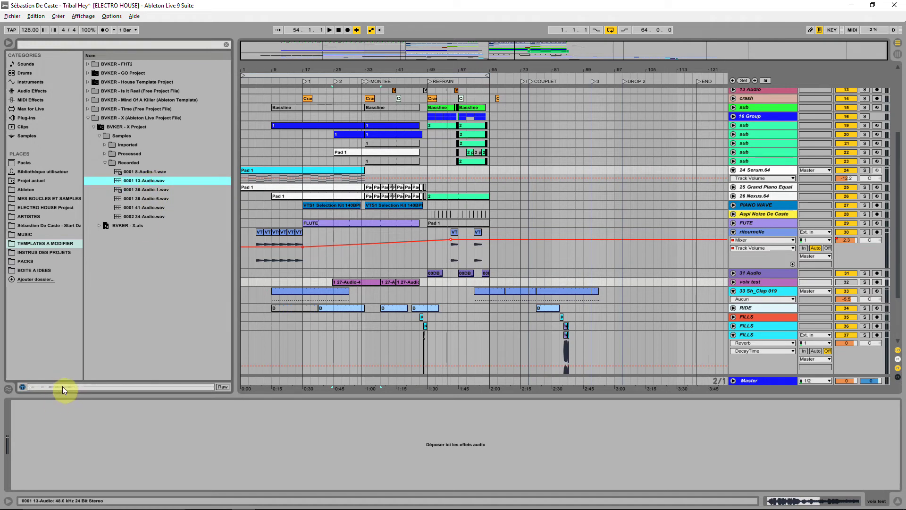
pyautogui.click(220, 387)
pyautogui.press('Down')
pyautogui.press('Down')
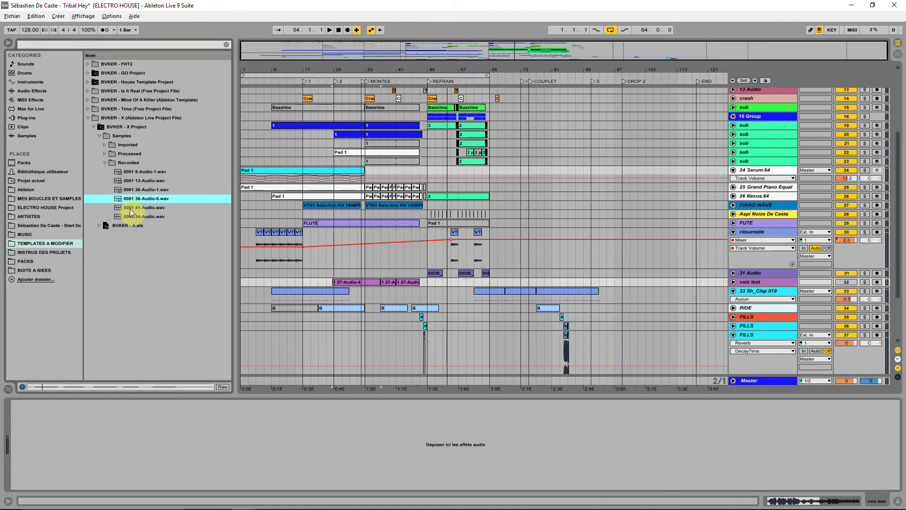
pyautogui.click(129, 208)
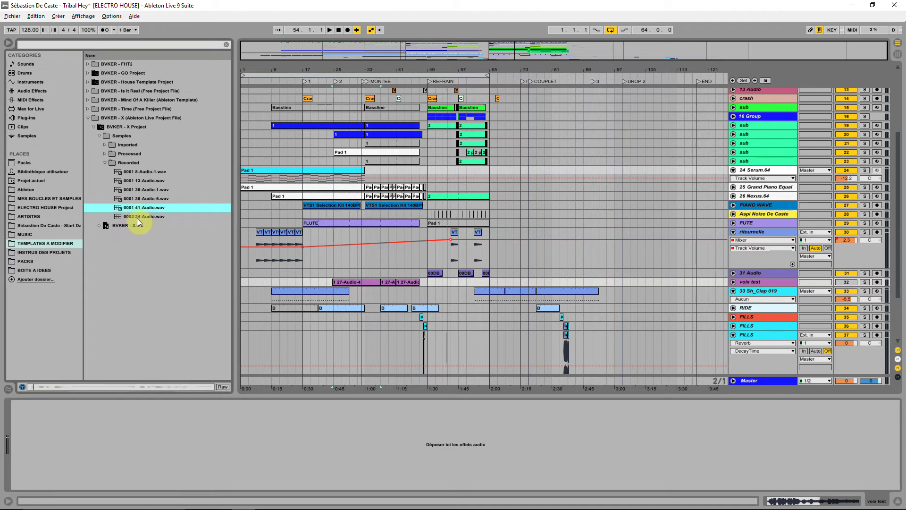
pyautogui.click(136, 218)
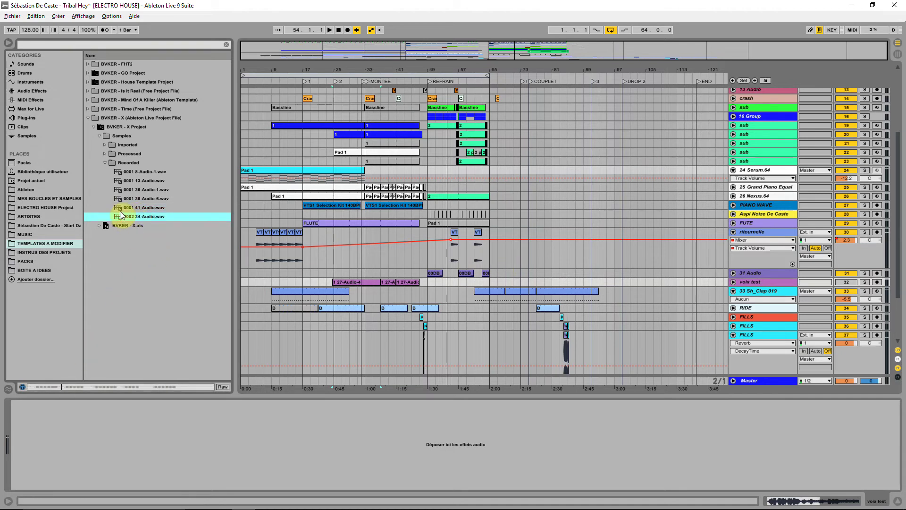
# Fold the two lowest tracks and place 0002 34-Audio.wav on a new audio track below them
pyautogui.click(733, 334)
pyautogui.click(733, 343)
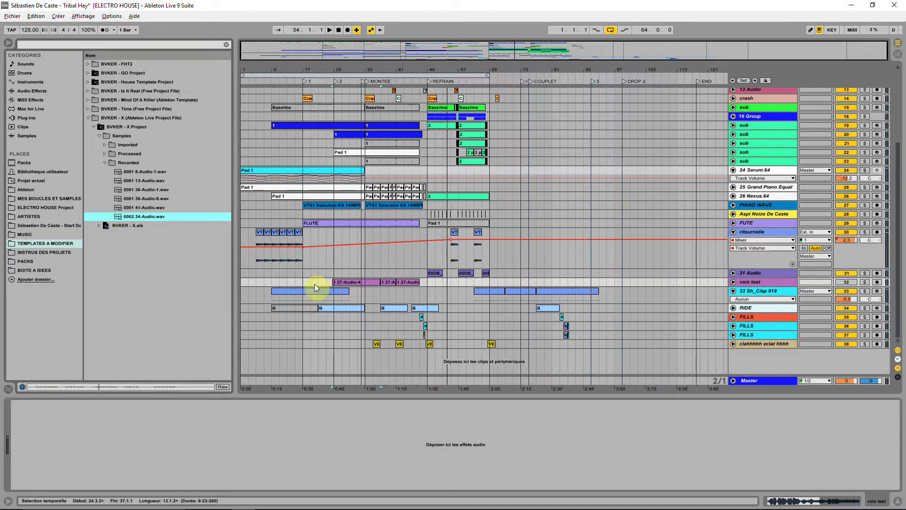
pyautogui.moveTo(120, 220); pyautogui.dragTo(369, 373)
# During playback, raise track 39's volume to 6.0 and move its clip to the refrain's second half at bar 57
pyautogui.press('space')
pyautogui.moveTo(846, 345); pyautogui.dragTo(846, 330)
pyautogui.moveTo(387, 354); pyautogui.dragTo(449, 355)
pyautogui.click(445, 339)
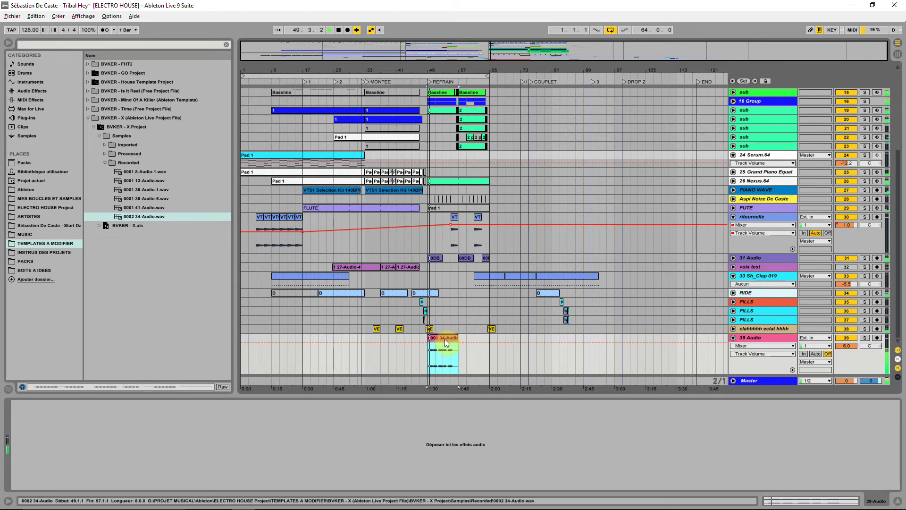
pyautogui.moveTo(445, 343); pyautogui.dragTo(472, 341)
# Raise the 0002 34-Audio clip's gain to 5.94 dB, trying its start at 1.2.1 before returning it to 1.1.1
pyautogui.doubleClick(472, 341)
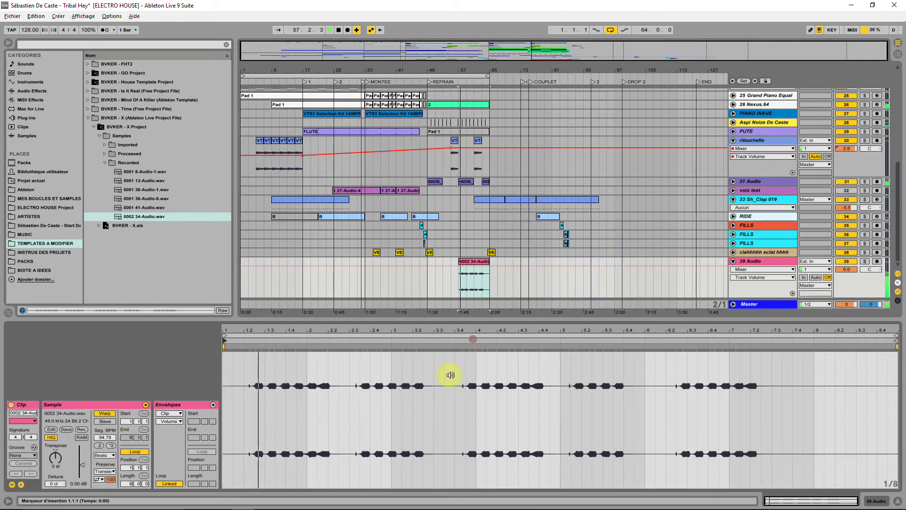
pyautogui.click(225, 341)
pyautogui.moveTo(225, 341); pyautogui.dragTo(244, 352)
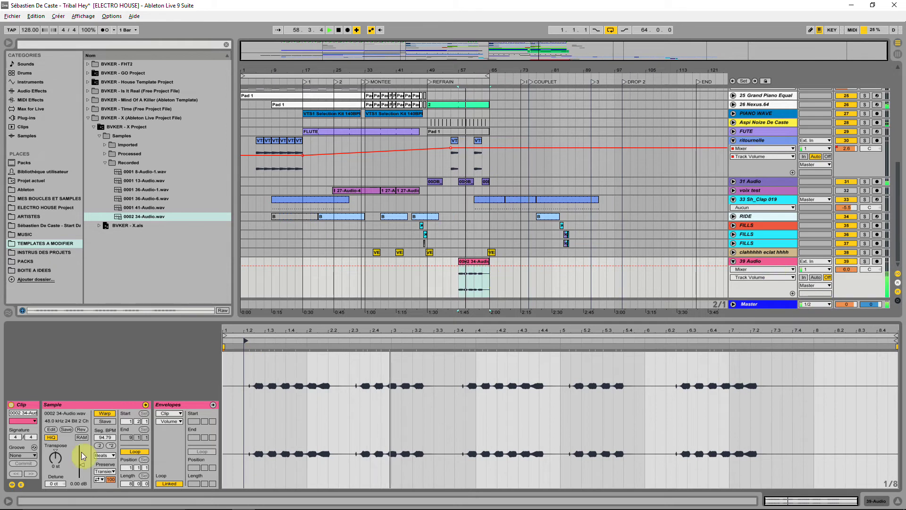
pyautogui.moveTo(81, 467); pyautogui.dragTo(83, 460)
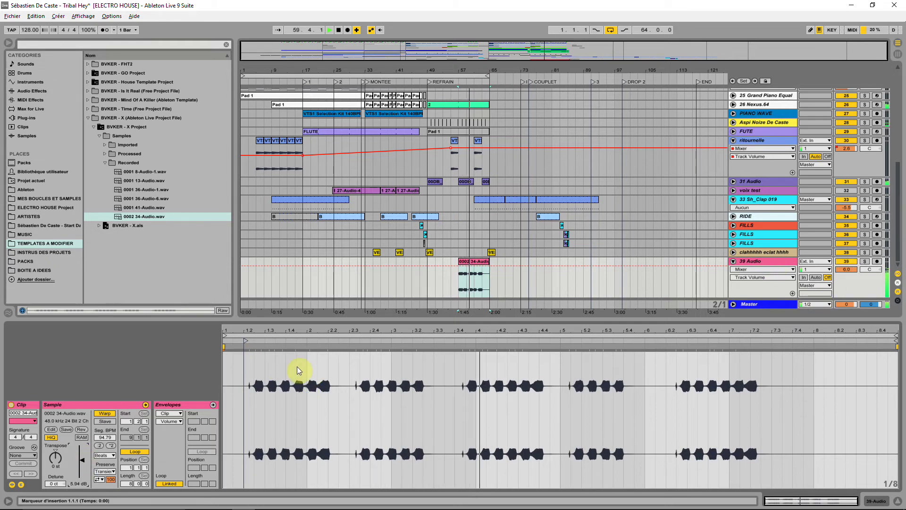
pyautogui.moveTo(244, 340); pyautogui.dragTo(225, 340)
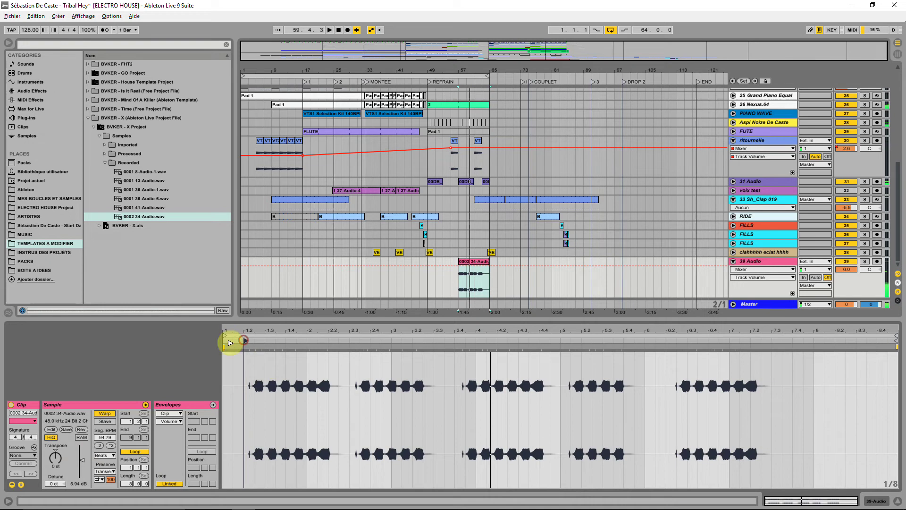
# Try a segment tempo of 128 BPM on the 0002 34-Audio clip and undo the tempo change
pyautogui.click(109, 438)
pyautogui.write('12')
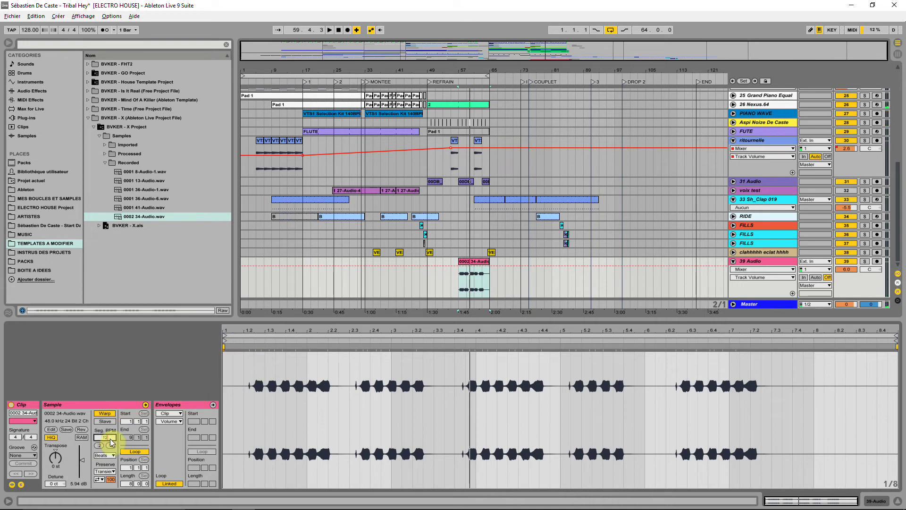
pyautogui.write('8')
pyautogui.press('Return')
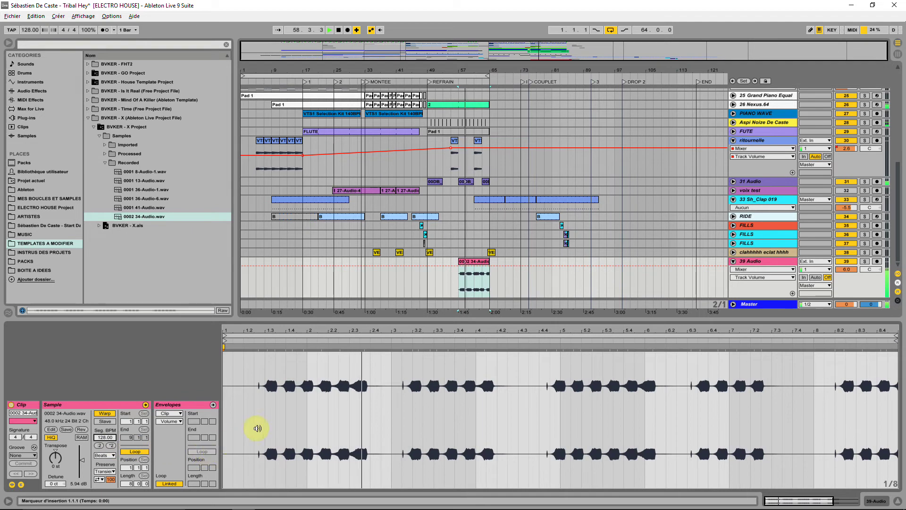
pyautogui.hotkey('ctrl', 'z')
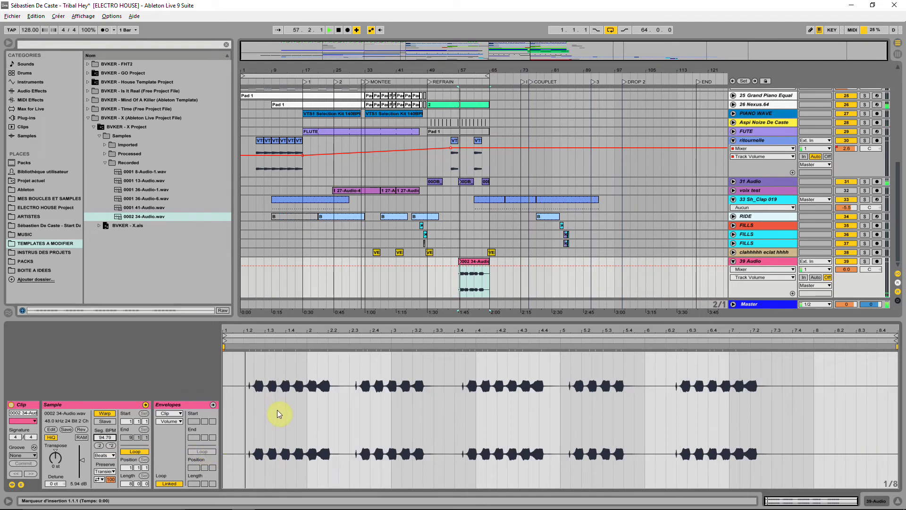
# Add a warp marker at the 0002 34-Audio clip's first hit and align it to 1.2
pyautogui.click(256, 352)
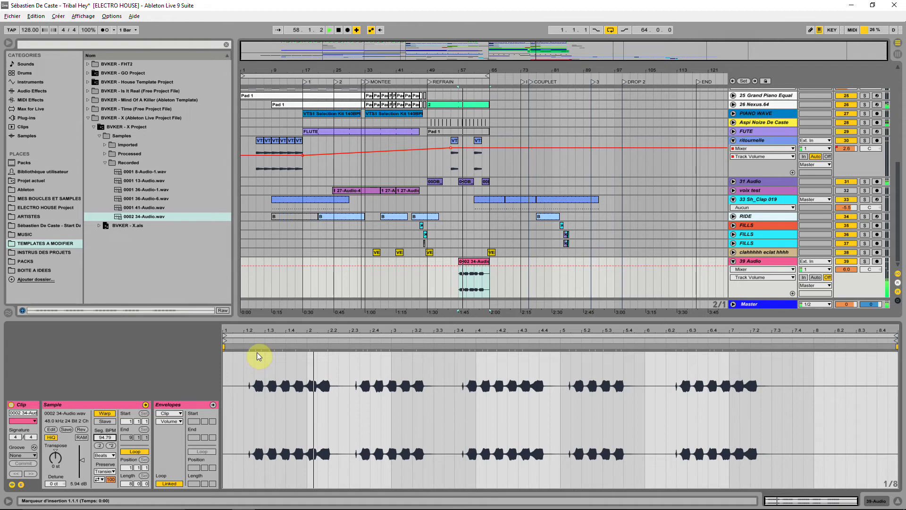
pyautogui.moveTo(254, 352); pyautogui.dragTo(244, 352)
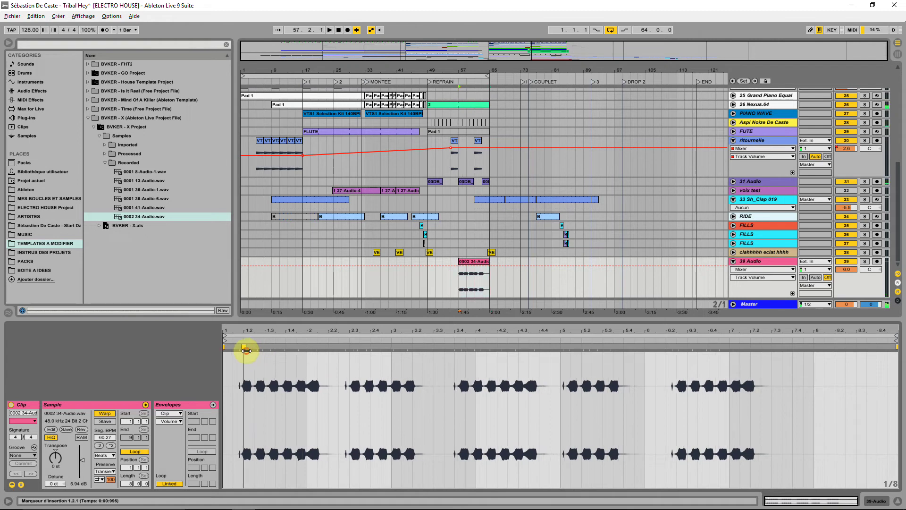
# Add warp markers at the 0002 34-Audio clip's second and third hits and align them to 1.2.4 and 1.3.3
pyautogui.click(259, 347)
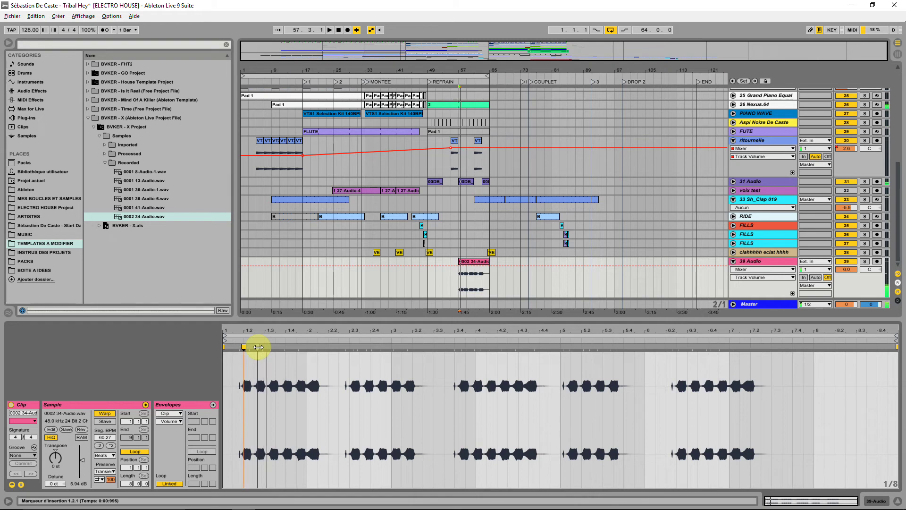
pyautogui.moveTo(258, 346); pyautogui.dragTo(261, 347)
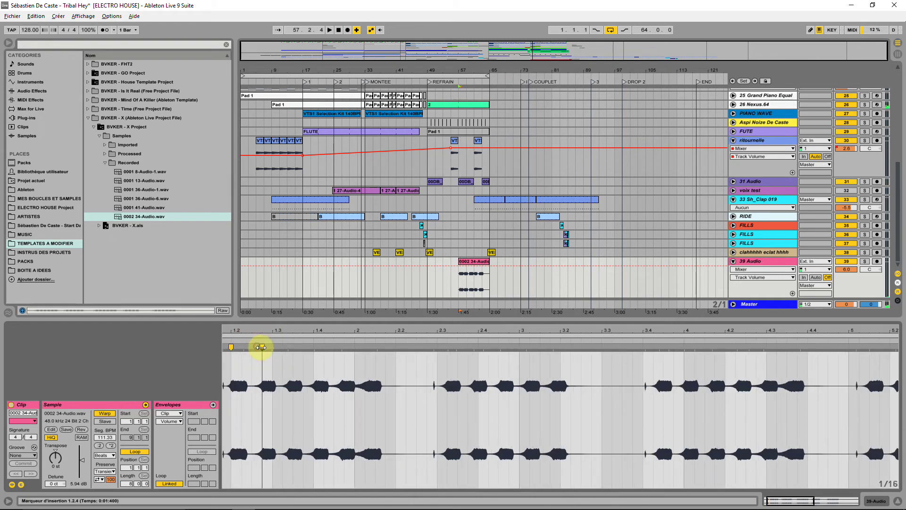
pyautogui.doubleClick(288, 349)
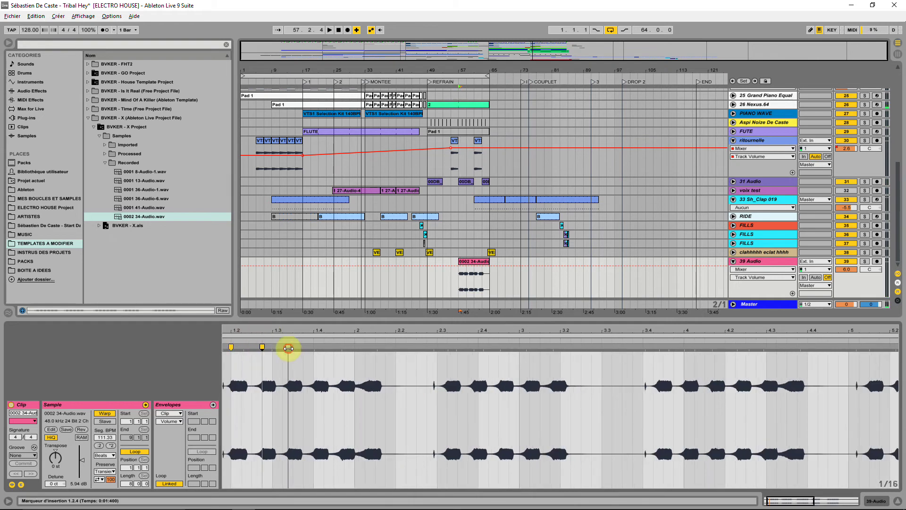
pyautogui.moveTo(288, 348); pyautogui.dragTo(292, 347)
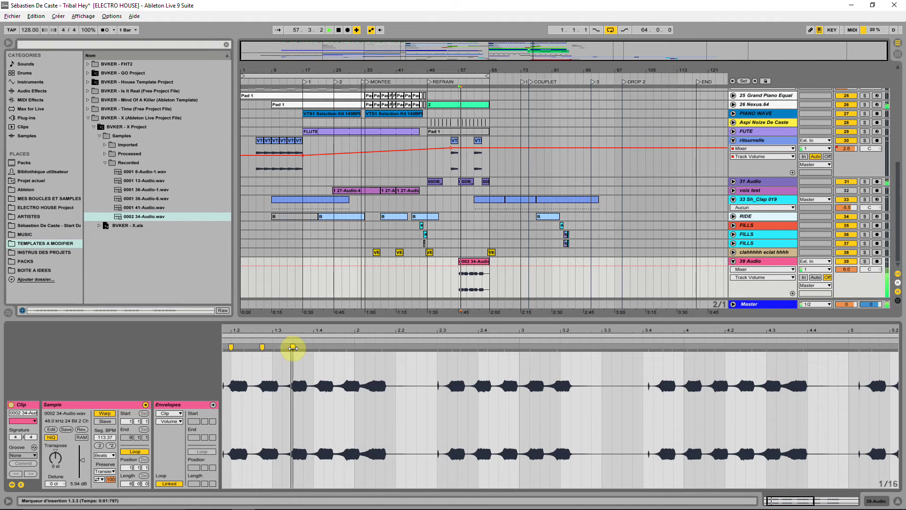
# Add a warp marker at the 0002 34-Audio clip's fifth hit and align it to the start of bar 2
pyautogui.doubleClick(345, 346)
pyautogui.moveTo(346, 347); pyautogui.dragTo(350, 347)
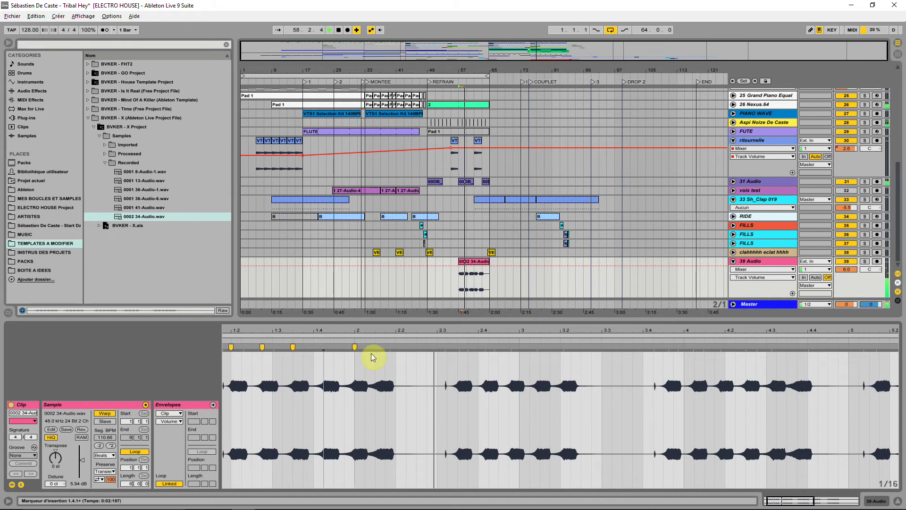
pyautogui.moveTo(378, 351); pyautogui.dragTo(384, 353)
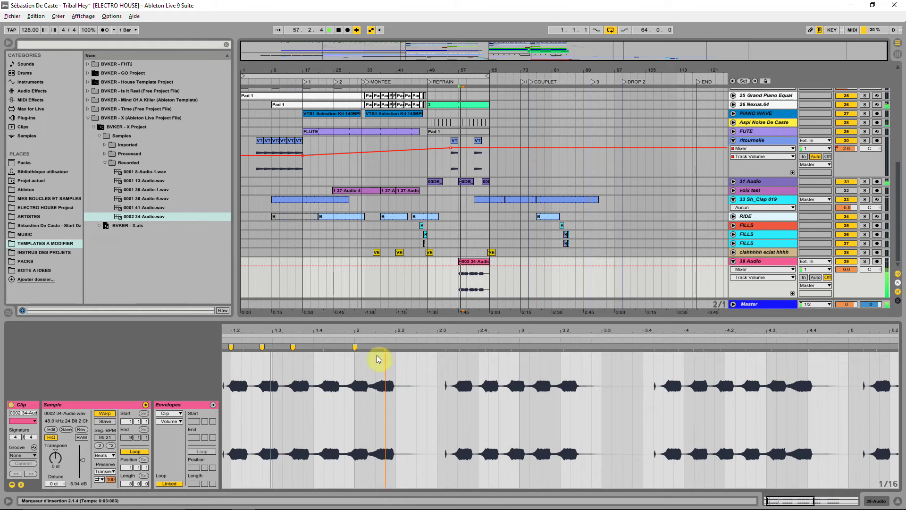
pyautogui.moveTo(380, 326); pyautogui.dragTo(383, 330)
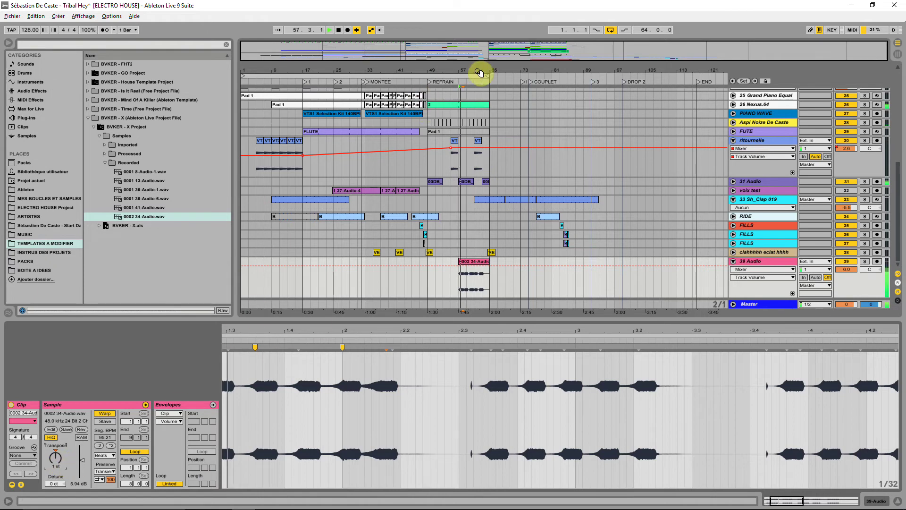
# Delete the part of track 39's clip after 58.2, keeping only its first phrase, and play it back from bar 57
pyautogui.moveTo(482, 71); pyautogui.dragTo(497, 236)
pyautogui.press('space')
pyautogui.moveTo(533, 274); pyautogui.dragTo(415, 284)
pyautogui.press('Delete')
pyautogui.moveTo(418, 71)
pyautogui.mouseDown()
pyautogui.moveTo(430, 268)
pyautogui.moveTo(435, 262)
pyautogui.mouseUp()
pyautogui.press('space')
pyautogui.click(394, 289)
pyautogui.press('space')
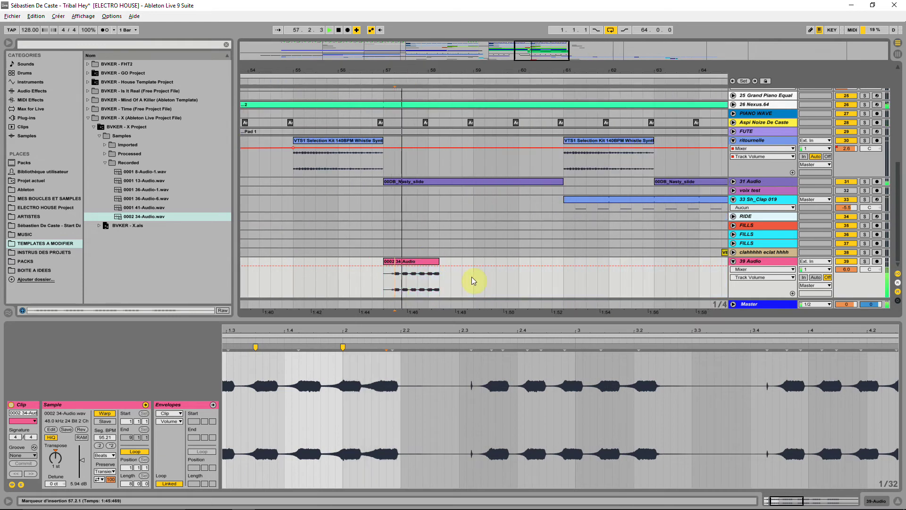
# Solo sub track 20 and open its Serum synth during playback
pyautogui.scroll(5, 825, 137)
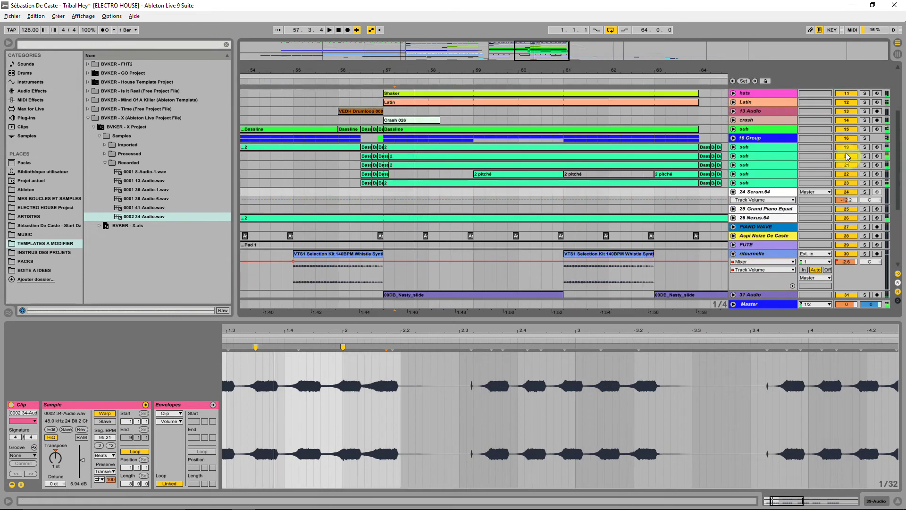
pyautogui.click(865, 155)
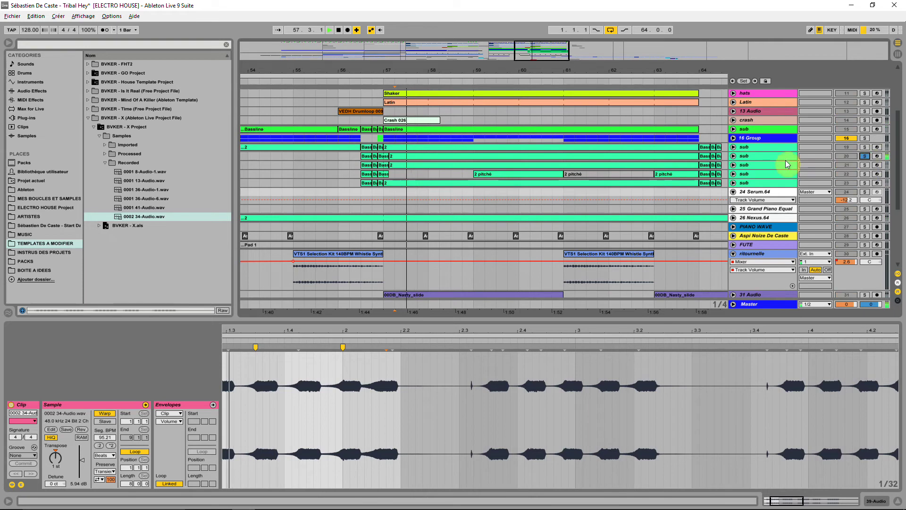
pyautogui.click(784, 156)
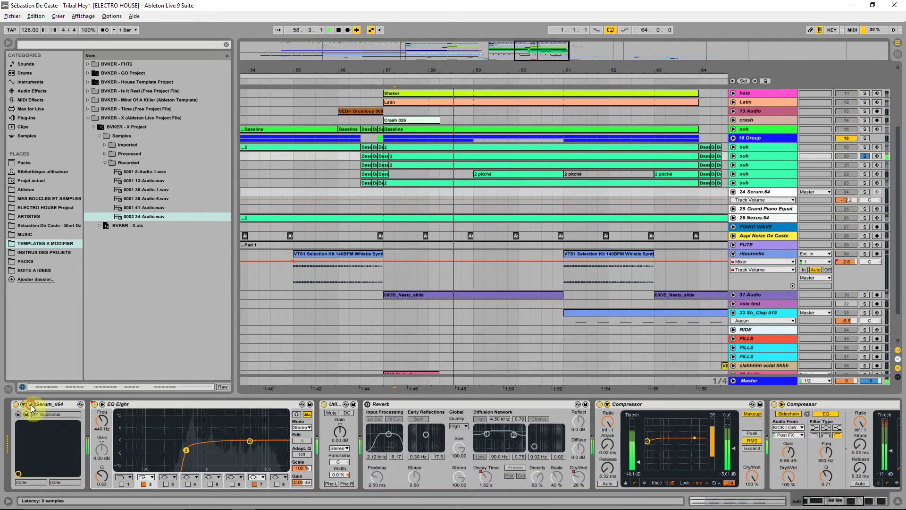
pyautogui.click(31, 404)
pyautogui.moveTo(543, 158); pyautogui.dragTo(502, 108)
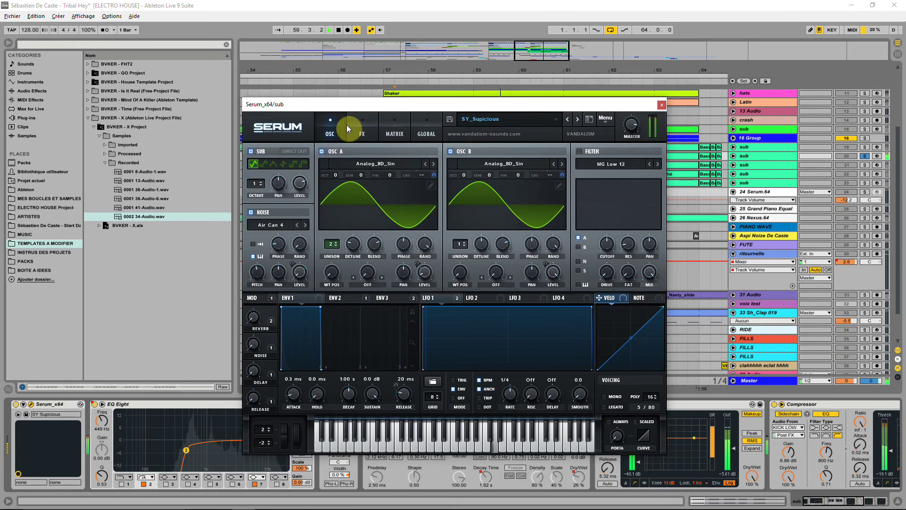
# Compare Serum's oscillator A, oscillator B and sub layers by switching them off and on during playback, ending with all of them enabled
pyautogui.click(451, 151)
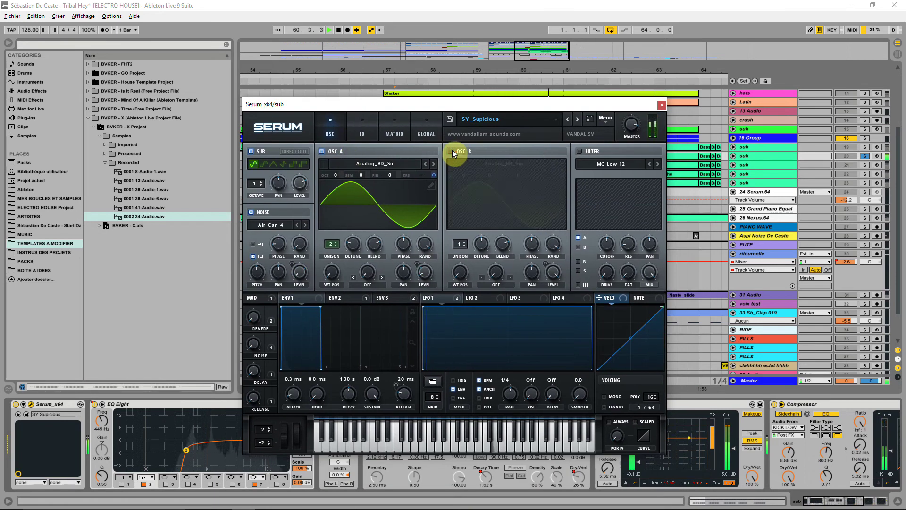
pyautogui.click(451, 151)
pyautogui.click(323, 150)
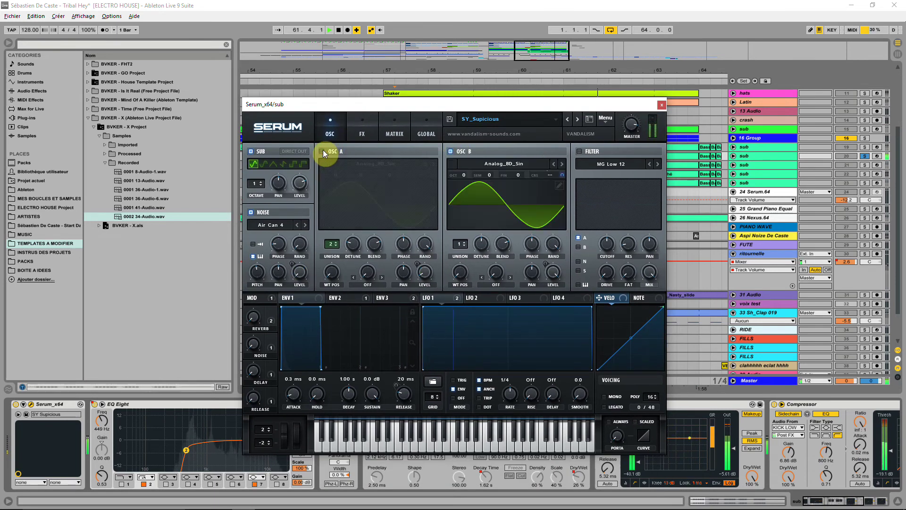
pyautogui.click(322, 150)
pyautogui.click(450, 151)
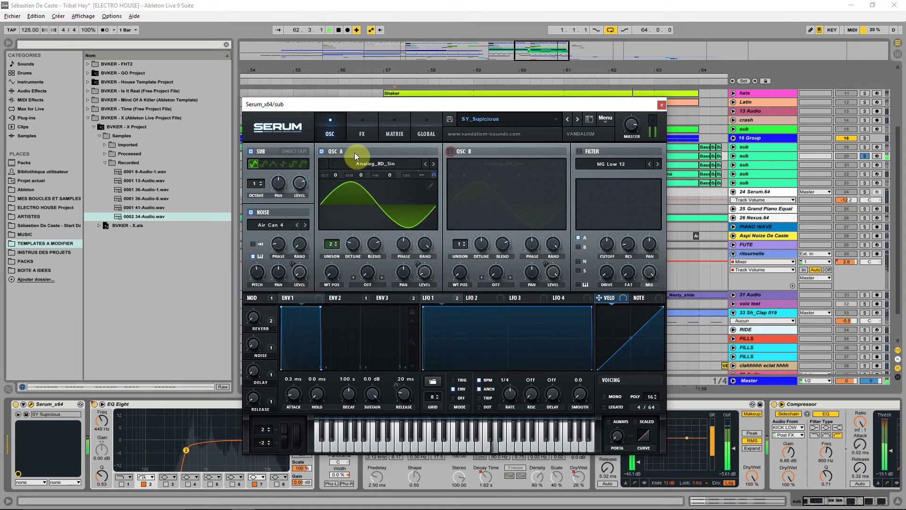
pyautogui.click(323, 150)
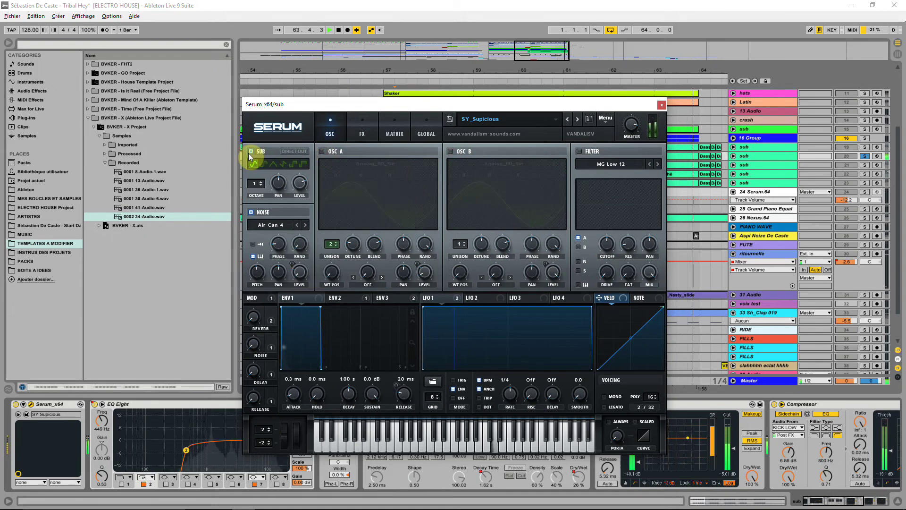
pyautogui.click(251, 152)
pyautogui.click(322, 151)
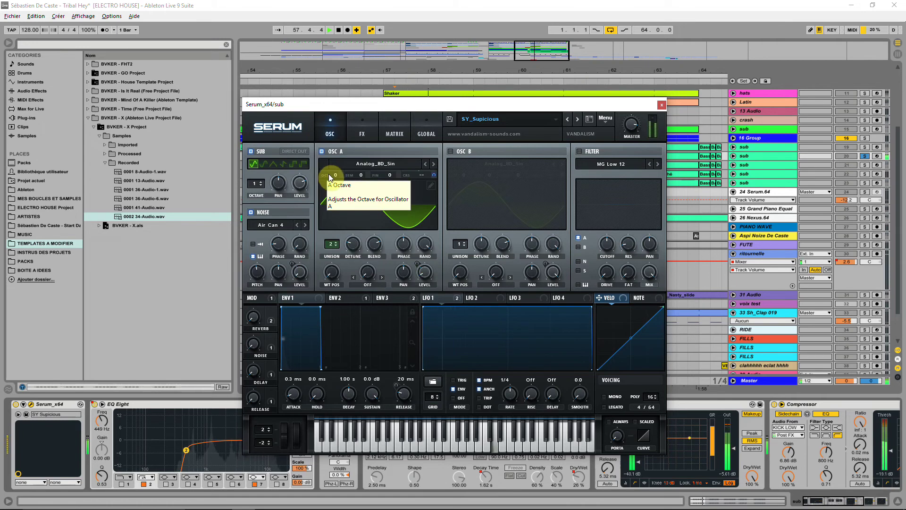
pyautogui.click(450, 151)
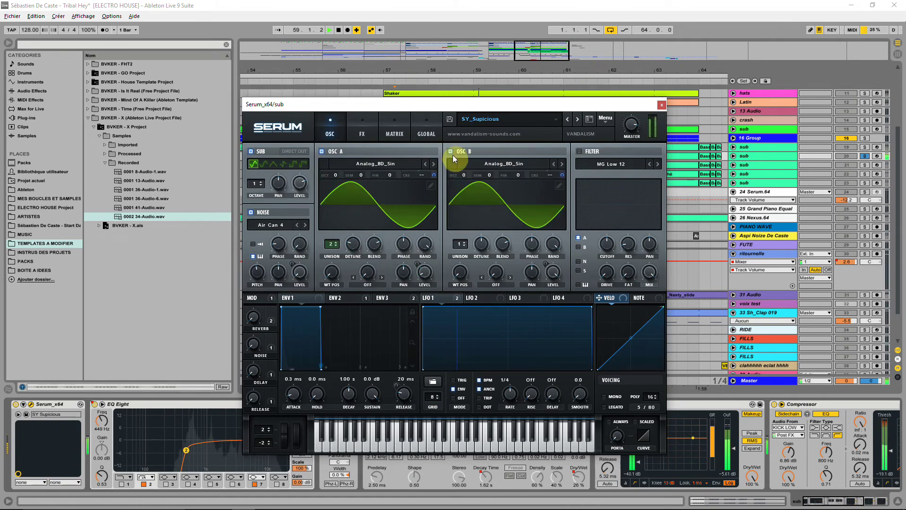
# Set oscillator B's volume to 75% and the reverb mix to 17% in the soloed sub track's synth patch
pyautogui.moveTo(553, 273); pyautogui.dragTo(557, 309)
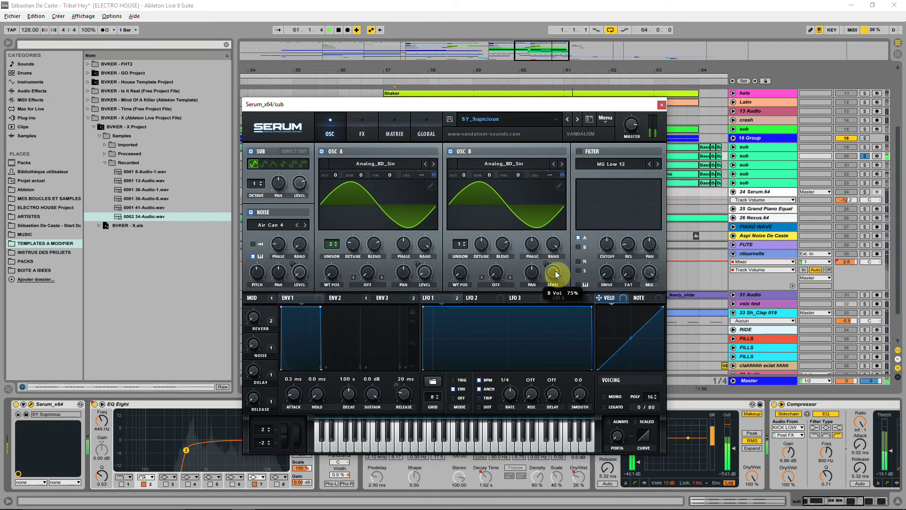
pyautogui.click(364, 135)
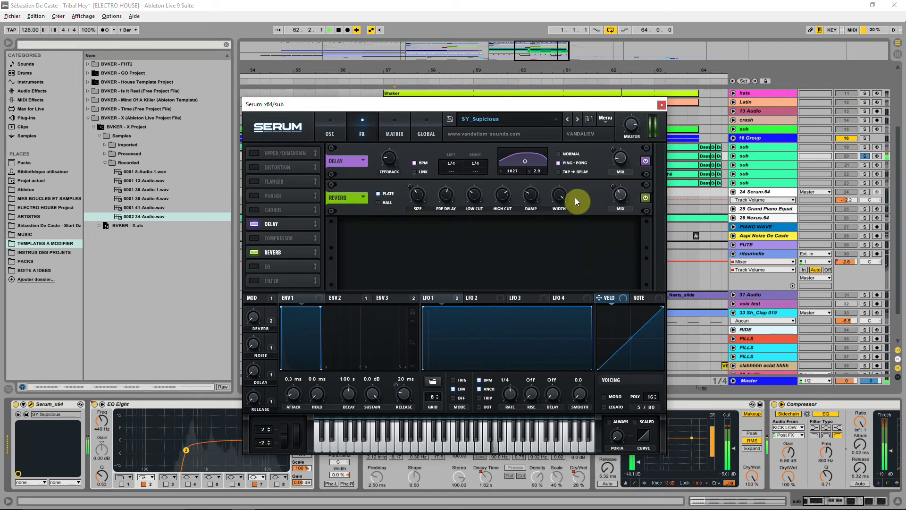
pyautogui.moveTo(621, 197); pyautogui.dragTo(619, 326)
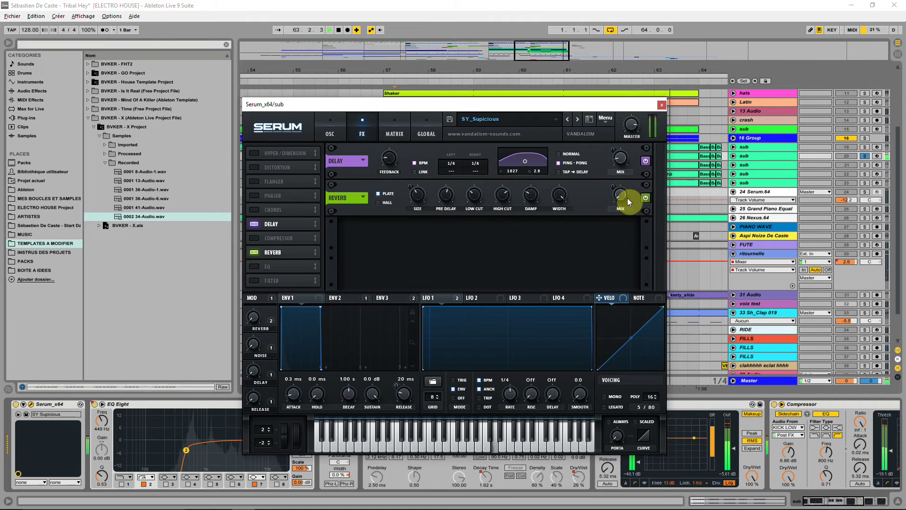
pyautogui.moveTo(621, 199); pyautogui.dragTo(623, 191)
pyautogui.moveTo(414, 206); pyautogui.dragTo(448, 202)
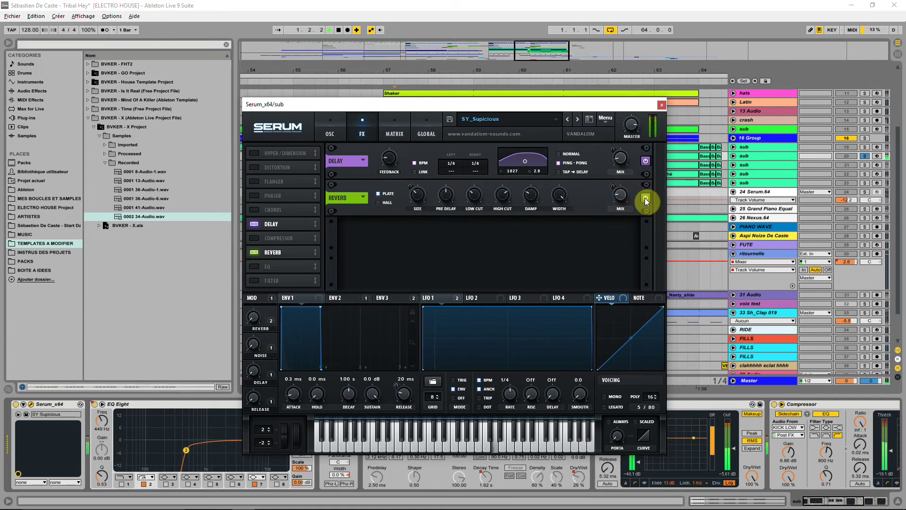
pyautogui.rightClick(623, 199)
pyautogui.click(623, 199)
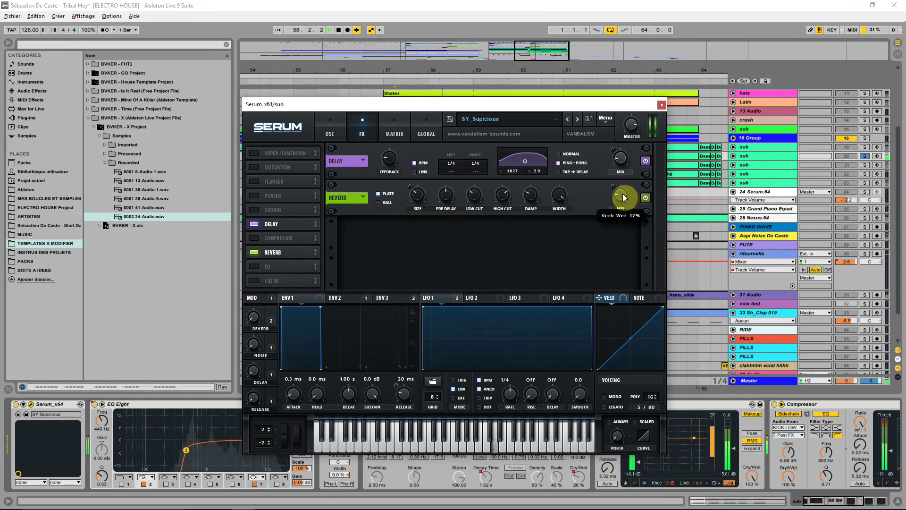
# Turn off solo on sub track 20, set oscillator B's volume to 100% and close the synth window
pyautogui.click(864, 156)
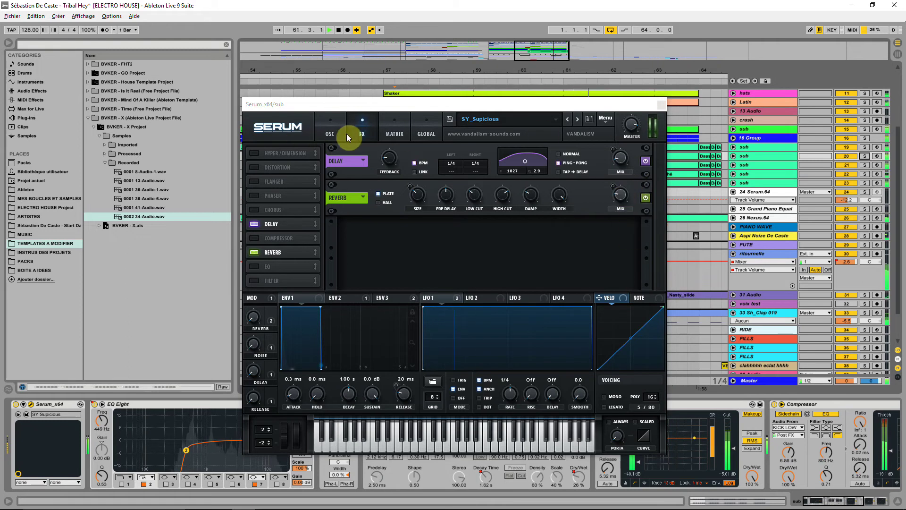
pyautogui.click(330, 134)
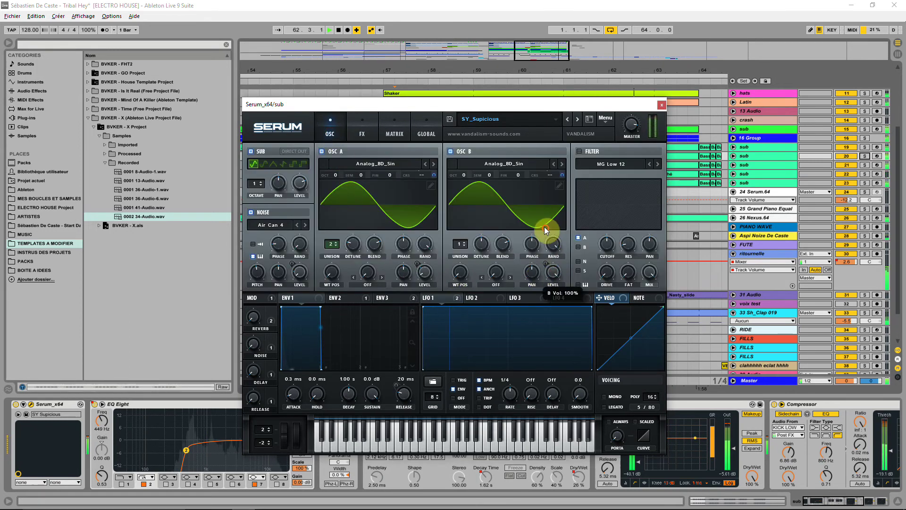
pyautogui.click(661, 106)
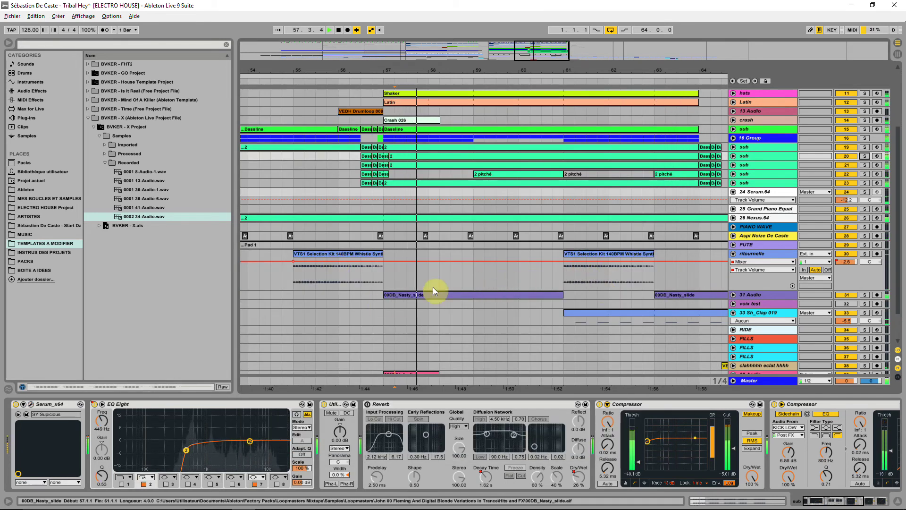
# Try the 39 Audio track's volume at -1.1 dB and at 5.7 dB while playing the 0002 34-Audio clip
pyautogui.scroll(-3, 396, 300)
pyautogui.moveTo(852, 355); pyautogui.dragTo(852, 369)
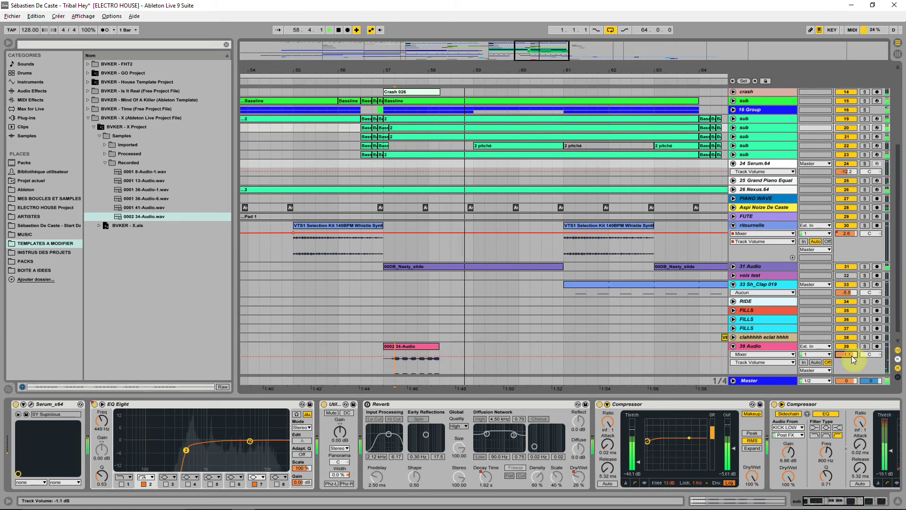
pyautogui.click(406, 346)
pyautogui.press('space')
pyautogui.press('space')
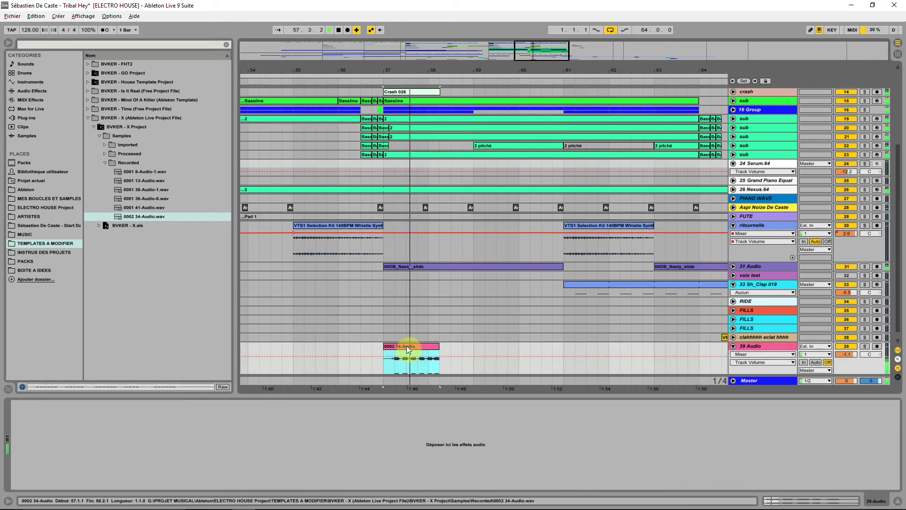
pyautogui.moveTo(844, 356); pyautogui.dragTo(844, 342)
pyautogui.press('space')
pyautogui.press('space')
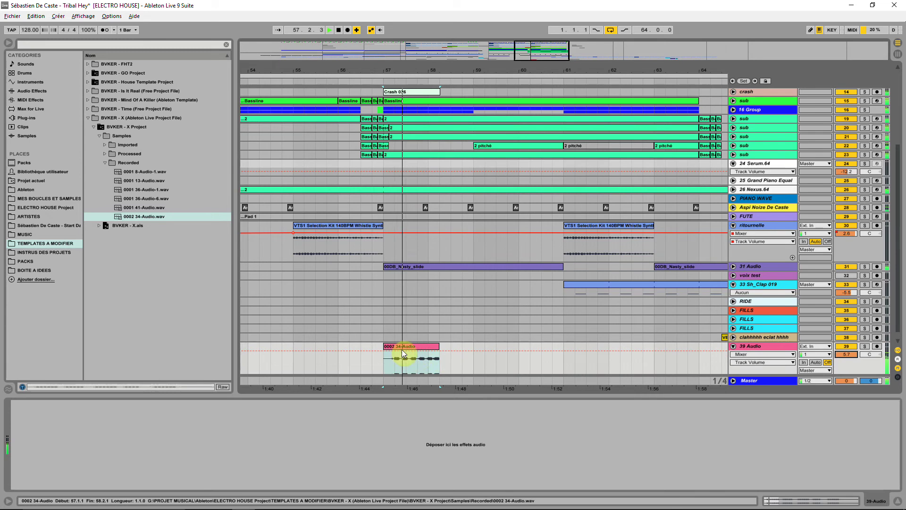
pyautogui.press('space')
# Shorten the 0002 34-Audio clip to end at 58.1.1 and reset the 39 Audio track's volume to 0 dB
pyautogui.moveTo(439, 345); pyautogui.dragTo(428, 346)
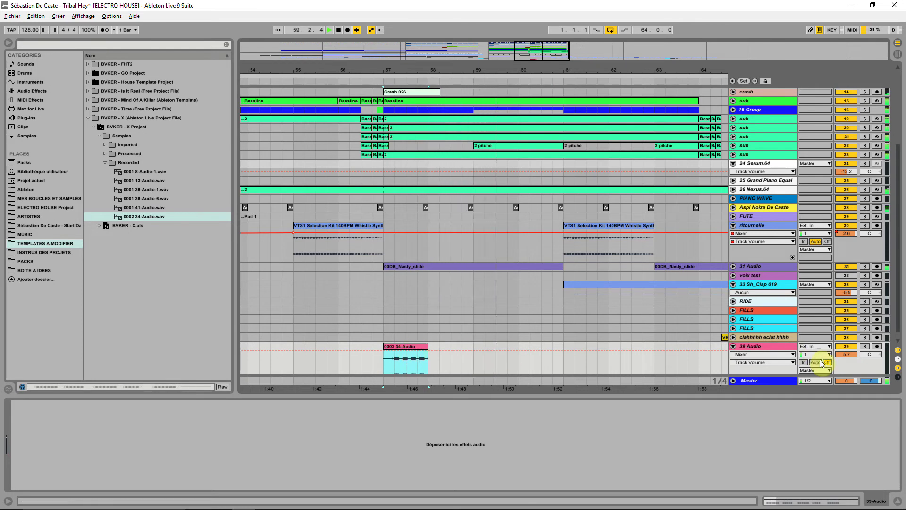
pyautogui.click(848, 355)
pyautogui.click(849, 353)
pyautogui.press('Delete')
pyautogui.press('space')
pyautogui.press('space')
# Move the 0002 34-Audio clip along its track so it starts at 63.1.1
pyautogui.scroll(-4, 511, 151)
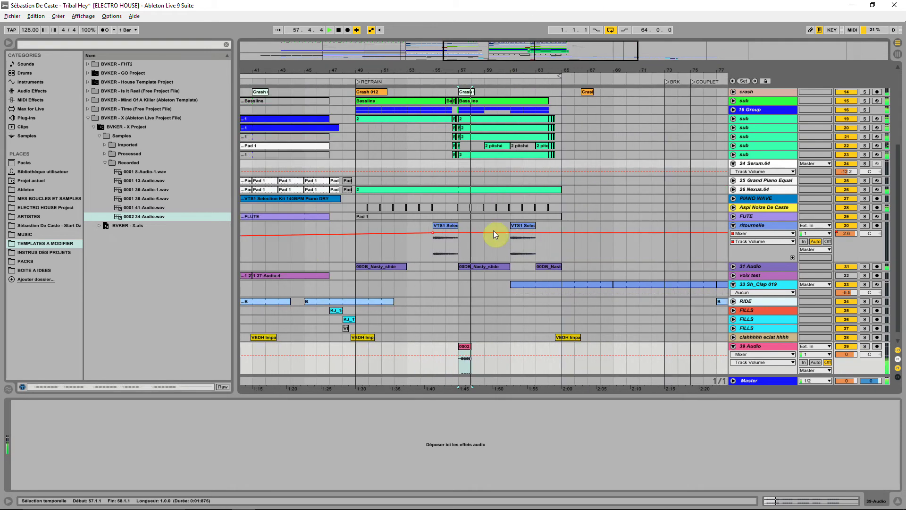
pyautogui.click(467, 347)
pyautogui.moveTo(467, 346); pyautogui.dragTo(521, 348)
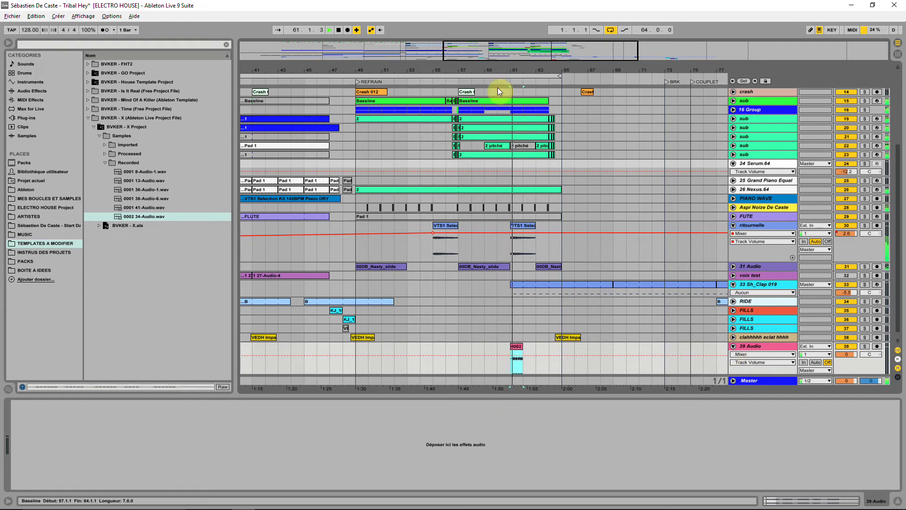
pyautogui.moveTo(532, 70); pyautogui.dragTo(525, 137)
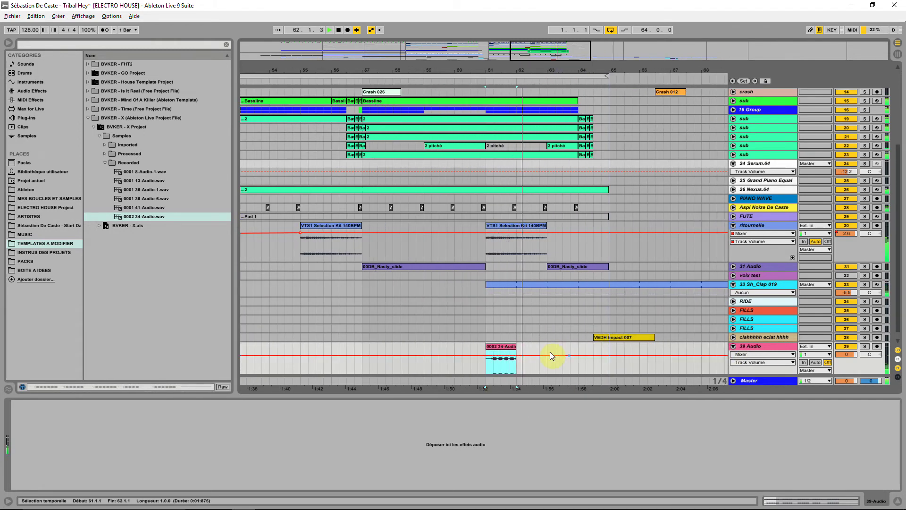
pyautogui.click(494, 349)
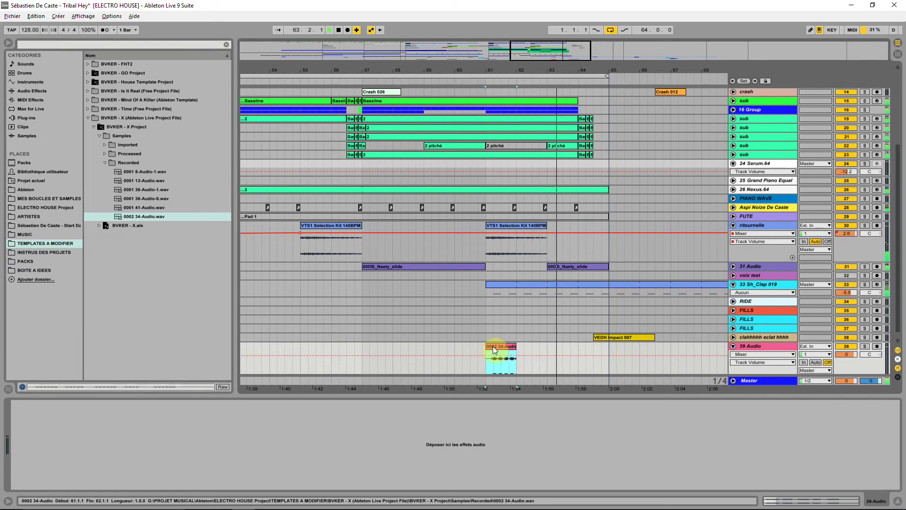
pyautogui.moveTo(494, 349); pyautogui.dragTo(554, 348)
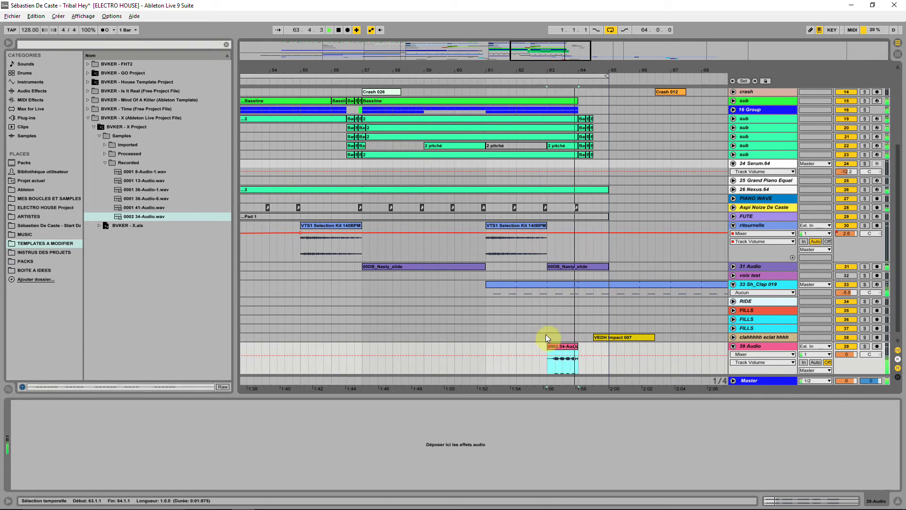
# Extend the end of the 0002 34-Audio clip to 64.1.2 and set the 39 Audio track's volume to 2.3 dB
pyautogui.click(754, 346)
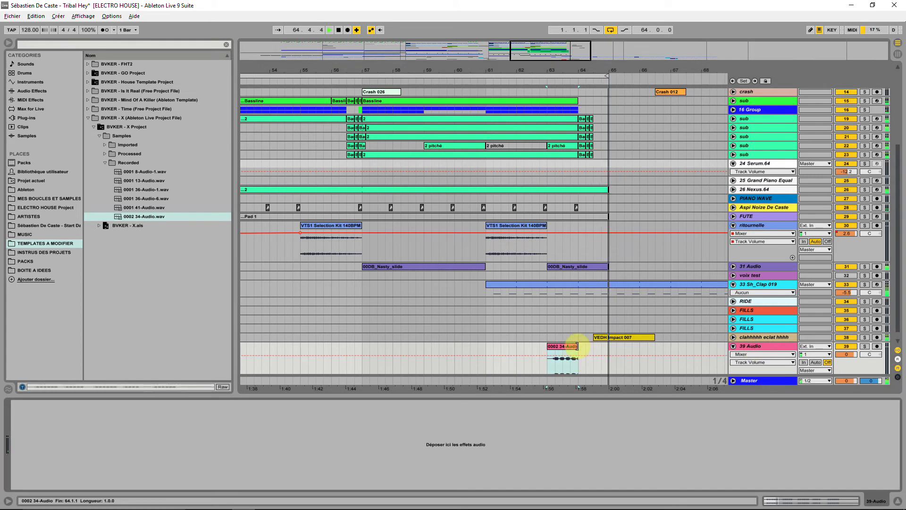
pyautogui.moveTo(577, 346); pyautogui.dragTo(586, 347)
pyautogui.press('space')
pyautogui.press('space')
pyautogui.moveTo(591, 71); pyautogui.dragTo(519, 351)
pyautogui.moveTo(845, 354); pyautogui.dragTo(846, 347)
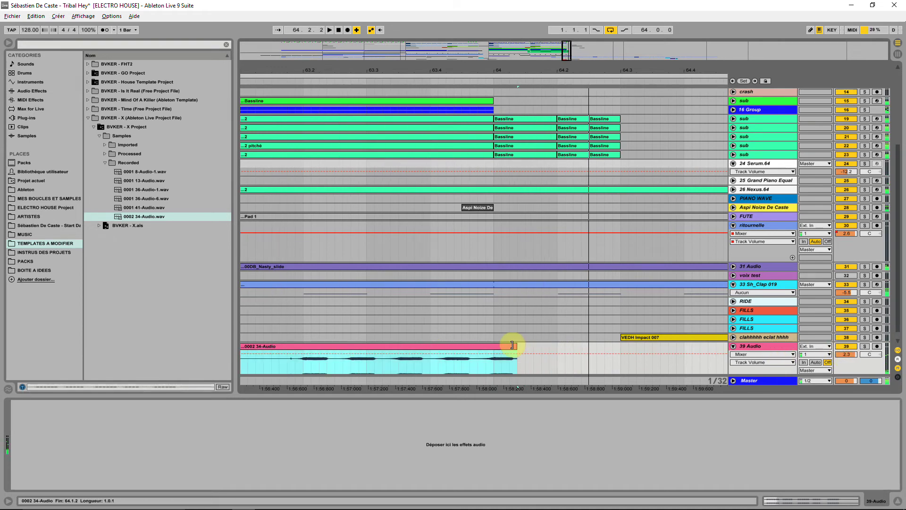
# Set the 0002 34-Audio clip's gain to 12.0 dB and the 39 Audio track's volume to -2.4 dB
pyautogui.doubleClick(512, 346)
pyautogui.moveTo(82, 460); pyautogui.dragTo(78, 485)
pyautogui.press('space')
pyautogui.press('space')
pyautogui.press('space')
pyautogui.click(854, 267)
pyautogui.write('-5')
pyautogui.press('Return')
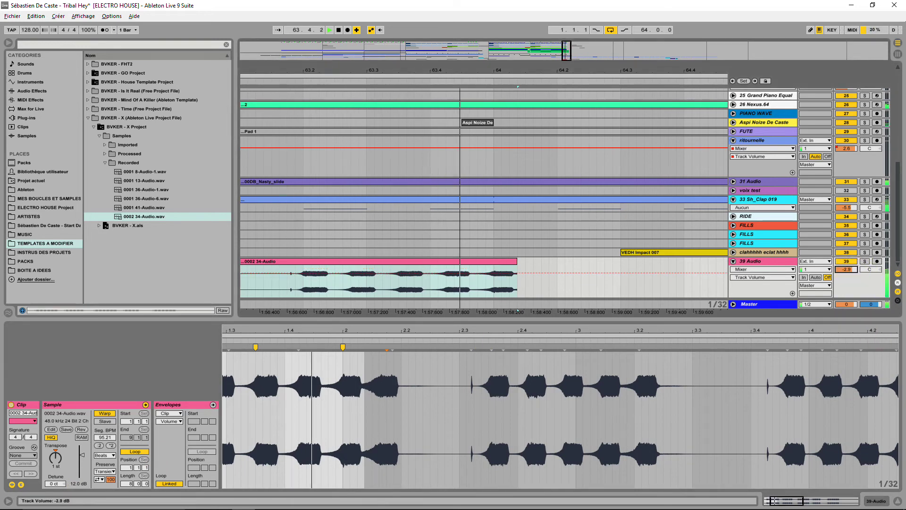
# Try ending the 0002 34-Audio clip at 64.1.1 and transposing it by 2 semitones, then restore its end at 64.1.2
pyautogui.moveTo(514, 261); pyautogui.dragTo(503, 260)
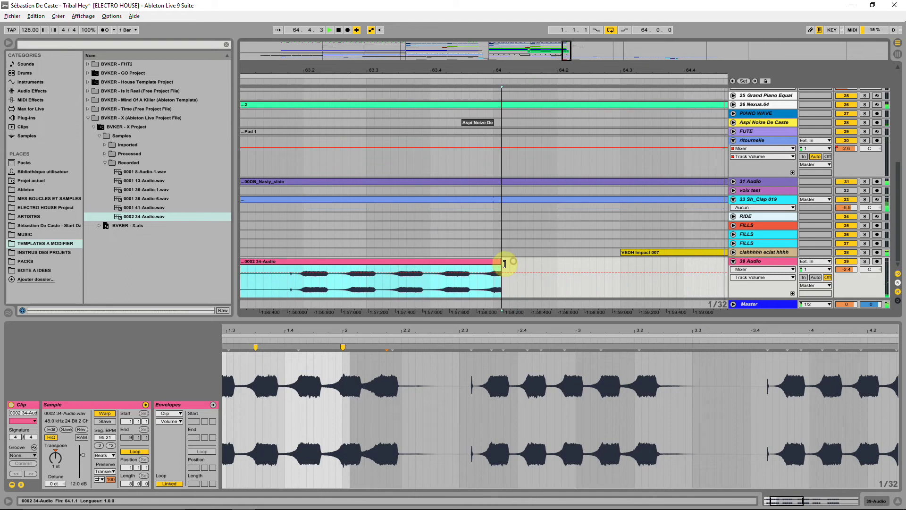
pyautogui.click(56, 454)
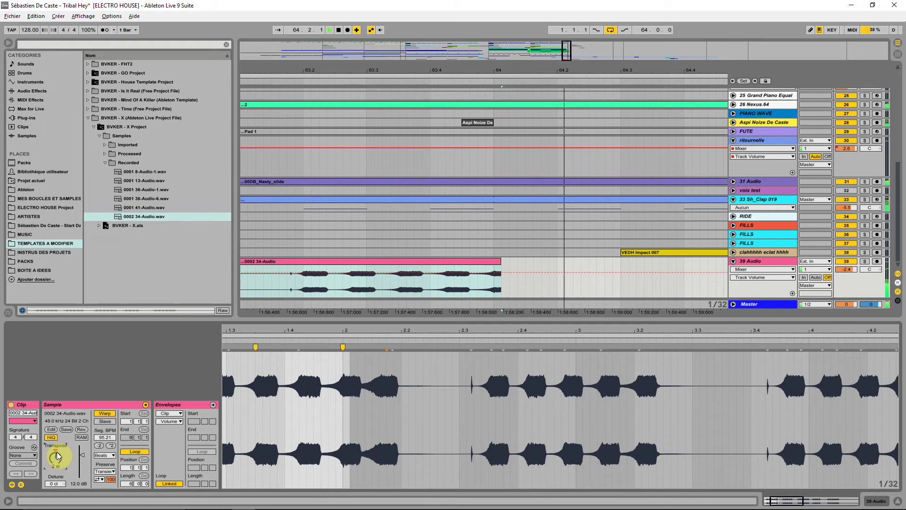
pyautogui.click(507, 262)
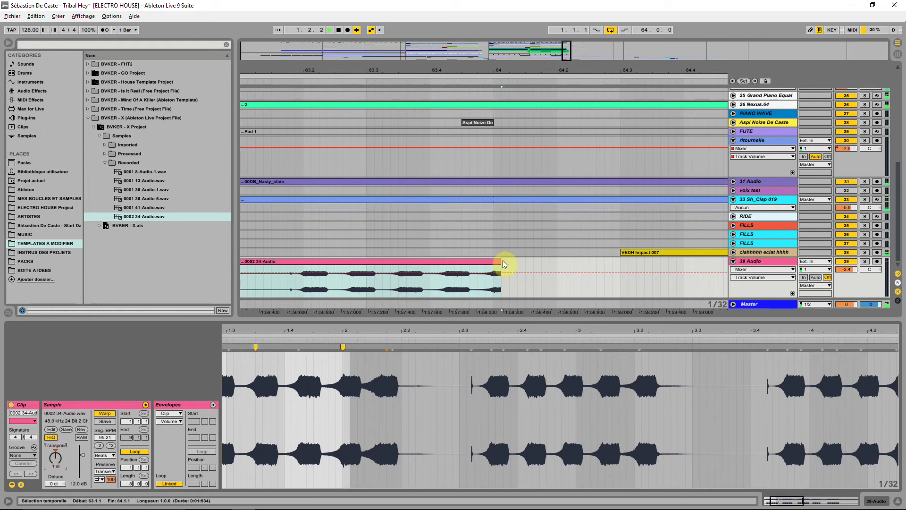
pyautogui.moveTo(500, 260); pyautogui.dragTo(517, 260)
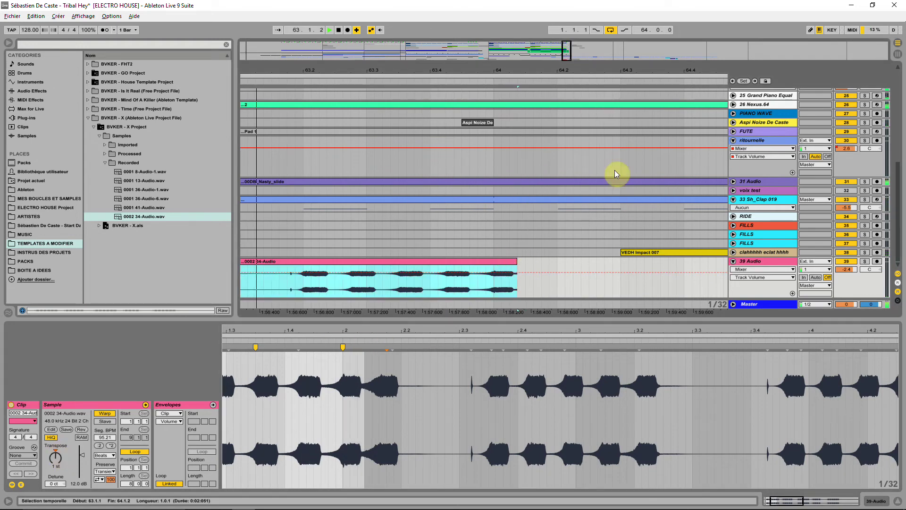
pyautogui.press('space')
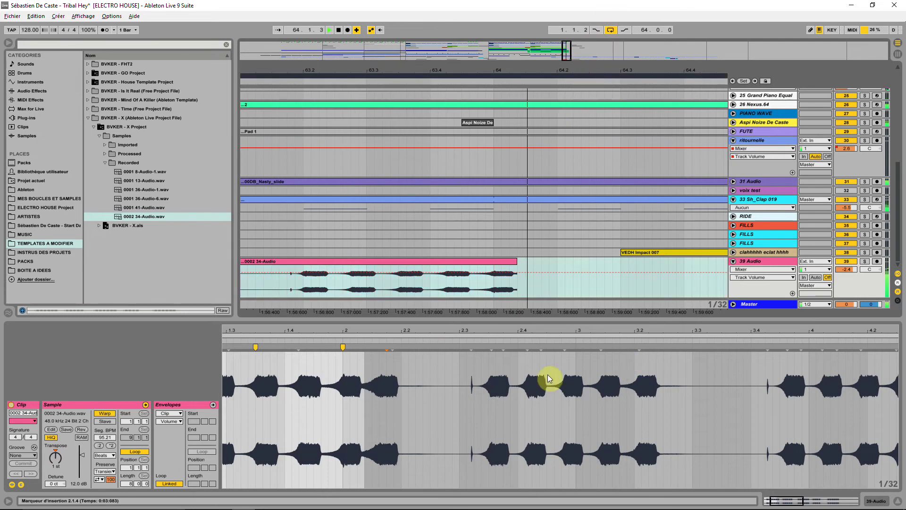
# Delete the opening part of the 0002 34-Audio clip so it starts at 63.1.4
pyautogui.moveTo(295, 285); pyautogui.dragTo(271, 289)
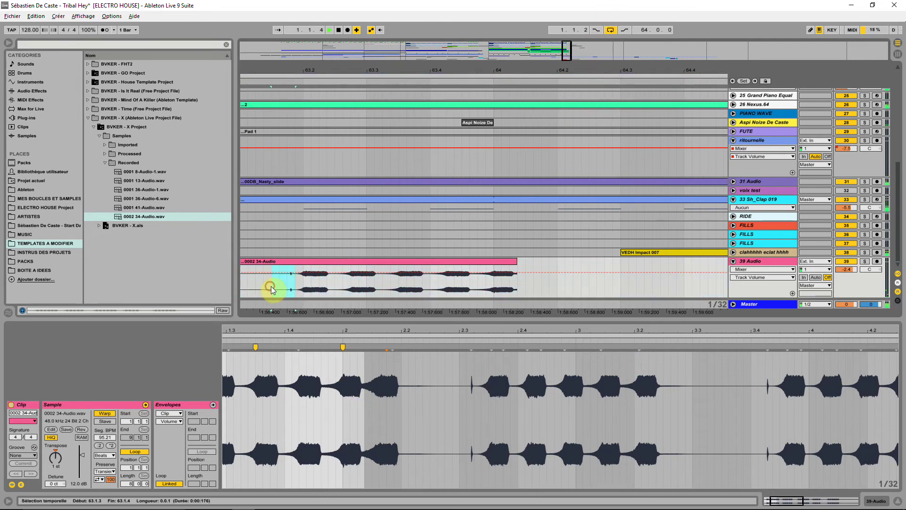
pyautogui.press('Delete')
pyautogui.click(254, 261)
pyautogui.press('Delete')
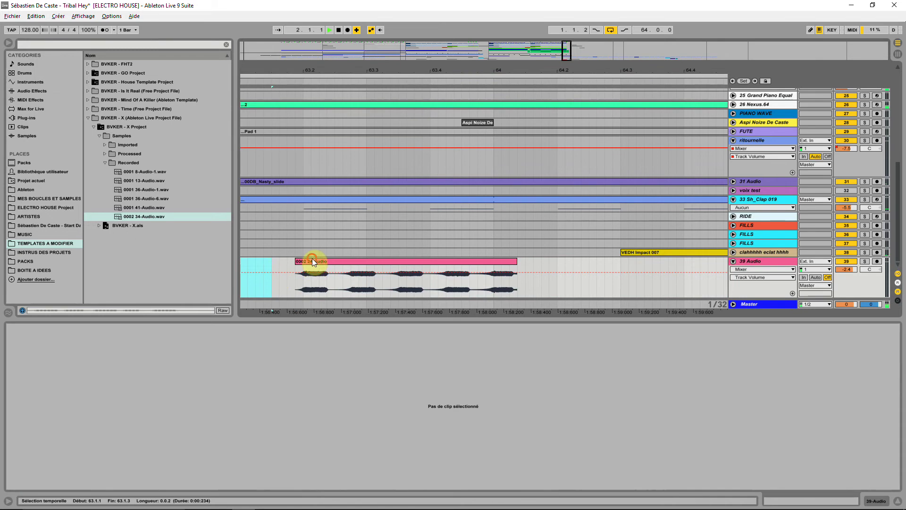
pyautogui.click(312, 259)
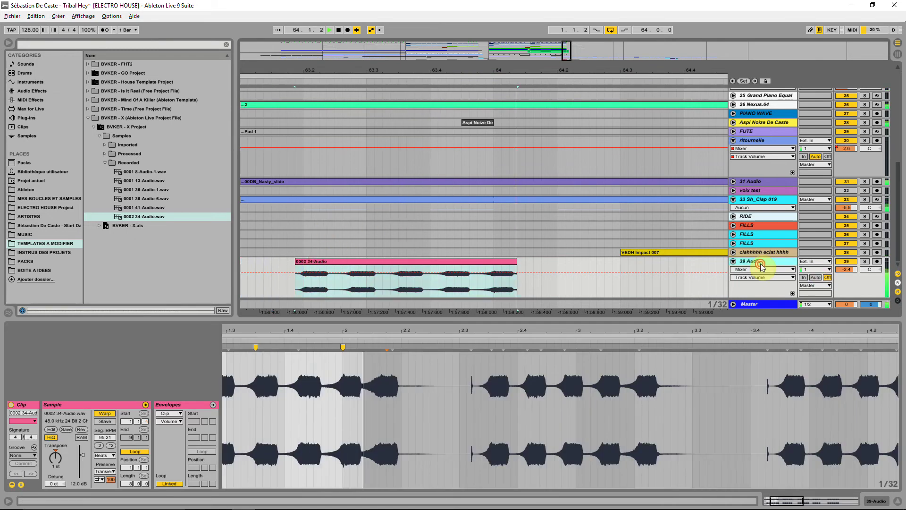
# Search all browser results for SPREAD and add SPREADER DE CASTE.adg to the 39 Audio track
pyautogui.doubleClick(760, 263)
pyautogui.click(96, 44)
pyautogui.write('SPREAD')
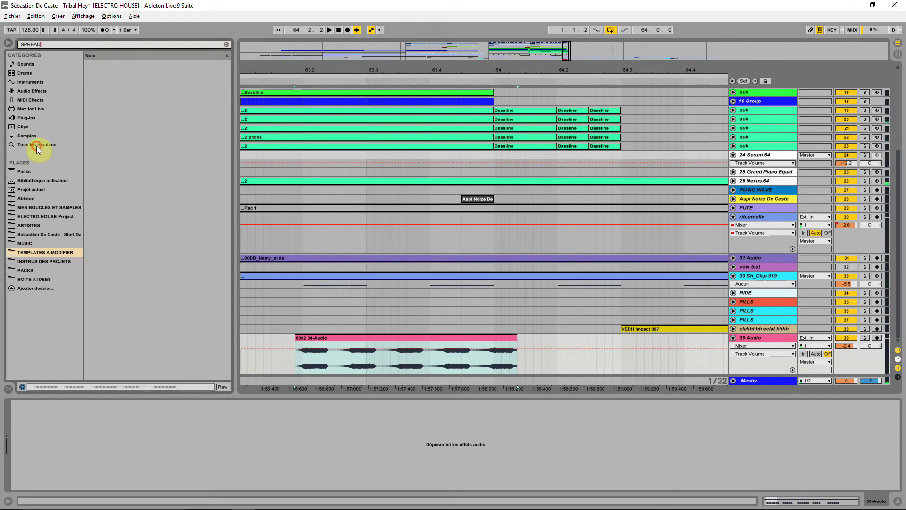
pyautogui.click(37, 146)
pyautogui.moveTo(99, 83); pyautogui.dragTo(303, 435)
pyautogui.press('space')
# Set the spreader rack's low cut to 191 Hz and the 39 Audio track's volume to -5.9 dB, then collapse the track
pyautogui.click(17, 404)
pyautogui.click(107, 473)
pyautogui.moveTo(32, 474); pyautogui.dragTo(32, 456)
pyautogui.press('space')
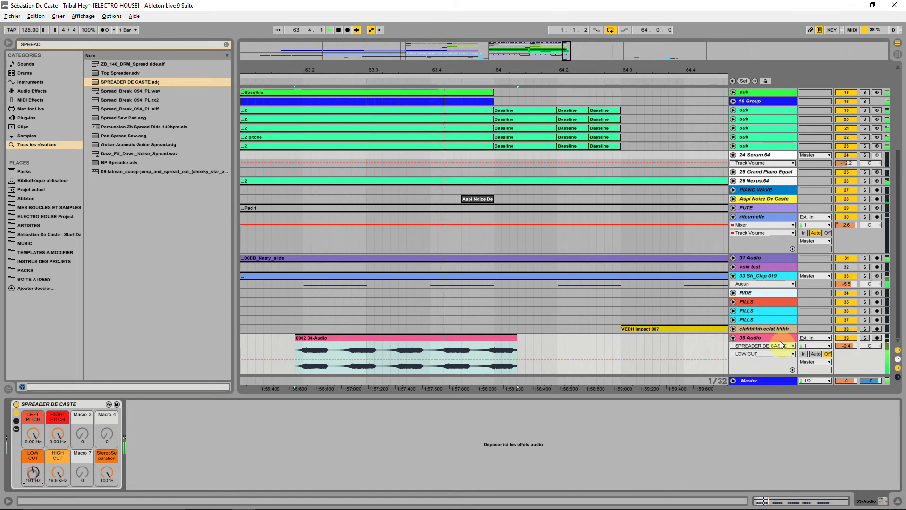
pyautogui.moveTo(845, 346); pyautogui.dragTo(846, 362)
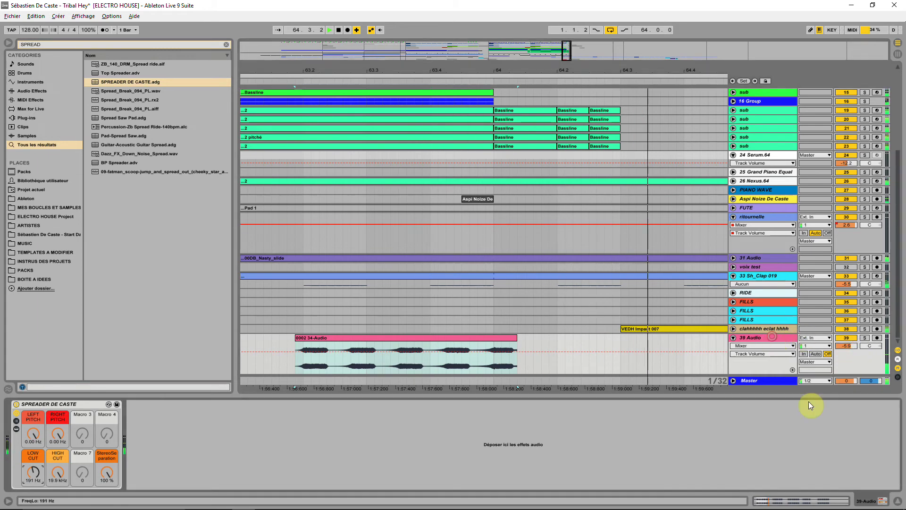
pyautogui.click(733, 338)
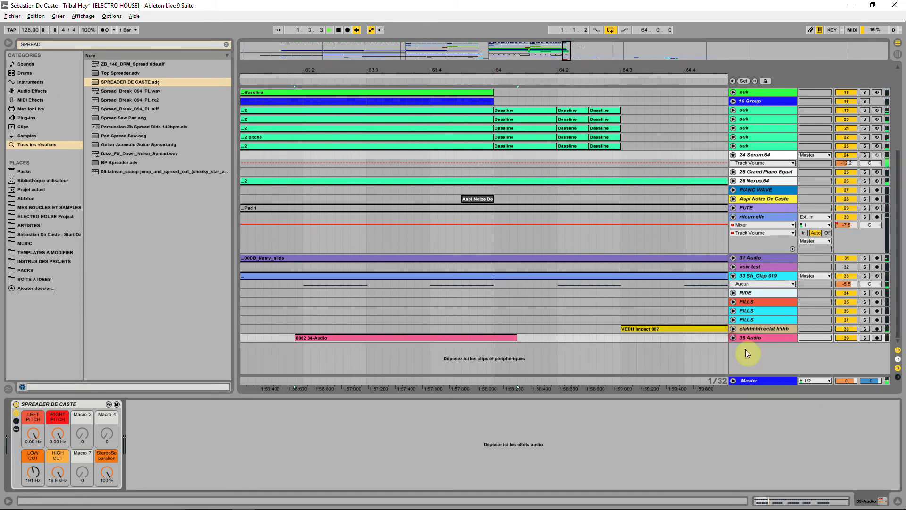
# Clear the SPREAD search and preview 0001 41-Audio.wav in the TEMPLATES A MODIFIER folder
pyautogui.click(49, 251)
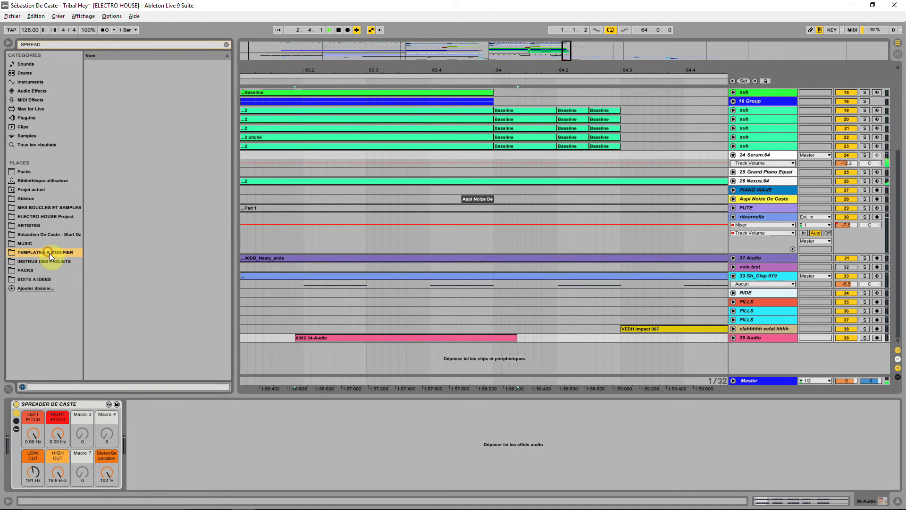
pyautogui.click(226, 45)
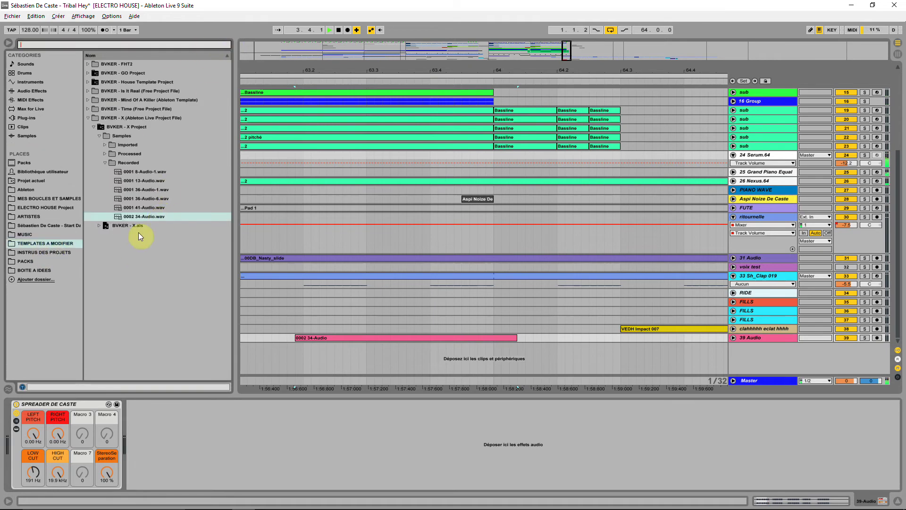
pyautogui.click(147, 208)
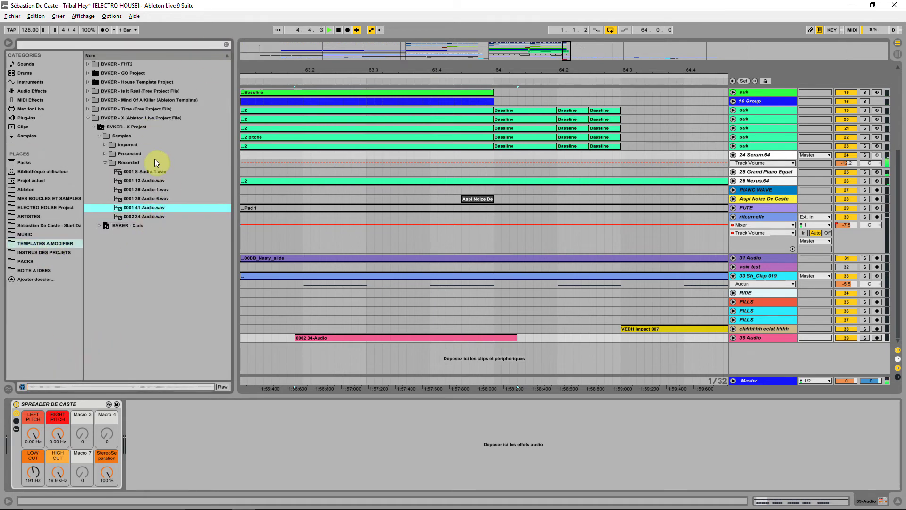
# Preview the 0001 13-Audio.wav and 0001 8-Audio-1.wav samples in the BVKER - X project's Recorded folder
pyautogui.click(150, 181)
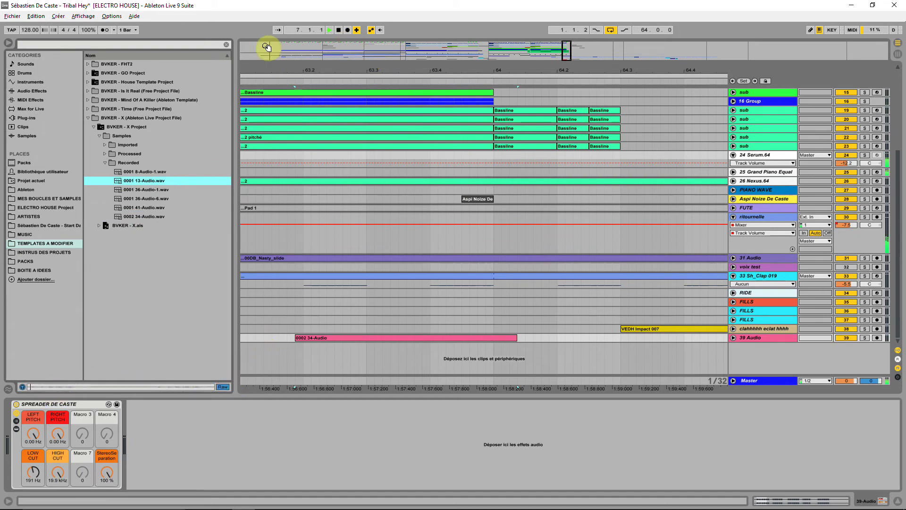
pyautogui.click(57, 385)
pyautogui.press('Up')
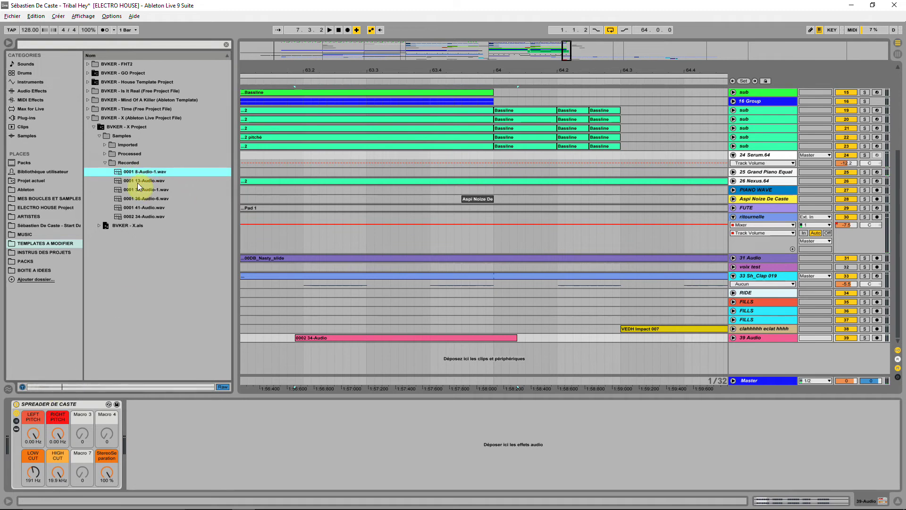
pyautogui.click(138, 183)
# Find Freeze Virtual Riot.wav in the Processed samples' Freeze folder and place it on a new audio track at 62.1.1
pyautogui.click(104, 154)
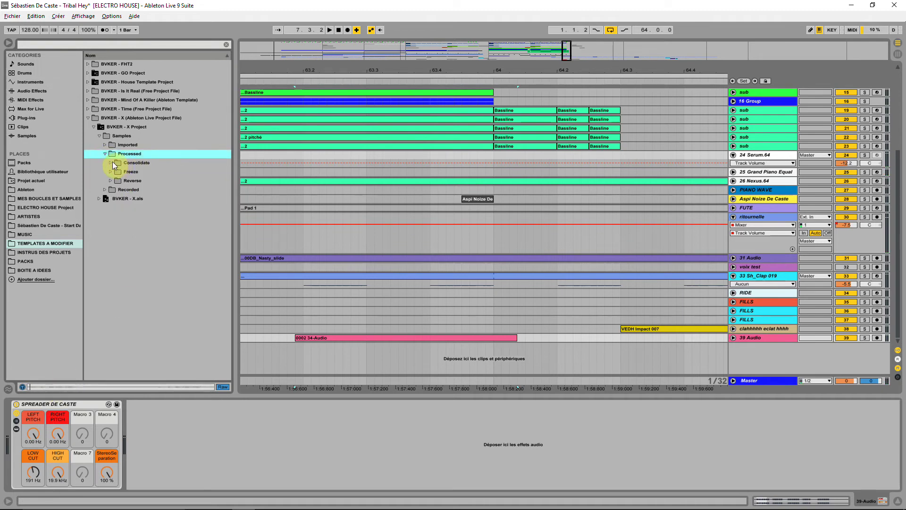
pyautogui.click(111, 172)
pyautogui.press('Down')
pyautogui.press('Down')
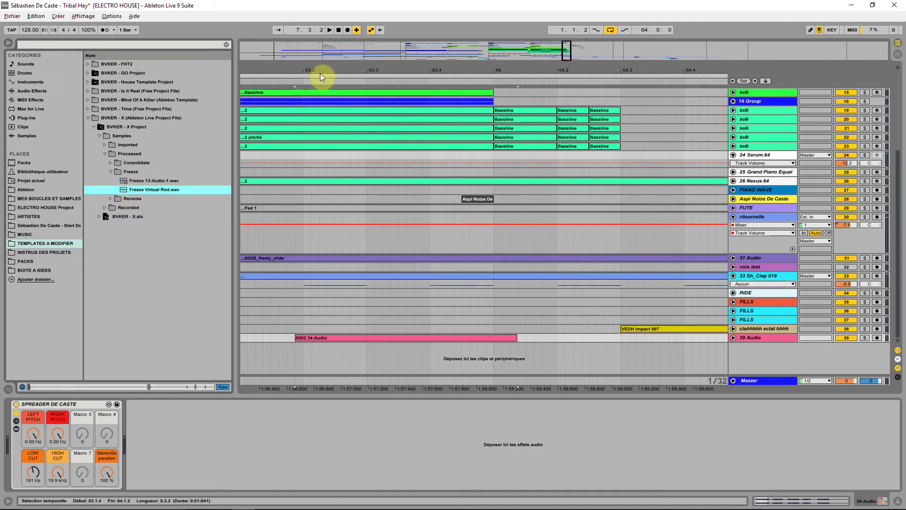
pyautogui.moveTo(319, 69); pyautogui.dragTo(409, 67)
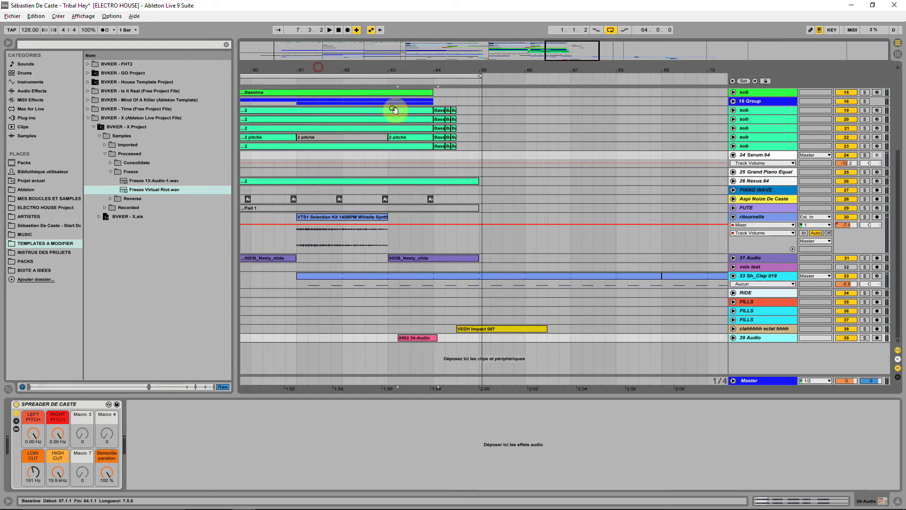
pyautogui.click(274, 357)
pyautogui.press('space')
pyautogui.moveTo(125, 191); pyautogui.dragTo(341, 378)
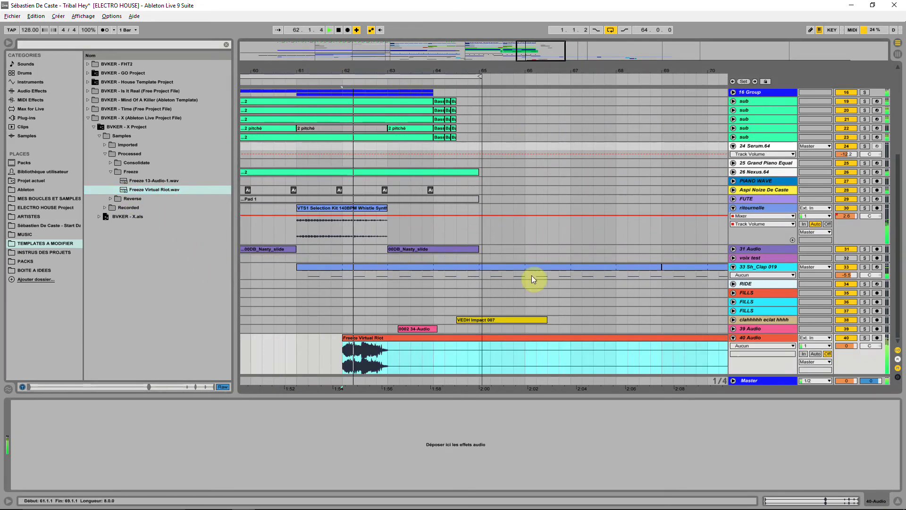
# Try the 0002 34-Audio clip at a start of 63.4.4, listen from bar 62, and undo the move
pyautogui.moveTo(475, 67); pyautogui.dragTo(401, 325)
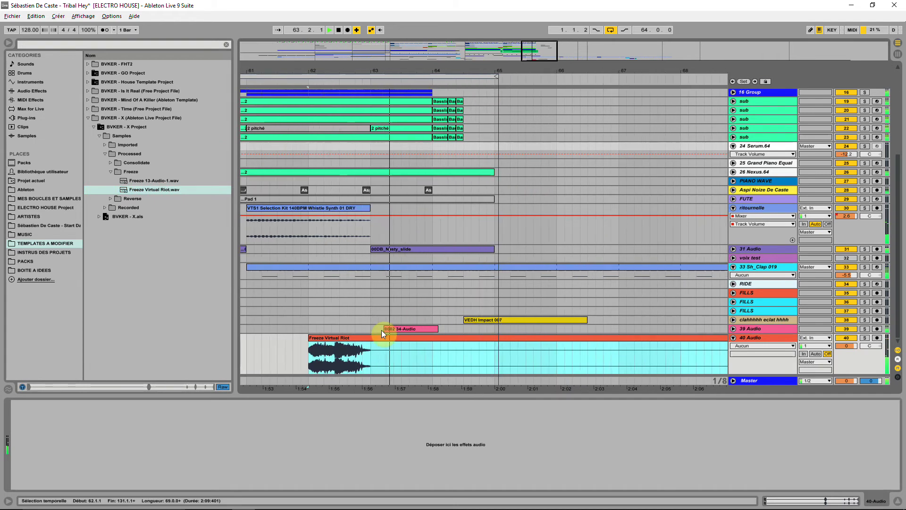
pyautogui.click(403, 330)
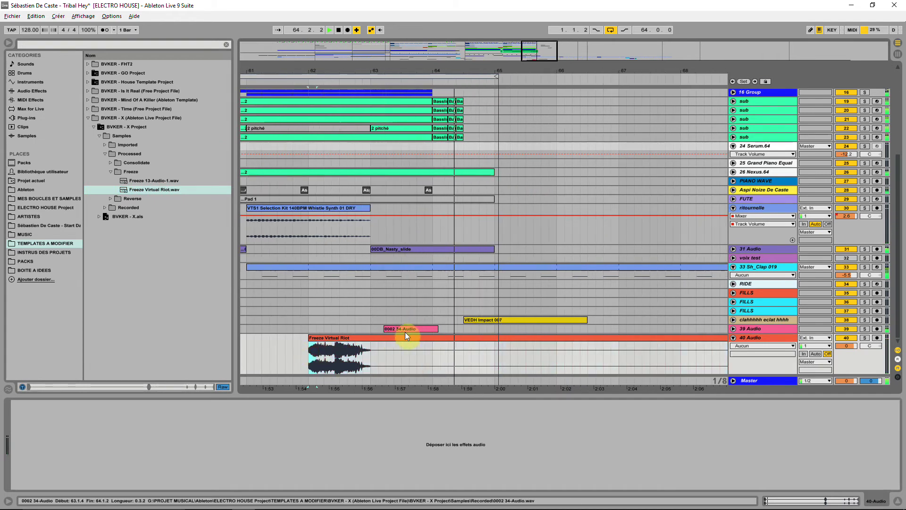
pyautogui.moveTo(402, 330); pyautogui.dragTo(448, 329)
pyautogui.click(417, 326)
pyautogui.click(456, 330)
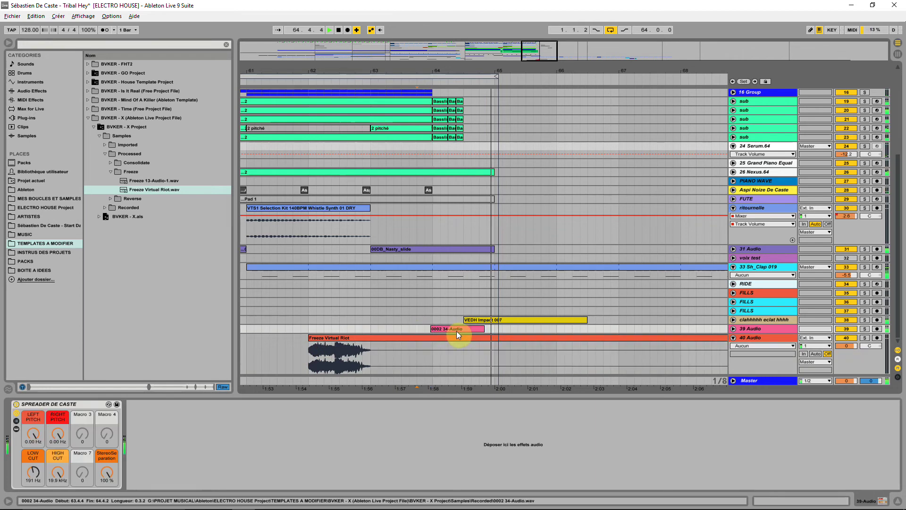
pyautogui.click(334, 319)
pyautogui.press('space')
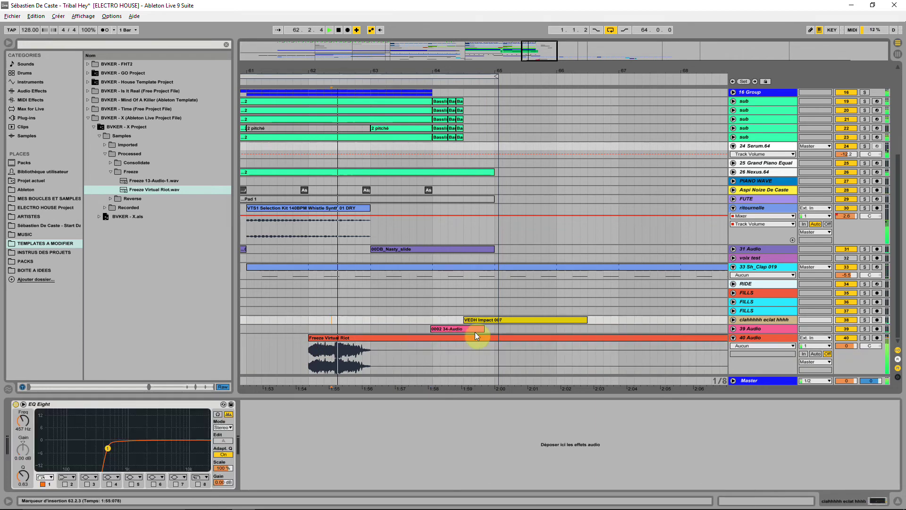
pyautogui.hotkey('ctrl', 'z')
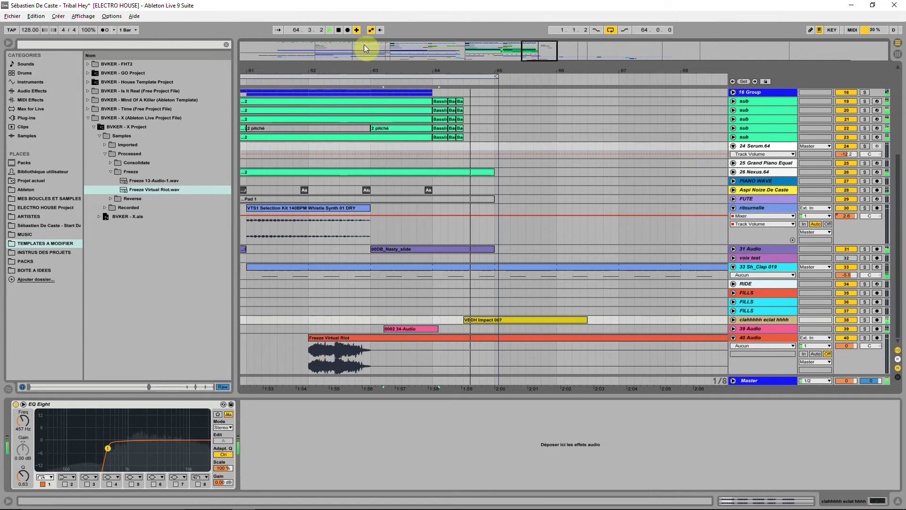
# Listen from 55.1.1, then trim the start of the Freeze Virtual Riot clip to 62.3.1 and audition it
pyautogui.moveTo(357, 71)
pyautogui.mouseDown()
pyautogui.moveTo(515, 72)
pyautogui.moveTo(515, 47)
pyautogui.mouseUp()
pyautogui.click(314, 348)
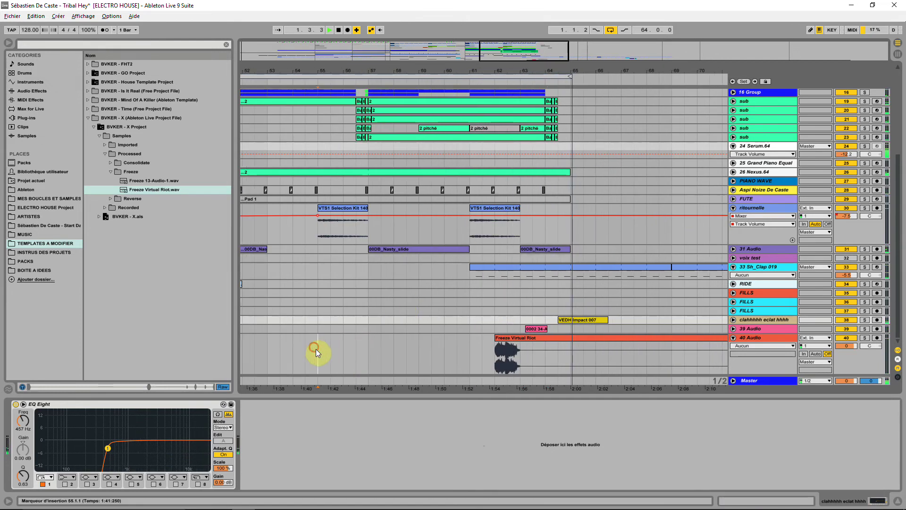
pyautogui.press('space')
pyautogui.press('space')
pyautogui.click(516, 338)
pyautogui.moveTo(496, 336); pyautogui.dragTo(505, 336)
pyautogui.press('space')
pyautogui.press('space')
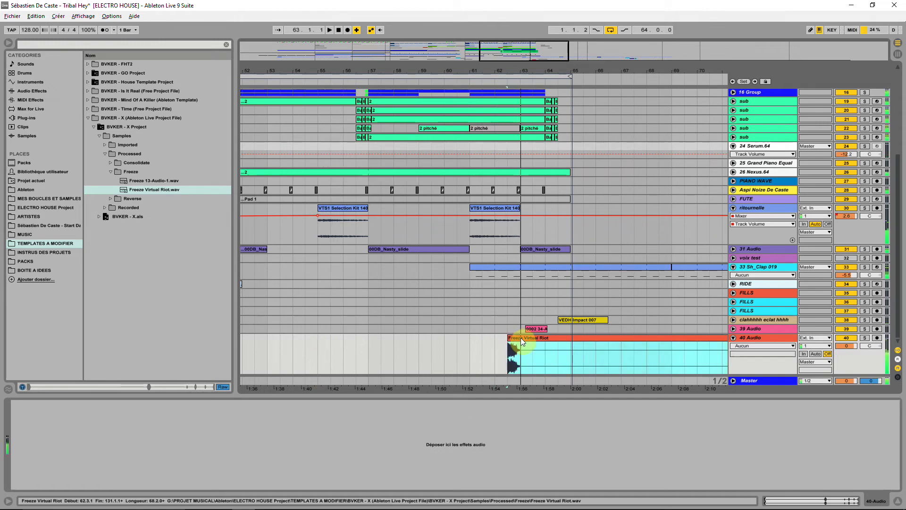
# Move the Freeze Virtual Riot clip to start at 56.3.1 and delete everything in it after 57.3.1
pyautogui.moveTo(515, 354); pyautogui.dragTo(377, 362)
pyautogui.press('space')
pyautogui.press('space')
pyautogui.moveTo(429, 350); pyautogui.dragTo(379, 350)
pyautogui.press('Delete')
pyautogui.click(464, 337)
pyautogui.press('Delete')
# Set the 40 Audio track's volume to -2.0 dB and open the Freeze Virtual Riot clip's sample details
pyautogui.click(331, 344)
pyautogui.moveTo(846, 345); pyautogui.dragTo(846, 348)
pyautogui.doubleClick(367, 352)
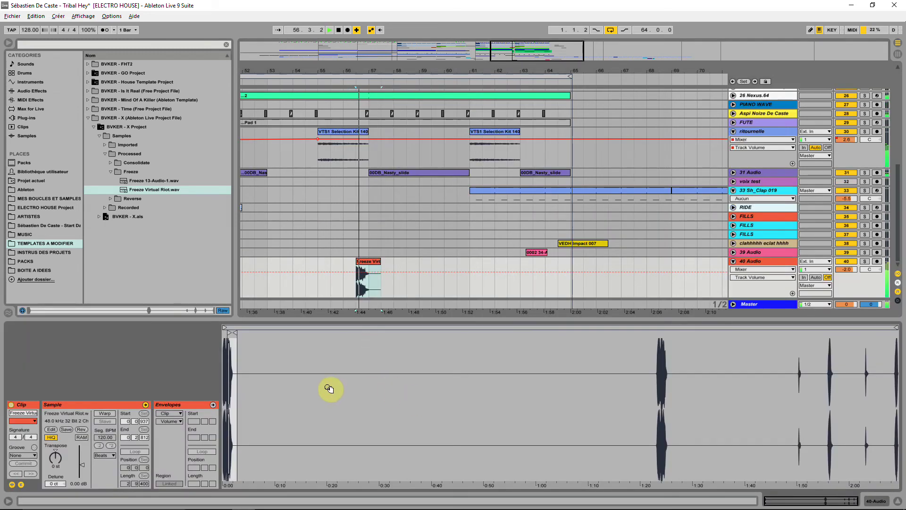
# Audition the Freeze Virtual Riot clip and trim its start to 56.3.3
pyautogui.moveTo(348, 70); pyautogui.dragTo(358, 77)
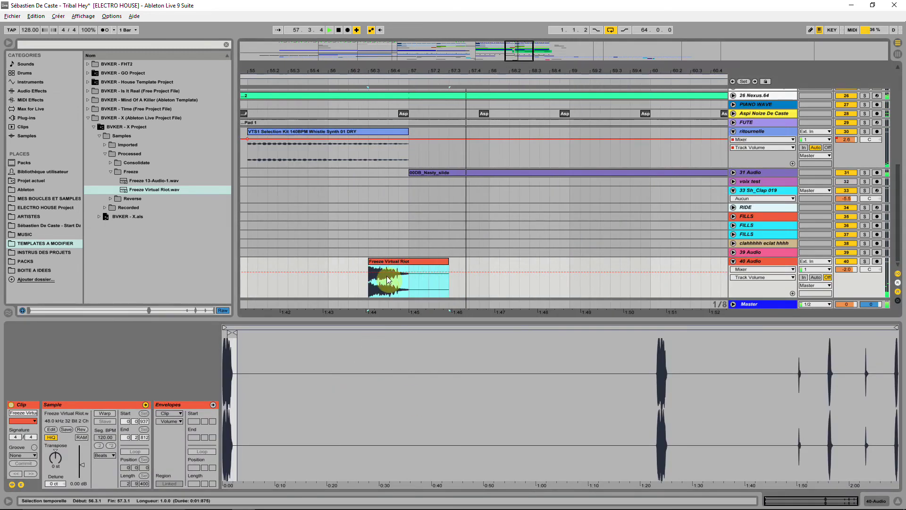
pyautogui.press('space')
pyautogui.press('space')
pyautogui.press('space')
pyautogui.moveTo(369, 261); pyautogui.dragTo(379, 261)
pyautogui.press('space')
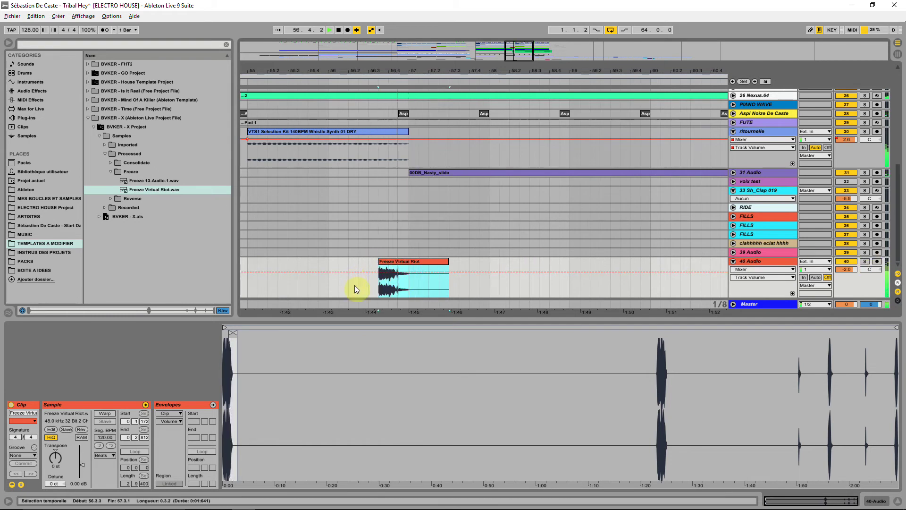
# Listen to the shortened Freeze Virtual Riot clip and trim its end to 57.1.1
pyautogui.click(354, 285)
pyautogui.press('space')
pyautogui.press('space')
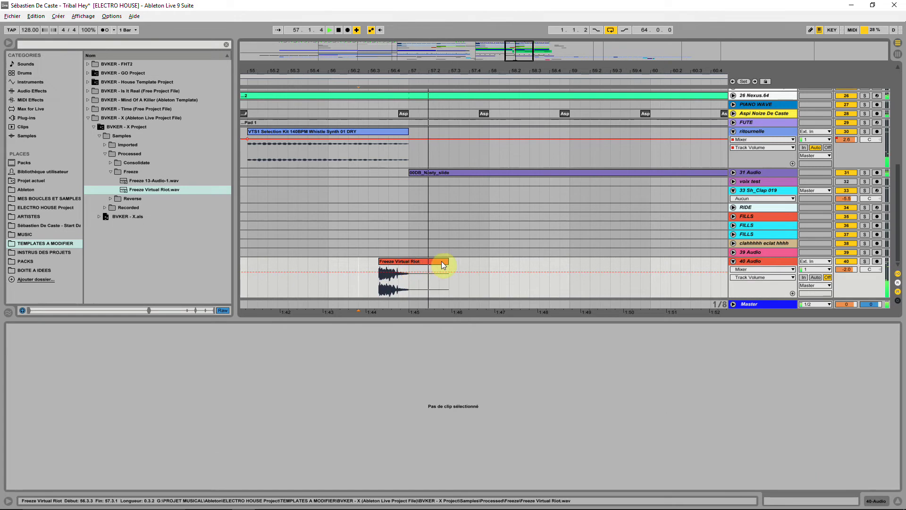
pyautogui.click(446, 260)
pyautogui.moveTo(411, 257); pyautogui.dragTo(407, 259)
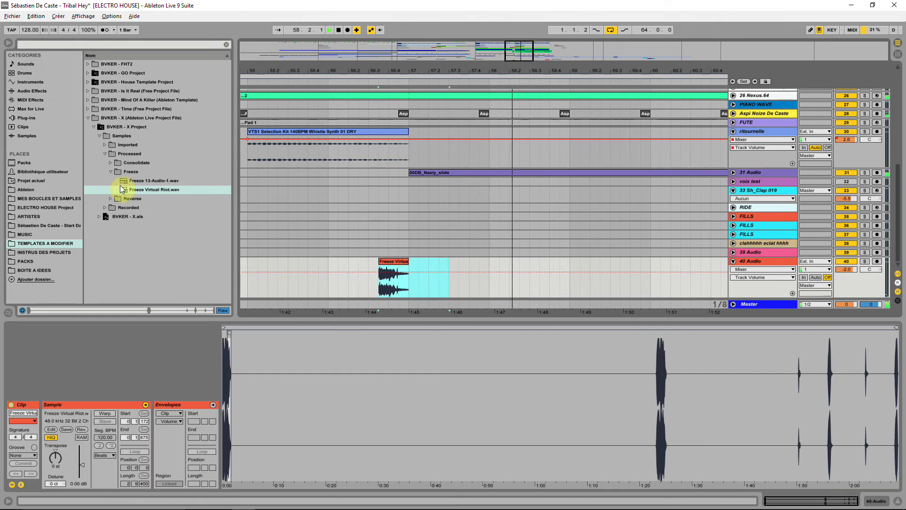
# Extend the end of the Freeze Virtual Riot clip just past the END marker to expose the rest of its sample
pyautogui.click(114, 190)
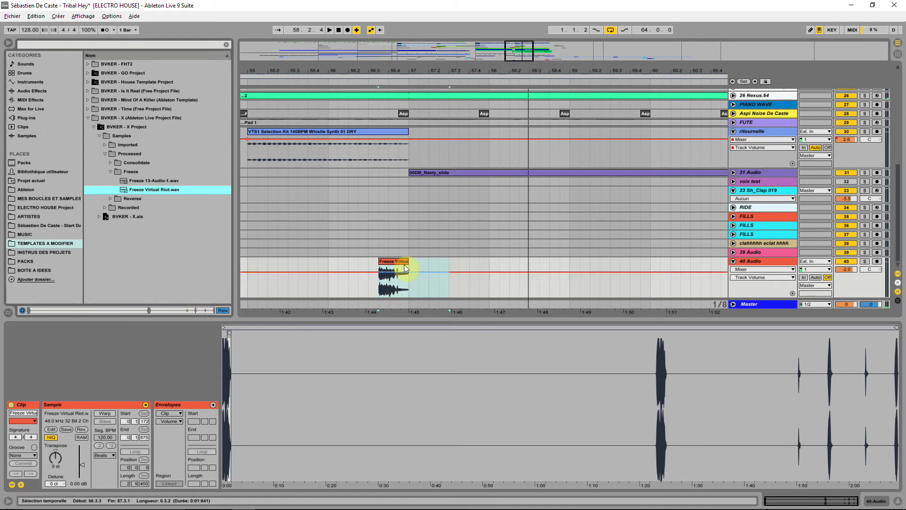
pyautogui.moveTo(441, 73); pyautogui.dragTo(453, 56)
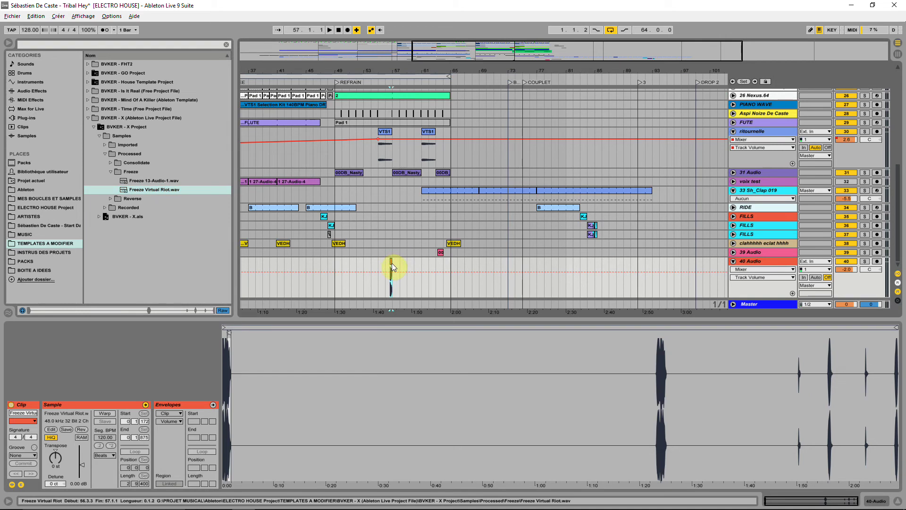
pyautogui.moveTo(412, 75); pyautogui.dragTo(407, 75)
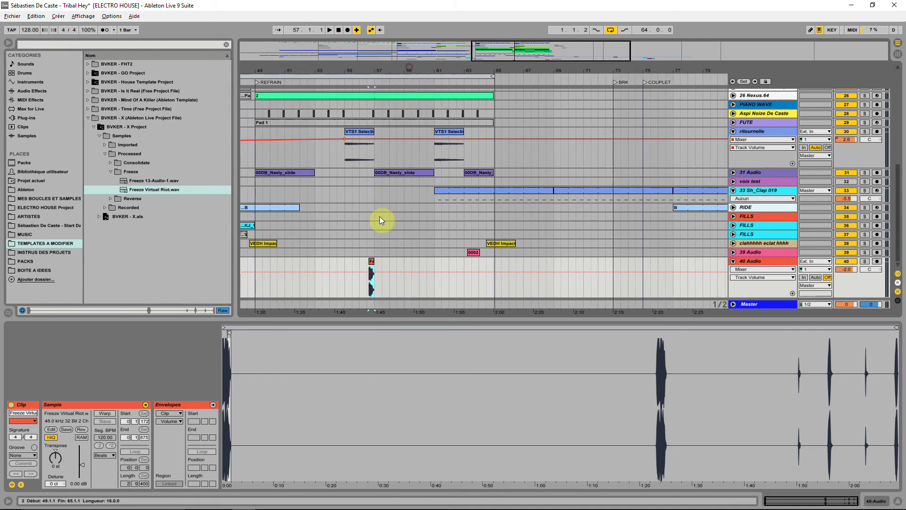
pyautogui.moveTo(373, 260); pyautogui.dragTo(755, 248)
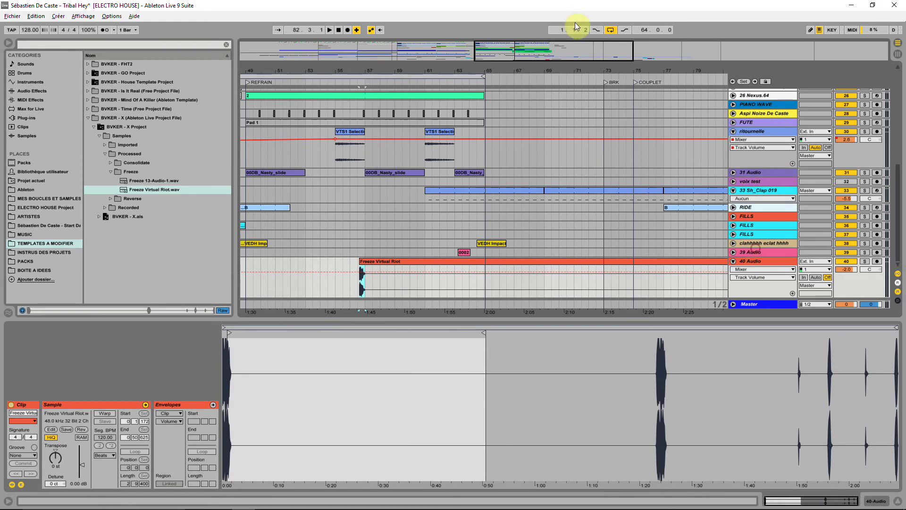
pyautogui.moveTo(590, 70); pyautogui.dragTo(590, 28)
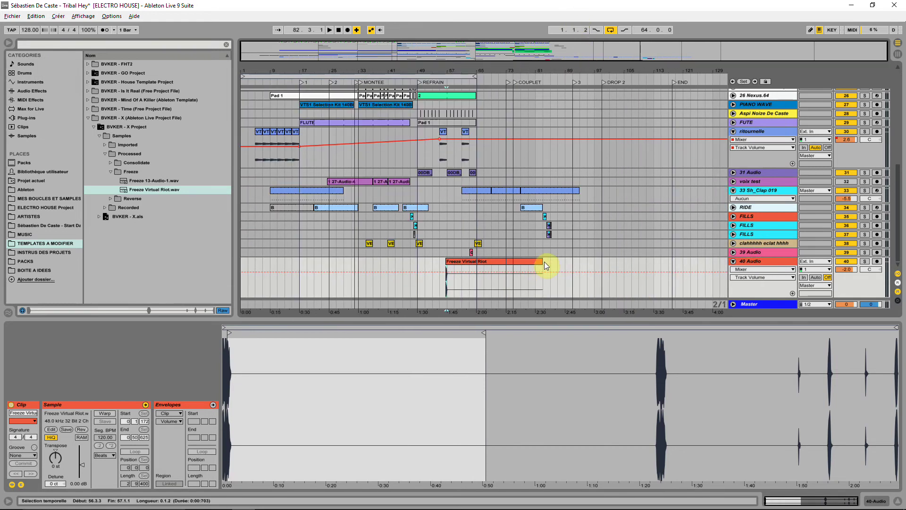
pyautogui.moveTo(544, 262); pyautogui.dragTo(674, 259)
# Audition the remaining sound bursts in the extended Freeze Virtual Riot clip, near DROP 2 and the END marker
pyautogui.press('space')
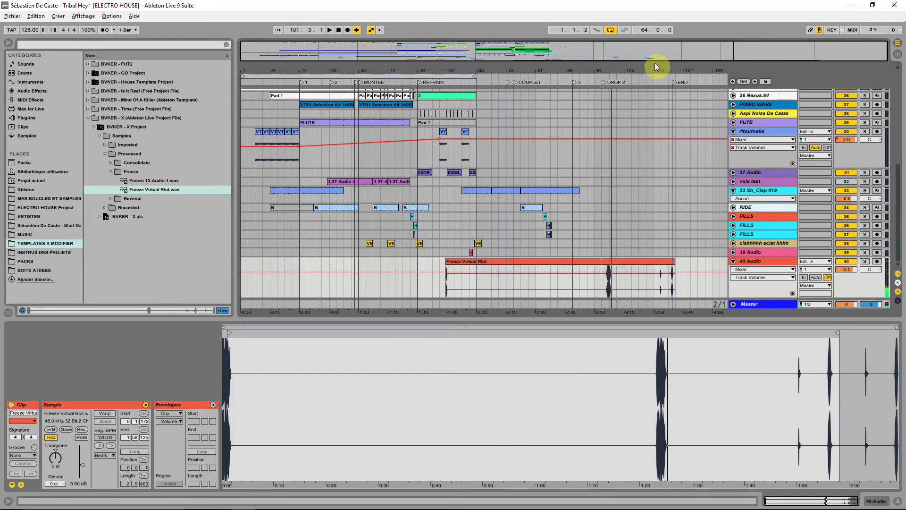
pyautogui.moveTo(658, 65); pyautogui.dragTo(458, 320)
pyautogui.press('space')
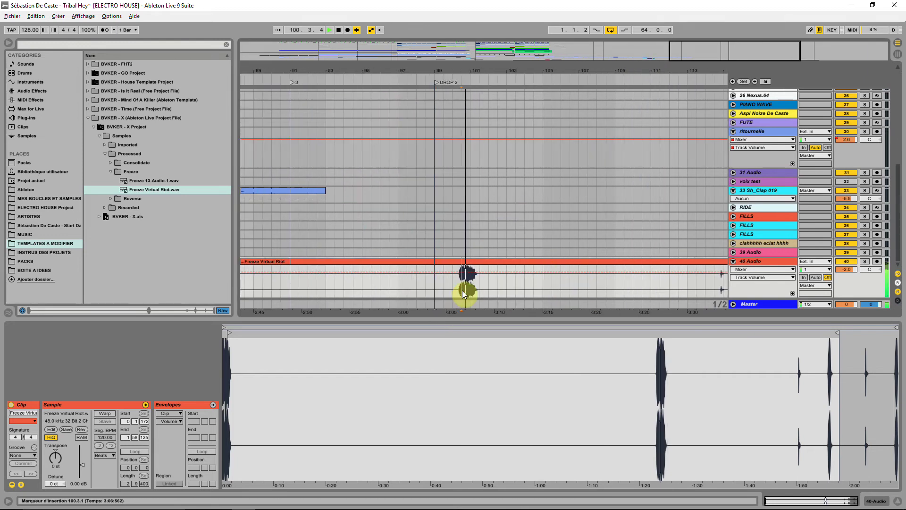
pyautogui.click(717, 290)
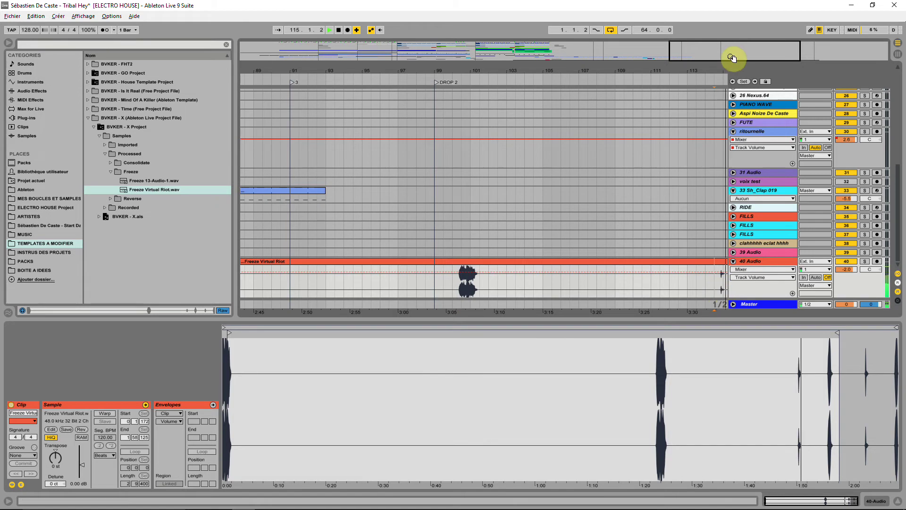
pyautogui.click(507, 285)
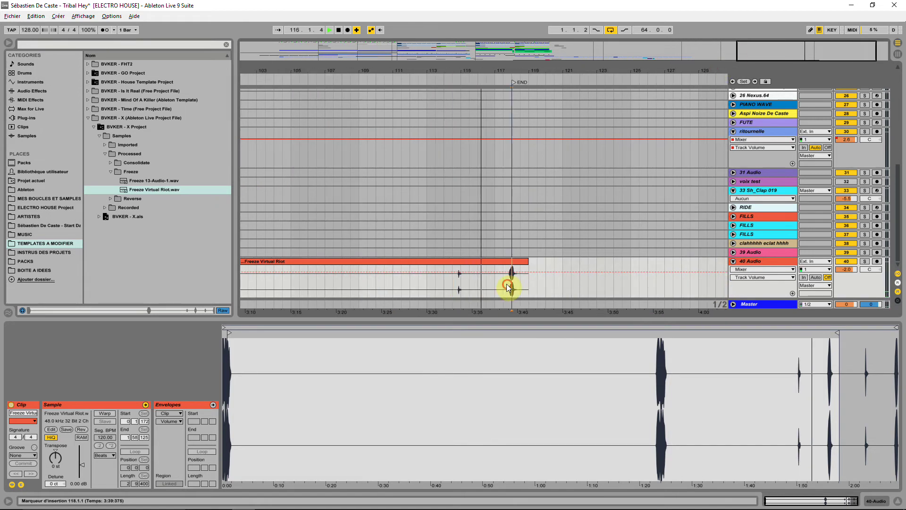
pyautogui.click(503, 282)
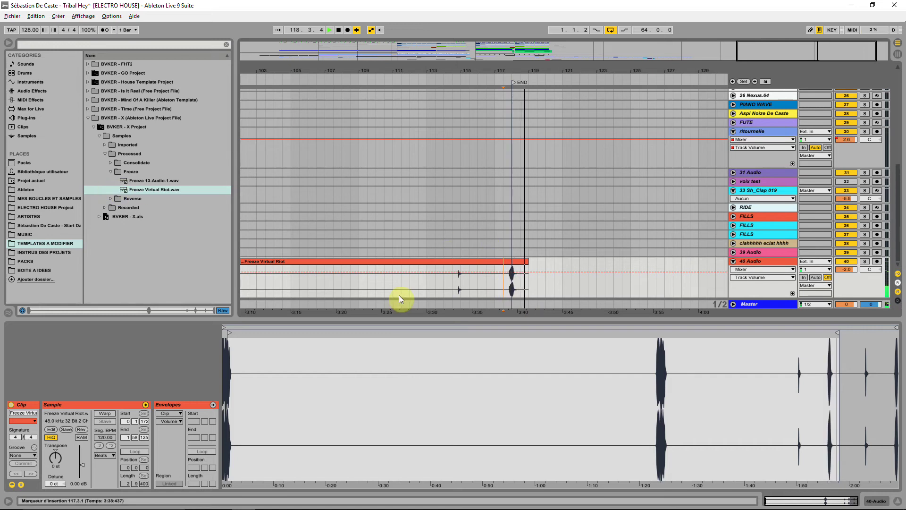
# Undo the last clip extension, trim the Freeze Virtual Riot clip's end back to 57.1.1 and listen from 56.1.1
pyautogui.moveTo(428, 71); pyautogui.dragTo(654, 70)
pyautogui.hotkey('ctrl', 'z')
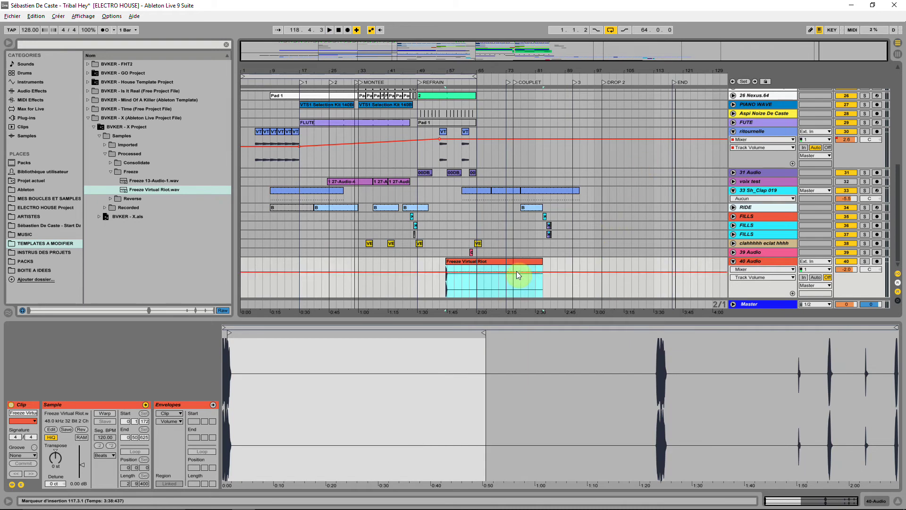
pyautogui.moveTo(539, 261); pyautogui.dragTo(454, 261)
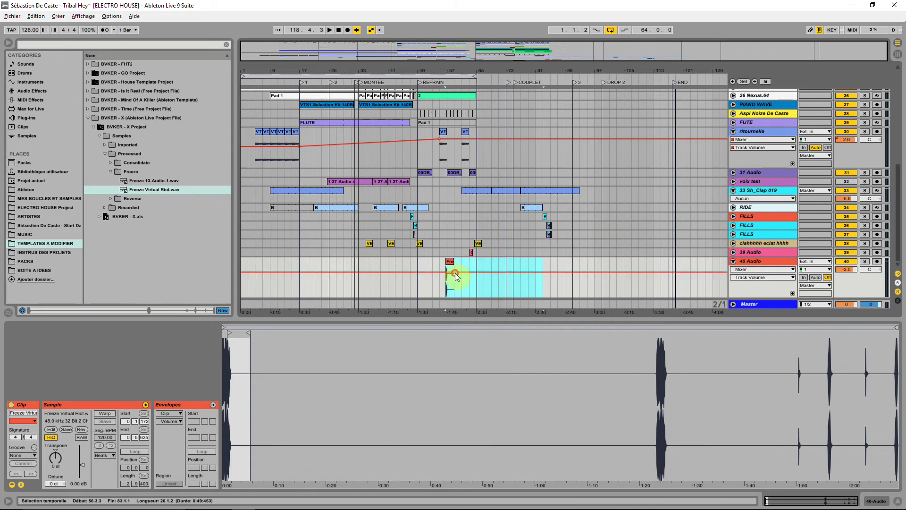
pyautogui.moveTo(448, 47); pyautogui.dragTo(432, 264)
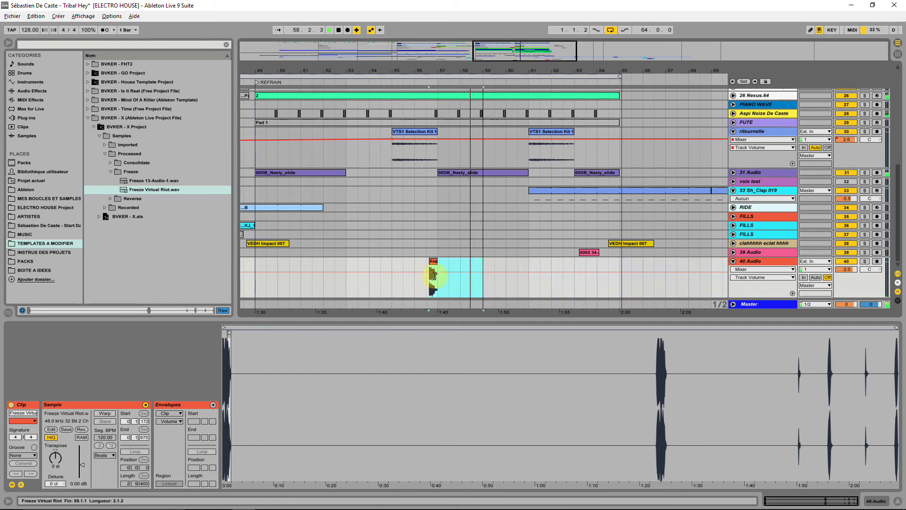
pyautogui.click(410, 265)
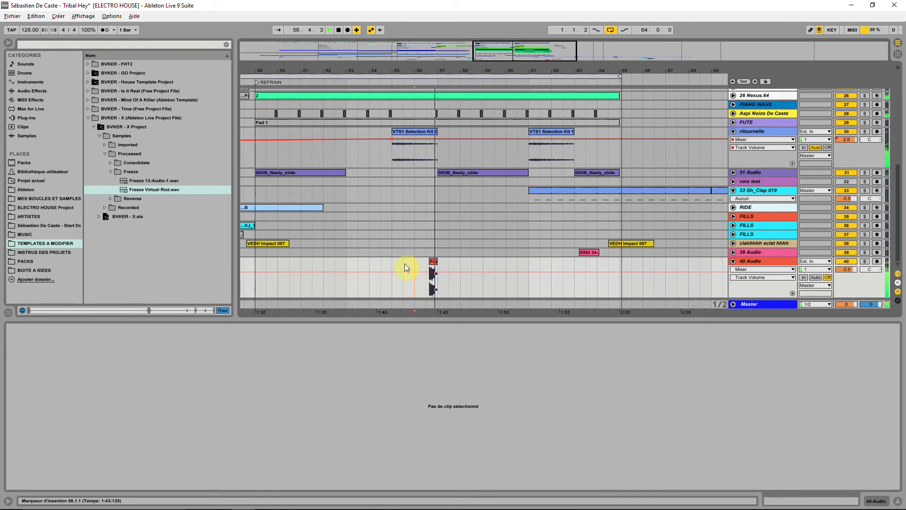
# Open the Reverse folder and preview its reversed samples, from 0001 8-Audio-1 R.wav to 0001 17-Audio R.wav
pyautogui.click(113, 199)
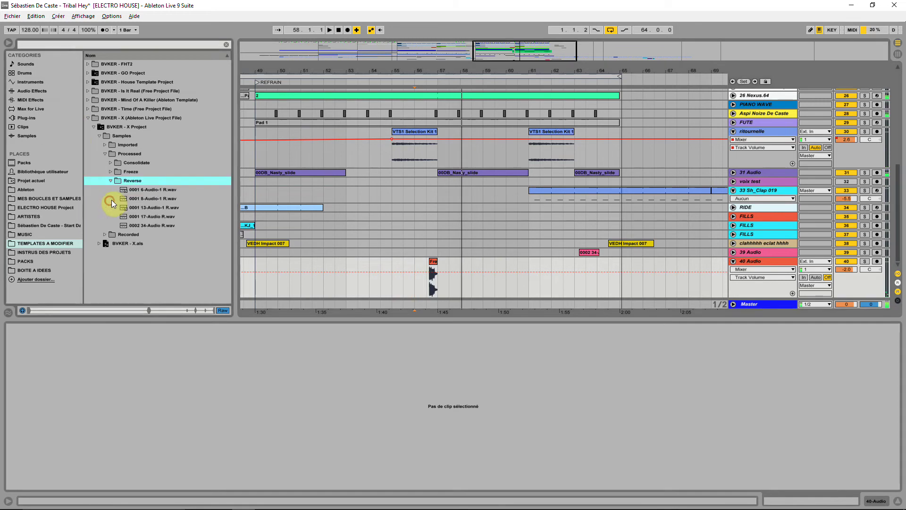
pyautogui.click(137, 199)
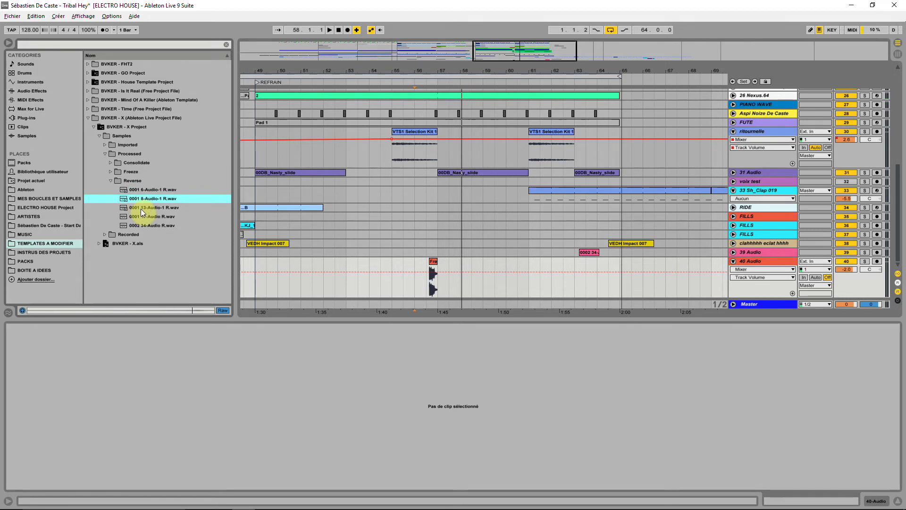
pyautogui.click(141, 209)
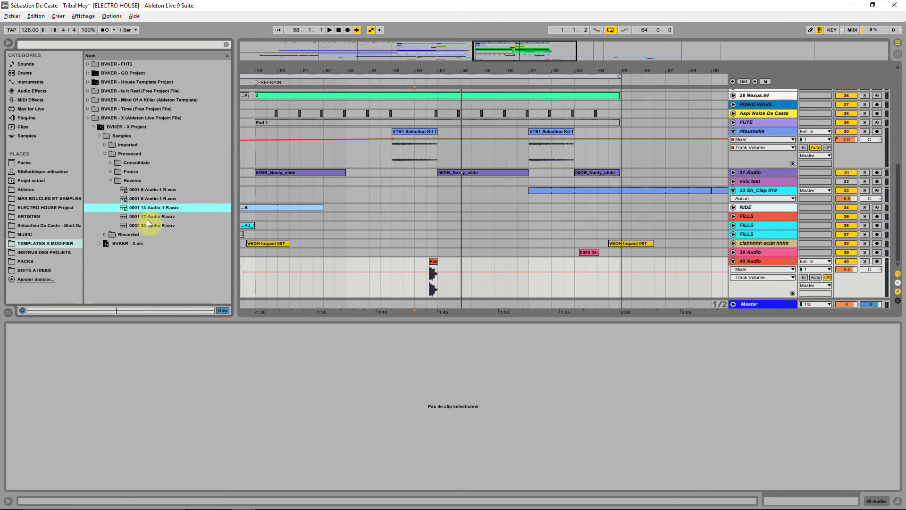
pyautogui.click(146, 217)
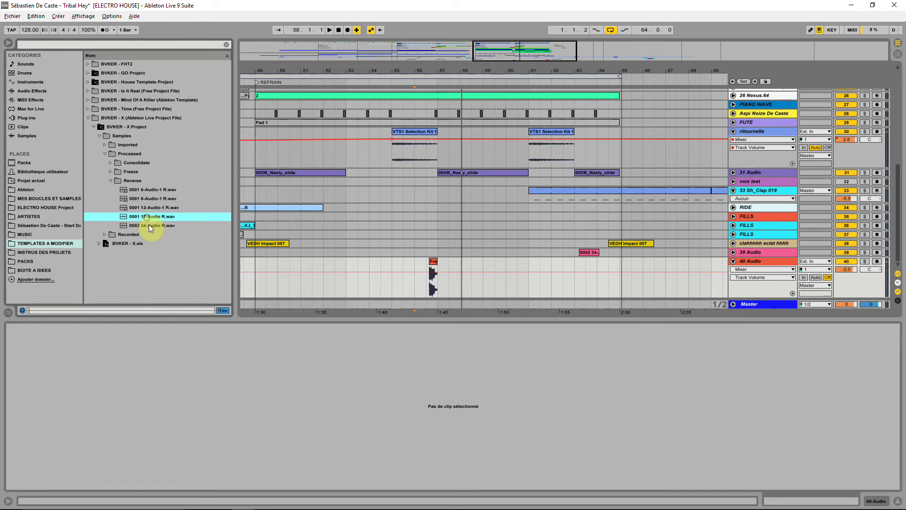
pyautogui.click(151, 209)
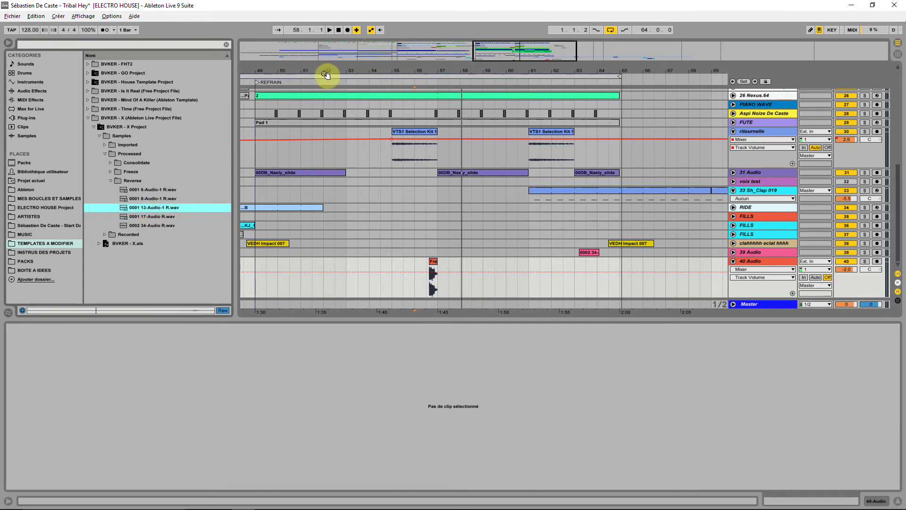
# Place 0001 13-Audio-1 R.wav on track 40 Audio at 33.1.1, raise its clip gain to 17.4 dB and listen
pyautogui.moveTo(327, 70); pyautogui.dragTo(415, 66)
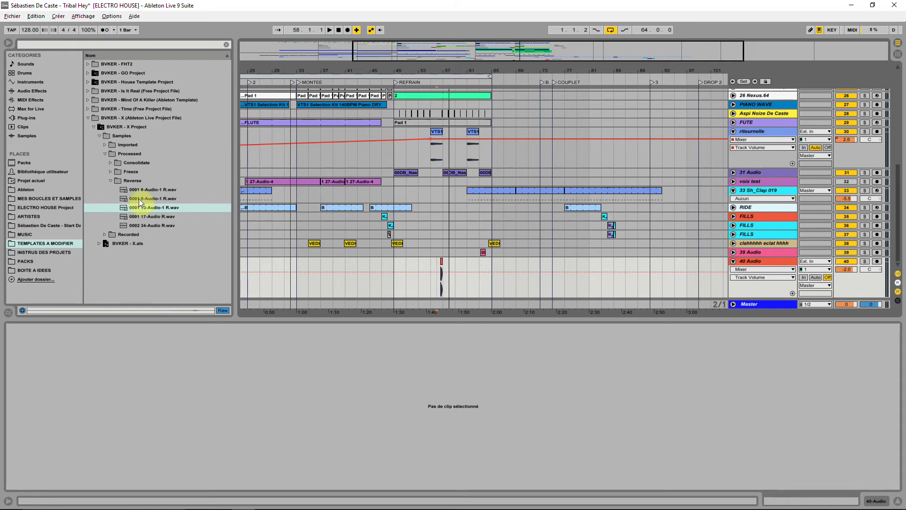
pyautogui.moveTo(144, 211); pyautogui.dragTo(301, 290)
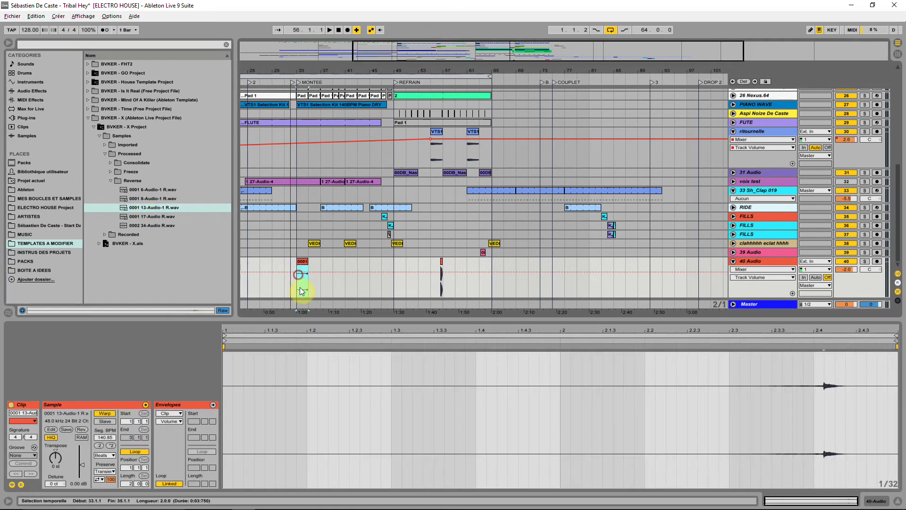
pyautogui.doubleClick(303, 261)
pyautogui.moveTo(82, 465); pyautogui.dragTo(84, 454)
pyautogui.press('space')
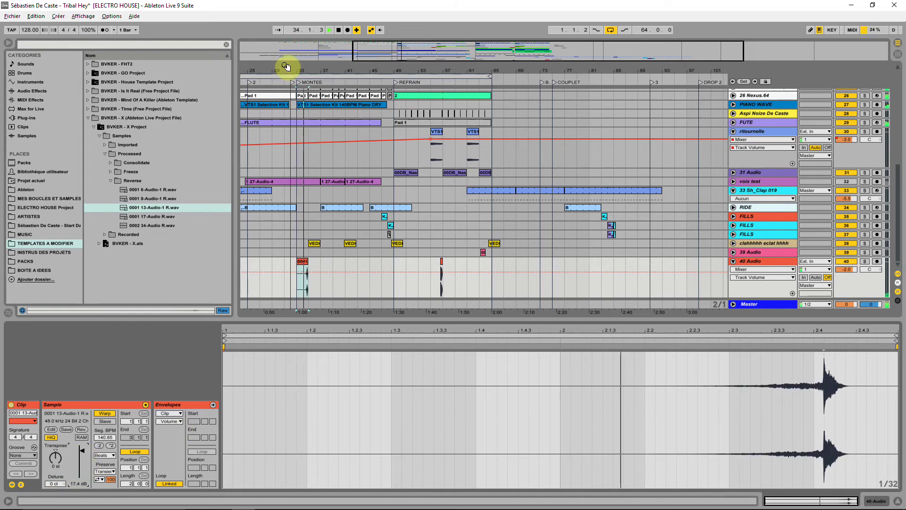
# Move the reversed 13-Audio-1 clip into the refrain at 51.1.1 and listen from 49.1.1
pyautogui.moveTo(285, 54); pyautogui.dragTo(295, 70)
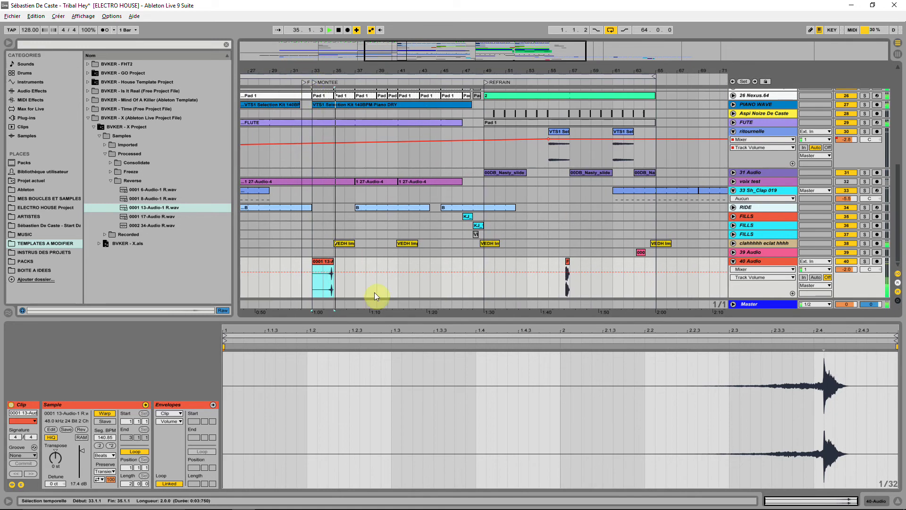
pyautogui.moveTo(323, 266)
pyautogui.mouseDown()
pyautogui.moveTo(531, 271)
pyautogui.moveTo(516, 263)
pyautogui.mouseUp()
pyautogui.click(483, 261)
pyautogui.press('space')
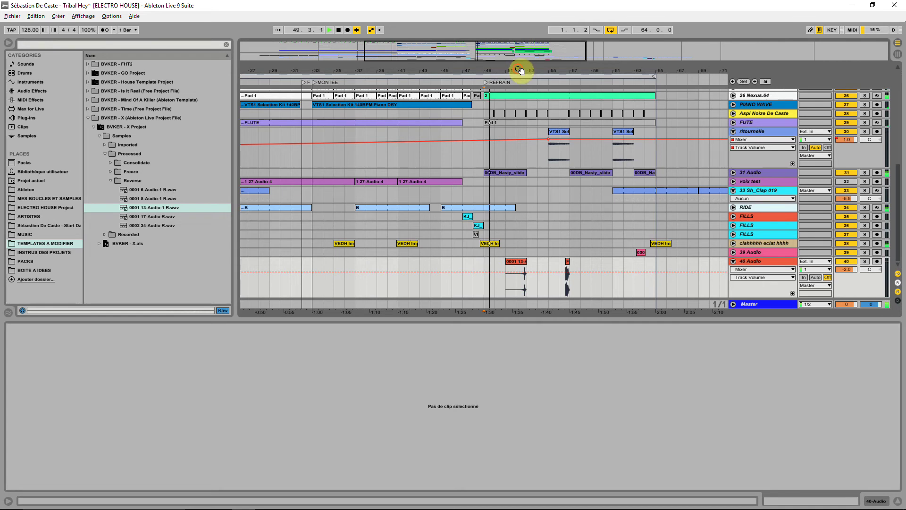
pyautogui.moveTo(522, 71); pyautogui.dragTo(523, 279)
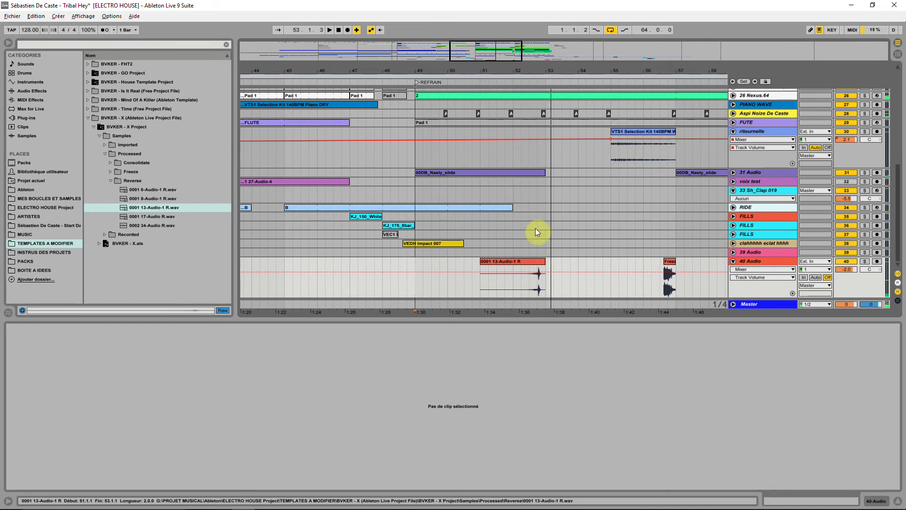
# Shift the reversed 13-Audio-1 clip earlier to start at 50.3.3 and listen to it against the refrain
pyautogui.moveTo(530, 67); pyautogui.dragTo(474, 261)
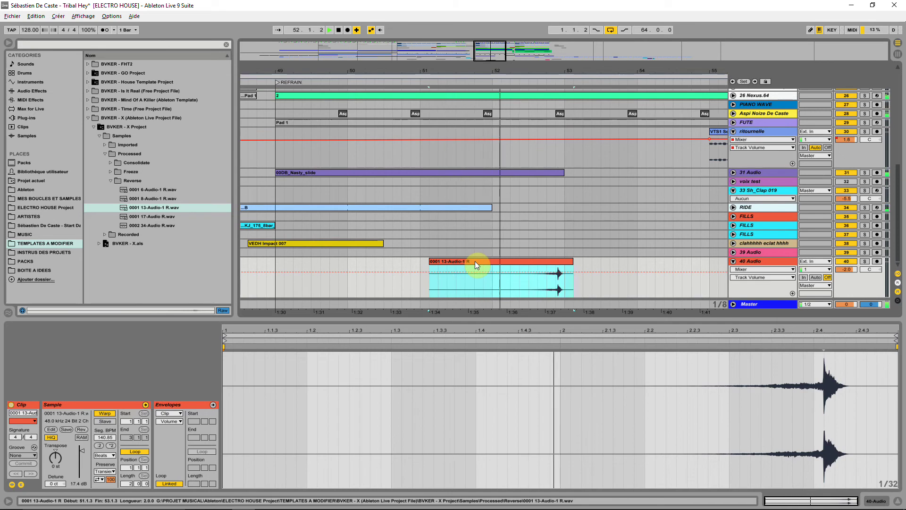
pyautogui.press('space')
pyautogui.moveTo(475, 261); pyautogui.dragTo(438, 262)
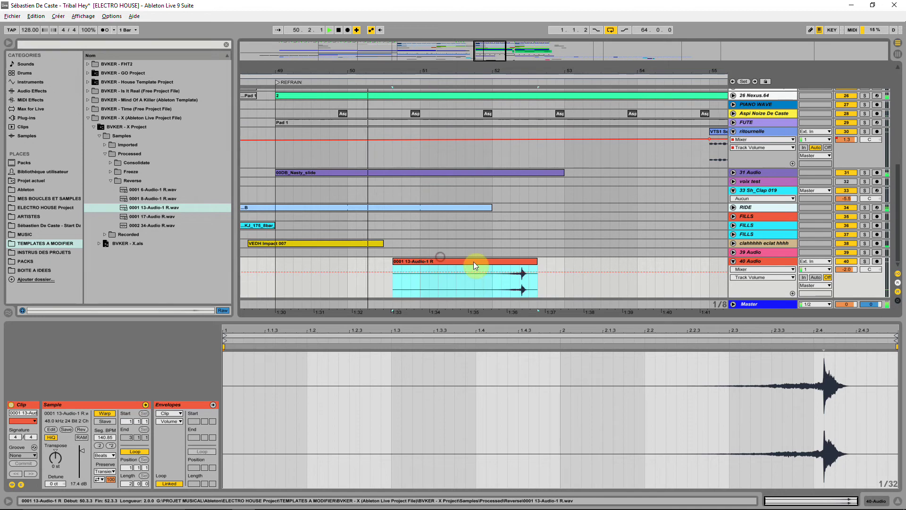
pyautogui.press('space')
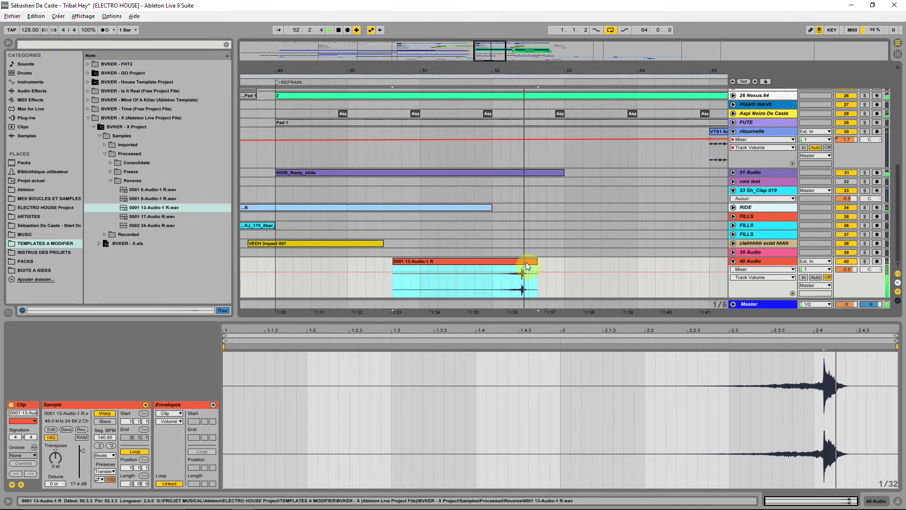
pyautogui.press('space')
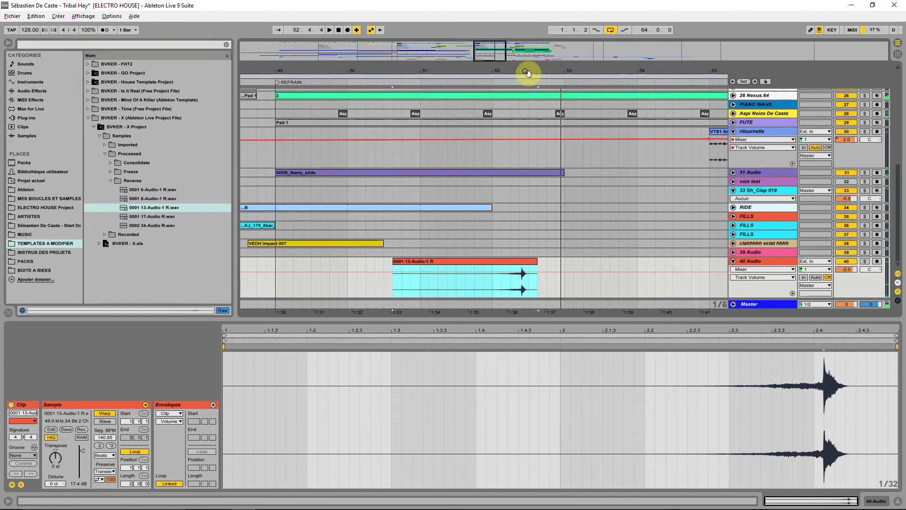
# Try the reversed 13-Audio-1 clip at 47.1.1 before the refrain, listen to it and delete it
pyautogui.moveTo(522, 72); pyautogui.dragTo(546, 65)
pyautogui.moveTo(507, 264); pyautogui.dragTo(411, 276)
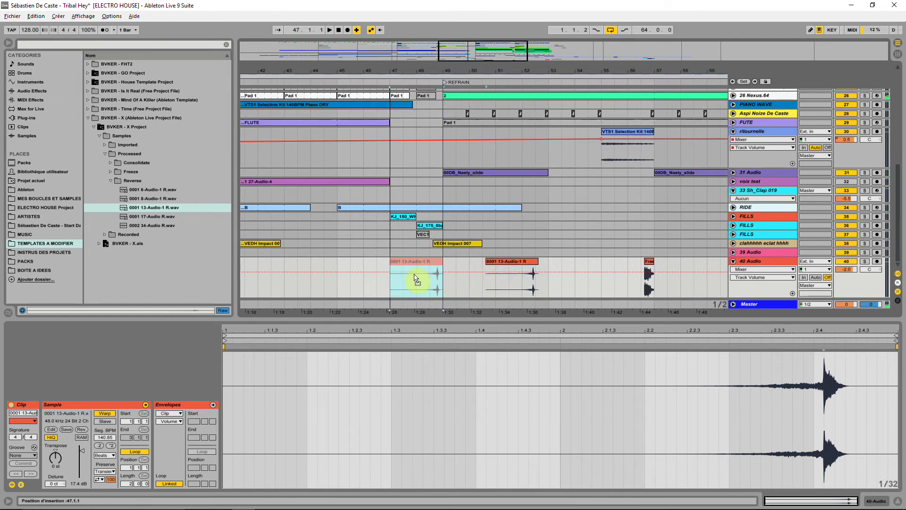
pyautogui.press('space')
pyautogui.moveTo(434, 71); pyautogui.dragTo(441, 85)
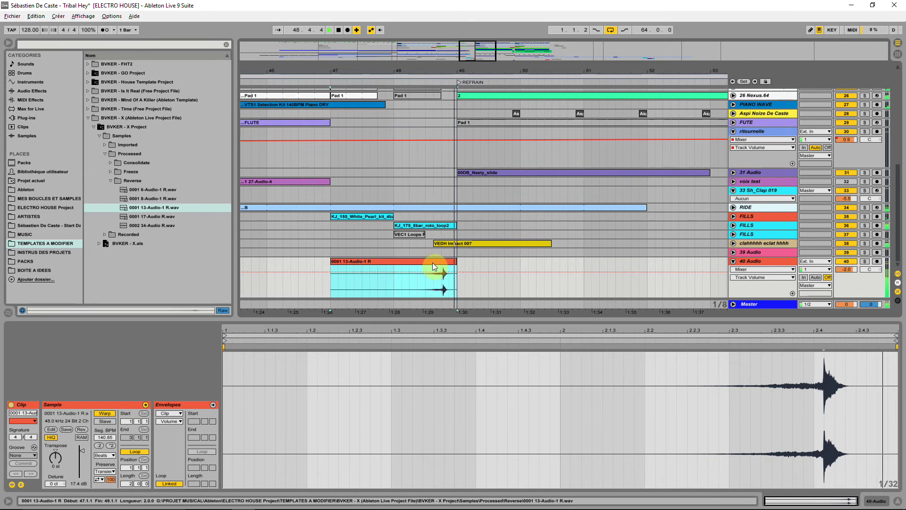
pyautogui.press('Delete')
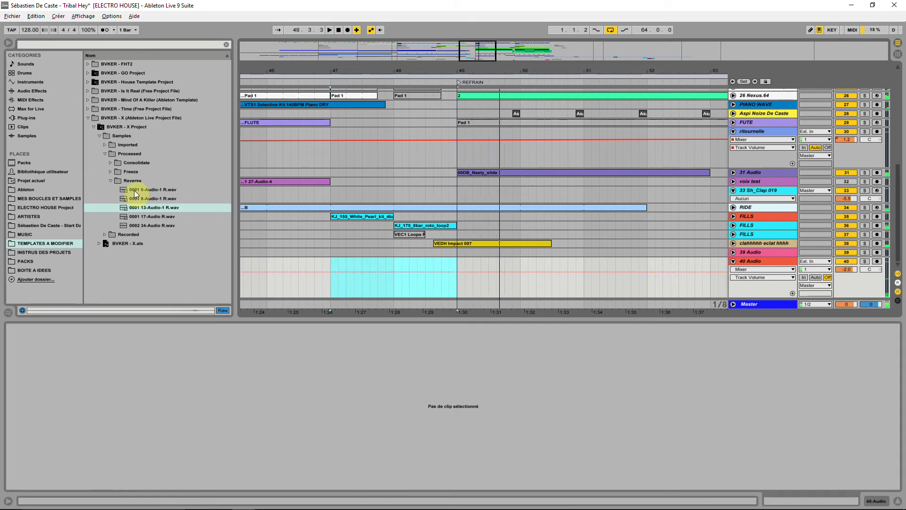
# Preview the reversed 0001 17-Audio R.wav and 0002 34-Audio R.wav samples, and open the Imported folder
pyautogui.click(146, 216)
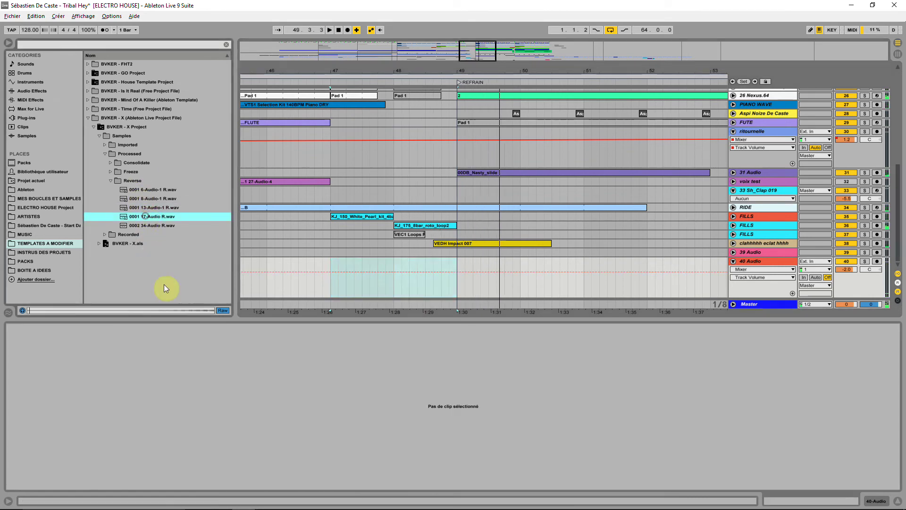
pyautogui.click(158, 226)
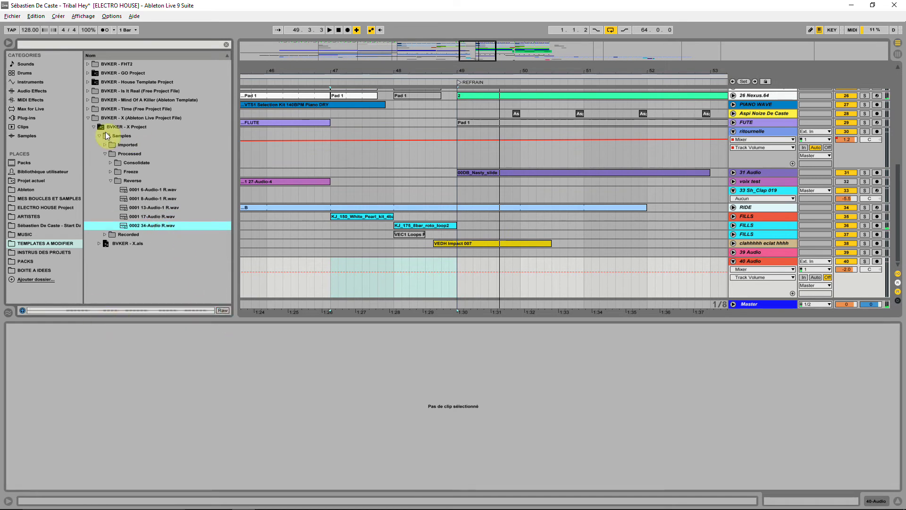
pyautogui.click(104, 150)
pyautogui.click(104, 144)
pyautogui.click(104, 143)
pyautogui.click(105, 144)
# Audition the samples in the Imported folder, including STD Laser F tri 150 BPM, click go, Klick and chant 1
pyautogui.click(151, 234)
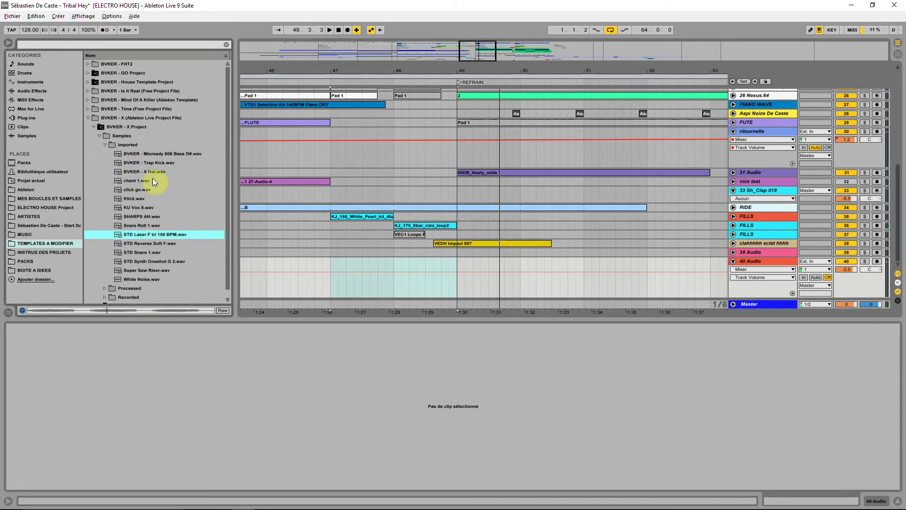
pyautogui.click(150, 155)
pyautogui.click(148, 166)
pyautogui.click(146, 172)
pyautogui.click(146, 182)
pyautogui.press('Down')
pyautogui.press('Down')
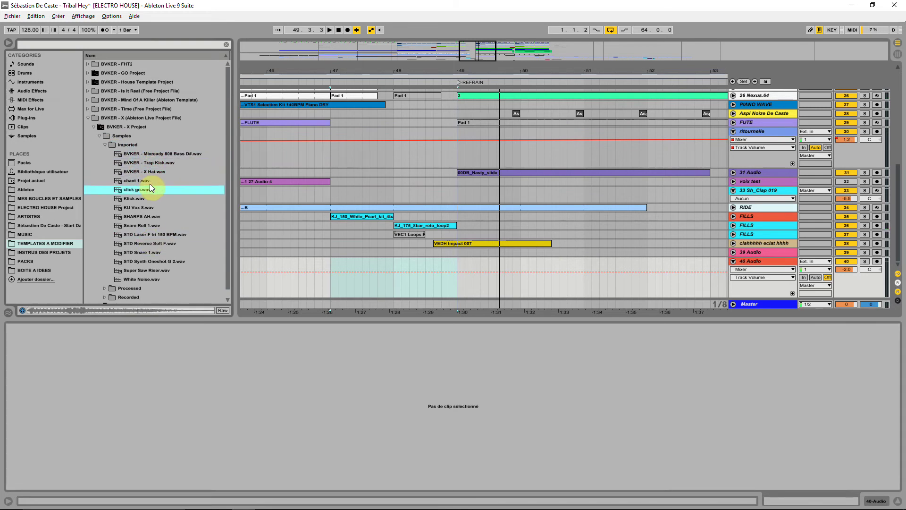
pyautogui.press('Up')
pyautogui.press('Up')
pyautogui.click(134, 198)
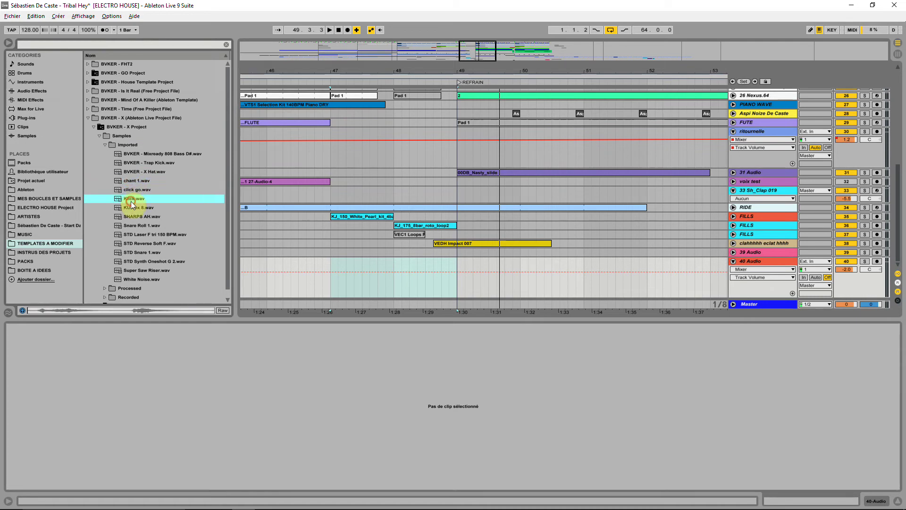
pyautogui.click(133, 183)
# Fold track 40 Audio and try chant 1.wav in the empty area below it, near 47.1.1
pyautogui.click(732, 261)
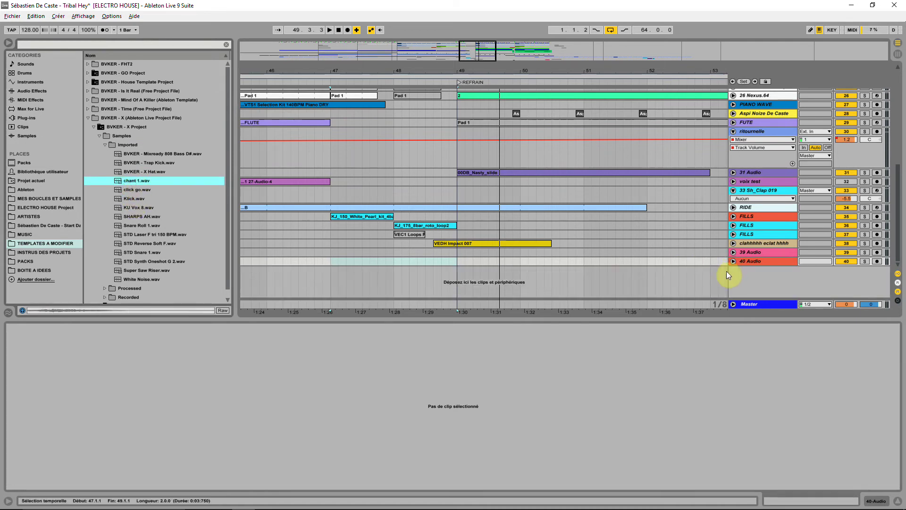
pyautogui.moveTo(118, 183); pyautogui.dragTo(343, 262)
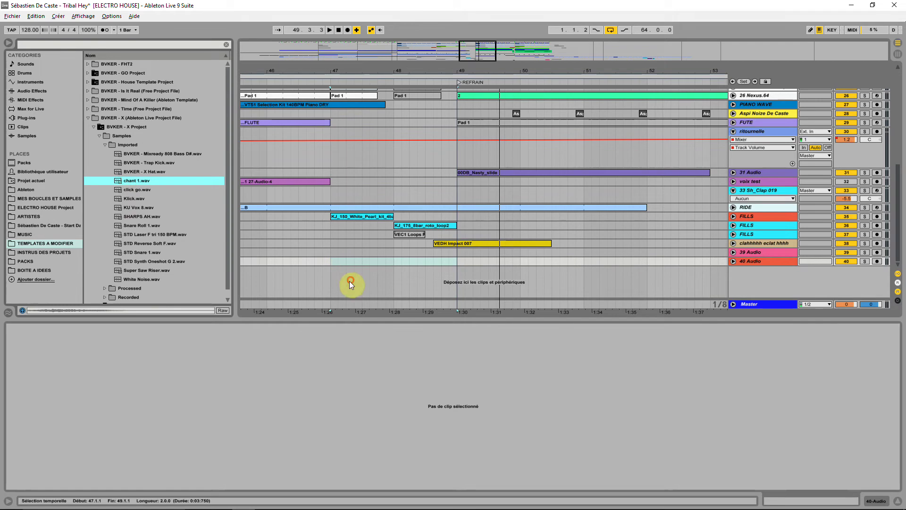
pyautogui.click(118, 189)
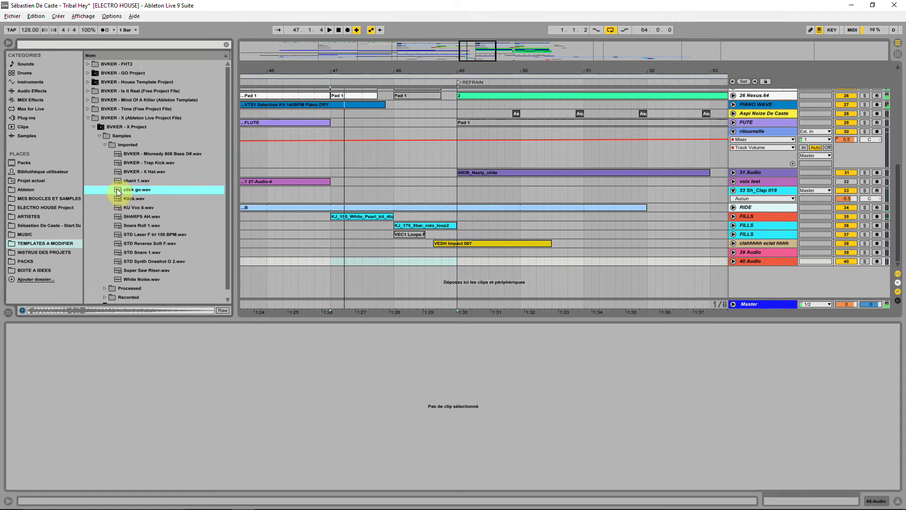
# Place Klick.wav on a new audio track at 47.4.1 and listen from 47.1.3
pyautogui.click(118, 199)
pyautogui.moveTo(258, 254)
pyautogui.mouseDown()
pyautogui.moveTo(445, 299)
pyautogui.moveTo(384, 273)
pyautogui.mouseUp()
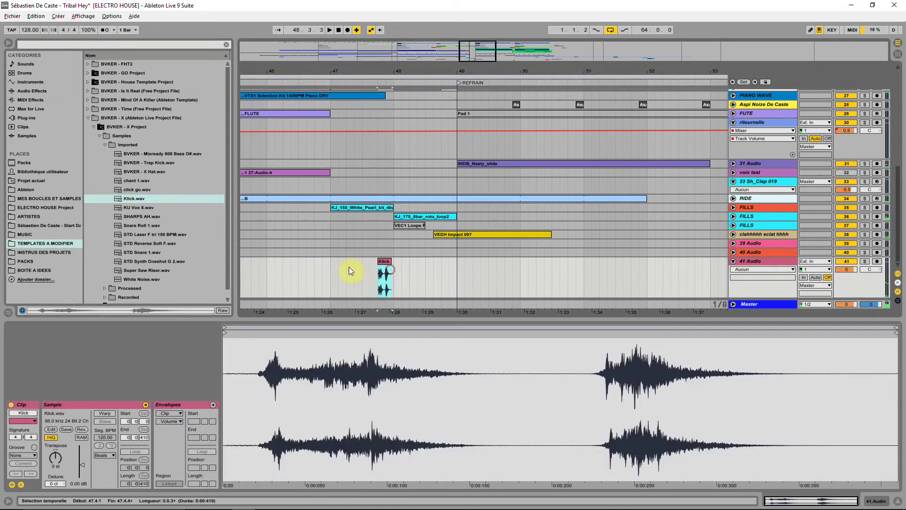
pyautogui.click(341, 271)
pyautogui.press('space')
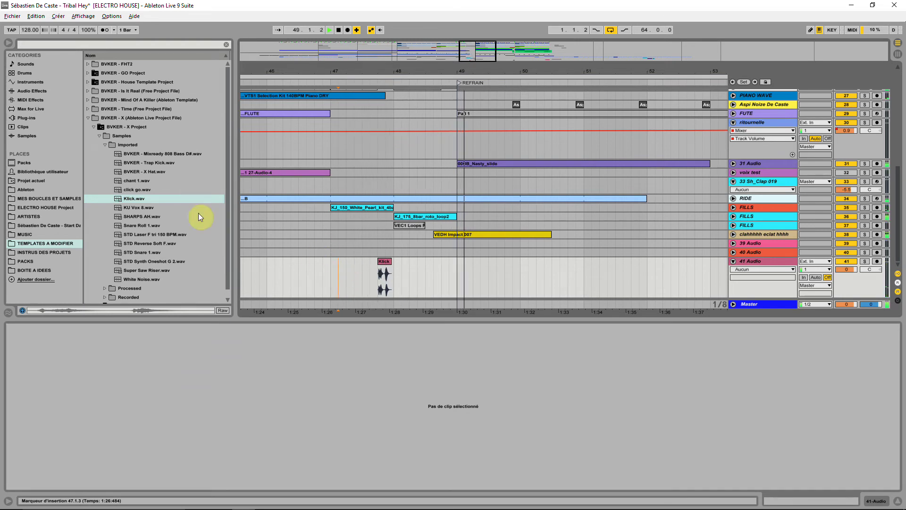
# Place KU Vox 8.wav on track 41 Audio at 49.1.3 and transpose the clip to 7 st while listening
pyautogui.click(137, 207)
pyautogui.moveTo(138, 207); pyautogui.dragTo(462, 272)
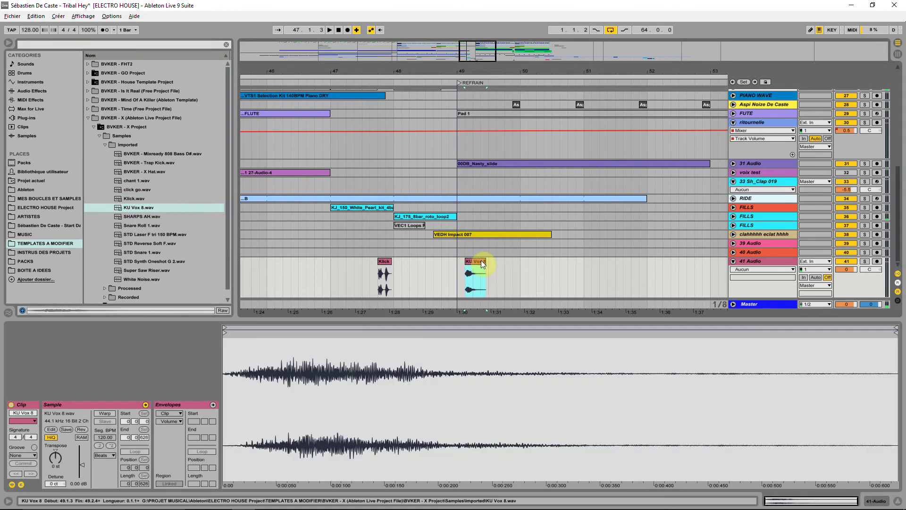
pyautogui.click(56, 458)
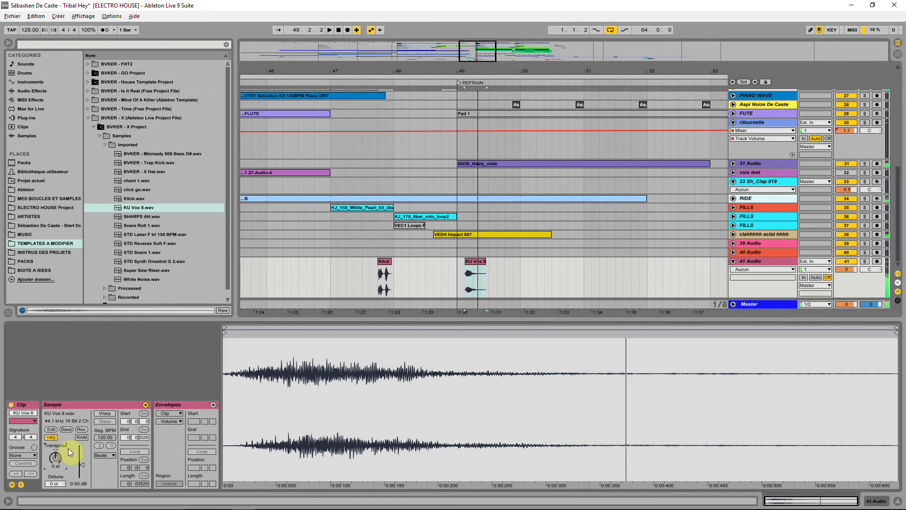
pyautogui.press('Down')
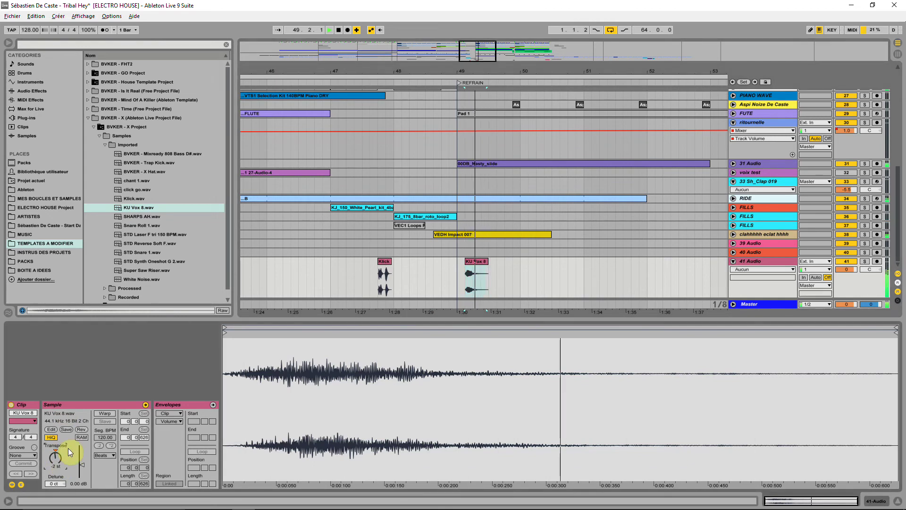
pyautogui.press('space')
pyautogui.press('Return')
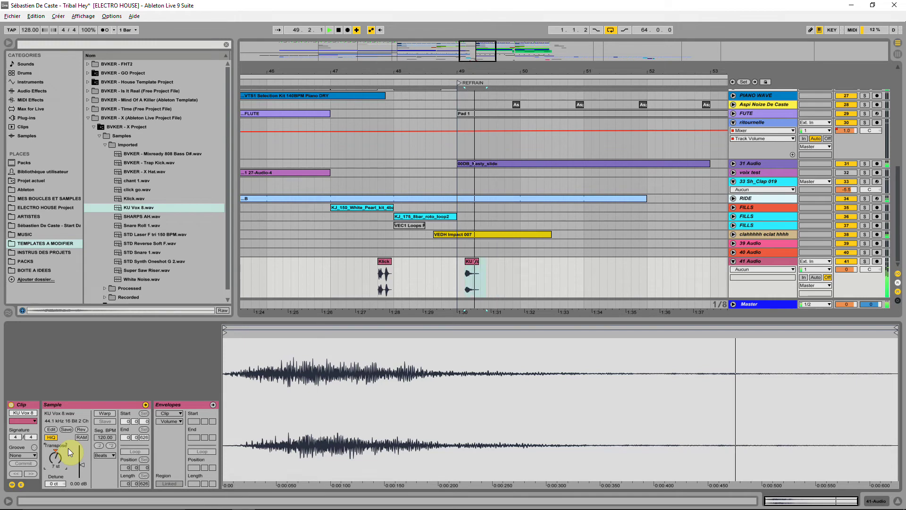
# Move the KU Vox 8 clip from the refrain's first bar to 50.3.1 and play from 49.1.1
pyautogui.click(455, 73)
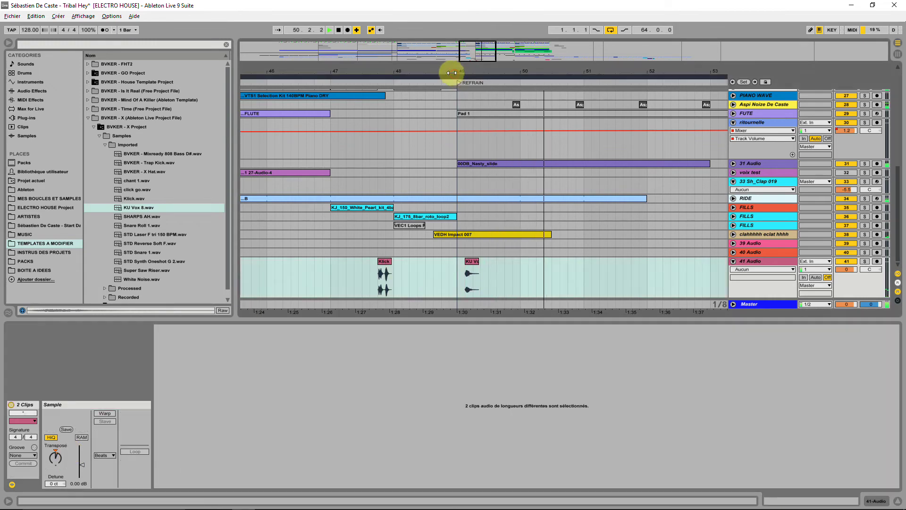
pyautogui.moveTo(460, 71); pyautogui.dragTo(376, 45)
pyautogui.press('space')
pyautogui.click(379, 262)
pyautogui.click(402, 268)
pyautogui.click(378, 262)
pyautogui.moveTo(387, 262); pyautogui.dragTo(409, 270)
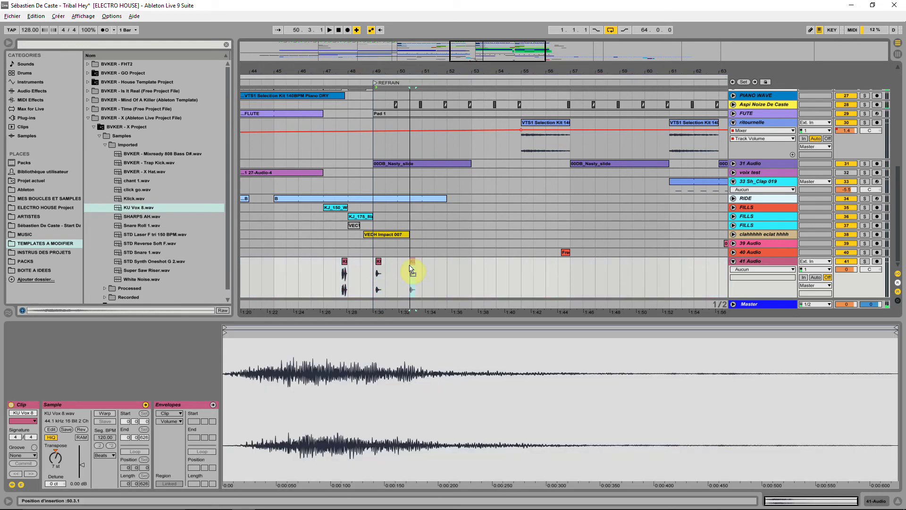
pyautogui.click(378, 271)
pyautogui.press('Delete')
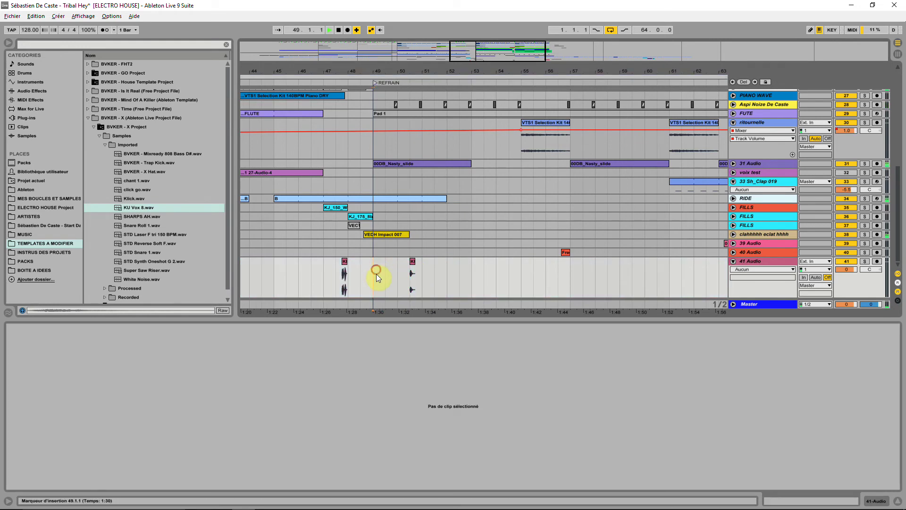
# Move the KU Vox 8 clip on track 41 Audio to 50.4.3 and listen to the transition from 48.3.1
pyautogui.moveTo(409, 69); pyautogui.dragTo(415, 92)
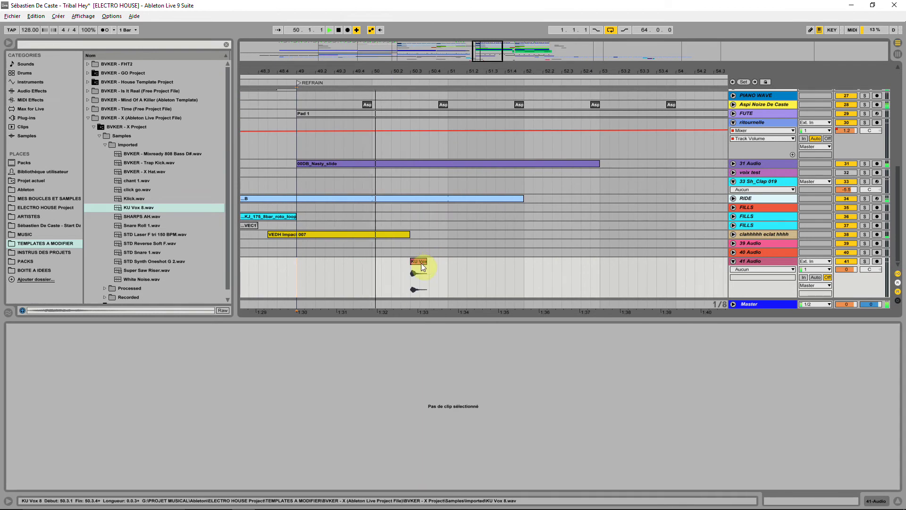
pyautogui.press('space')
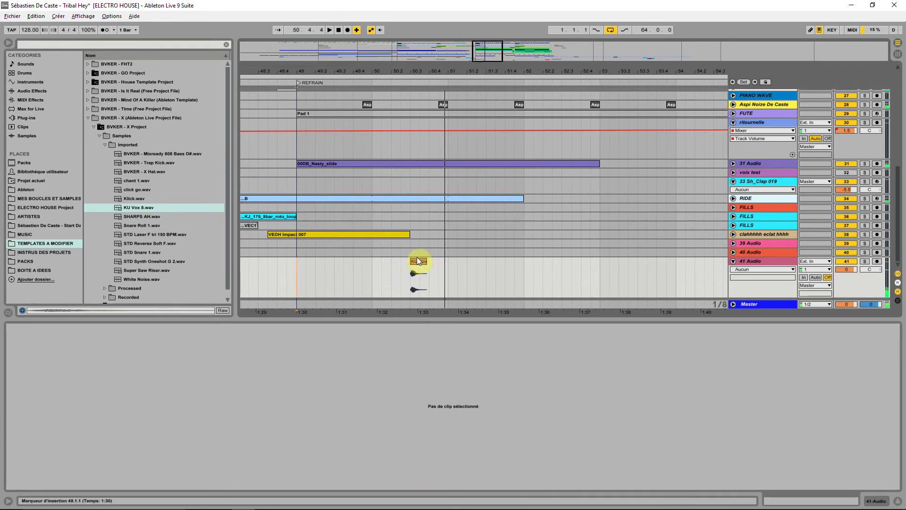
pyautogui.moveTo(417, 258); pyautogui.dragTo(447, 265)
pyautogui.click(351, 274)
pyautogui.press('space')
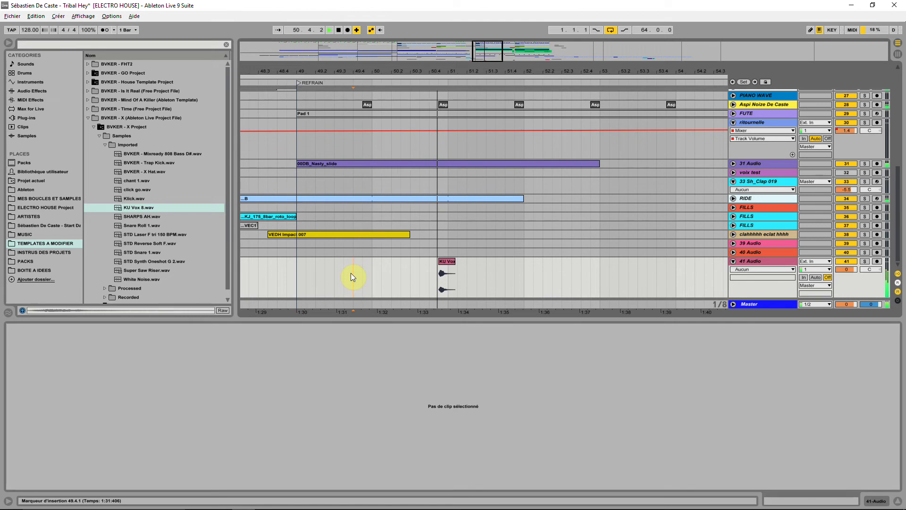
pyautogui.moveTo(449, 69); pyautogui.dragTo(414, 63)
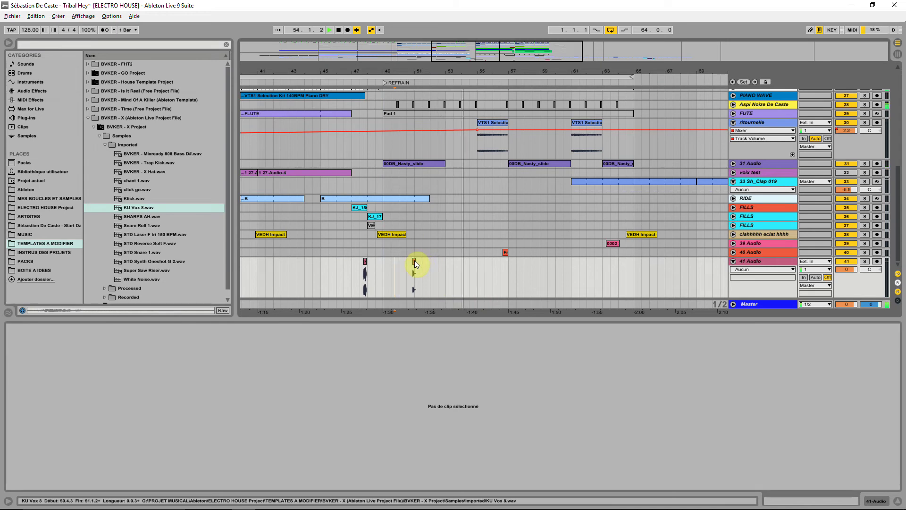
pyautogui.click(376, 270)
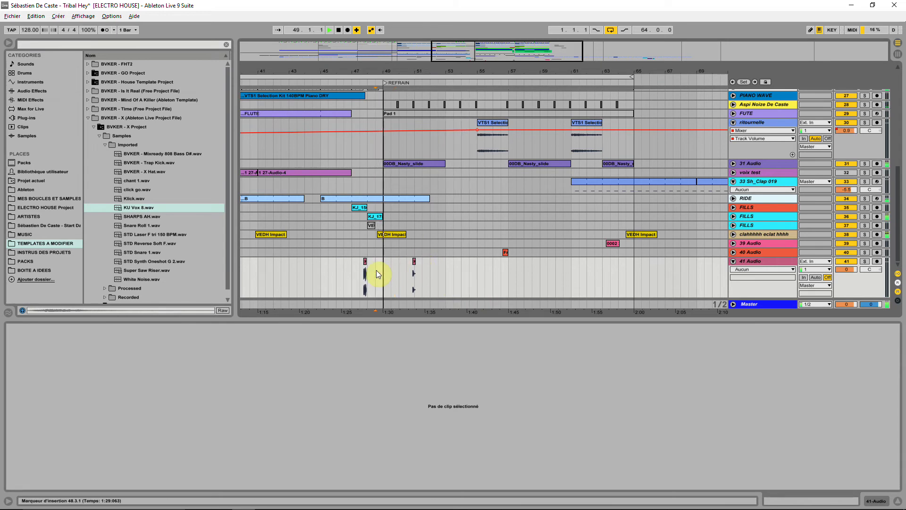
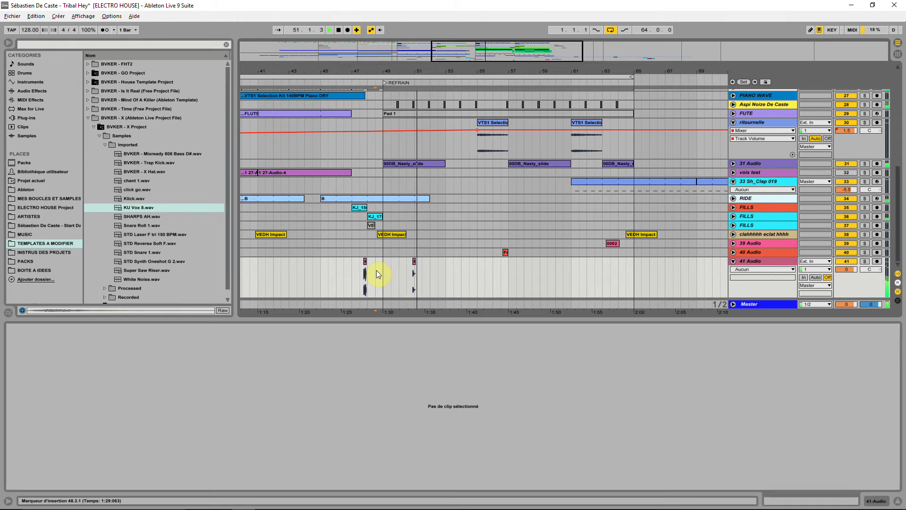
# Audition SHARPS AH.wav and Snare Roll 1.wav and try the snare roll on track 41 Audio at 48.3.1
pyautogui.click(144, 217)
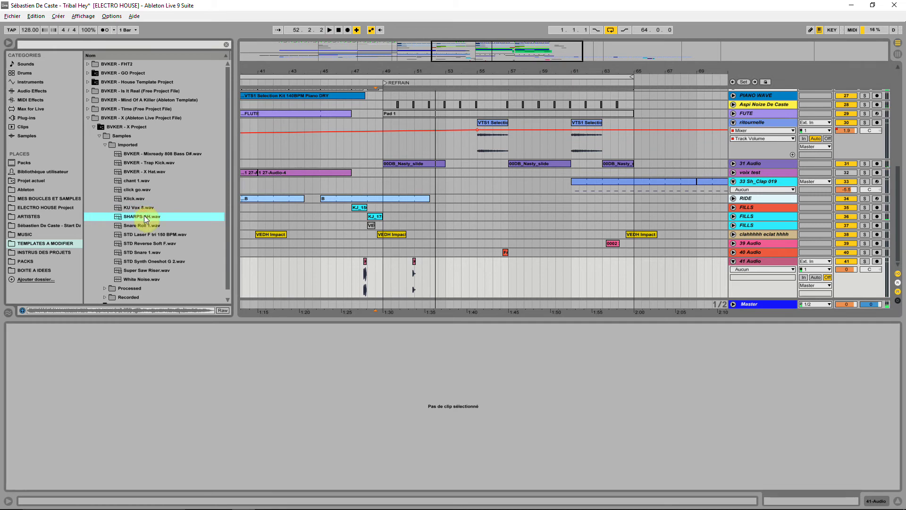
pyautogui.click(144, 227)
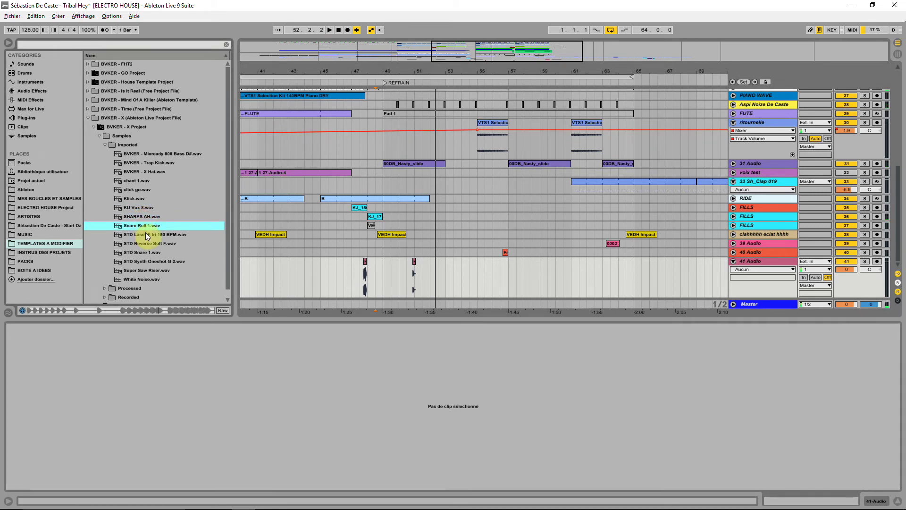
pyautogui.moveTo(141, 230); pyautogui.dragTo(368, 280)
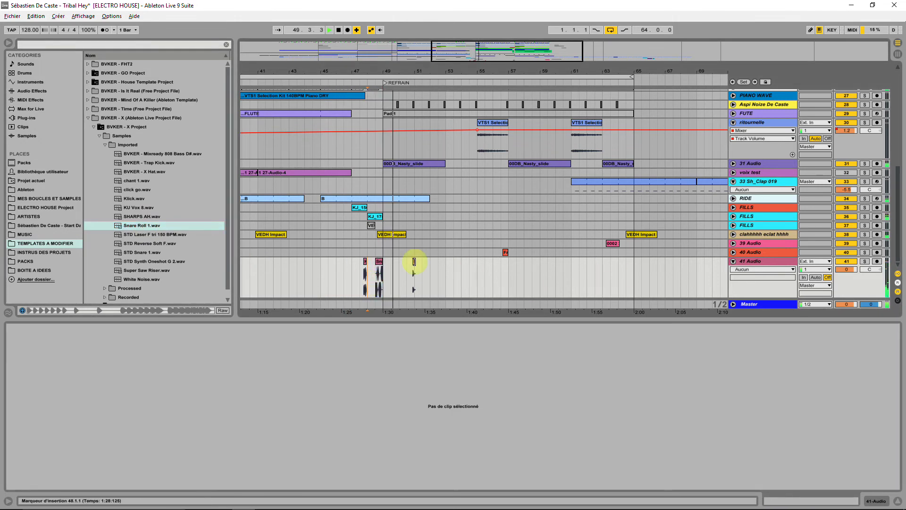
pyautogui.click(385, 260)
pyautogui.press('Delete')
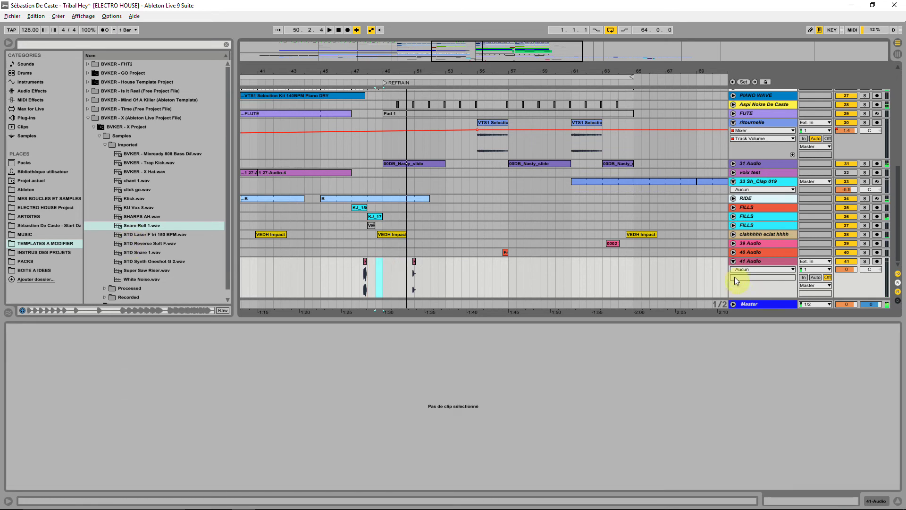
# Duplicate track 41 Audio and place Snare Roll 1.wav at 48.3.1 on the duplicate track
pyautogui.click(733, 261)
pyautogui.rightClick(740, 259)
pyautogui.click(769, 276)
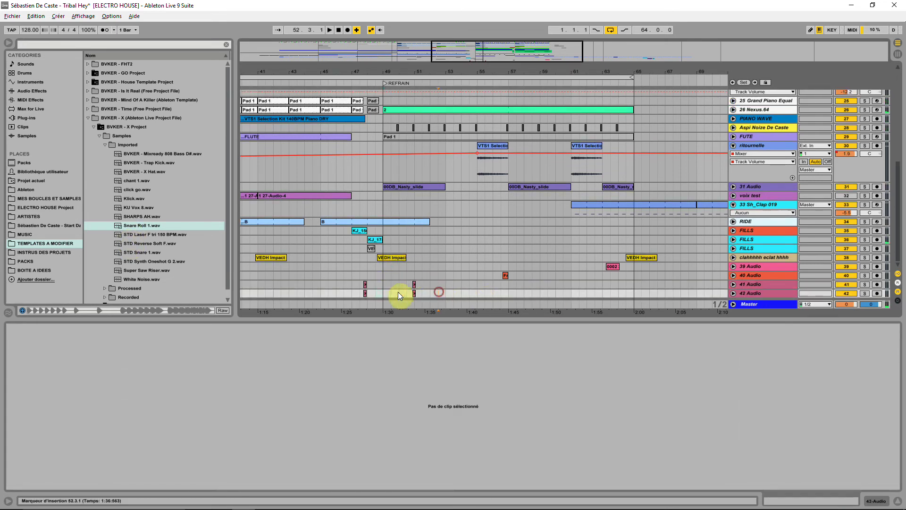
pyautogui.moveTo(138, 225)
pyautogui.mouseDown()
pyautogui.moveTo(344, 298)
pyautogui.moveTo(376, 297)
pyautogui.mouseUp()
pyautogui.click(732, 293)
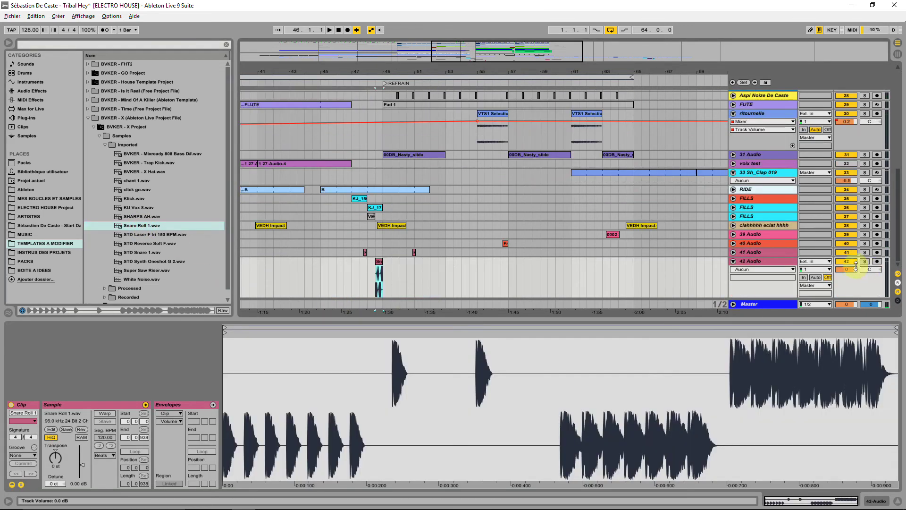
# Set the volume of track 42 Audio to -14.4 dB during playback and select the track
pyautogui.press('space')
pyautogui.moveTo(846, 270); pyautogui.dragTo(846, 284)
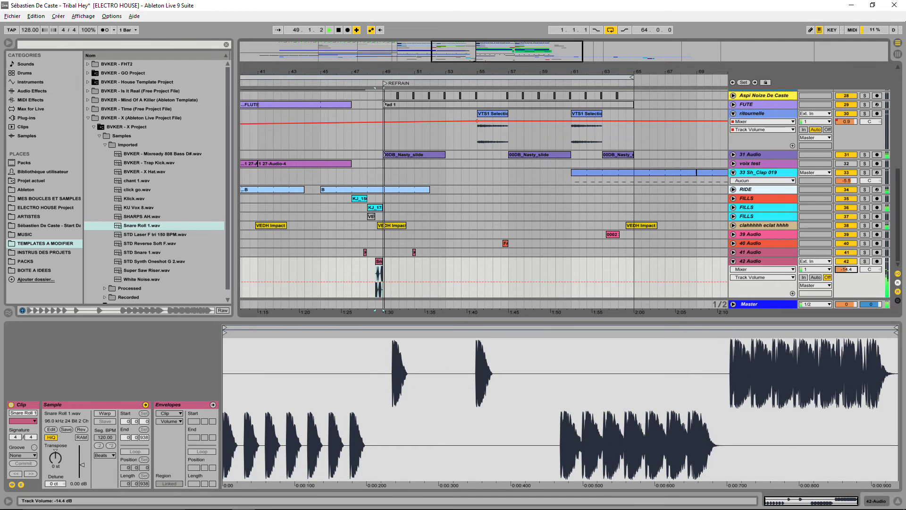
pyautogui.click(762, 262)
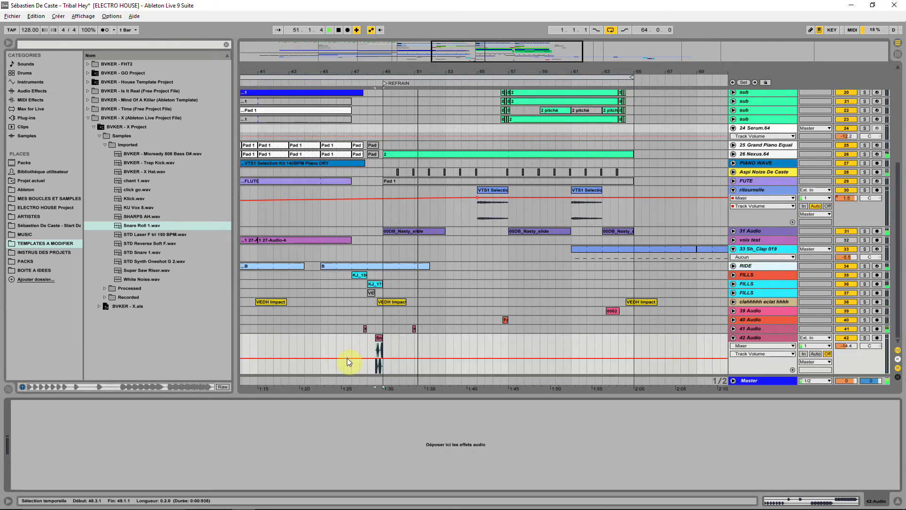
# Search all browser results for REVER and add the Reverb effect to the unfolded track 41 Audio
pyautogui.click(733, 329)
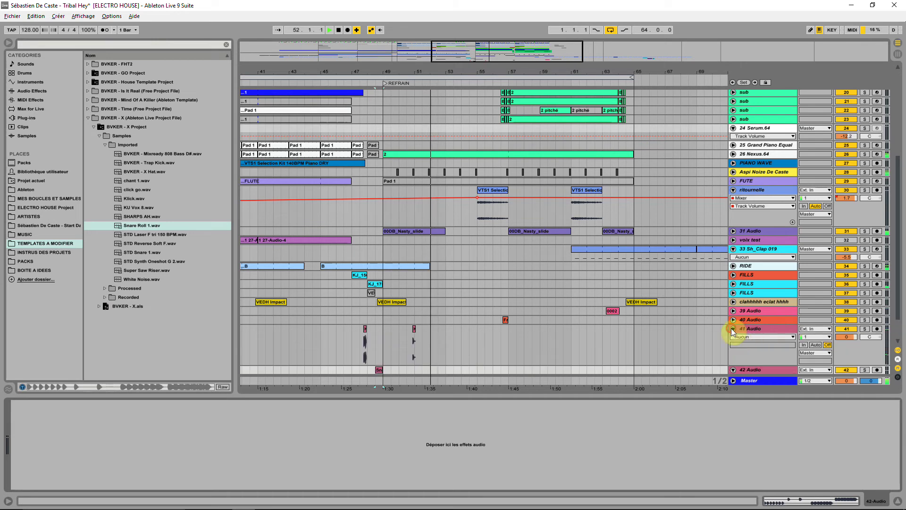
pyautogui.click(760, 332)
pyautogui.click(202, 42)
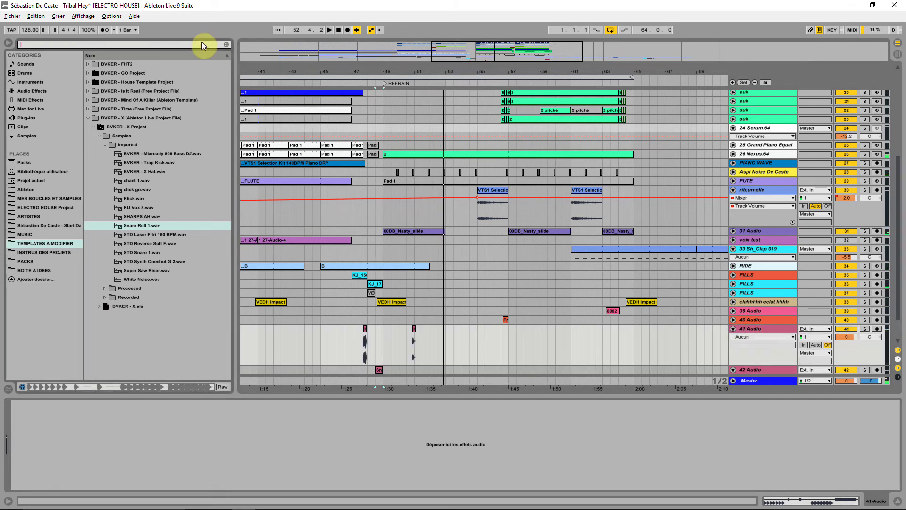
pyautogui.write('REVER')
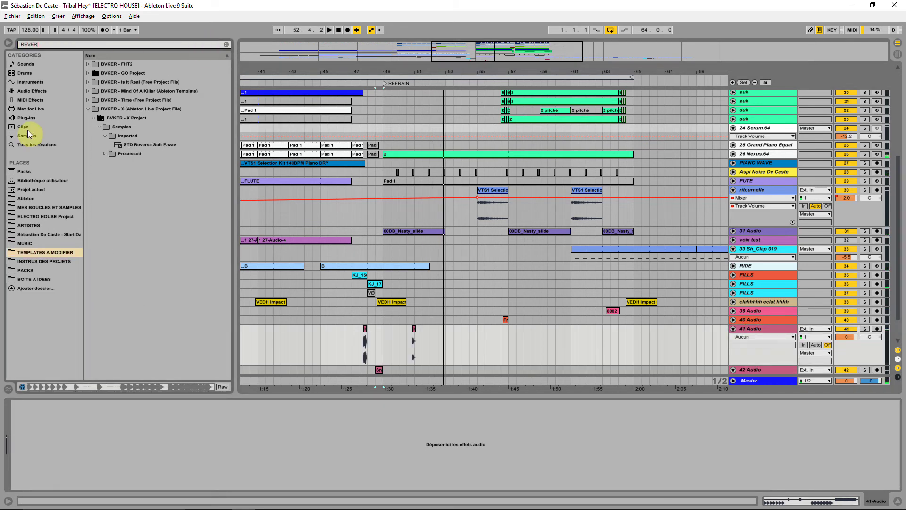
pyautogui.click(35, 144)
pyautogui.doubleClick(95, 64)
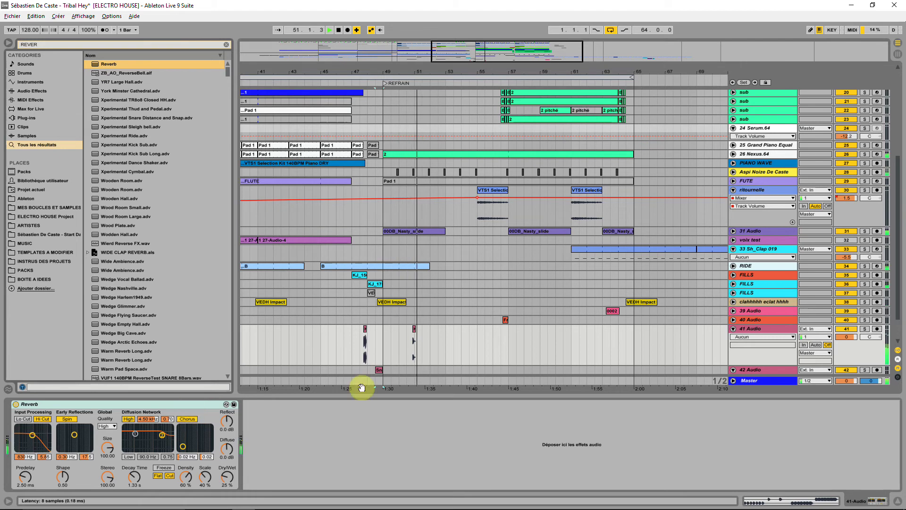
# Enable the Reverb's low cut, raise its input filter to 5.16 kHz and set the decay time to 2.01 s
pyautogui.click(187, 419)
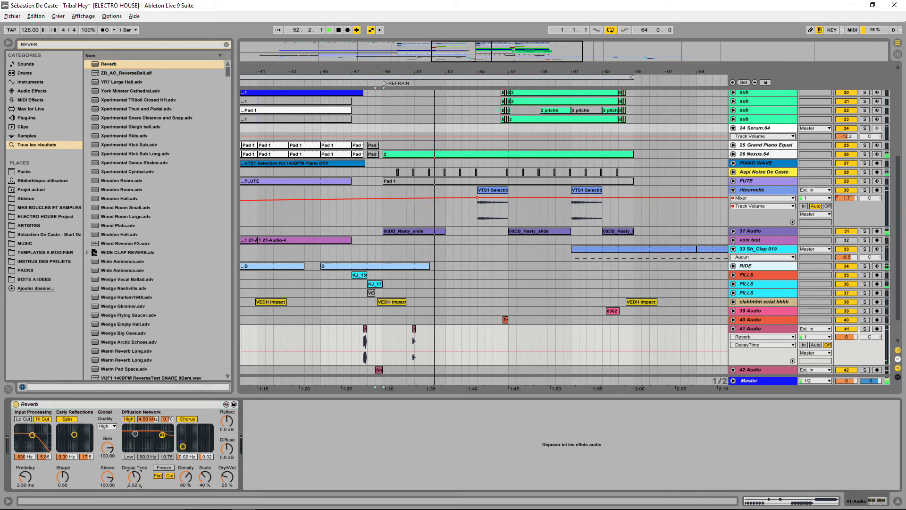
pyautogui.click(22, 419)
pyautogui.moveTo(33, 434); pyautogui.dragTo(42, 427)
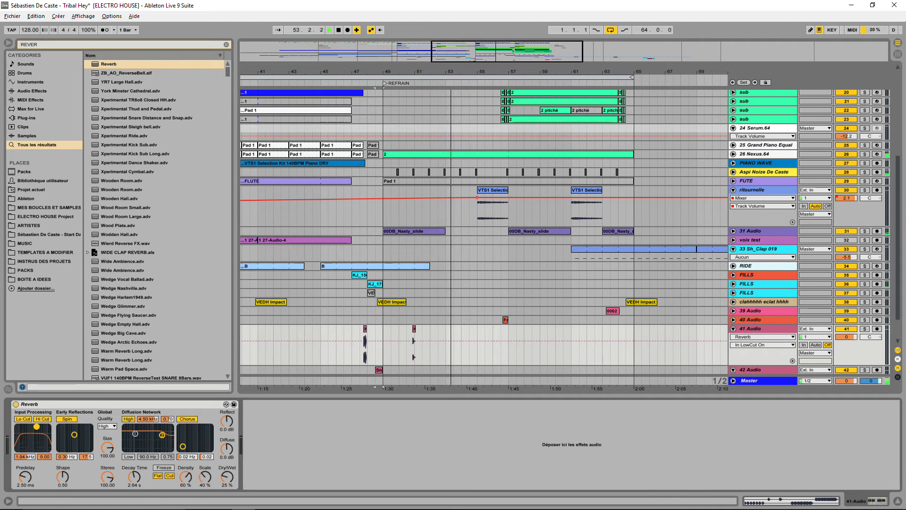
pyautogui.moveTo(137, 477); pyautogui.dragTo(124, 474)
# Save the Reverb settings as the default preset and listen to track 41 Audio from 47.3.1
pyautogui.rightClick(114, 404)
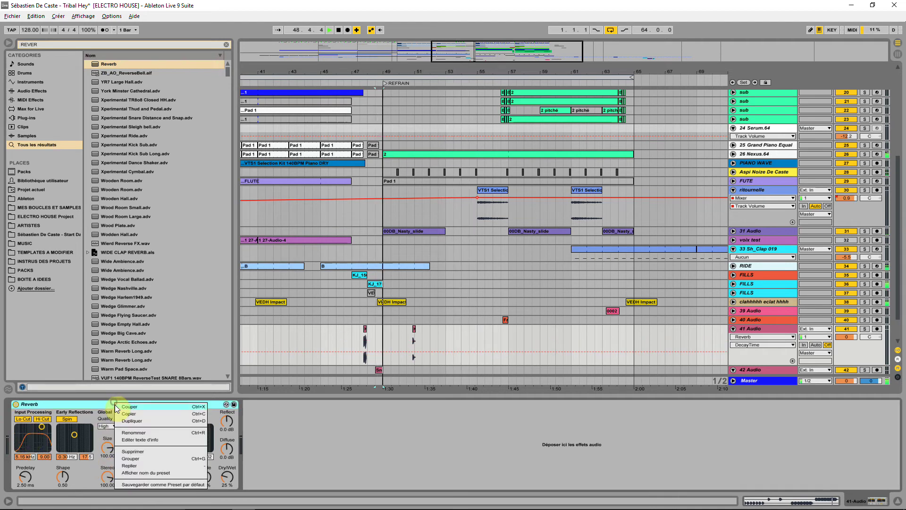
pyautogui.click(152, 484)
pyautogui.click(435, 283)
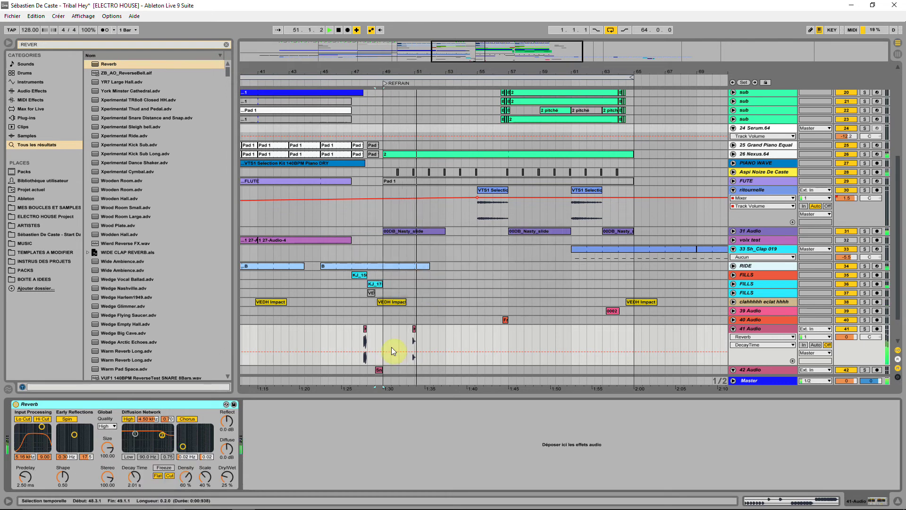
pyautogui.click(360, 334)
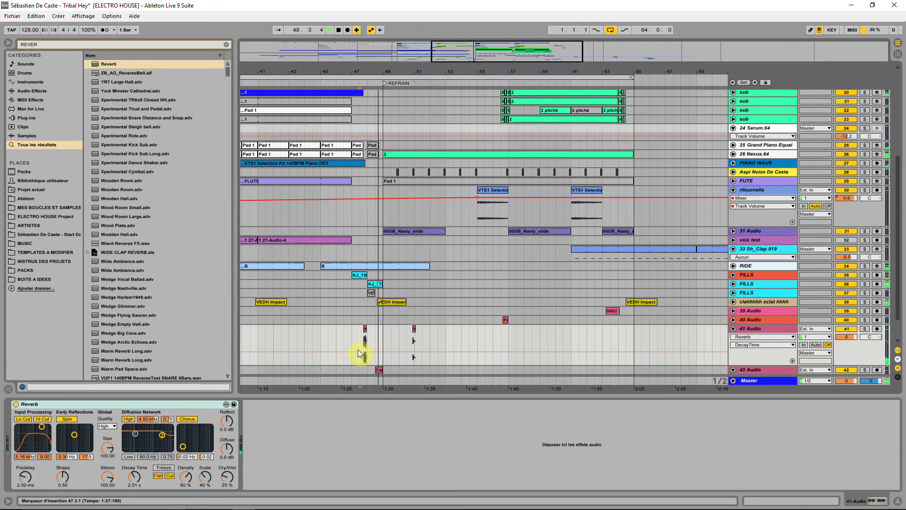
# Move the Snare Roll 1 clip up to track 41 Audio and lower its clip gain to -10.2 dB while listening
pyautogui.click(380, 370)
pyautogui.moveTo(380, 369); pyautogui.dragTo(380, 330)
pyautogui.click(361, 328)
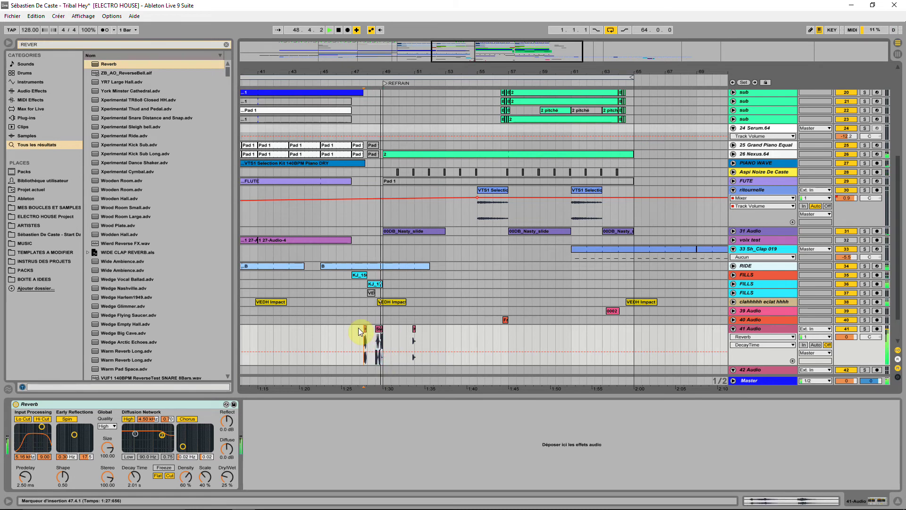
pyautogui.doubleClick(380, 329)
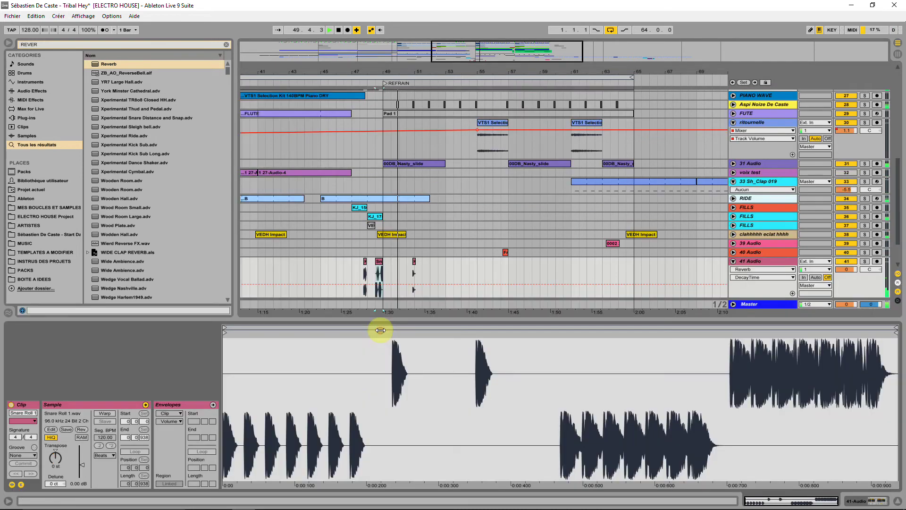
pyautogui.moveTo(84, 463); pyautogui.dragTo(85, 469)
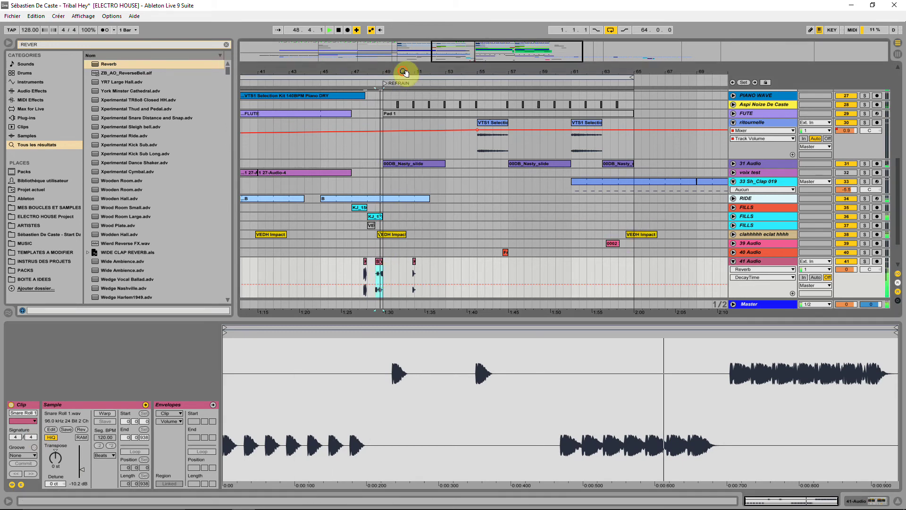
# Move the KU Vox 8 clip to 49.4.3 and copy it to 54.4.3 on track 41 Audio
pyautogui.moveTo(404, 77); pyautogui.dragTo(440, 216)
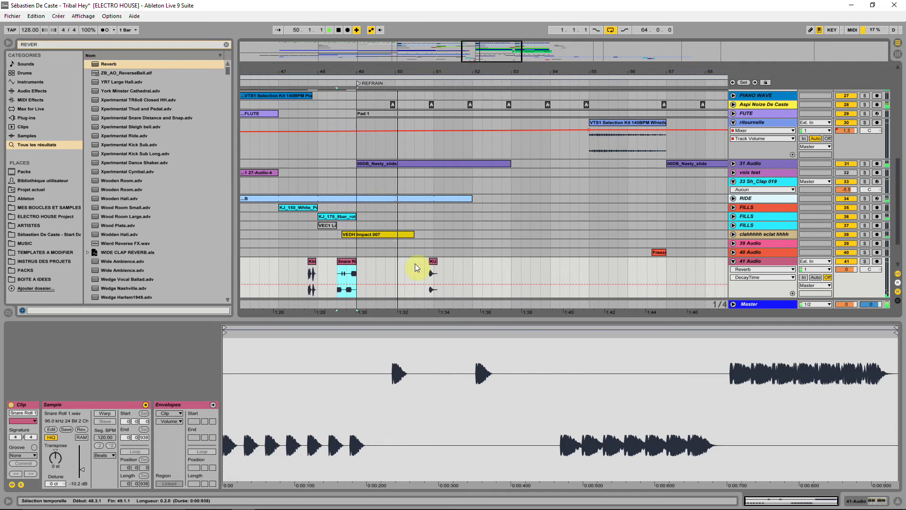
pyautogui.press('space')
pyautogui.moveTo(432, 261); pyautogui.dragTo(393, 265)
pyautogui.click(346, 276)
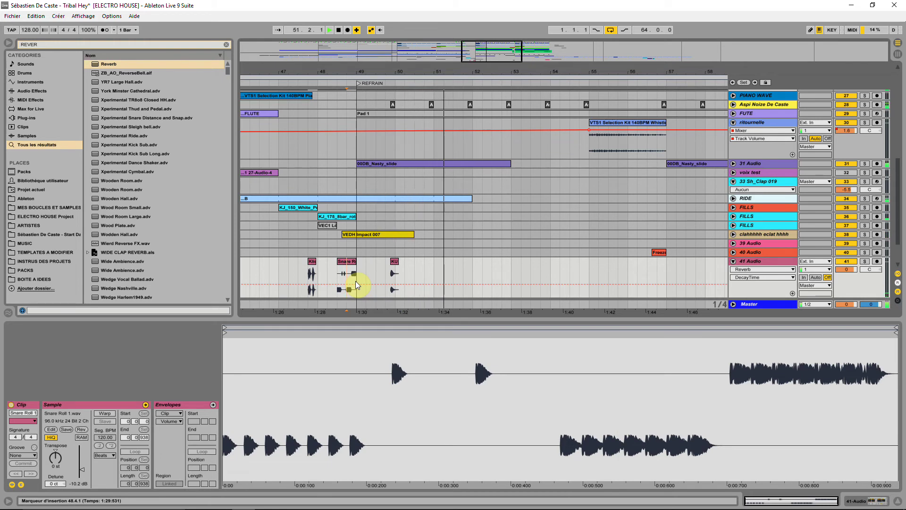
pyautogui.click(392, 262)
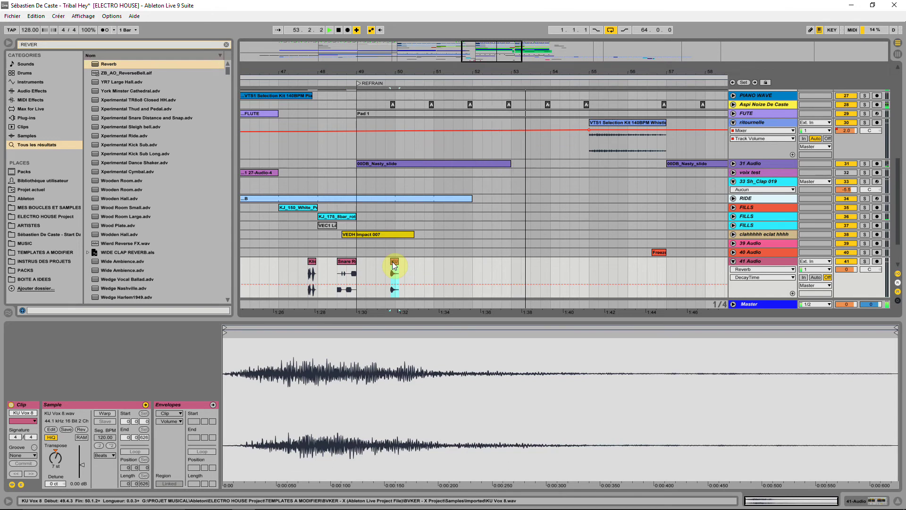
pyautogui.moveTo(392, 262); pyautogui.dragTo(589, 253)
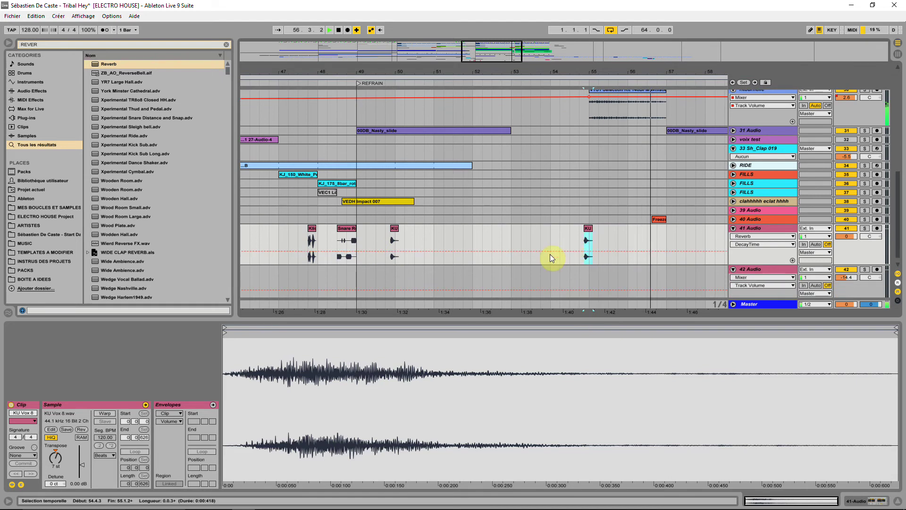
# Solo sub tracks 22 and 20 in turn around bar 56 and delete the Bassline clip at 56.3.1 on track 20
pyautogui.scroll(5, 541, 267)
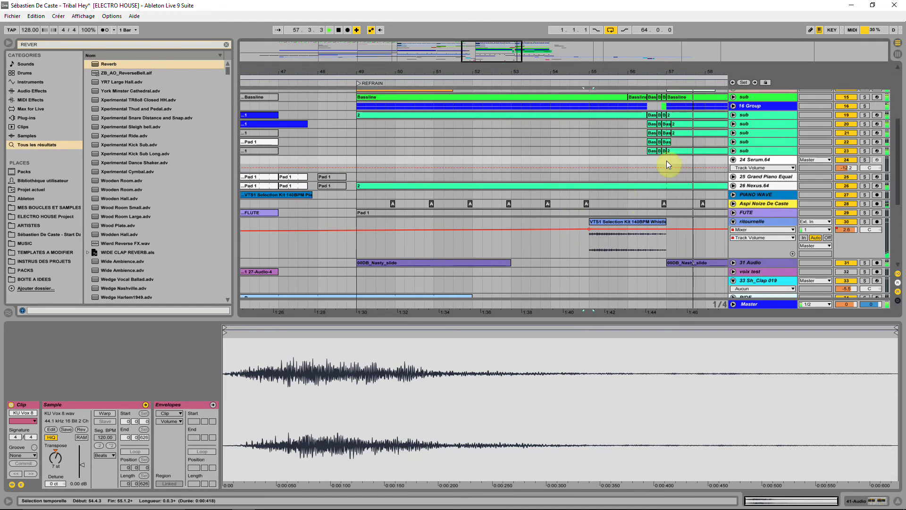
pyautogui.click(636, 144)
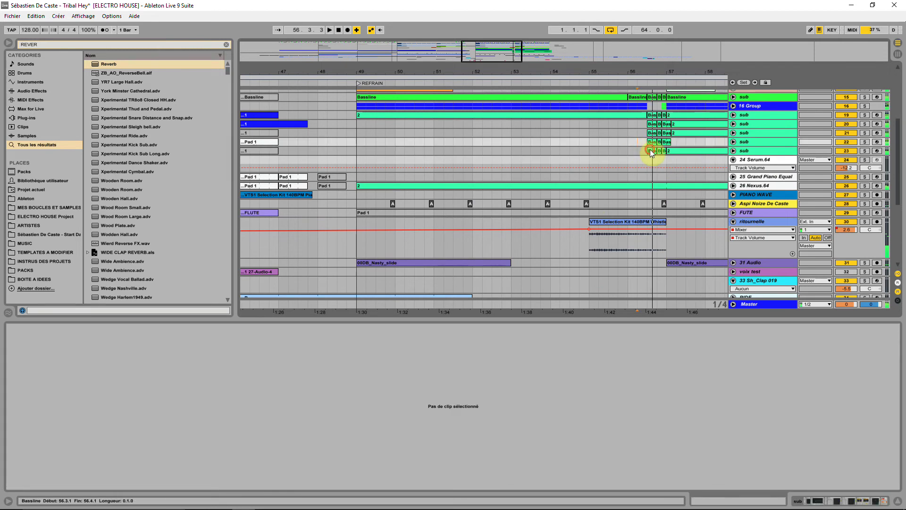
pyautogui.click(650, 150)
pyautogui.click(865, 142)
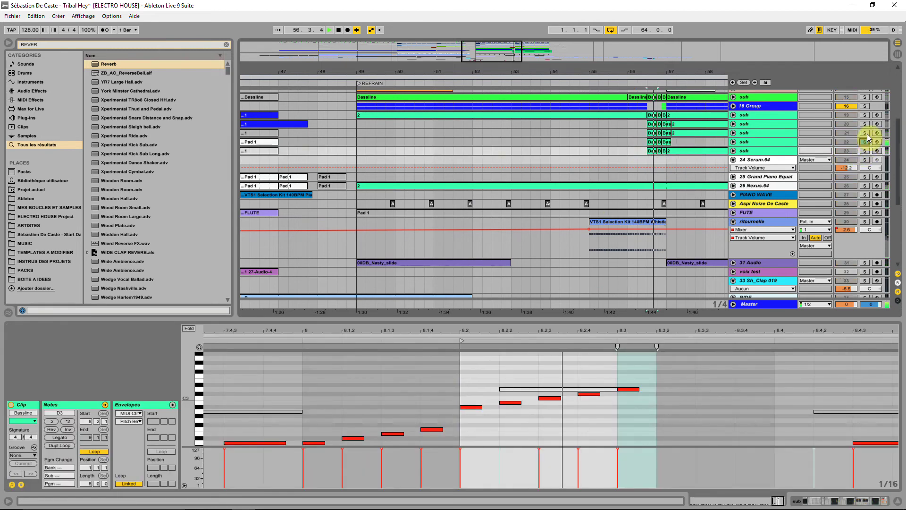
pyautogui.click(864, 124)
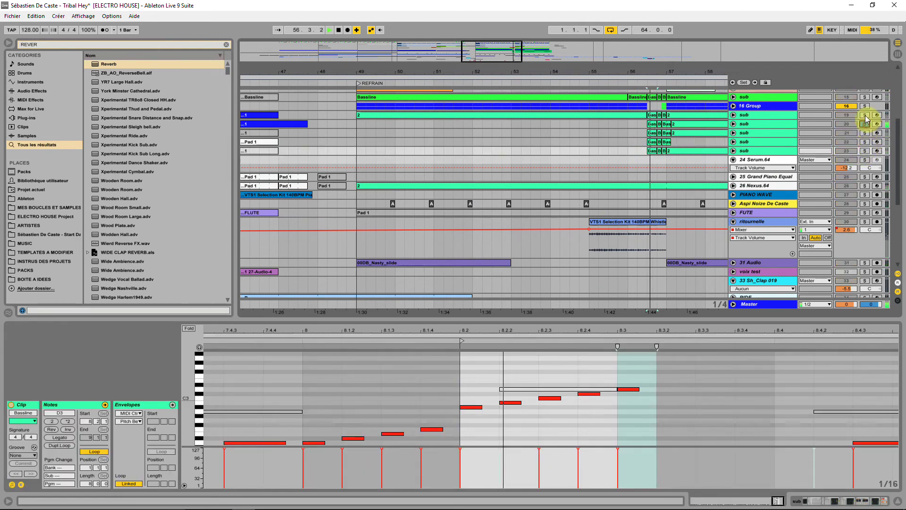
pyautogui.click(652, 125)
pyautogui.press('Delete')
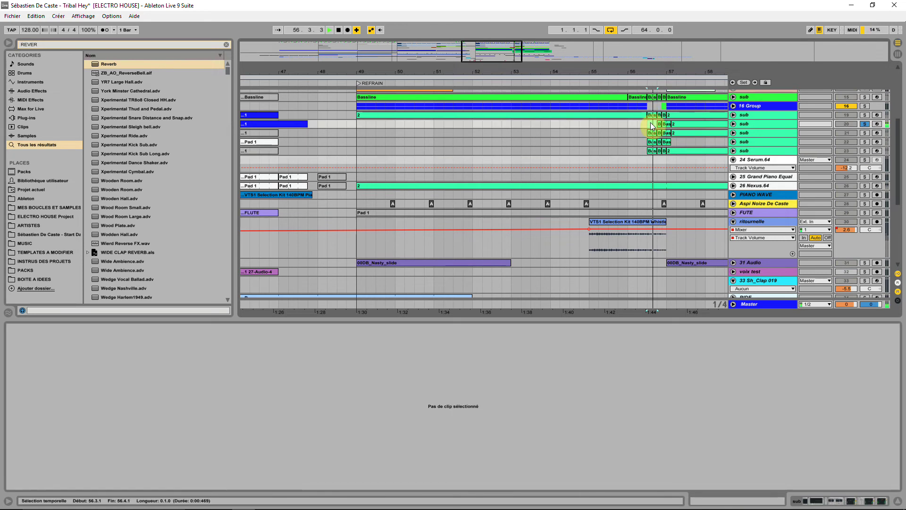
# Take sub track 20 out of solo and listen to the bassline break from 56.1.1
pyautogui.click(865, 124)
pyautogui.click(629, 125)
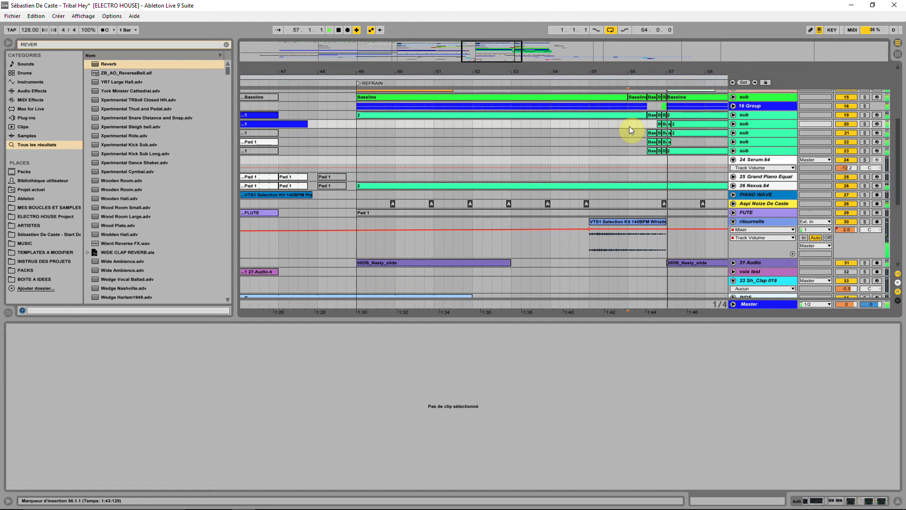
# Copy the KU Vox 8 clip to 57.4.3 and 62.4.3 on track 41 Audio
pyautogui.scroll(-3, 559, 210)
pyautogui.moveTo(573, 71); pyautogui.dragTo(527, 49)
pyautogui.scroll(-5, 536, 237)
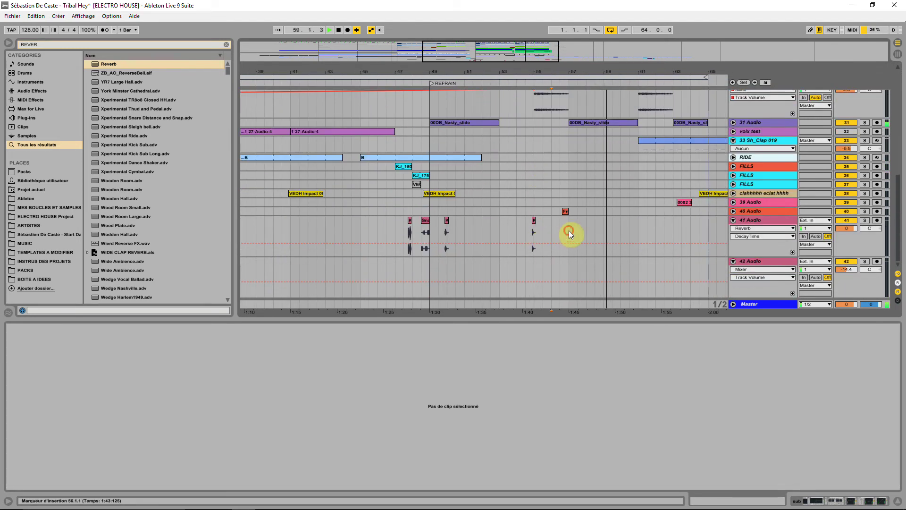
pyautogui.moveTo(568, 231); pyautogui.dragTo(425, 239)
pyautogui.hotkey('ctrl', 'd')
pyautogui.click(425, 220)
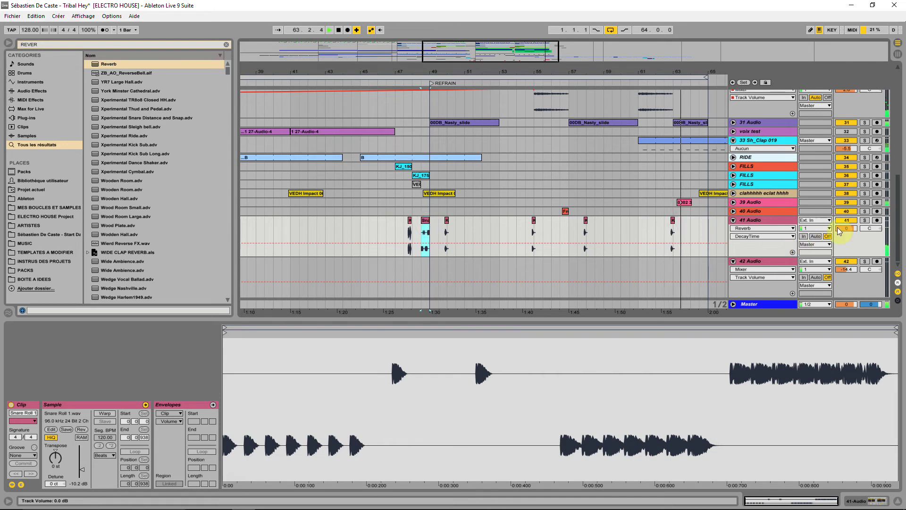
# Shorten the 0002 34-Audio clip starting at 63.2.4 on track 39 Audio to a length of 0.2.0, and listen from 63.1.1
pyautogui.click(687, 203)
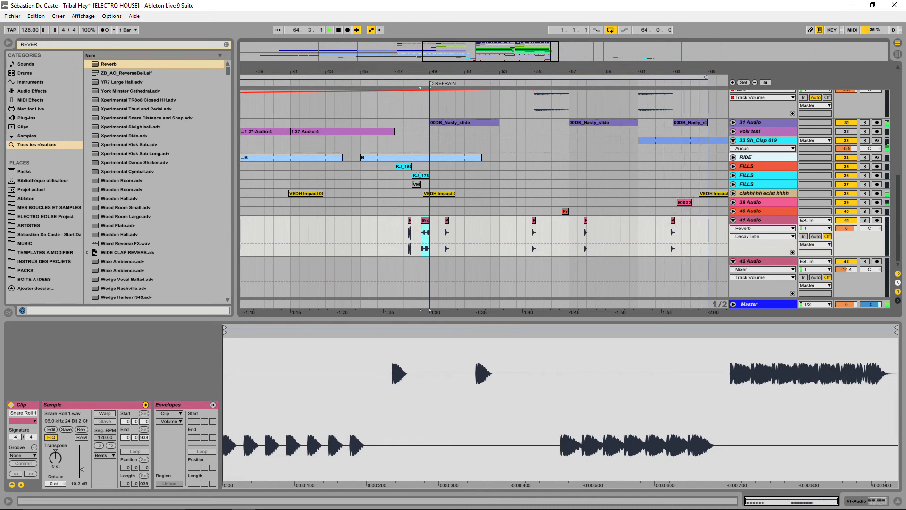
pyautogui.moveTo(685, 71); pyautogui.dragTo(677, 117)
pyautogui.click(629, 203)
pyautogui.press('space')
pyautogui.press('space')
pyautogui.moveTo(705, 69); pyautogui.dragTo(446, 67)
pyautogui.moveTo(409, 203)
pyautogui.mouseDown()
pyautogui.moveTo(424, 200)
pyautogui.moveTo(417, 209)
pyautogui.mouseUp()
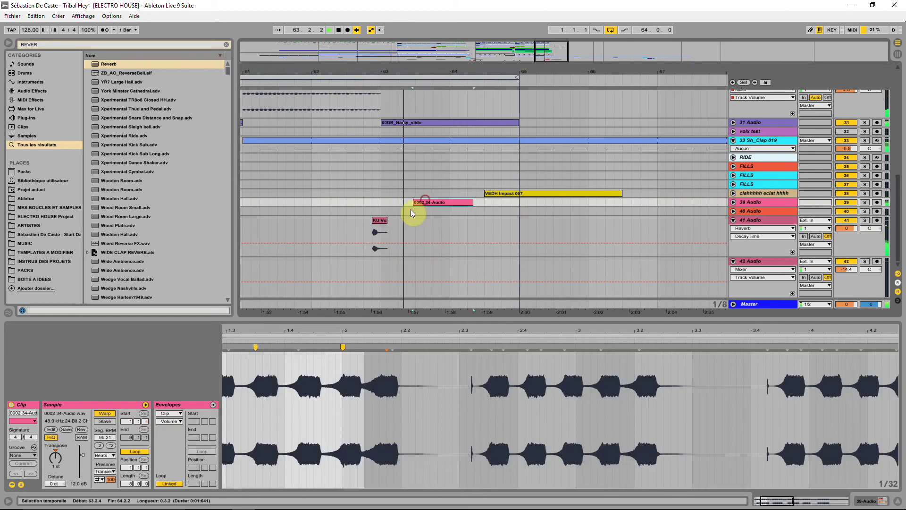
pyautogui.moveTo(472, 202); pyautogui.dragTo(447, 202)
pyautogui.click(383, 200)
pyautogui.press('space')
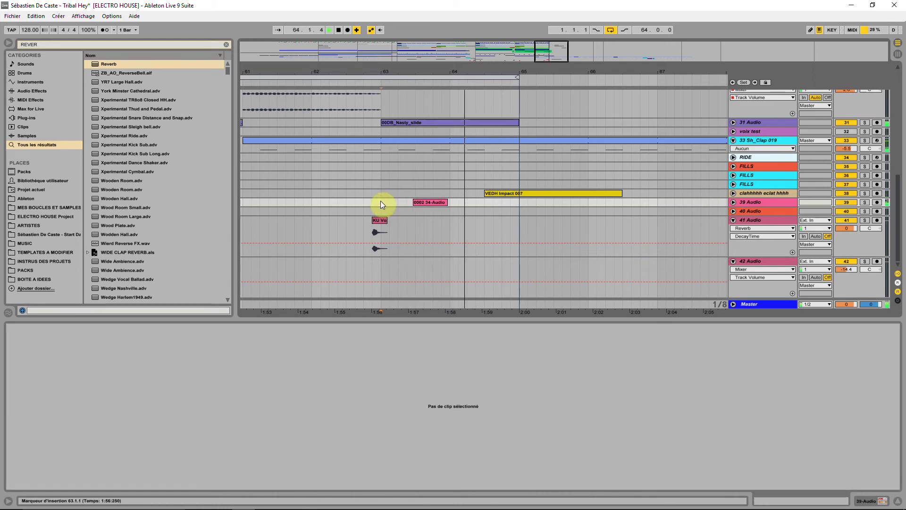
# Copy the shortened 0002 34-Audio clip to 55.2.4 on track 39 Audio and listen to it in context
pyautogui.moveTo(479, 61); pyautogui.dragTo(519, 43)
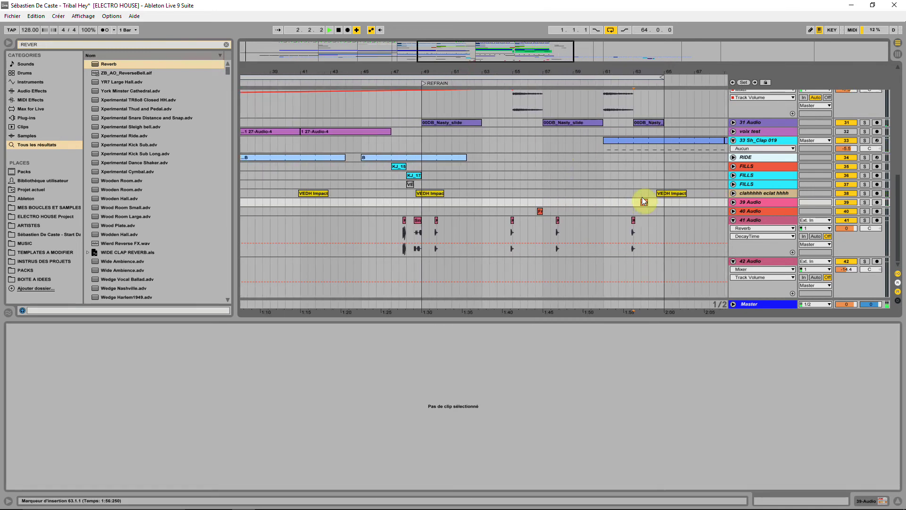
pyautogui.moveTo(645, 202); pyautogui.dragTo(526, 208)
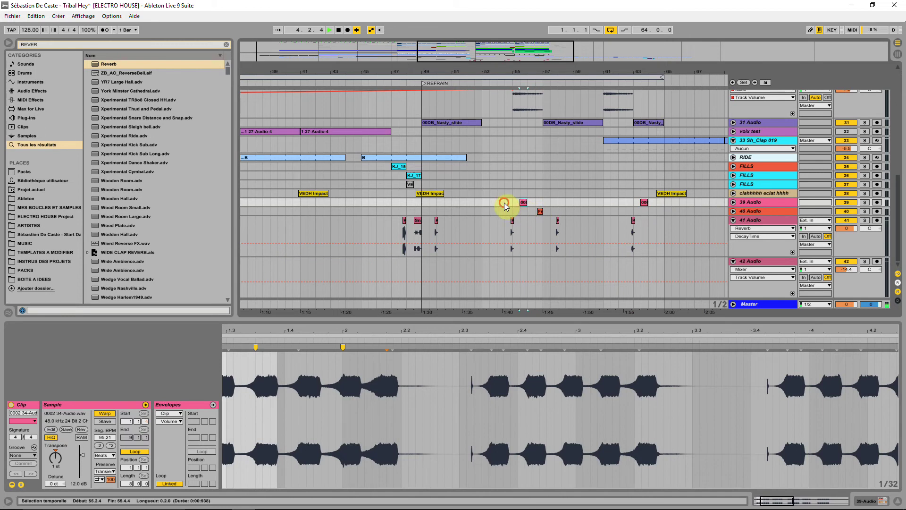
pyautogui.click(504, 203)
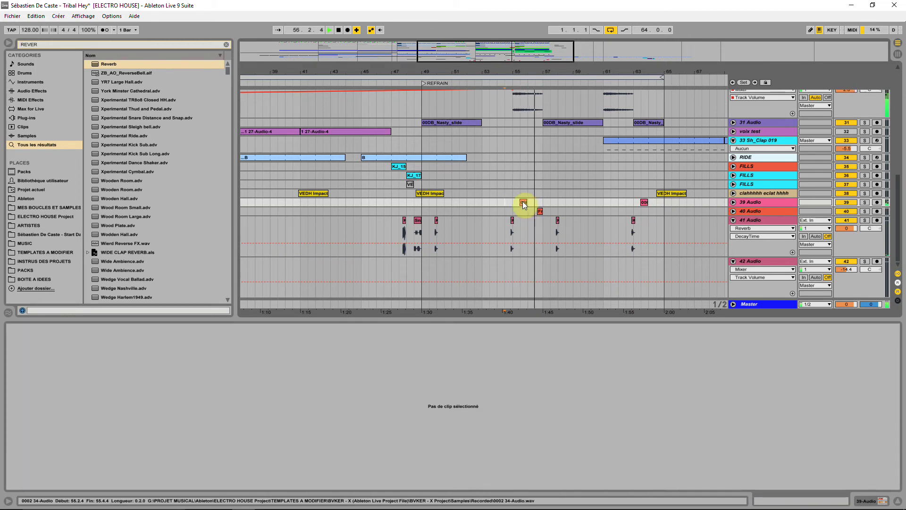
# Clear the browser search and raise the low cut of track 39's Spreader De Caste rack to 360 Hz while listening
pyautogui.click(763, 201)
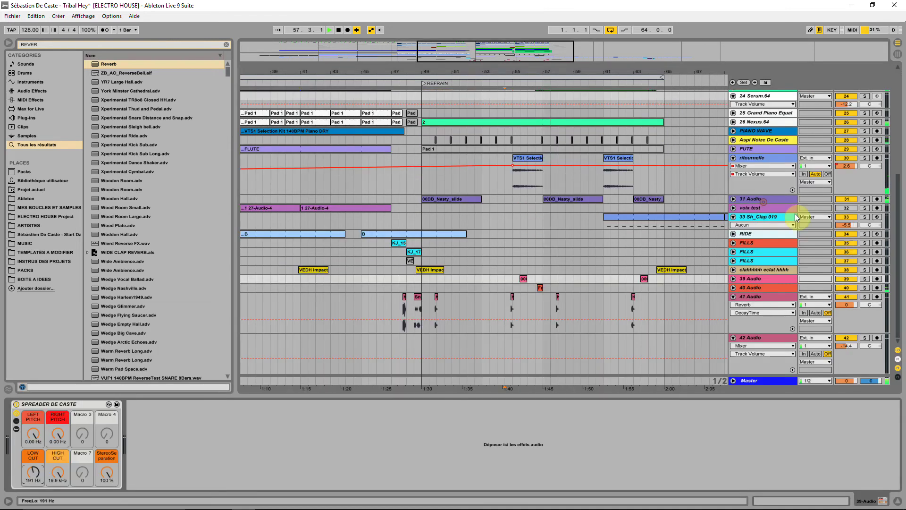
pyautogui.click(226, 45)
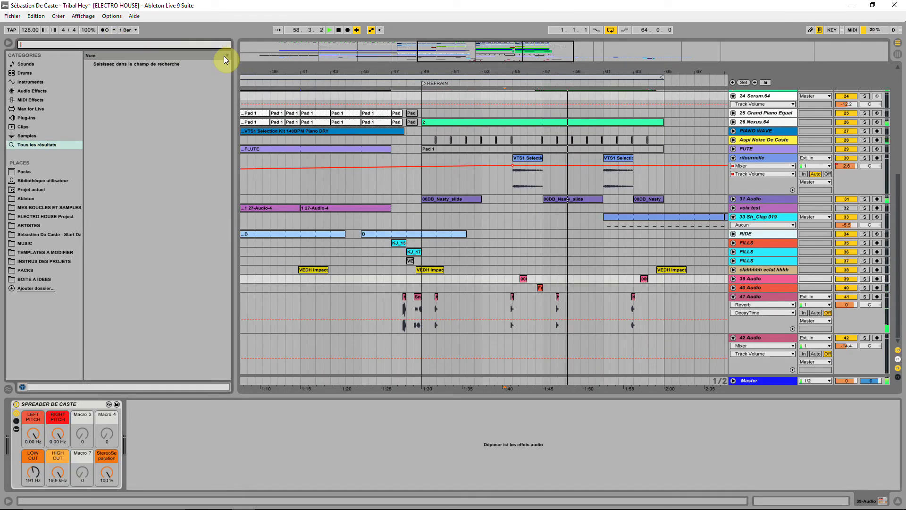
pyautogui.moveTo(2, 506)
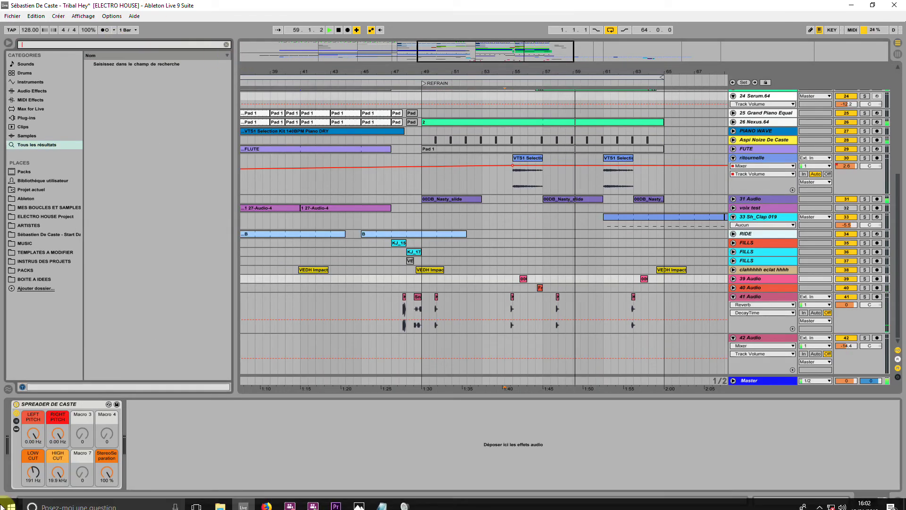
pyautogui.click(522, 279)
pyautogui.moveTo(31, 479); pyautogui.dragTo(30, 470)
pyautogui.press('space')
pyautogui.press('space')
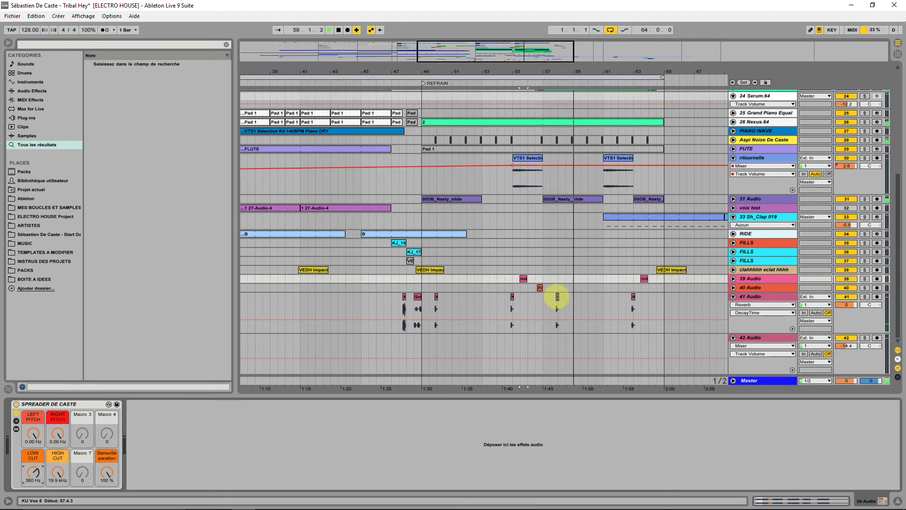
# Move the KU Vox 8 clip at 57.4.3 on track 41 Audio to 58.4.3 and stop playback
pyautogui.click(567, 299)
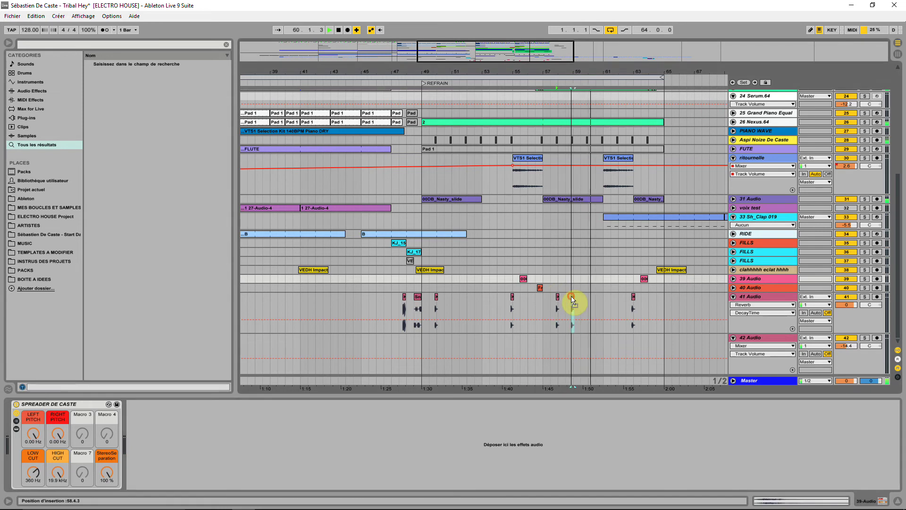
pyautogui.moveTo(571, 301); pyautogui.dragTo(574, 301)
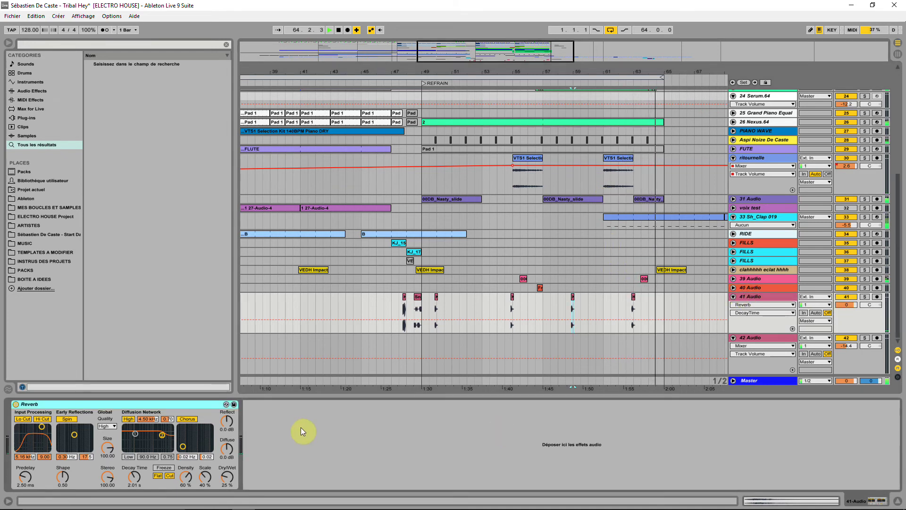
pyautogui.click(174, 45)
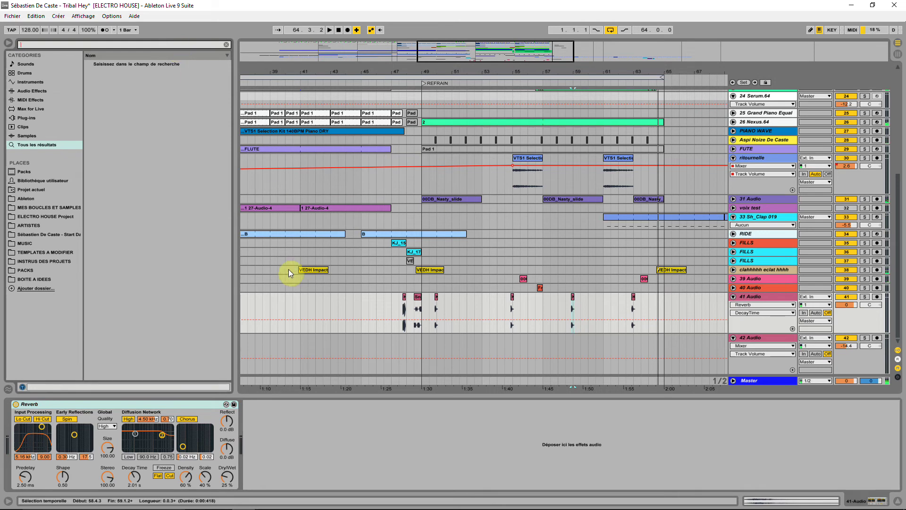
pyautogui.press('space')
# Raise the clip gain of the KU Vox 8 clip at 49.4.3 to 6.25 dB while listening
pyautogui.click(436, 297)
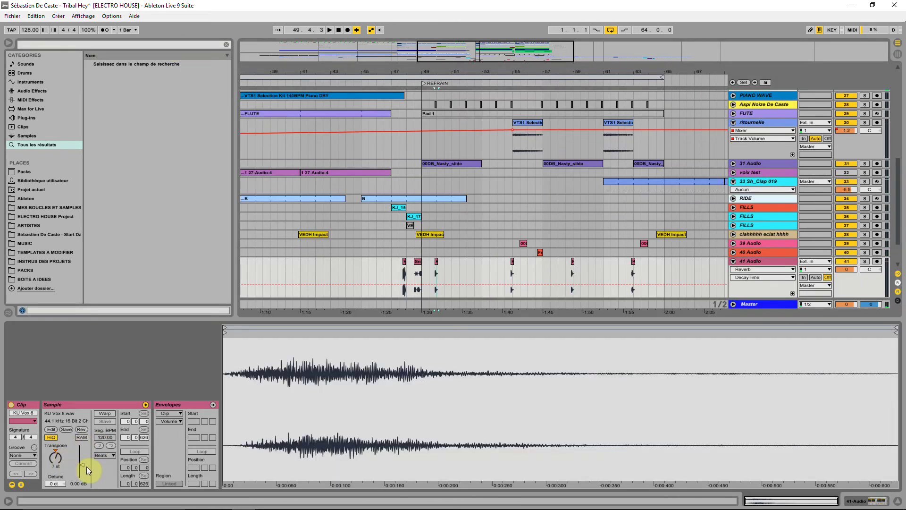
pyautogui.moveTo(82, 464); pyautogui.dragTo(82, 459)
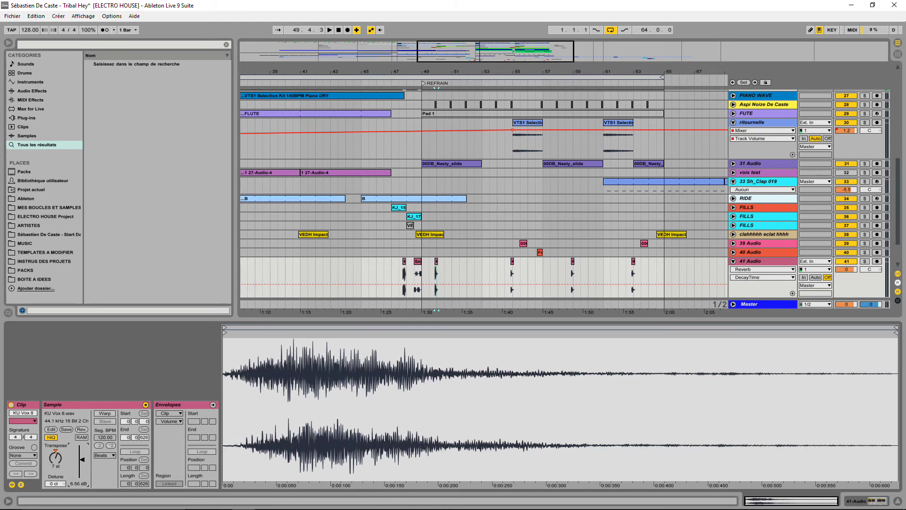
pyautogui.press('space')
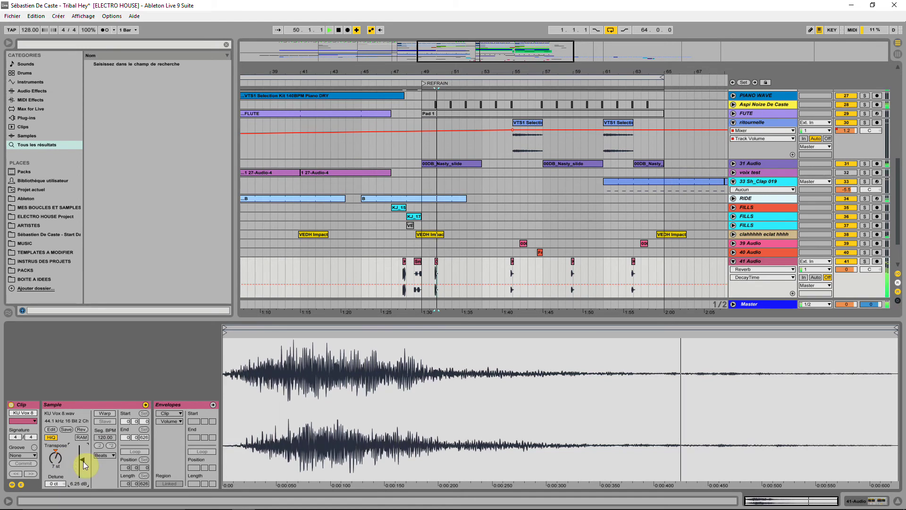
# Replace the KU Vox 8 clips at 54.4.3, 58.4.3 and 62.4.3 with copies of the louder one, and listen from 48.3.1
pyautogui.click(436, 261)
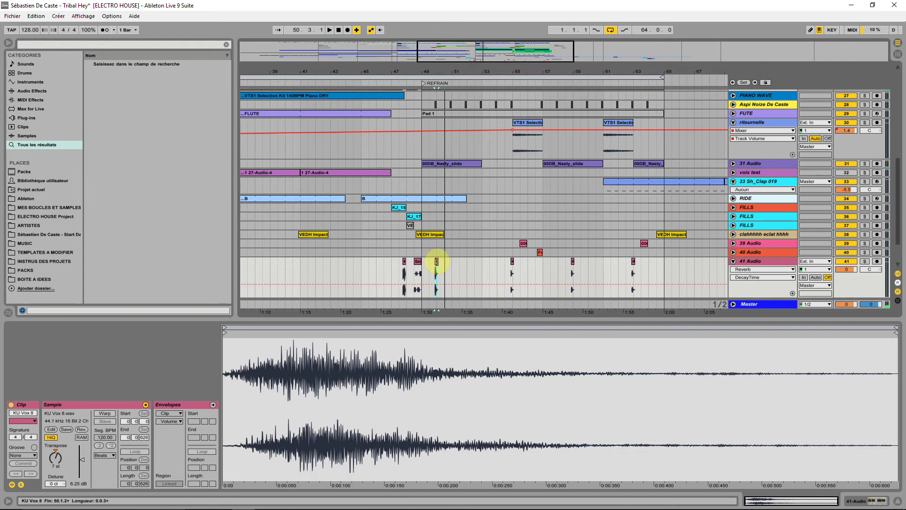
pyautogui.click(511, 262)
pyautogui.click(572, 261)
pyautogui.moveTo(573, 262); pyautogui.dragTo(633, 265)
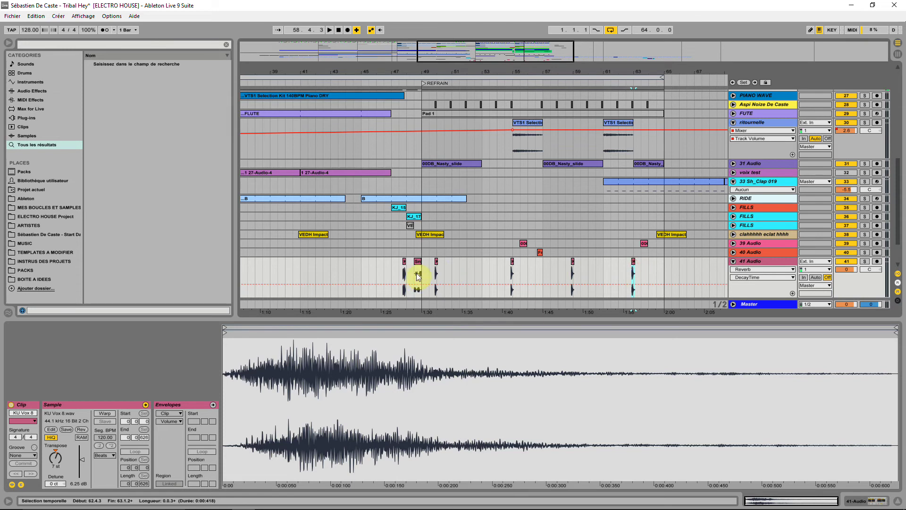
pyautogui.click(419, 277)
pyautogui.press('space')
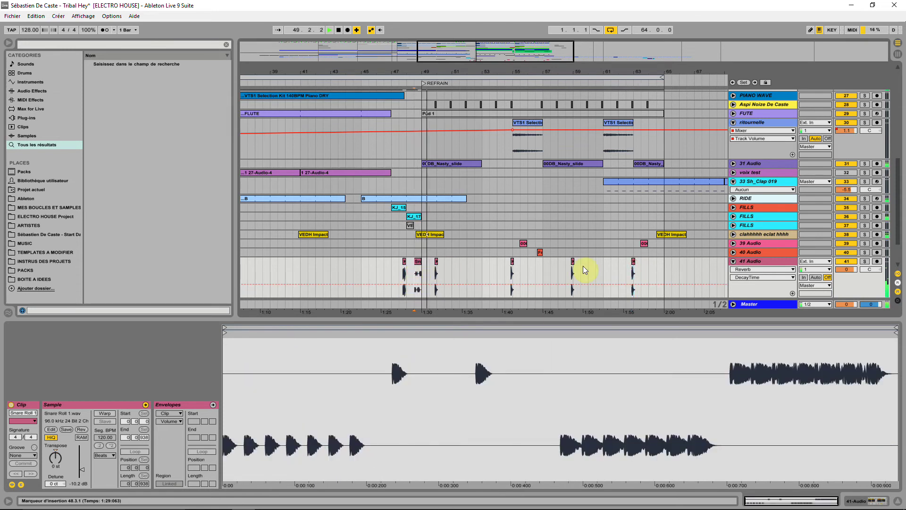
# Set track 41's Reverb to 2.52 s decay time, 31 % dry/wet and an 11.5 kHz input filter frequency
pyautogui.scroll(-3, 443, 257)
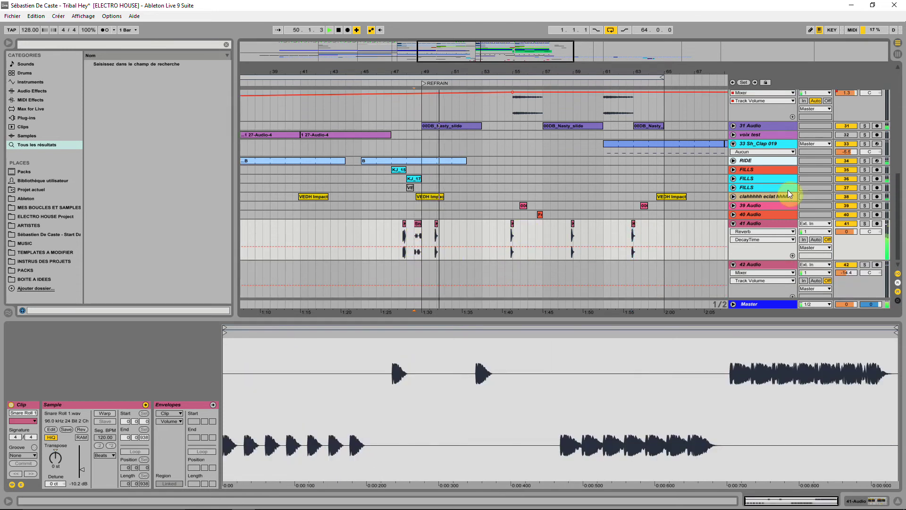
pyautogui.click(765, 225)
pyautogui.moveTo(134, 476); pyautogui.dragTo(134, 472)
pyautogui.moveTo(227, 478); pyautogui.dragTo(227, 473)
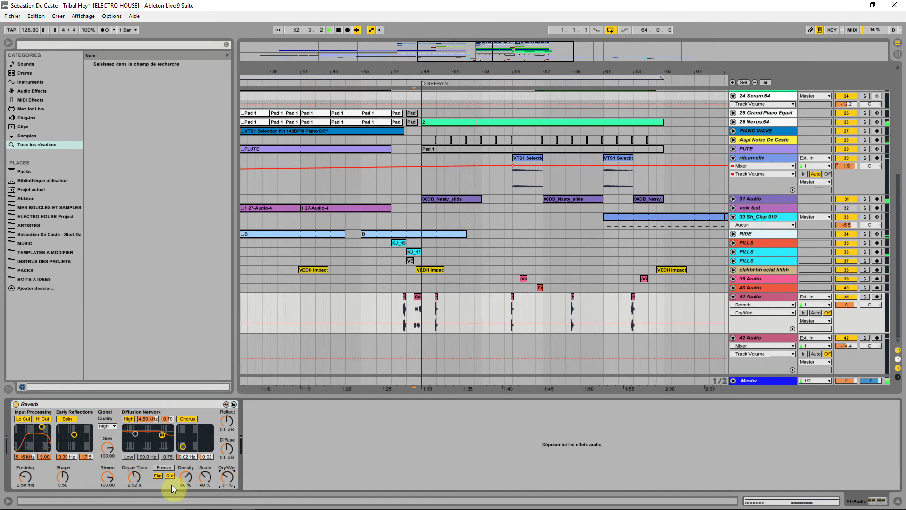
pyautogui.moveTo(42, 427); pyautogui.dragTo(46, 427)
pyautogui.click(415, 299)
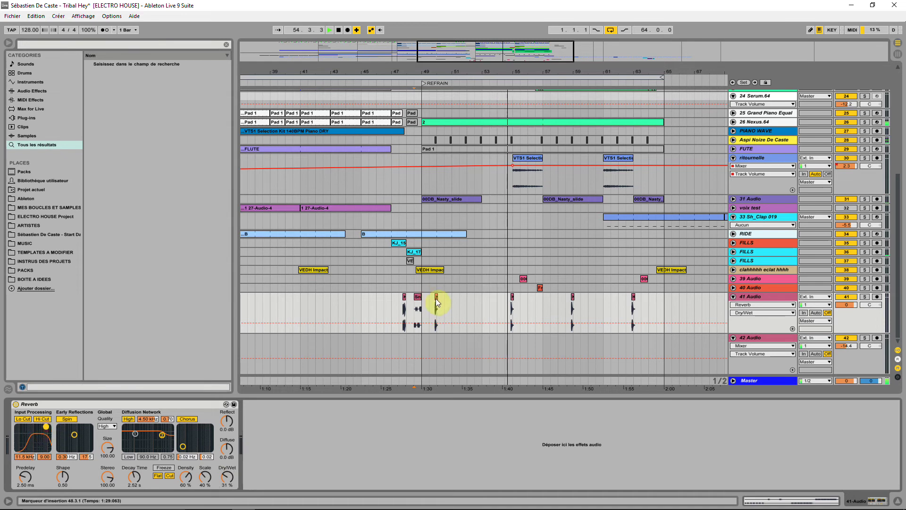
# Add an EQ Eight before the Reverb on track 41 Audio, set its first low-cut band to 334 Hz, and listen from 48.3.1
pyautogui.click(113, 47)
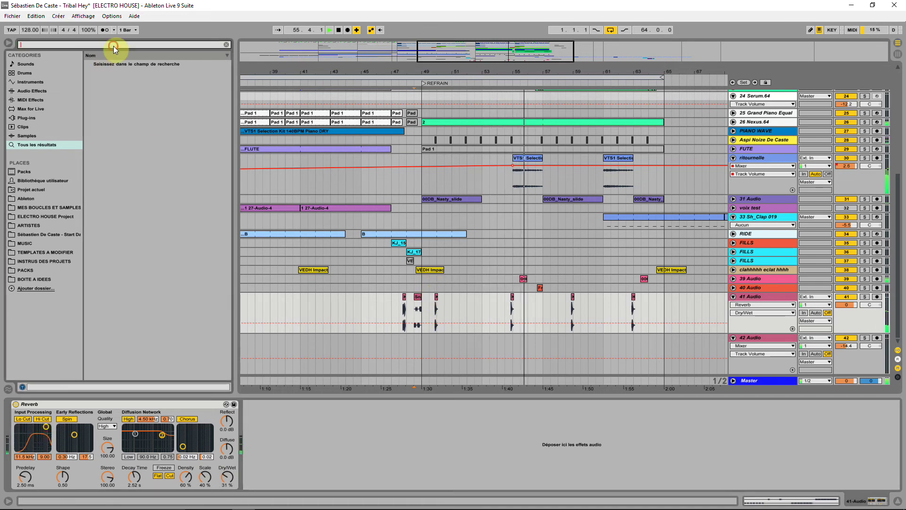
pyautogui.write('EQ')
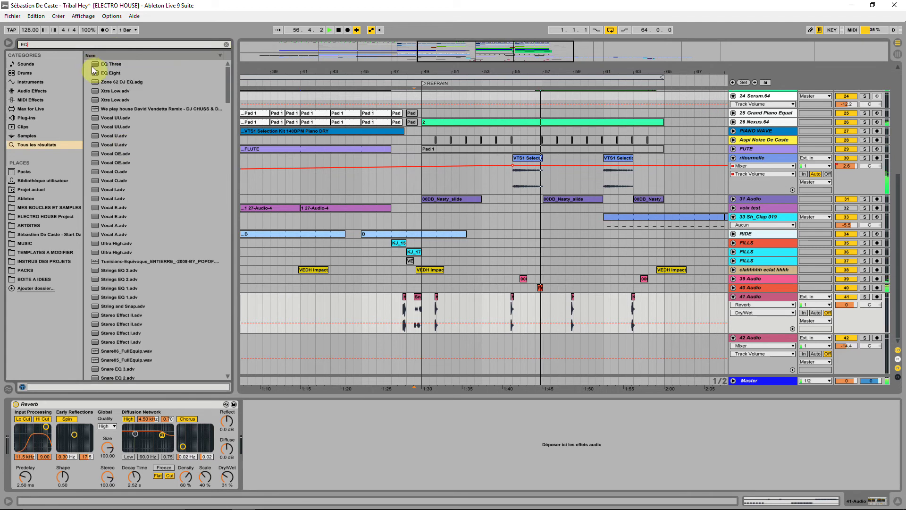
pyautogui.moveTo(94, 72); pyautogui.dragTo(311, 424)
pyautogui.moveTo(24, 422)
pyautogui.mouseDown()
pyautogui.moveTo(33, 444)
pyautogui.moveTo(23, 406)
pyautogui.mouseUp()
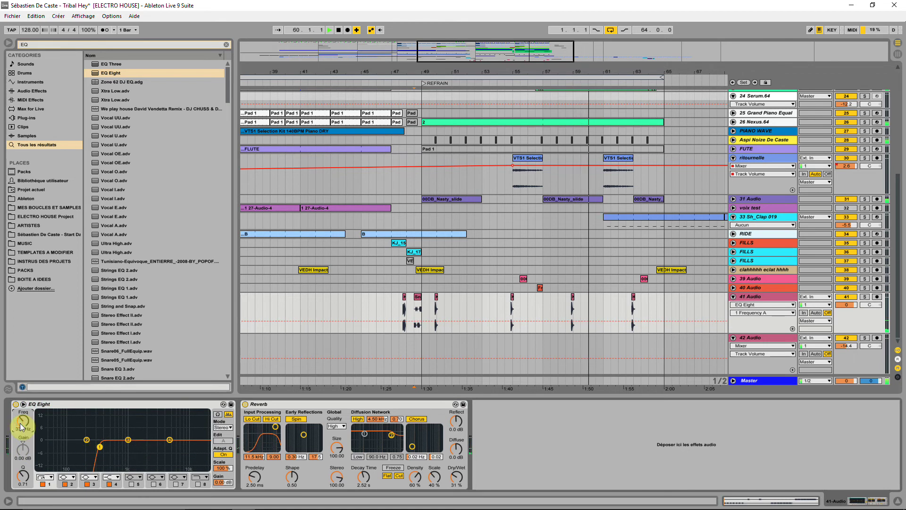
pyautogui.press('space')
pyautogui.press('space')
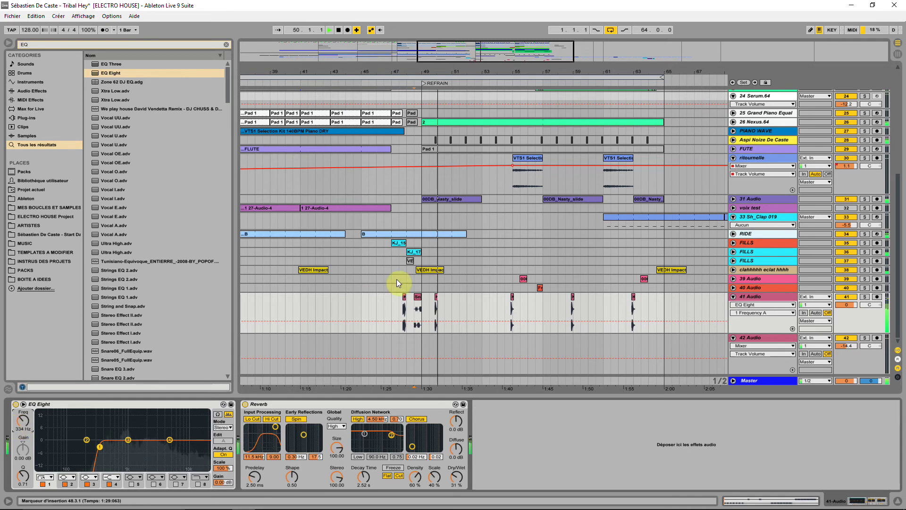
# Copy the 0002 34-Audio clip at 55.2.4 over the Snare Roll 1 clip at 48.3.1 on track 41 Audio, and listen from 46.3.1
pyautogui.click(523, 279)
pyautogui.moveTo(523, 279); pyautogui.dragTo(409, 281)
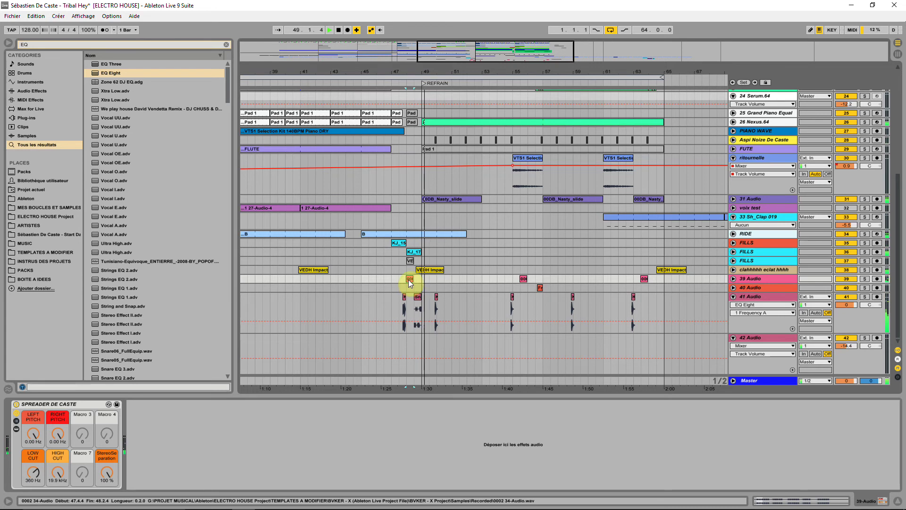
pyautogui.moveTo(408, 279); pyautogui.dragTo(393, 280)
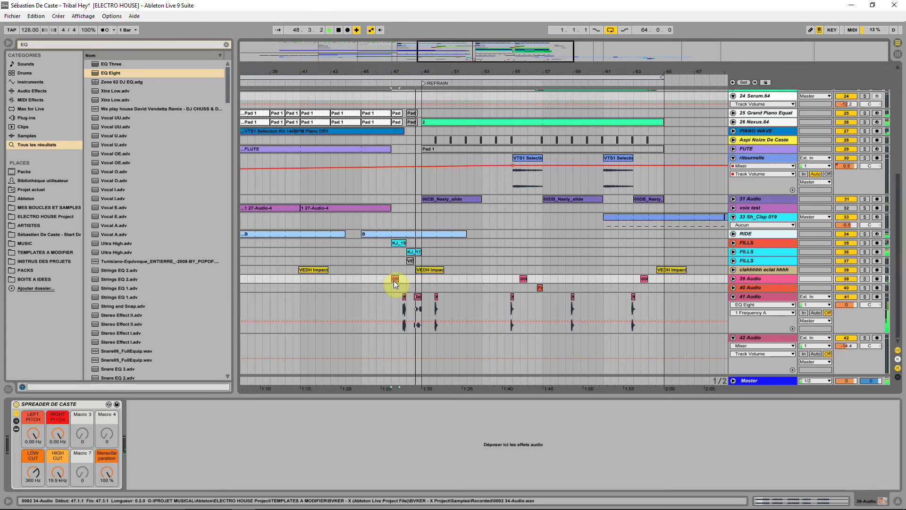
pyautogui.moveTo(394, 281); pyautogui.dragTo(413, 306)
pyautogui.press('space')
pyautogui.click(385, 278)
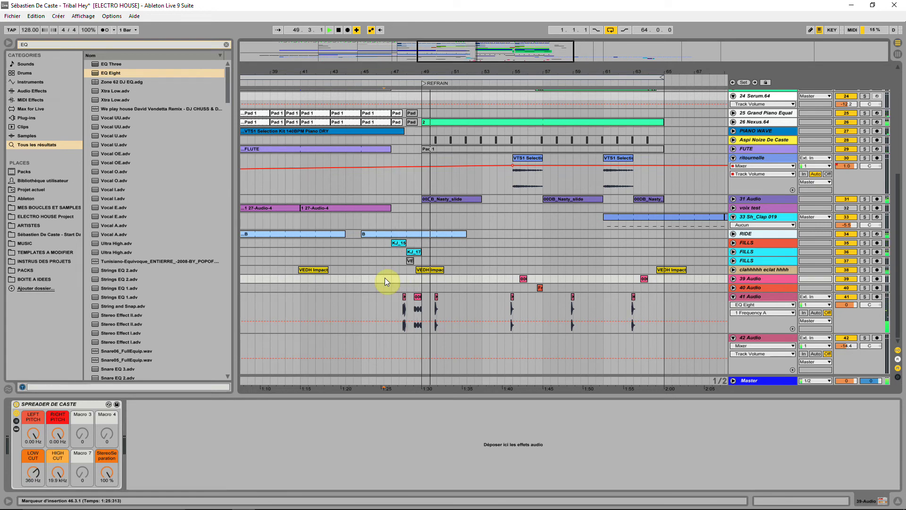
# Move the KU Vox 8 clip at 49.4.3 to 50.4.3 and select track 41 Audio while listening
pyautogui.click(436, 298)
pyautogui.moveTo(437, 299); pyautogui.dragTo(452, 302)
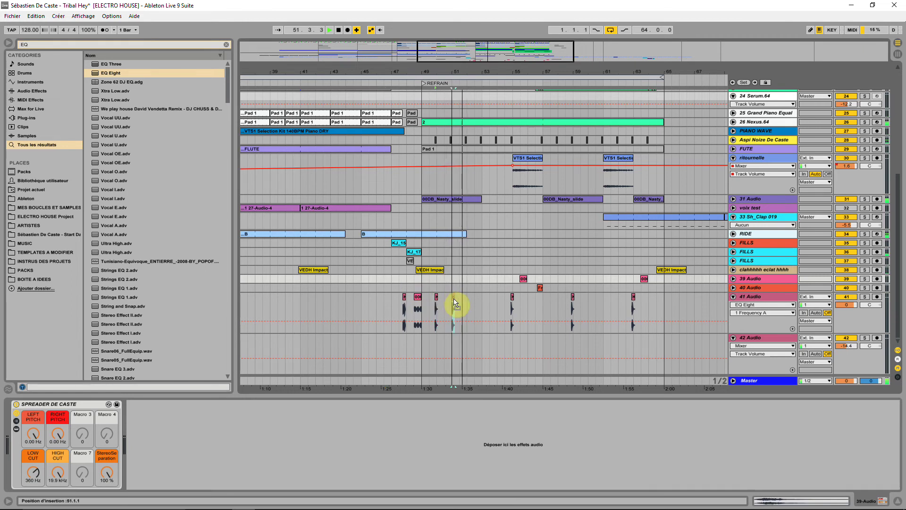
pyautogui.click(512, 297)
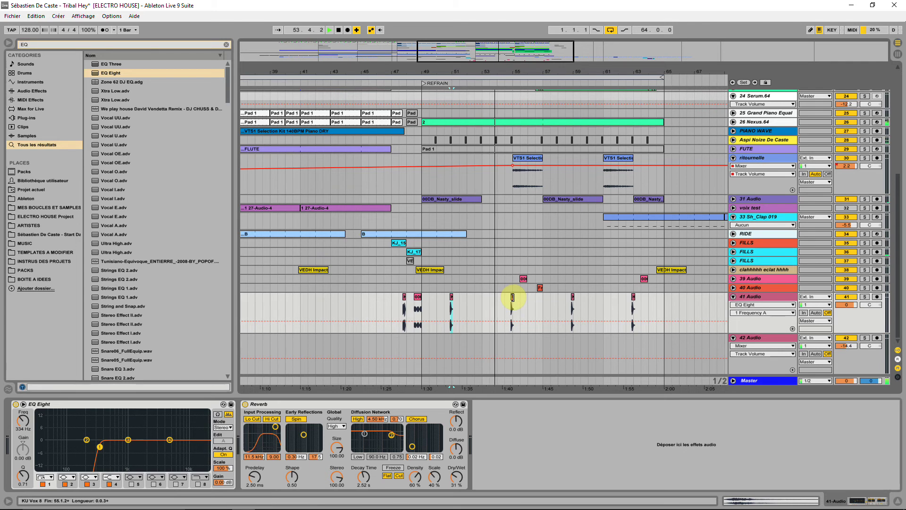
pyautogui.click(515, 318)
pyautogui.click(752, 298)
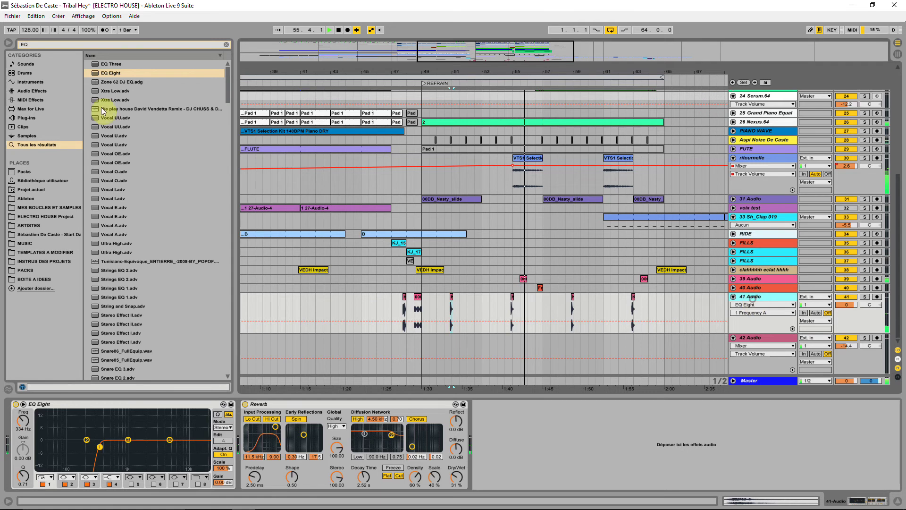
# Delete the clip at 55.2.4 on track 39 Audio and stop playback
pyautogui.click(523, 278)
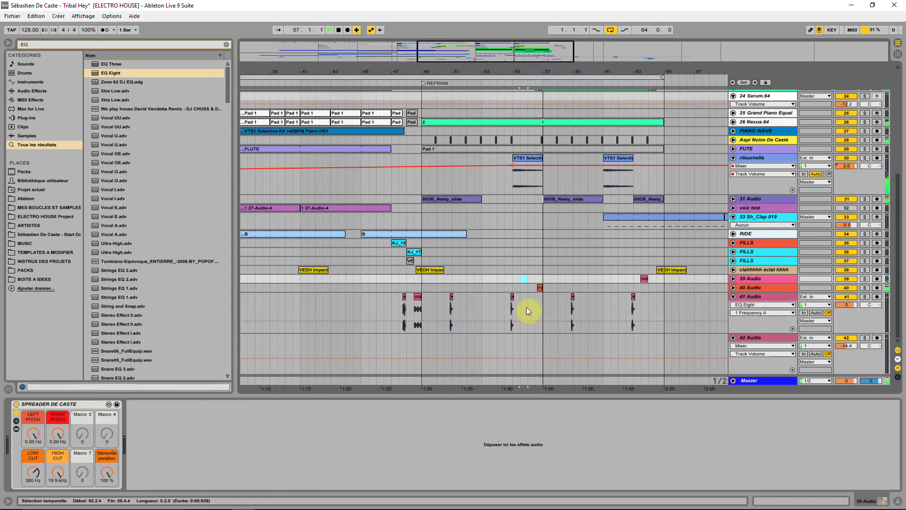
pyautogui.click(226, 45)
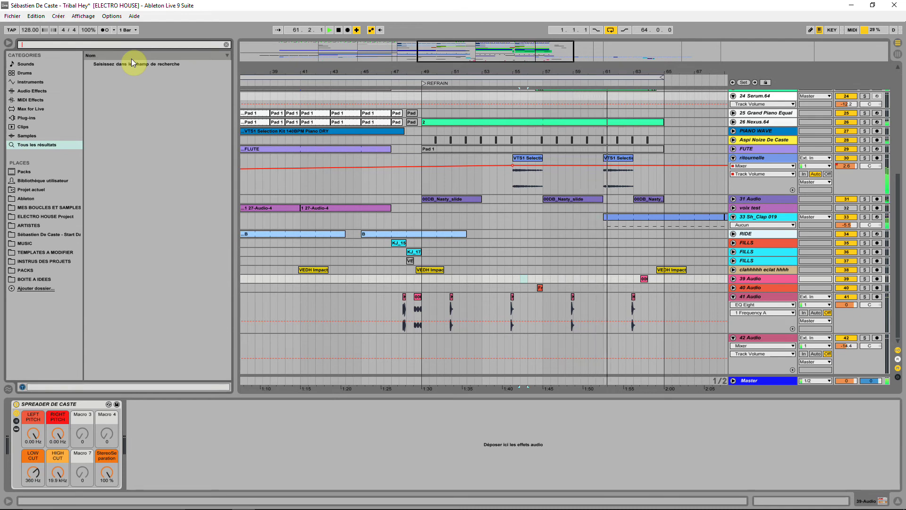
pyautogui.click(339, 30)
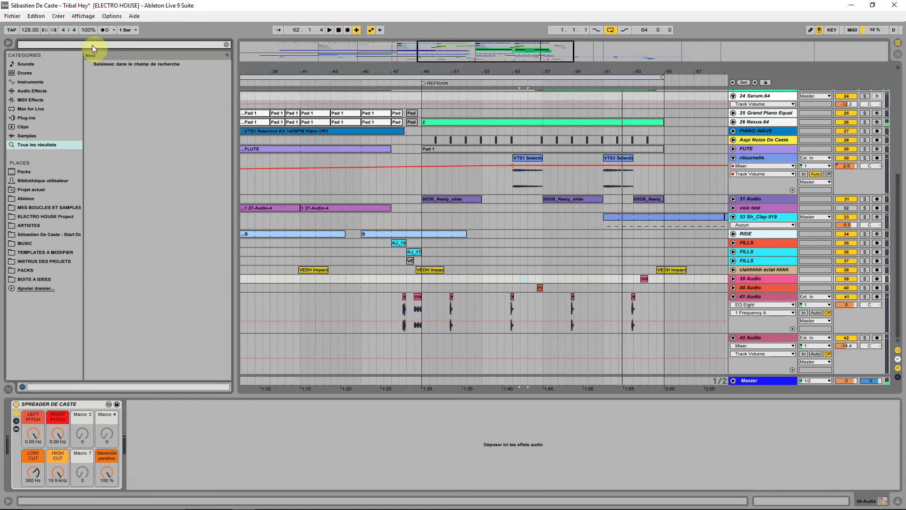
# Find Simple Delay in the browser and add it to track 41 Audio between the EQ Eight and the Reverb
pyautogui.write('SIMPL')
pyautogui.click(36, 146)
pyautogui.moveTo(94, 72); pyautogui.dragTo(426, 270)
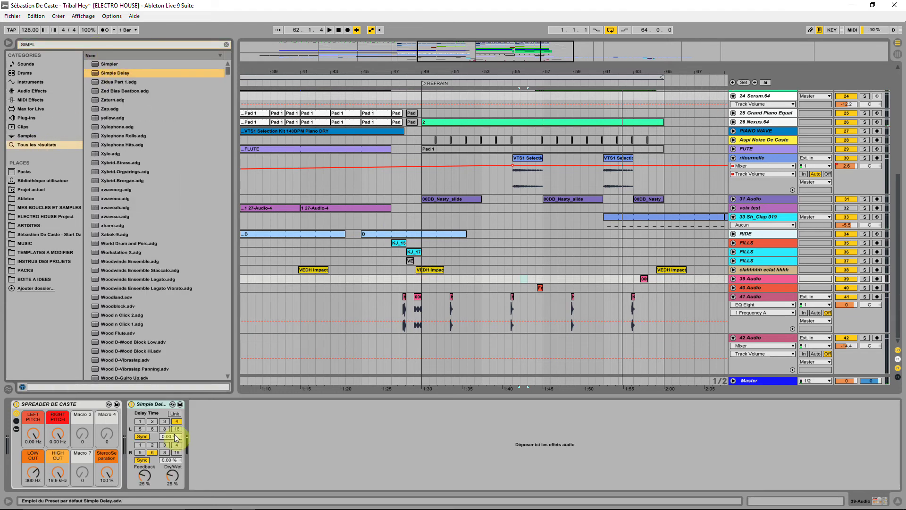
pyautogui.click(483, 313)
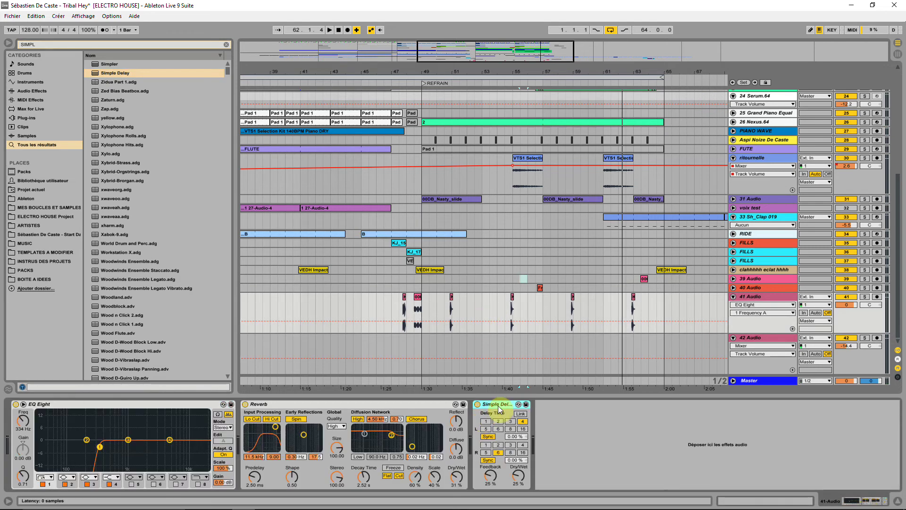
pyautogui.moveTo(262, 438); pyautogui.dragTo(247, 443)
# Switch off bands 2, 3 and 4 of track 41's EQ Eight, and listen from just before the clip at 50.4.3
pyautogui.press('space')
pyautogui.click(87, 483)
pyautogui.click(64, 484)
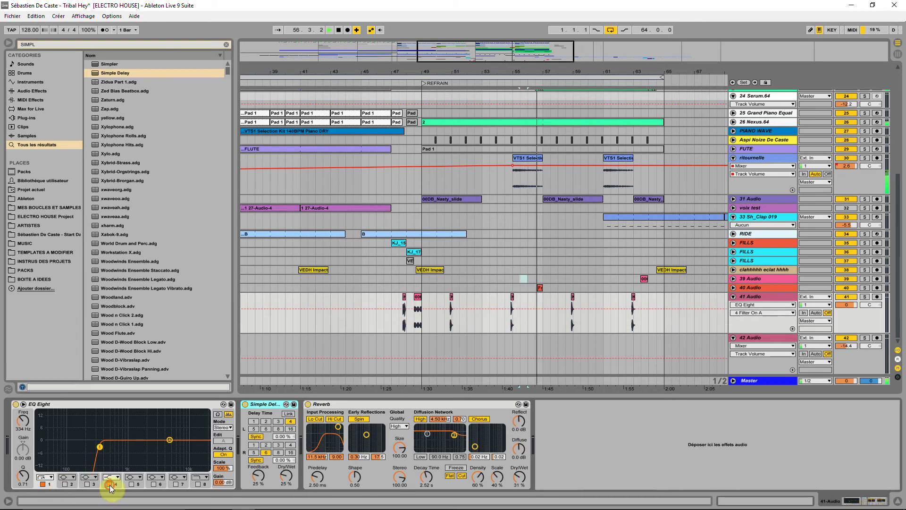
pyautogui.click(456, 297)
pyautogui.click(445, 302)
pyautogui.press('space')
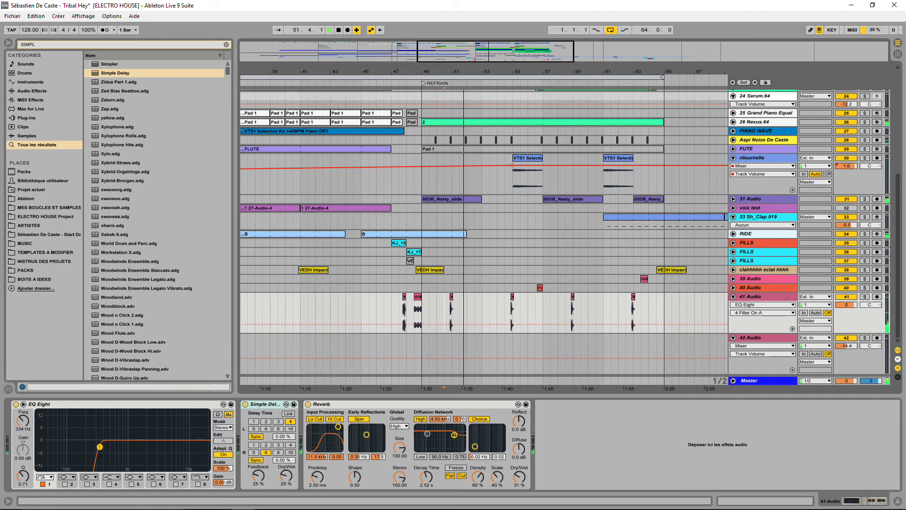
# Set the low-cut band of track 41's EQ Eight to 432 Hz with Q 0.61, and solo the track to listen
pyautogui.moveTo(98, 446); pyautogui.dragTo(106, 448)
pyautogui.press('space')
pyautogui.press('space')
pyautogui.click(866, 297)
pyautogui.press('space')
pyautogui.press('space')
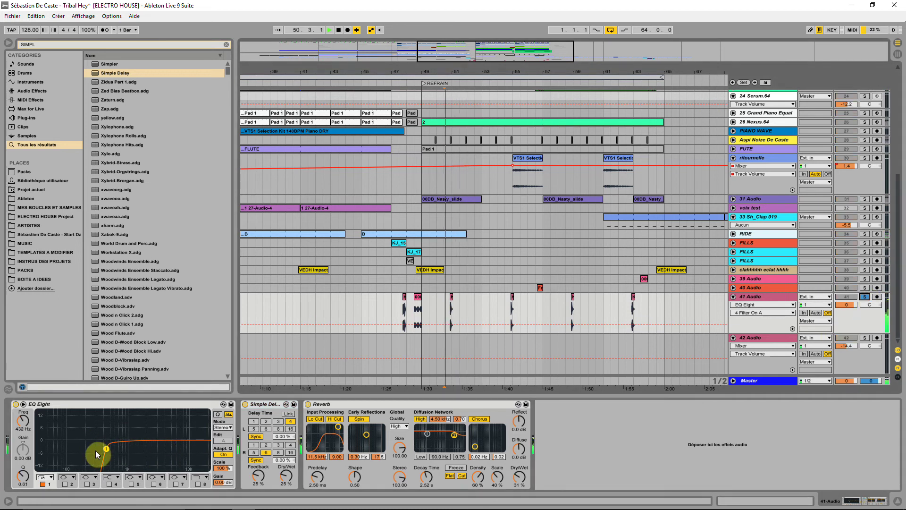
# Set the low-cut band of track 41's EQ Eight to 519 Hz with Q 0.58, and listen to the clip at 50.4.3
pyautogui.moveTo(107, 448); pyautogui.dragTo(111, 449)
pyautogui.press('space')
pyautogui.press('space')
pyautogui.press('space')
pyautogui.moveTo(453, 298); pyautogui.dragTo(449, 296)
pyautogui.press('space')
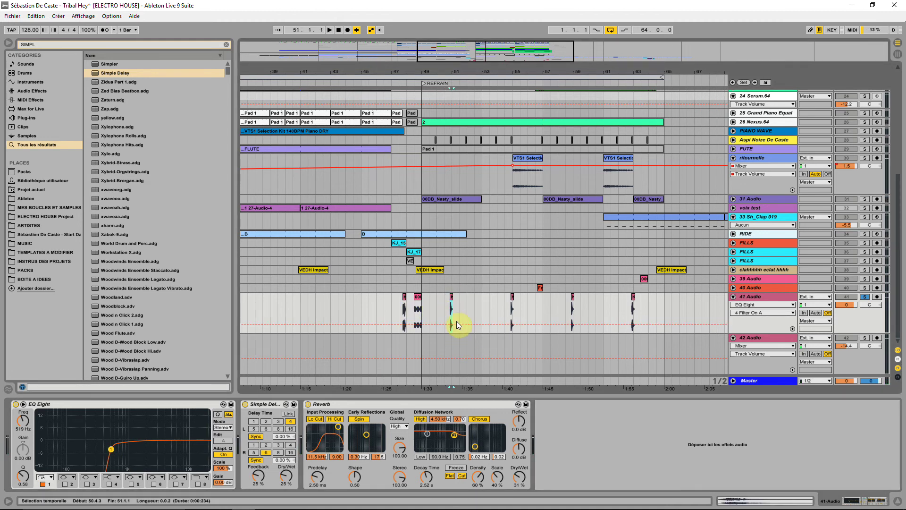
# Set the EQ Eight's low-cut band to 354 Hz with Q 0.45, turn off its spectrum analyzer and unsolo track 41
pyautogui.moveTo(111, 449); pyautogui.dragTo(101, 451)
pyautogui.click(228, 416)
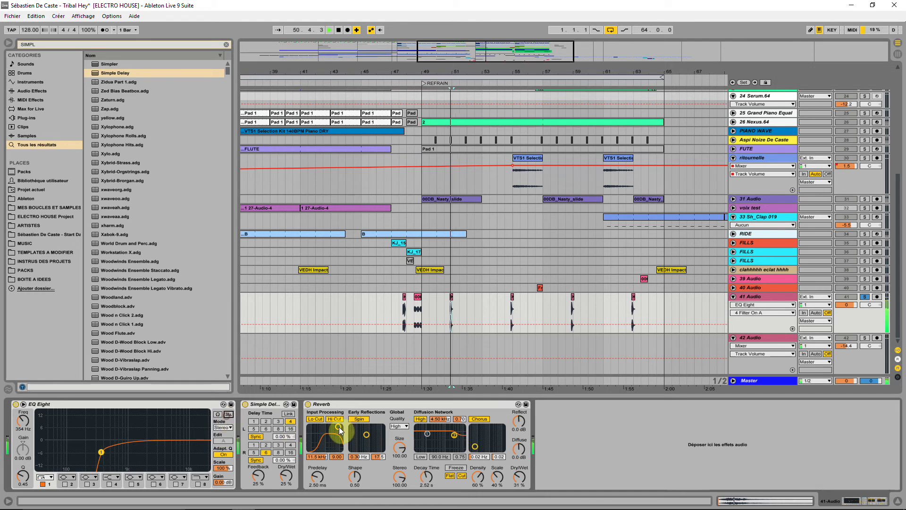
pyautogui.click(865, 297)
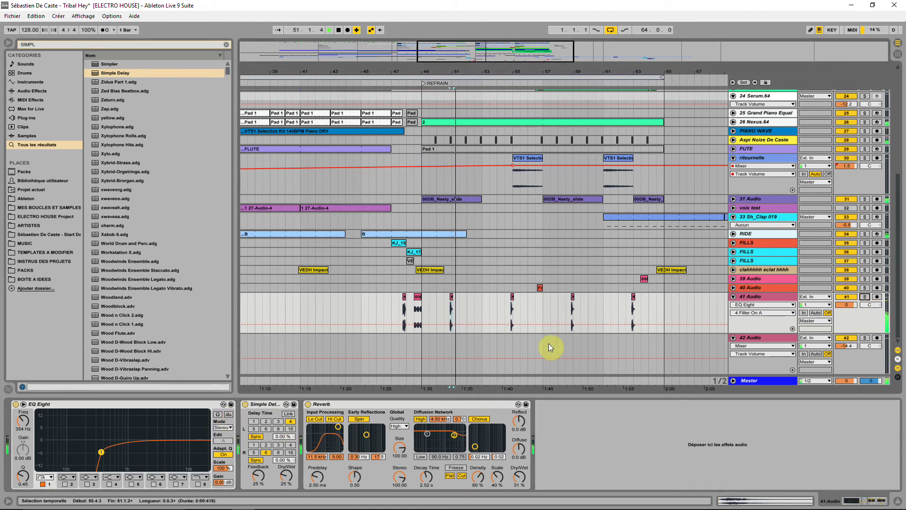
# Add a Compressor after the Reverb on track 41 Audio and set its threshold to -7.21 dB
pyautogui.click(225, 45)
pyautogui.write('COMP')
pyautogui.moveTo(98, 73); pyautogui.dragTo(582, 404)
pyautogui.moveTo(649, 427)
pyautogui.mouseDown()
pyautogui.moveTo(638, 431)
pyautogui.moveTo(655, 426)
pyautogui.moveTo(641, 433)
pyautogui.moveTo(661, 434)
pyautogui.moveTo(656, 428)
pyautogui.mouseUp()
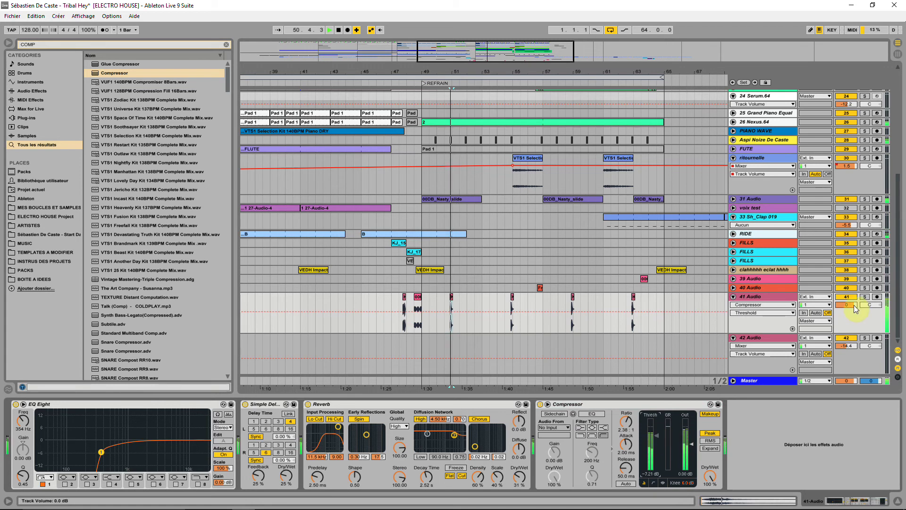
# Set the low-cut band of track 41's EQ Eight to about 400 Hz with Q 0.47, and listen from 47.3.1
pyautogui.moveTo(101, 452); pyautogui.dragTo(104, 451)
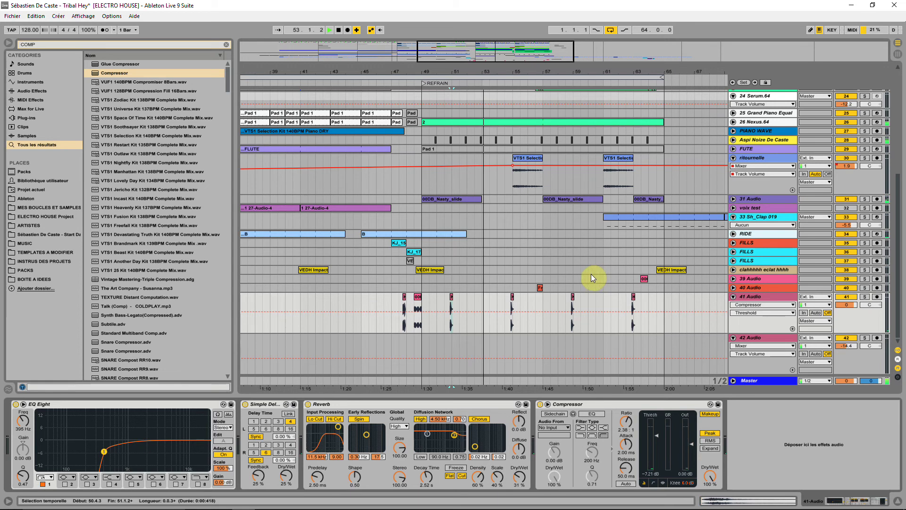
pyautogui.click(399, 302)
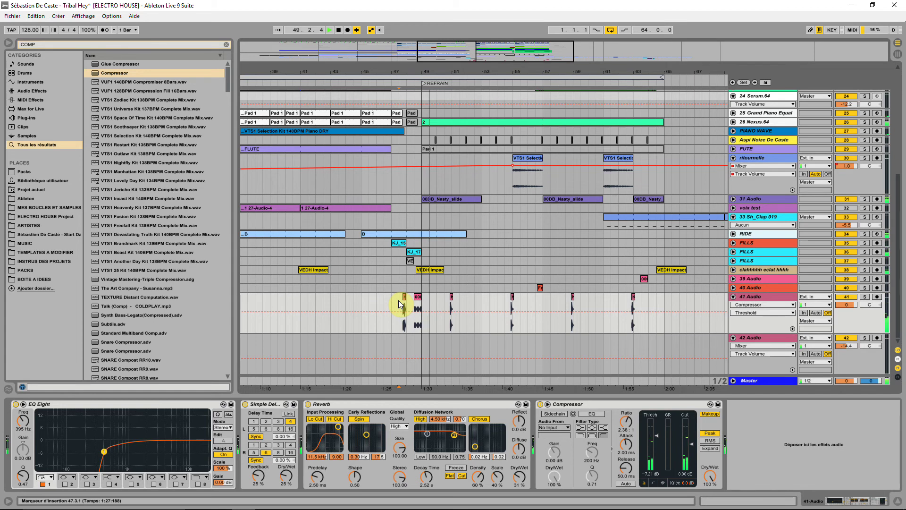
# Extend the 0002 34-Audio clip at 48.3.1 on track 41 Audio to end at 49.3.1, and listen to it
pyautogui.moveTo(412, 76); pyautogui.dragTo(438, 301)
pyautogui.click(421, 296)
pyautogui.press('space')
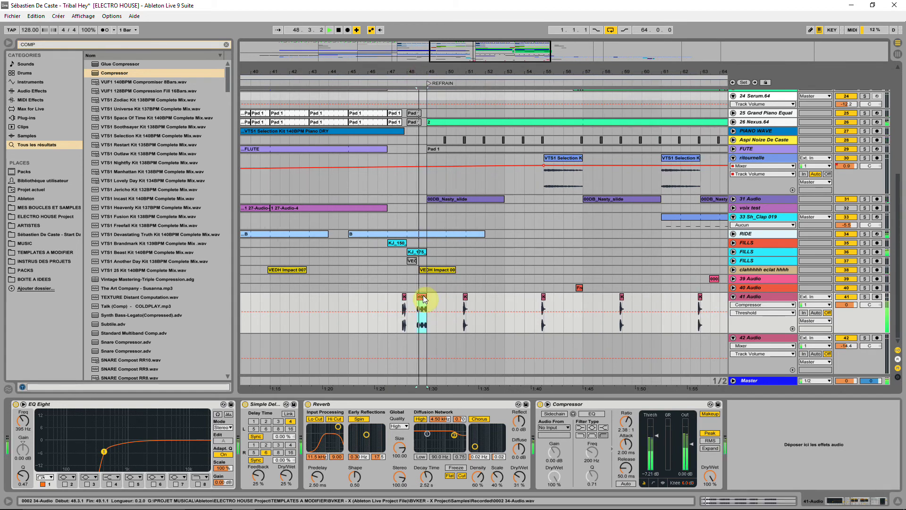
pyautogui.moveTo(424, 296); pyautogui.dragTo(435, 296)
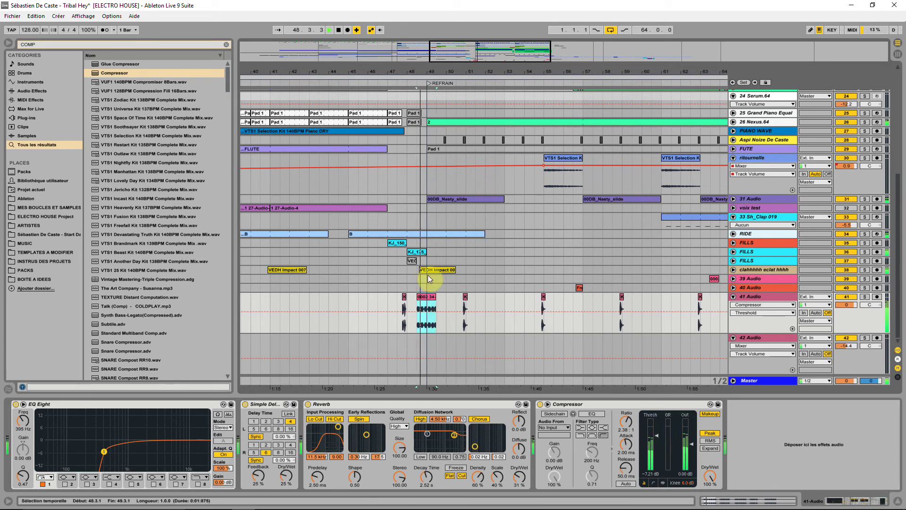
pyautogui.press('space')
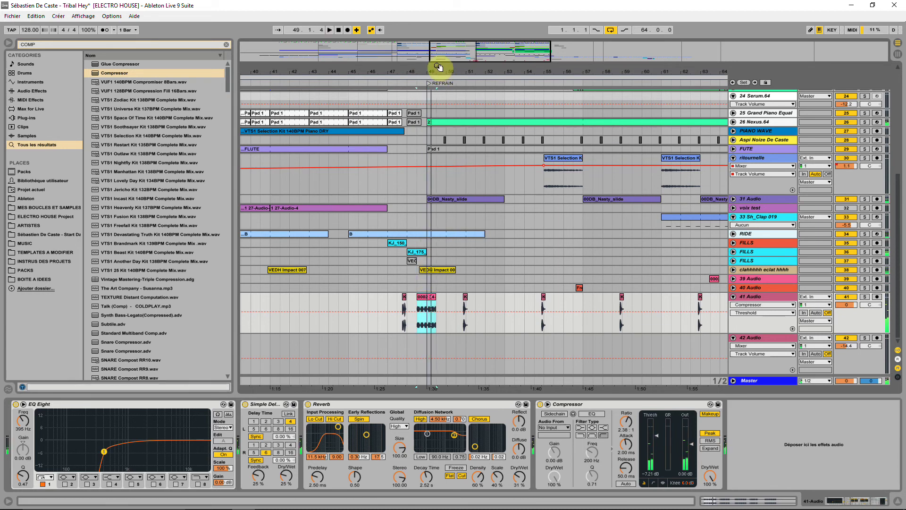
# Open the 0002 34-Audio clip at 48.3.1 on track 41 and add a warp marker at 1.4.1 in its sample
pyautogui.moveTo(439, 67); pyautogui.dragTo(441, 262)
pyautogui.doubleClick(338, 299)
pyautogui.click(418, 332)
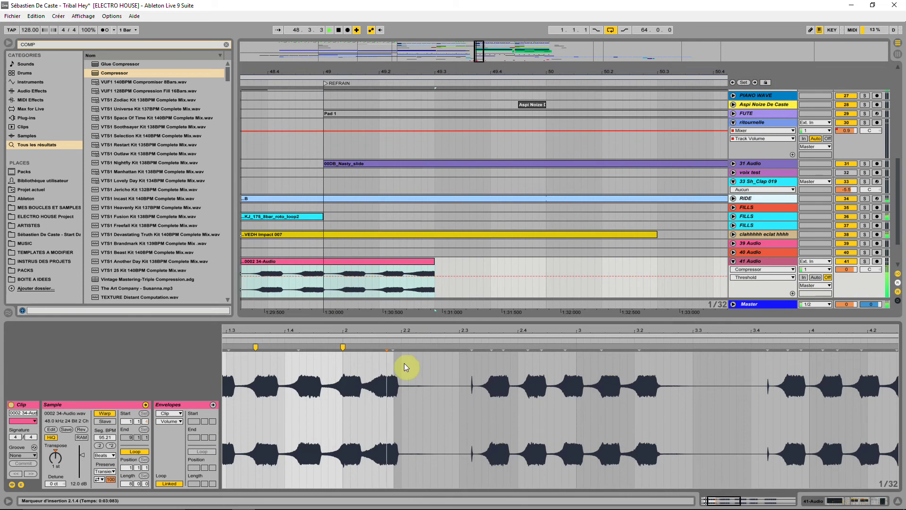
pyautogui.press('space')
pyautogui.moveTo(296, 333)
pyautogui.mouseDown()
pyautogui.moveTo(330, 342)
pyautogui.moveTo(314, 353)
pyautogui.mouseUp()
pyautogui.click(332, 349)
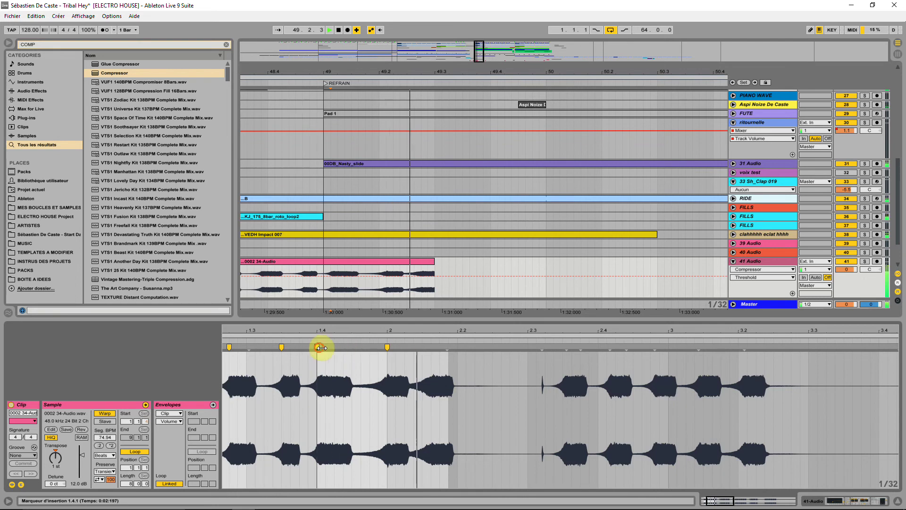
# Shift the clip's 1.4.1 warp marker slightly later, add another marker just before it, and stop playback after listening
pyautogui.moveTo(318, 348); pyautogui.dragTo(327, 349)
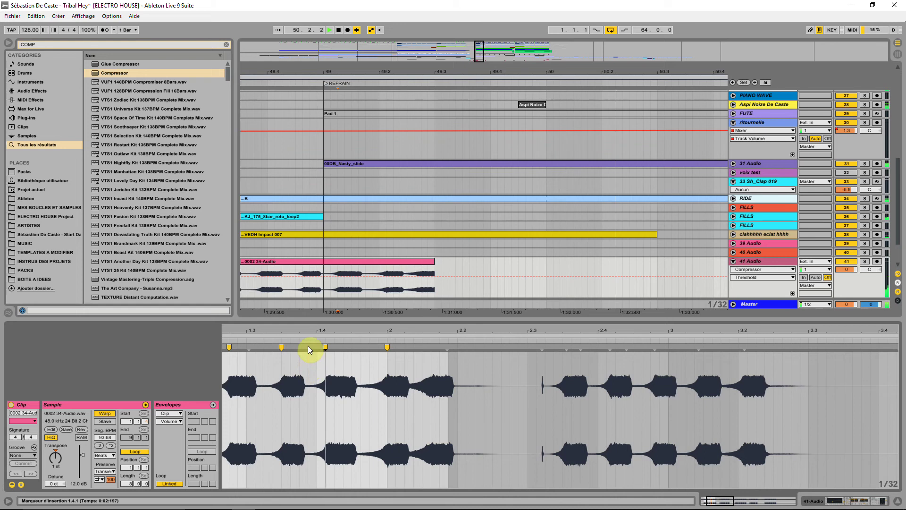
pyautogui.moveTo(324, 347); pyautogui.dragTo(315, 348)
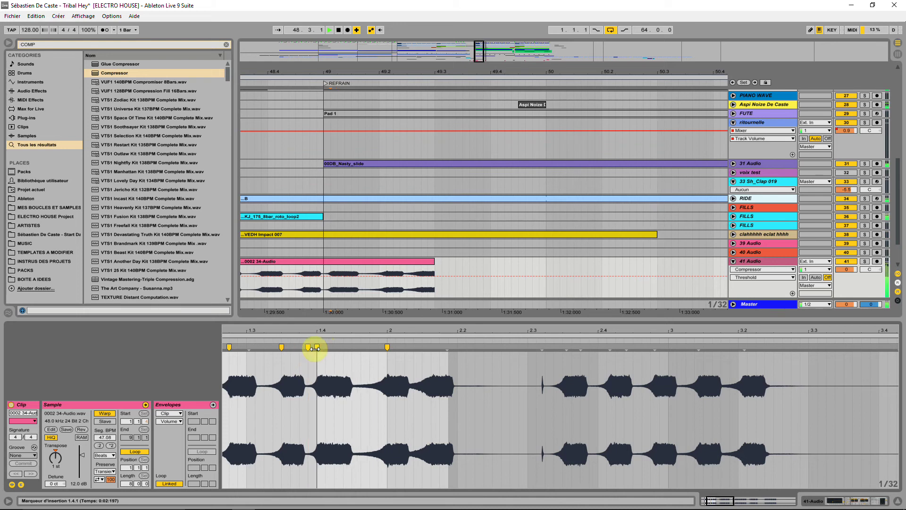
pyautogui.moveTo(316, 348); pyautogui.dragTo(325, 349)
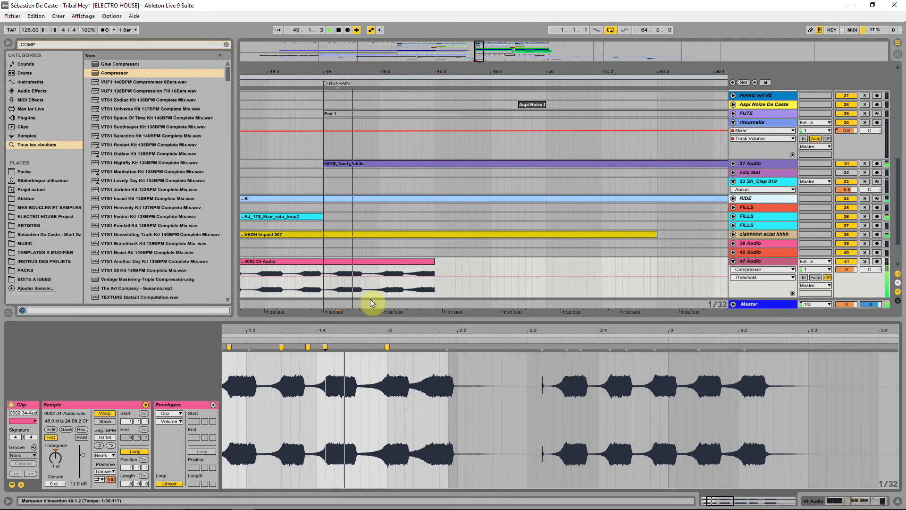
pyautogui.click(373, 261)
pyautogui.press('space')
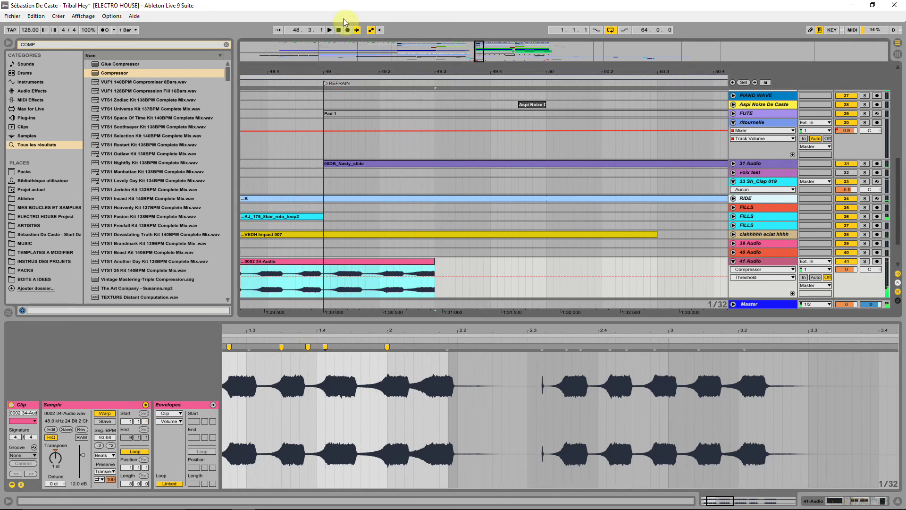
# Shorten the 0002 34-Audio clip at 48.3.1 on track 41 Audio to end at 49.1.1, and listen to it
pyautogui.moveTo(364, 71); pyautogui.dragTo(364, 43)
pyautogui.moveTo(372, 261); pyautogui.dragTo(358, 261)
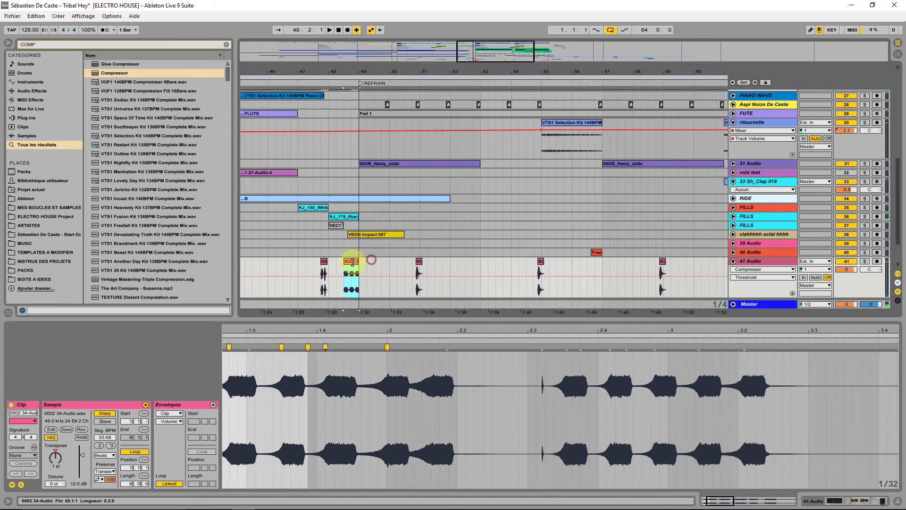
pyautogui.press('space')
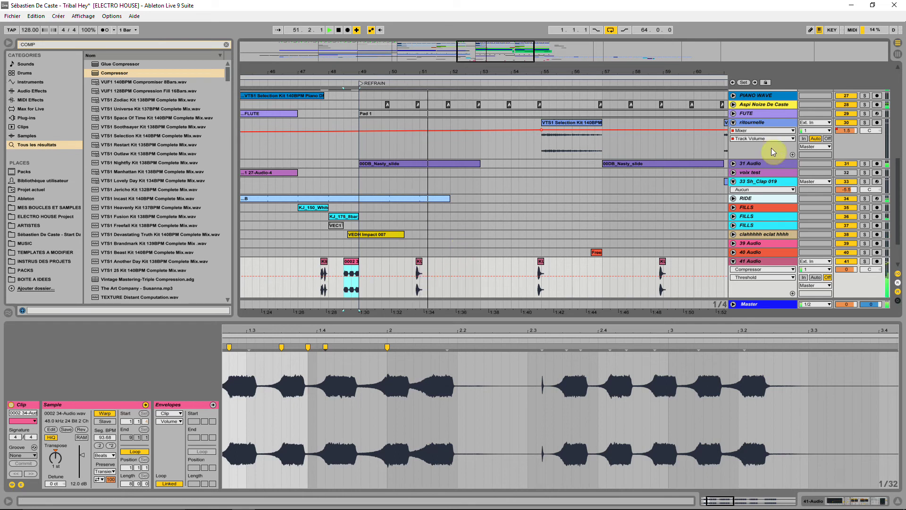
# Unfold the 16 Group track, compare the mix with and without it, and set its volume to -1.9 dB
pyautogui.scroll(3, 776, 136)
pyautogui.scroll(10, 776, 135)
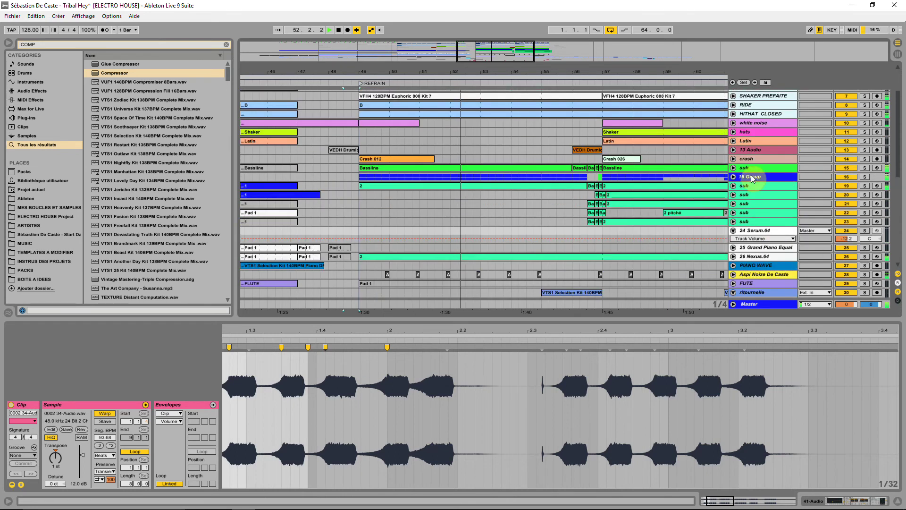
pyautogui.click(737, 176)
pyautogui.press('Right')
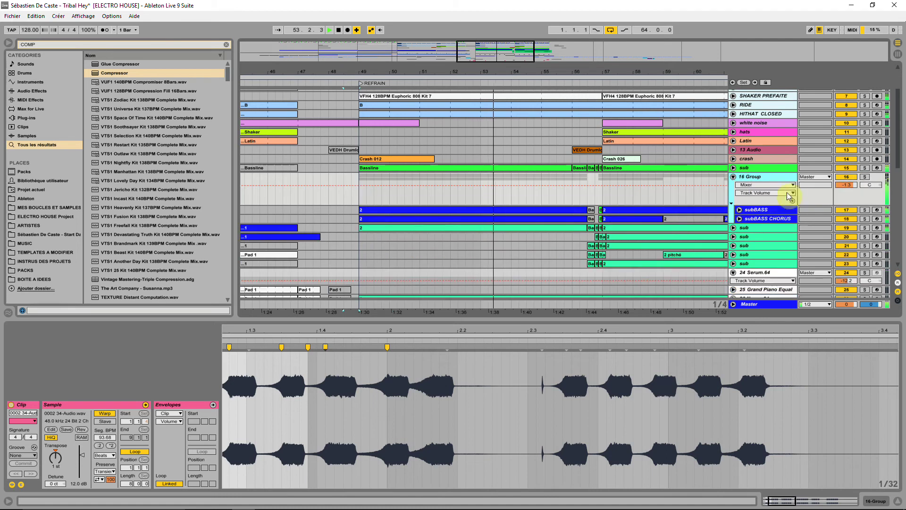
pyautogui.click(852, 183)
pyautogui.click(848, 177)
pyautogui.click(847, 177)
pyautogui.moveTo(847, 186); pyautogui.dragTo(846, 185)
# Rename the 16 Group track as Group SUBBASS and fold it
pyautogui.rightClick(774, 178)
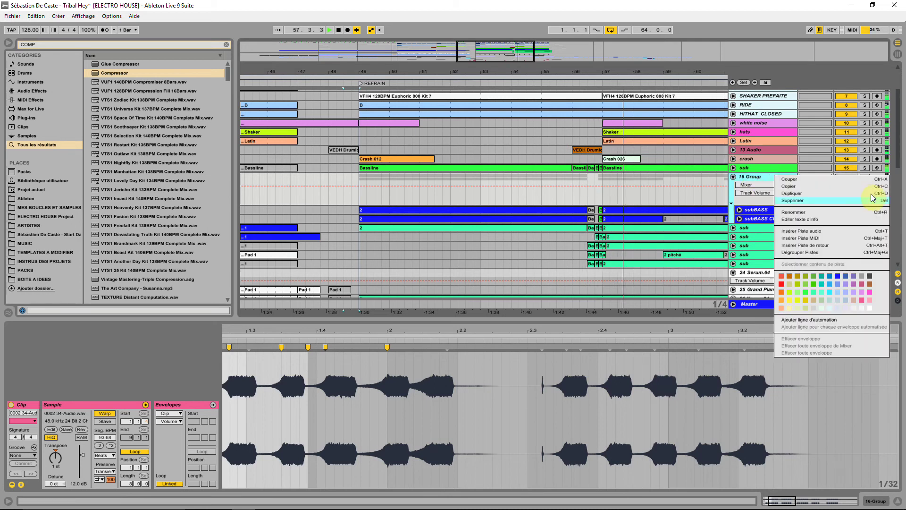
pyautogui.click(839, 214)
pyautogui.write('SU')
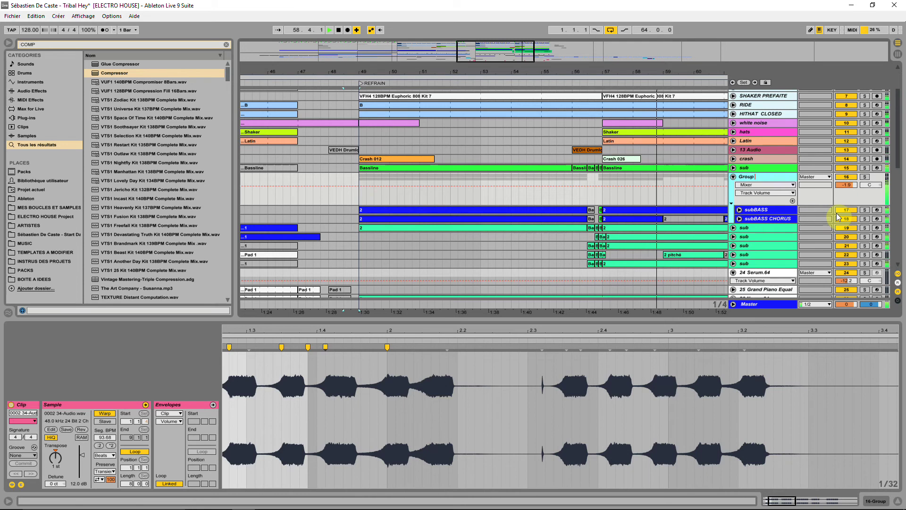
pyautogui.write('BBASS')
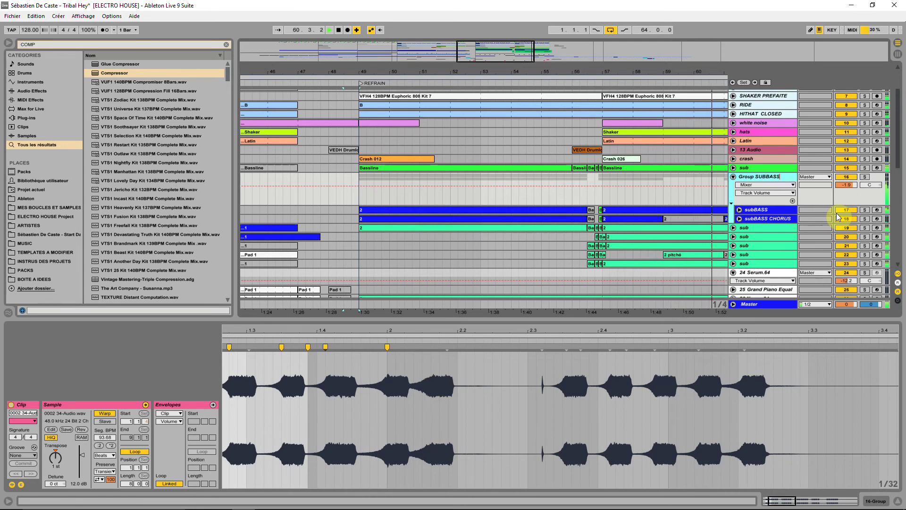
pyautogui.press('Return')
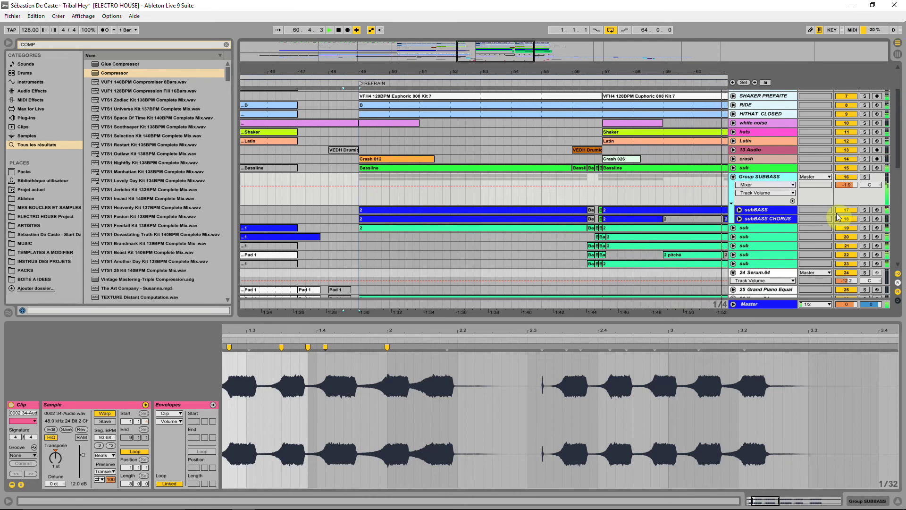
pyautogui.click(733, 177)
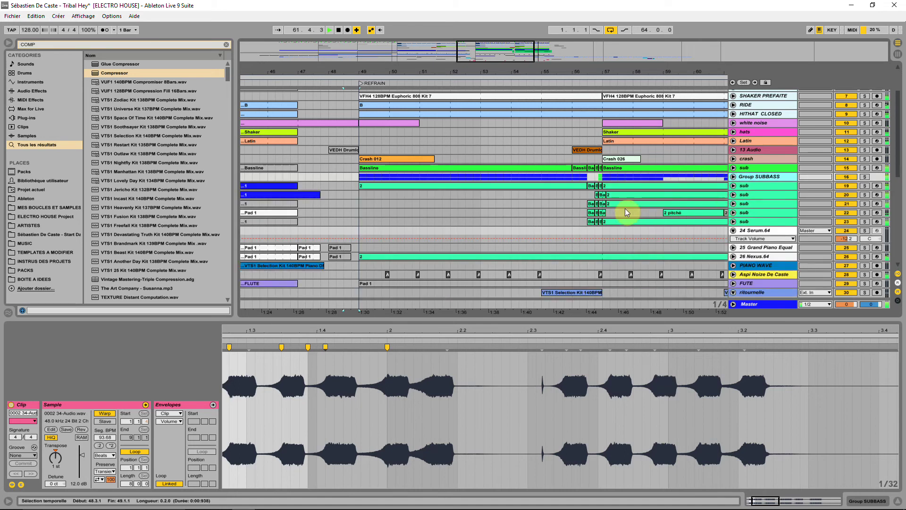
# Save the set and select the 0002 34-Audio clip ending at 63.4.4 on track 39 Audio
pyautogui.hotkey('ctrl', 's')
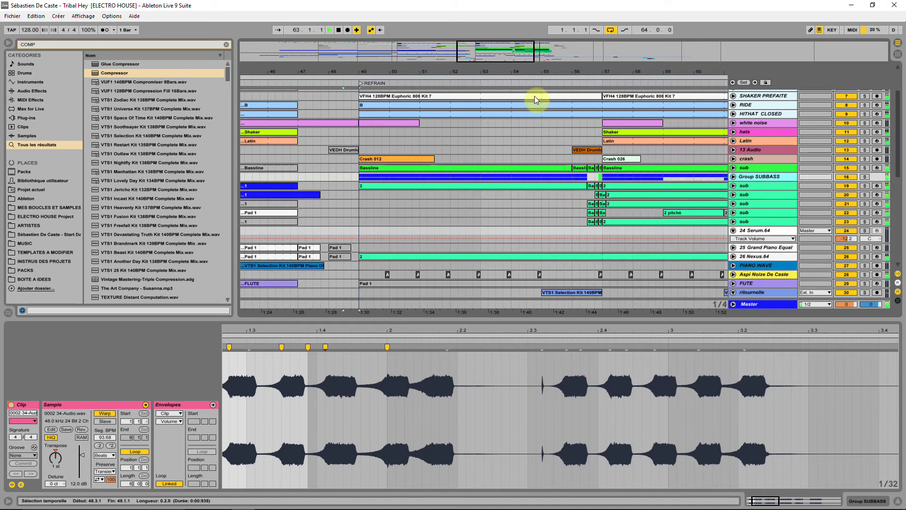
pyautogui.moveTo(511, 72); pyautogui.dragTo(511, 43)
pyautogui.scroll(-7, 622, 226)
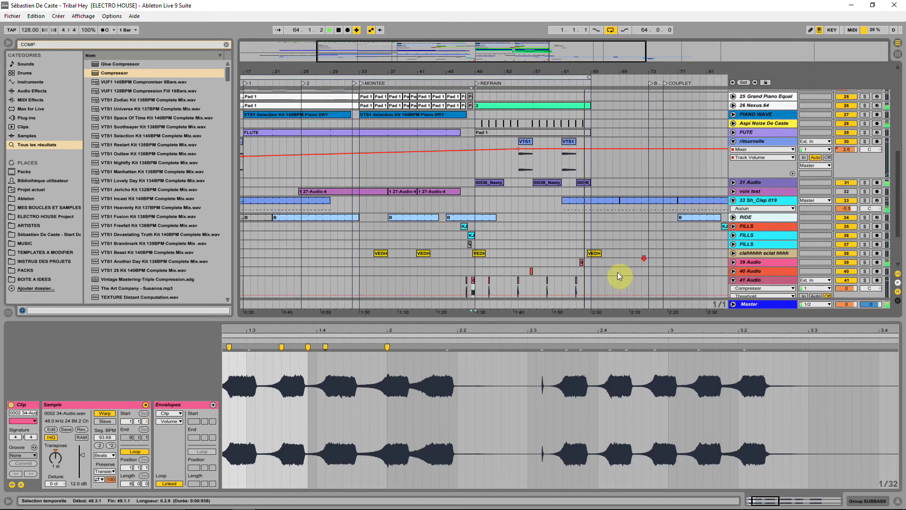
pyautogui.click(581, 233)
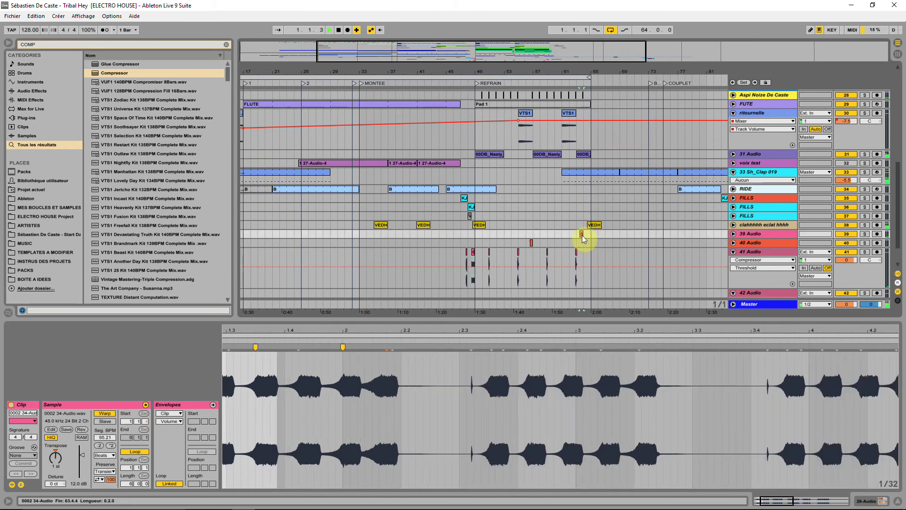
# Move the 0002 34-Audio clip from track 39 Audio to track 41 Audio, starting at 64.2.4
pyautogui.moveTo(582, 235); pyautogui.dragTo(589, 235)
pyautogui.click(583, 235)
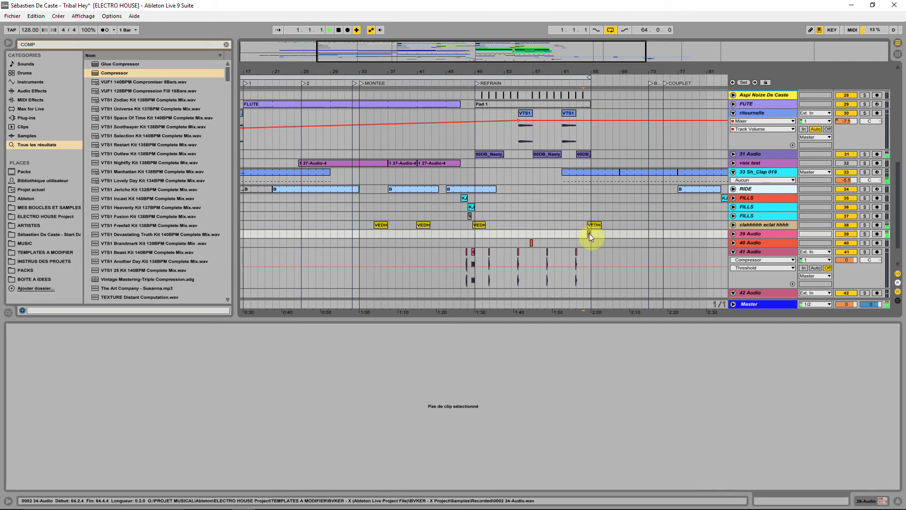
pyautogui.click(589, 233)
pyautogui.moveTo(591, 243); pyautogui.dragTo(587, 259)
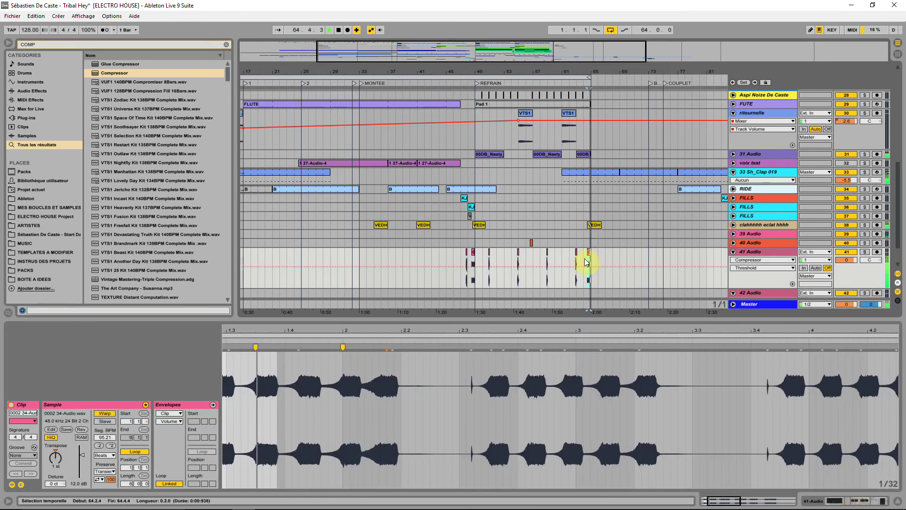
# On track 41 Audio, move the 0002 34-Audio clip to 47.1.1 and the Klick clip to 48.4.1, then listen to the transition
pyautogui.click(471, 256)
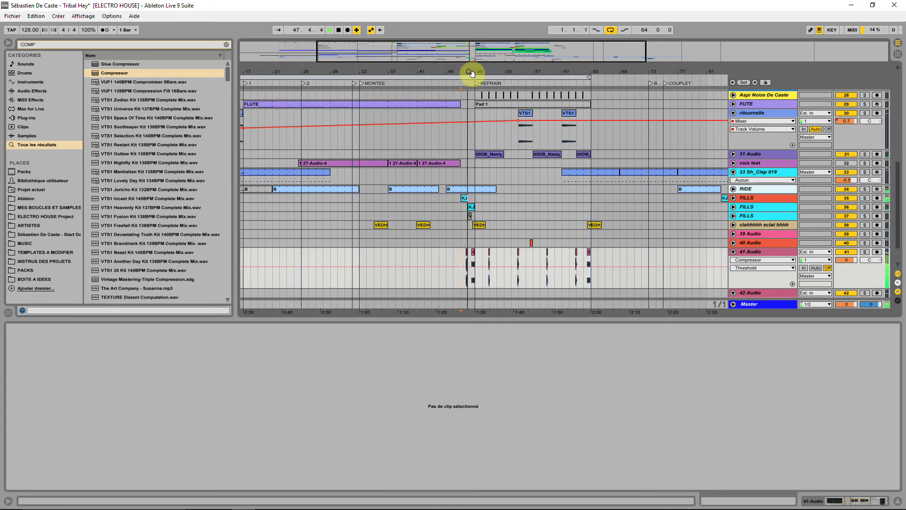
pyautogui.moveTo(470, 66); pyautogui.dragTo(477, 67)
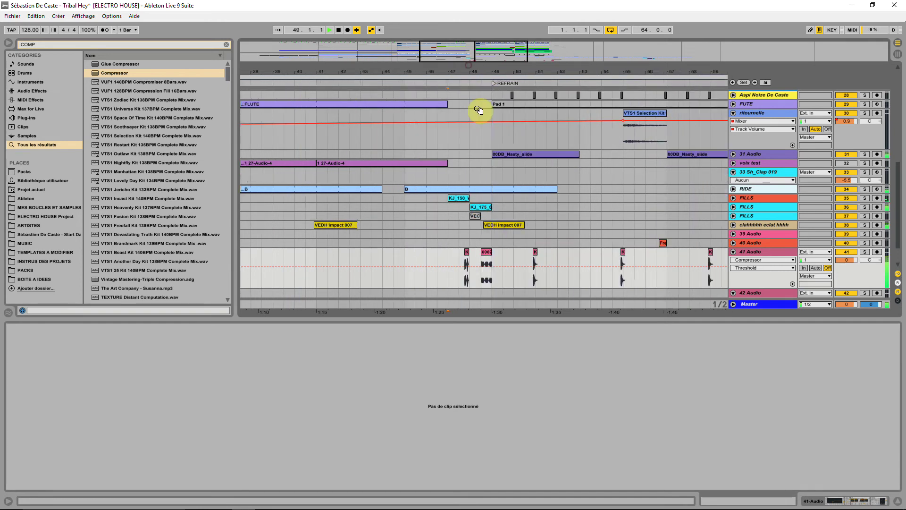
pyautogui.click(453, 258)
pyautogui.moveTo(454, 256); pyautogui.dragTo(490, 256)
pyautogui.press('space')
pyautogui.click(468, 253)
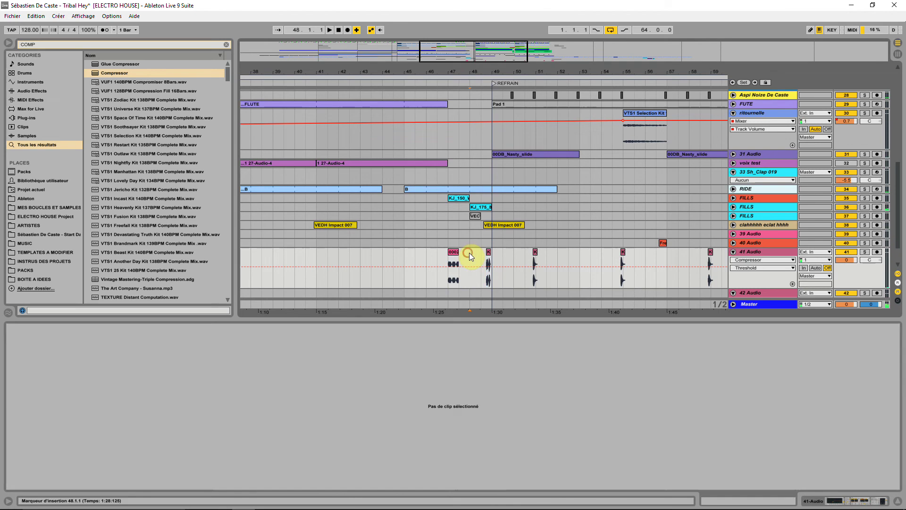
pyautogui.press('space')
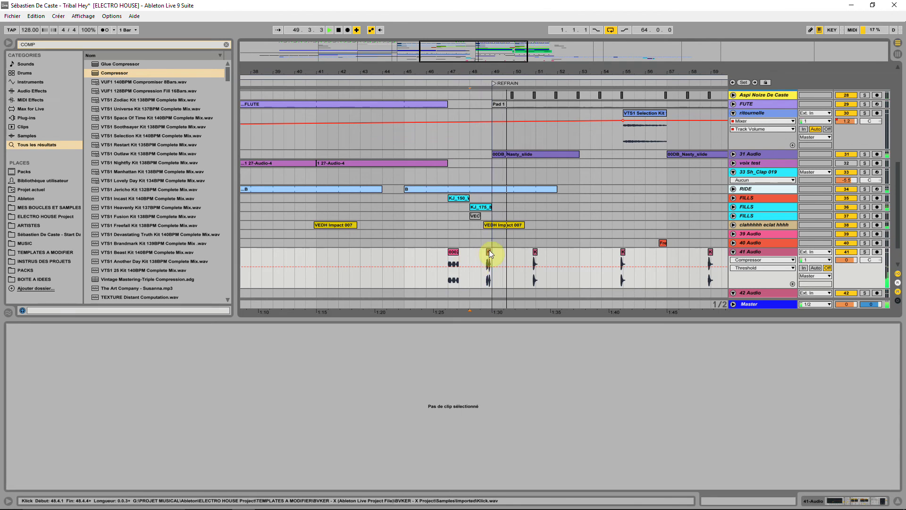
pyautogui.moveTo(489, 253); pyautogui.dragTo(484, 254)
pyautogui.click(469, 252)
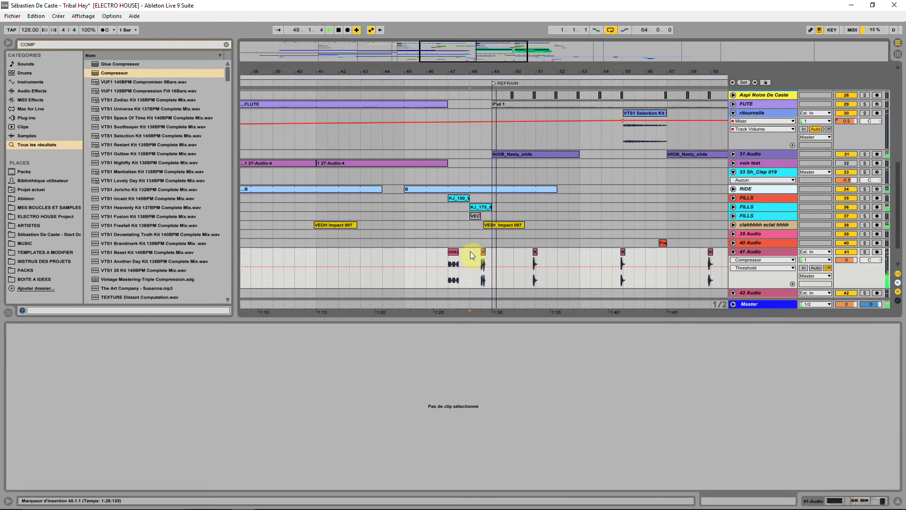
pyautogui.hotkey('ctrl', 'z')
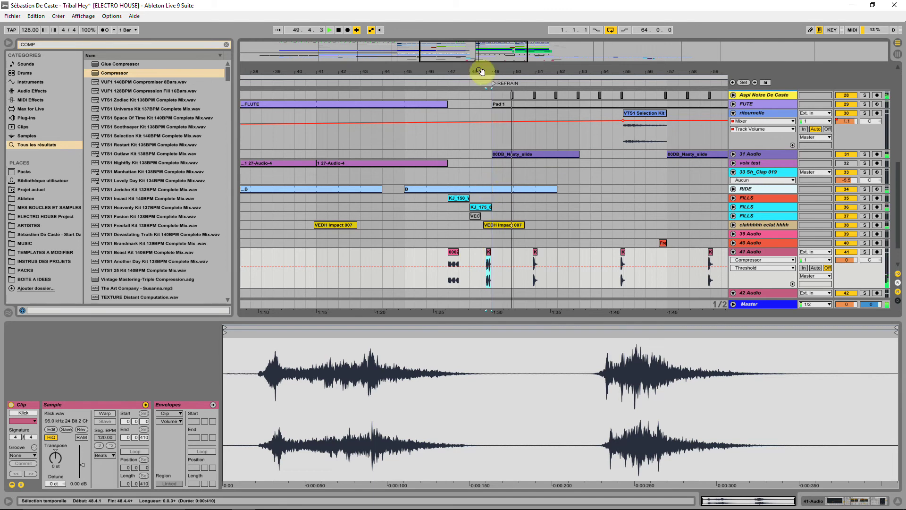
# Shorten the KJ_175_8bar_roto_loop2 clip on the FILLS track so it ends at 48.4.1, where the Klick clip starts
pyautogui.scroll(3, 481, 105)
pyautogui.click(513, 207)
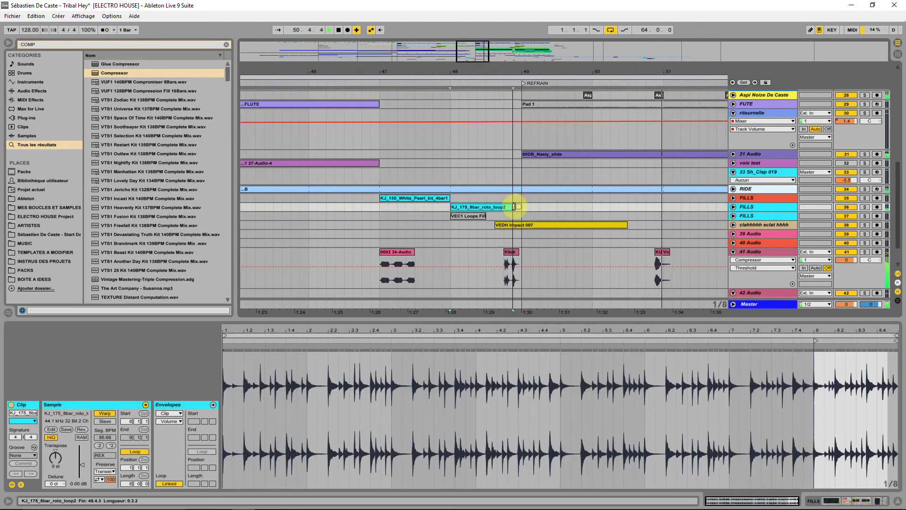
pyautogui.moveTo(515, 207); pyautogui.dragTo(504, 207)
# Listen from 47.4.3 and raise the gain of the Klick clip at 48.4.1 to 1.83 dB
pyautogui.click(439, 256)
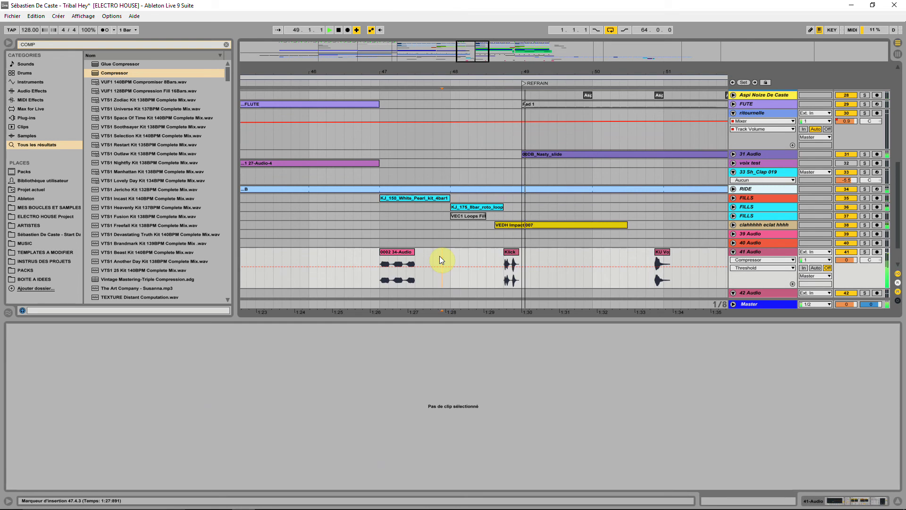
pyautogui.click(507, 253)
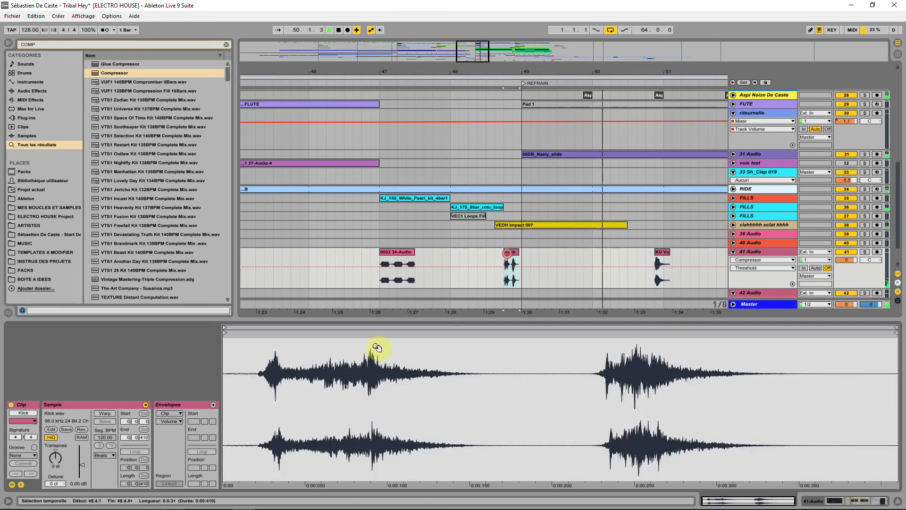
pyautogui.moveTo(82, 466); pyautogui.dragTo(82, 462)
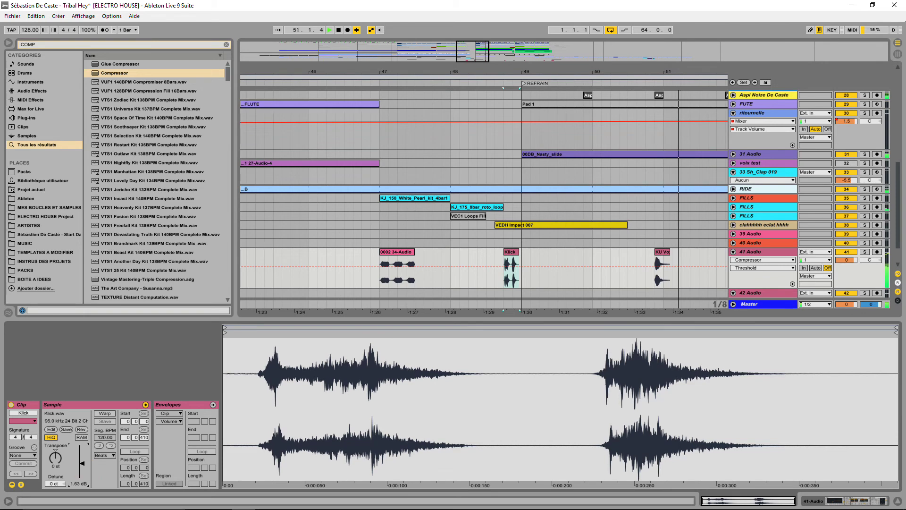
# Duplicate track 41 Audio and delete the Klick and 0002 34-Audio clips before the refrain from the original track
pyautogui.click(753, 250)
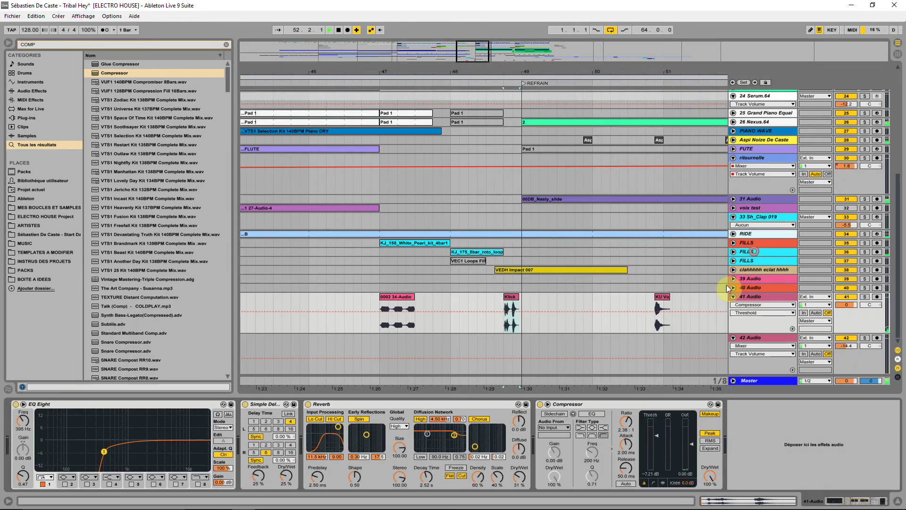
pyautogui.rightClick(769, 298)
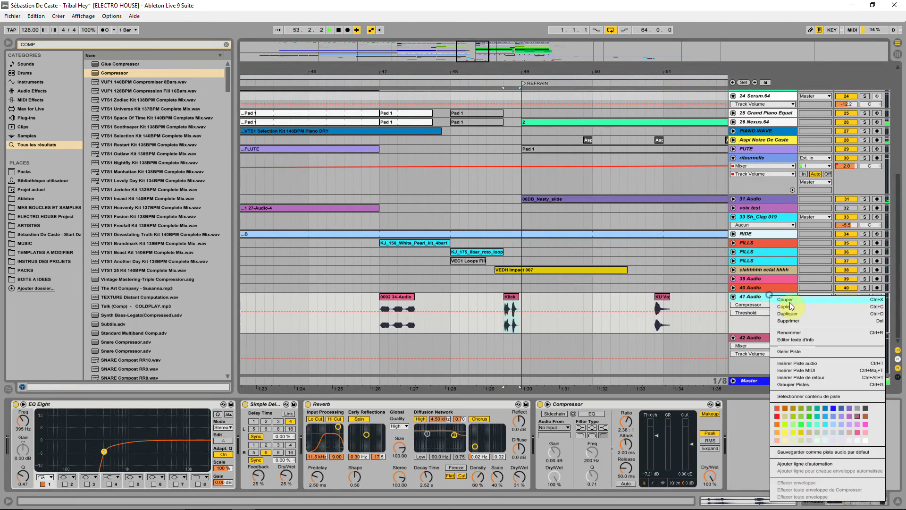
pyautogui.click(793, 313)
pyautogui.moveTo(516, 62); pyautogui.dragTo(516, 43)
pyautogui.click(502, 297)
pyautogui.press('Delete')
pyautogui.press('Delete')
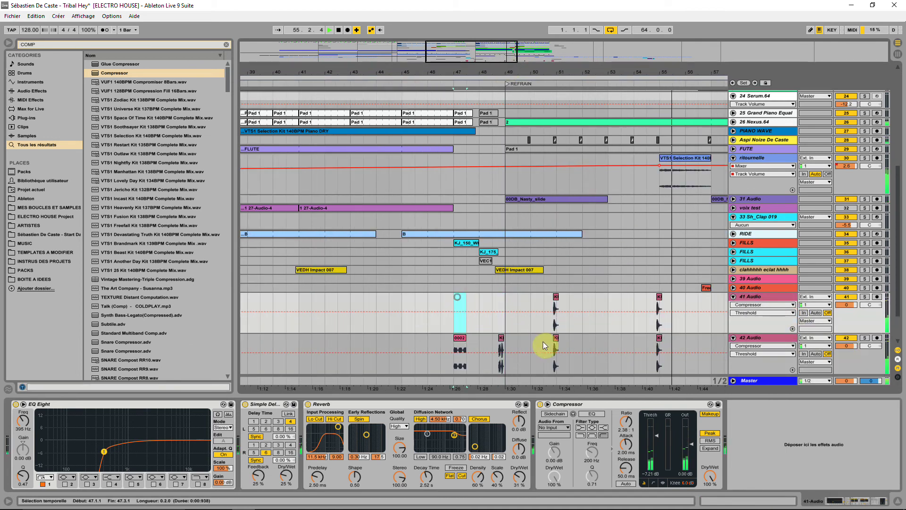
# Delete all clips from 50.3.1 onward on the duplicated track 42 Audio, keeping only the two before the refrain
pyautogui.moveTo(676, 354); pyautogui.dragTo(544, 360)
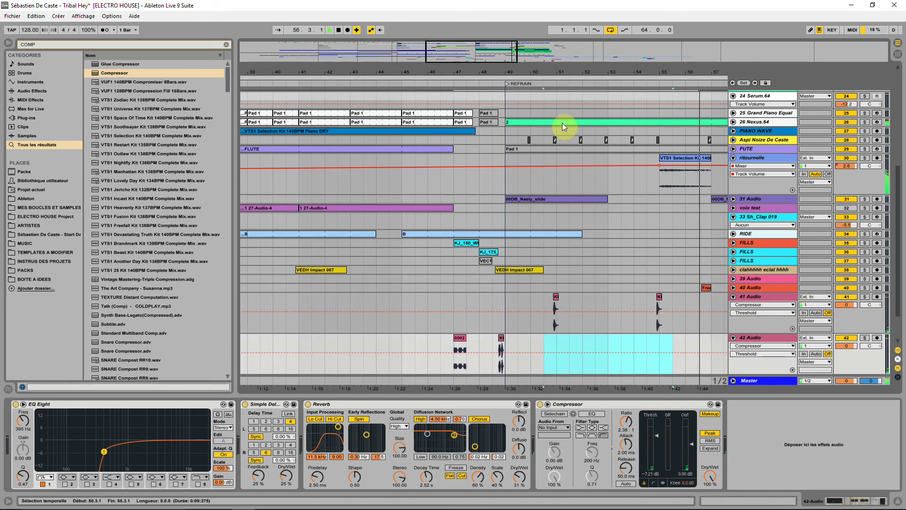
pyautogui.press('-')
pyautogui.press('-')
pyautogui.moveTo(542, 353); pyautogui.dragTo(542, 359)
pyautogui.moveTo(609, 359); pyautogui.dragTo(539, 364)
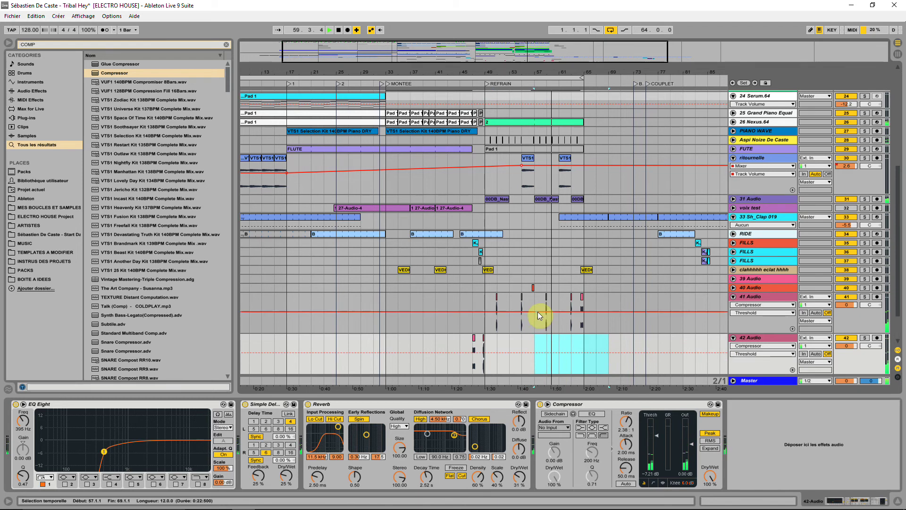
# Delete the clip just before bar 59 on track 41 Audio and listen to the mix from 47.1.1
pyautogui.moveTo(535, 325); pyautogui.dragTo(537, 304)
pyautogui.press('Delete')
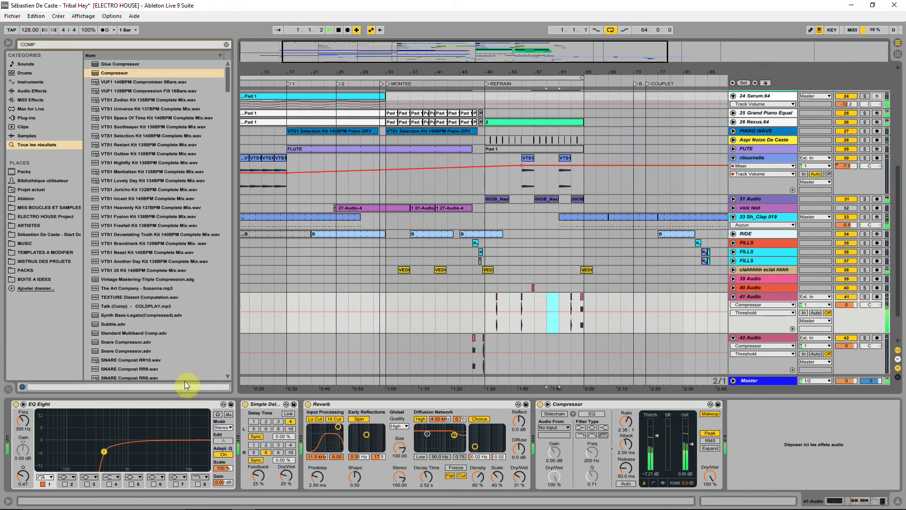
pyautogui.click(583, 300)
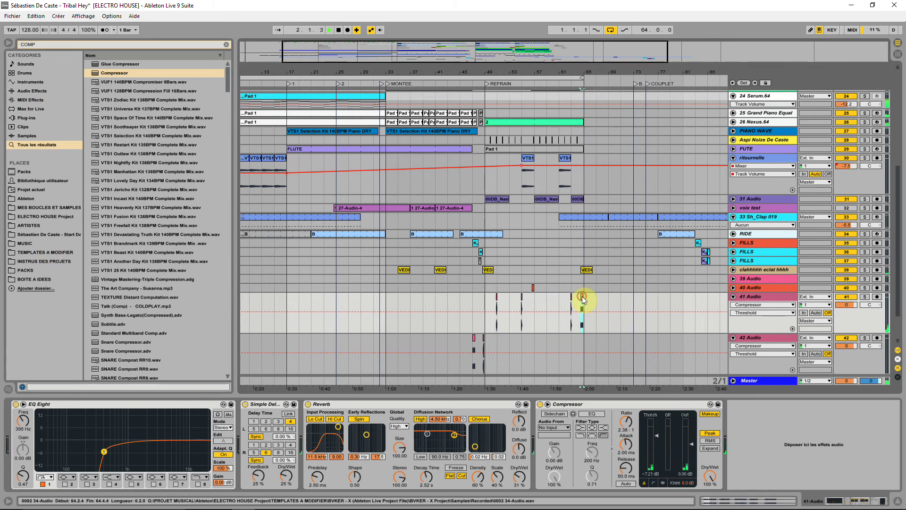
pyautogui.click(474, 340)
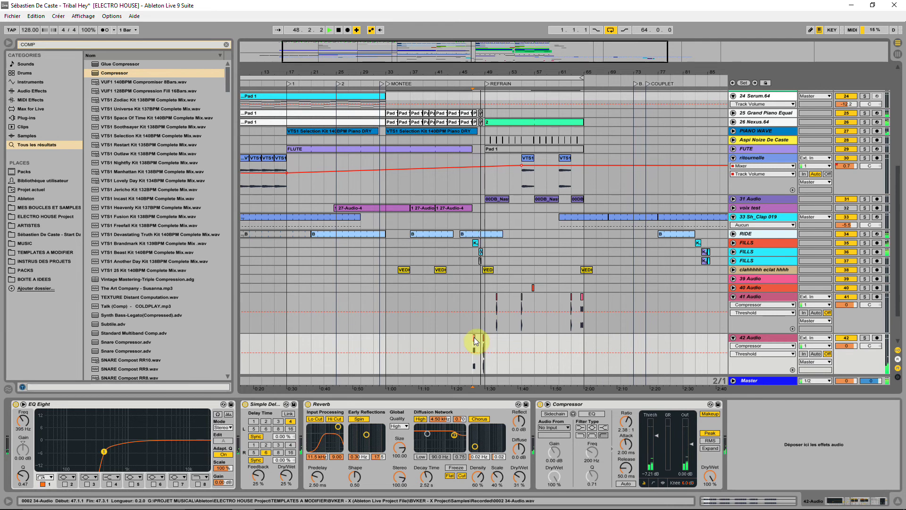
pyautogui.click(476, 341)
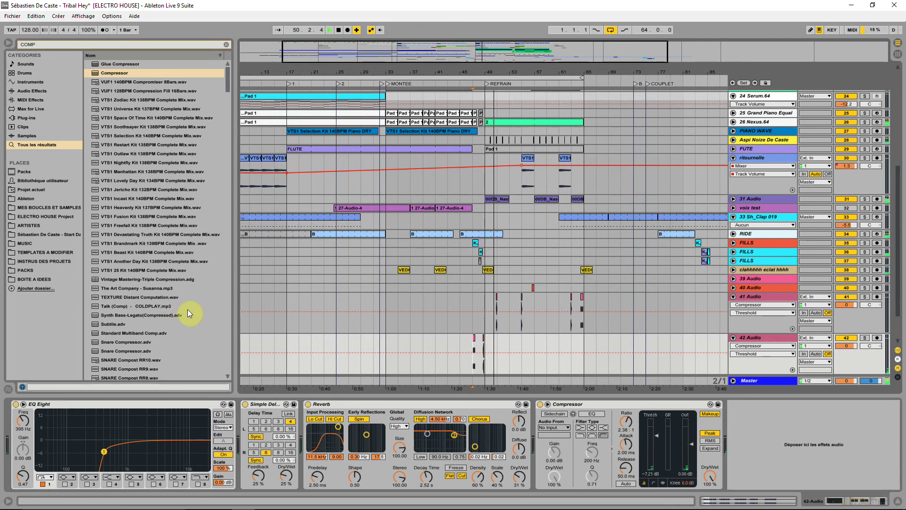
# Clear the COMP browser search and open the TEMPLATES A MODIFIER folder
pyautogui.click(61, 235)
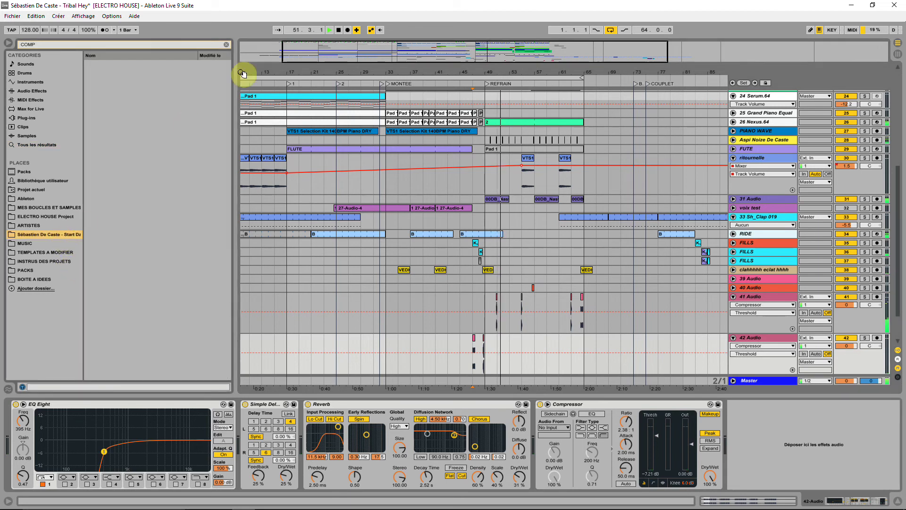
pyautogui.click(225, 45)
pyautogui.click(64, 229)
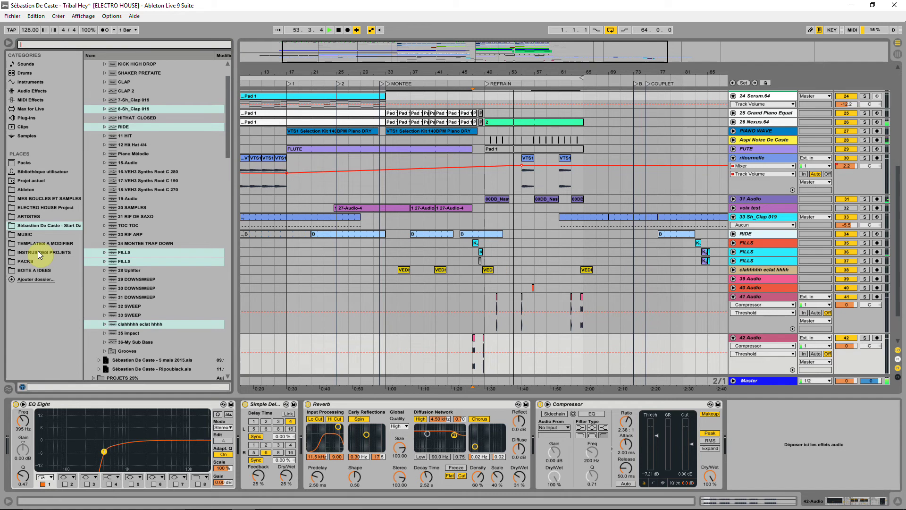
pyautogui.click(40, 253)
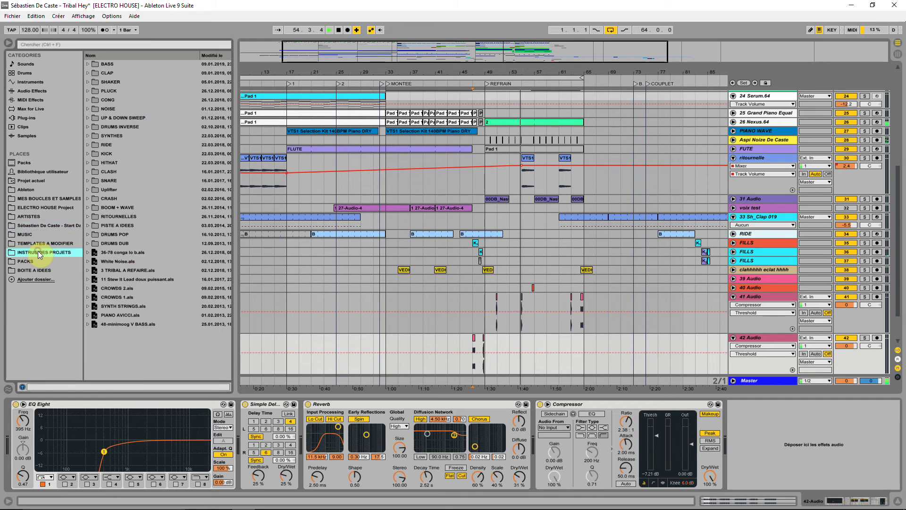
pyautogui.click(42, 243)
# Audition the imported samples of BVKER - X Project, from BVKER - X Hat.wav to Super Saw Riser.wav
pyautogui.click(127, 172)
pyautogui.click(126, 181)
pyautogui.click(126, 189)
pyautogui.click(127, 198)
pyautogui.click(130, 208)
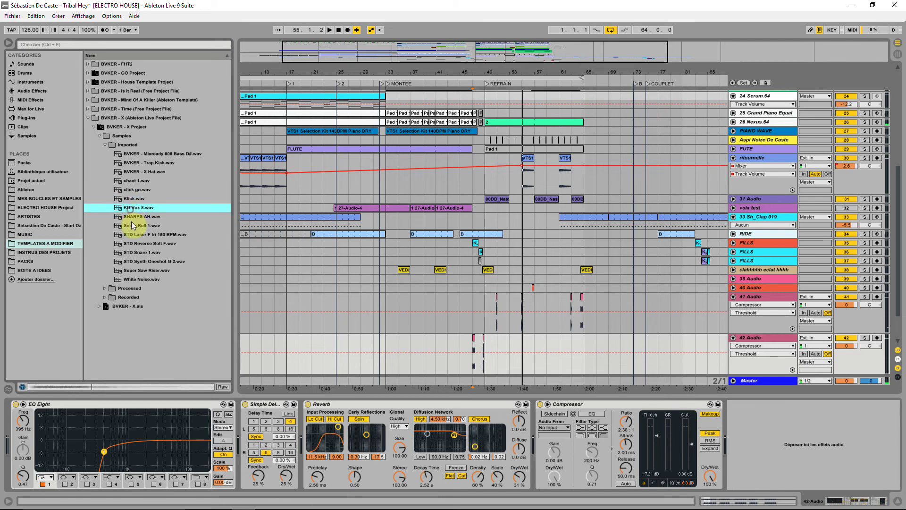
pyautogui.click(132, 217)
pyautogui.click(134, 226)
pyautogui.click(136, 235)
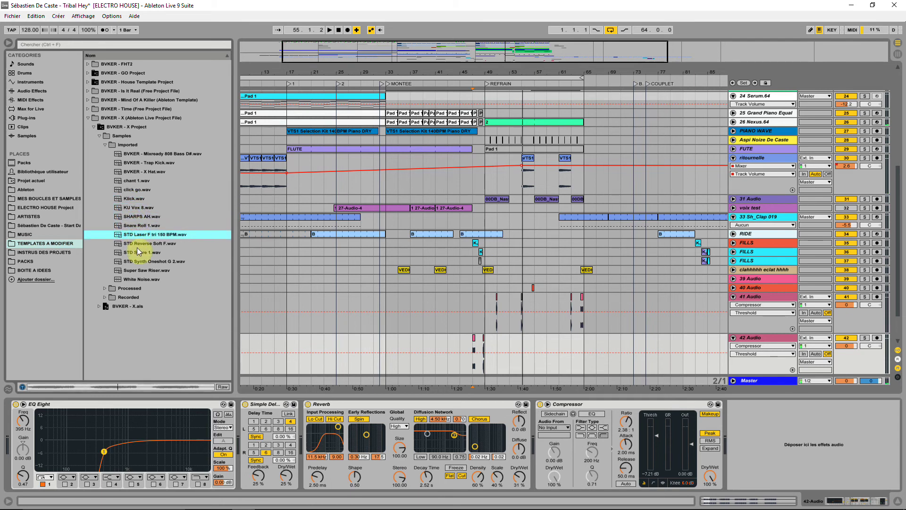
pyautogui.click(136, 244)
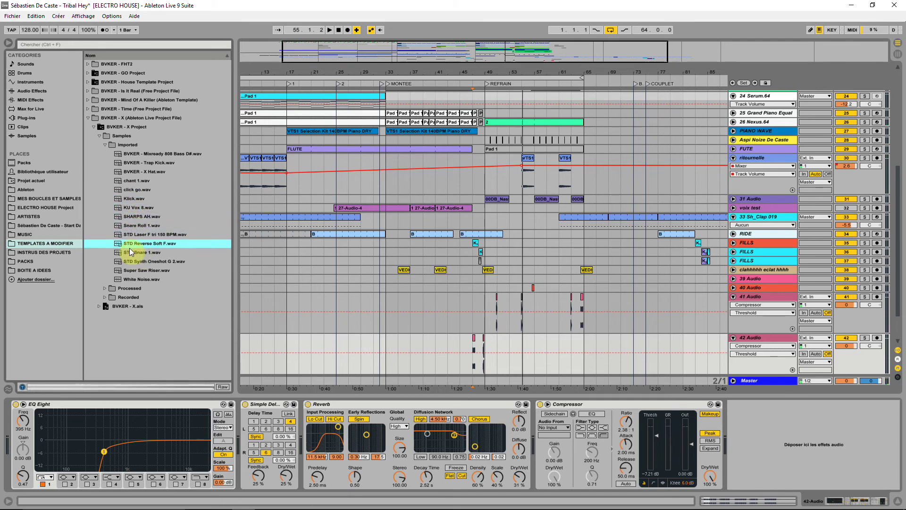
pyautogui.click(133, 253)
pyautogui.click(137, 262)
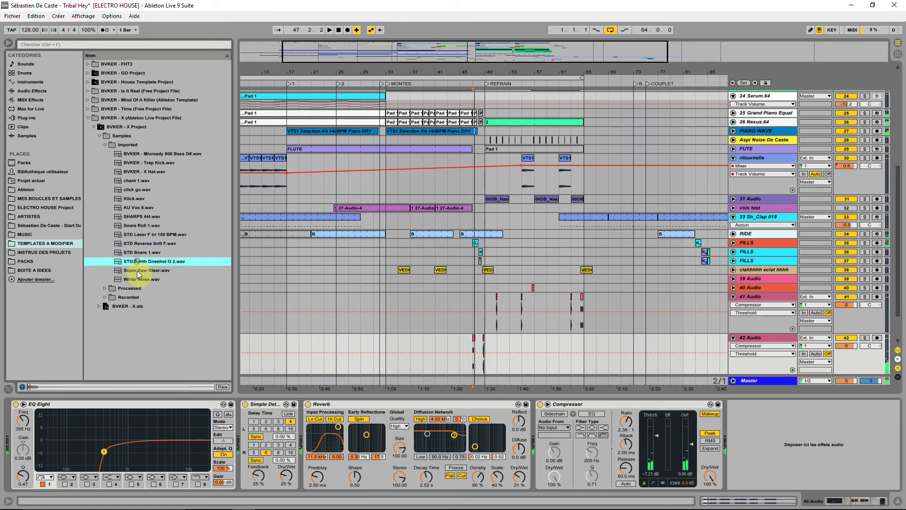
pyautogui.click(138, 273)
pyautogui.click(138, 252)
# Insert STD Reverse Soft F.wav in the arrangement and place it on track 41 Audio at 48.1.1, before the refrain
pyautogui.click(138, 244)
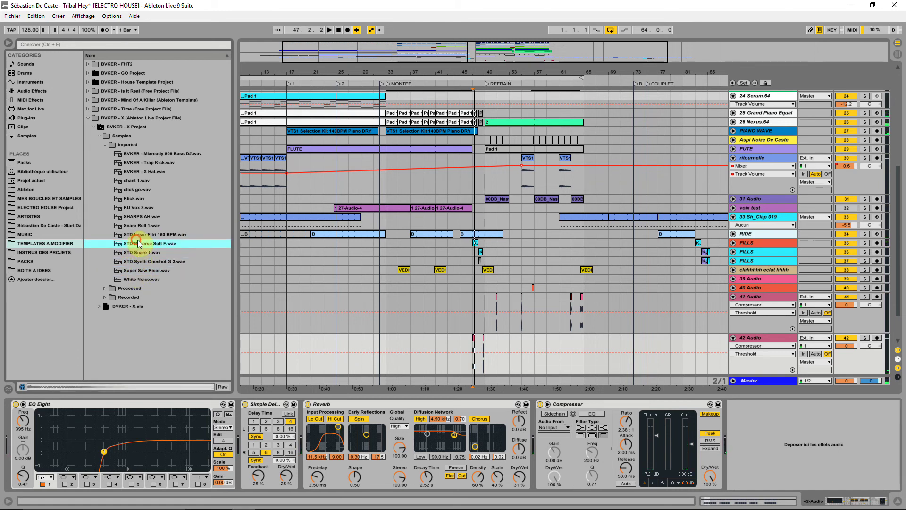
pyautogui.moveTo(139, 245); pyautogui.dragTo(460, 350)
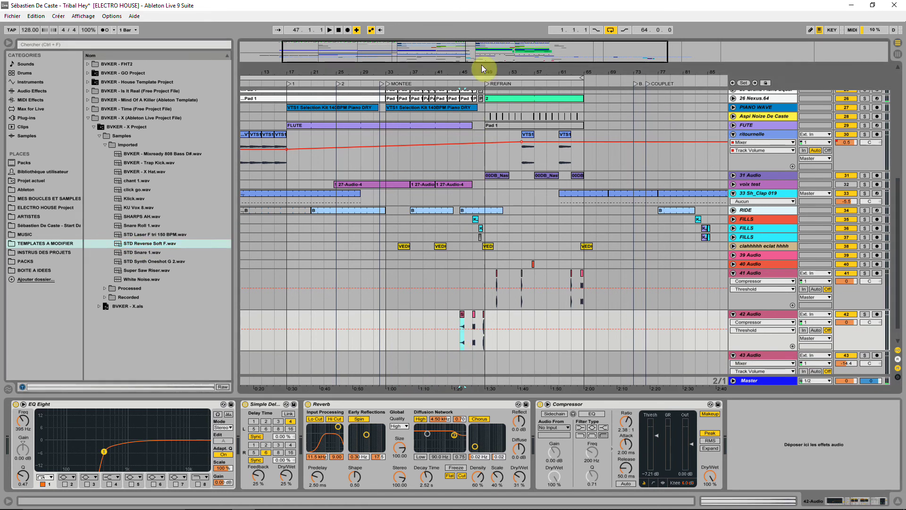
pyautogui.moveTo(481, 72); pyautogui.dragTo(484, 82)
pyautogui.press('space')
pyautogui.moveTo(415, 323); pyautogui.dragTo(463, 305)
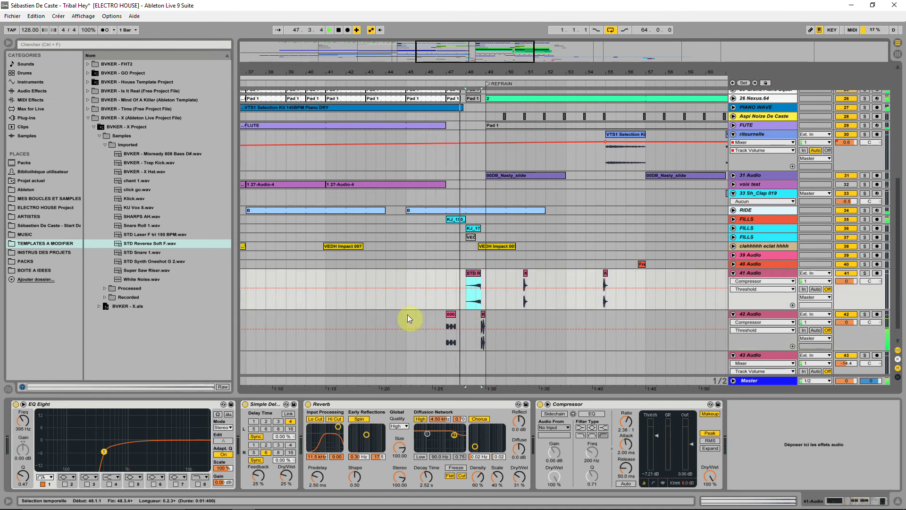
# Set the gain of the STD Reverse Soft F clip on track 41 Audio to 5.19 dB
pyautogui.doubleClick(474, 291)
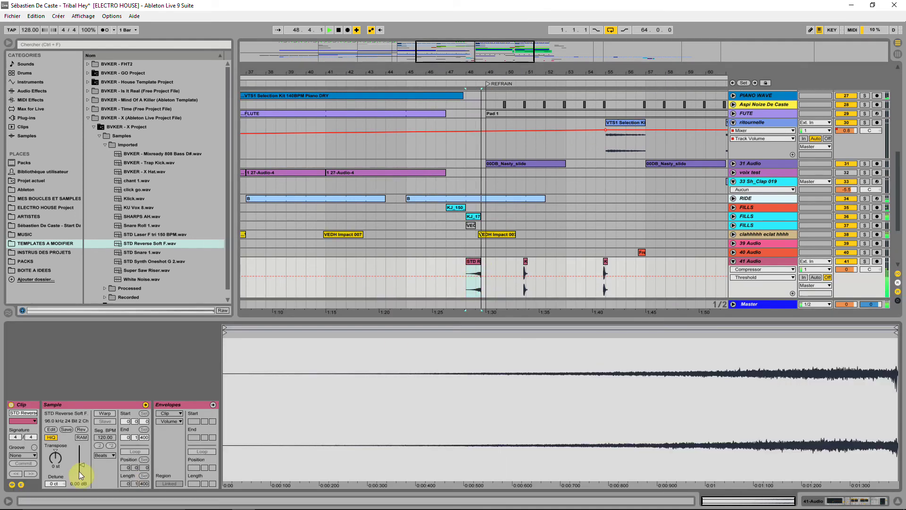
pyautogui.moveTo(83, 466); pyautogui.dragTo(82, 463)
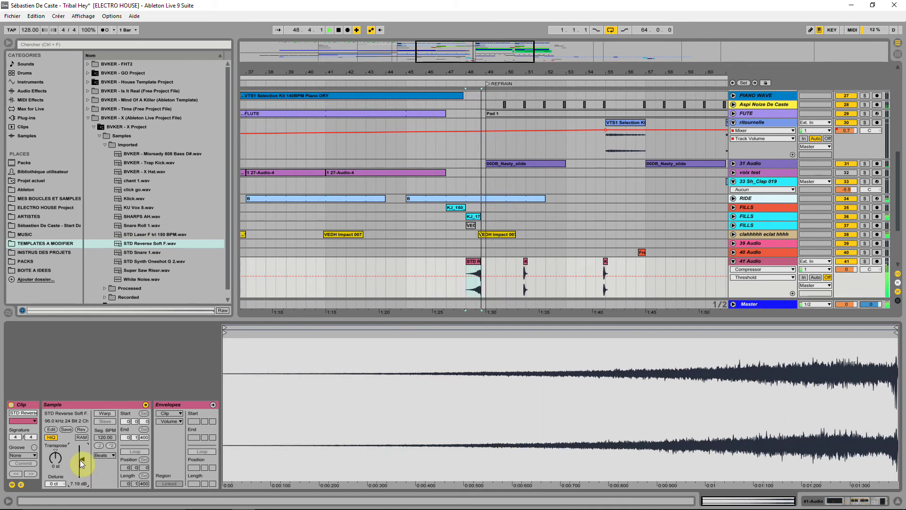
pyautogui.moveTo(81, 464); pyautogui.dragTo(81, 466)
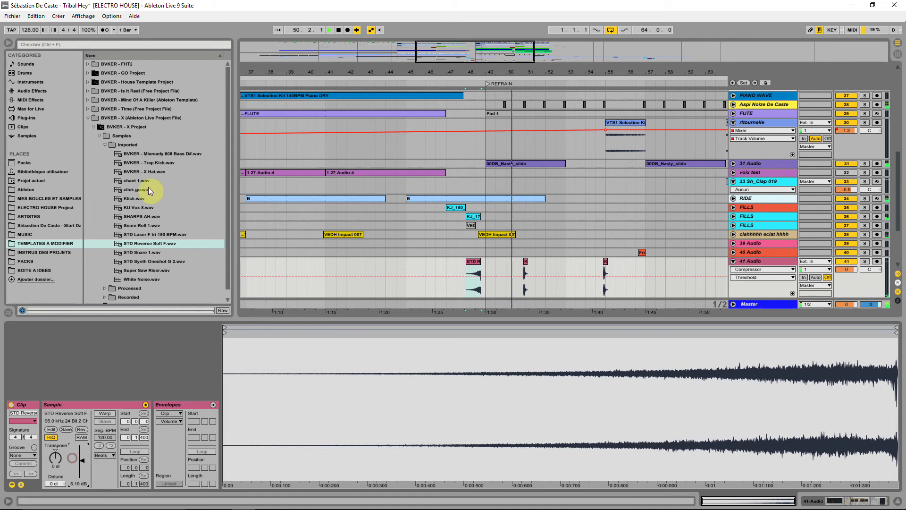
# Audition the White Noise.wav sample from the imported samples of BVKER - X Project
pyautogui.click(135, 279)
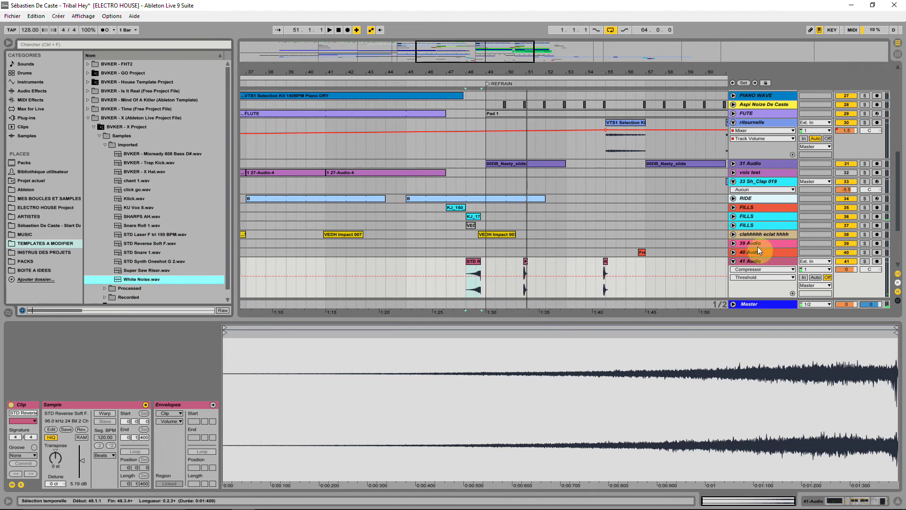
# Try White Noise.wav on a new audio track at the refrain with the track volume at -14.1 dB, and delete it
pyautogui.click(733, 262)
pyautogui.moveTo(125, 281); pyautogui.dragTo(488, 283)
pyautogui.press('space')
pyautogui.moveTo(848, 275); pyautogui.dragTo(848, 274)
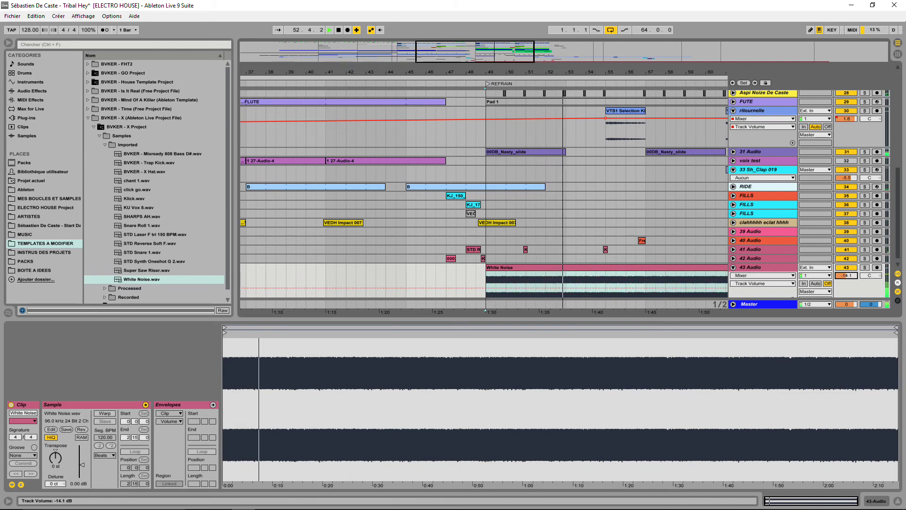
pyautogui.click(732, 267)
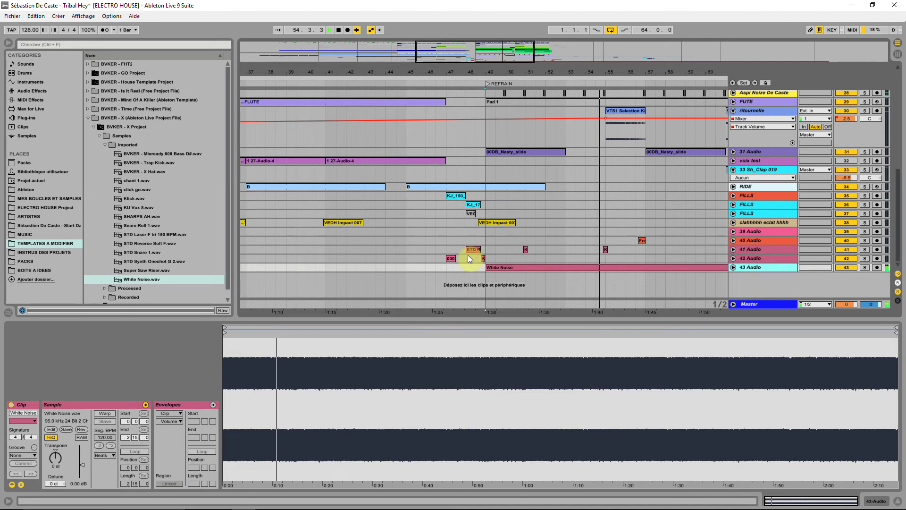
pyautogui.press('Delete')
# Audition BVKER - Mixready 808 Bass D#.wav, play the arrangement before the refrain, and collapse the ritournelle track
pyautogui.click(148, 157)
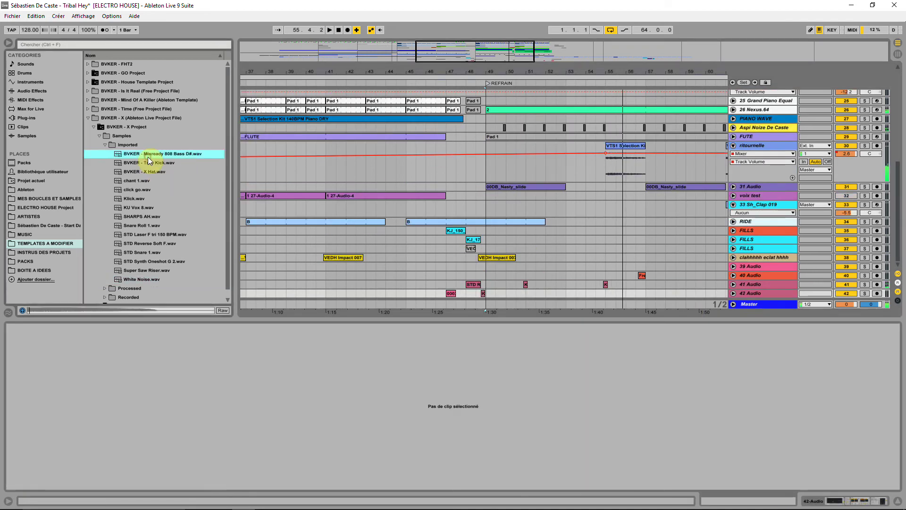
pyautogui.click(259, 274)
pyautogui.press('space')
pyautogui.moveTo(306, 72)
pyautogui.mouseDown()
pyautogui.moveTo(457, 69)
pyautogui.moveTo(395, 70)
pyautogui.mouseUp()
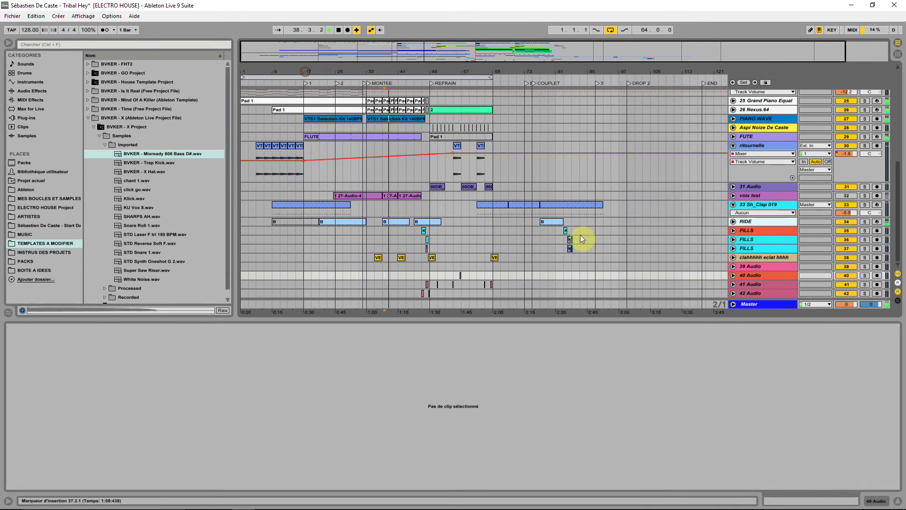
pyautogui.click(732, 145)
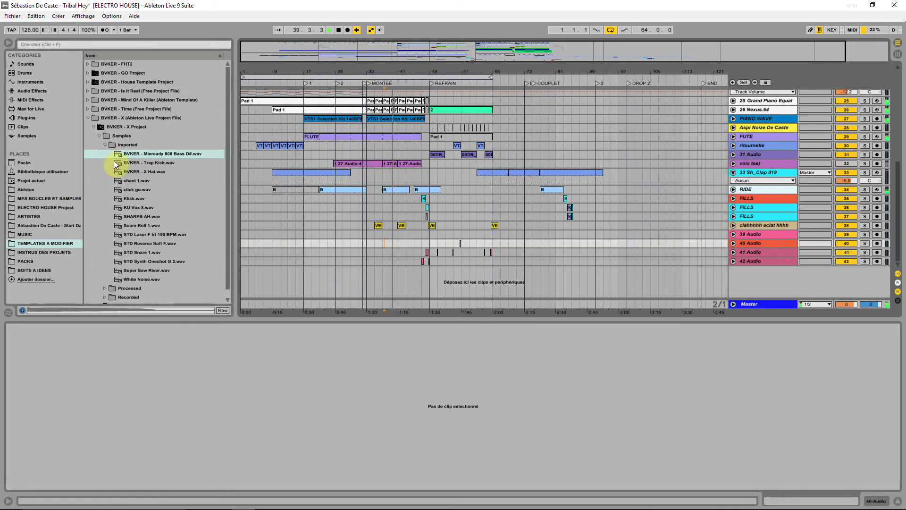
# Try BVKER - Mixready 808 Bass D#.wav as an audio clip at 17.1.1 on a new track at -7.1 dB, and delete the clip
pyautogui.moveTo(124, 154); pyautogui.dragTo(304, 291)
pyautogui.moveTo(846, 270)
pyautogui.mouseDown()
pyautogui.moveTo(846, 283)
pyautogui.moveTo(847, 273)
pyautogui.mouseUp()
pyautogui.click(313, 263)
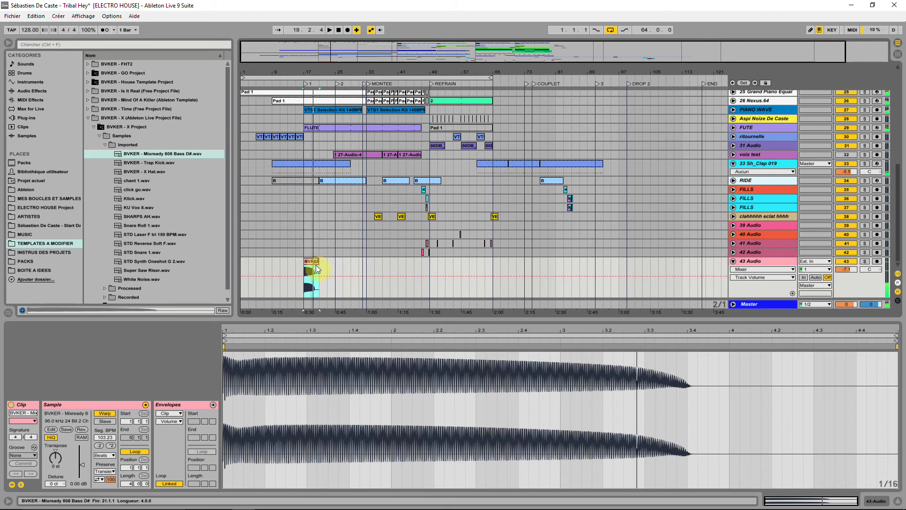
pyautogui.press('Delete')
pyautogui.click(733, 261)
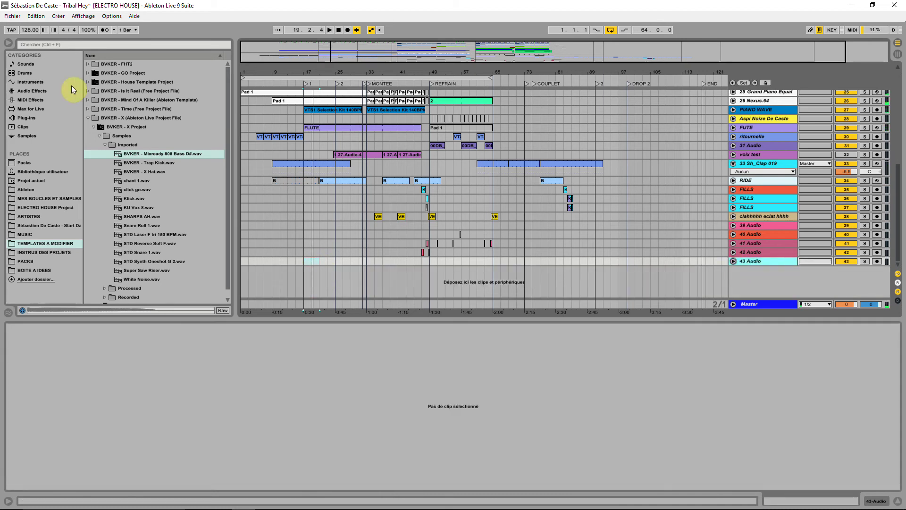
# Search the browser for SAMPL and load the Sampler instrument onto a new track below 43 Audio
pyautogui.click(106, 44)
pyautogui.write('SAMPL')
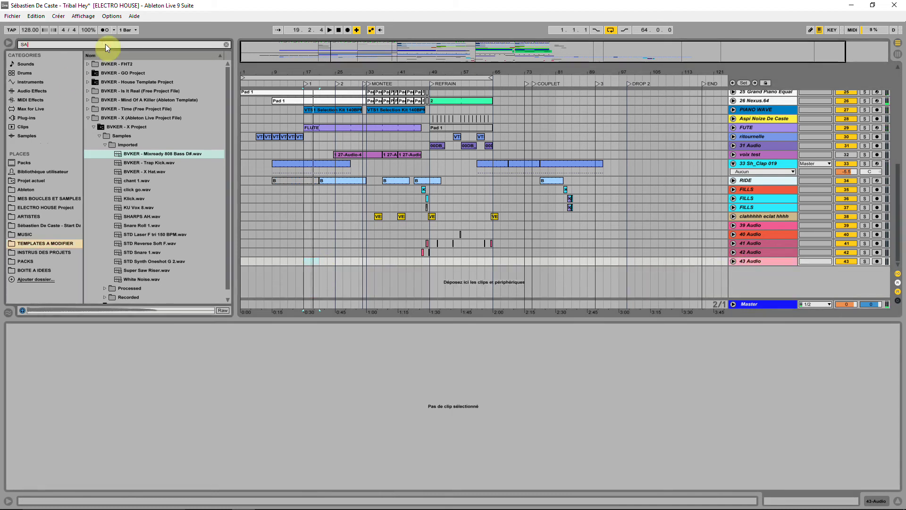
pyautogui.click(36, 145)
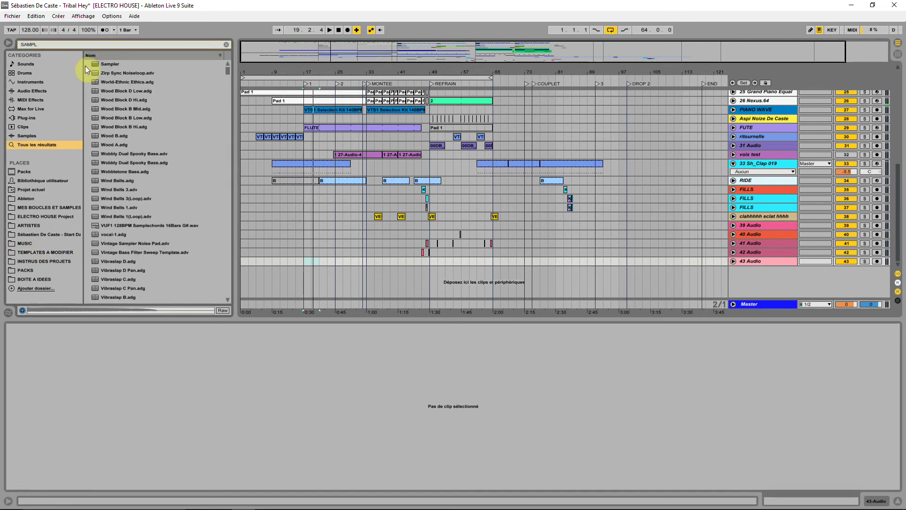
pyautogui.moveTo(95, 65); pyautogui.dragTo(314, 293)
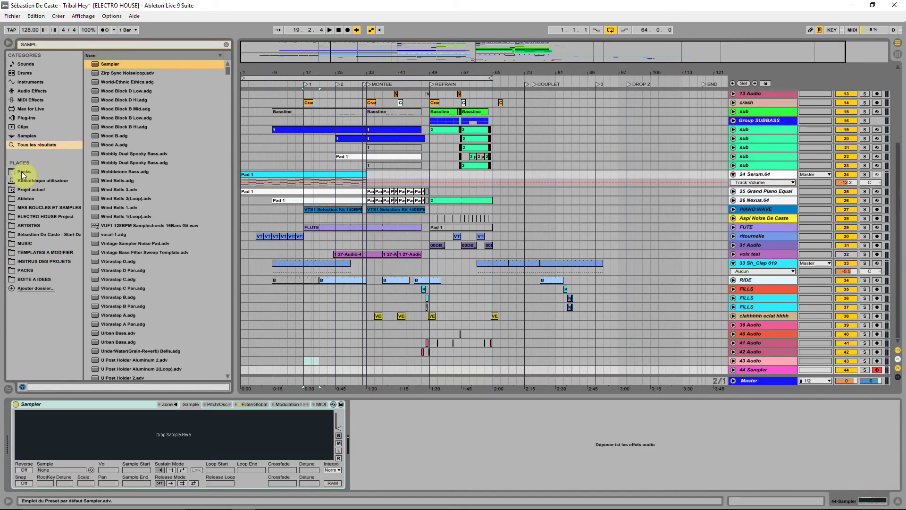
# Load BVKER - Mixready 808 Bass D#.wav from the TEMPLATES A MODIFIER place into the Sampler
pyautogui.click(29, 251)
pyautogui.click(125, 155)
pyautogui.moveTo(125, 158); pyautogui.dragTo(119, 446)
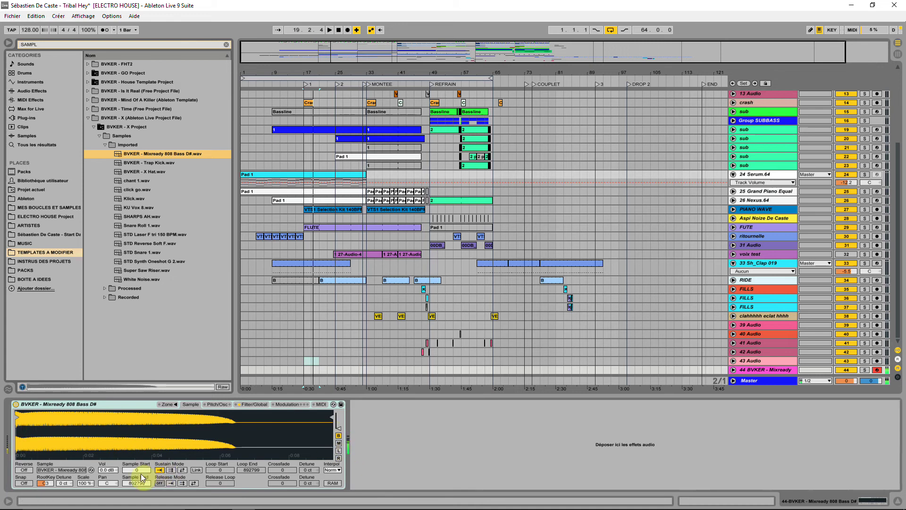
# Try a different Vol setting for the 808 bass sample in the Sampler, and undo the change
pyautogui.click(108, 469)
pyautogui.moveTo(113, 470); pyautogui.dragTo(113, 460)
pyautogui.hotkey('ctrl', 'z')
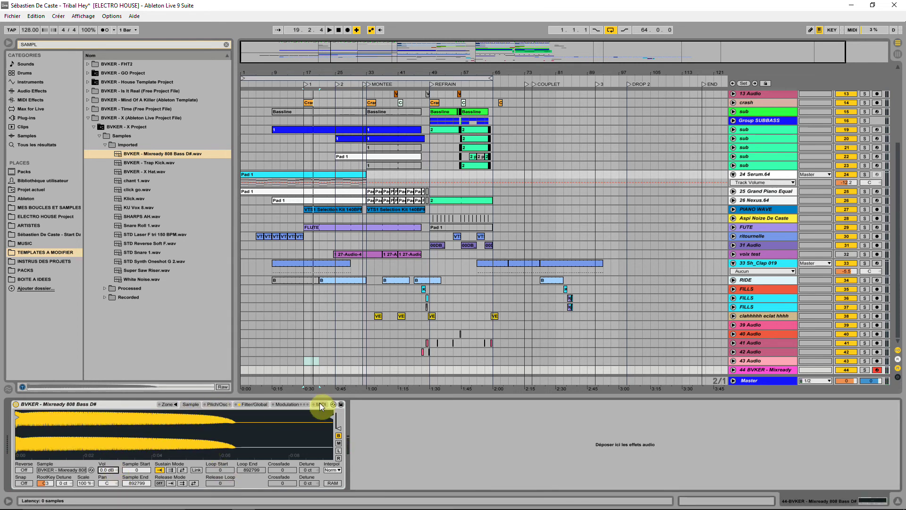
# Unfold the BVKER - Mixready Sampler track and delete the empty 43 Audio track above it
pyautogui.click(733, 369)
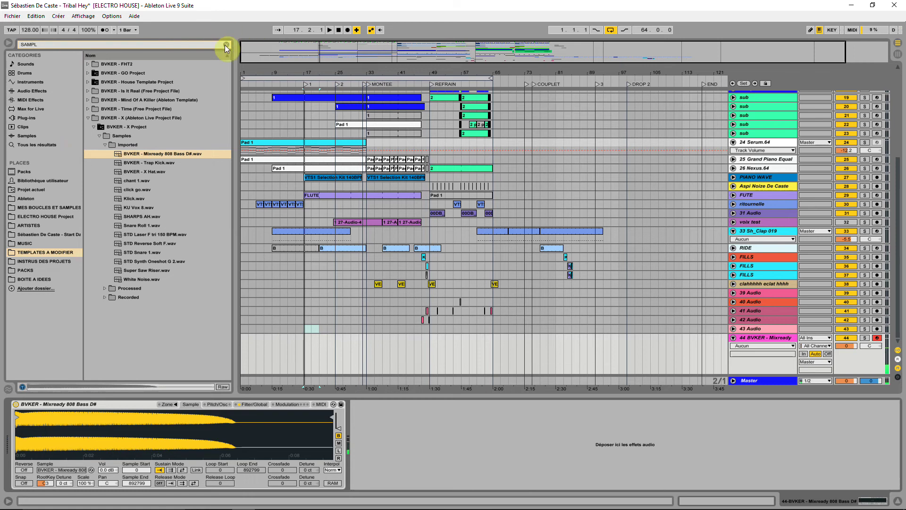
pyautogui.click(754, 329)
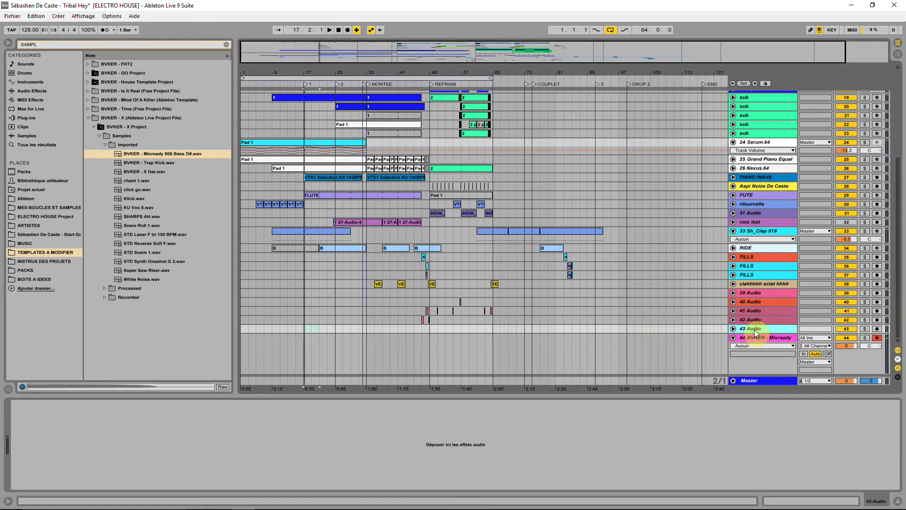
pyautogui.press('Delete')
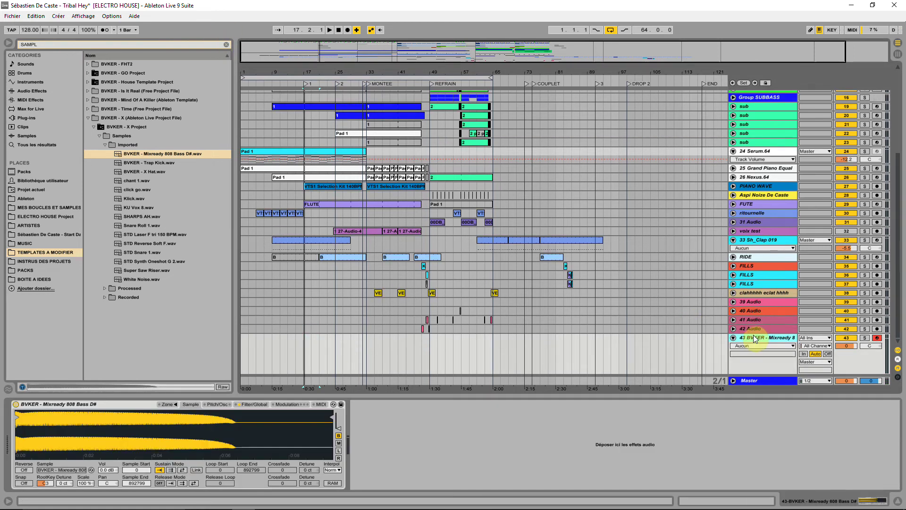
# Put the EQ Eight from track 42 Audio after the Sampler on the BVKER - Mixready track
pyautogui.click(753, 330)
pyautogui.click(165, 406)
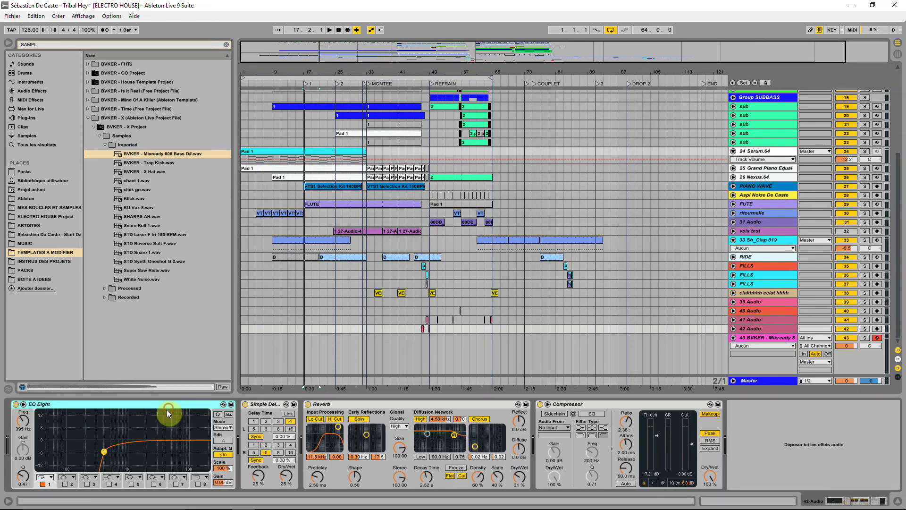
pyautogui.moveTo(311, 386); pyautogui.dragTo(406, 355)
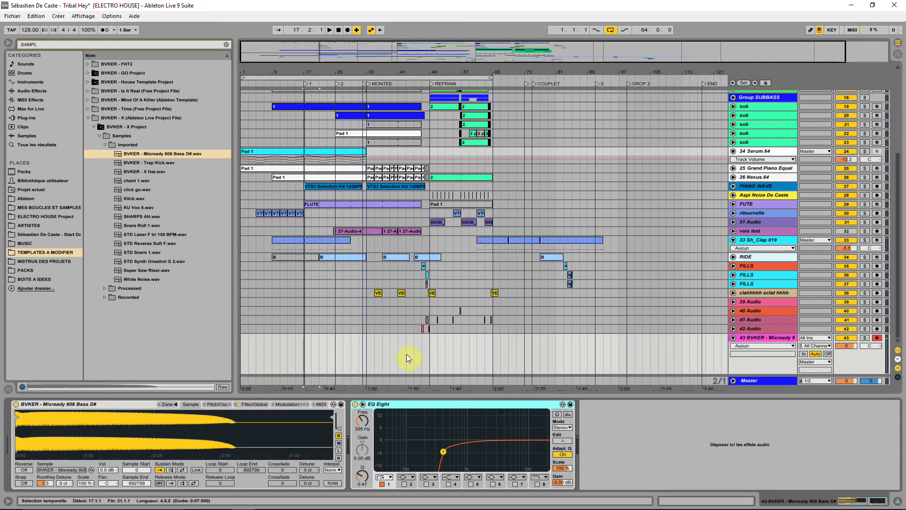
# Turn off band 1 of the EQ Eight on the 808 bass track and set its output gain to 5.00 dB
pyautogui.click(383, 484)
pyautogui.click(563, 482)
pyautogui.moveTo(565, 484); pyautogui.dragTo(573, 476)
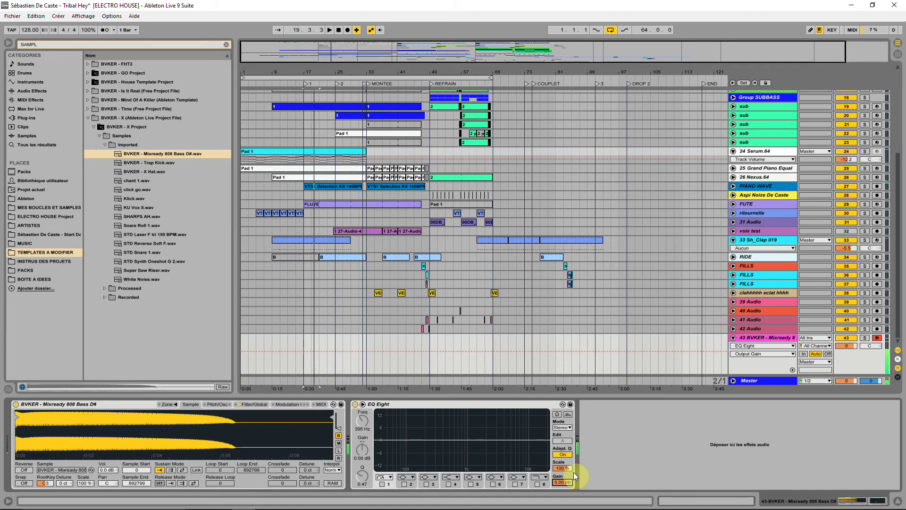
# Play the arrangement from 17.1.1 to rehearse the 808 bass against the other tracks
pyautogui.press('space')
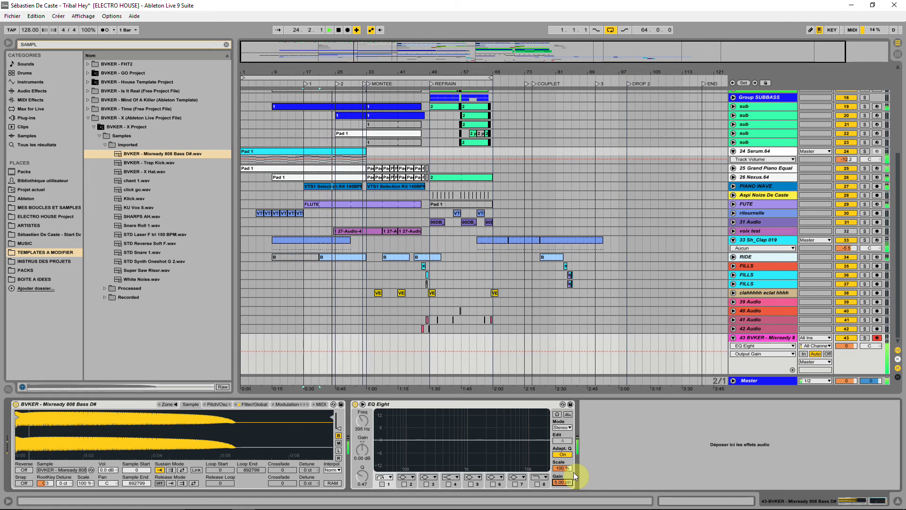
pyautogui.press('space')
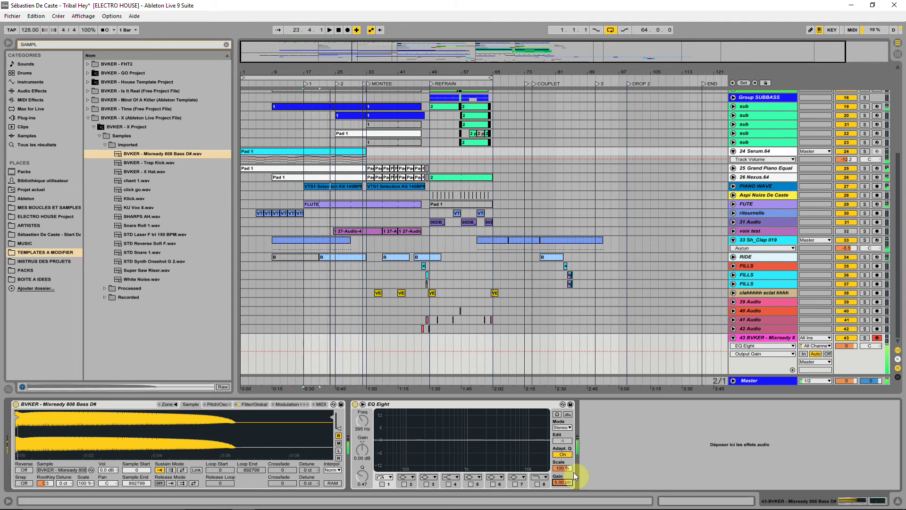
pyautogui.press('space')
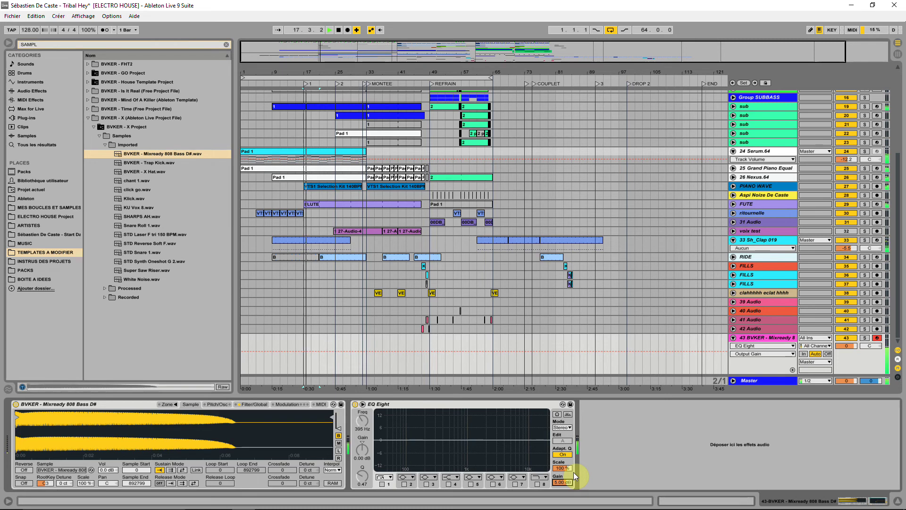
pyautogui.press('space')
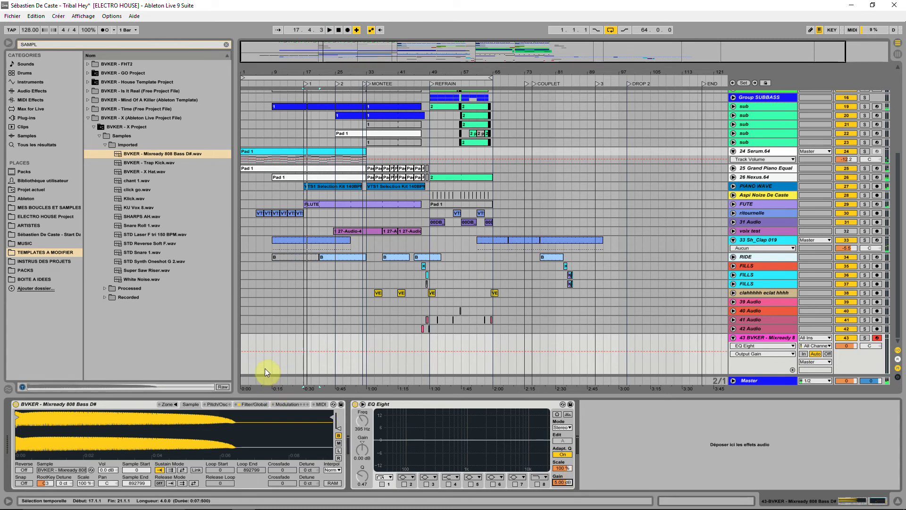
# Record an 808 bass line on the BVKER - Mixready track, starting before bar 9 and stopping at bar 17
pyautogui.click(265, 366)
pyautogui.press('space')
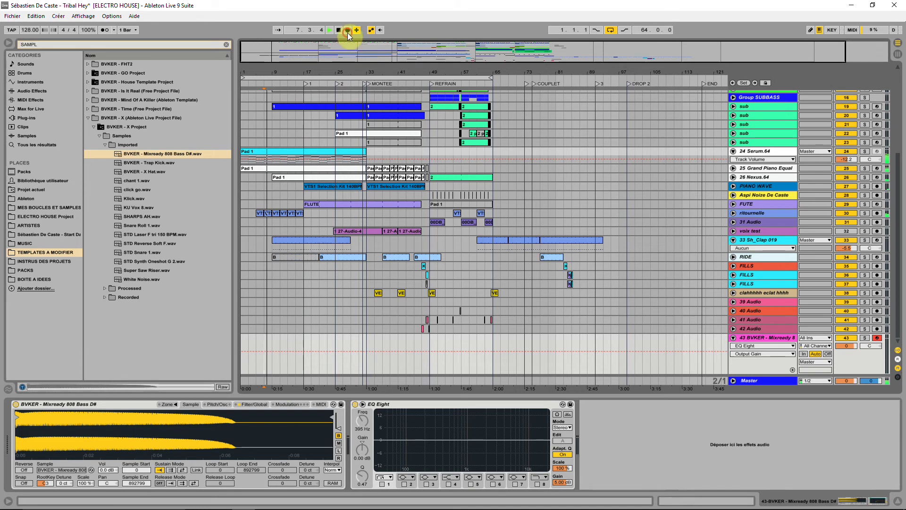
pyautogui.click(348, 30)
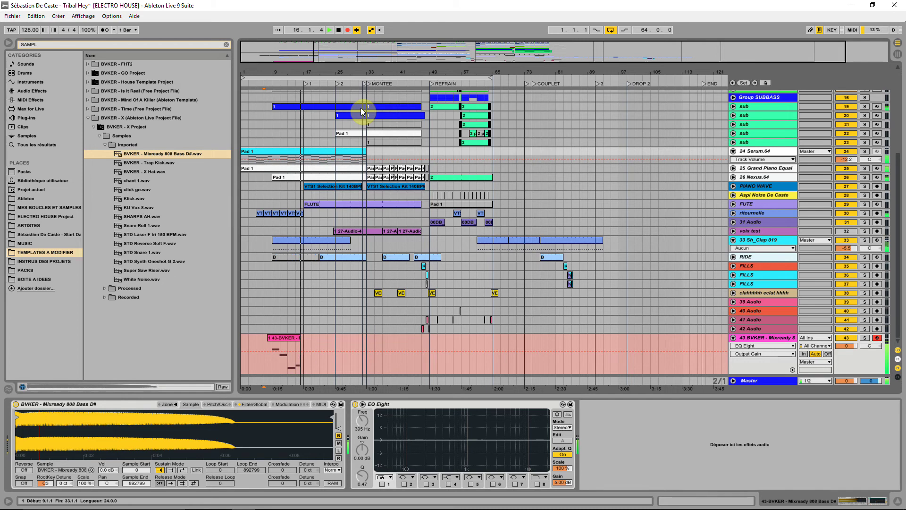
pyautogui.press('space')
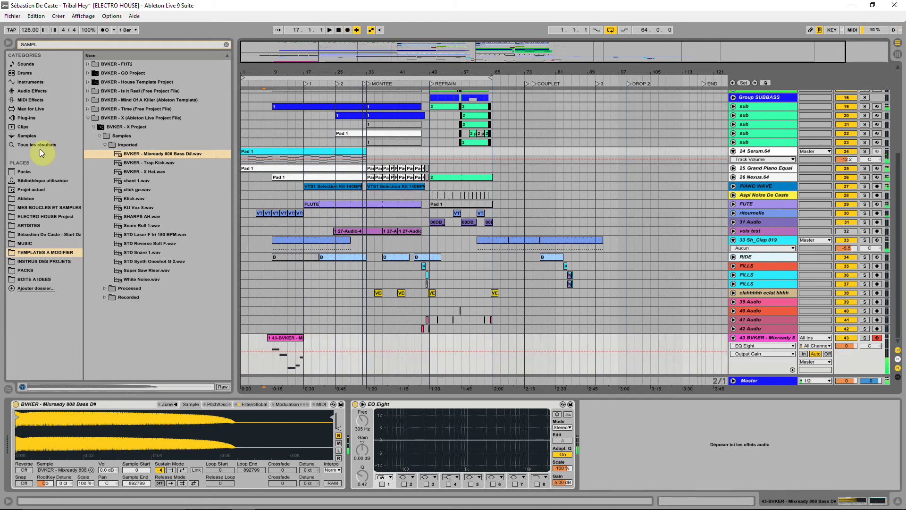
# Trim the recorded 808 bass clip so that it spans 9.1.1 to 17.1.1
pyautogui.click(280, 338)
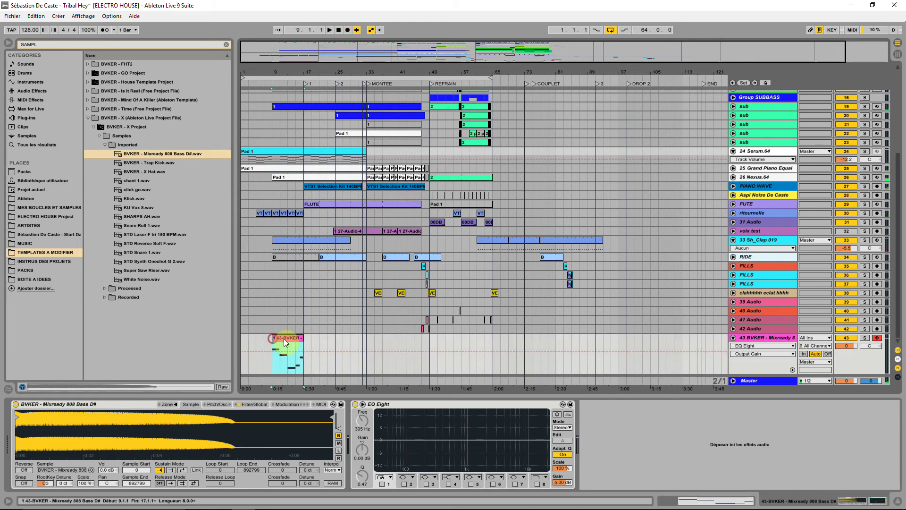
pyautogui.click(311, 345)
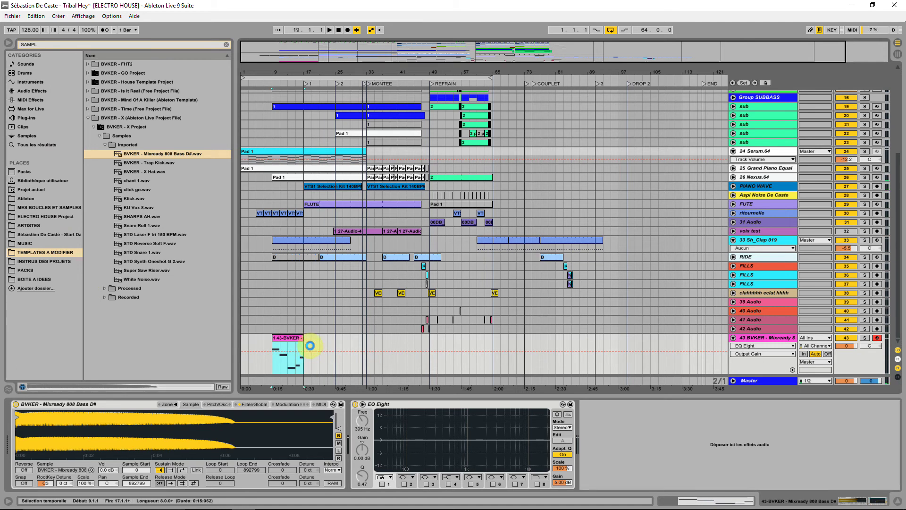
pyautogui.click(271, 342)
pyautogui.click(273, 349)
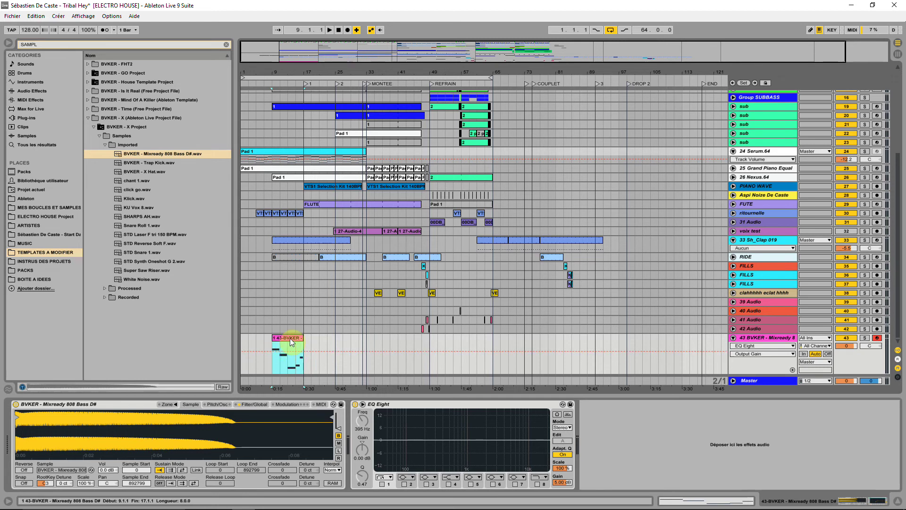
# Open the notes of the recorded 808 bass clip, align the G3 note's start to 7.1.1 and play the passage
pyautogui.doubleClick(289, 338)
pyautogui.click(753, 362)
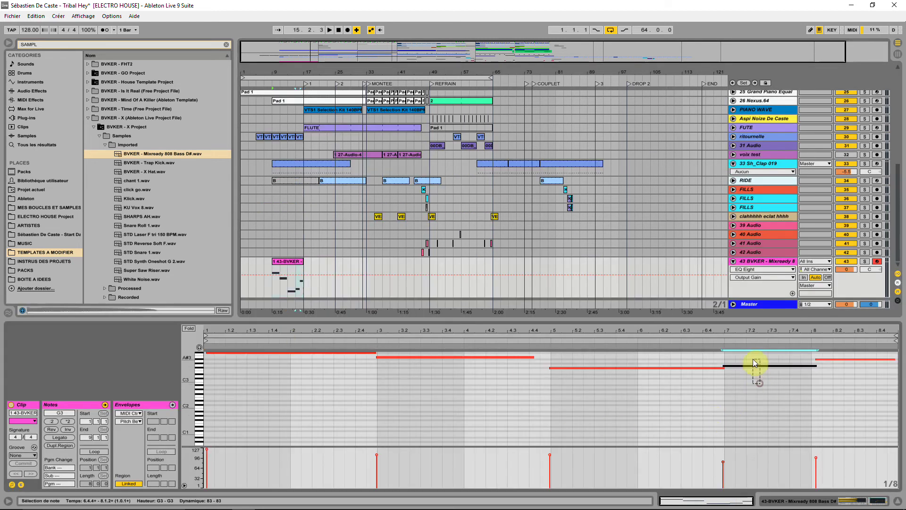
pyautogui.click(659, 366)
pyautogui.press('space')
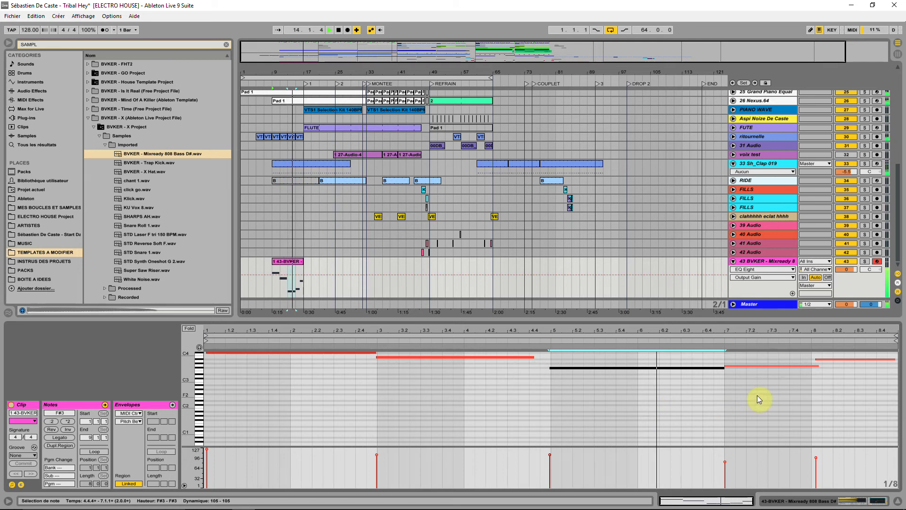
pyautogui.press('space')
# Raise the G3 note at 7.1.1 to A3 and the clip's last note to B3
pyautogui.click(726, 366)
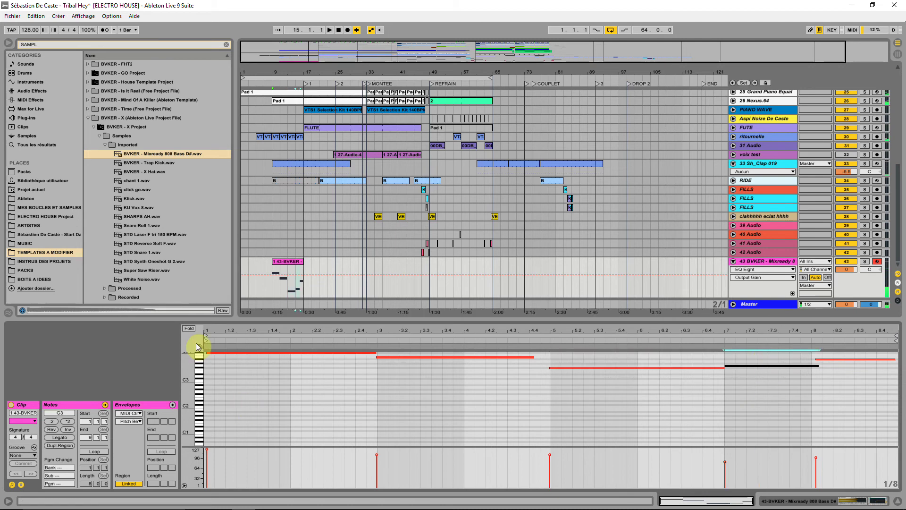
pyautogui.press('Up')
pyautogui.press('Up')
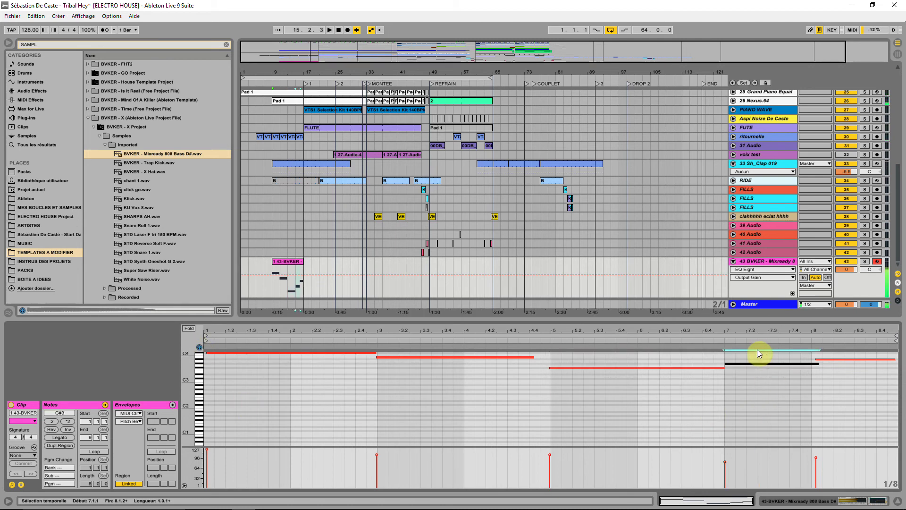
pyautogui.click(826, 359)
pyautogui.press('Up')
# During playback, make the A3 note end and the B3 note start at 8.1.1, and set the 808 bass track's volume to -2.7 dB
pyautogui.press('space')
pyautogui.click(810, 362)
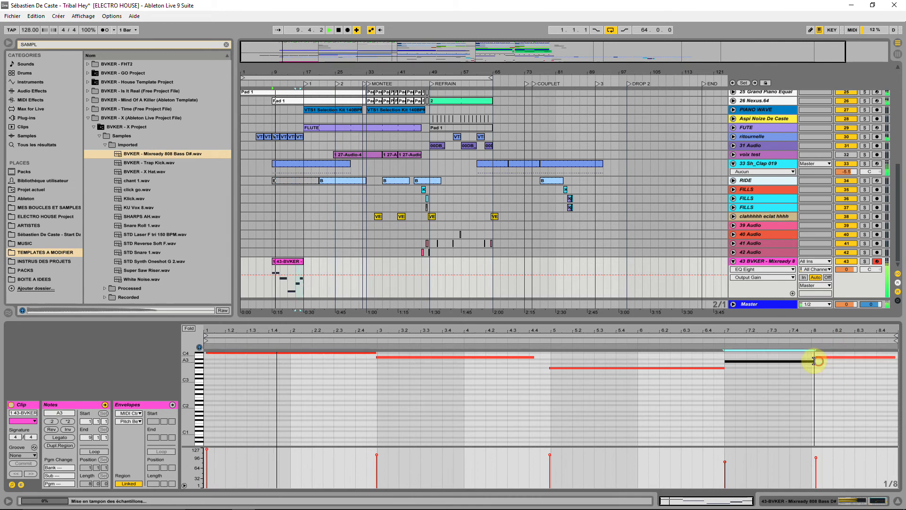
pyautogui.click(833, 357)
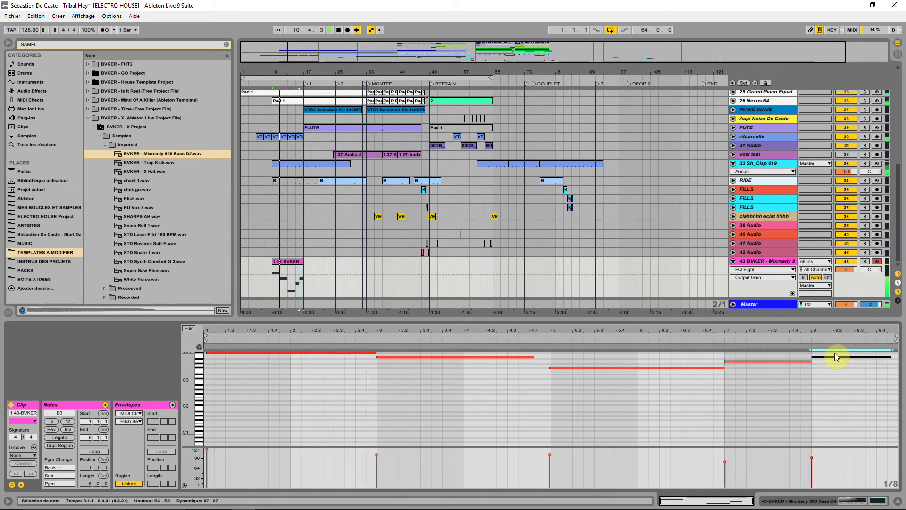
pyautogui.moveTo(845, 268); pyautogui.dragTo(846, 271)
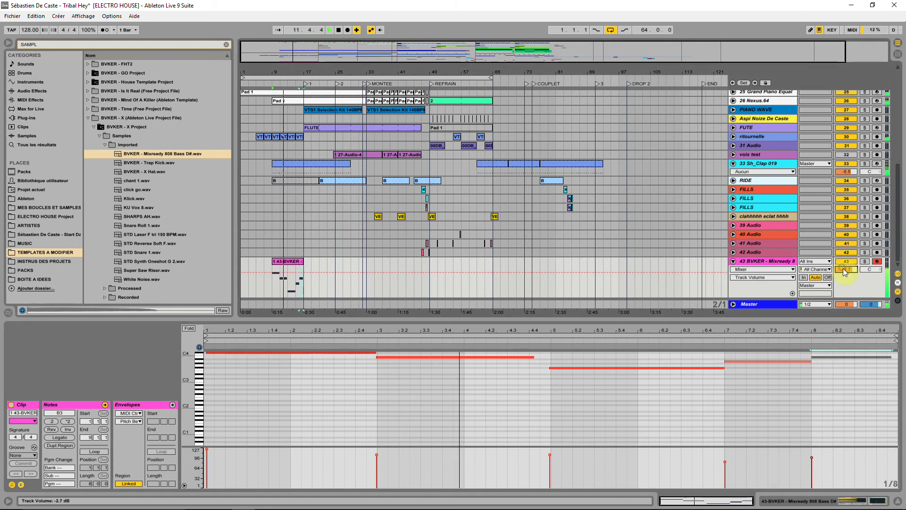
# Disarm and fold the 808 bass track, and audition the BVKER - Trap Kick.wav sample
pyautogui.click(879, 262)
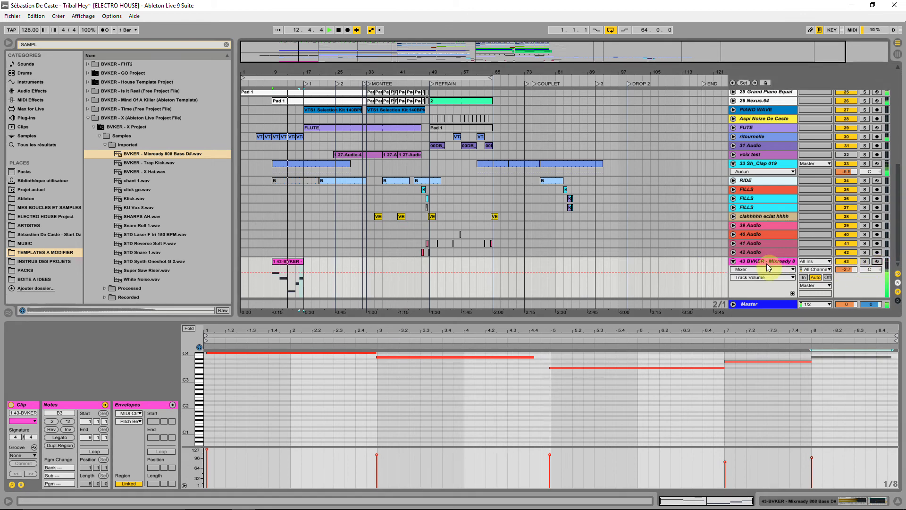
pyautogui.click(734, 262)
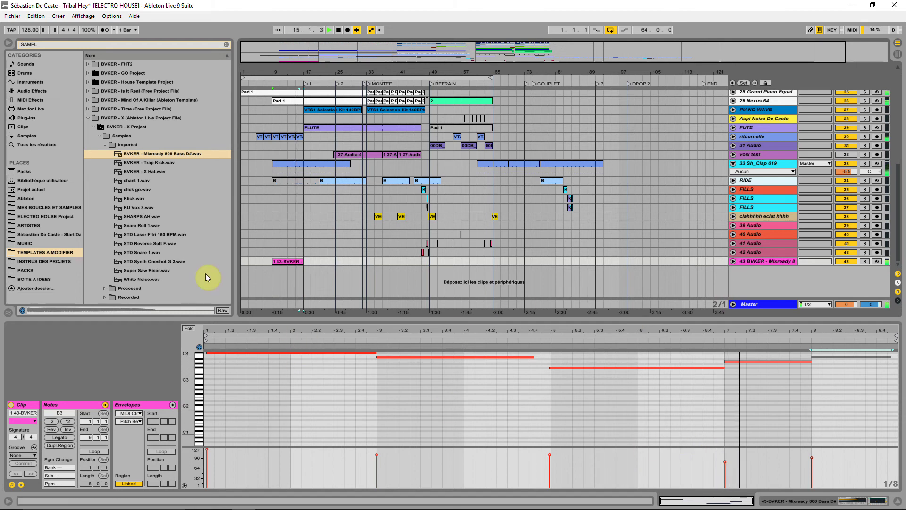
pyautogui.click(166, 163)
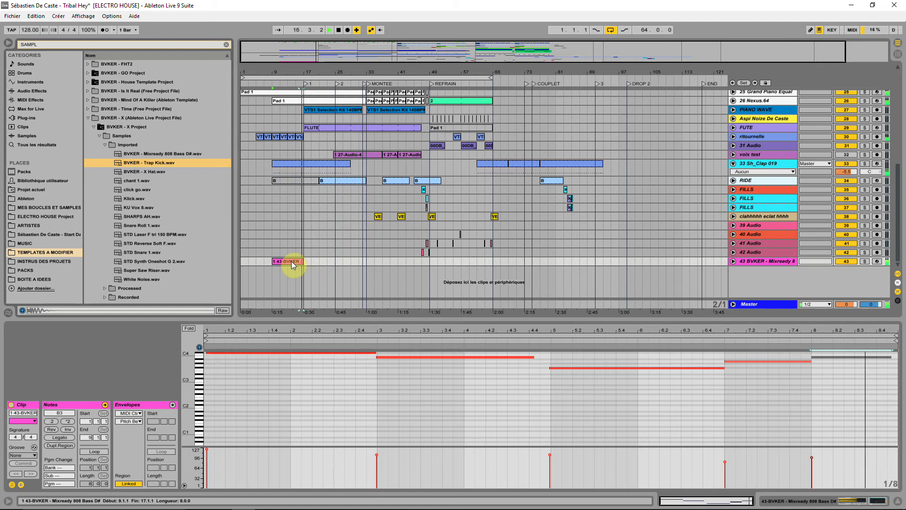
# Loop the 808 bass clip out to about bar 31 and lengthen its first B3 note to end at 5.1.1
pyautogui.moveTo(315, 260); pyautogui.dragTo(334, 260)
pyautogui.click(94, 451)
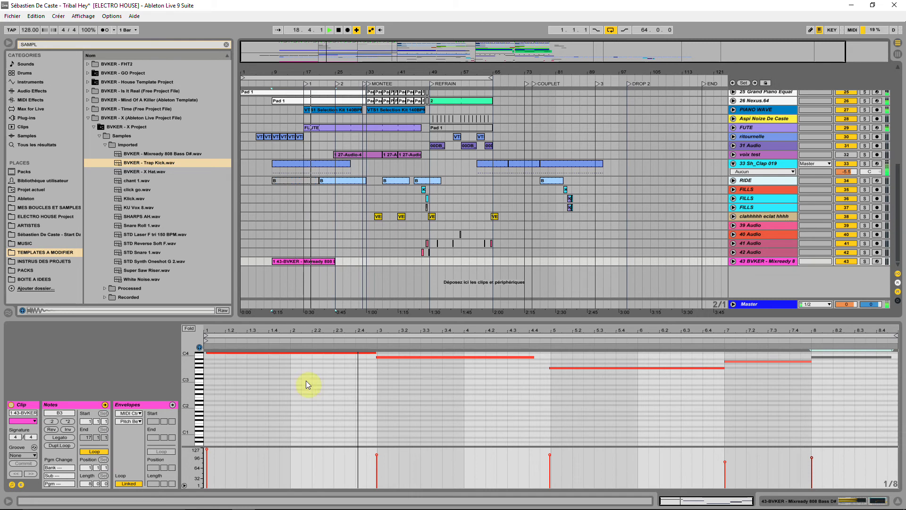
pyautogui.click(313, 401)
pyautogui.hotkey('ctrl', 'a')
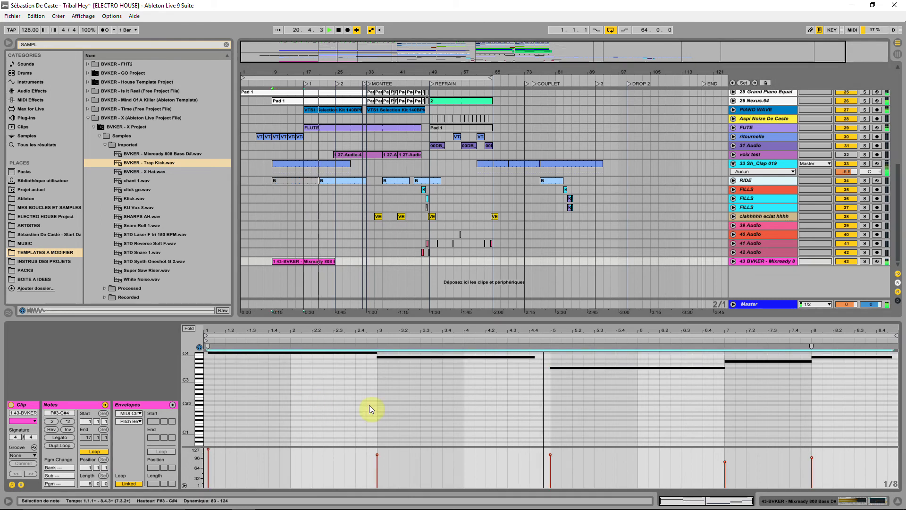
pyautogui.click(513, 376)
pyautogui.moveTo(533, 358); pyautogui.dragTo(551, 357)
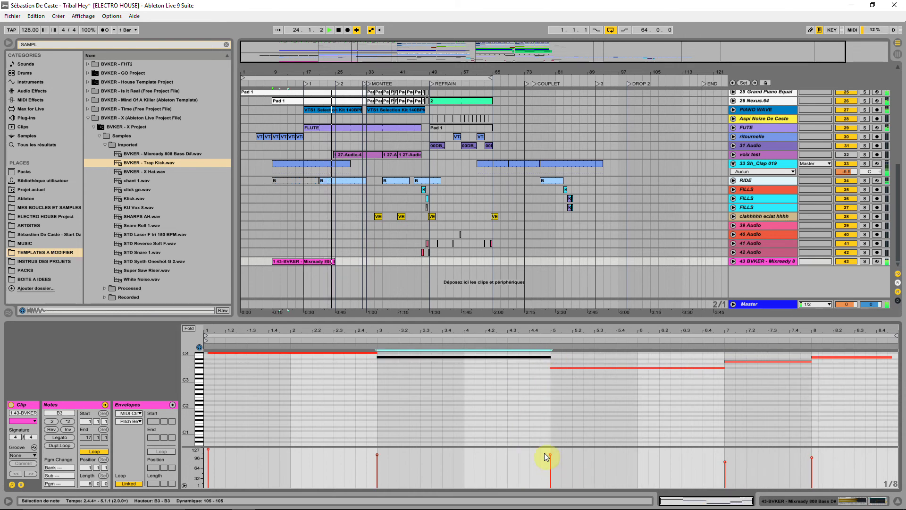
pyautogui.moveTo(335, 259); pyautogui.dragTo(358, 255)
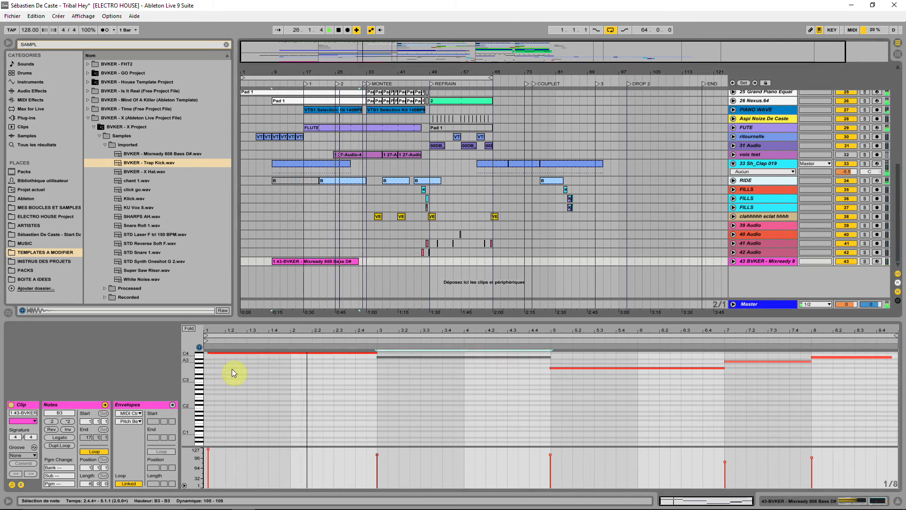
# Align the start of the 808 bass clip's opening C#4 note to 1.1.1
pyautogui.click(223, 351)
pyautogui.moveTo(223, 345); pyautogui.dragTo(223, 346)
pyautogui.moveTo(209, 352); pyautogui.dragTo(205, 351)
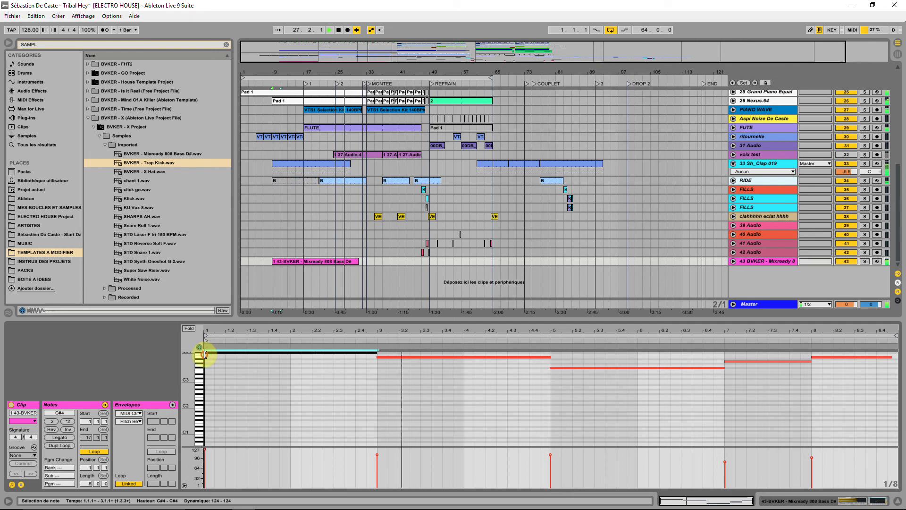
# Unfold and arm the 808 bass track, and play the arrangement from 9.1.1
pyautogui.click(278, 268)
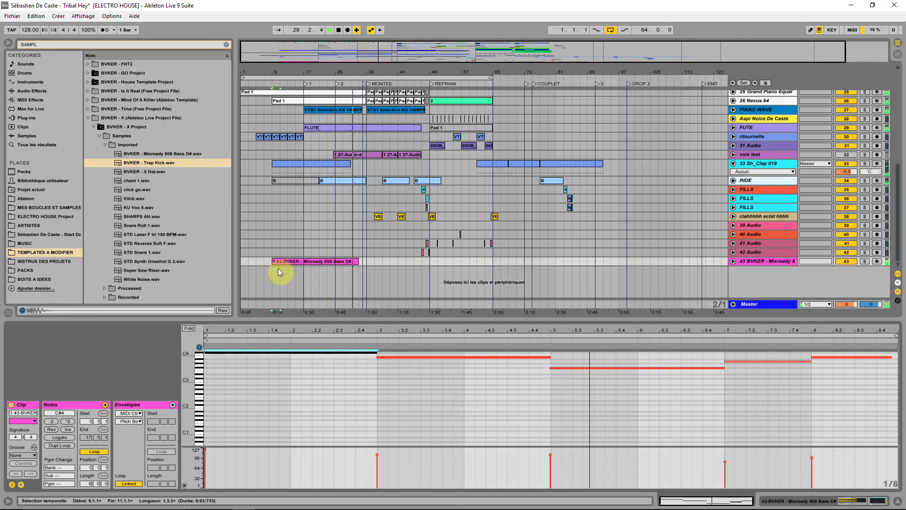
pyautogui.click(732, 261)
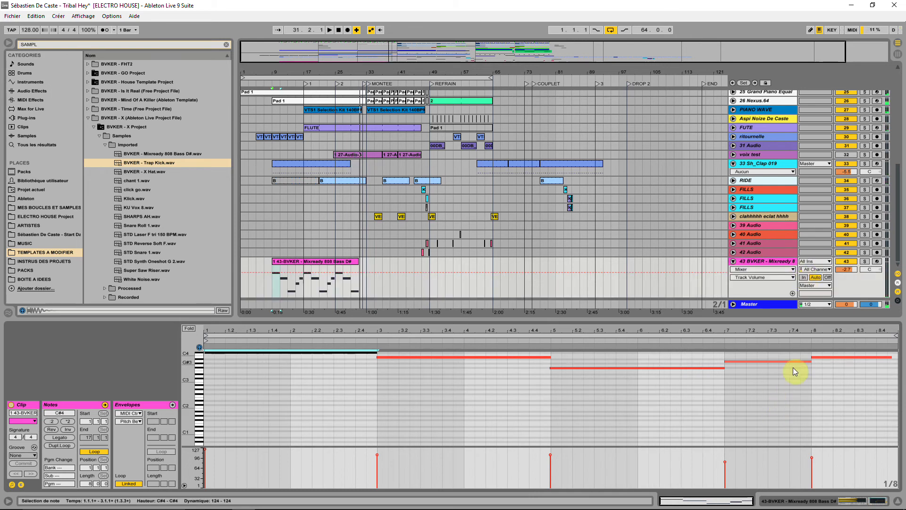
pyautogui.click(877, 262)
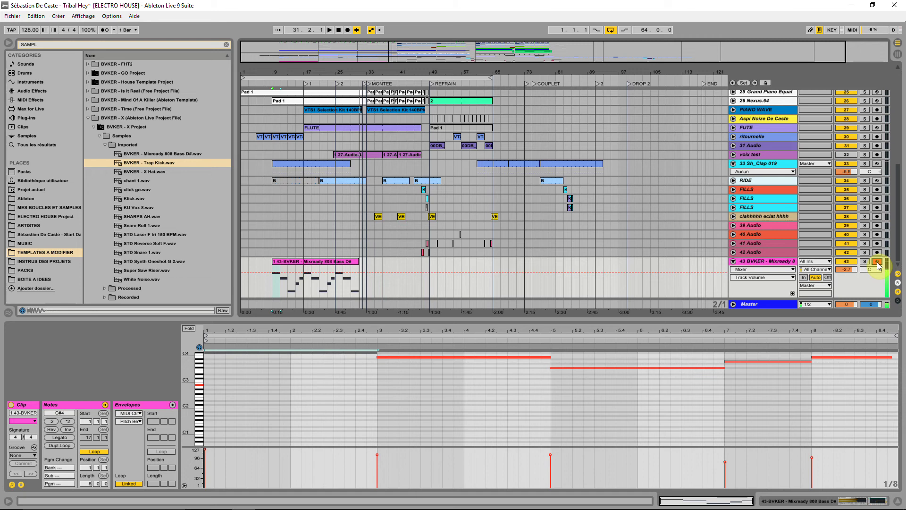
pyautogui.press('space')
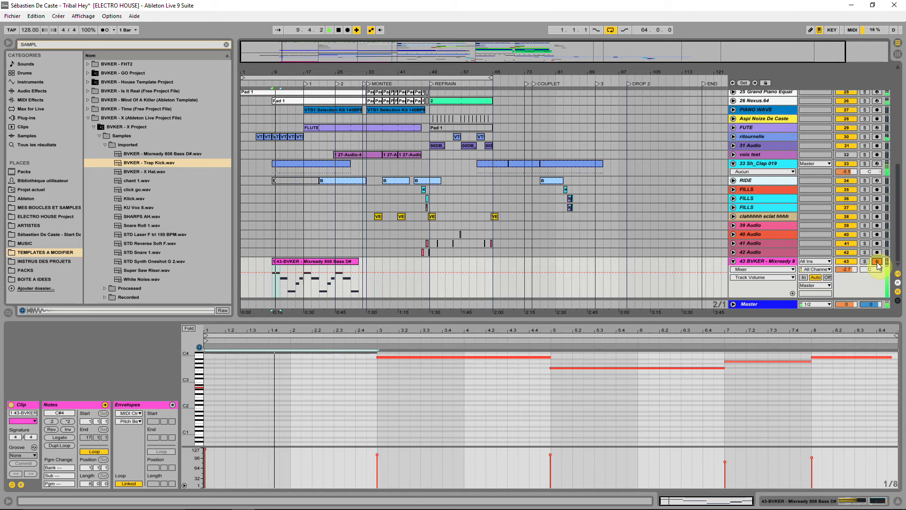
pyautogui.click(878, 264)
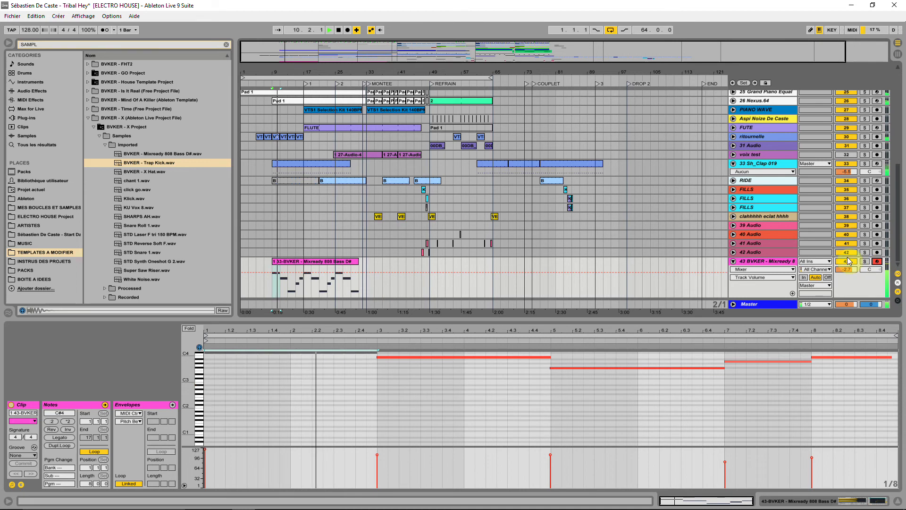
# Transpose all notes of the 808 bass clip down 12 semitones during playback
pyautogui.click(296, 409)
pyautogui.hotkey('ctrl', 'a')
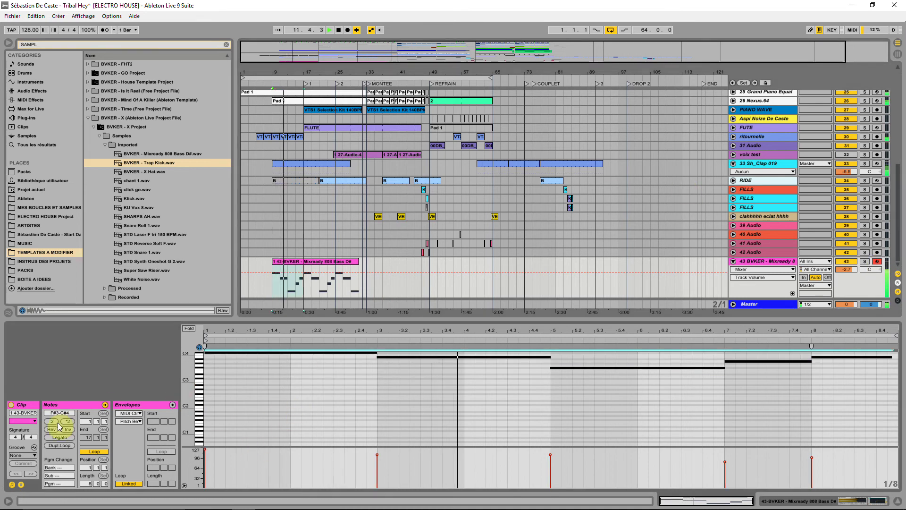
pyautogui.moveTo(61, 413); pyautogui.dragTo(60, 412)
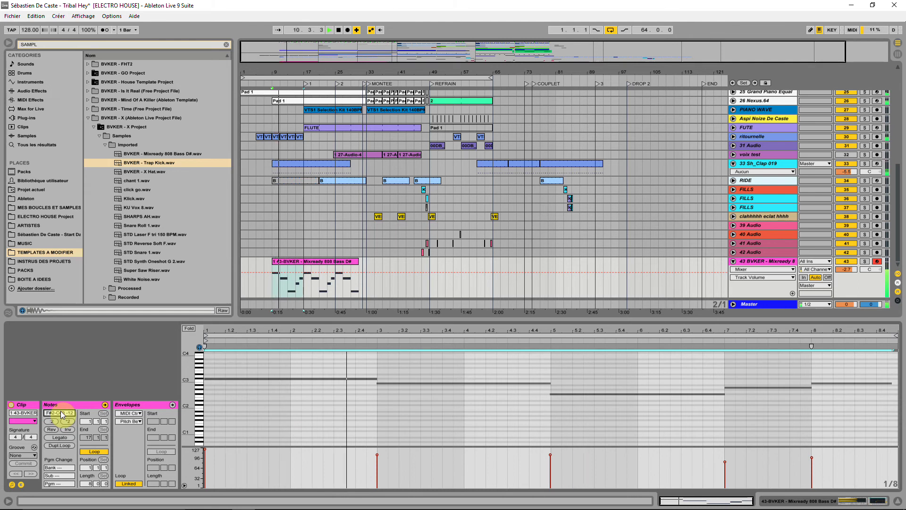
pyautogui.click(324, 381)
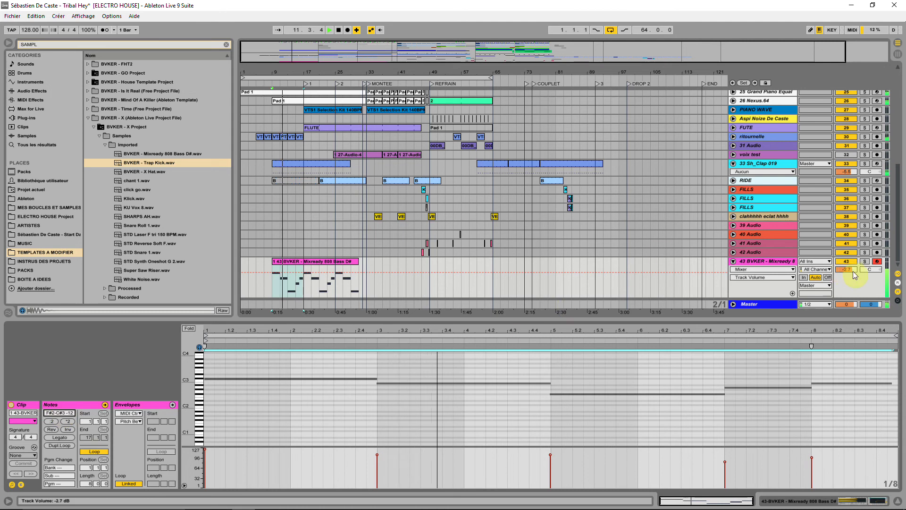
# Set the 808 bass track's volume to -3.9 dB and lengthen the clip's last B2 note to the end of the eight-bar loop
pyautogui.moveTo(853, 271); pyautogui.dragTo(853, 277)
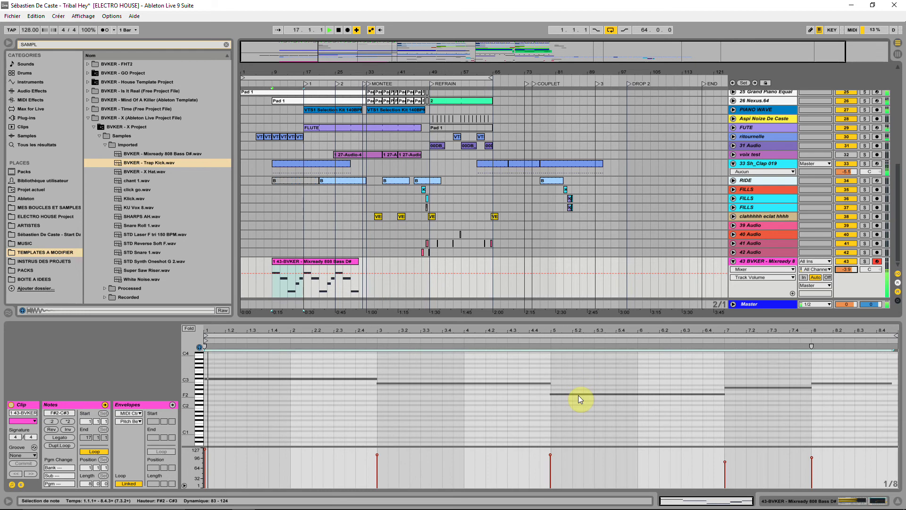
pyautogui.click(887, 404)
pyautogui.moveTo(891, 382); pyautogui.dragTo(897, 383)
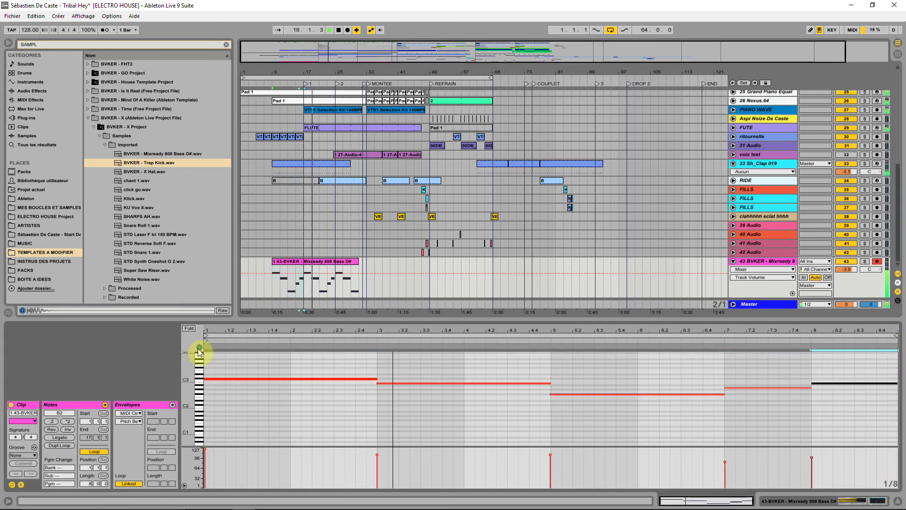
# Browse the imported samples of the BVKER - Time project and audition them through BVKERs Atmo Swell 150BPM (D#) [X].wav
pyautogui.click(104, 145)
pyautogui.click(89, 109)
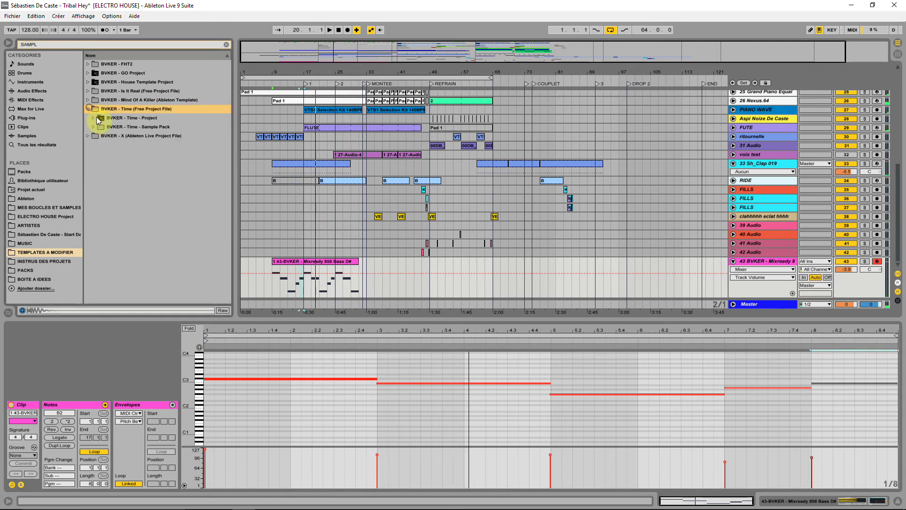
pyautogui.click(94, 118)
pyautogui.click(99, 126)
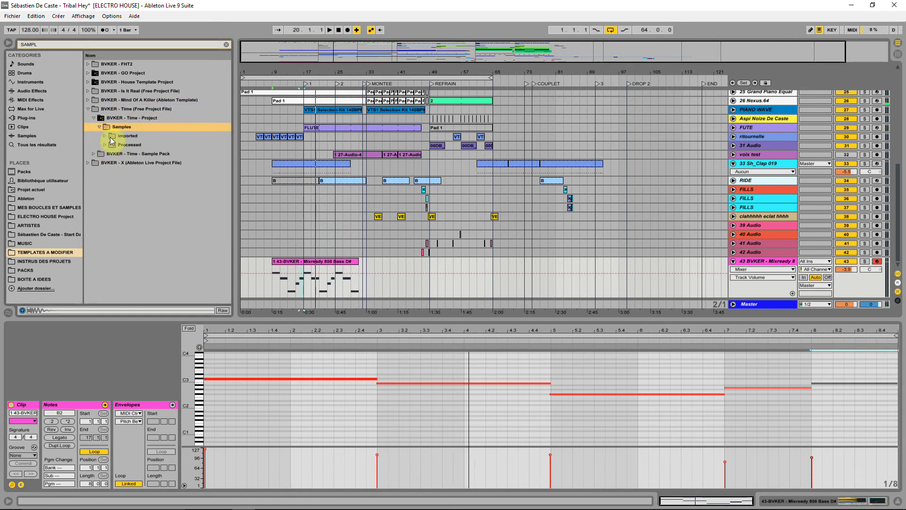
pyautogui.click(106, 136)
pyautogui.click(116, 145)
pyautogui.click(125, 154)
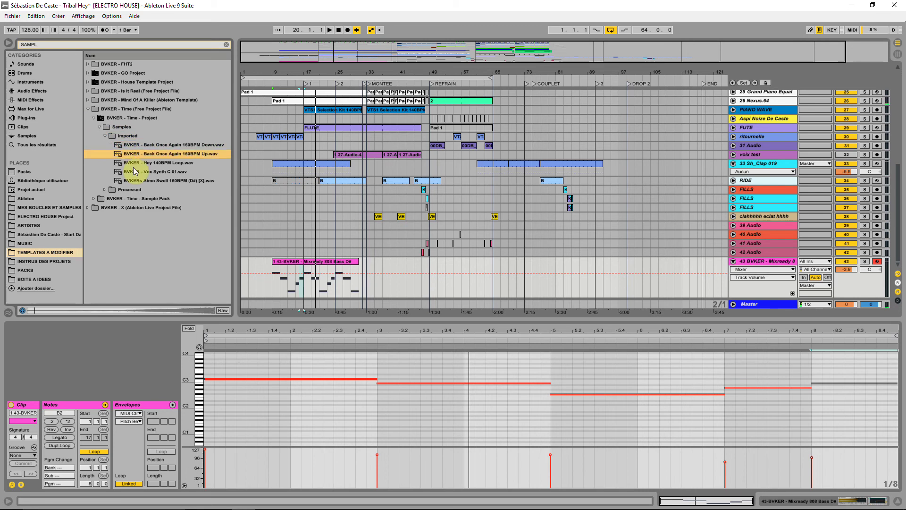
pyautogui.click(133, 165)
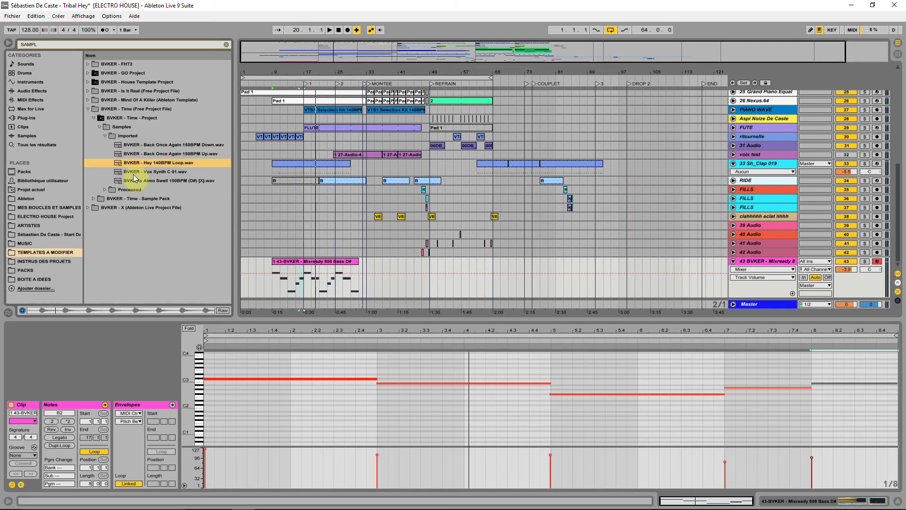
pyautogui.click(135, 173)
pyautogui.click(137, 182)
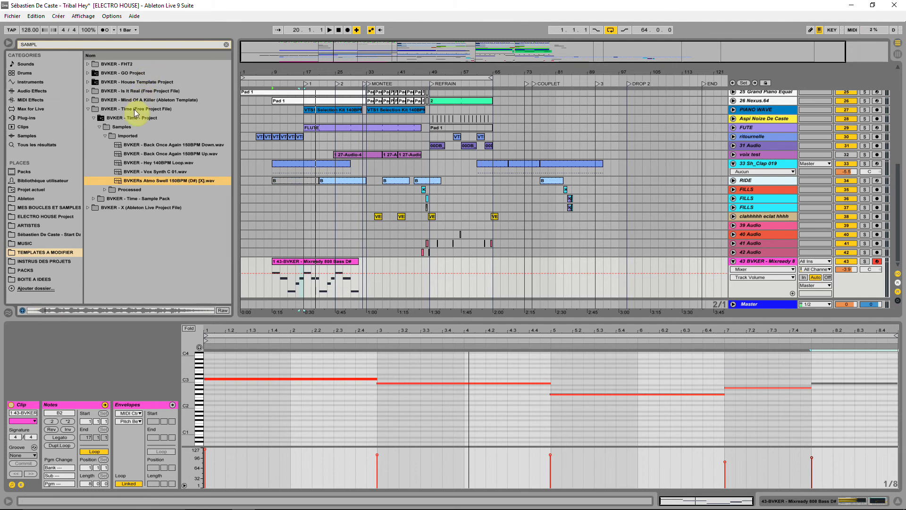
# Audition the risers, snares, chants, claps and hats among the imported samples of the BVKER - Mind Of A Killer project
pyautogui.click(88, 100)
pyautogui.click(93, 109)
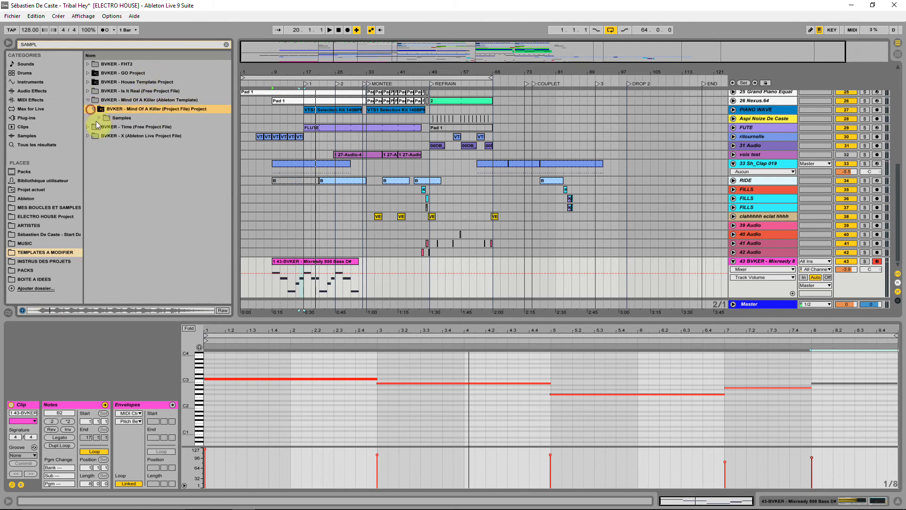
pyautogui.click(99, 117)
pyautogui.click(106, 126)
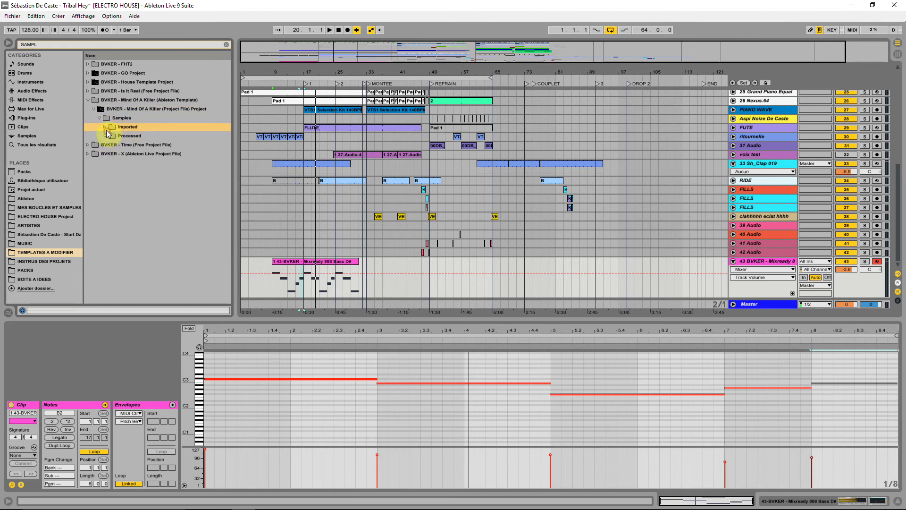
pyautogui.click(115, 136)
pyautogui.click(127, 145)
pyautogui.click(152, 154)
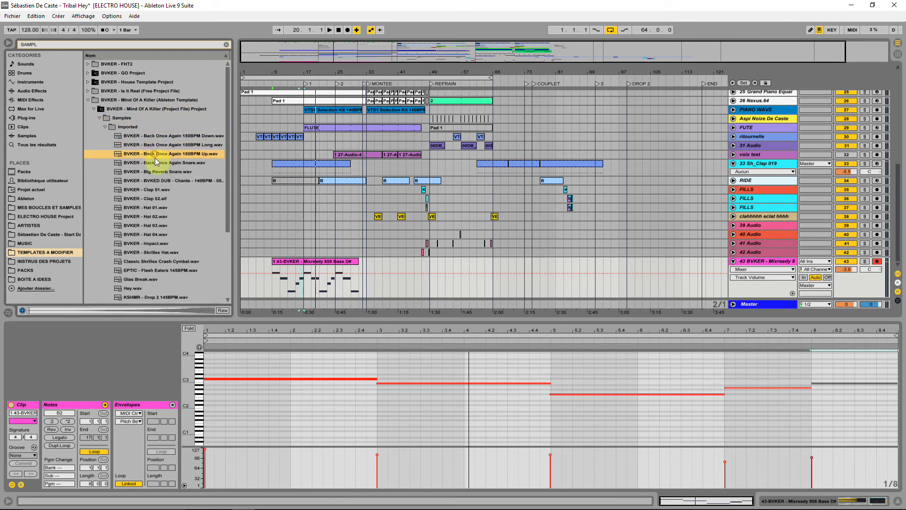
pyautogui.click(155, 162)
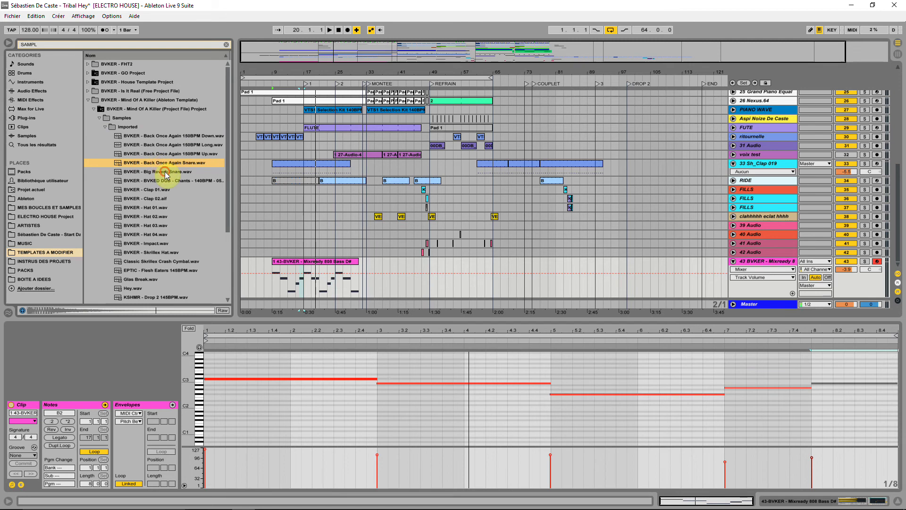
pyautogui.click(166, 172)
pyautogui.click(164, 183)
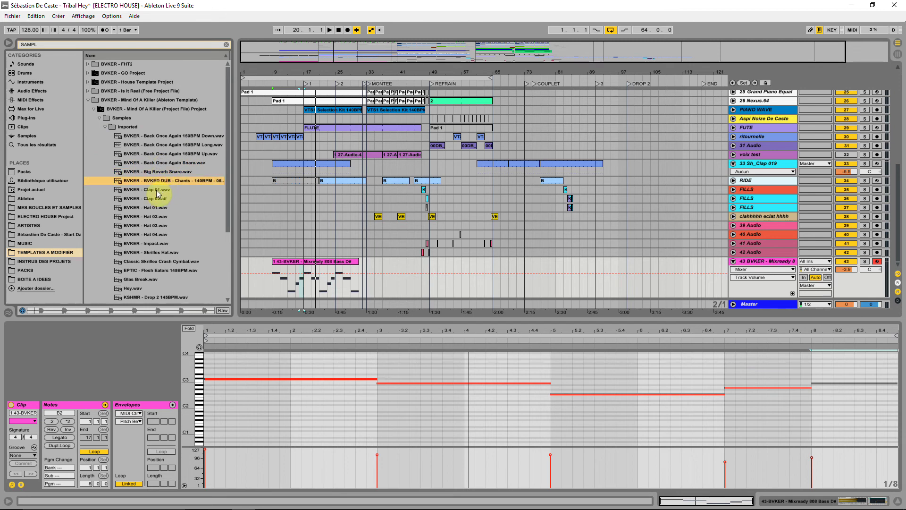
pyautogui.click(156, 172)
pyautogui.click(133, 201)
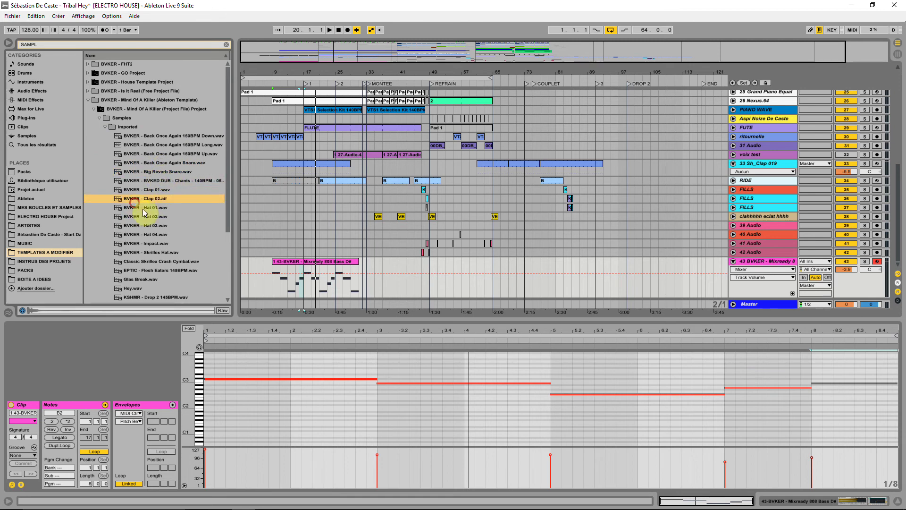
pyautogui.click(147, 209)
pyautogui.click(145, 201)
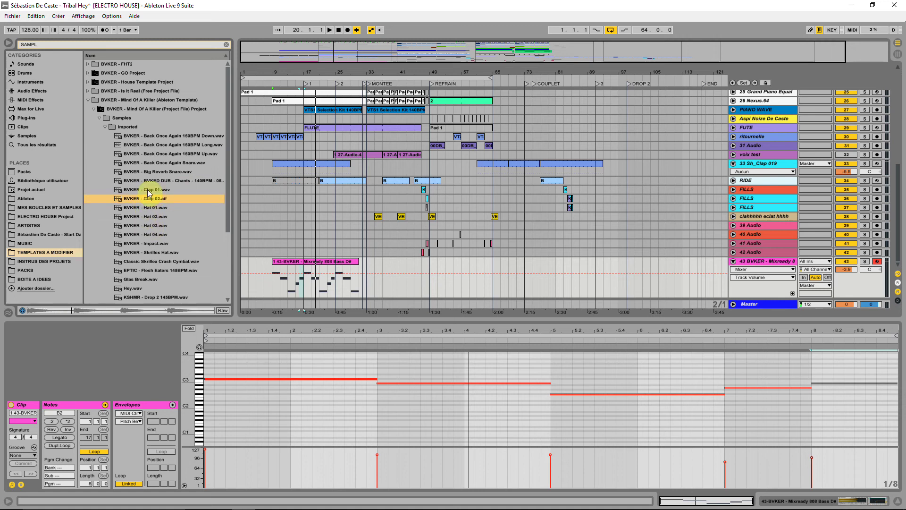
pyautogui.click(149, 163)
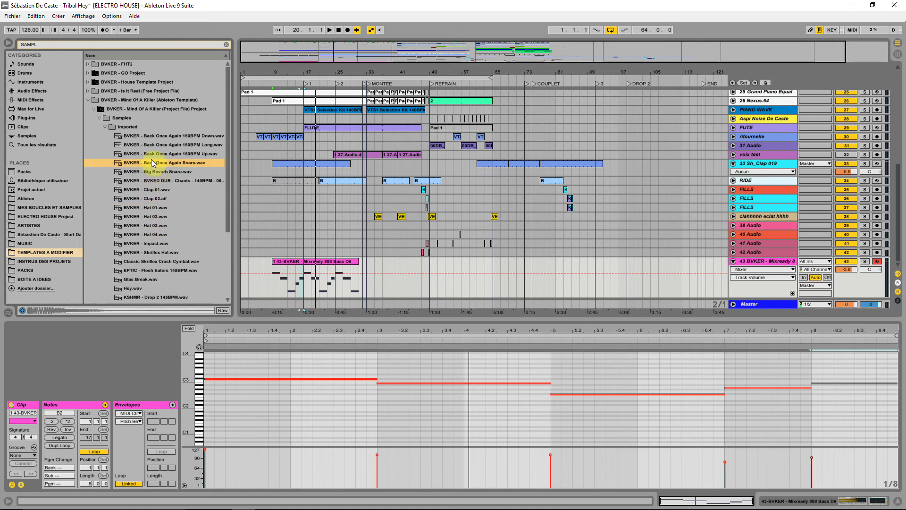
# Play the build-up from 35.1.1 while auditioning BVKER - Big Reverb Snare.wav, and fold the 808 bass track
pyautogui.click(376, 288)
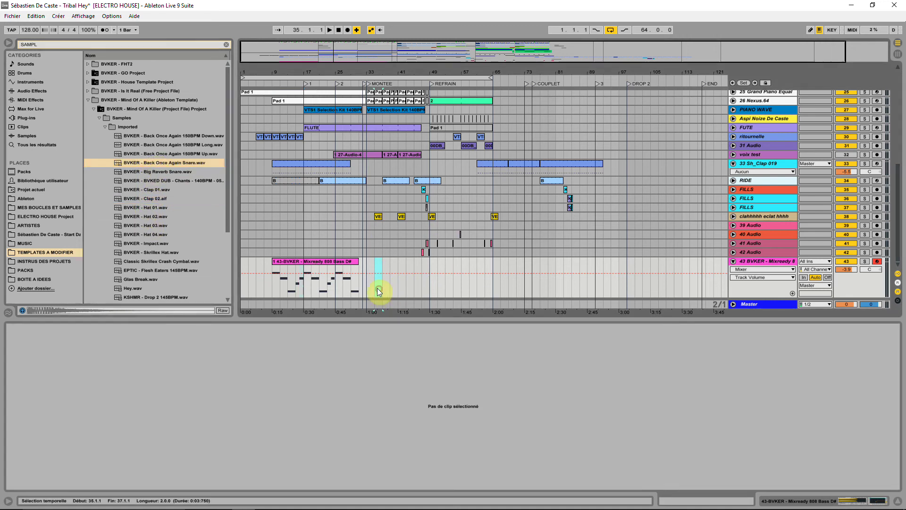
pyautogui.press('space')
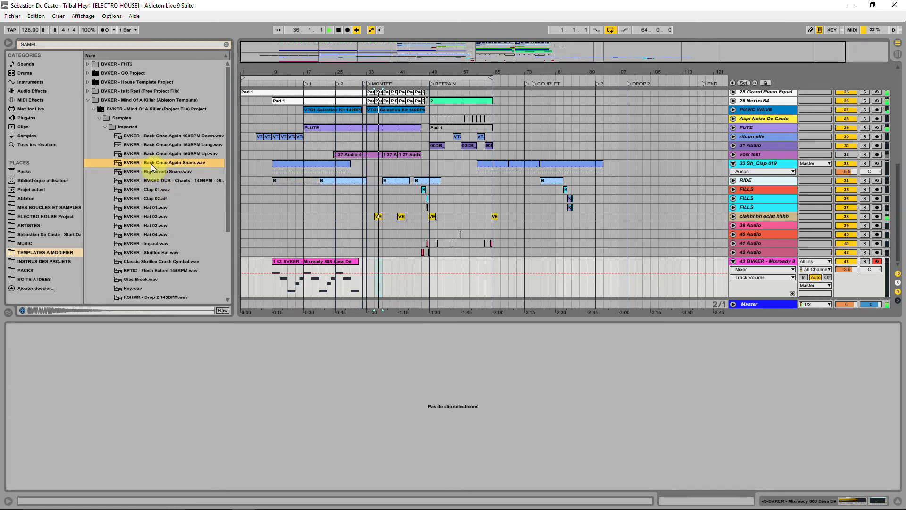
pyautogui.click(149, 171)
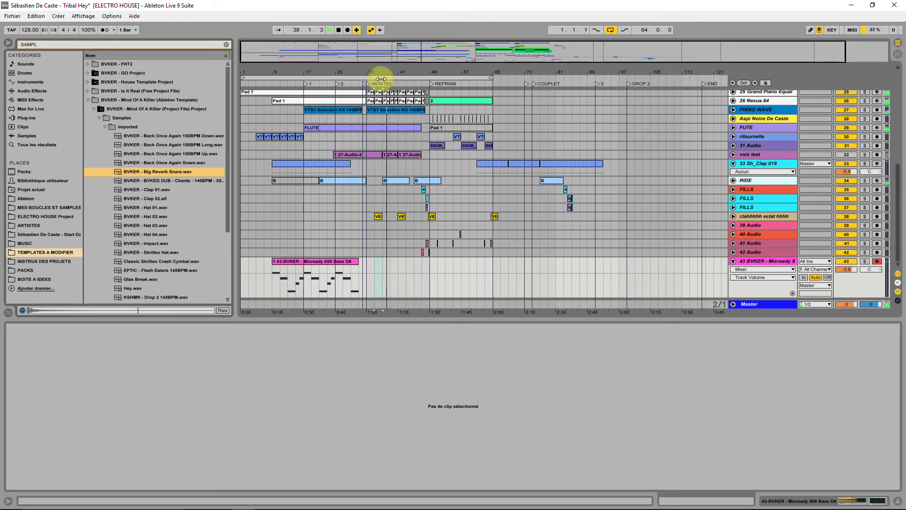
pyautogui.click(733, 260)
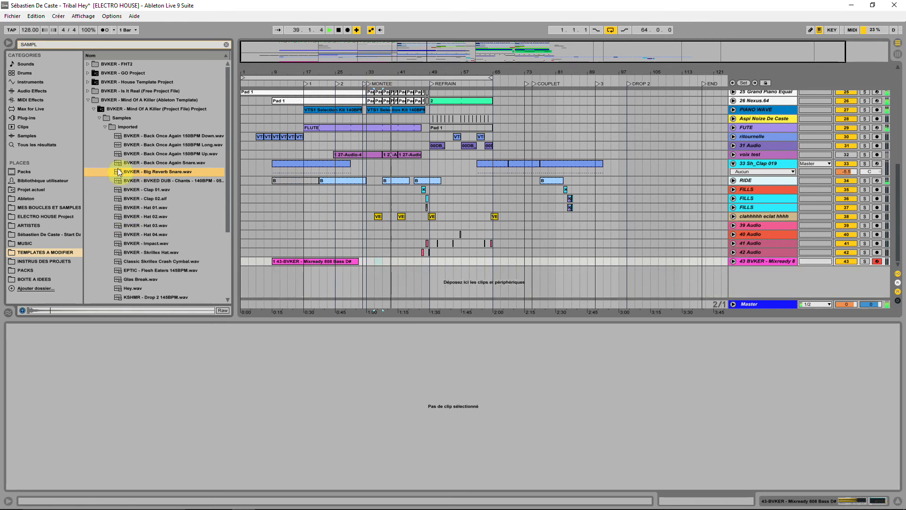
# Add BVKER - Big Reverb Snare.wav on a new audio track and move the clip near the end of the build-up, to 46.4.1
pyautogui.click(406, 267)
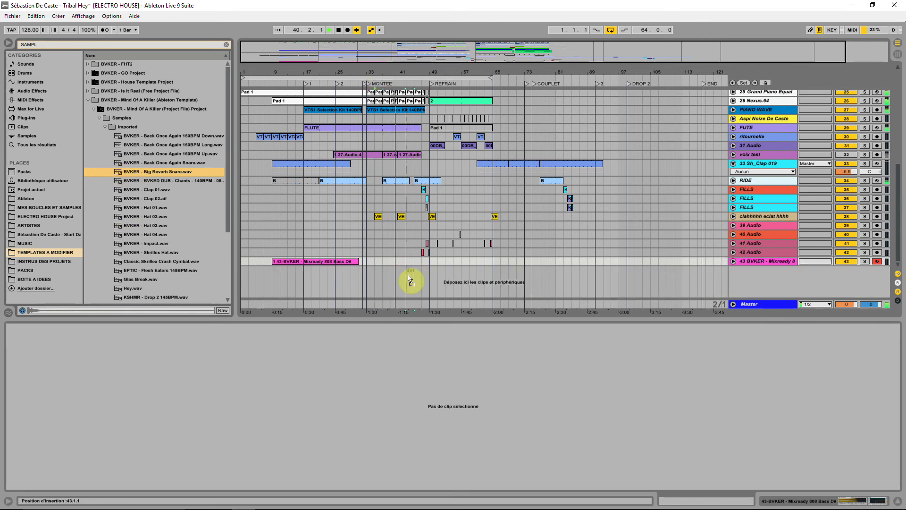
pyautogui.scroll(3, 412, 285)
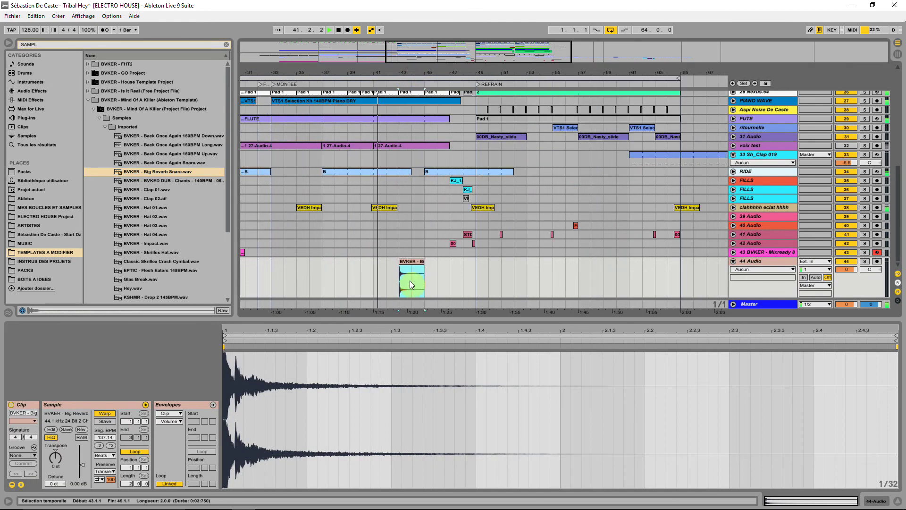
pyautogui.moveTo(413, 266); pyautogui.dragTo(388, 265)
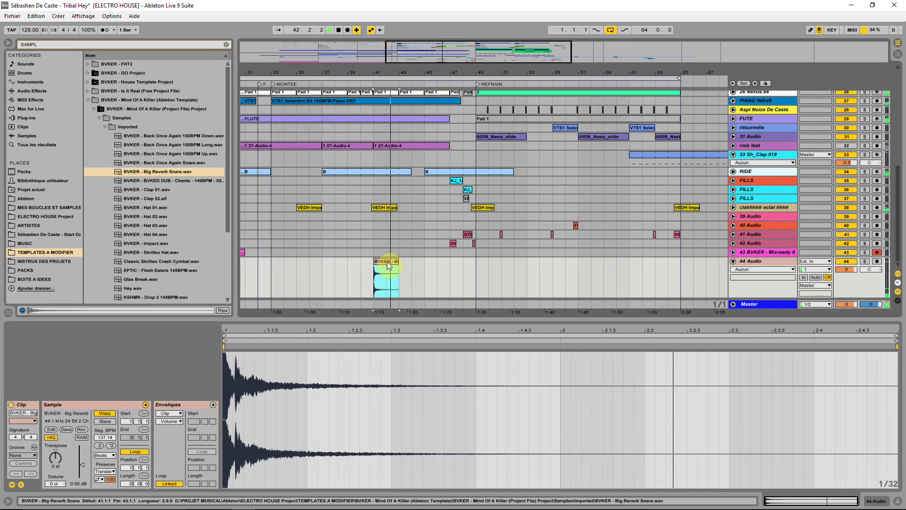
pyautogui.moveTo(387, 261); pyautogui.dragTo(441, 265)
pyautogui.moveTo(467, 76); pyautogui.dragTo(462, 276)
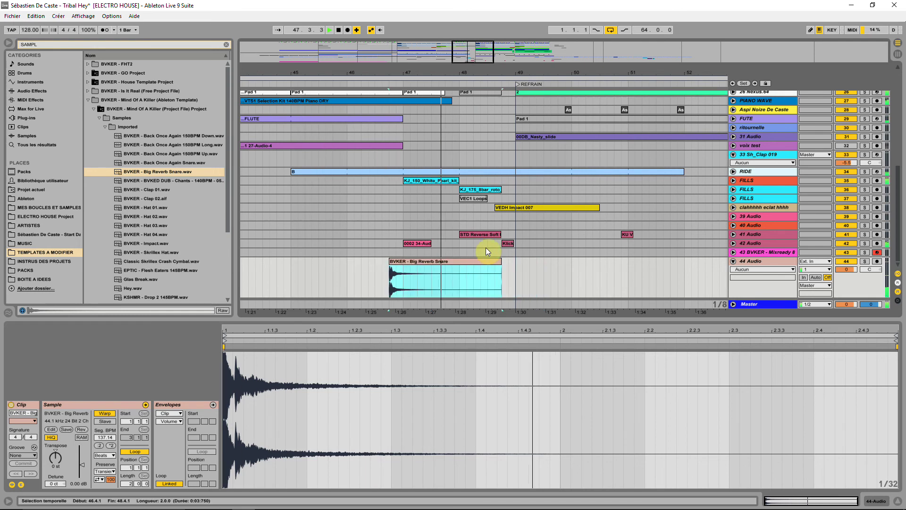
# Move the 0002 34-Audio clip on track 42 to bar 48 and replay the transition from just before it
pyautogui.moveTo(414, 243); pyautogui.dragTo(469, 243)
pyautogui.click(449, 243)
pyautogui.press('space')
pyautogui.press('space')
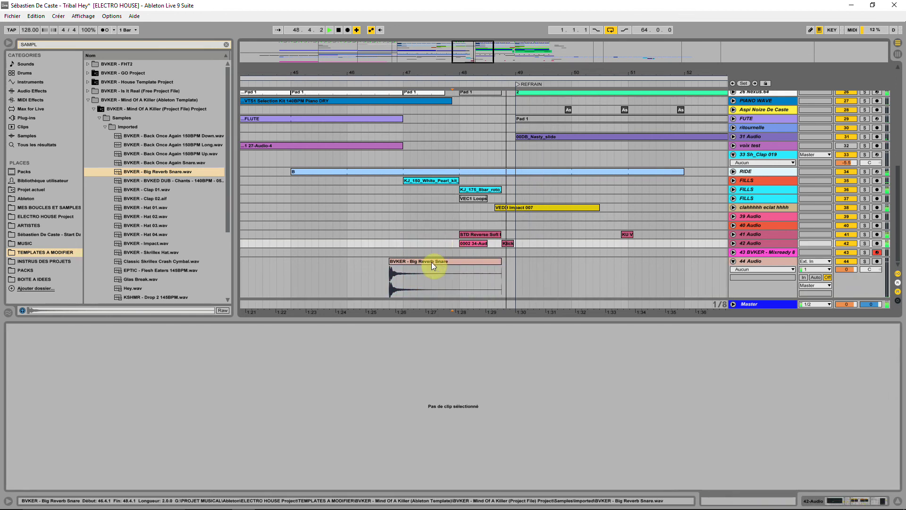
# Move the Big Reverb Snare clip to 48.3.1, then fit it on track 42 between the 0002 34-Audio and Klick clips
pyautogui.moveTo(428, 260); pyautogui.dragTo(526, 264)
pyautogui.click(460, 275)
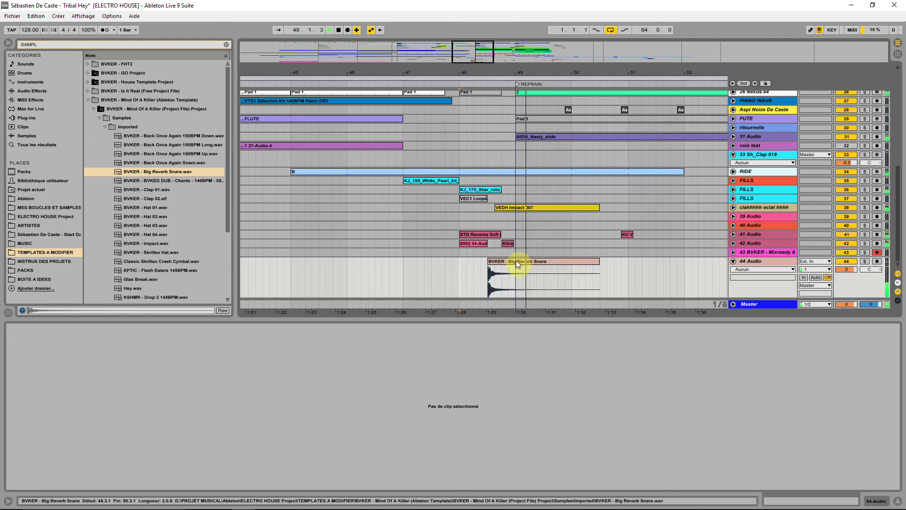
pyautogui.click(527, 260)
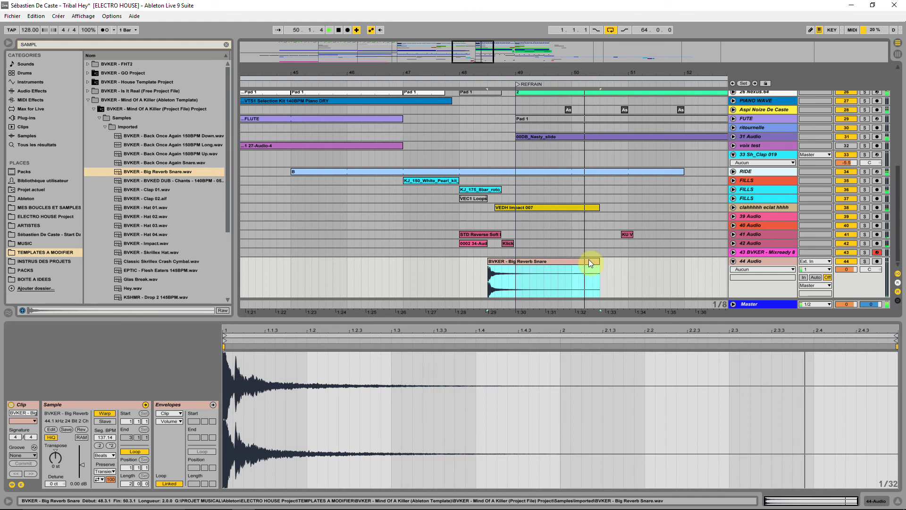
pyautogui.moveTo(598, 261)
pyautogui.mouseDown()
pyautogui.moveTo(501, 261)
pyautogui.moveTo(493, 246)
pyautogui.mouseUp()
pyautogui.click(493, 254)
pyautogui.click(446, 247)
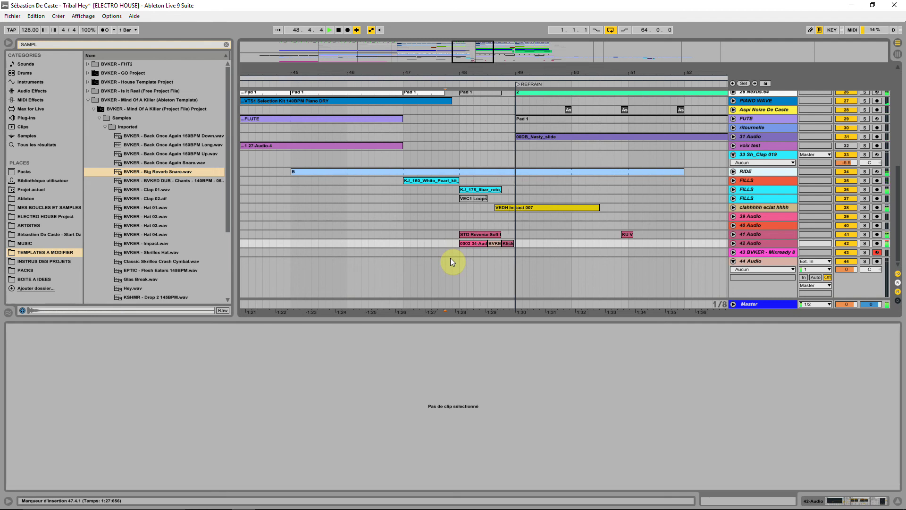
# Audition the BVKED DUB chants sample, place it at bar 25, lower track 44's volume, and move the clip onto track 42
pyautogui.click(146, 179)
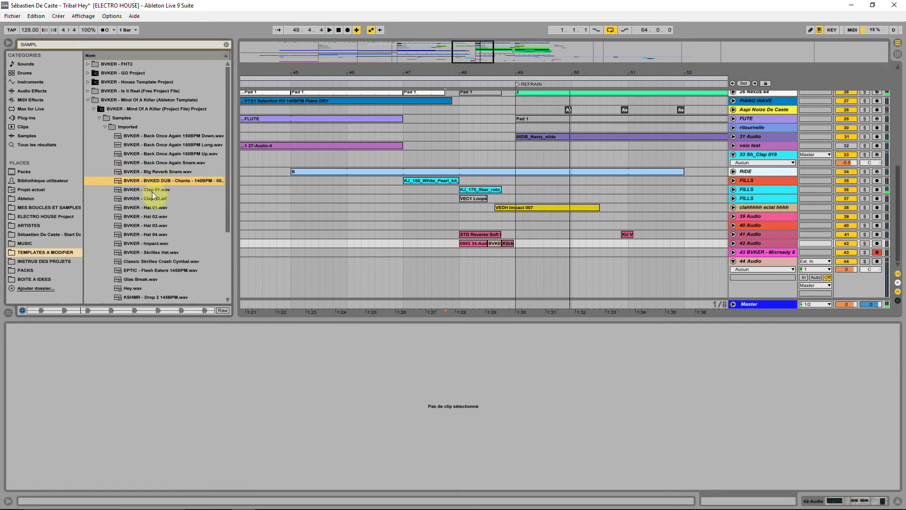
pyautogui.moveTo(451, 78); pyautogui.dragTo(353, 179)
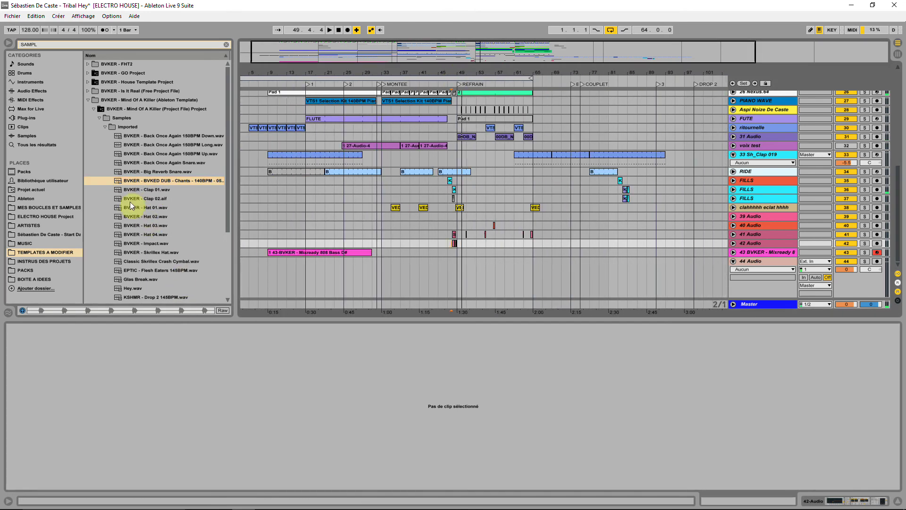
pyautogui.moveTo(117, 179); pyautogui.dragTo(348, 293)
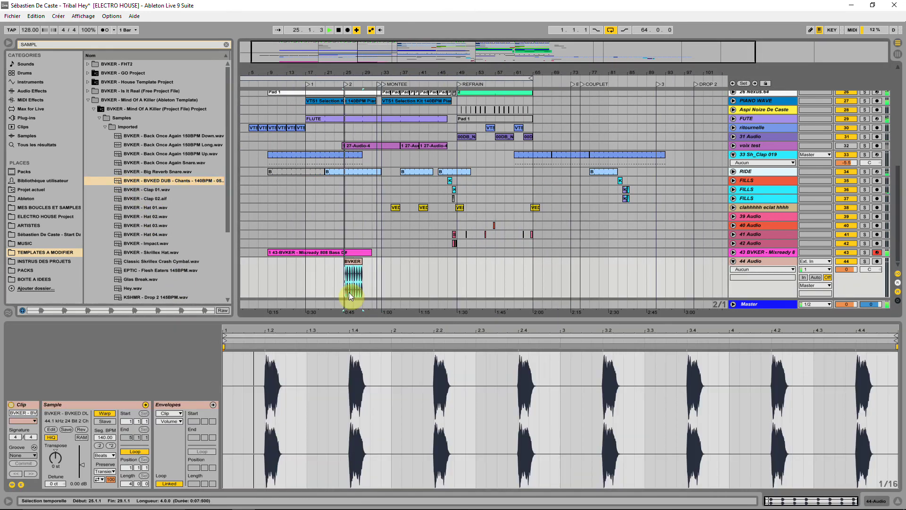
pyautogui.moveTo(841, 269); pyautogui.dragTo(841, 287)
pyautogui.moveTo(354, 261)
pyautogui.mouseDown()
pyautogui.moveTo(365, 250)
pyautogui.moveTo(348, 246)
pyautogui.mouseUp()
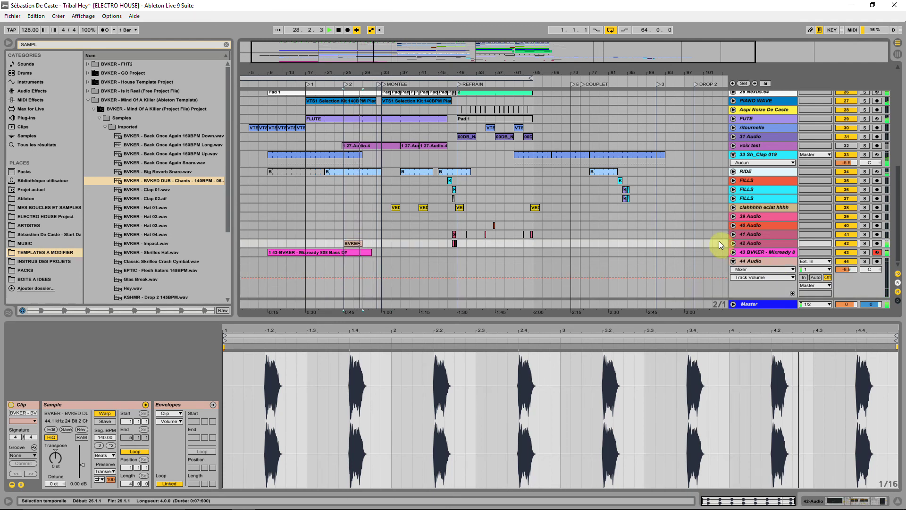
# Unfold track 42, lower the chants clip's gain to -16.8 dB, and repeat the clip until just before the MONTEE marker
pyautogui.click(733, 243)
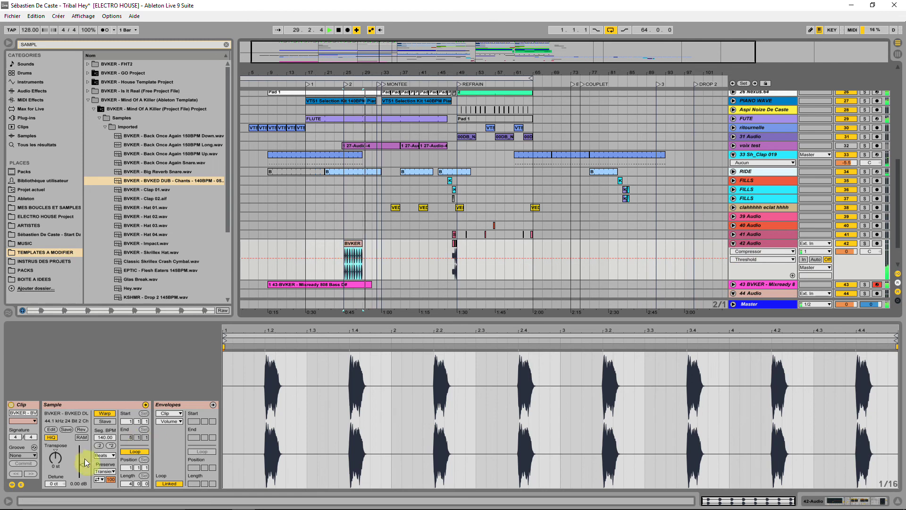
pyautogui.moveTo(80, 468); pyautogui.dragTo(81, 474)
pyautogui.click(359, 244)
pyautogui.moveTo(359, 244); pyautogui.dragTo(374, 246)
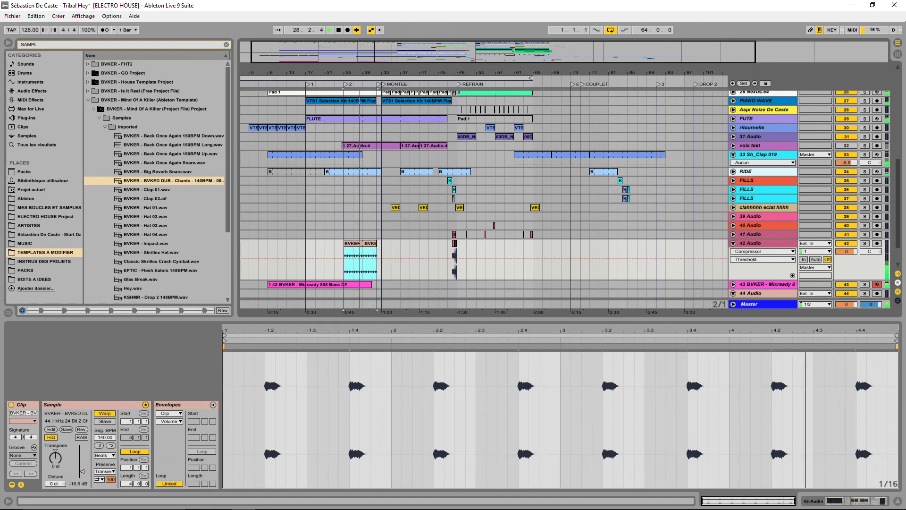
# Move the chants clips to the start of MONTEE on track 42 and raise their gain to -10.5 dB
pyautogui.moveTo(81, 471); pyautogui.dragTo(82, 469)
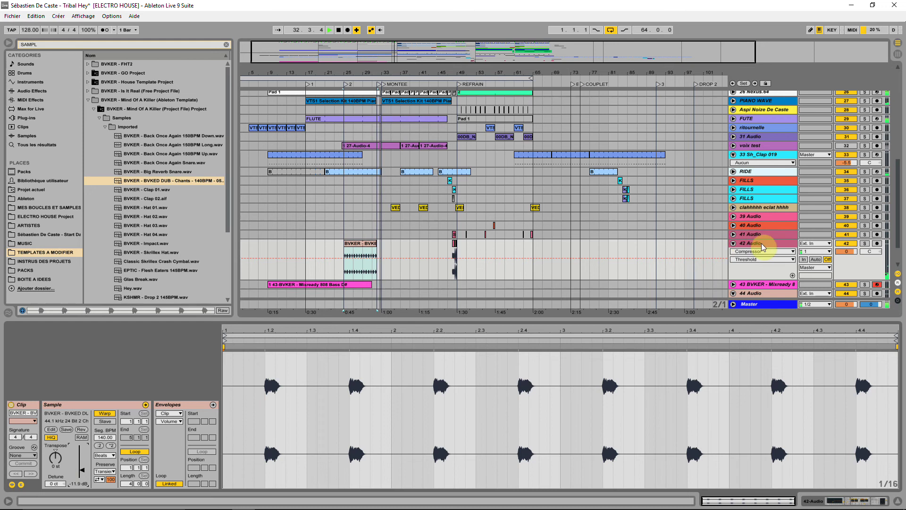
pyautogui.moveTo(361, 243); pyautogui.dragTo(398, 248)
pyautogui.moveTo(84, 468); pyautogui.dragTo(82, 467)
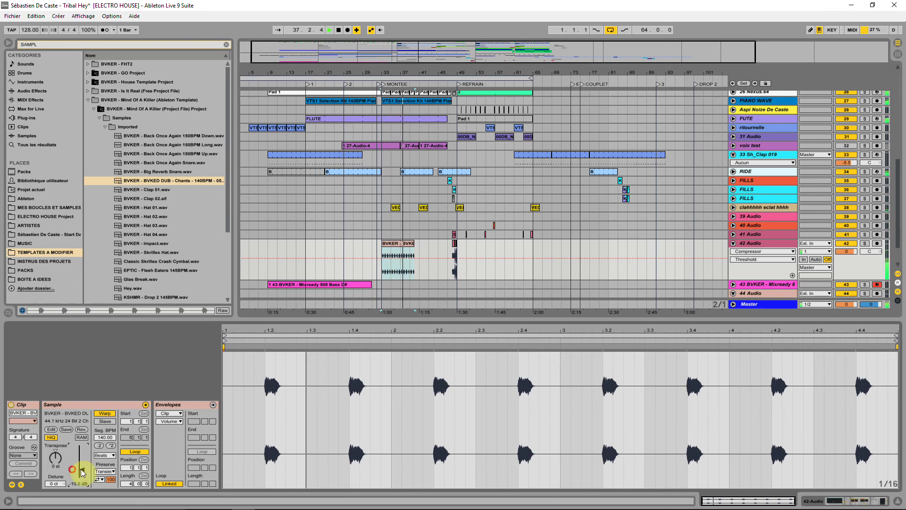
# Audition the imported samples from BVKER - Clap 02.aif through the four hats to BVKER - Impact.wav
pyautogui.click(150, 198)
pyautogui.click(151, 207)
pyautogui.click(151, 216)
pyautogui.click(151, 226)
pyautogui.click(152, 235)
pyautogui.click(155, 243)
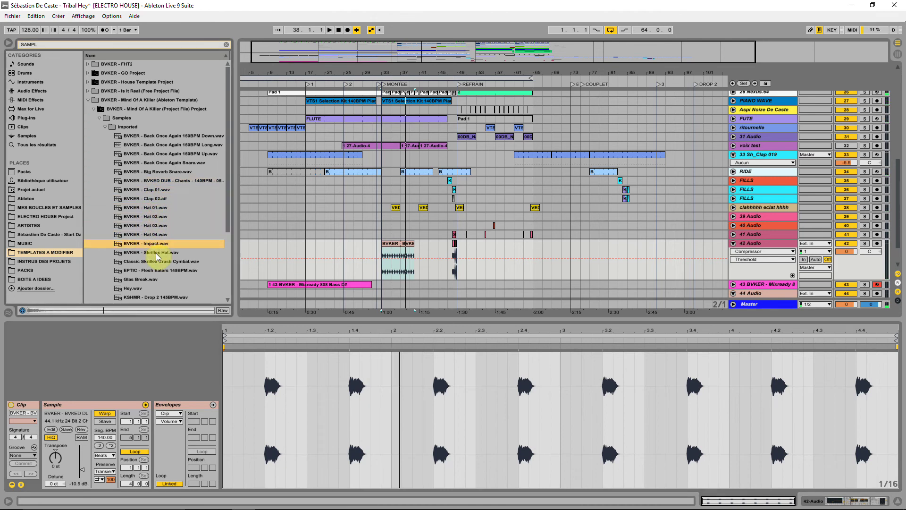
# Audition the imported Mind Of A Killer samples from BVKER - Skrillex Hat.wav down to Hey.wav
pyautogui.click(155, 253)
pyautogui.click(160, 261)
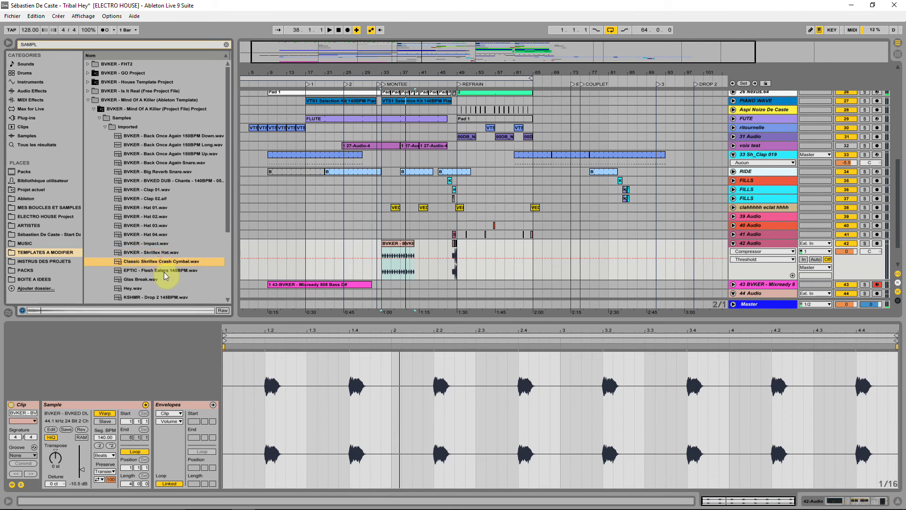
pyautogui.click(162, 253)
pyautogui.click(163, 262)
pyautogui.press('Up')
pyautogui.click(165, 271)
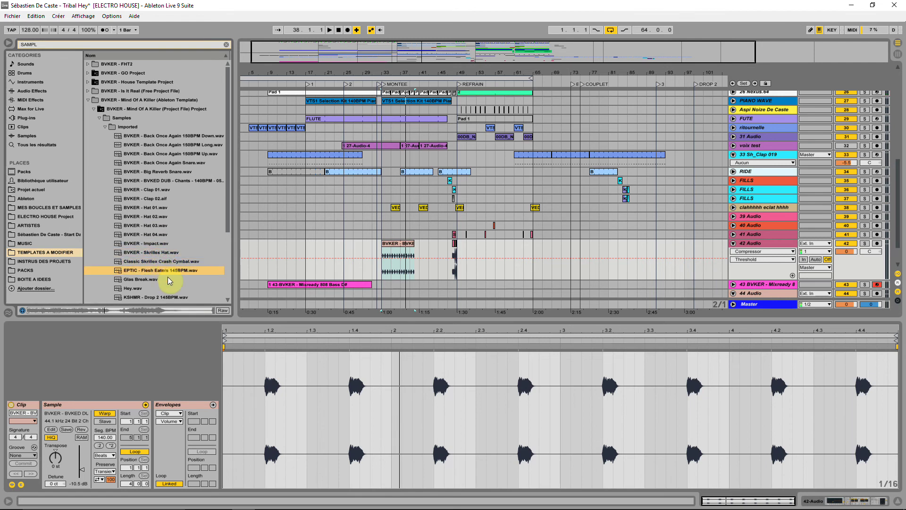
pyautogui.click(146, 281)
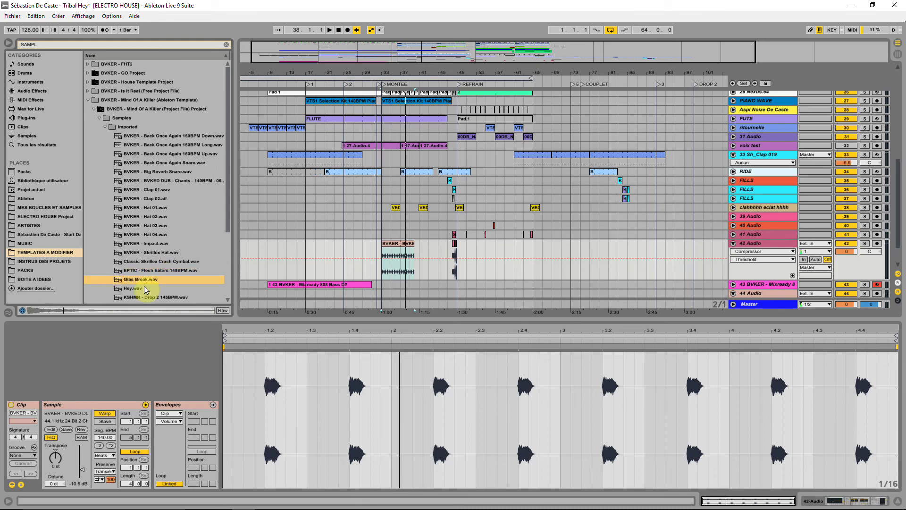
pyautogui.click(135, 289)
# Audition the samples from Ride01.wav through Virtual Riot - Borg 2 145BPM.wav, plus BVKER - Hat 02.wav
pyautogui.scroll(-2, 149, 288)
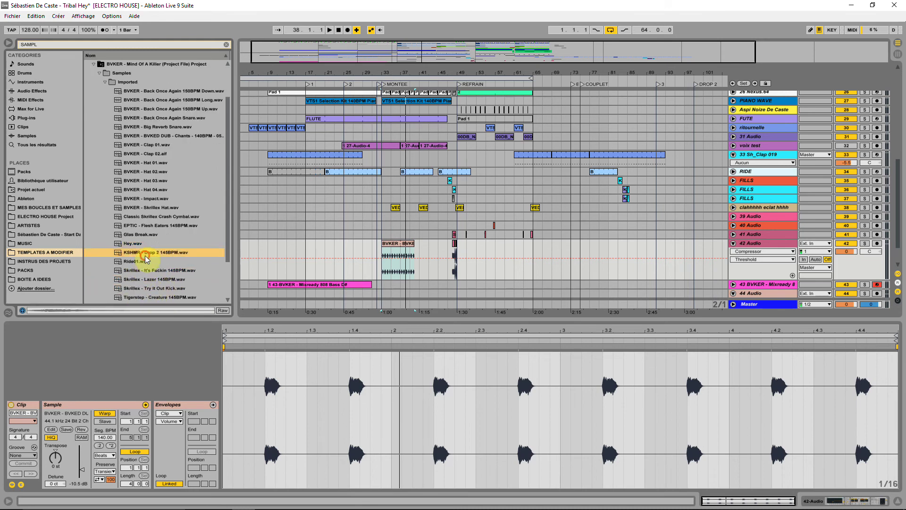
pyautogui.scroll(-2, 146, 274)
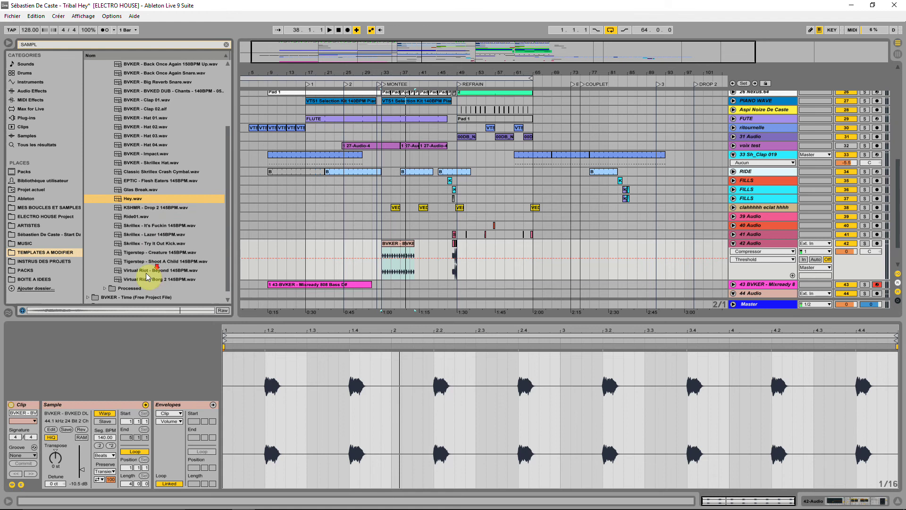
pyautogui.click(132, 216)
pyautogui.click(152, 225)
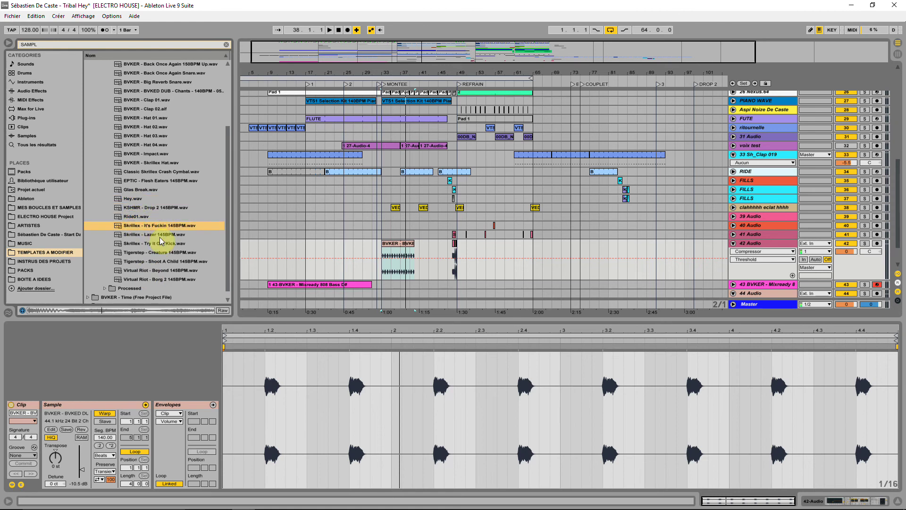
pyautogui.click(163, 235)
pyautogui.click(163, 242)
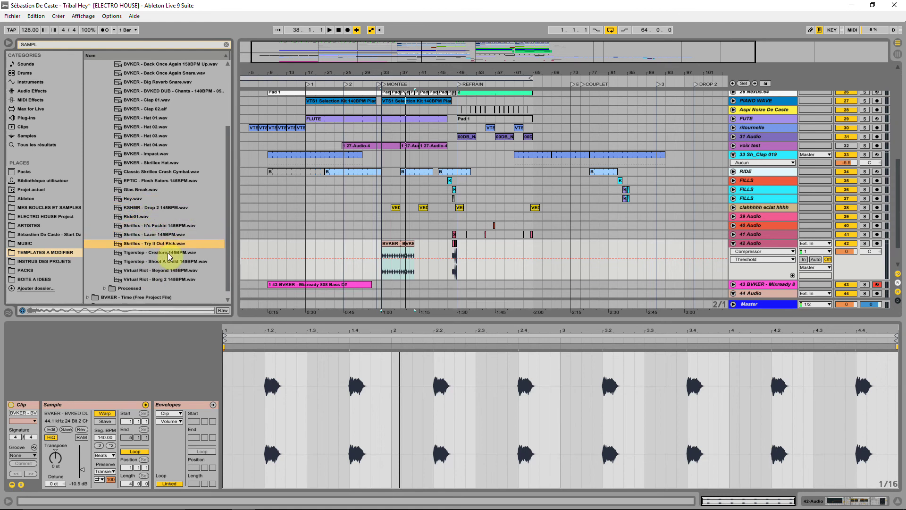
pyautogui.click(168, 253)
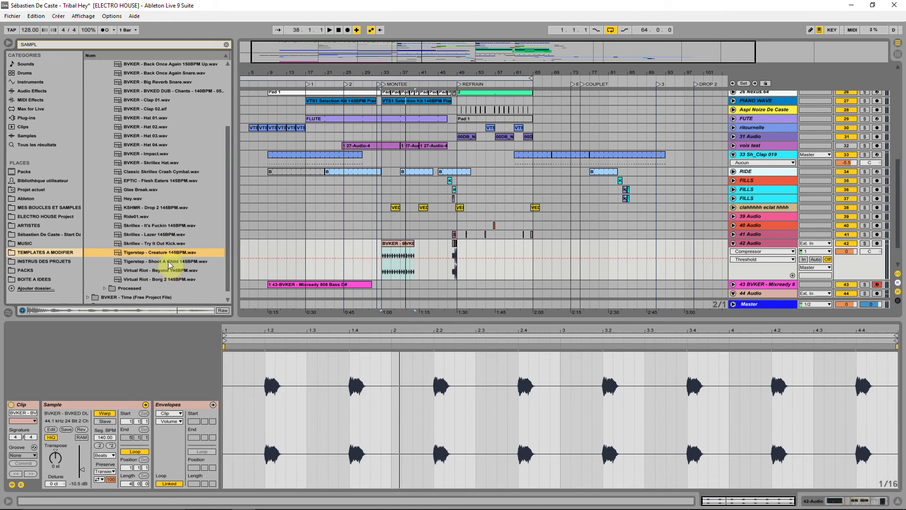
pyautogui.click(168, 262)
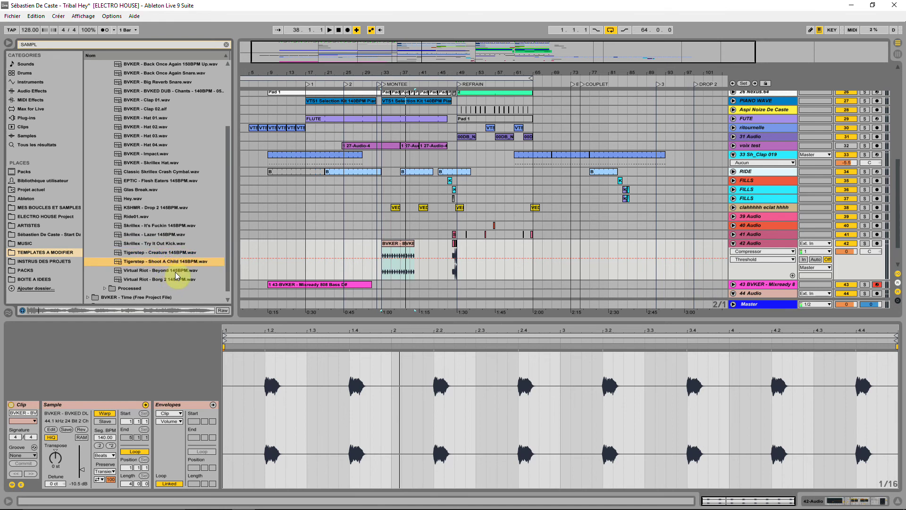
pyautogui.click(175, 272)
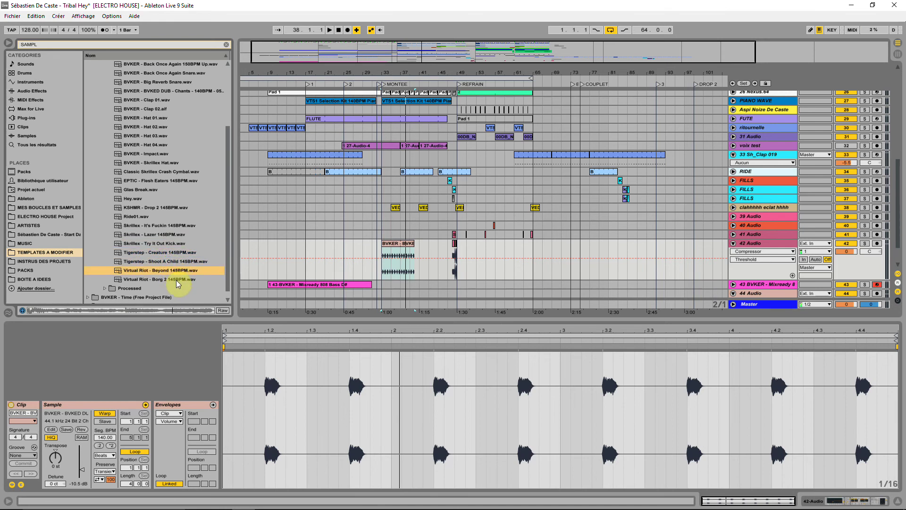
pyautogui.click(176, 279)
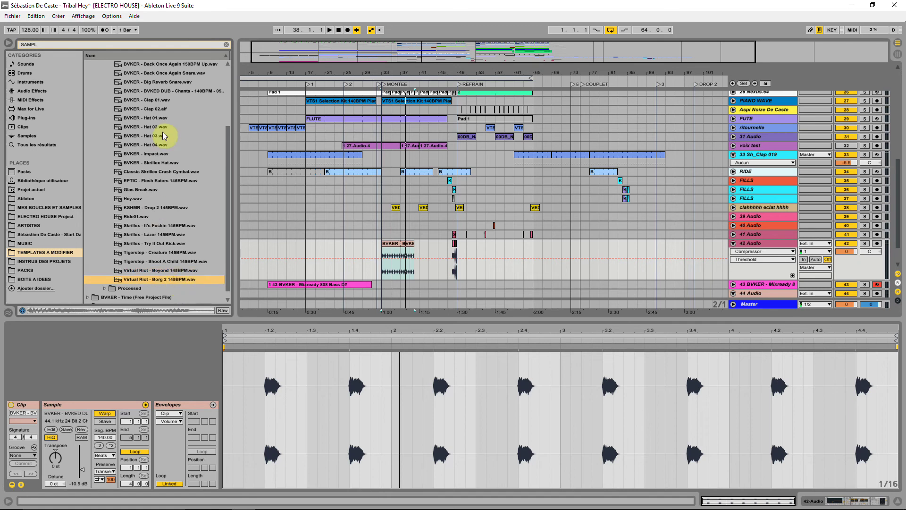
pyautogui.click(150, 126)
# Open the BVKER - Is It Real samples folder and audition its sounds from Stadium Claps 125BPM to ONESHOTS Bass 03 G
pyautogui.scroll(5, 141, 116)
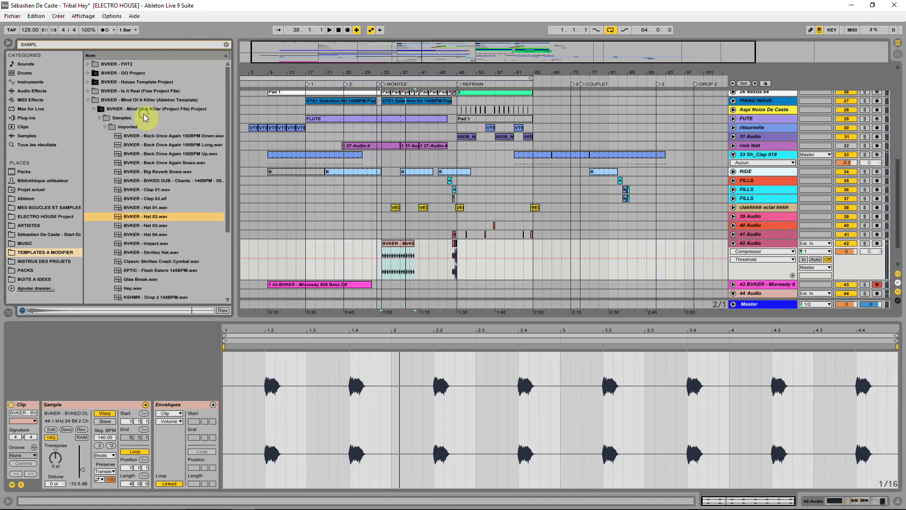
pyautogui.click(92, 92)
pyautogui.click(97, 108)
pyautogui.click(113, 117)
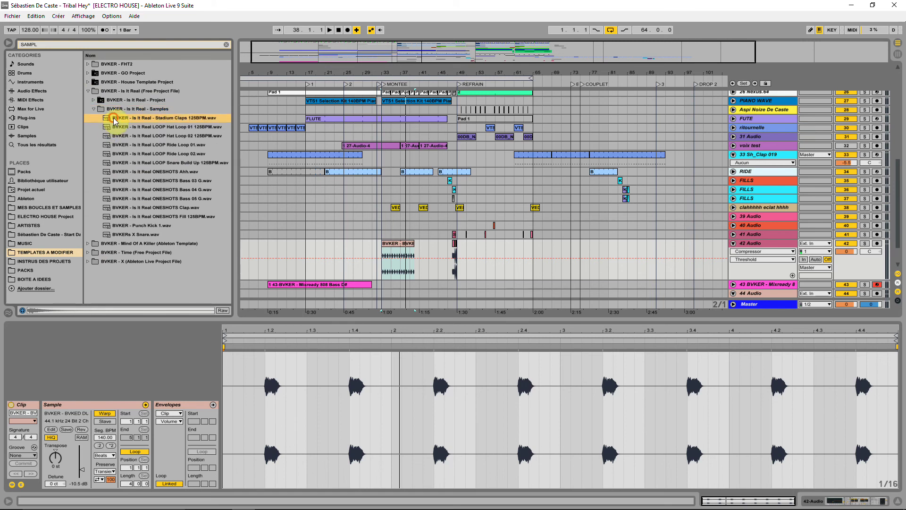
pyautogui.click(157, 127)
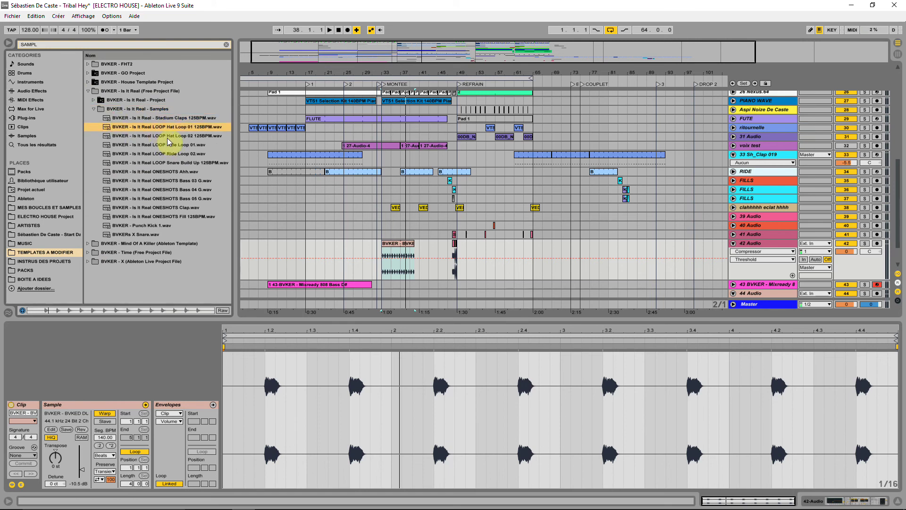
pyautogui.click(167, 137)
pyautogui.click(171, 145)
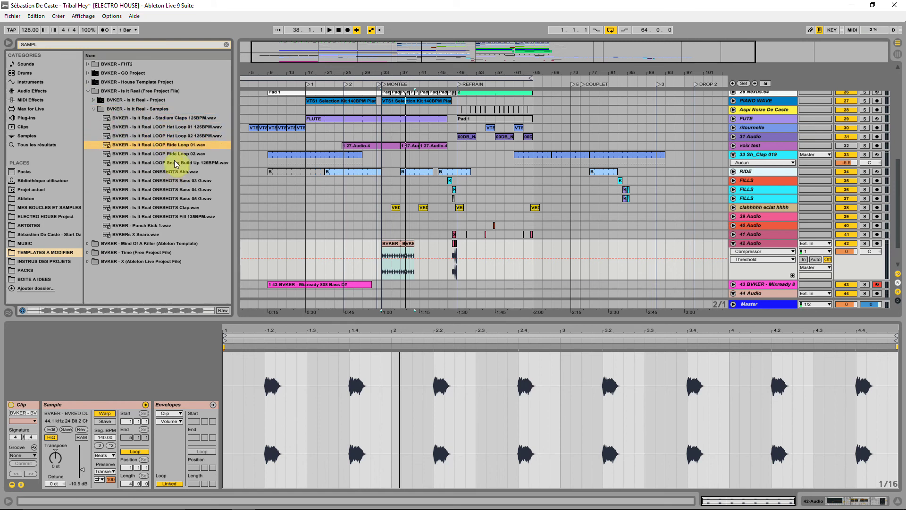
pyautogui.click(174, 153)
pyautogui.click(177, 163)
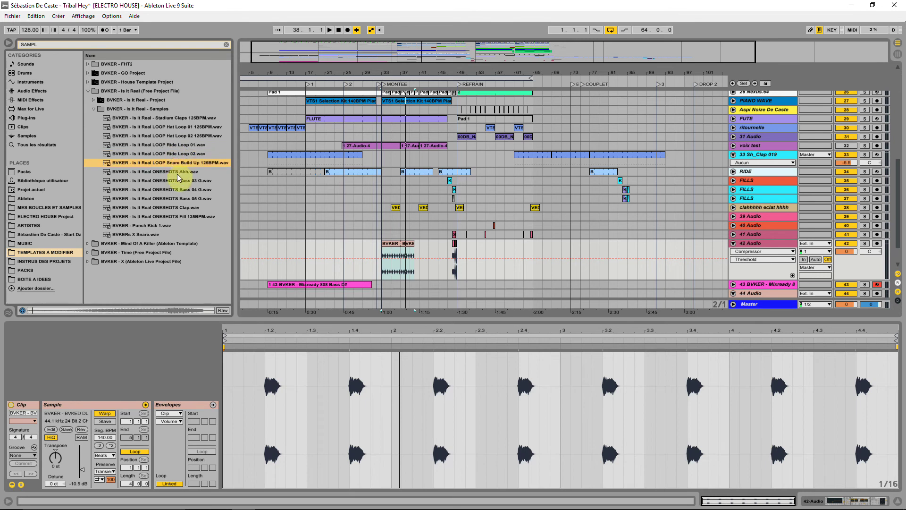
pyautogui.click(178, 172)
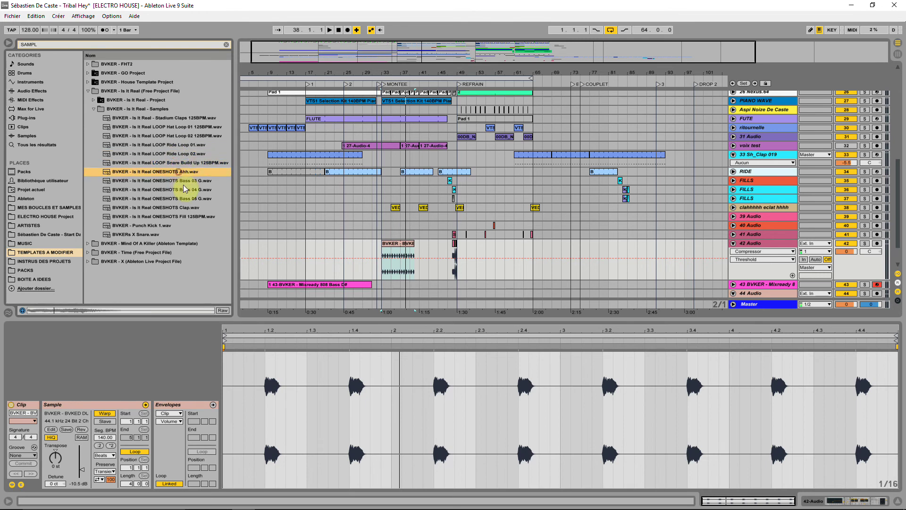
pyautogui.click(182, 179)
# Play the arrangement from bar 33 and audition the ONESHOTS Ahh and Bass 03 G samples over it
pyautogui.click(401, 272)
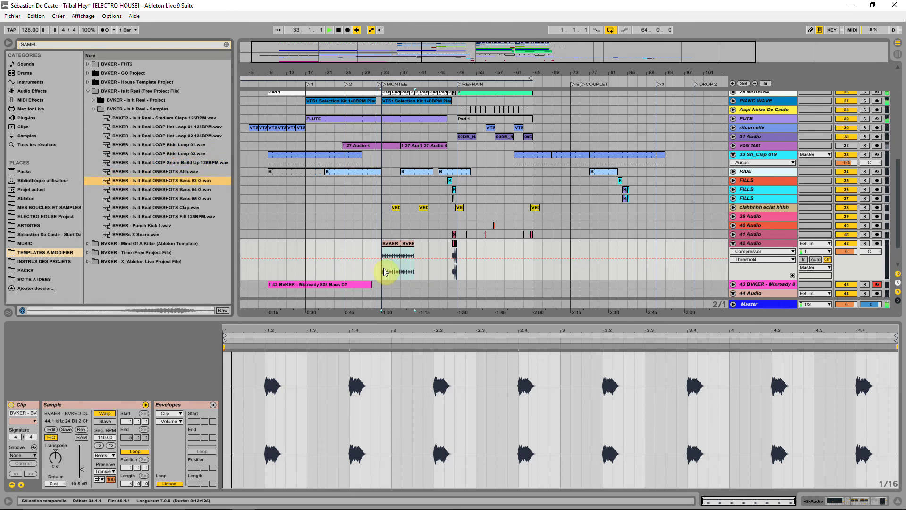
pyautogui.click(173, 174)
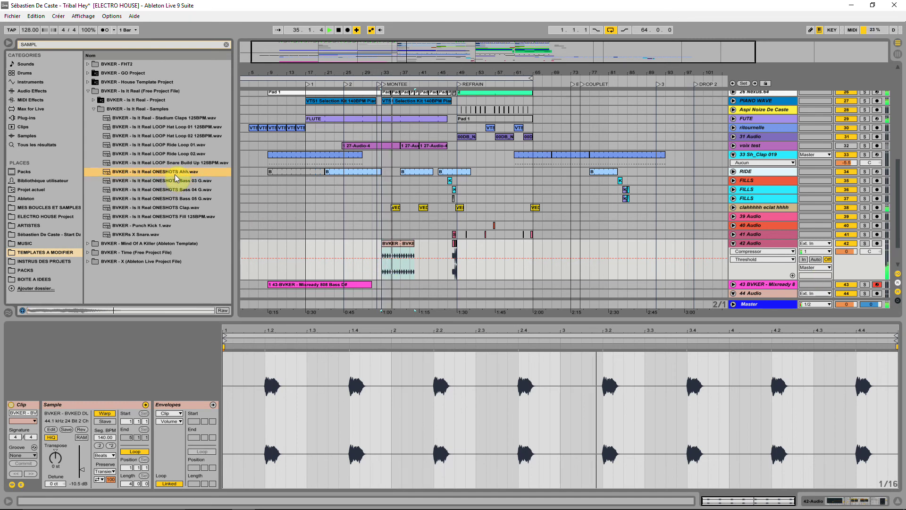
pyautogui.click(178, 179)
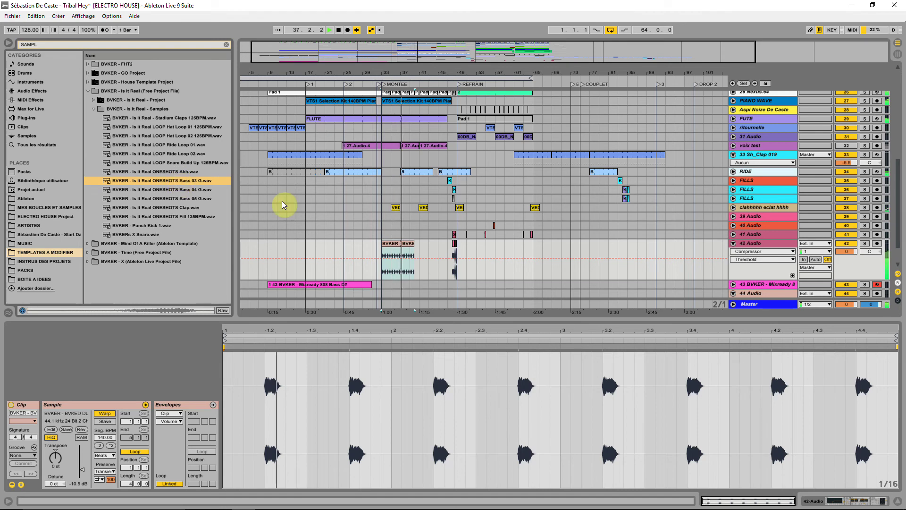
# Set the Chants clip's gain to -9.10 dB on track 42 and extend its end to bar 47
pyautogui.click(733, 243)
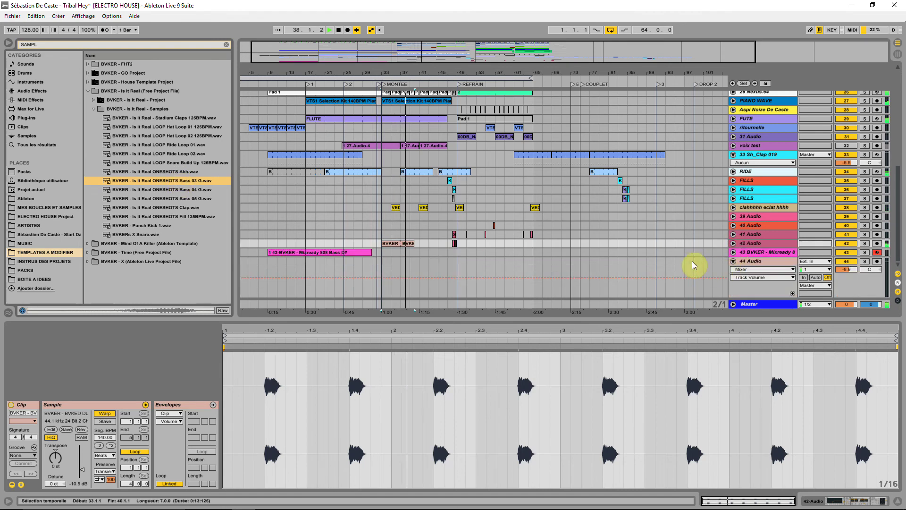
pyautogui.click(732, 243)
pyautogui.moveTo(82, 470); pyautogui.dragTo(83, 469)
pyautogui.click(411, 241)
pyautogui.moveTo(411, 241); pyautogui.dragTo(448, 243)
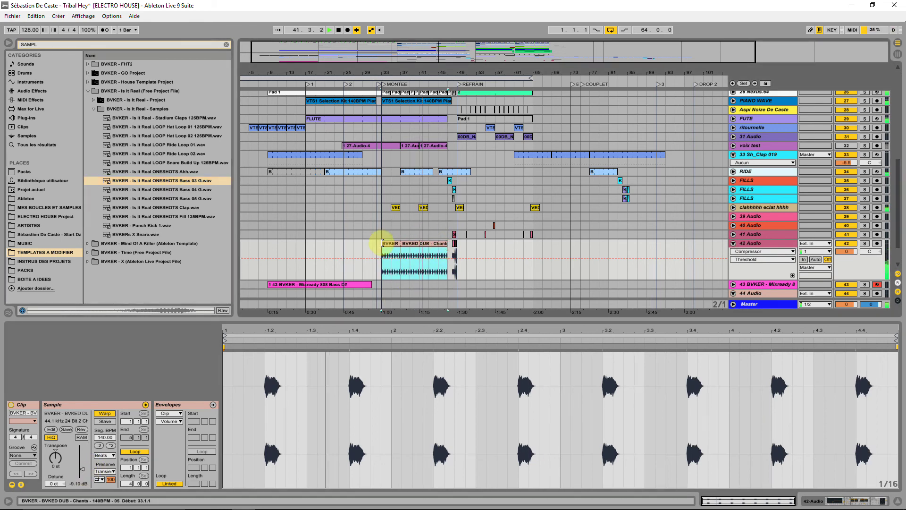
# Trim the Chants clip's start to bar 41 and raise its gain to -7.80 dB
pyautogui.moveTo(382, 243); pyautogui.dragTo(420, 243)
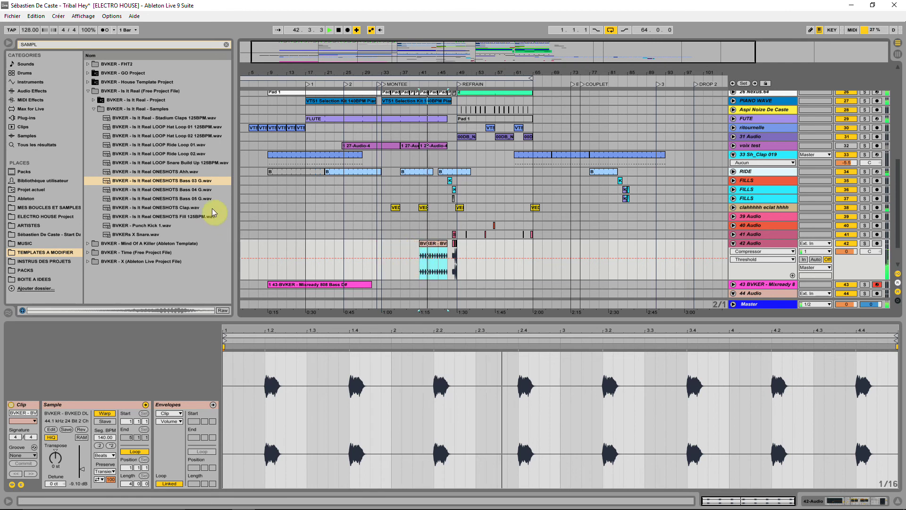
pyautogui.moveTo(84, 476); pyautogui.dragTo(84, 472)
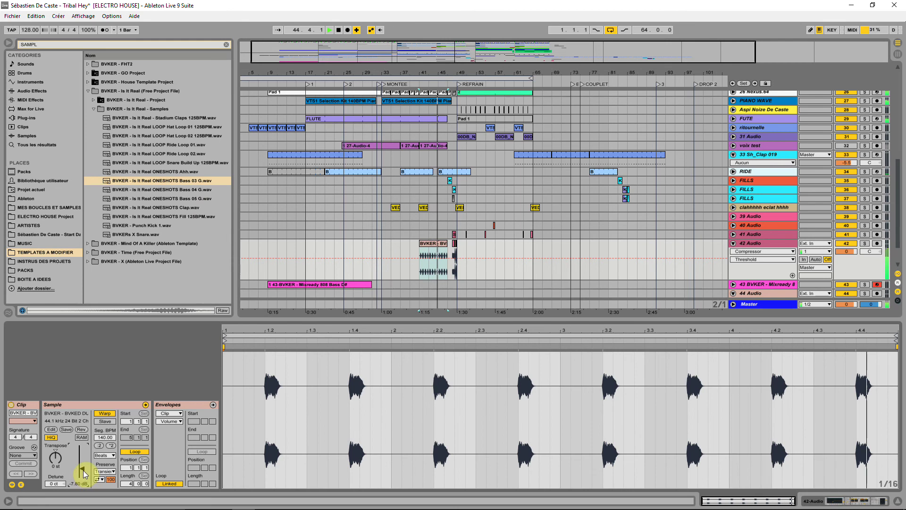
# Move the Chants clip up onto track 41 Audio, keeping its start at bar 41
pyautogui.click(435, 244)
pyautogui.moveTo(434, 244); pyautogui.dragTo(432, 232)
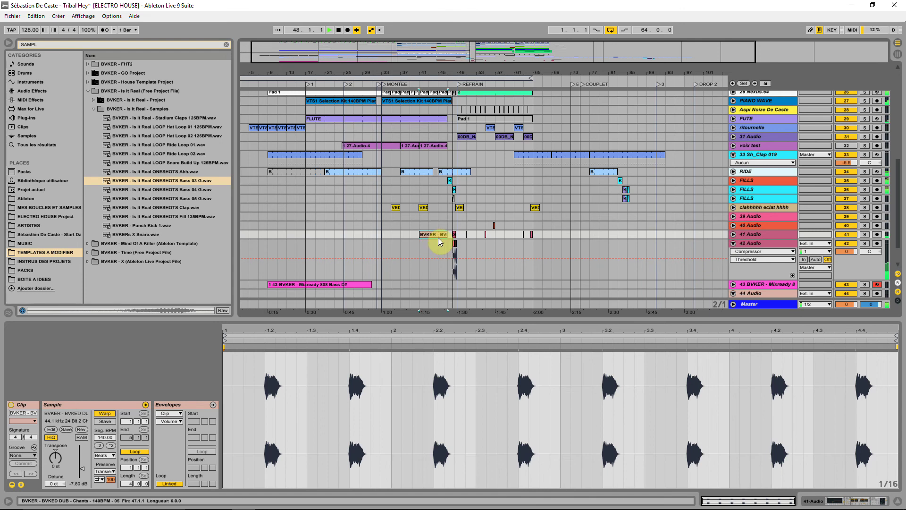
# Play from bar 47 and examine the clips across all tracks leading into the REFRAIN section
pyautogui.scroll(3, 454, 166)
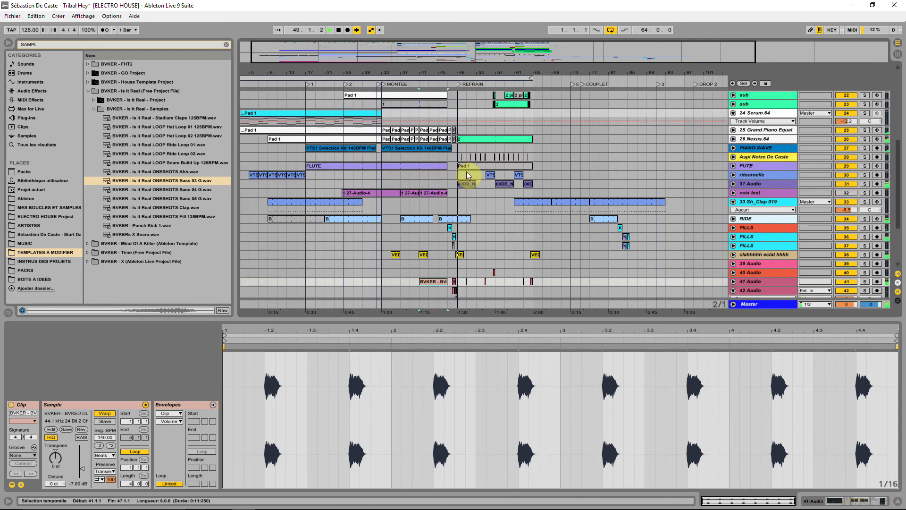
pyautogui.moveTo(458, 70); pyautogui.dragTo(448, 156)
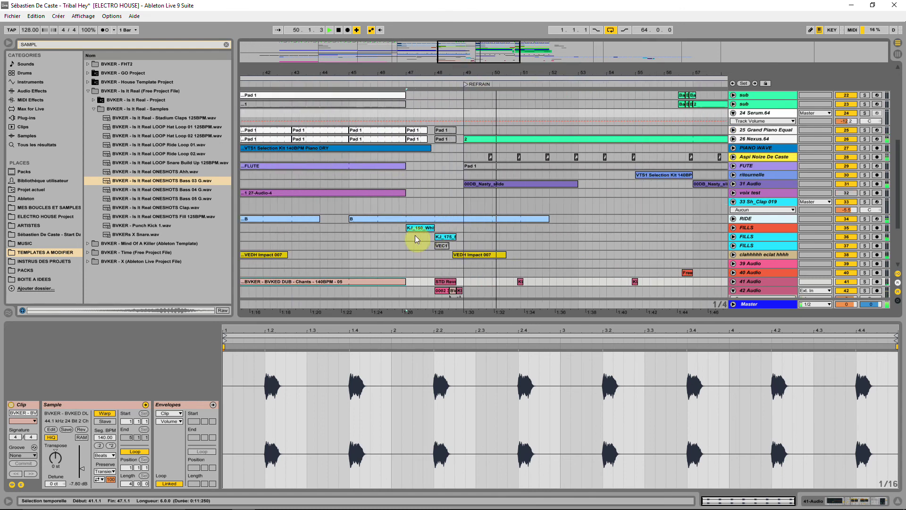
pyautogui.click(412, 229)
pyautogui.scroll(12, 432, 180)
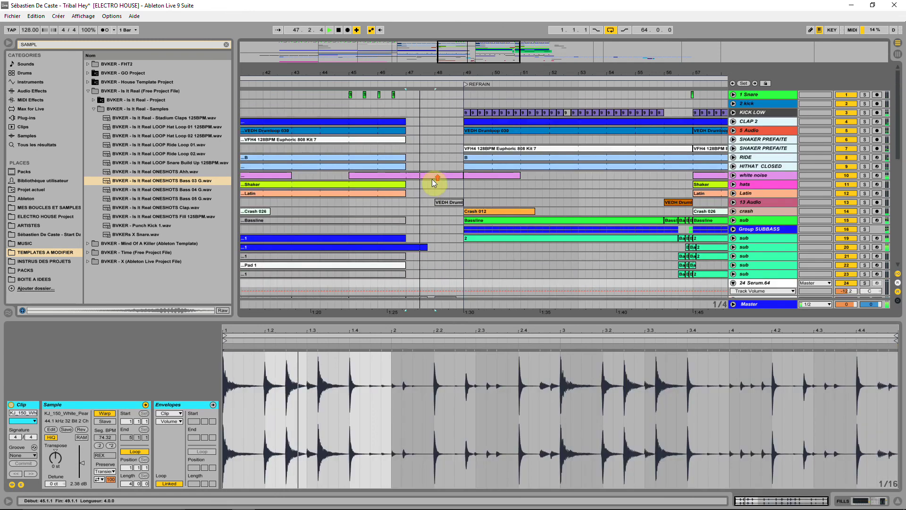
pyautogui.click(425, 174)
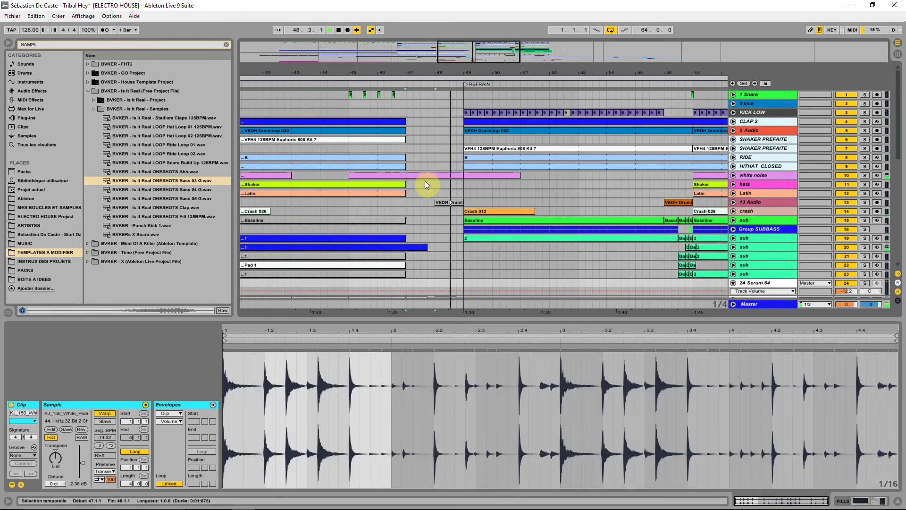
pyautogui.scroll(-3, 428, 195)
pyautogui.click(404, 200)
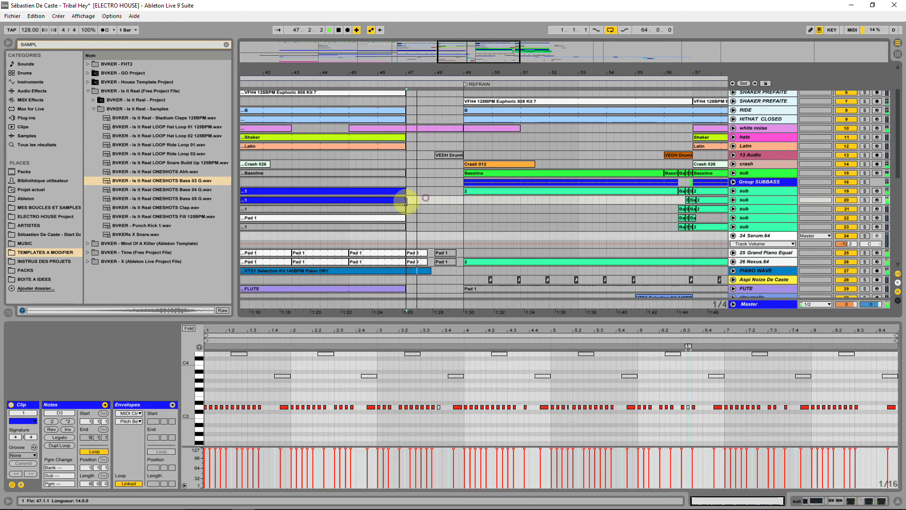
pyautogui.scroll(-12, 441, 213)
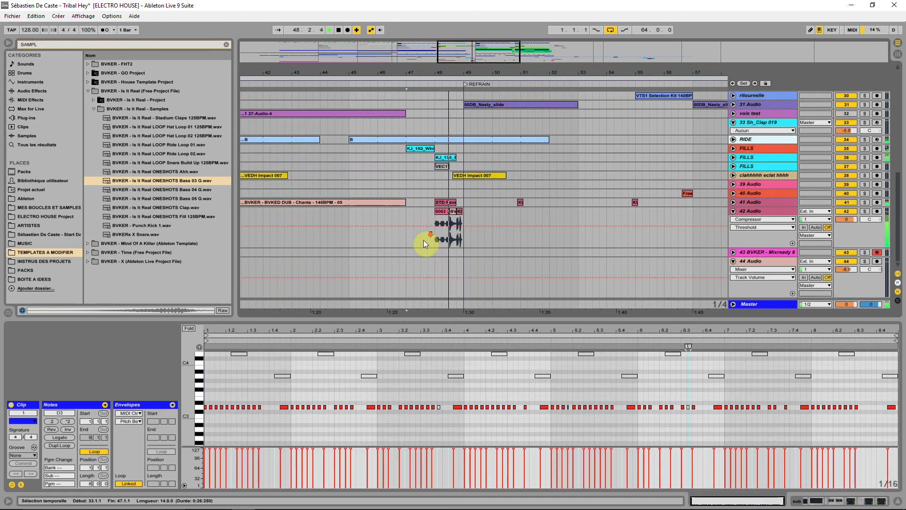
# Move the Chants clip that starts at bar 41 from track 41 Audio onto track 42 Audio
pyautogui.click(310, 203)
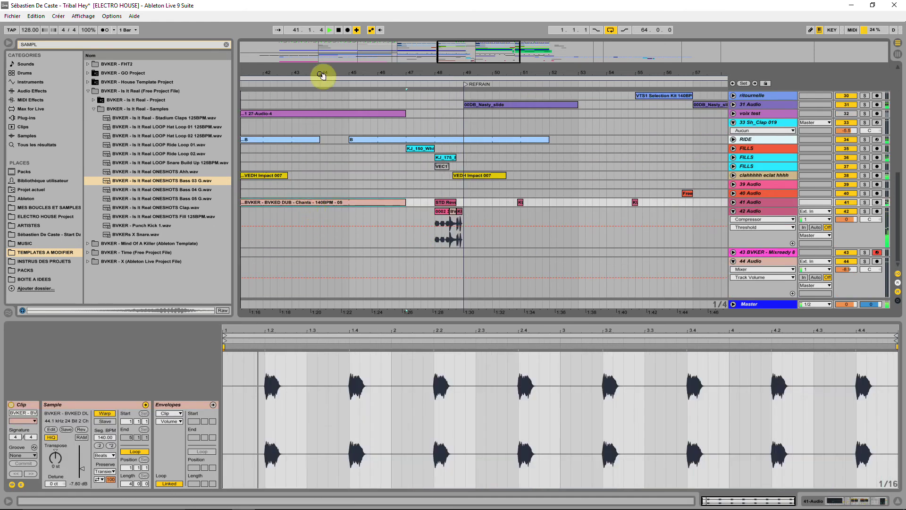
pyautogui.moveTo(320, 75); pyautogui.dragTo(434, 75)
pyautogui.moveTo(421, 208)
pyautogui.mouseDown()
pyautogui.moveTo(423, 184)
pyautogui.moveTo(426, 244)
pyautogui.moveTo(421, 211)
pyautogui.mouseUp()
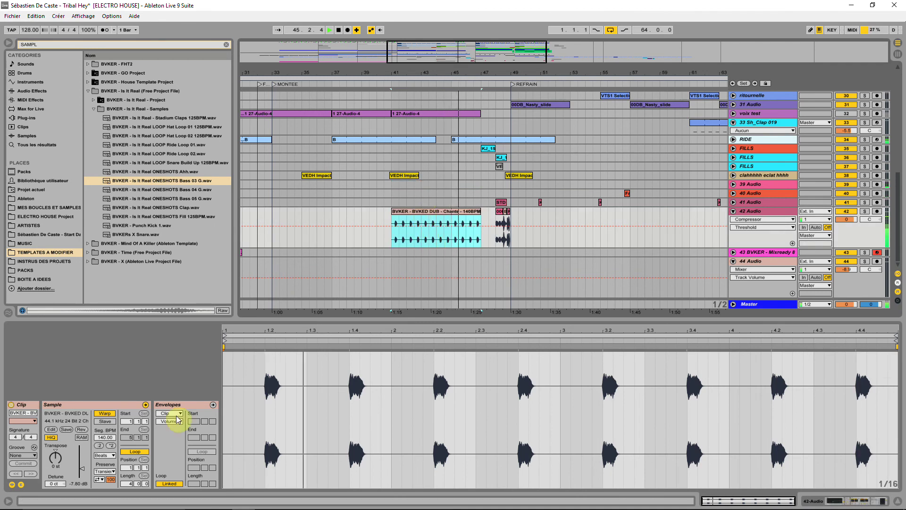
pyautogui.click(140, 183)
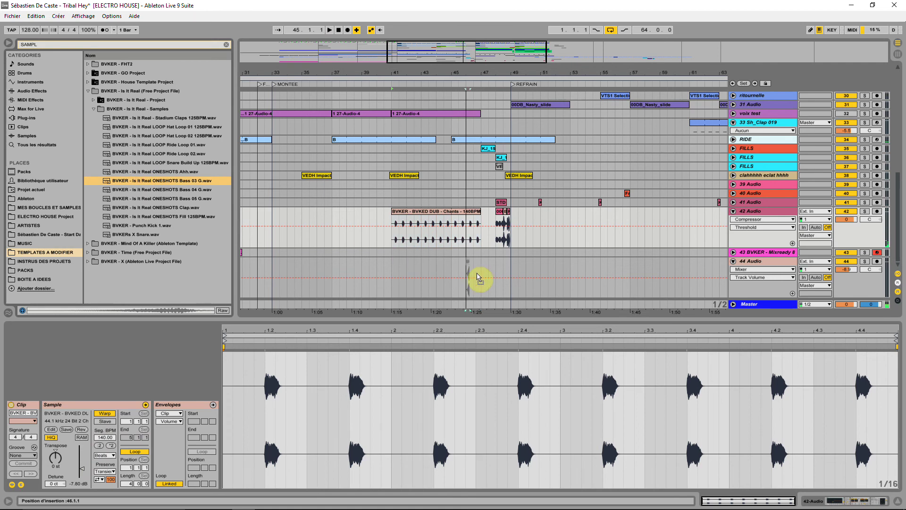
pyautogui.click(493, 252)
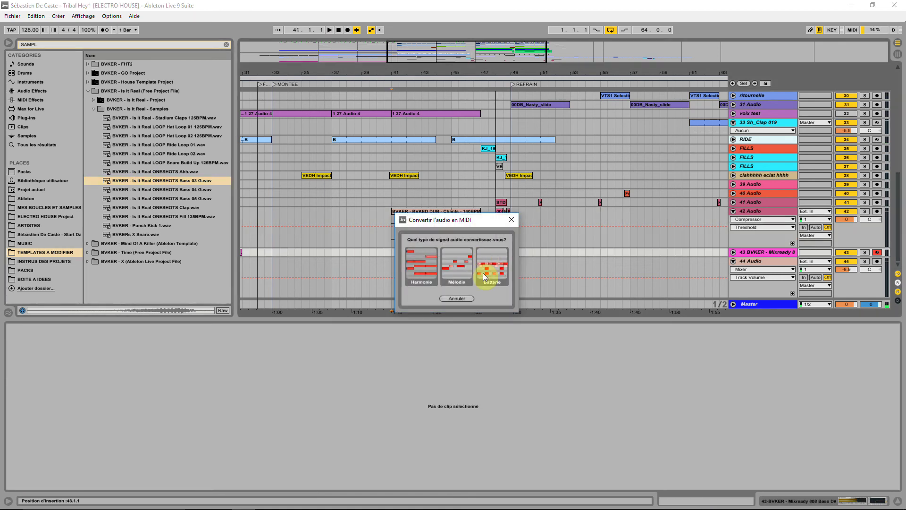
pyautogui.click(463, 300)
# Add the ONESHOTS Bass 03 G sample to track 44 Audio, move it to 48.4 just before the REFRAIN, and play from bar 48
pyautogui.moveTo(132, 183); pyautogui.dragTo(494, 288)
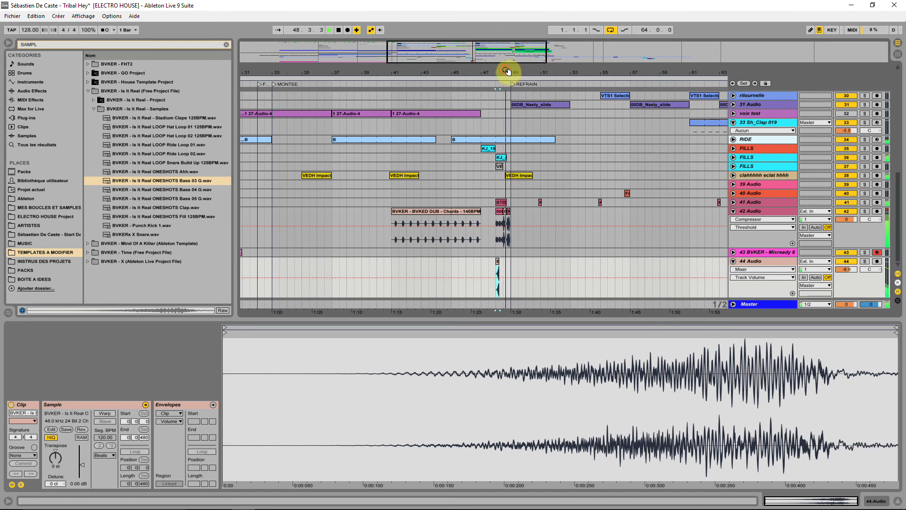
pyautogui.moveTo(509, 74); pyautogui.dragTo(461, 296)
pyautogui.moveTo(475, 263); pyautogui.dragTo(522, 263)
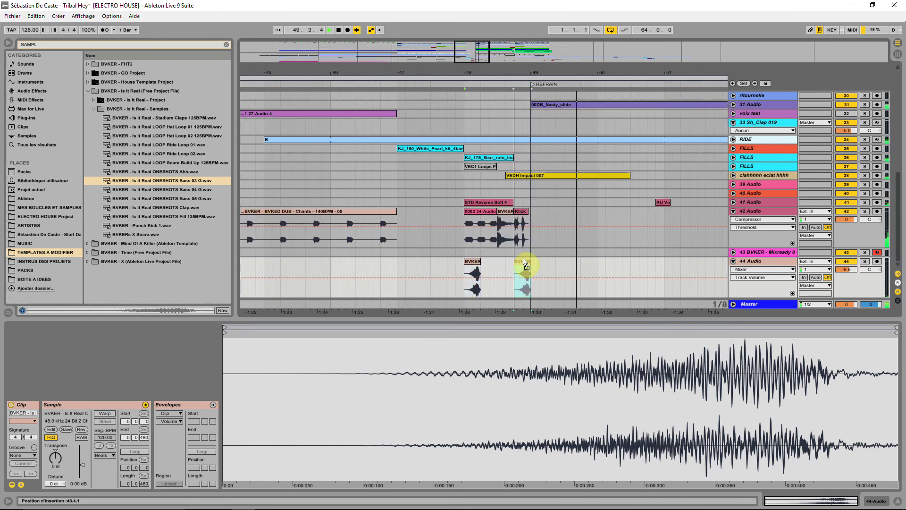
pyautogui.click(465, 271)
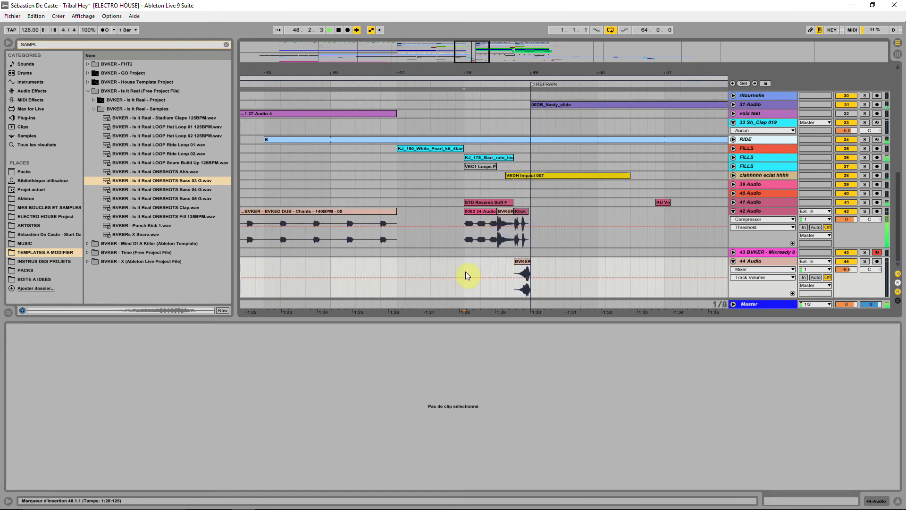
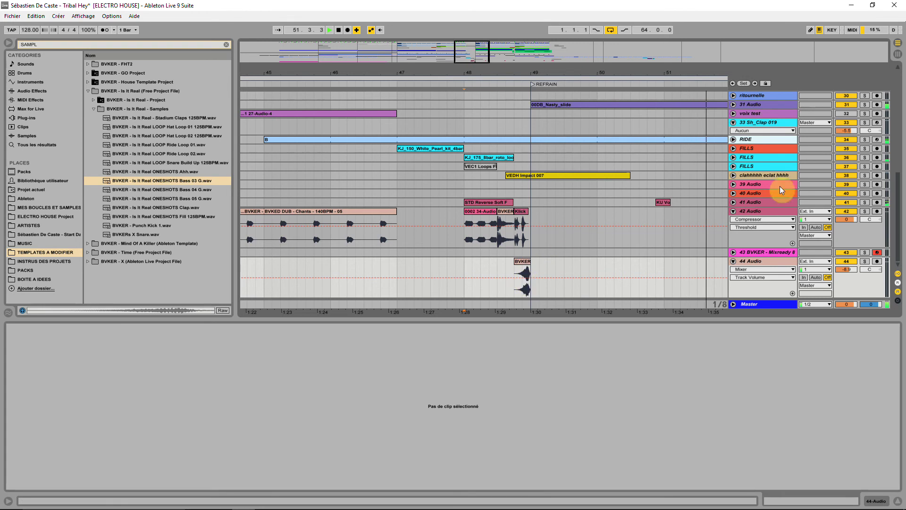
# Unfold track 41 Audio and set its track volume to -1.7 dB
pyautogui.click(732, 202)
pyautogui.moveTo(663, 72); pyautogui.dragTo(533, 62)
pyautogui.moveTo(847, 210); pyautogui.dragTo(848, 211)
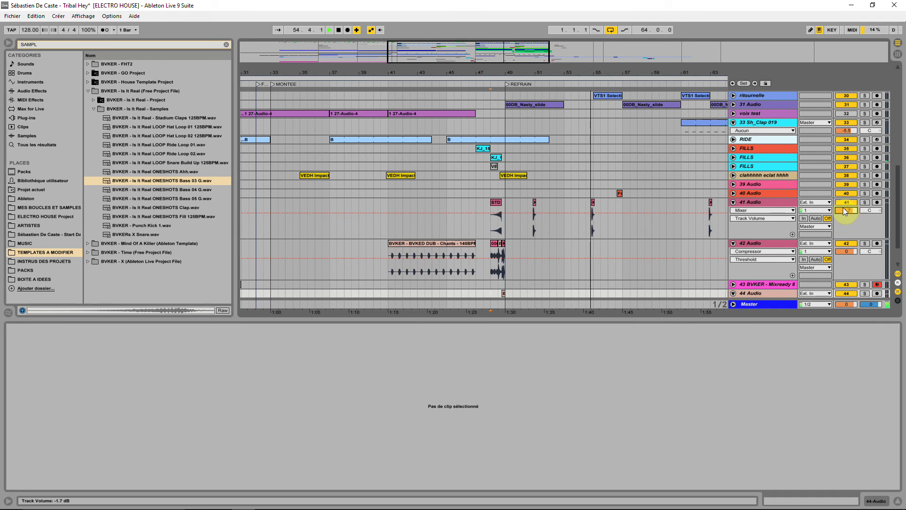
# Move the KU Vox 8 clip near bar 55 on track 41 Audio to 58.4.3
pyautogui.click(593, 201)
pyautogui.click(654, 211)
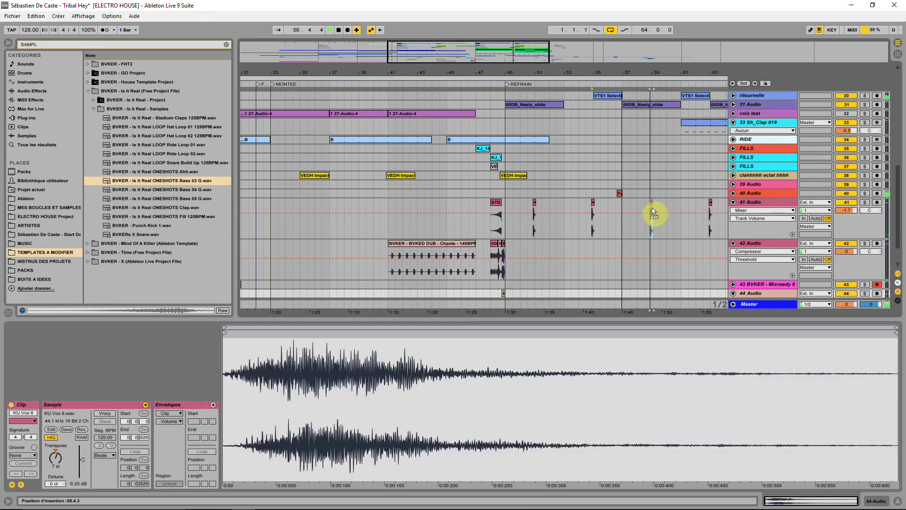
pyautogui.click(652, 218)
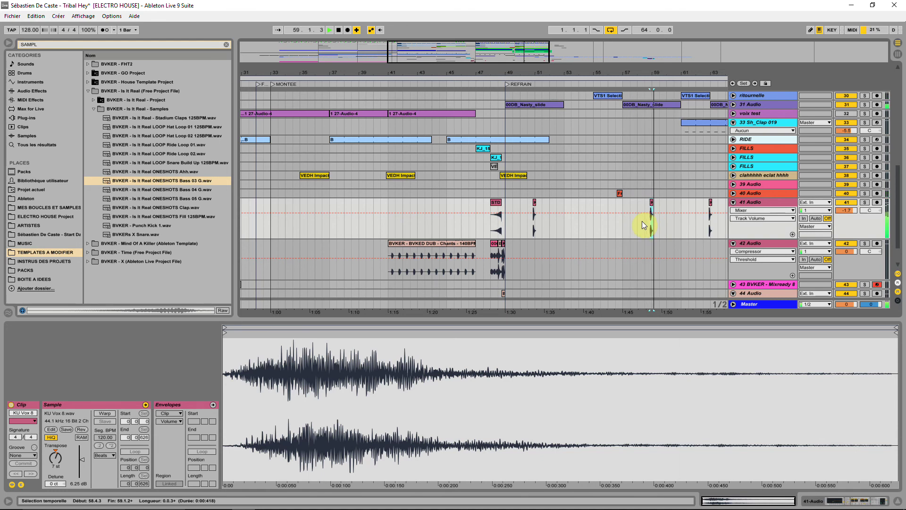
# Play the arrangement from the start of the Chants clip on track 42 Audio
pyautogui.moveTo(585, 70); pyautogui.dragTo(502, 130)
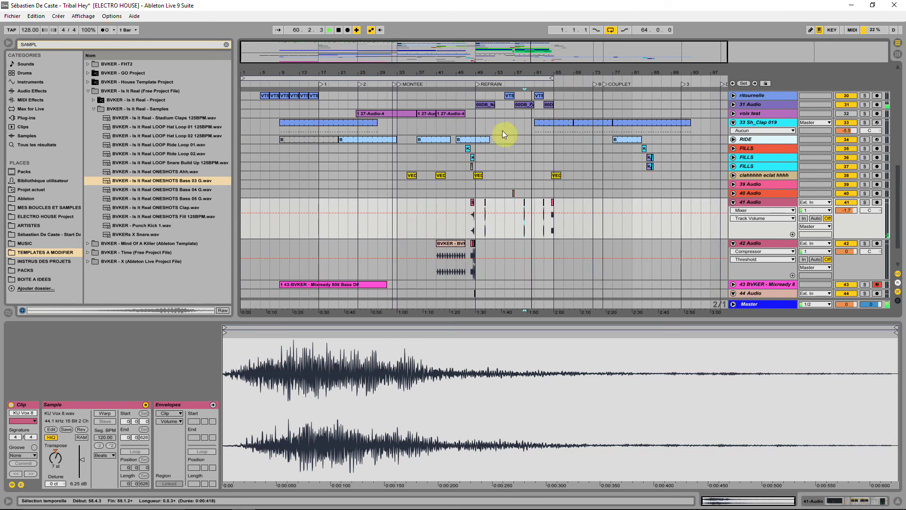
pyautogui.click(467, 286)
pyautogui.click(456, 244)
pyautogui.press('space')
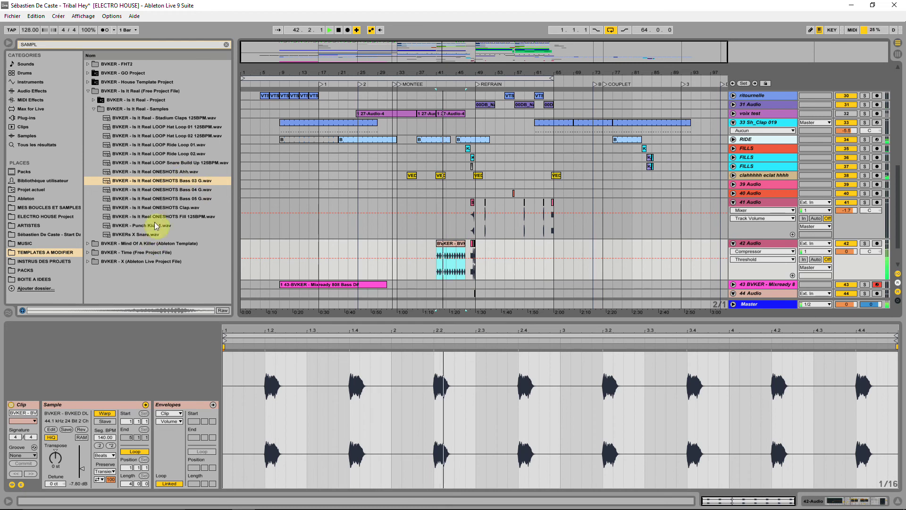
# Audition the BVKER Is It Real one-shots Bass 03 G, Bass 04 G, Bass 05 G, Clap and Fill 125BPM
pyautogui.click(178, 183)
pyautogui.click(184, 191)
pyautogui.click(187, 199)
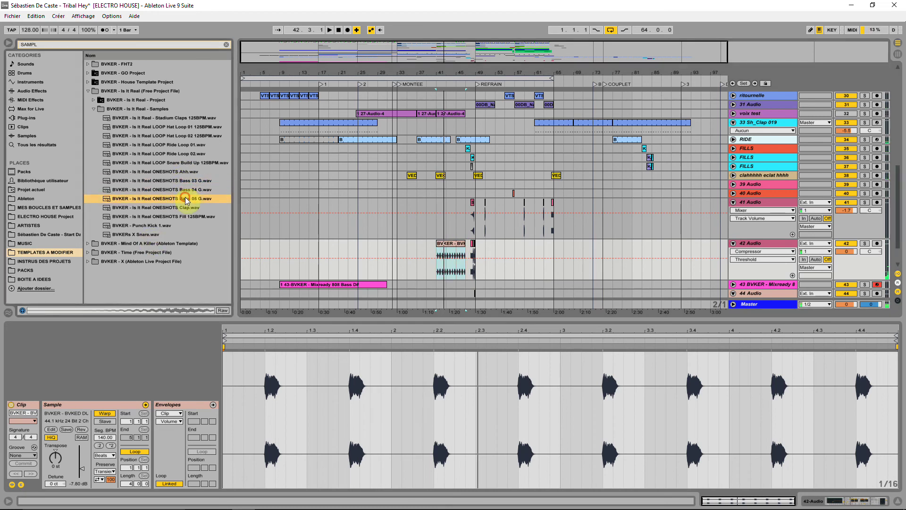
pyautogui.click(187, 206)
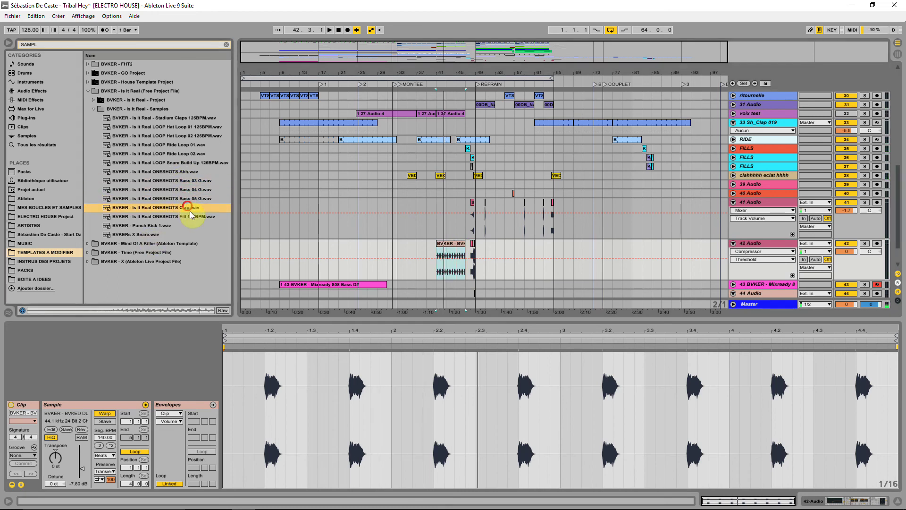
pyautogui.click(187, 217)
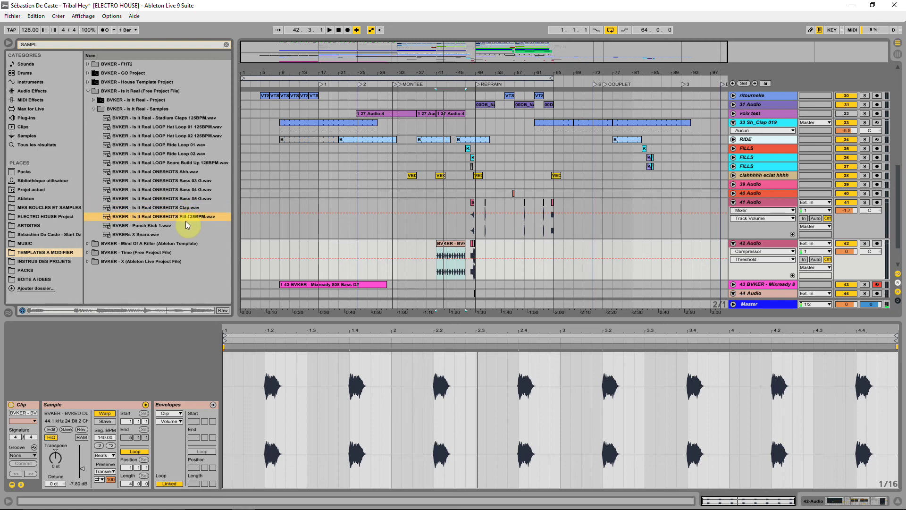
pyautogui.click(169, 221)
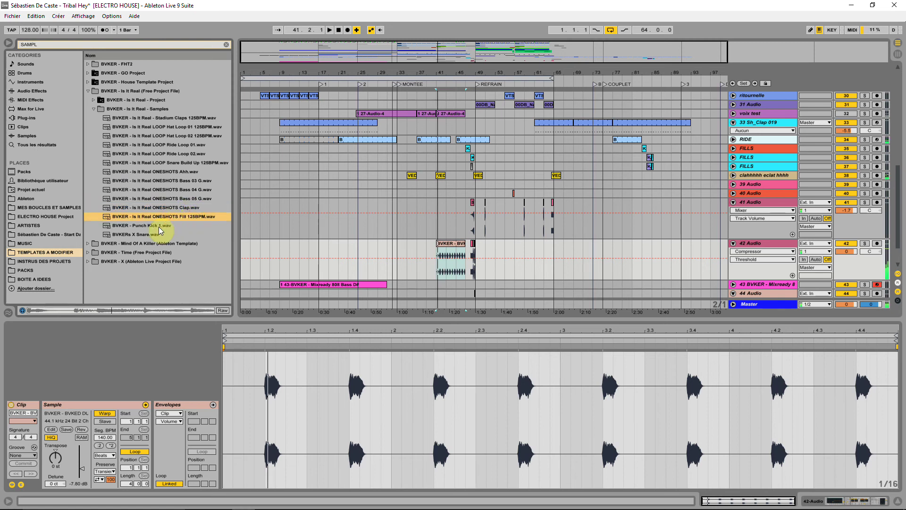
# Fold track 42 Audio and try the ONESHOTS Fill 125BPM sample on track 44 Audio at bar 39, playing it in context
pyautogui.click(734, 244)
pyautogui.click(486, 295)
pyautogui.click(430, 282)
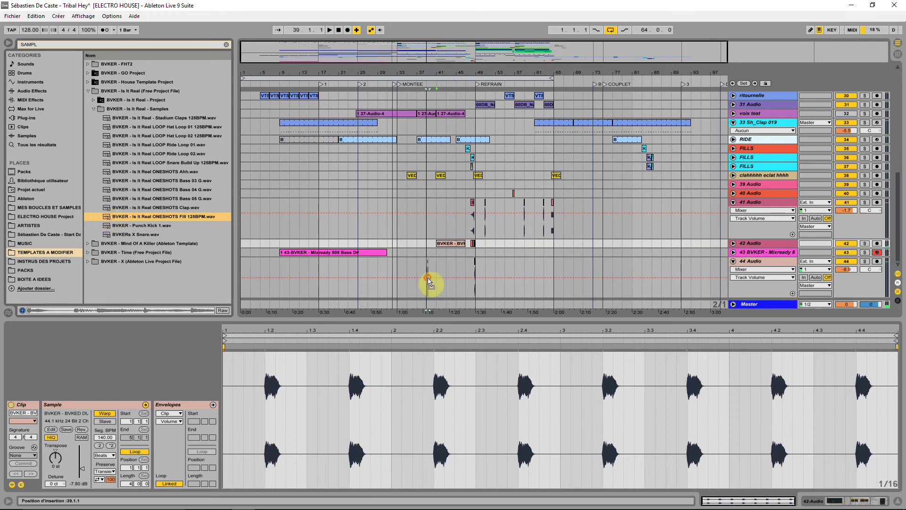
pyautogui.click(430, 70)
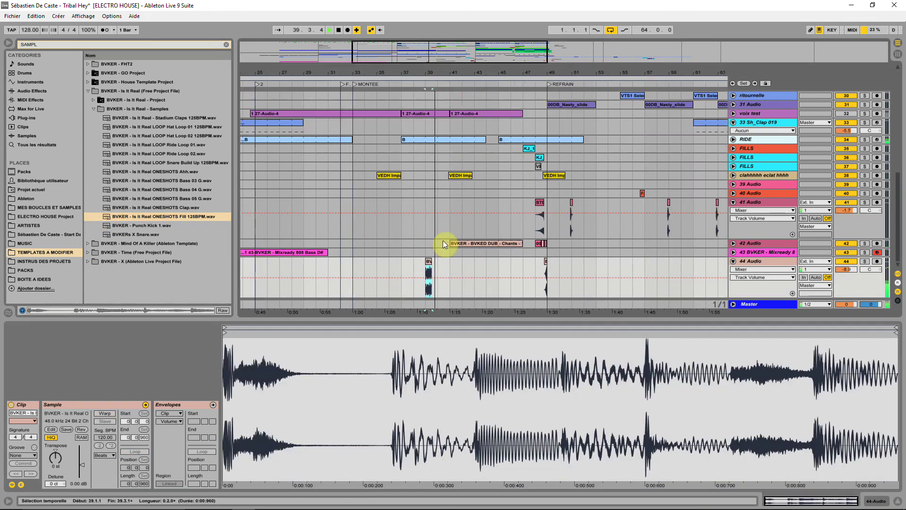
# Try the Fill 125BPM clip on FILLS track 36 at bar 45 and on track 40 Audio at 46.3, and delete it
pyautogui.moveTo(429, 260); pyautogui.dragTo(504, 162)
pyautogui.moveTo(527, 80); pyautogui.dragTo(525, 102)
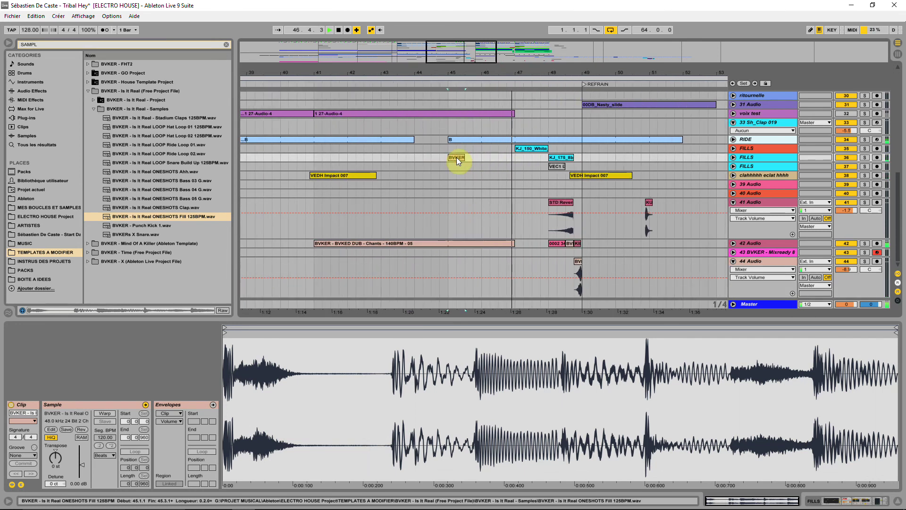
pyautogui.moveTo(457, 157)
pyautogui.mouseDown()
pyautogui.moveTo(522, 170)
pyautogui.moveTo(530, 158)
pyautogui.moveTo(524, 163)
pyautogui.moveTo(566, 156)
pyautogui.moveTo(556, 153)
pyautogui.moveTo(571, 146)
pyautogui.moveTo(503, 150)
pyautogui.moveTo(503, 194)
pyautogui.mouseUp()
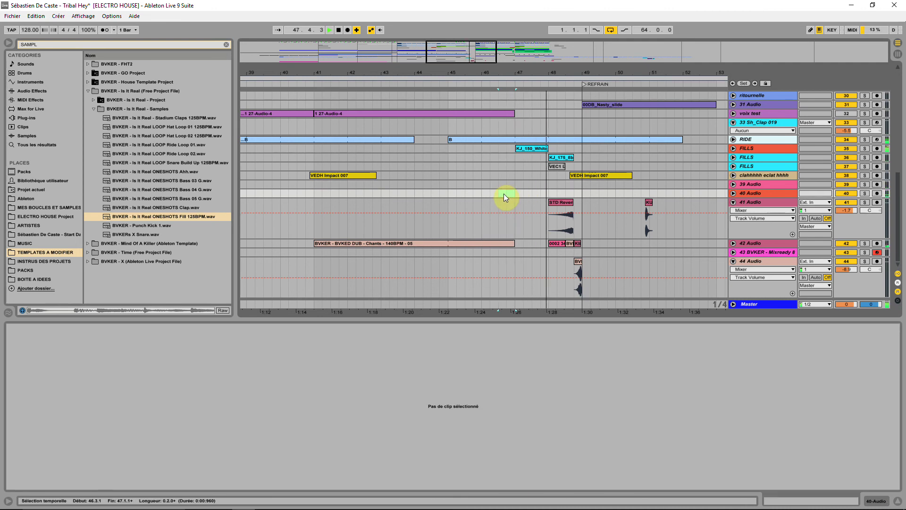
# Audition the Is It Real samples from the kick and snare up through the fill, clap and bass one-shots
pyautogui.click(142, 226)
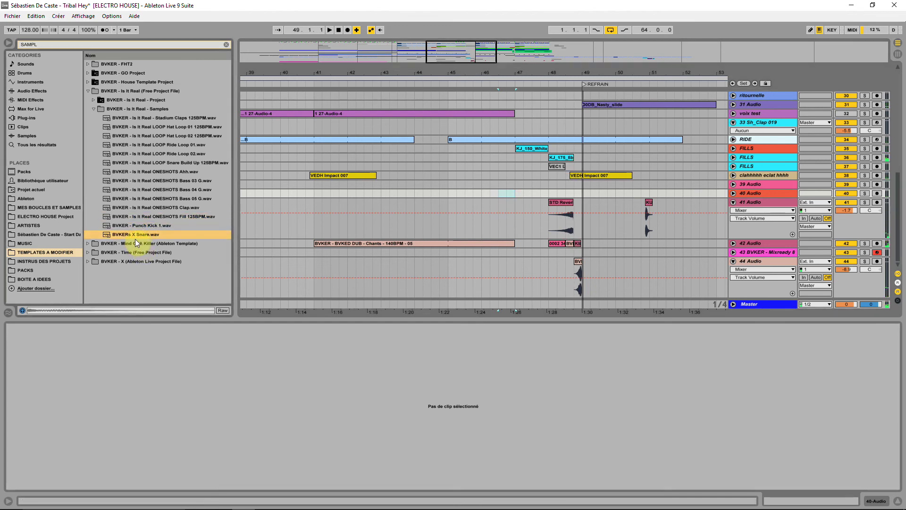
pyautogui.click(146, 217)
pyautogui.click(150, 210)
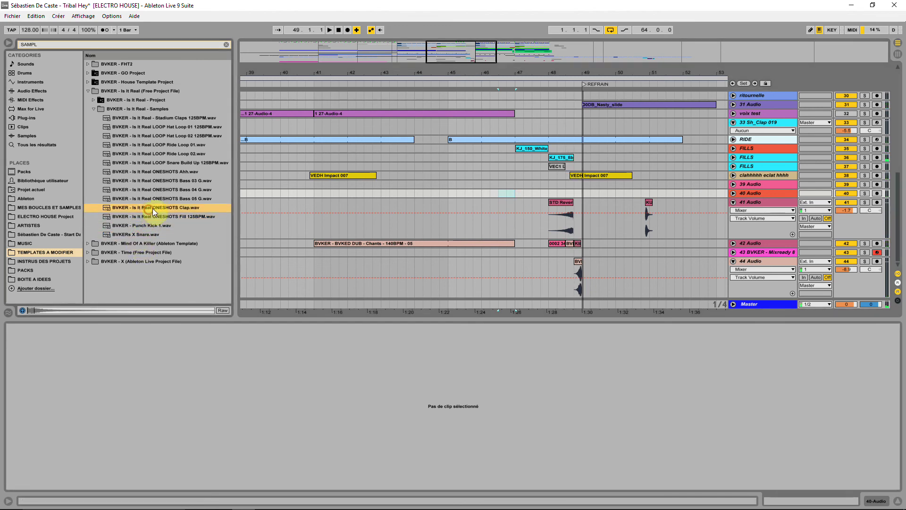
pyautogui.click(155, 202)
pyautogui.click(159, 192)
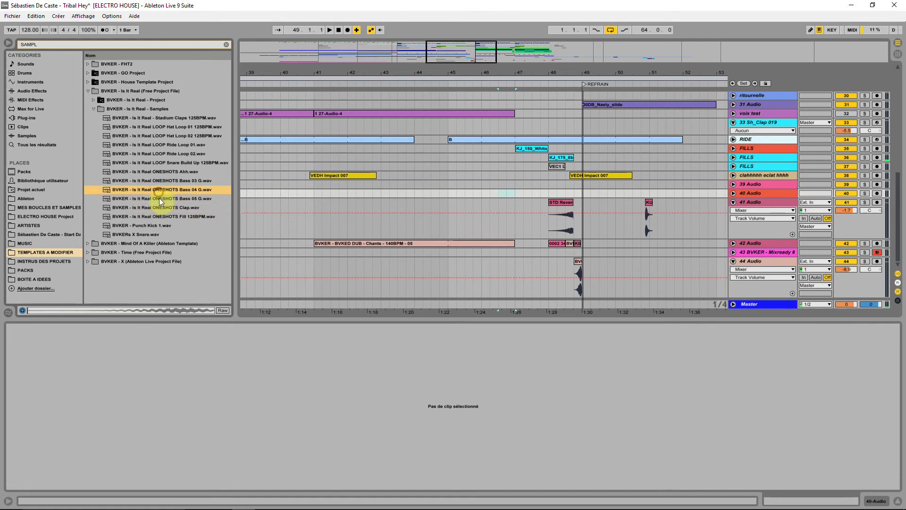
pyautogui.click(155, 183)
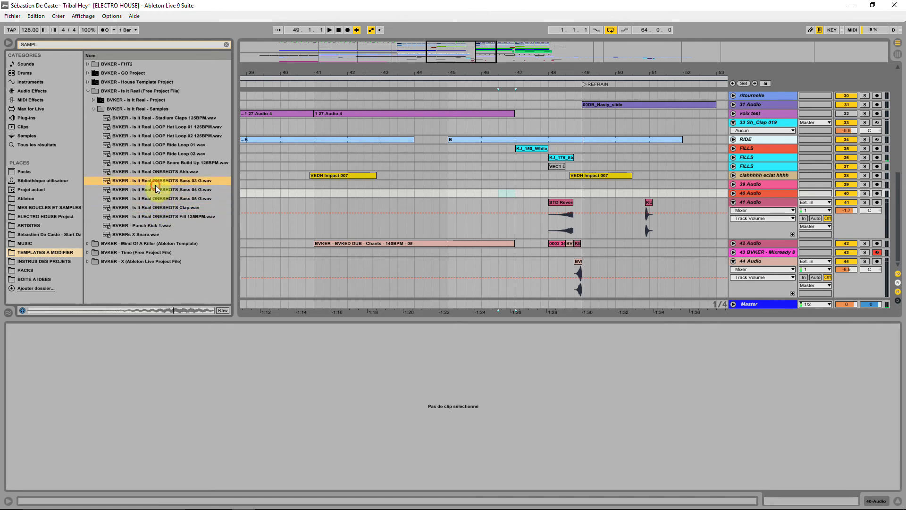
# Try the Bass 04 G one-shot at 48.4.1 on track 44 Audio and compare it with the Bass 05 G and Bass 03 G samples
pyautogui.press('space')
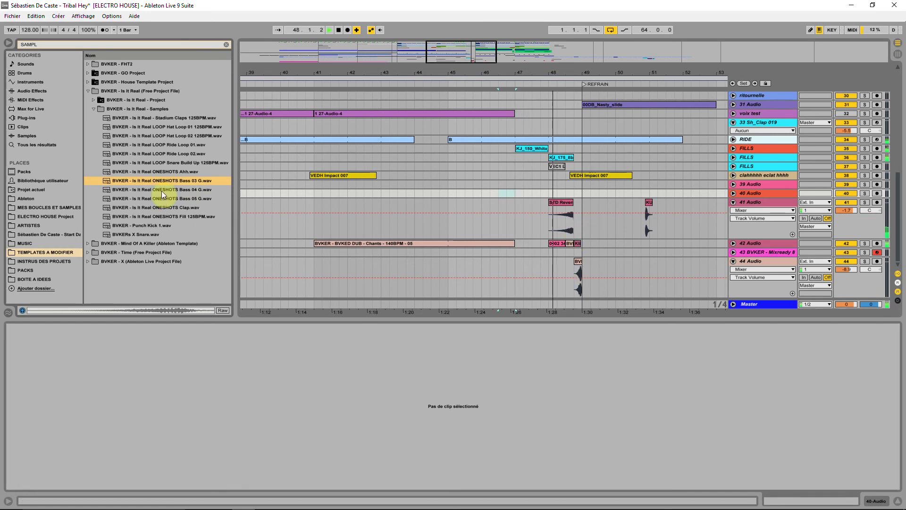
pyautogui.moveTo(162, 190); pyautogui.dragTo(576, 280)
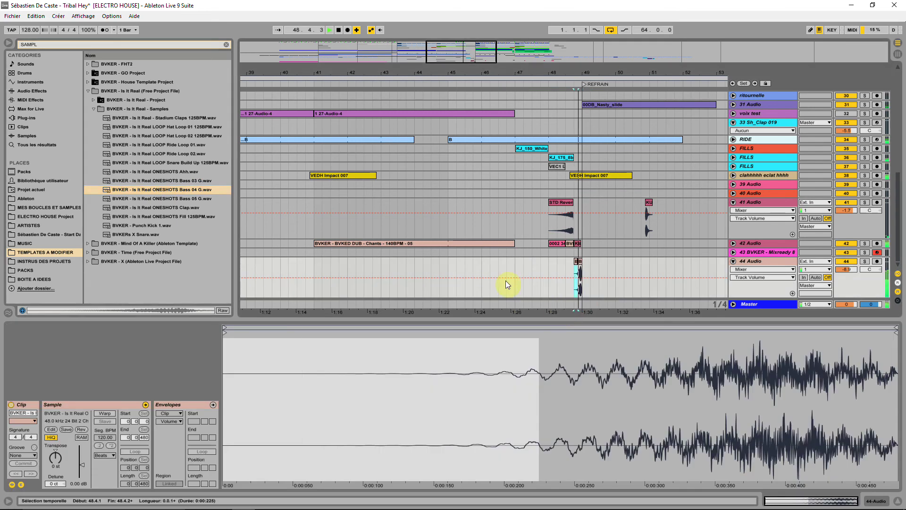
pyautogui.click(191, 198)
pyautogui.click(158, 183)
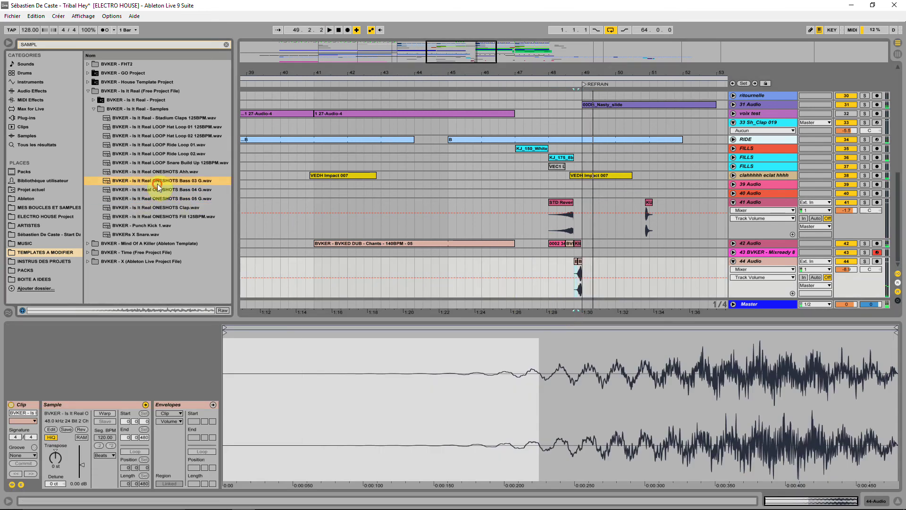
pyautogui.click(159, 189)
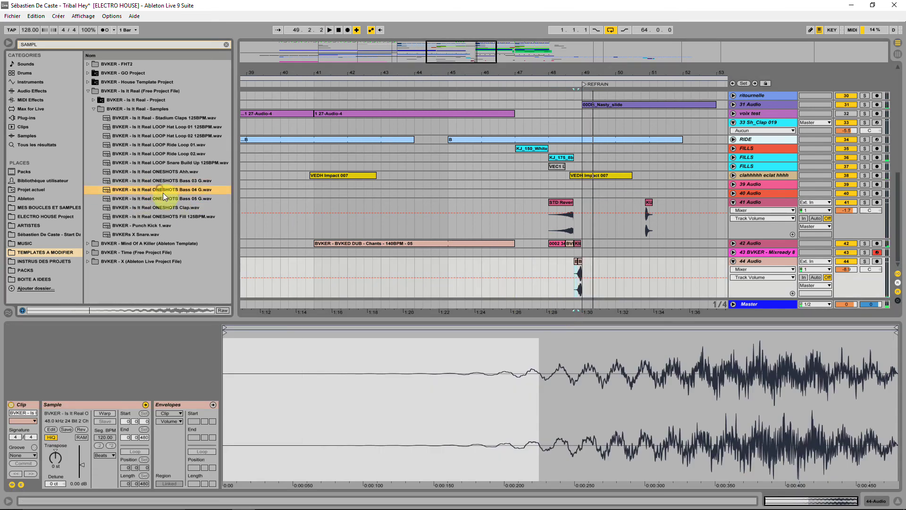
# Play the transition from bar 48 and restore the full-length Bass 03 G clip from 48.4.1 on track 44 Audio
pyautogui.click(548, 262)
pyautogui.press('space')
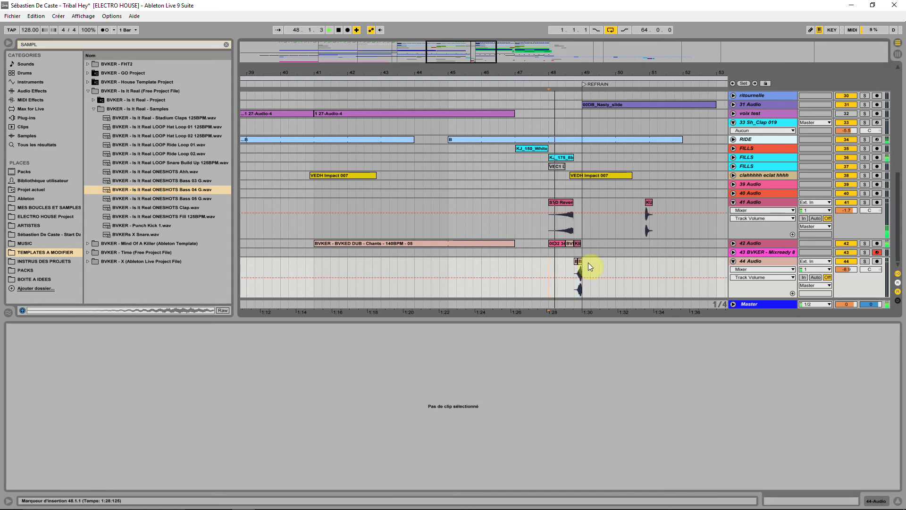
pyautogui.click(578, 261)
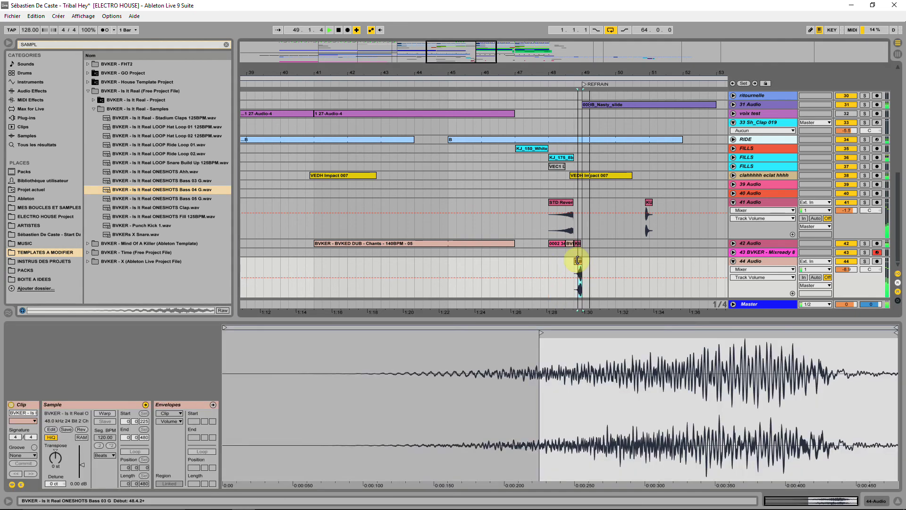
pyautogui.press('space')
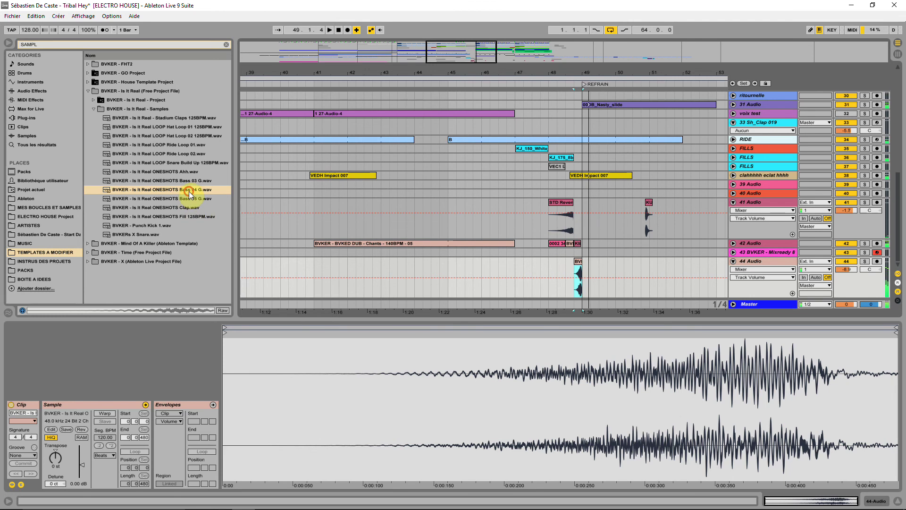
# Place the Bass 04 G one-shot on track 44 Audio at 48.4.1, ahead of the Bass 03 G clip, and compare both samples by ear
pyautogui.click(189, 191)
pyautogui.moveTo(189, 191); pyautogui.dragTo(576, 268)
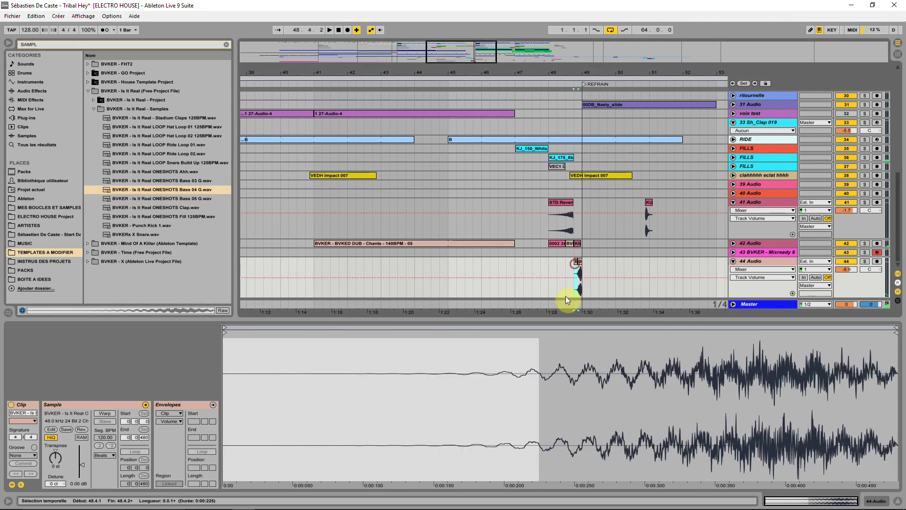
pyautogui.moveTo(590, 74); pyautogui.dragTo(591, 75)
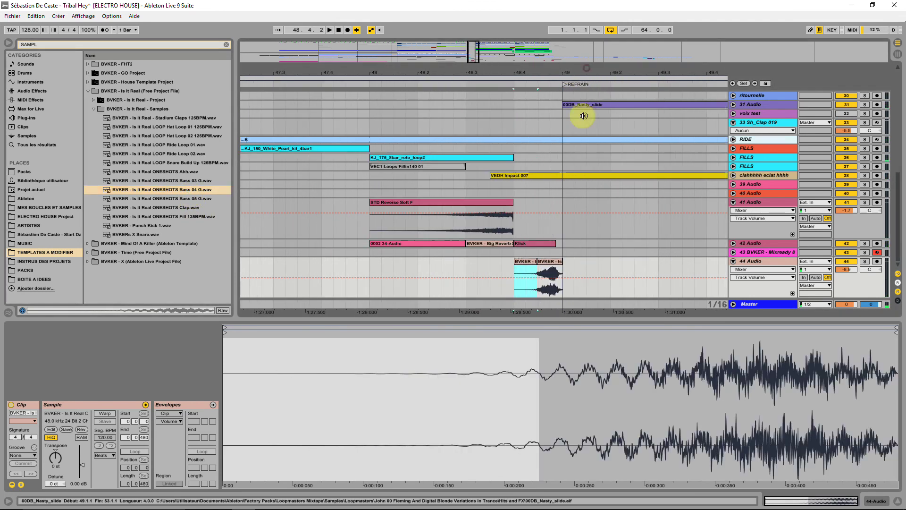
pyautogui.click(545, 260)
pyautogui.press('space')
pyautogui.click(148, 182)
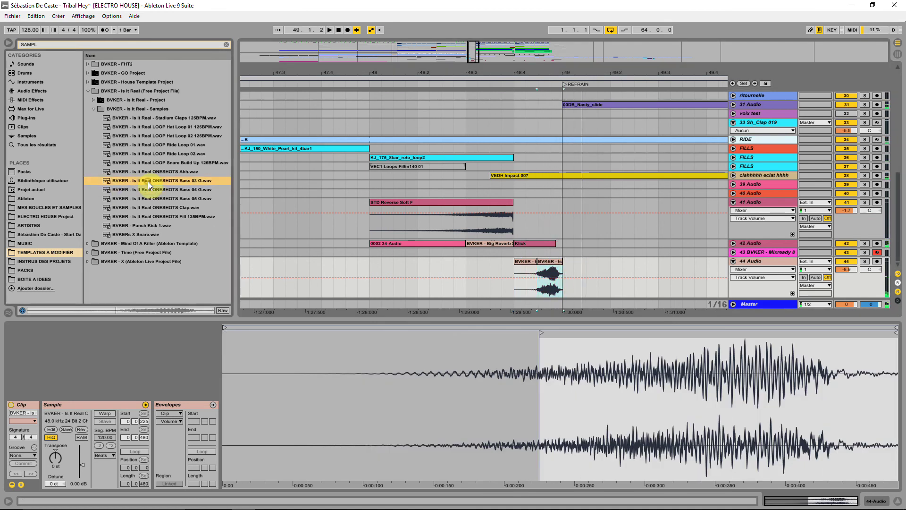
pyautogui.click(149, 190)
# Replace both bass clips on track 44 Audio with one full-length Bass 04 G one-shot at 48.4.1 and play it
pyautogui.moveTo(539, 296); pyautogui.dragTo(510, 293)
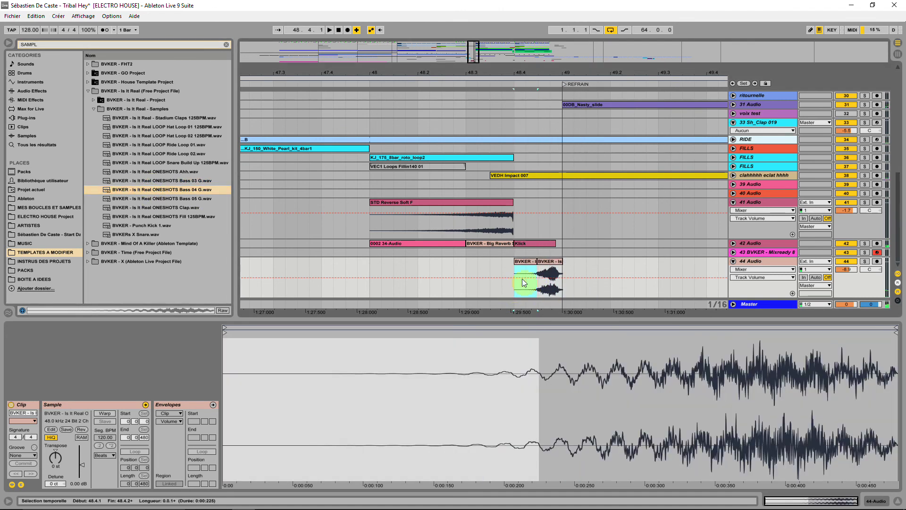
pyautogui.moveTo(538, 262); pyautogui.dragTo(516, 272)
pyautogui.hotkey('ctrl', 'e')
pyautogui.click(542, 264)
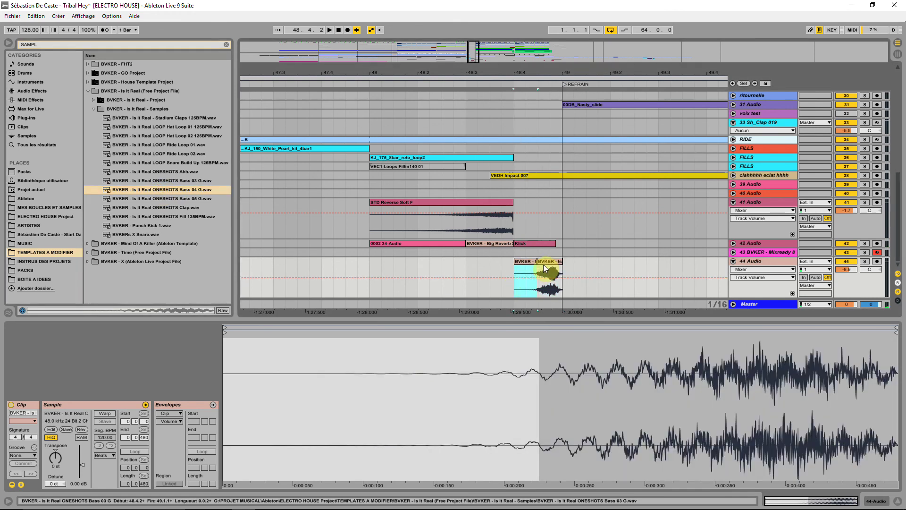
pyautogui.press('Delete')
pyautogui.click(491, 271)
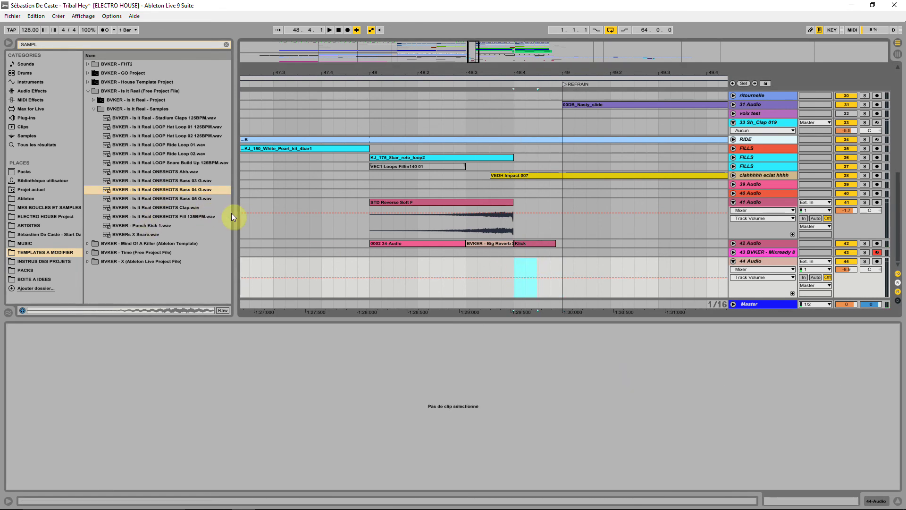
pyautogui.moveTo(143, 189); pyautogui.dragTo(515, 269)
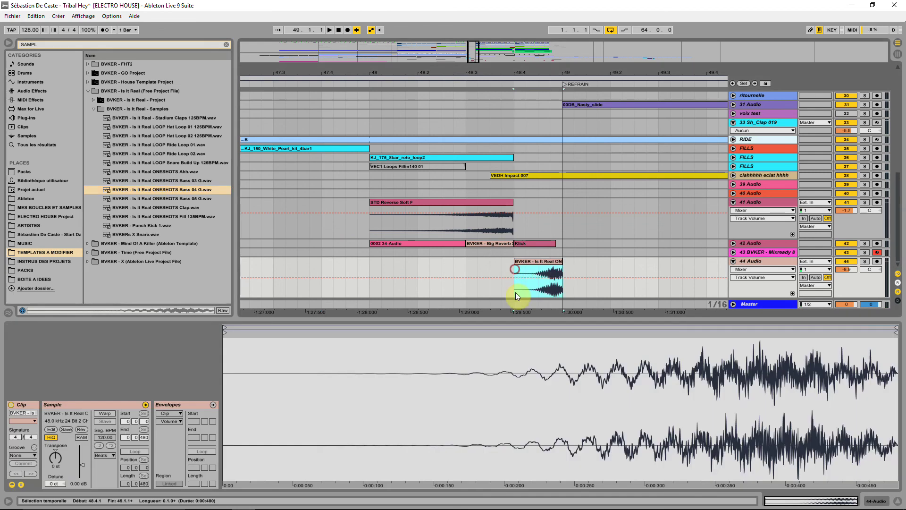
pyautogui.click(491, 270)
pyautogui.press('space')
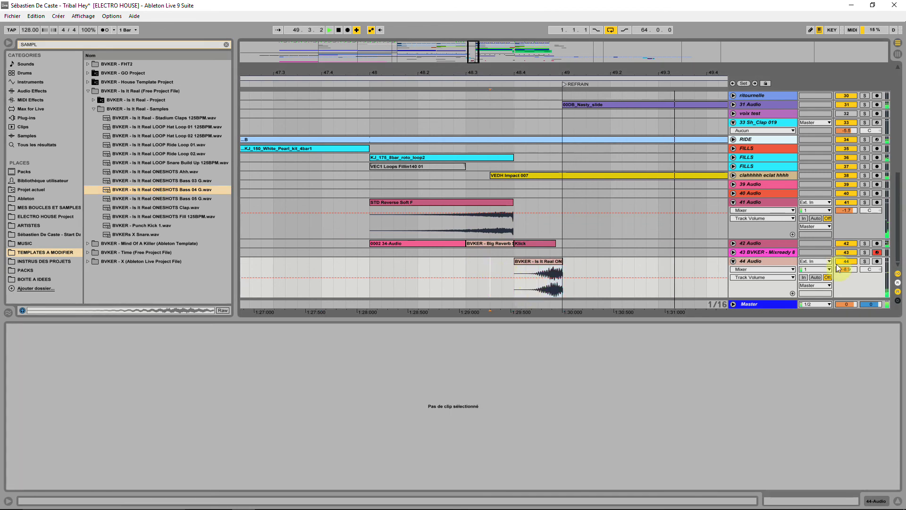
# Set the volume of track 44 Audio to -7.7 dB and replay the transition into REFRAIN
pyautogui.moveTo(845, 268); pyautogui.dragTo(845, 265)
pyautogui.press('space')
pyautogui.press('space')
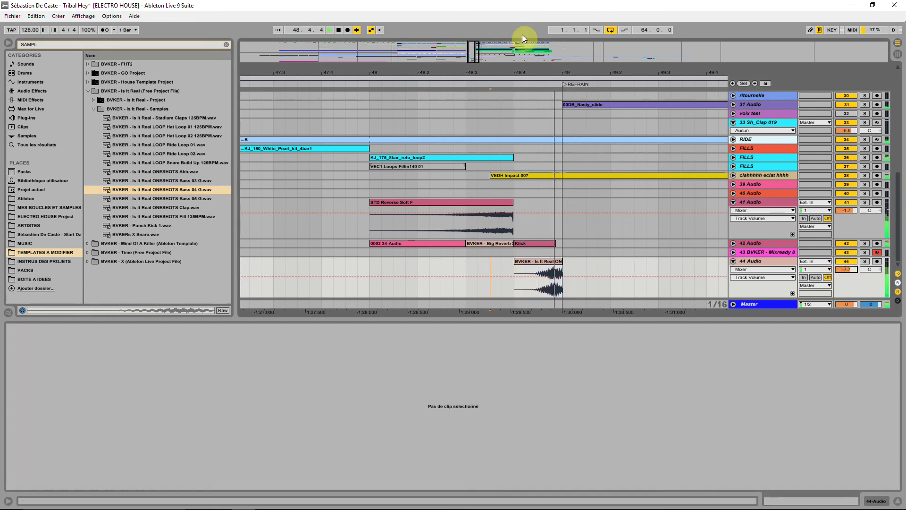
pyautogui.press('space')
# Try the Bass 03 G one-shot over the second half of the Bass 04 G clip on track 44 Audio, and undo it
pyautogui.moveTo(178, 180); pyautogui.dragTo(509, 298)
pyautogui.click(473, 267)
pyautogui.press('space')
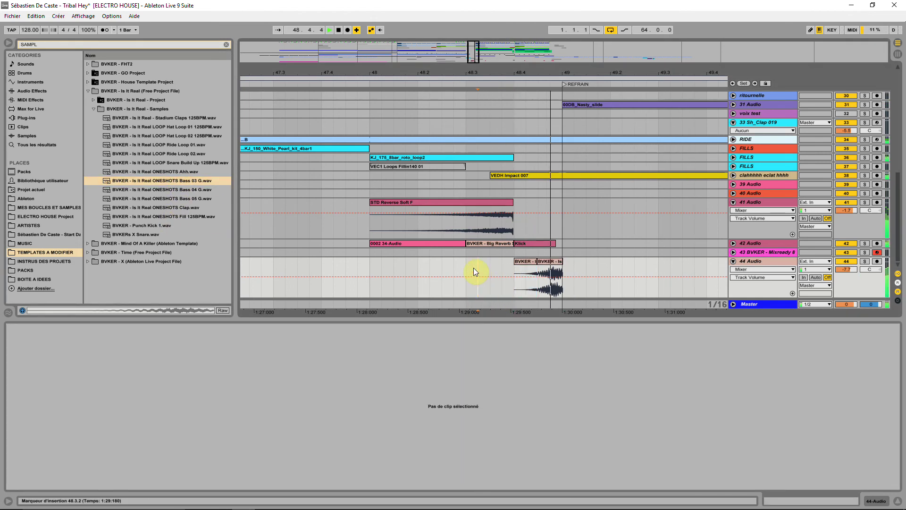
pyautogui.hotkey('ctrl', 'z')
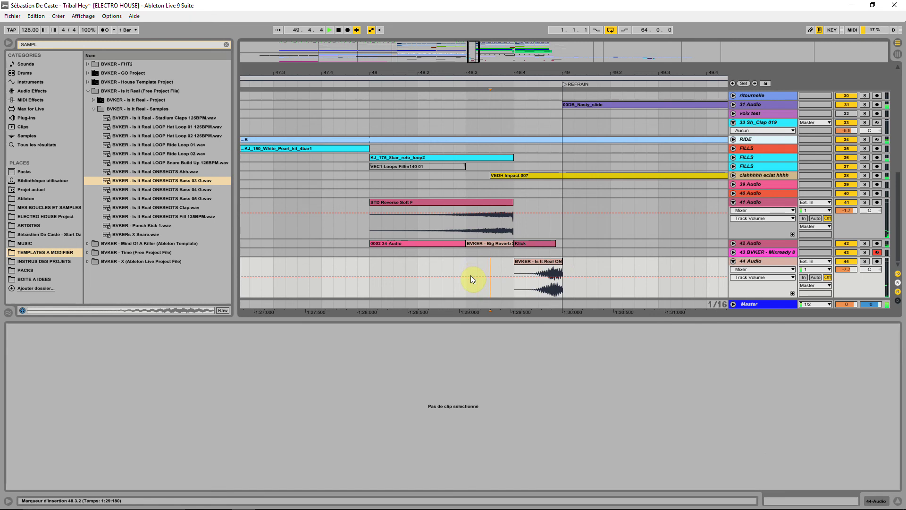
# Fold track 44 Audio, place the Bass 03 G one-shot on it at 56.4.1, and play from 56.1.1
pyautogui.click(734, 262)
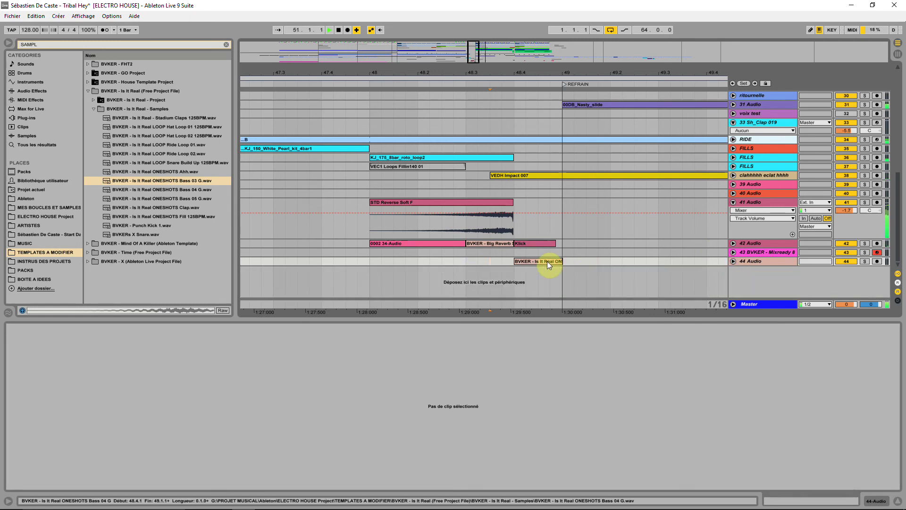
pyautogui.moveTo(471, 74); pyautogui.dragTo(456, 46)
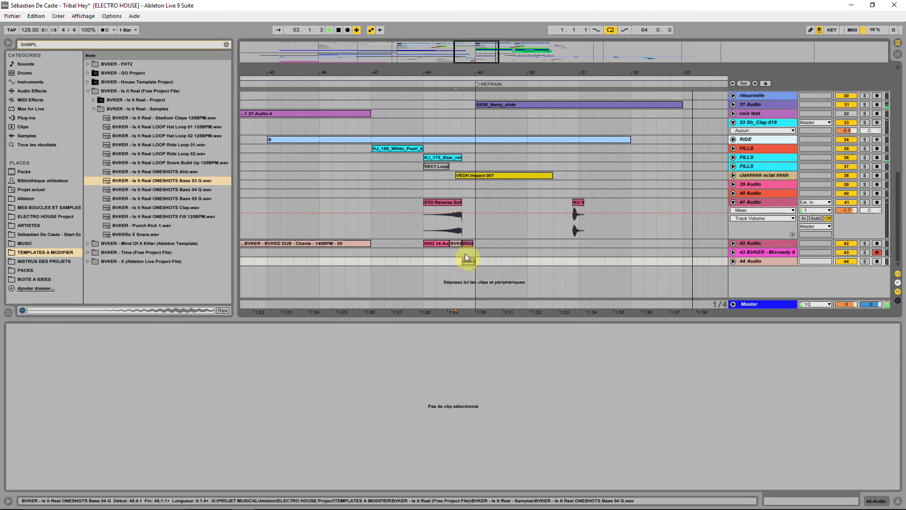
pyautogui.click(177, 183)
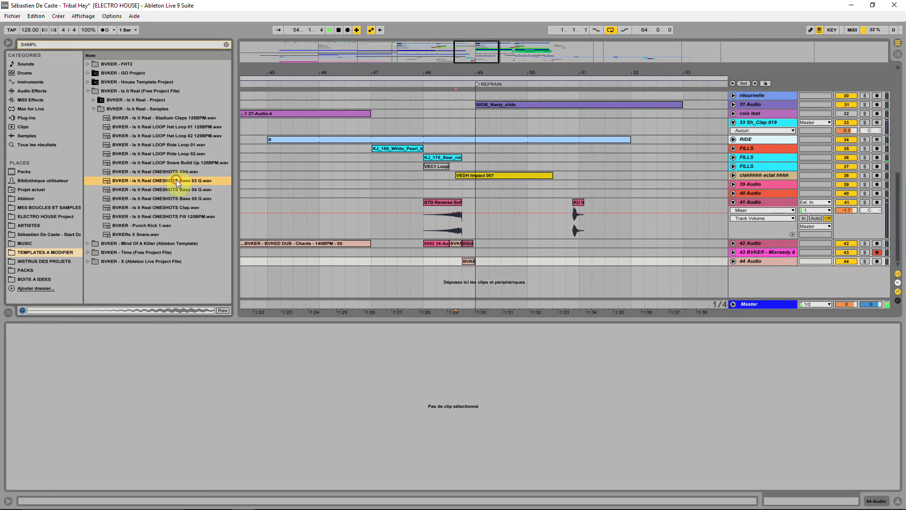
pyautogui.moveTo(587, 73); pyautogui.dragTo(512, 42)
pyautogui.moveTo(186, 179); pyautogui.dragTo(613, 266)
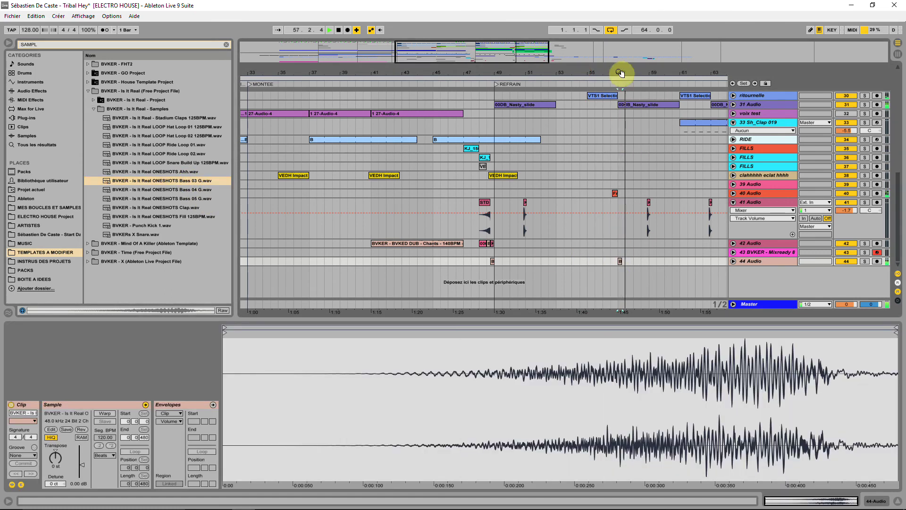
pyautogui.moveTo(618, 72); pyautogui.dragTo(633, 263)
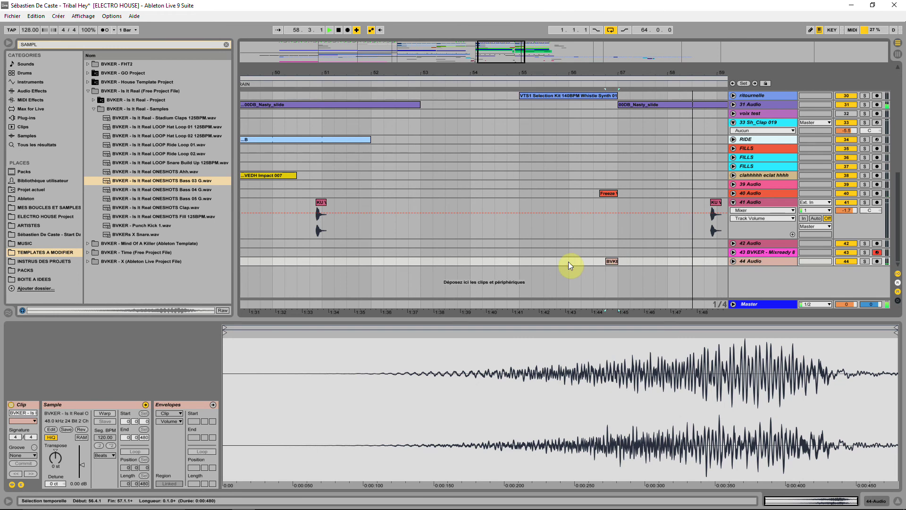
pyautogui.click(569, 262)
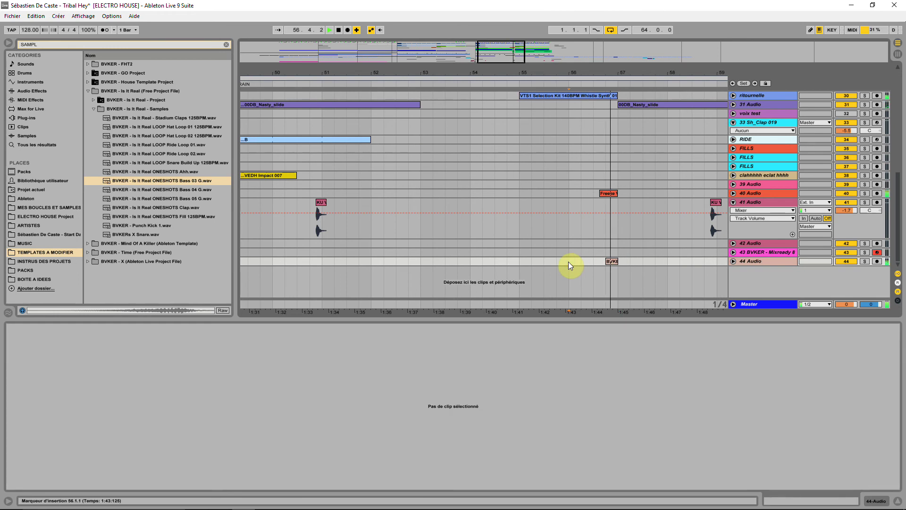
# Try the Bass 03 G clip at 57.4.1 on track 44 Audio and check the placement by playback
pyautogui.click(606, 262)
pyautogui.moveTo(605, 263); pyautogui.dragTo(666, 260)
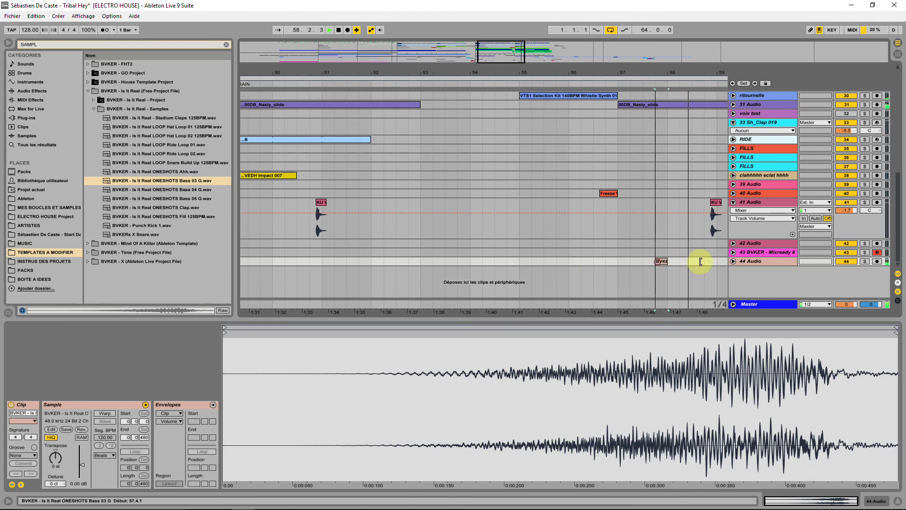
pyautogui.press('space')
pyautogui.press('space')
pyautogui.moveTo(698, 69); pyautogui.dragTo(573, 73)
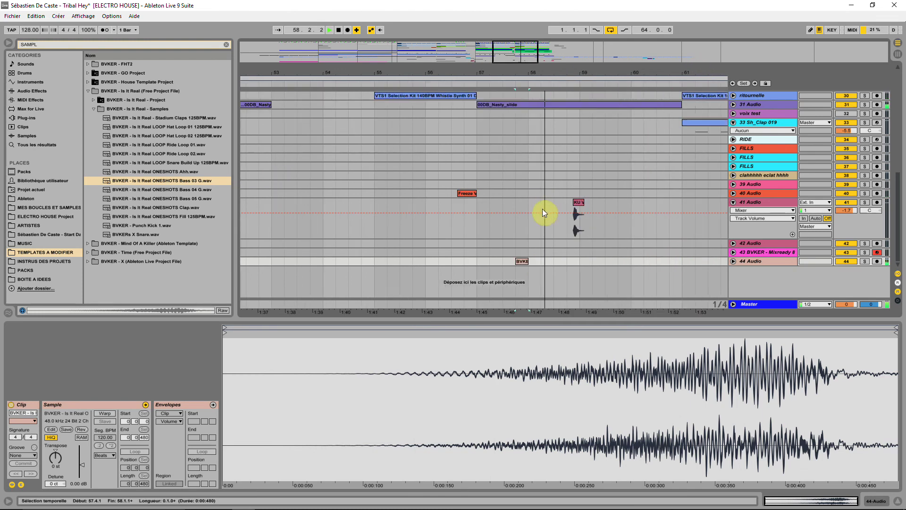
# Move the Bass 03 G clip on track 44 Audio to 61.4.1, checking its placement by playback
pyautogui.moveTo(519, 262); pyautogui.dragTo(676, 262)
pyautogui.click(675, 265)
pyautogui.press('space')
pyautogui.moveTo(685, 74); pyautogui.dragTo(576, 75)
pyautogui.press('space')
pyautogui.press('space')
pyautogui.moveTo(568, 261); pyautogui.dragTo(618, 263)
pyautogui.press('space')
pyautogui.press('space')
# Solo track 44 Audio to hear the Bass 03 G clip alone and audition the Bass 04 G one-shot for comparison
pyautogui.click(865, 261)
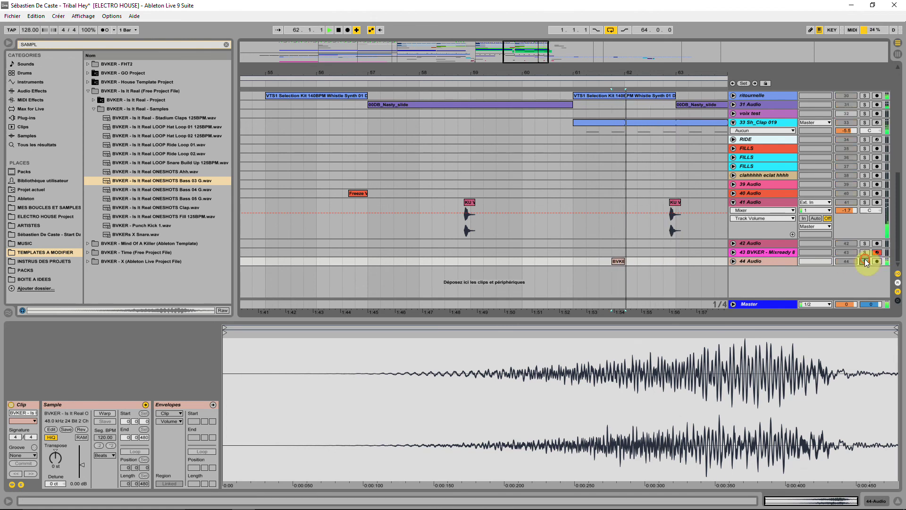
pyautogui.press('space')
pyautogui.press('space')
pyautogui.click(70, 414)
pyautogui.press('space')
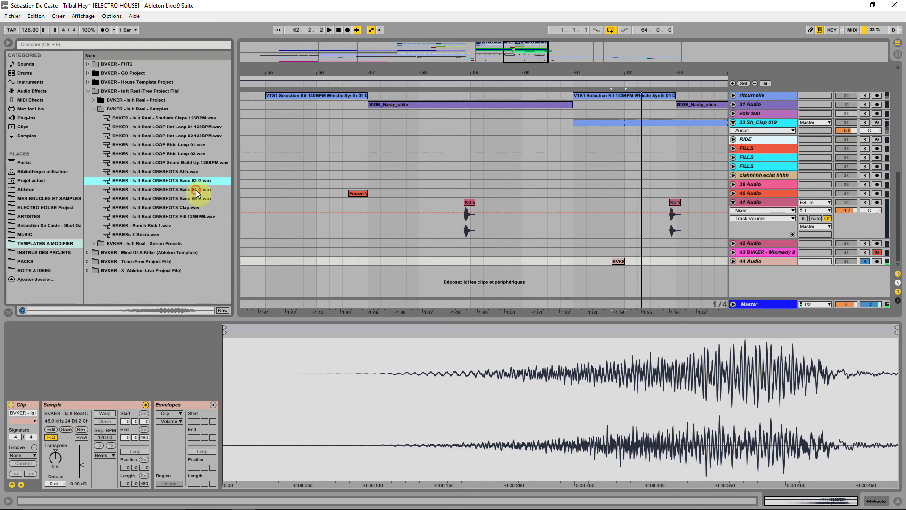
pyautogui.click(195, 190)
pyautogui.press('space')
# Play the transition into REFRAIN from bar 47, and again from 48.3.1
pyautogui.press('-')
pyautogui.press('-')
pyautogui.press('-')
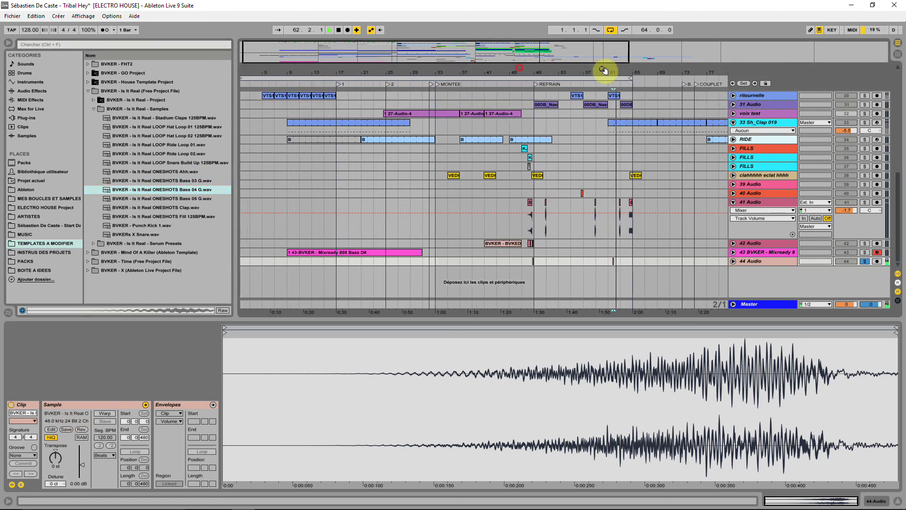
pyautogui.click(423, 268)
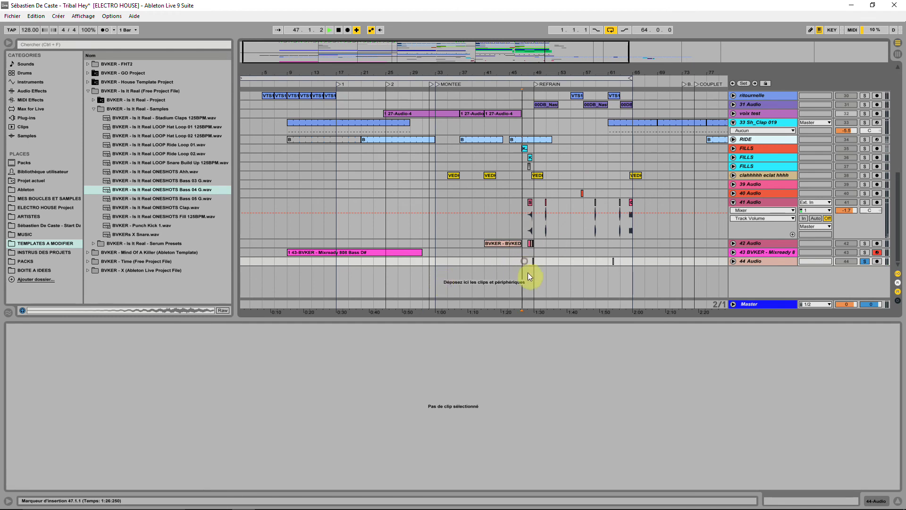
pyautogui.press('space')
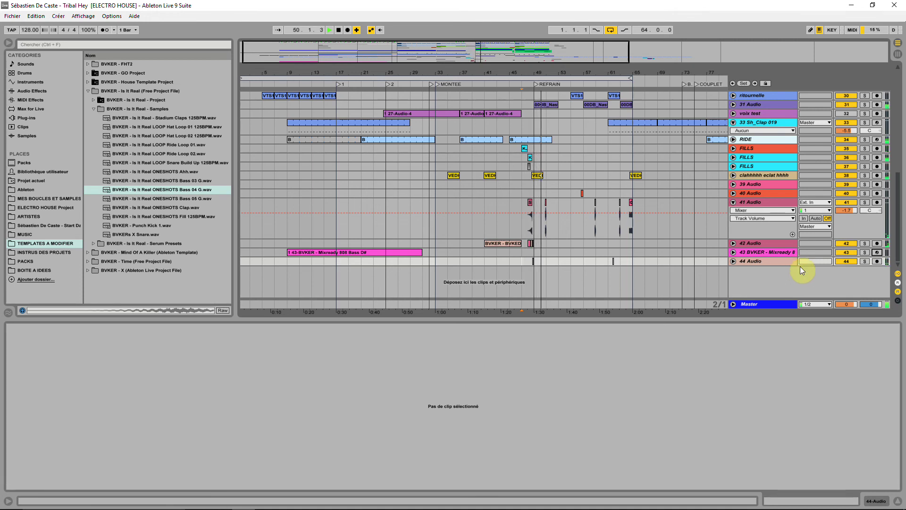
pyautogui.moveTo(526, 73); pyautogui.dragTo(528, 226)
pyautogui.click(517, 265)
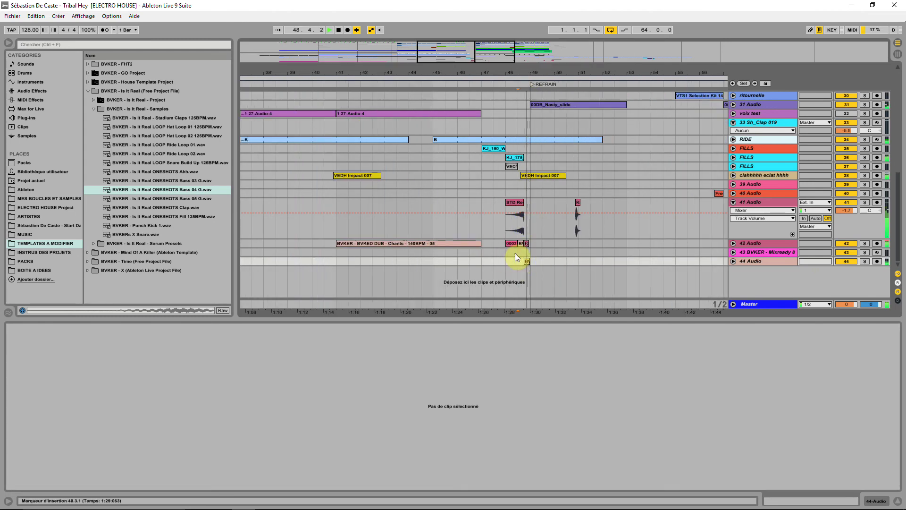
# Deactivate the 0002 34-Audio clip at bar 48 on track 42 Audio and play from 48.1.1
pyautogui.click(511, 245)
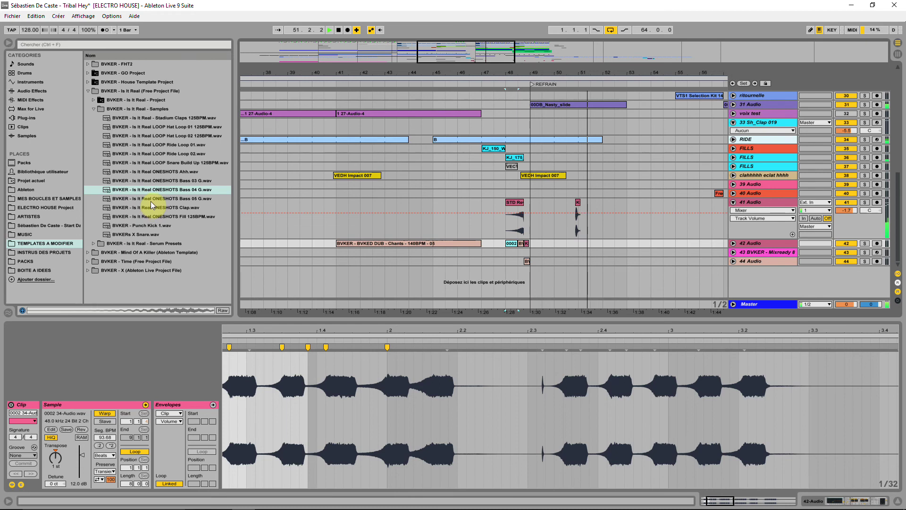
pyautogui.click(511, 260)
pyautogui.moveTo(525, 261); pyautogui.dragTo(526, 261)
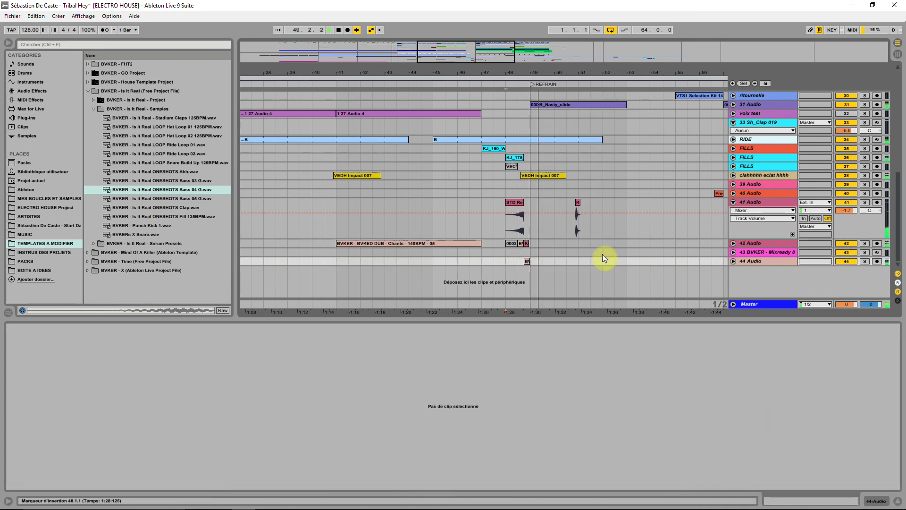
# Try the Bass 04 G clip at 51.4.1 on track 44 Audio and play REFRAIN from 49.1.1
pyautogui.click(526, 261)
pyautogui.moveTo(575, 263); pyautogui.dragTo(599, 262)
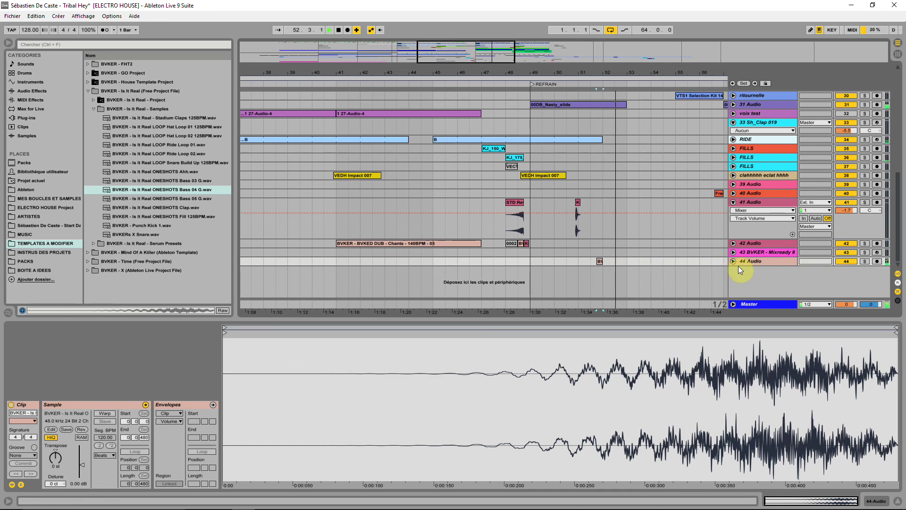
pyautogui.moveTo(612, 72)
pyautogui.mouseDown()
pyautogui.moveTo(508, 72)
pyautogui.moveTo(509, 251)
pyautogui.mouseUp()
pyautogui.click(453, 261)
pyautogui.press('space')
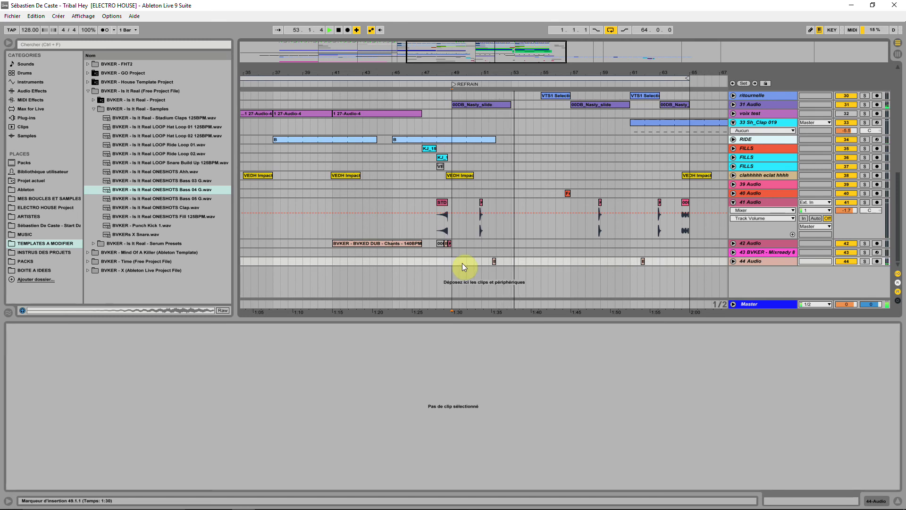
# Move the Bass 04 G clip on track 44 Audio to 52.4.1 and copy it to 60.4.1
pyautogui.moveTo(494, 262); pyautogui.dragTo(510, 263)
pyautogui.press('space')
pyautogui.press('space')
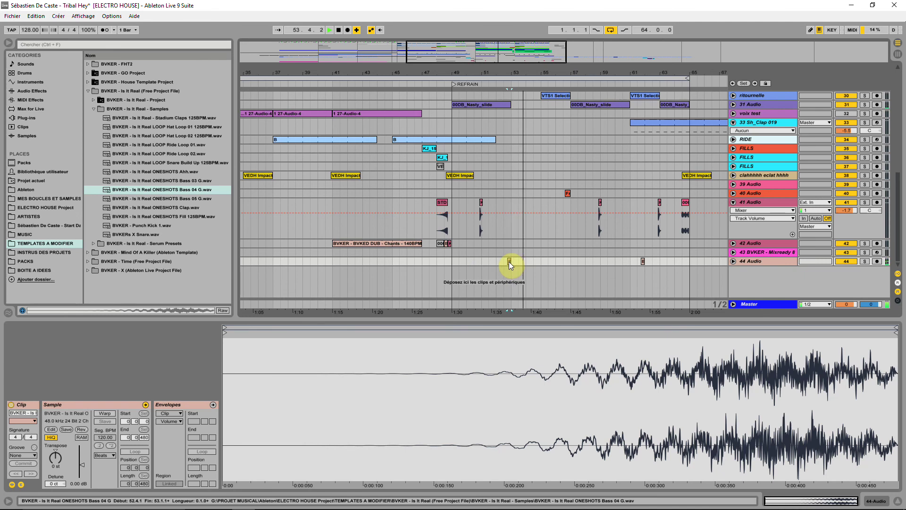
pyautogui.moveTo(509, 262); pyautogui.dragTo(628, 263)
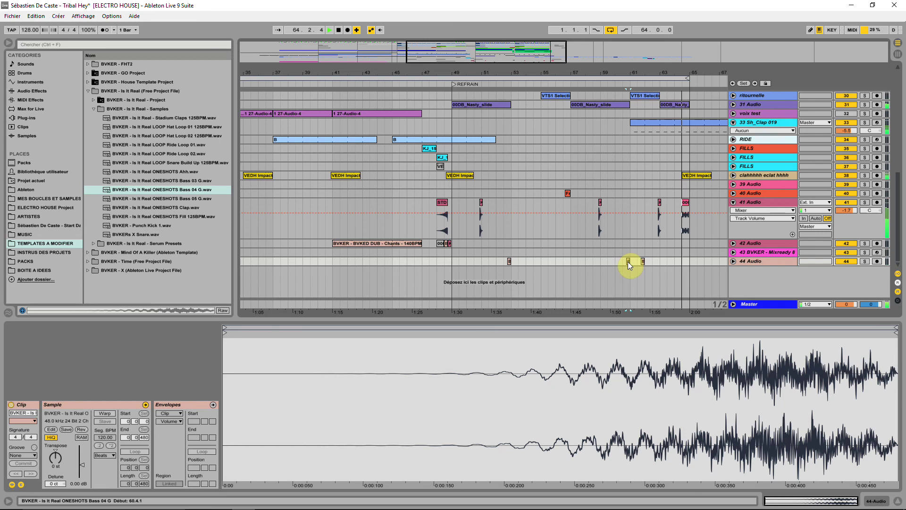
# Delete the 0002 34-Audio clip near the end of bar 64 on track 41 Audio
pyautogui.click(685, 203)
pyautogui.press('End')
pyautogui.moveTo(577, 72); pyautogui.dragTo(585, 36)
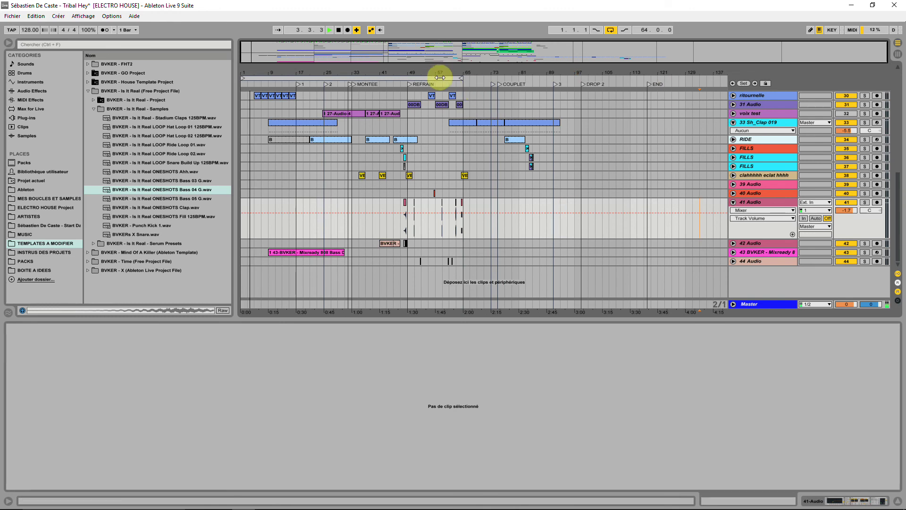
pyautogui.moveTo(439, 81); pyautogui.dragTo(452, 96)
pyautogui.click(631, 202)
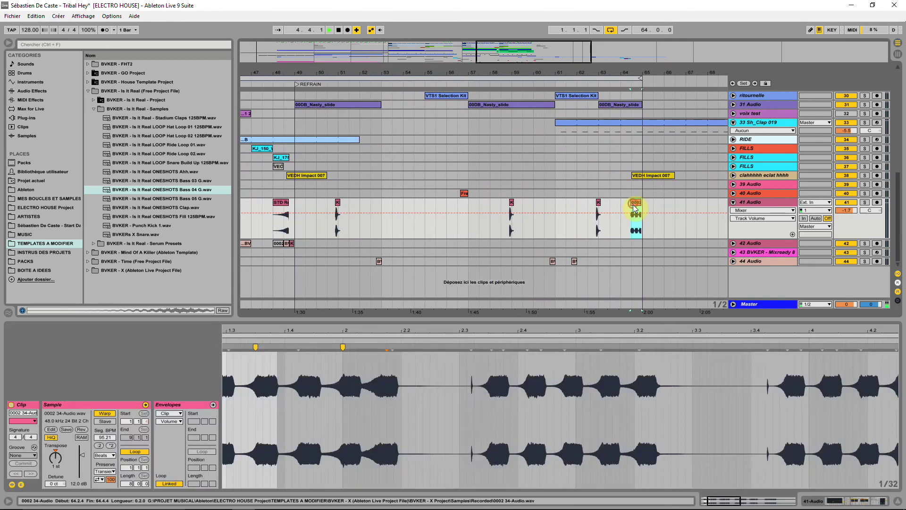
pyautogui.press('Delete')
# On track 44 Audio, move the Bass 03 G clip to 64.4.1 and the second Bass 04 G clip to 61.4.1
pyautogui.click(574, 261)
pyautogui.moveTo(574, 261); pyautogui.dragTo(640, 262)
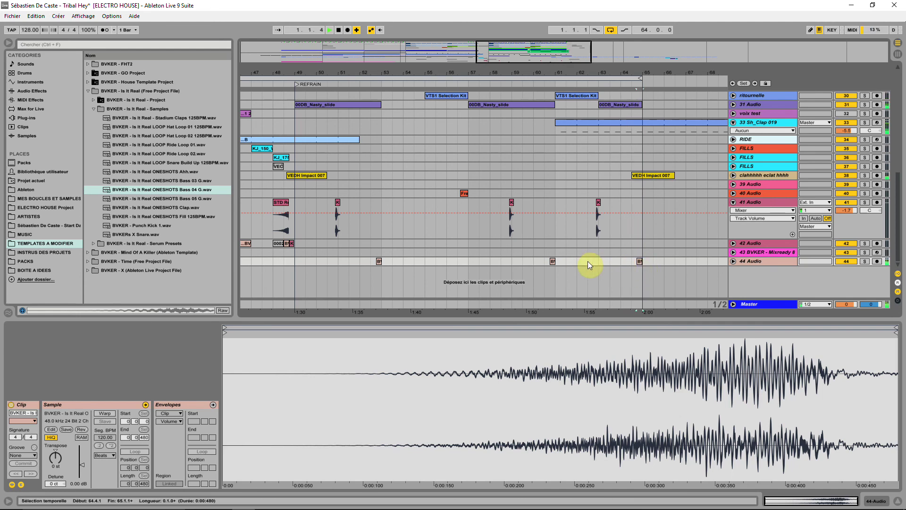
pyautogui.click(553, 261)
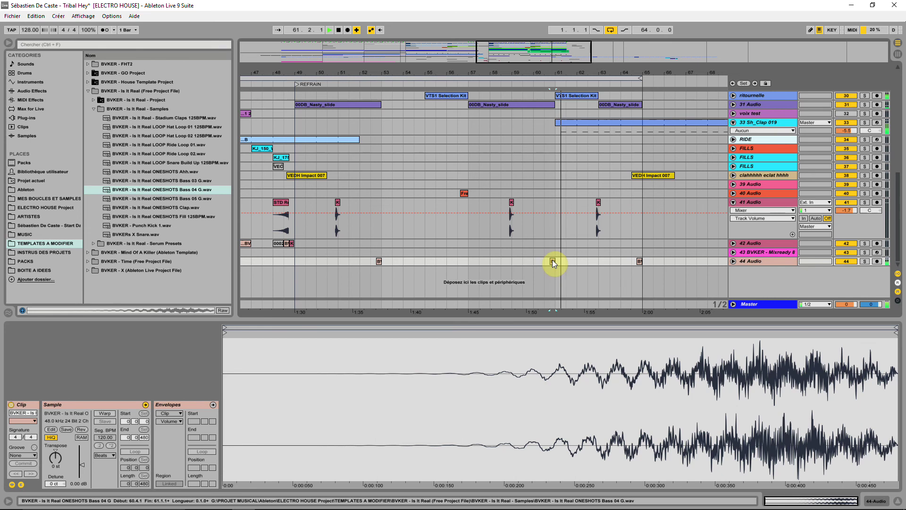
pyautogui.click(552, 261)
pyautogui.moveTo(552, 260); pyautogui.dragTo(576, 263)
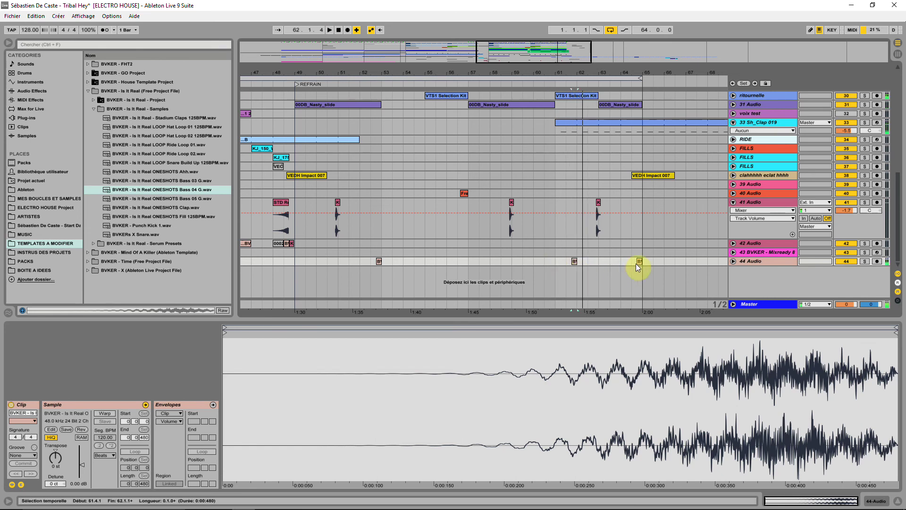
# Replace the Bass 04 G clip at 61.4.1 with the Bass 03 G clip from 64.4.1 and play it
pyautogui.moveTo(639, 260); pyautogui.dragTo(575, 263)
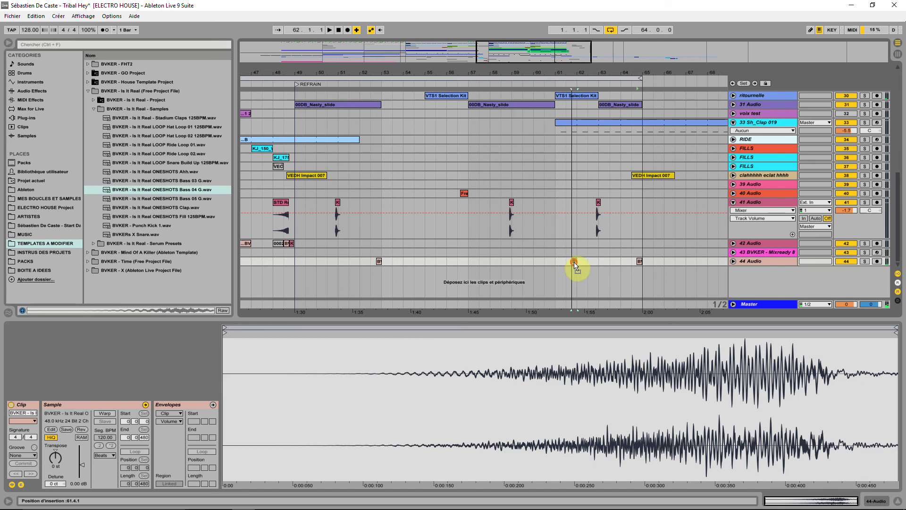
pyautogui.press('space')
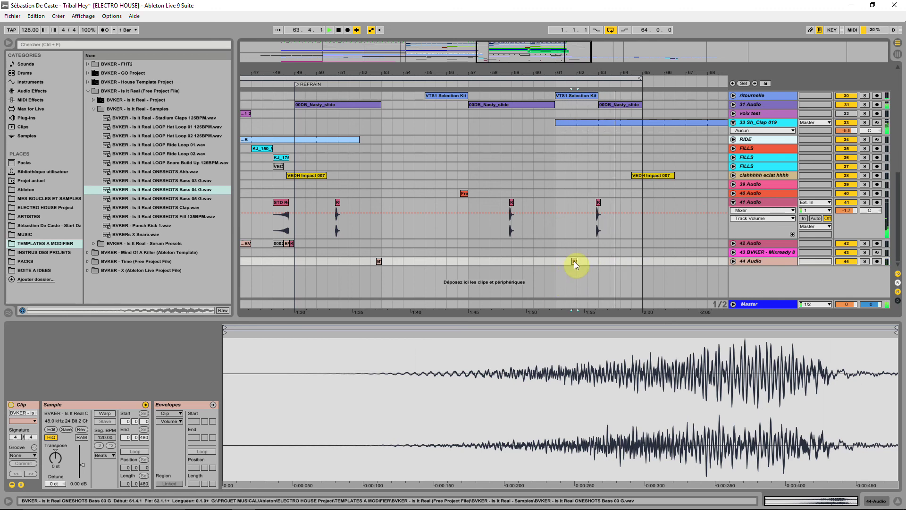
# Play the 808 Bass D# clip on track 43 near bar 10 and look over its notes
pyautogui.moveTo(509, 73); pyautogui.dragTo(463, 73)
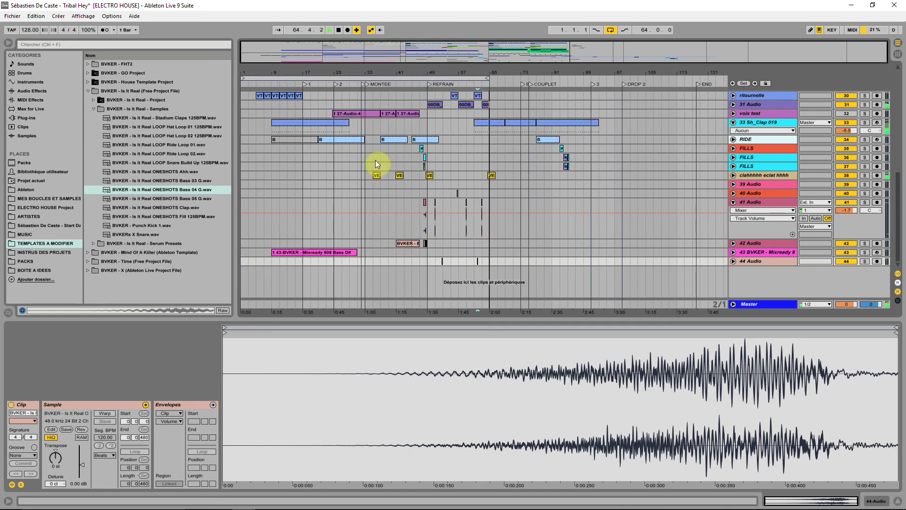
pyautogui.click(285, 253)
pyautogui.press('space')
pyautogui.press('space')
pyautogui.moveTo(257, 73)
pyautogui.mouseDown()
pyautogui.moveTo(261, 90)
pyautogui.moveTo(248, 106)
pyautogui.moveTo(247, 70)
pyautogui.mouseUp()
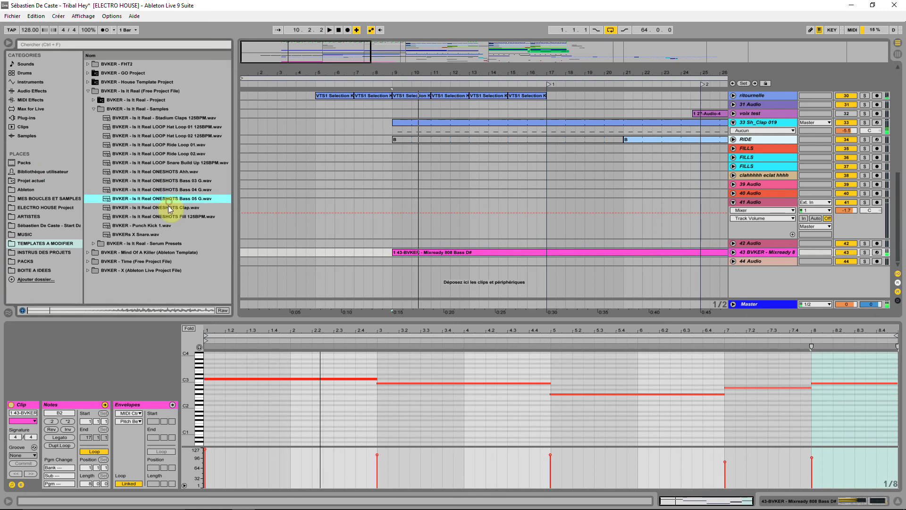
# Browse the BVKER - Is It Real project samples and audition Bass 01, Bass 02 and Stadium Claps in the Freeze folder
pyautogui.click(168, 217)
pyautogui.click(172, 200)
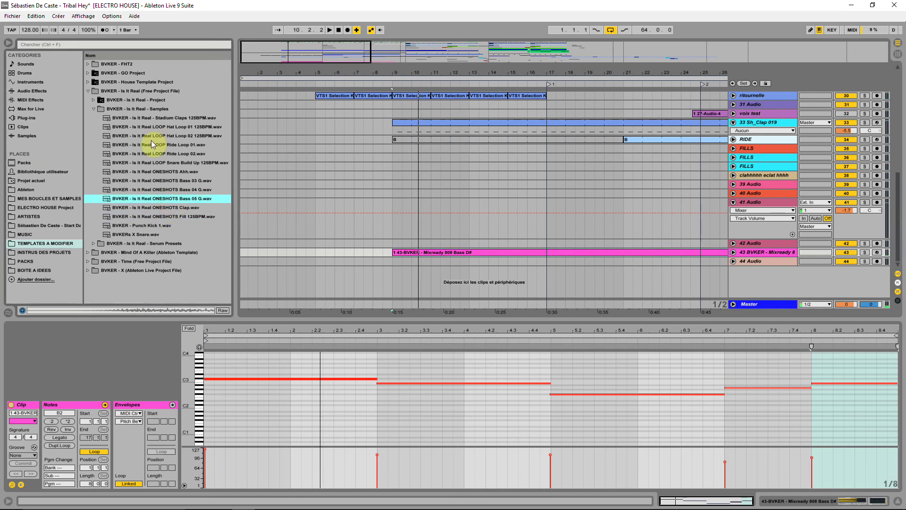
pyautogui.click(93, 100)
pyautogui.click(99, 109)
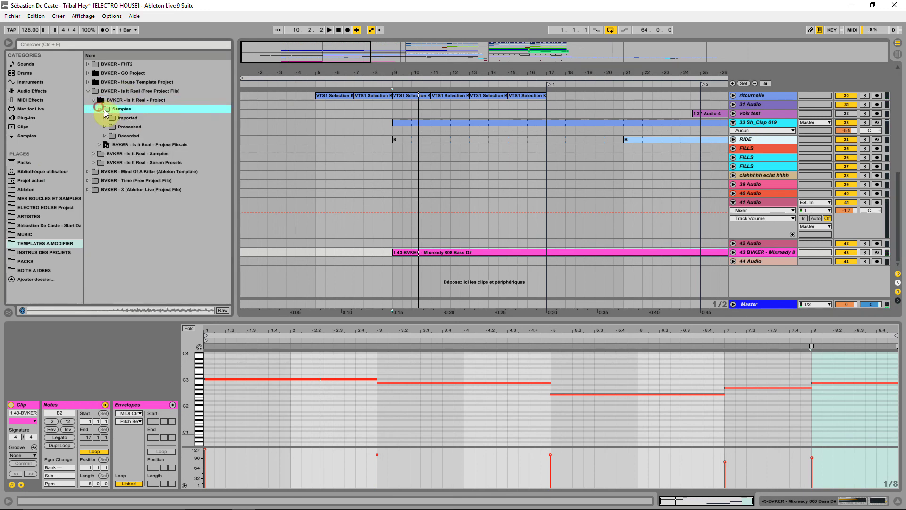
pyautogui.click(114, 118)
pyautogui.click(104, 137)
pyautogui.click(104, 127)
pyautogui.click(111, 136)
pyautogui.click(141, 146)
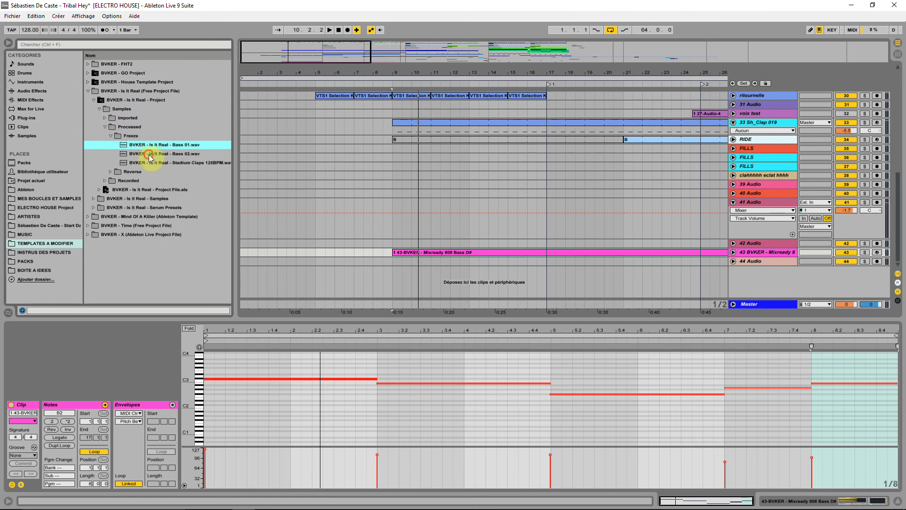
pyautogui.click(151, 154)
pyautogui.click(151, 162)
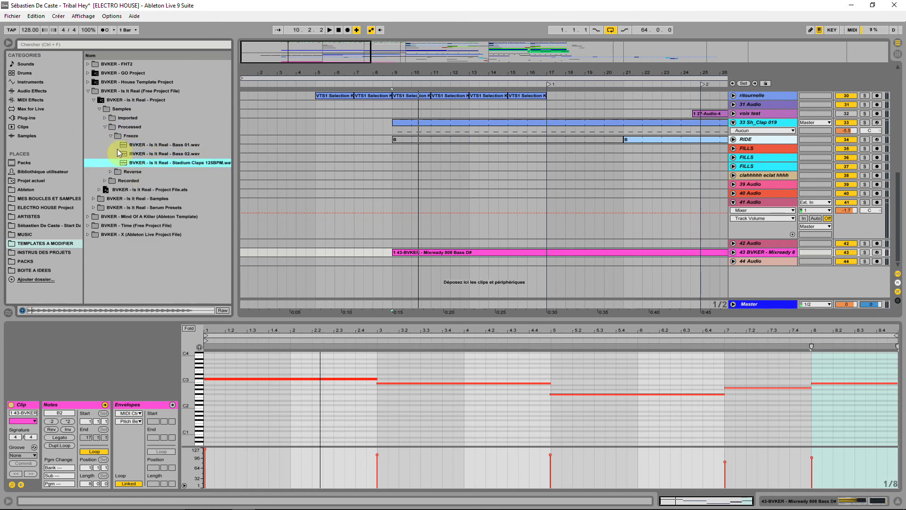
pyautogui.click(140, 146)
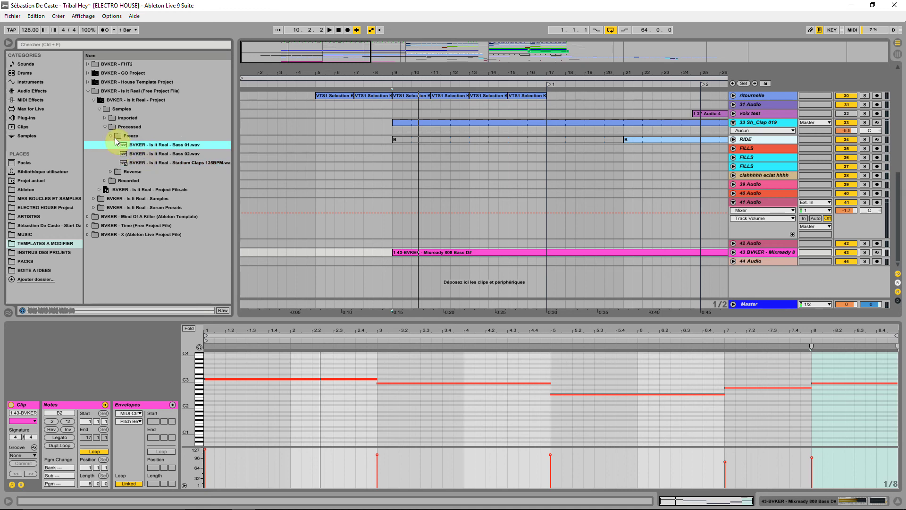
# Audition the construction kit, Hat Loop and Snare Build Up samples in the Imported folder with raw preview playback
pyautogui.click(106, 118)
pyautogui.click(118, 127)
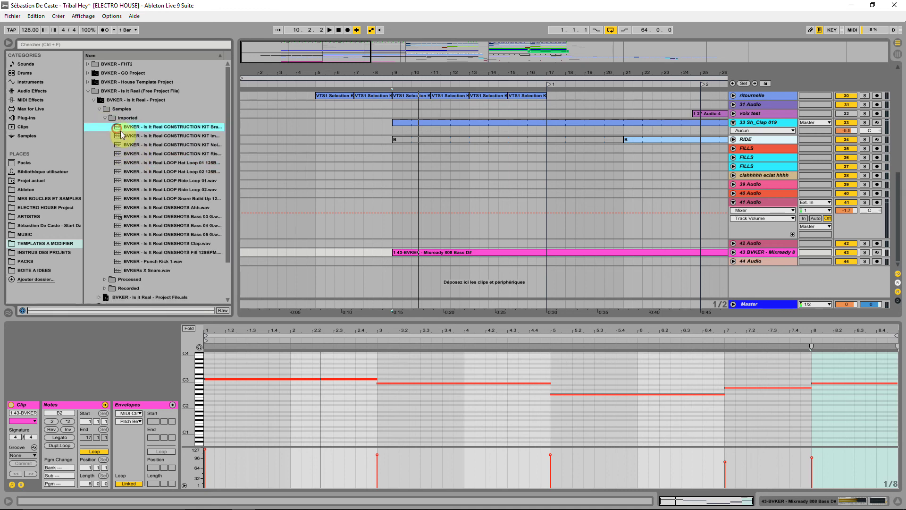
pyautogui.click(39, 309)
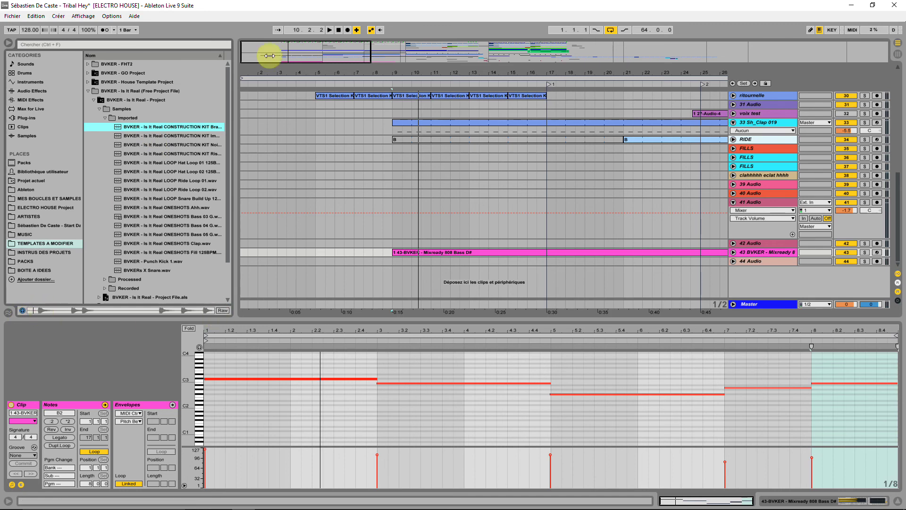
pyautogui.click(337, 30)
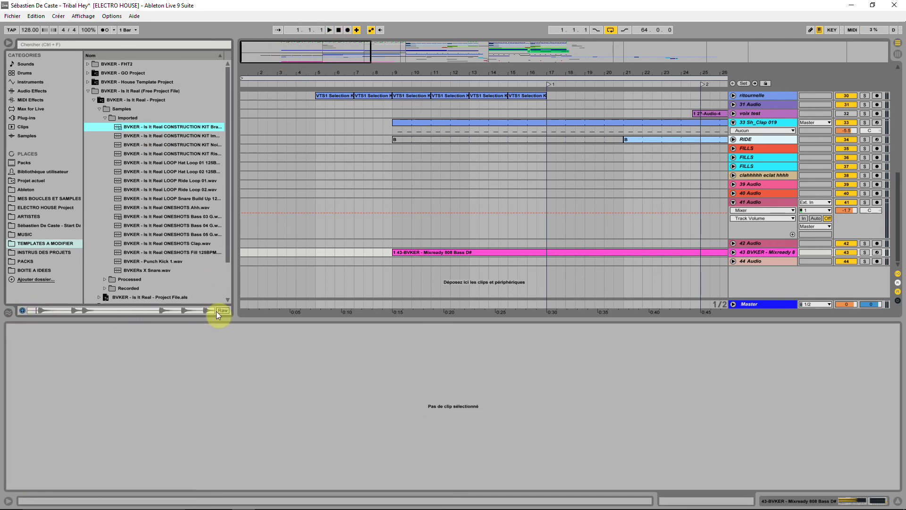
pyautogui.click(141, 137)
pyautogui.click(143, 163)
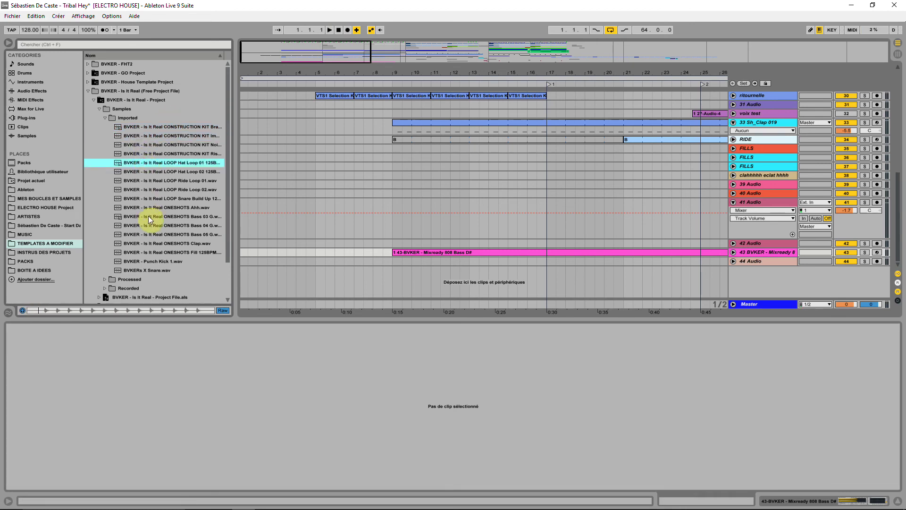
pyautogui.click(152, 171)
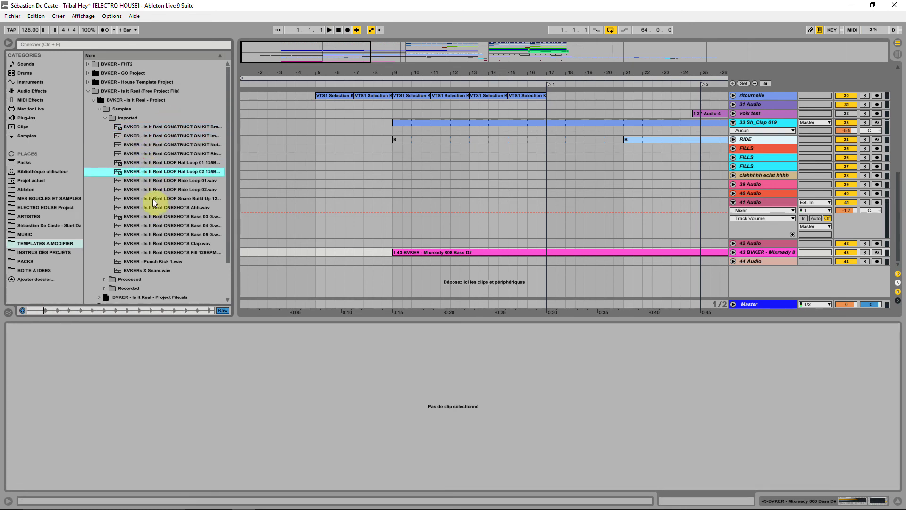
pyautogui.click(152, 198)
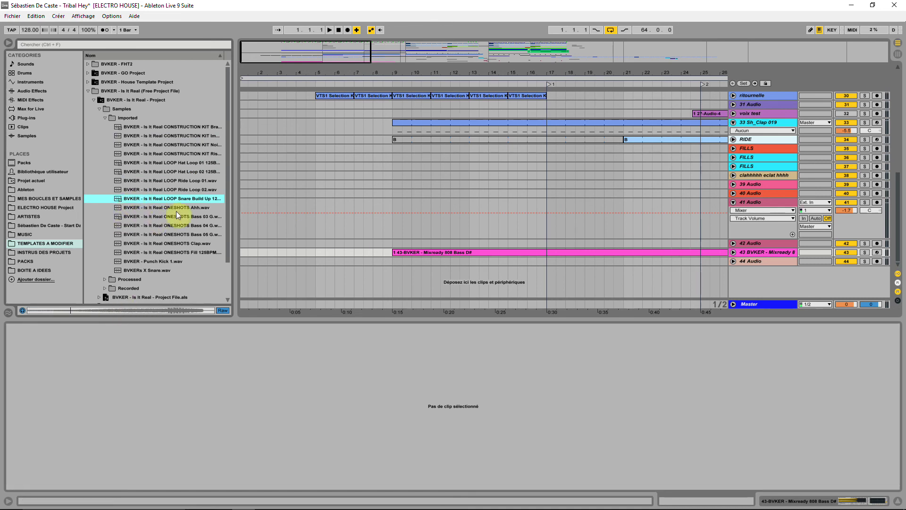
# Place the LOOP Snare Build Up sample on a new audio track and move it to 41.1.1
pyautogui.moveTo(118, 200)
pyautogui.mouseDown()
pyautogui.moveTo(428, 297)
pyautogui.moveTo(370, 285)
pyautogui.moveTo(398, 289)
pyautogui.moveTo(391, 293)
pyautogui.mouseUp()
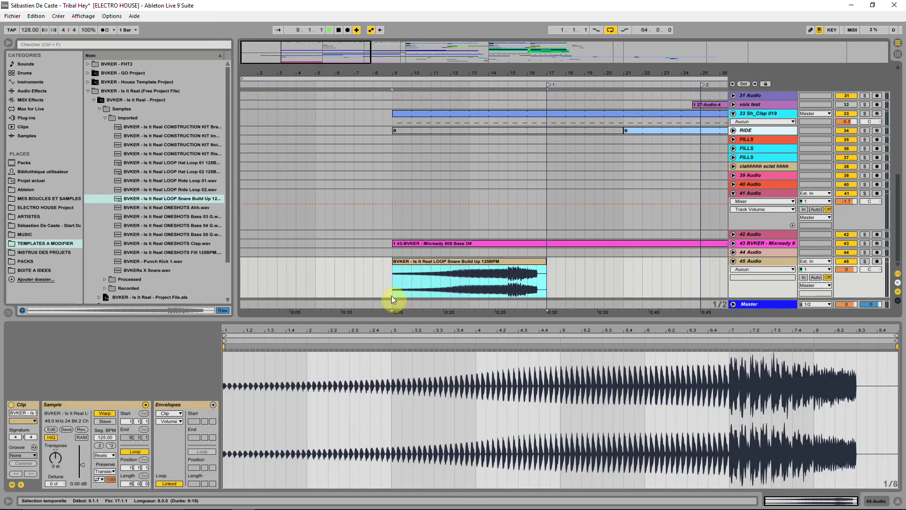
pyautogui.press('space')
pyautogui.moveTo(504, 71); pyautogui.dragTo(298, 90)
pyautogui.moveTo(291, 279); pyautogui.dragTo(409, 265)
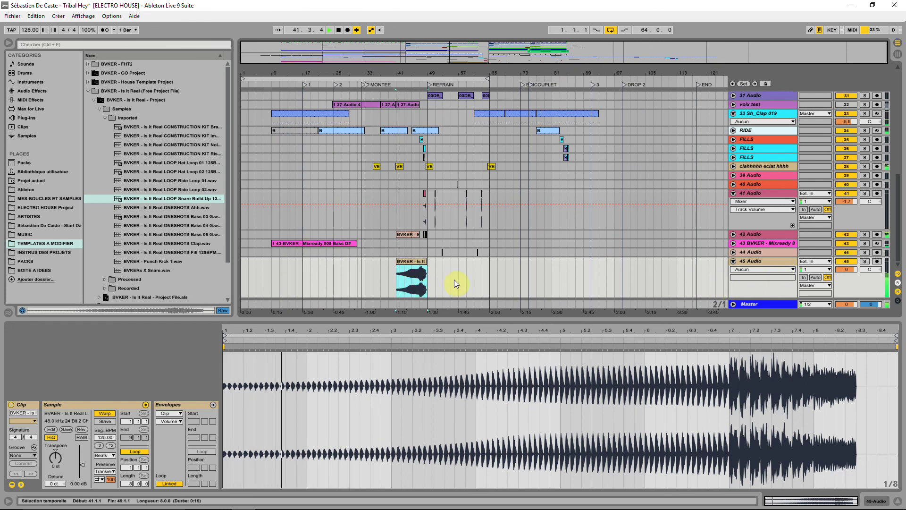
# Lower the volume of track 45 Audio to -4.7 dB and check the snare build-up briefly in solo
pyautogui.moveTo(852, 271)
pyautogui.mouseDown()
pyautogui.moveTo(852, 285)
pyautogui.moveTo(852, 273)
pyautogui.mouseUp()
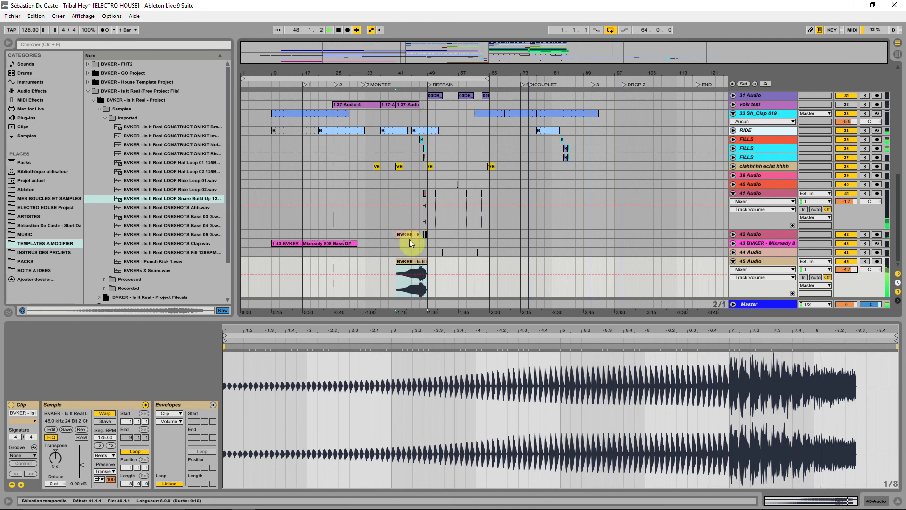
pyautogui.click(417, 263)
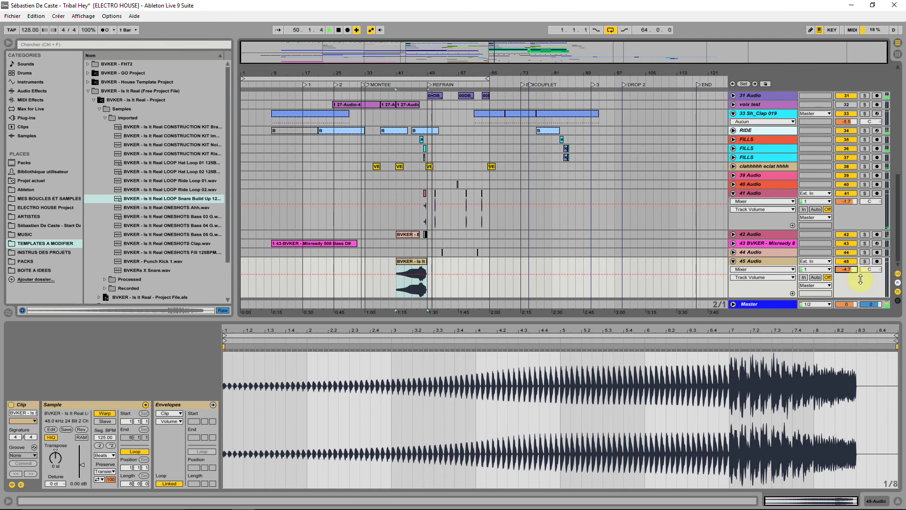
pyautogui.click(420, 285)
pyautogui.click(863, 262)
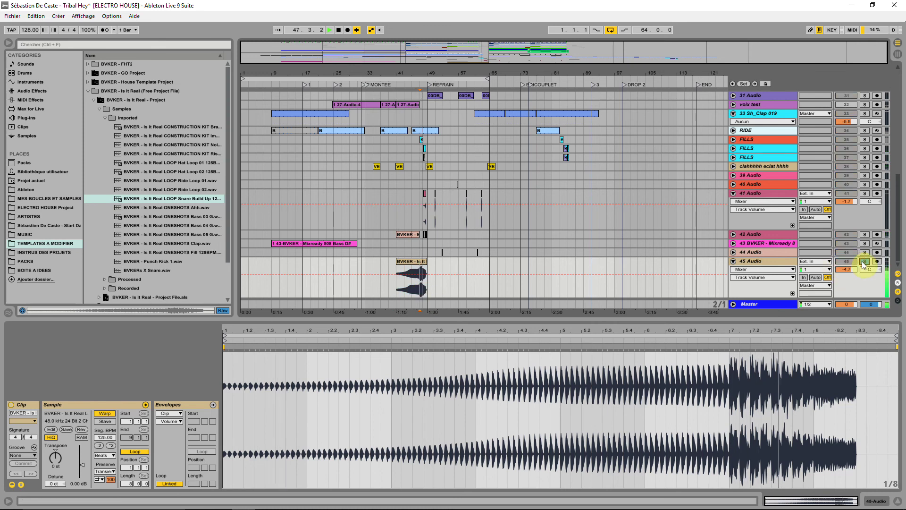
pyautogui.click(863, 262)
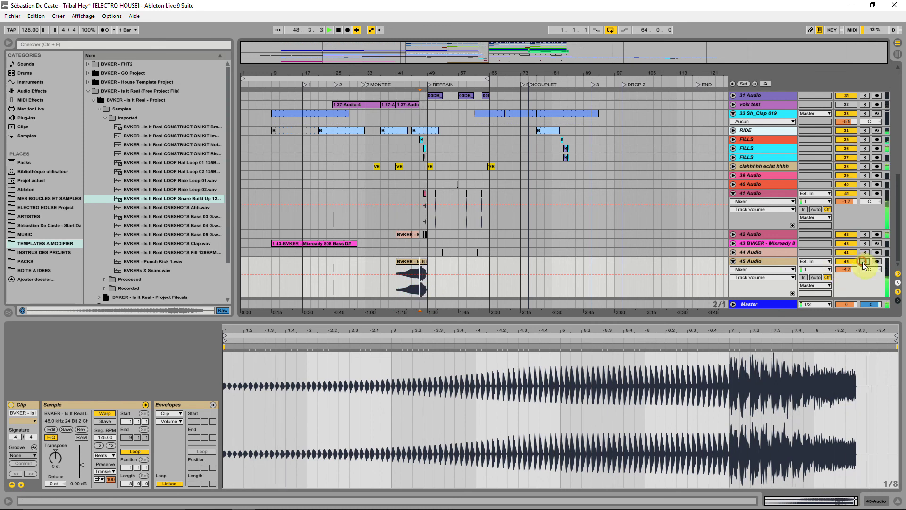
# Move the Snare Build Up clip on track 45 Audio one bar earlier
pyautogui.moveTo(411, 75); pyautogui.dragTo(411, 89)
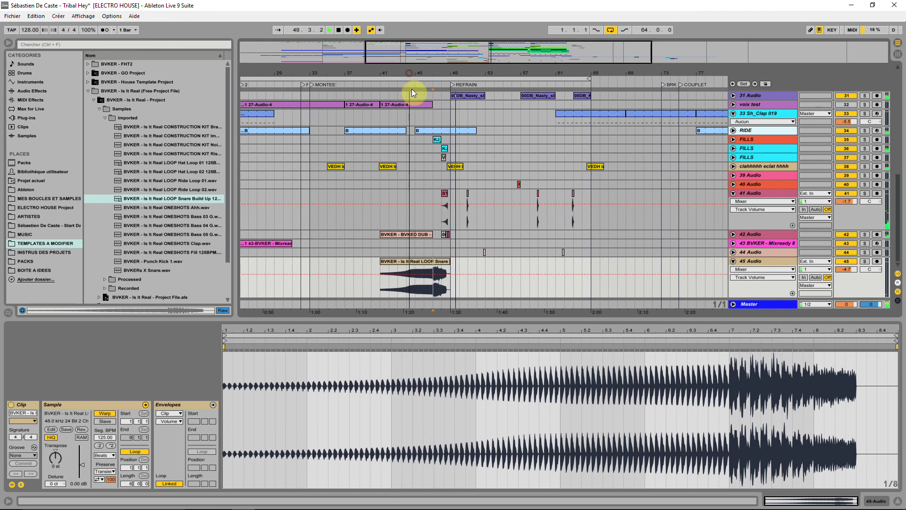
pyautogui.click(780, 262)
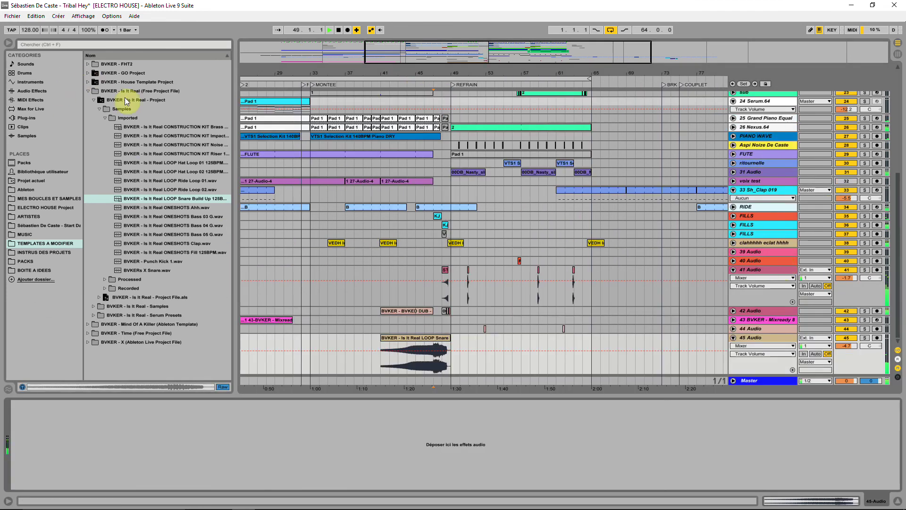
pyautogui.click(437, 340)
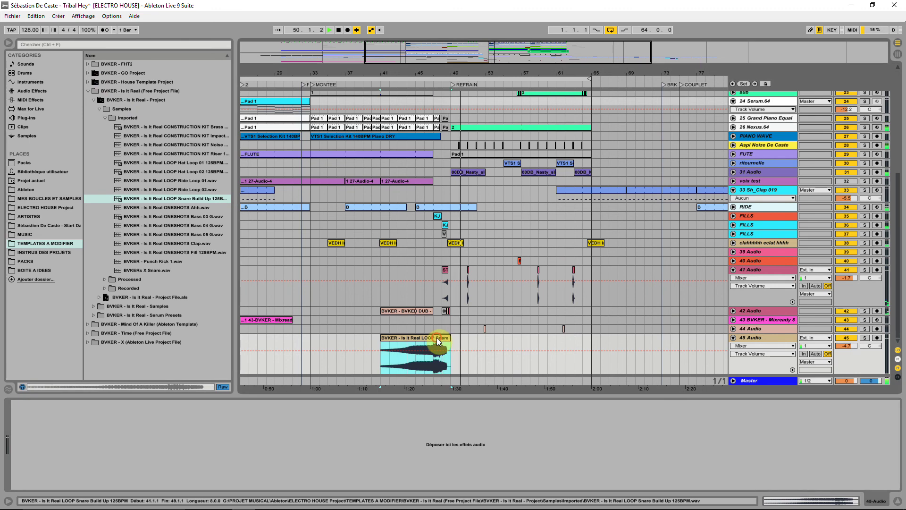
pyautogui.moveTo(436, 337); pyautogui.dragTo(433, 369)
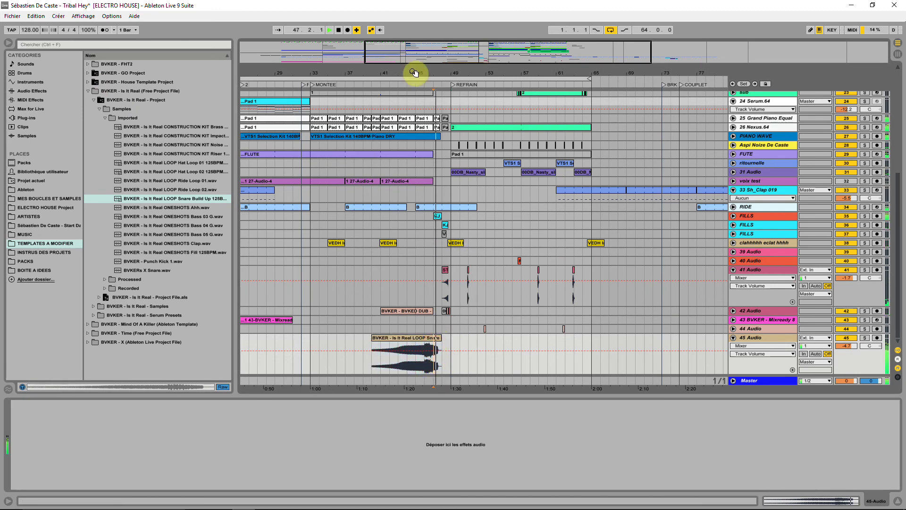
# Shift the Snare Build Up clip to start at 40.3.1 and trim its end to 48.1.1
pyautogui.moveTo(415, 75); pyautogui.dragTo(417, 108)
pyautogui.click(557, 347)
pyautogui.moveTo(562, 336); pyautogui.dragTo(592, 351)
pyautogui.click(530, 369)
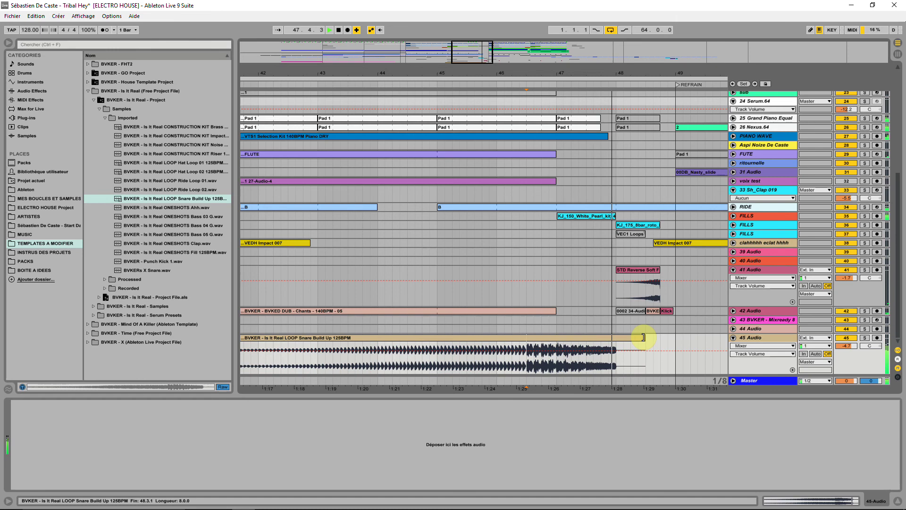
pyautogui.moveTo(637, 337); pyautogui.dragTo(618, 351)
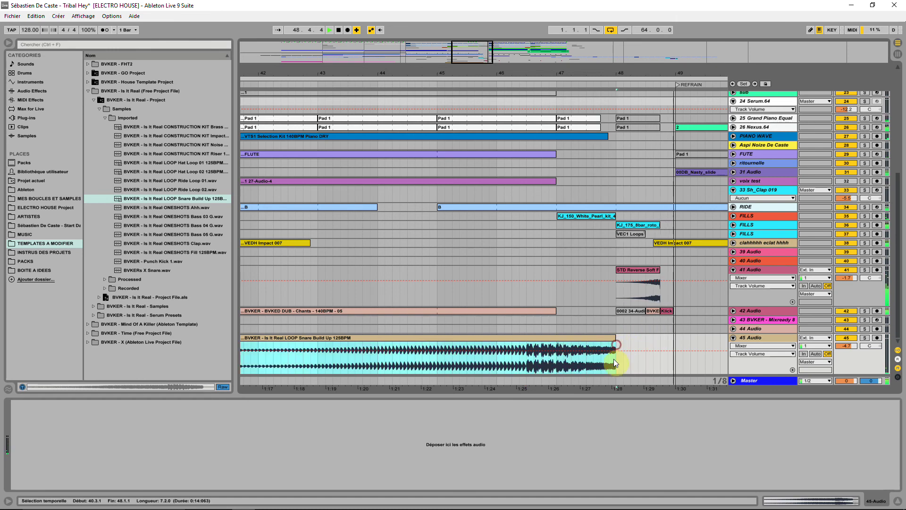
# Audition the ONESHOTS Ahh sample and place it on track 41 Audio at 53.1.1
pyautogui.moveTo(445, 72); pyautogui.dragTo(442, 24)
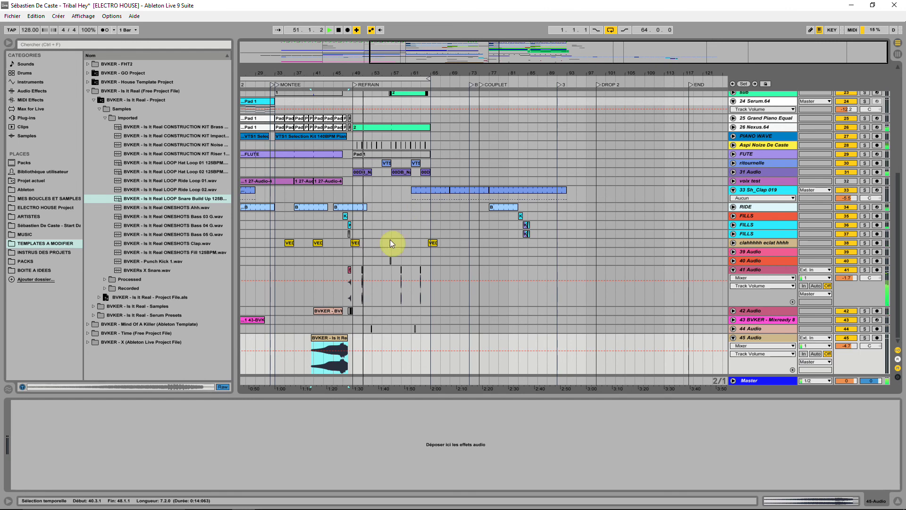
pyautogui.click(154, 207)
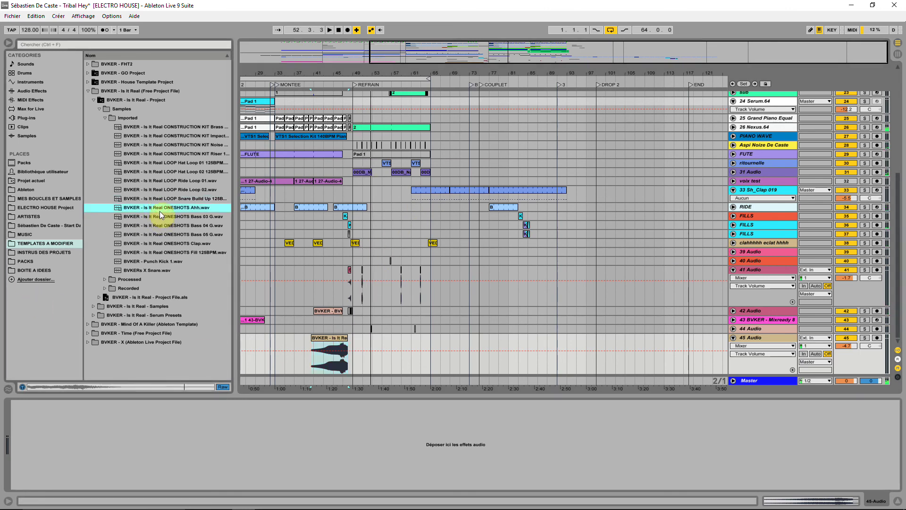
pyautogui.press('space')
pyautogui.moveTo(368, 73); pyautogui.dragTo(367, 97)
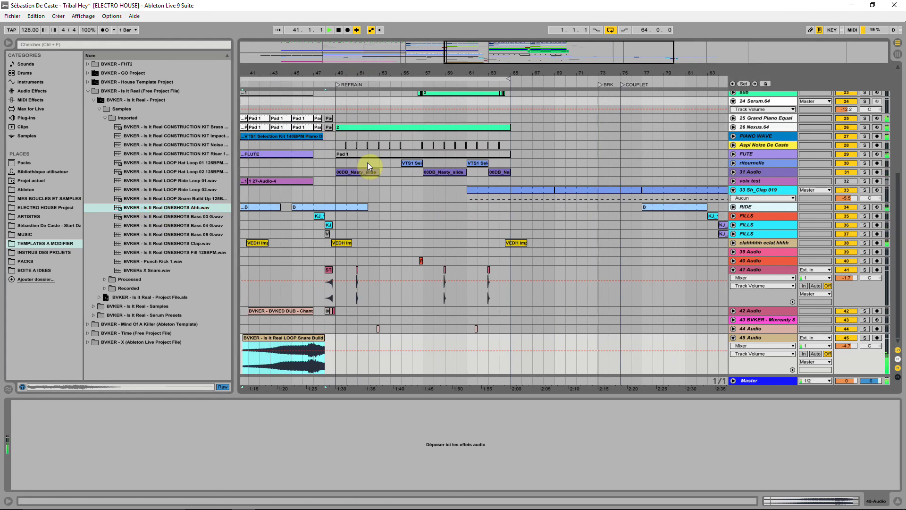
pyautogui.click(325, 328)
pyautogui.moveTo(134, 213); pyautogui.dragTo(380, 296)
pyautogui.moveTo(338, 74); pyautogui.dragTo(338, 96)
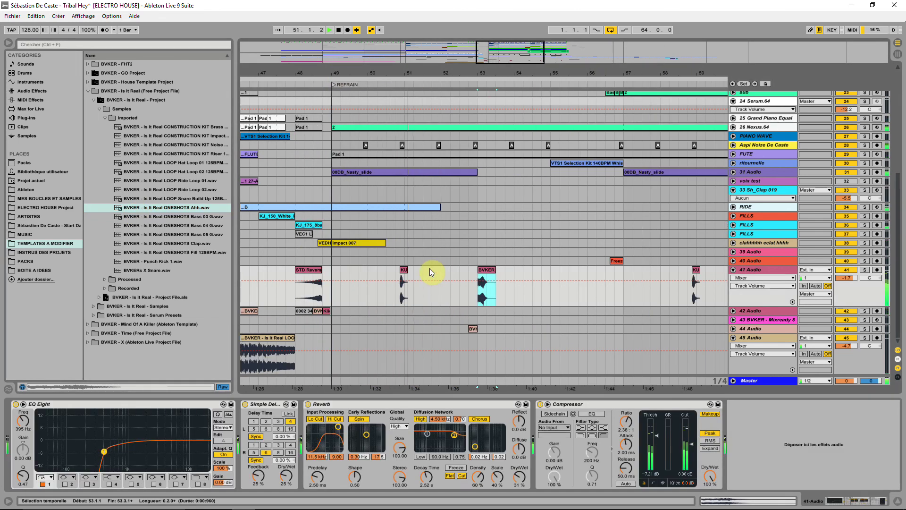
# Set track 41's Simple Delay to 27 % feedback and 30 % dry/wet, and move the Ahh clip to 52.4.1
pyautogui.moveTo(258, 477); pyautogui.dragTo(302, 467)
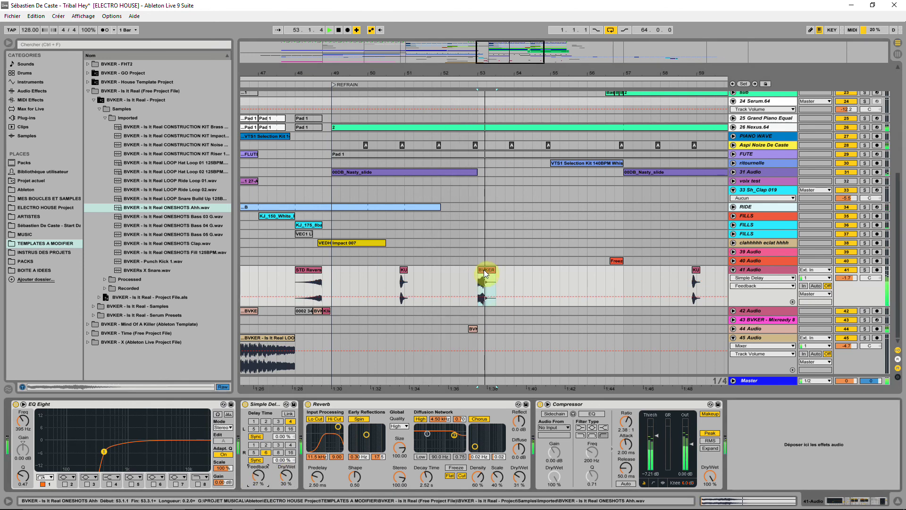
pyautogui.moveTo(485, 269); pyautogui.dragTo(476, 270)
pyautogui.moveTo(479, 75); pyautogui.dragTo(480, 265)
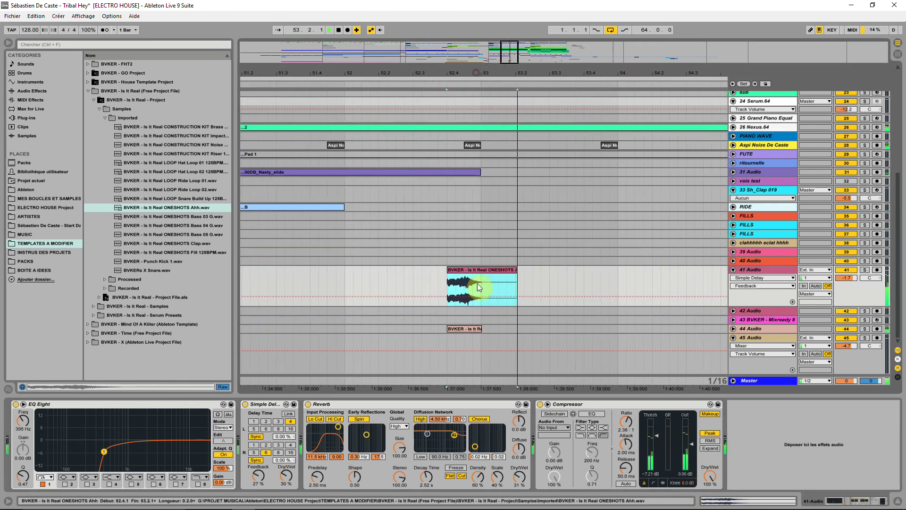
# Trim both ends of the Ahh clip on track 41 Audio so it runs from 52.4.1 to 52.4.3
pyautogui.click(451, 270)
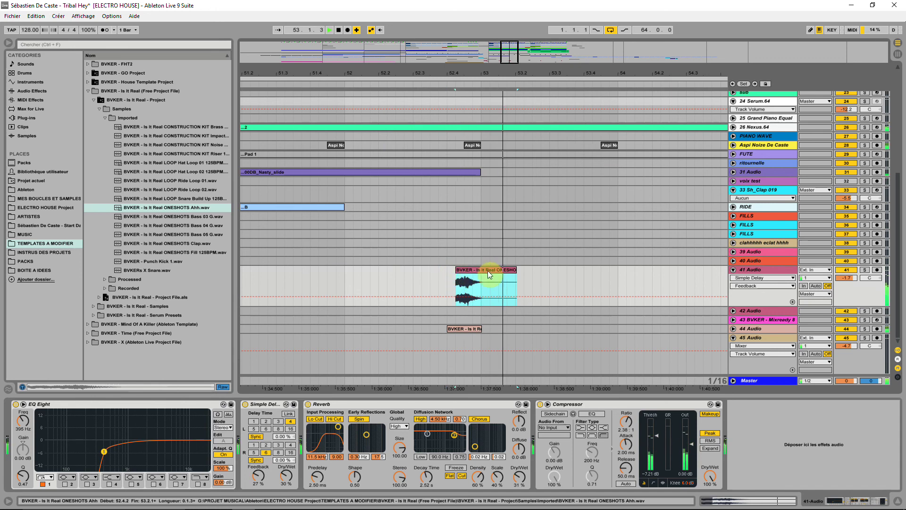
pyautogui.moveTo(516, 275); pyautogui.dragTo(468, 276)
pyautogui.click(458, 272)
pyautogui.click(455, 270)
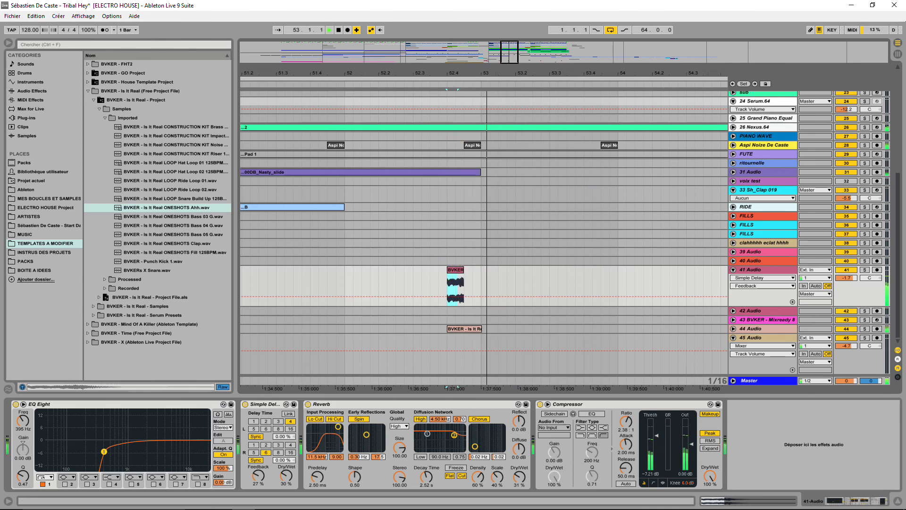
# Shorten the Ahh clip on track 41 Audio further, keeping its start at 52.4.1
pyautogui.moveTo(457, 74); pyautogui.dragTo(462, 279)
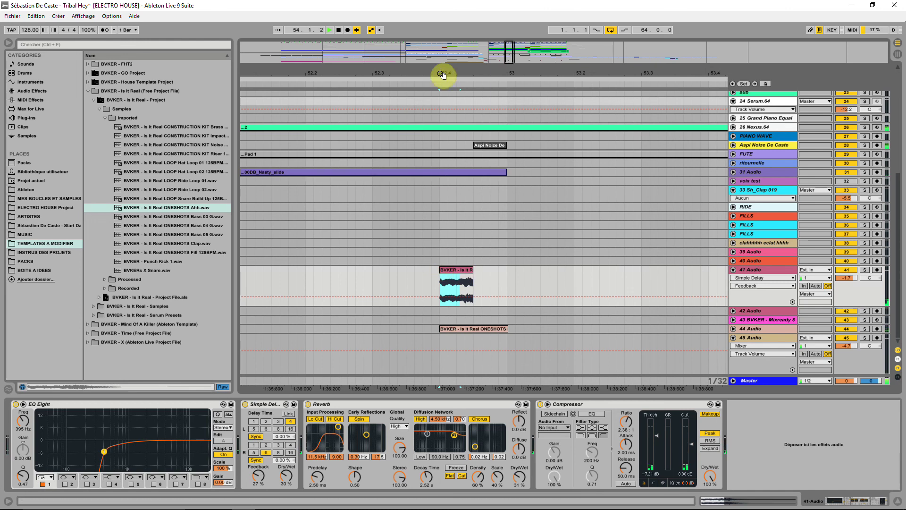
pyautogui.moveTo(441, 75); pyautogui.dragTo(437, 251)
pyautogui.moveTo(543, 270); pyautogui.dragTo(514, 272)
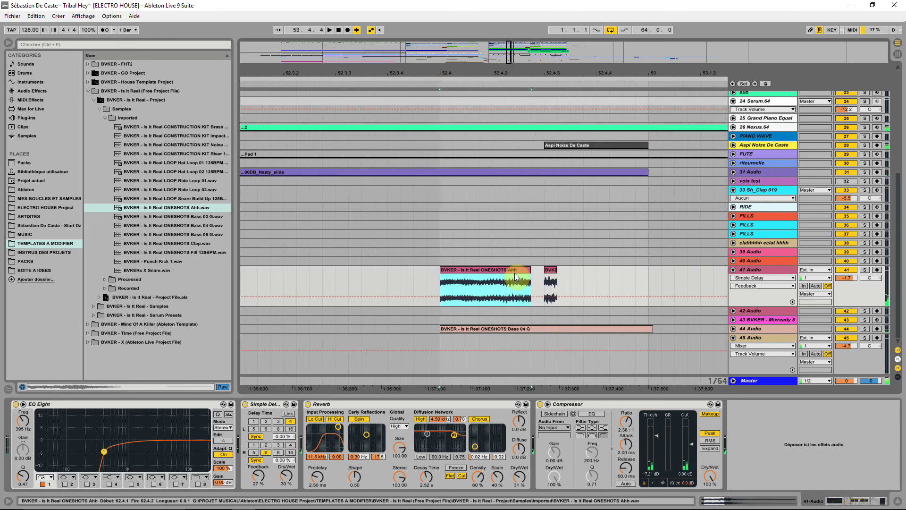
# Undo the last cut in the Ahh clip on track 41, trim its end to 52.4.3, and play back from 49.1.1
pyautogui.hotkey('ctrl', 'z')
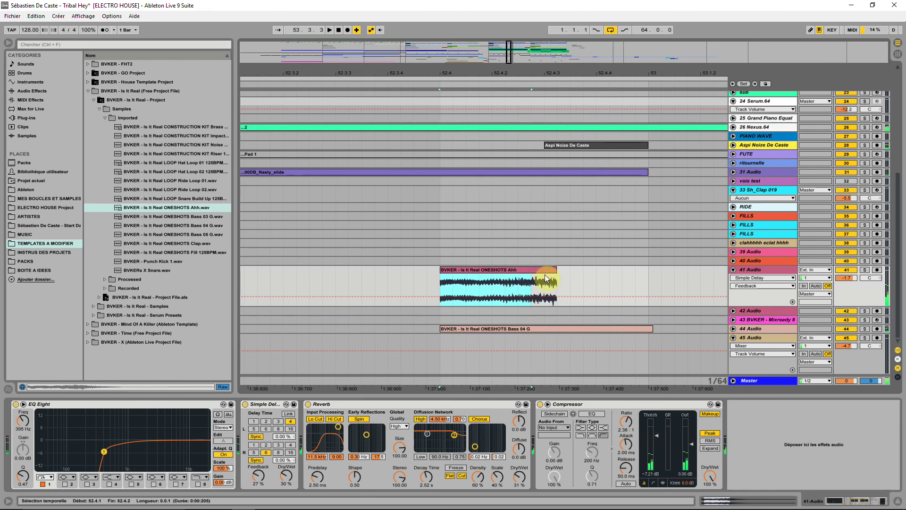
pyautogui.click(472, 270)
pyautogui.moveTo(556, 269); pyautogui.dragTo(543, 269)
pyautogui.press('space')
pyautogui.moveTo(465, 74); pyautogui.dragTo(466, 36)
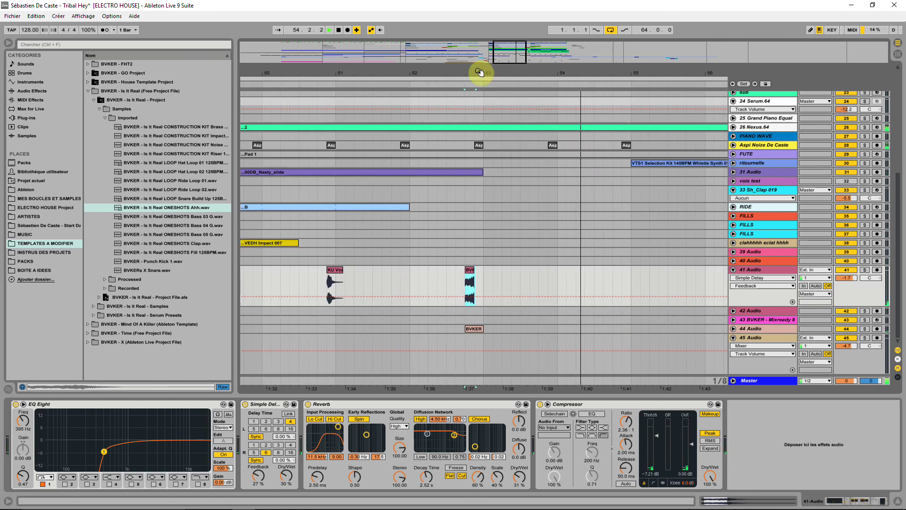
pyautogui.moveTo(477, 73); pyautogui.dragTo(476, 47)
pyautogui.click(427, 279)
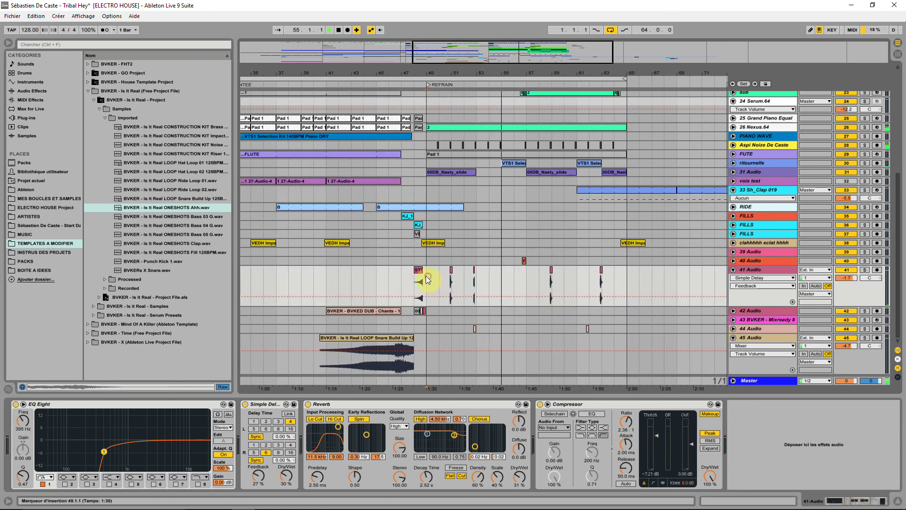
# Rename track 41 as "# MINI RIFS VOX"
pyautogui.rightClick(777, 271)
pyautogui.click(797, 306)
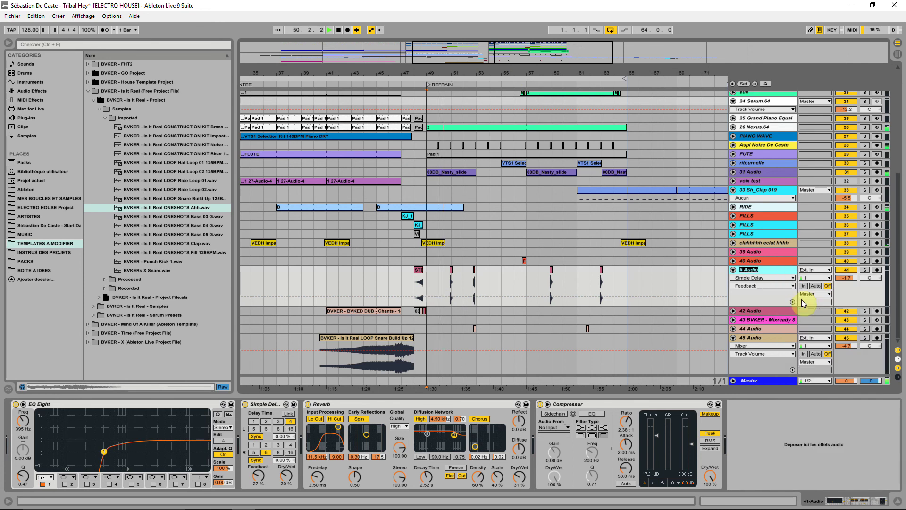
pyautogui.write('A')
pyautogui.press('BackSpace')
pyautogui.write('minim')
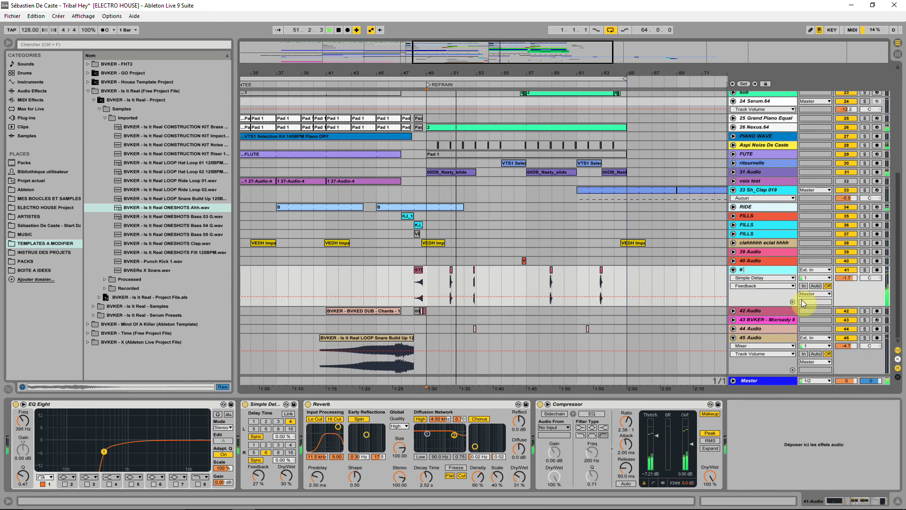
pyautogui.press('BackSpace')
pyautogui.press('BackSpace')
pyautogui.press('BackSpace')
pyautogui.press('BackSpace')
pyautogui.press('BackSpace')
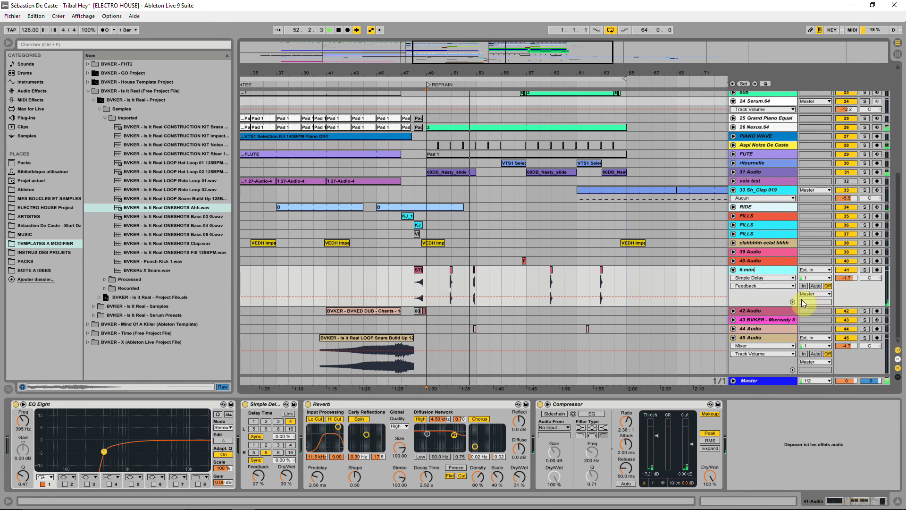
pyautogui.write('M')
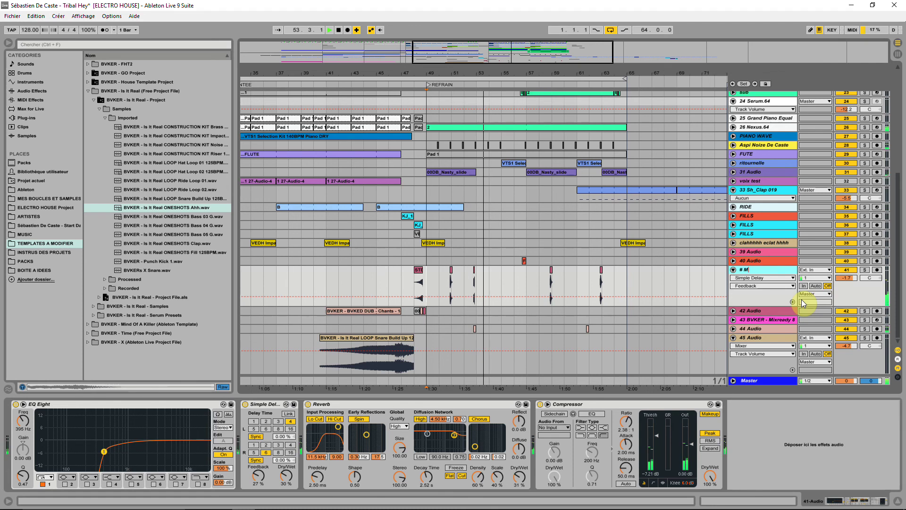
pyautogui.write('INI')
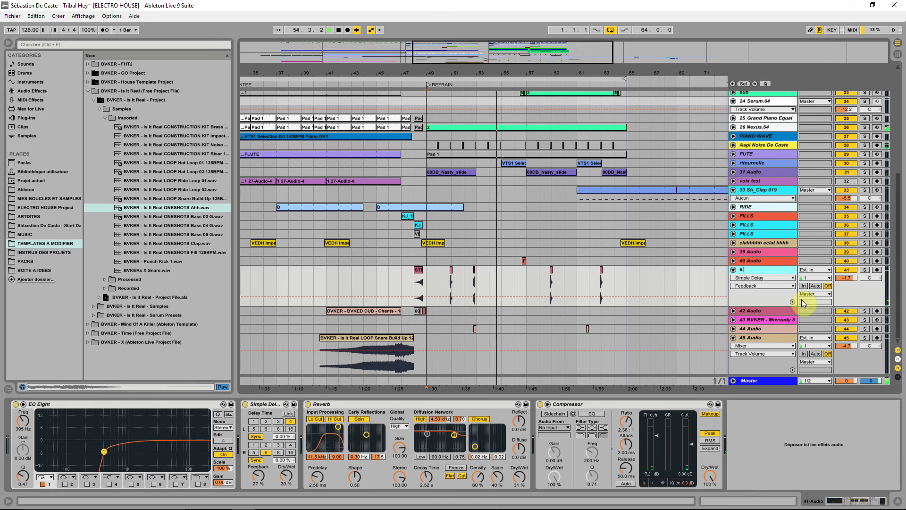
pyautogui.write(' RI')
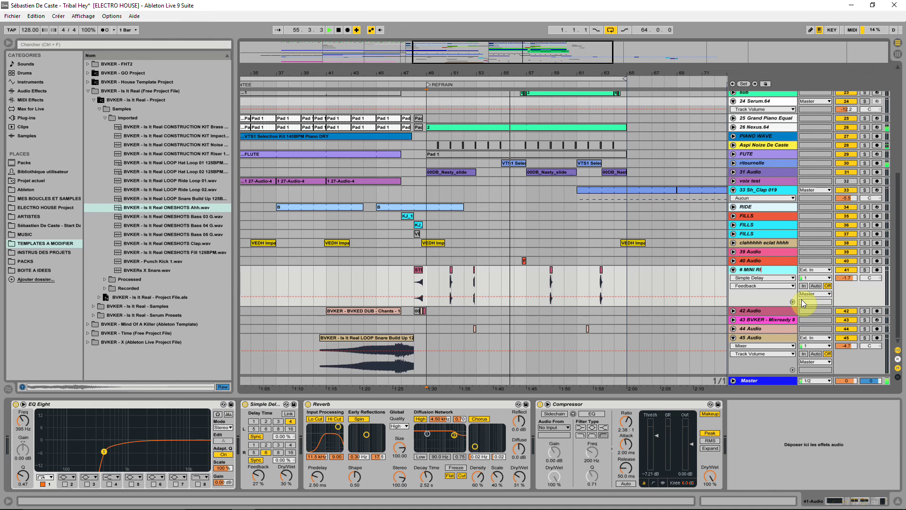
pyautogui.write('FS VOX')
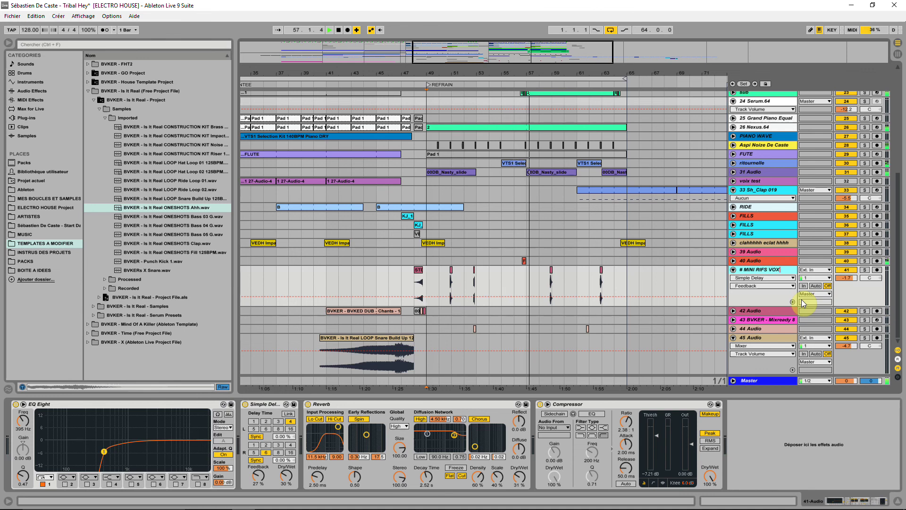
pyautogui.press('Return')
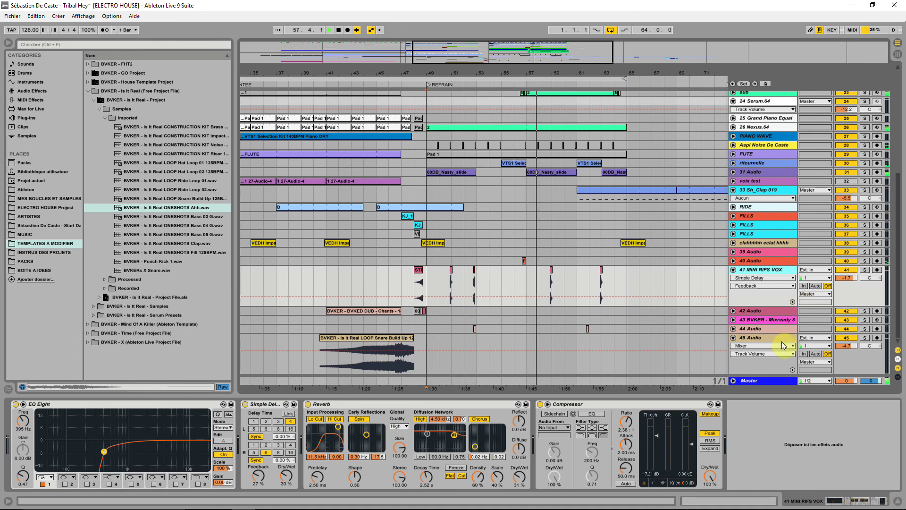
# Copy the KU Vox 8 clip at 58.4.3 on track 41 to 60.4.3
pyautogui.moveTo(542, 71); pyautogui.dragTo(545, 80)
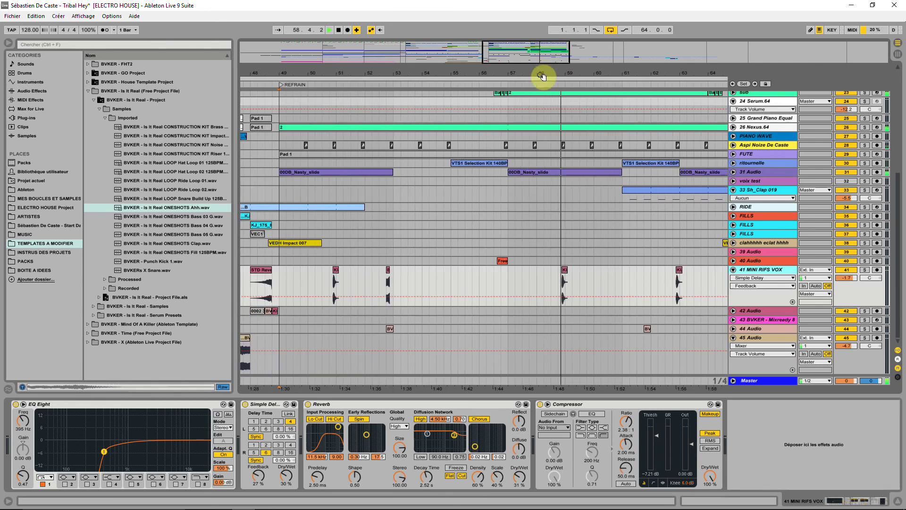
pyautogui.click(565, 269)
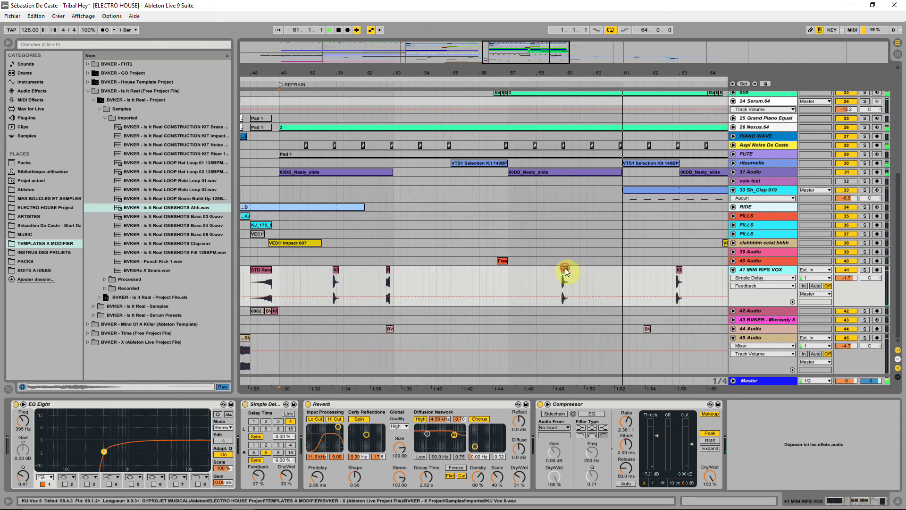
pyautogui.click(621, 278)
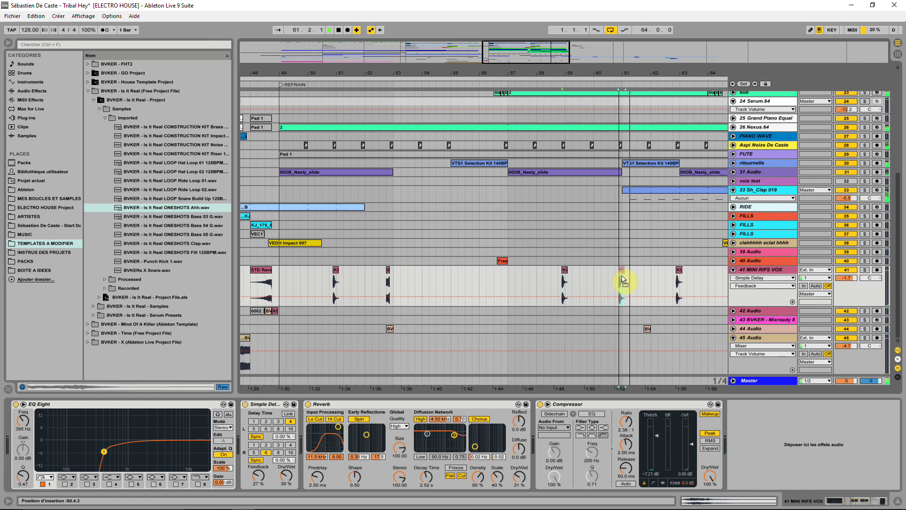
# Copy the Ahh clip from 52.4.1 to just before bar 59 on track 41, replacing the KU Vox 8 clip there
pyautogui.click(387, 270)
pyautogui.click(568, 293)
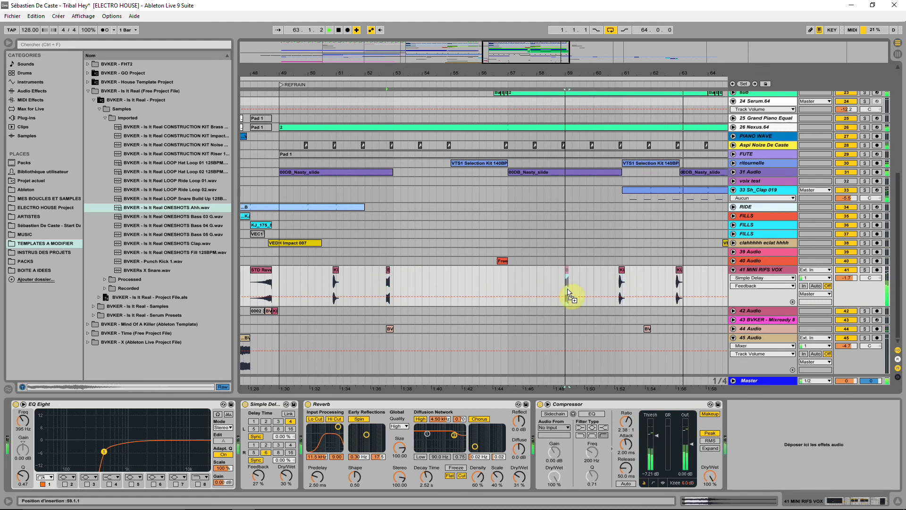
pyautogui.moveTo(563, 289); pyautogui.dragTo(558, 289)
# Try the copied Ahh clip at 57.1.1 on track 41 and listen from 56.3.1
pyautogui.click(494, 279)
pyautogui.press('space')
pyautogui.press('space')
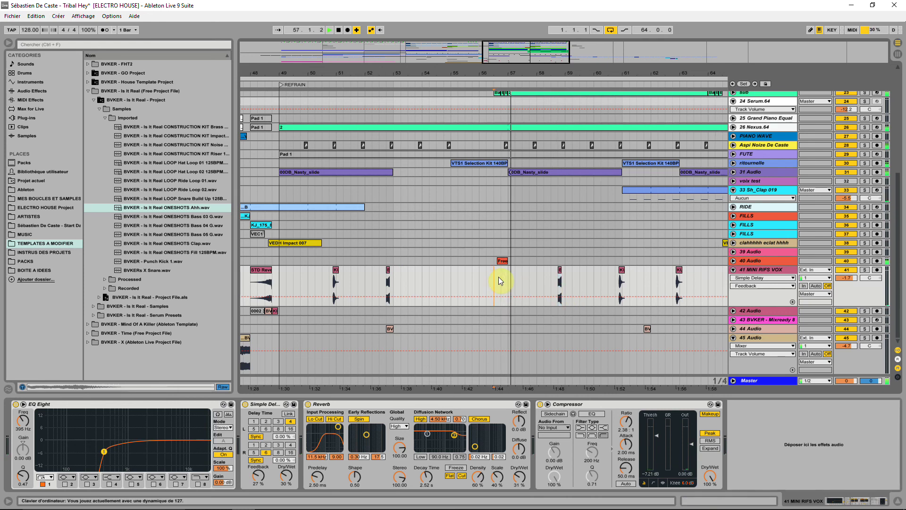
pyautogui.press('space')
pyautogui.click(511, 283)
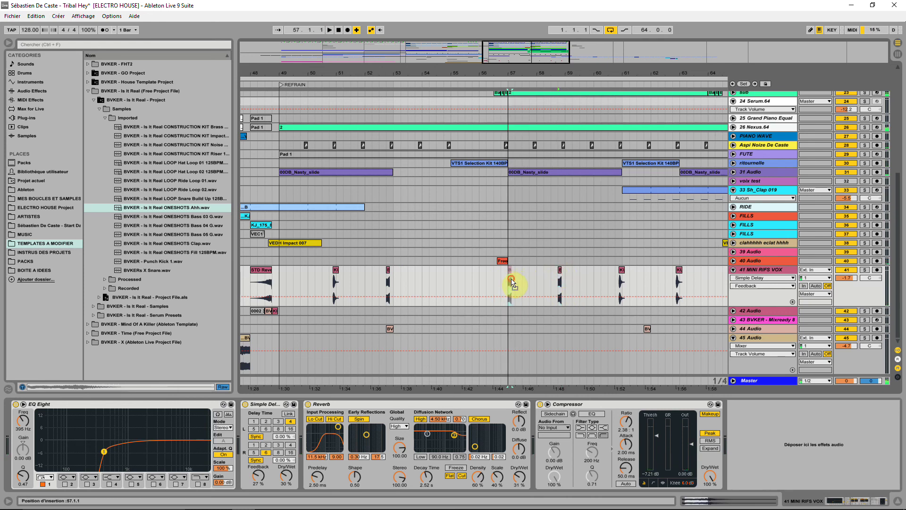
pyautogui.click(492, 281)
pyautogui.press('space')
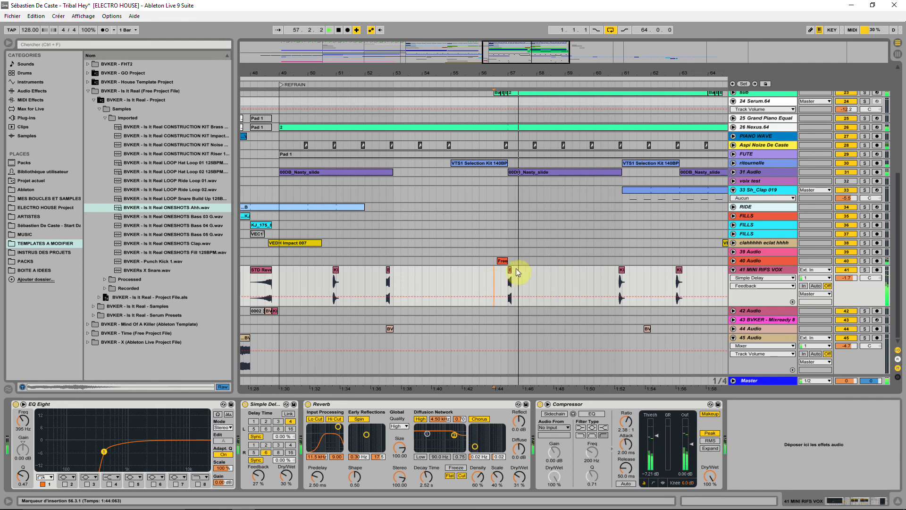
# Try the copied Ahh clip just before bar 57 and just before bar 58, playing back from around 56.3
pyautogui.moveTo(509, 66); pyautogui.dragTo(522, 245)
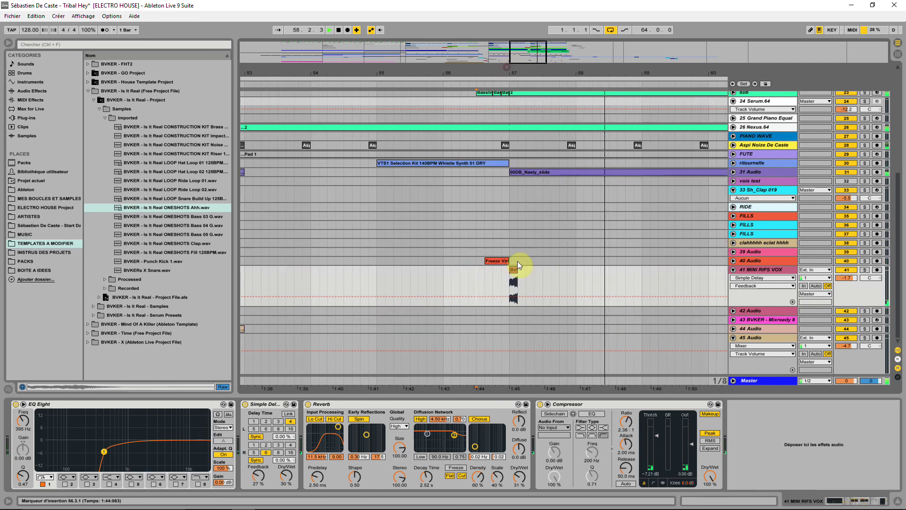
pyautogui.click(477, 273)
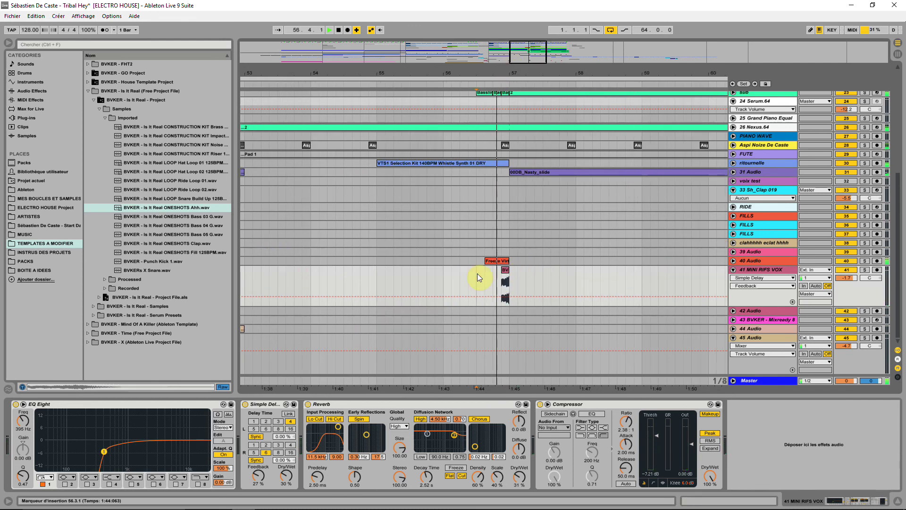
pyautogui.moveTo(506, 273); pyautogui.dragTo(573, 274)
pyautogui.click(472, 276)
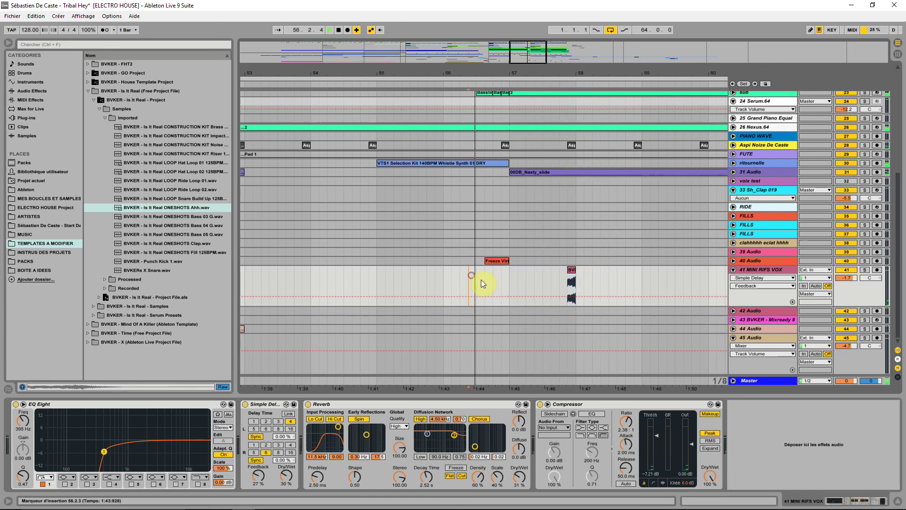
# Return the copied Ahh clip to 57.1.1 and replay the passage from 56.3.1
pyautogui.click(572, 269)
pyautogui.moveTo(572, 269); pyautogui.dragTo(513, 278)
pyautogui.click(475, 275)
pyautogui.press('space')
pyautogui.press('space')
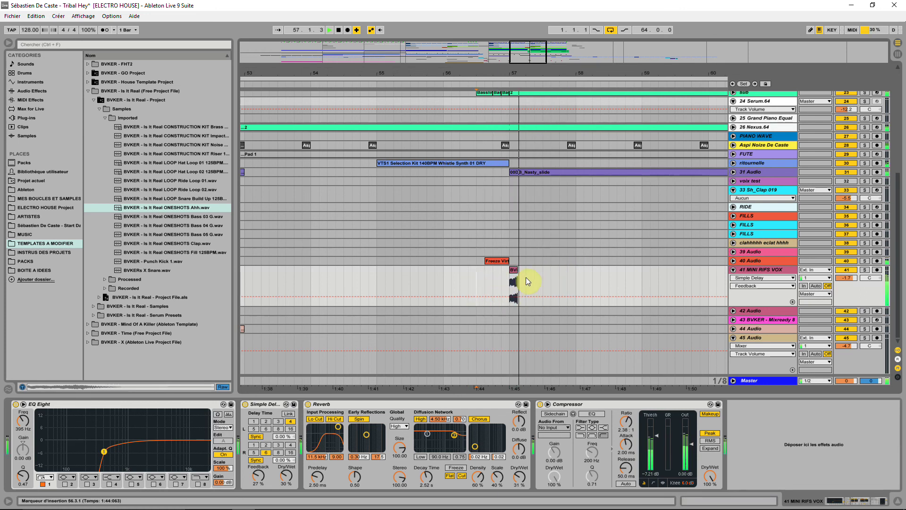
# Shift the copied Ahh clip to 56.4.4 and listen to the transition into bar 57
pyautogui.moveTo(529, 53); pyautogui.dragTo(529, 83)
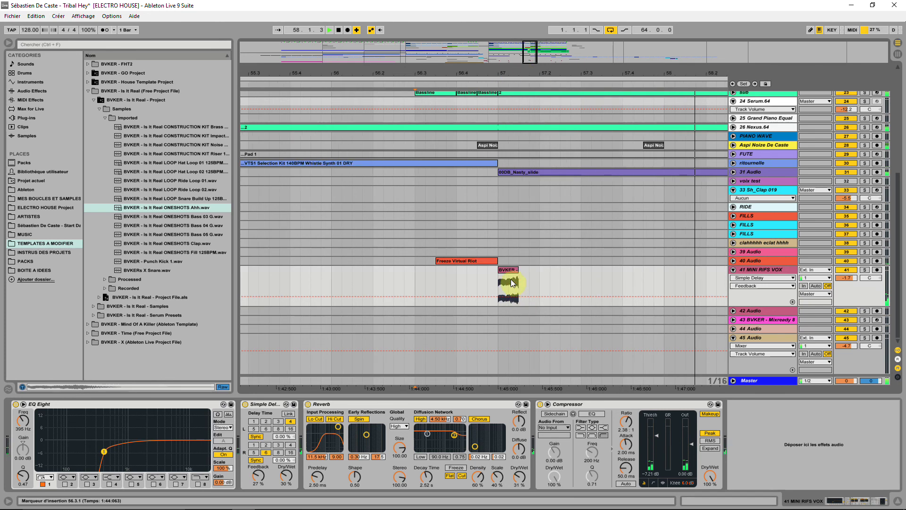
pyautogui.moveTo(506, 274); pyautogui.dragTo(495, 275)
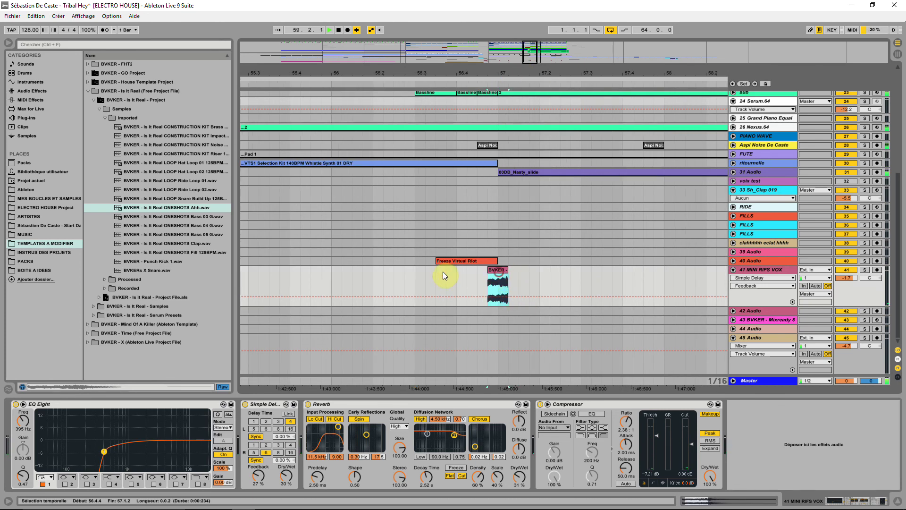
pyautogui.click(442, 274)
pyautogui.press('space')
pyautogui.press('space')
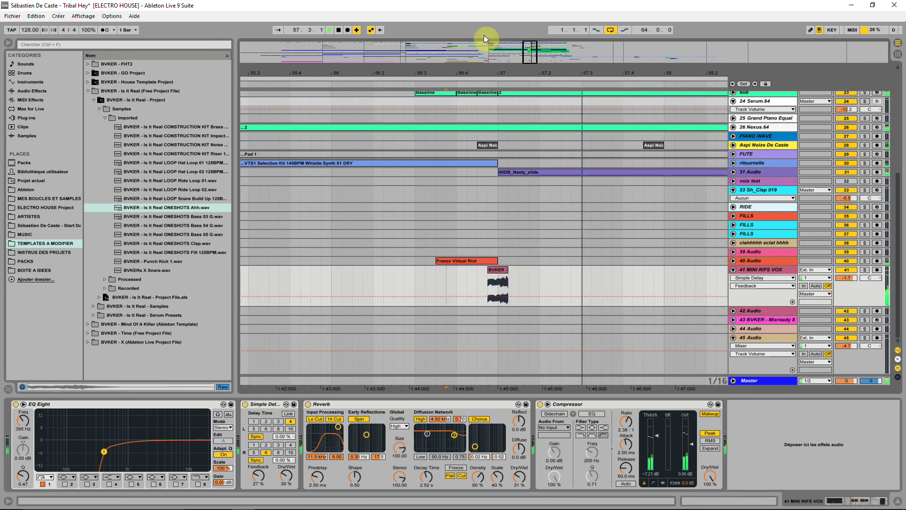
pyautogui.moveTo(499, 72); pyautogui.dragTo(500, 92)
pyautogui.click(503, 270)
pyautogui.moveTo(504, 270); pyautogui.dragTo(520, 271)
pyautogui.click(406, 282)
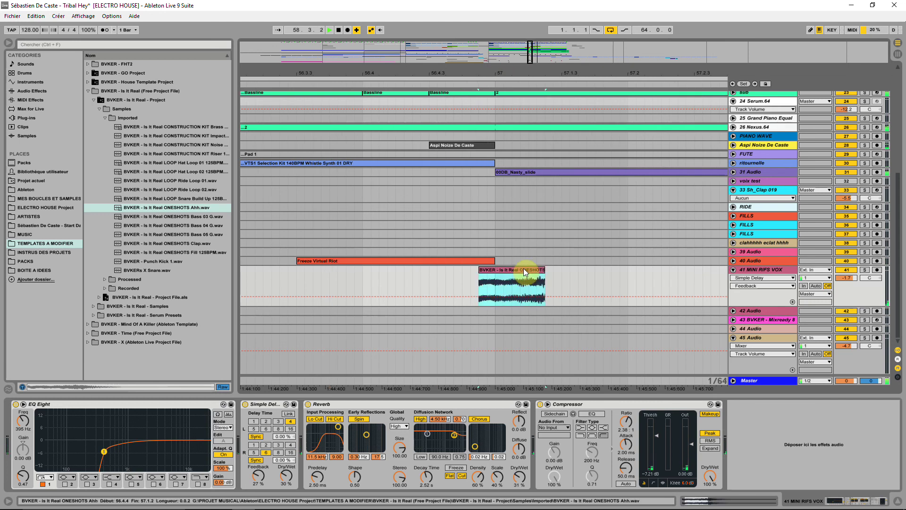
pyautogui.press('space')
pyautogui.press('space')
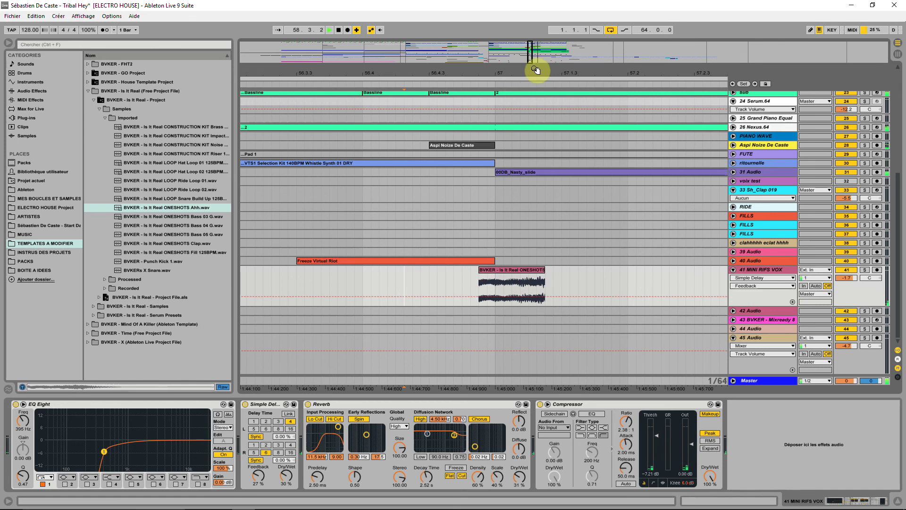
# Move the copied Ahh clip on track 41 to 58.4.1, fine-tuning its position before bar 59 by ear
pyautogui.moveTo(538, 71); pyautogui.dragTo(538, 45)
pyautogui.moveTo(451, 274); pyautogui.dragTo(484, 282)
pyautogui.moveTo(492, 74); pyautogui.dragTo(483, 114)
pyautogui.click(465, 273)
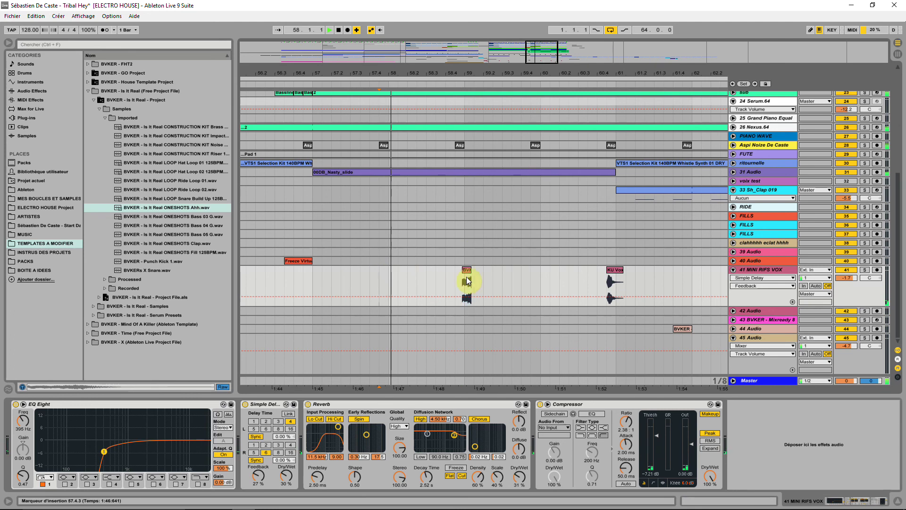
pyautogui.moveTo(469, 272); pyautogui.dragTo(457, 272)
pyautogui.press('space')
pyautogui.press('space')
pyautogui.moveTo(400, 279)
pyautogui.mouseDown()
pyautogui.moveTo(460, 272)
pyautogui.moveTo(448, 272)
pyautogui.mouseUp()
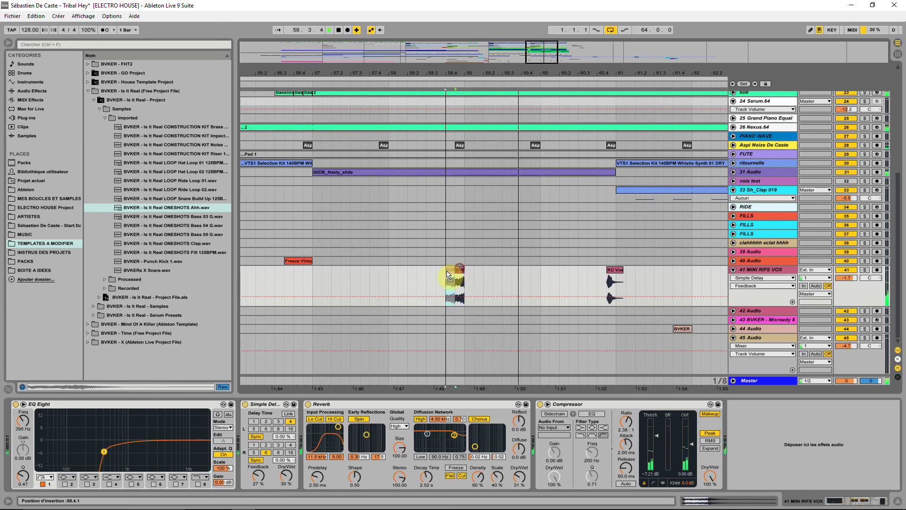
pyautogui.click(405, 278)
pyautogui.press('space')
pyautogui.press('space')
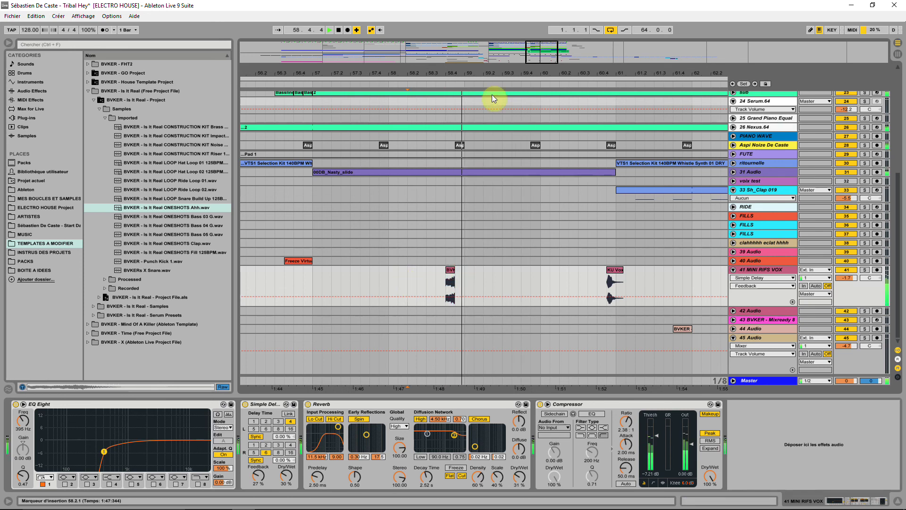
# Listen through the rest of the REFRAIN with the track 41 clips, then audition the ONESHOTS Bass 03 G sample
pyautogui.moveTo(488, 73); pyautogui.dragTo(493, 33)
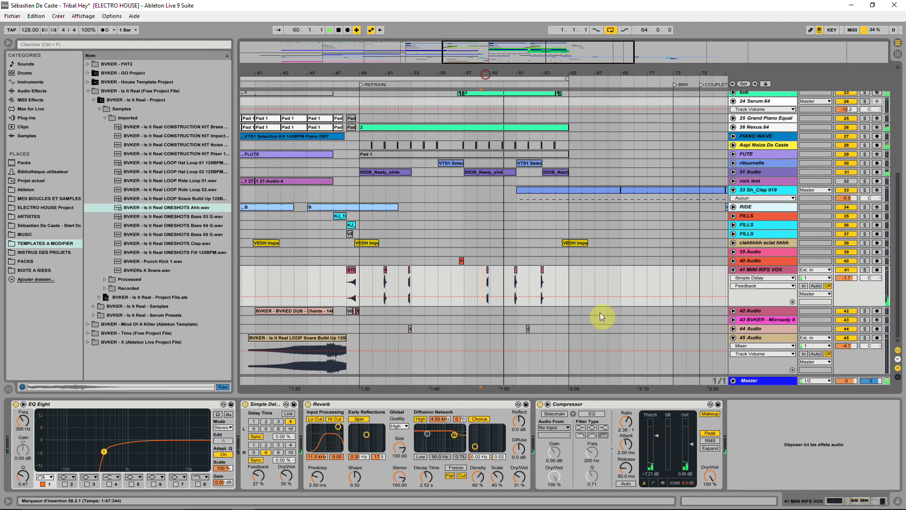
pyautogui.click(543, 271)
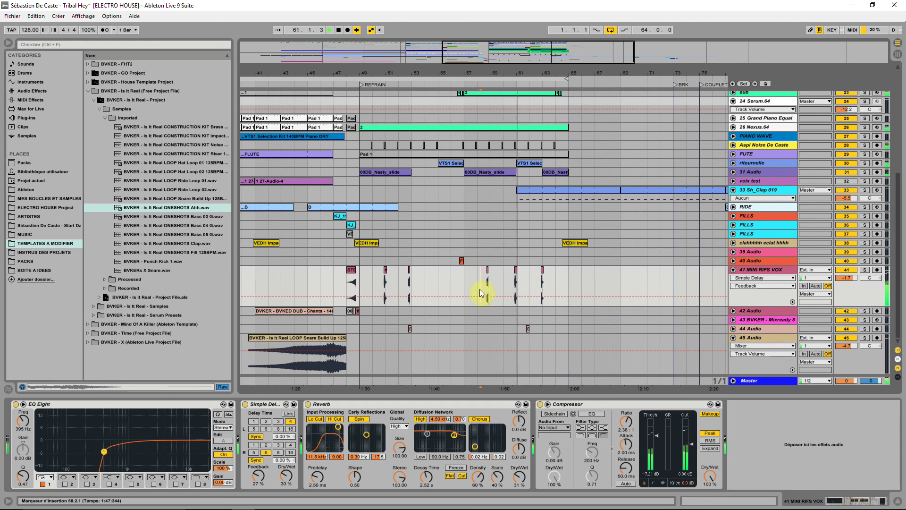
pyautogui.click(488, 273)
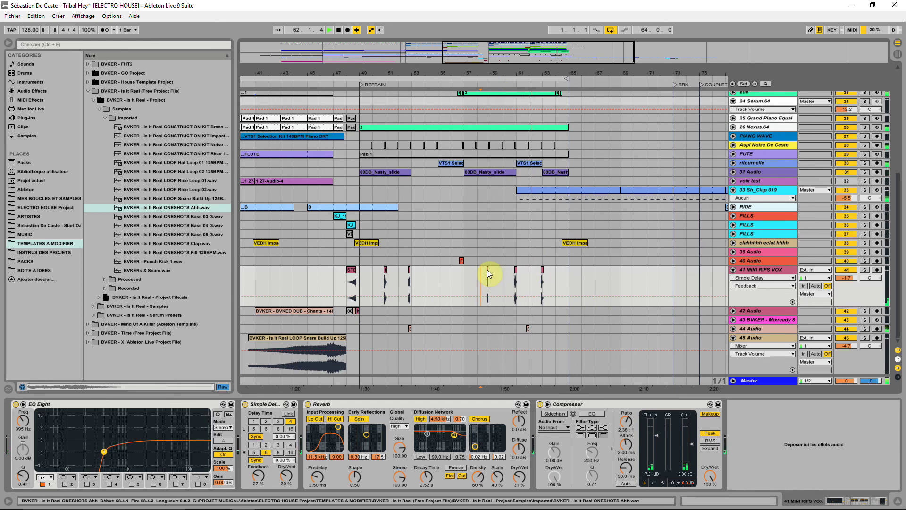
pyautogui.click(480, 286)
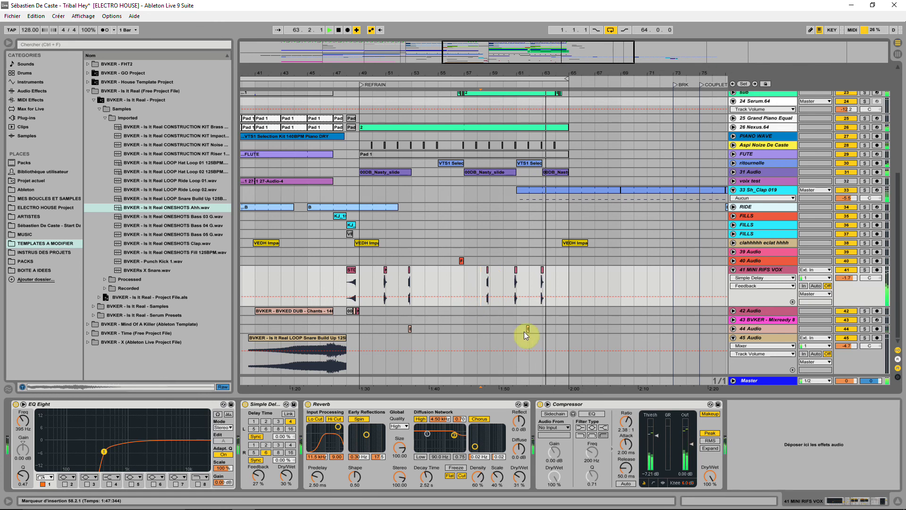
pyautogui.click(189, 217)
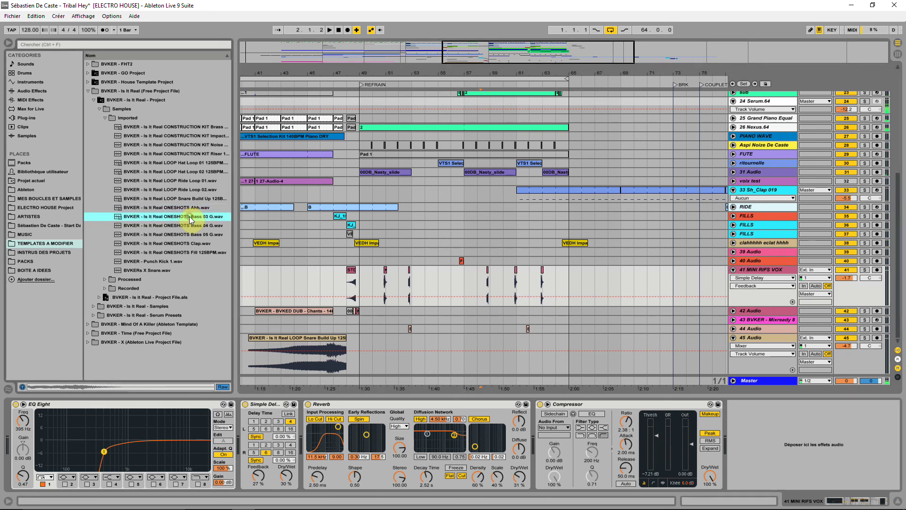
# Audition the remaining Is It Real samples: the bass, clap and fill one-shots, Punch Kick 1 and X Snare
pyautogui.click(190, 226)
pyautogui.click(189, 243)
pyautogui.click(188, 252)
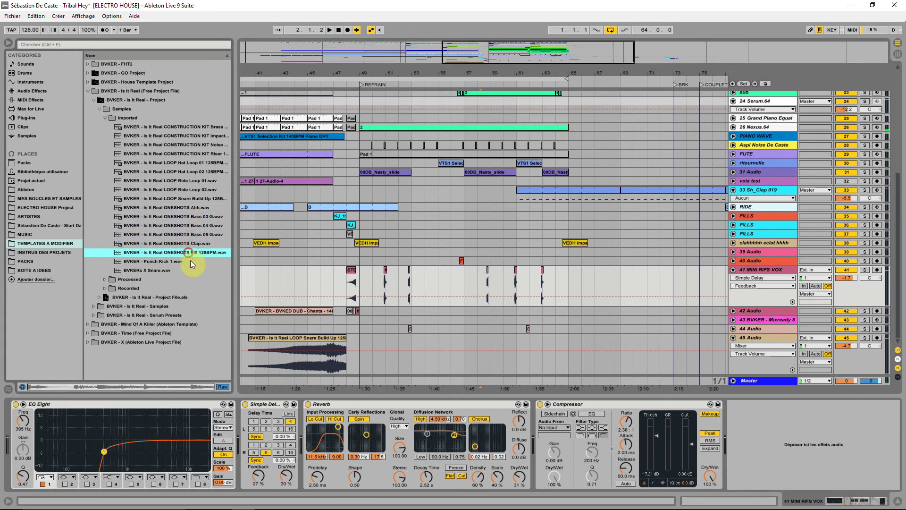
pyautogui.click(187, 243)
pyautogui.click(184, 252)
pyautogui.click(188, 244)
pyautogui.click(167, 263)
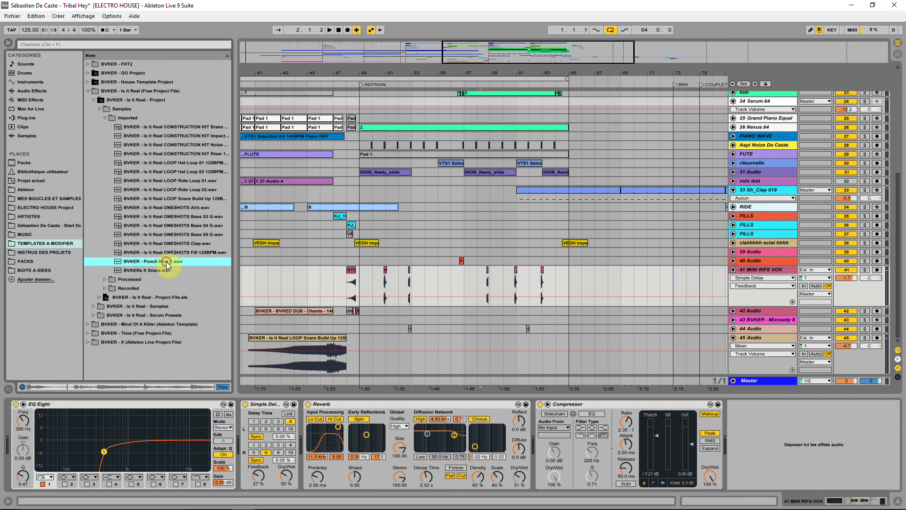
pyautogui.click(136, 270)
# Audition the consolidated ride loop, rim shot and reverse clap samples in the BVKER House Template Project
pyautogui.click(88, 91)
pyautogui.click(87, 82)
pyautogui.click(93, 91)
pyautogui.click(99, 117)
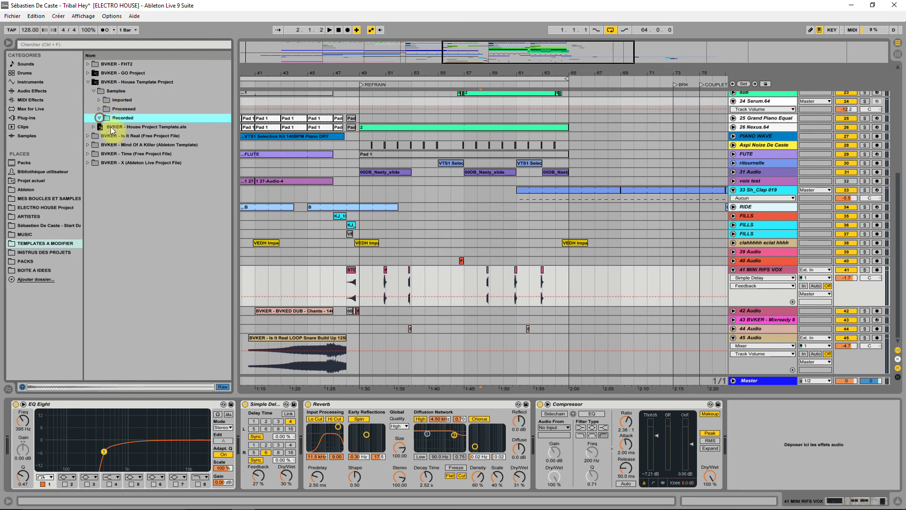
pyautogui.click(99, 109)
pyautogui.click(105, 117)
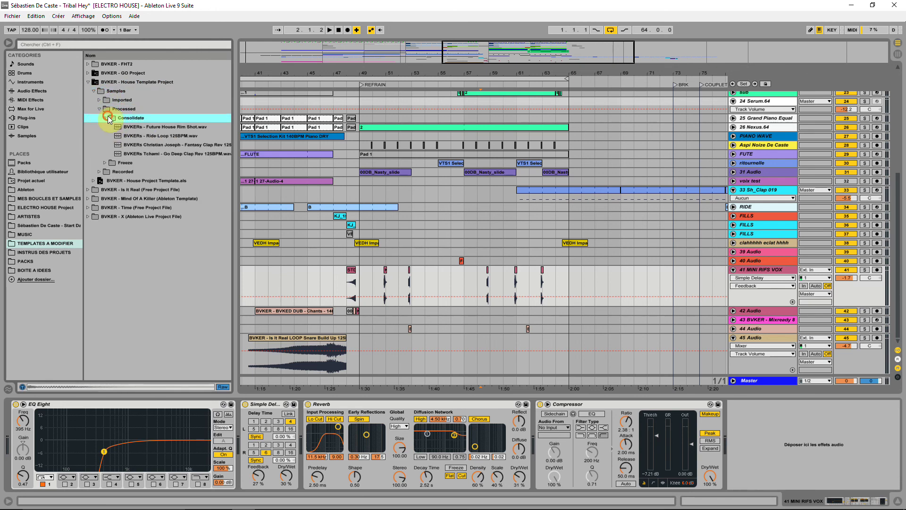
pyautogui.click(138, 136)
pyautogui.click(176, 127)
pyautogui.click(177, 145)
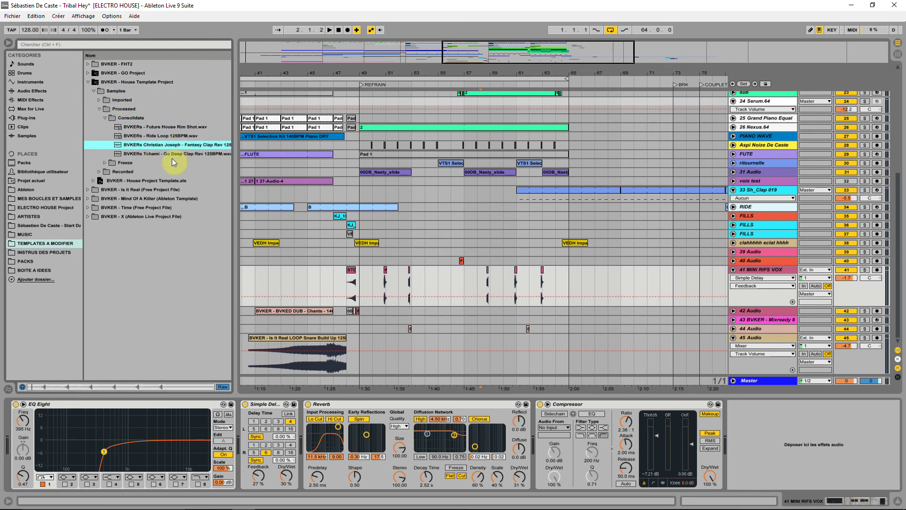
pyautogui.click(137, 154)
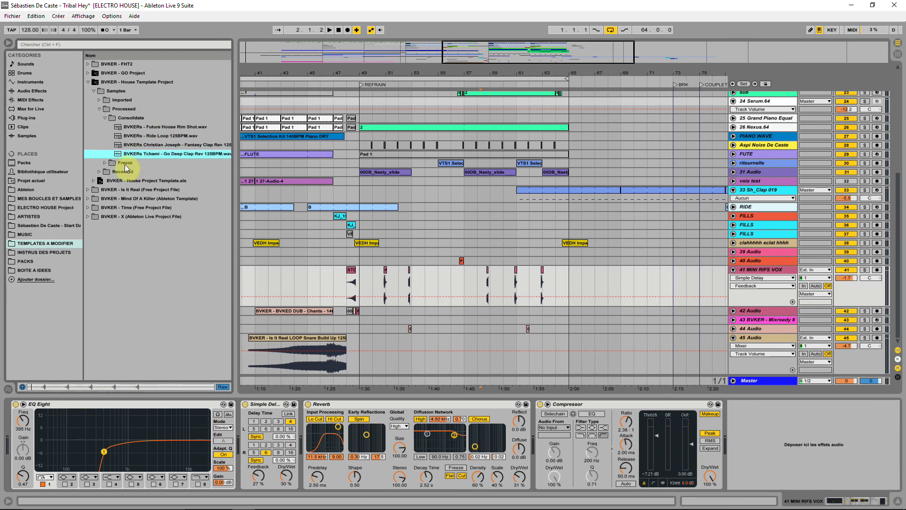
# Audition the House Template Project's imported samples, from the punch kicks and snappy claps through to the Fantasy Fill
pyautogui.click(99, 101)
pyautogui.click(152, 126)
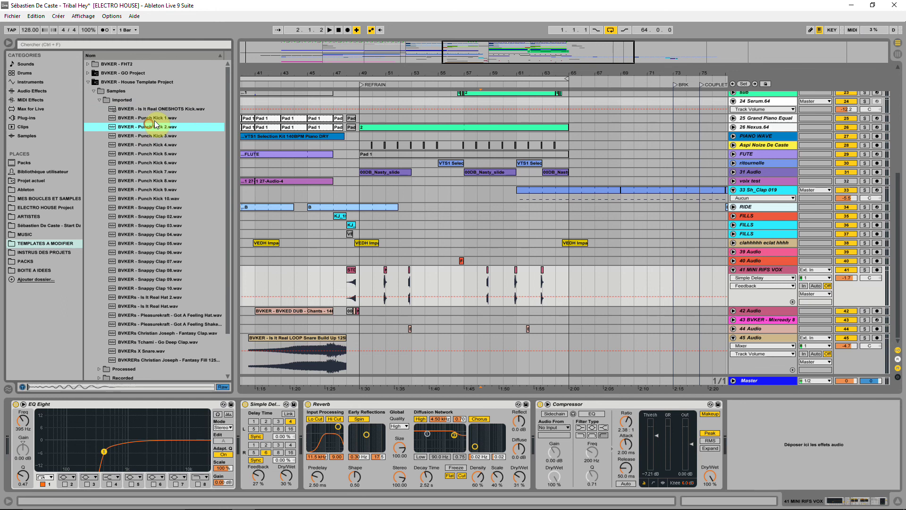
pyautogui.click(153, 171)
pyautogui.click(175, 191)
pyautogui.press('Down')
pyautogui.press('Down')
pyautogui.press('Down')
pyautogui.press('Down')
pyautogui.press('Down')
pyautogui.press('Down')
pyautogui.press('Down')
pyautogui.press('Down')
pyautogui.press('Down')
pyautogui.press('Down')
pyautogui.press('Down')
pyautogui.press('Down')
pyautogui.press('Down')
pyautogui.press('Down')
pyautogui.press('Down')
pyautogui.press('Down')
pyautogui.press('Down')
pyautogui.press('Down')
pyautogui.press('Down')
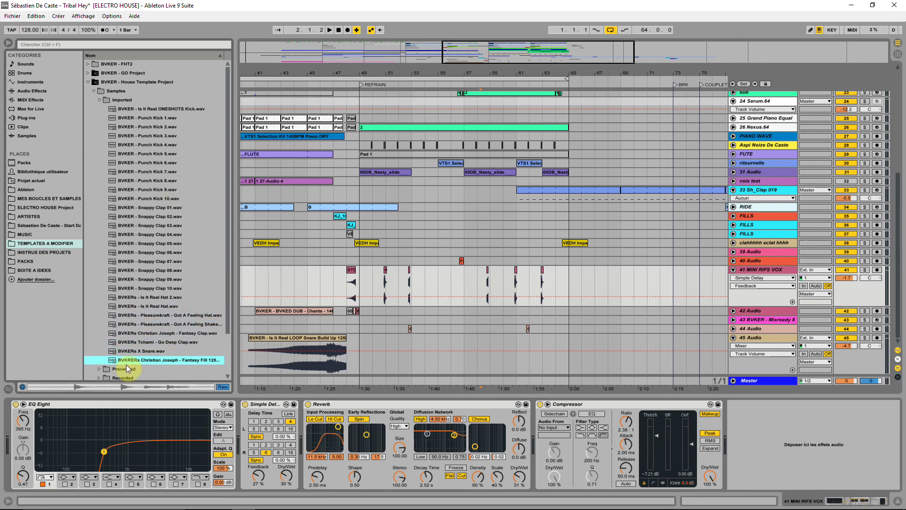
# Place the Fantasy Fill 125BPM sample on FILLS track 36 at 47.1.1 and play the lead-in to REFRAIN
pyautogui.moveTo(334, 318); pyautogui.dragTo(334, 227)
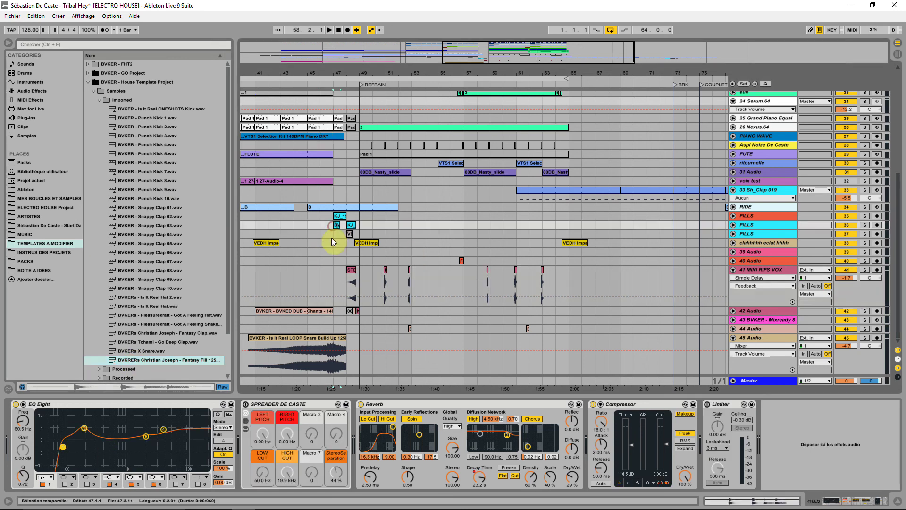
pyautogui.press('space')
pyautogui.moveTo(344, 72); pyautogui.dragTo(370, 168)
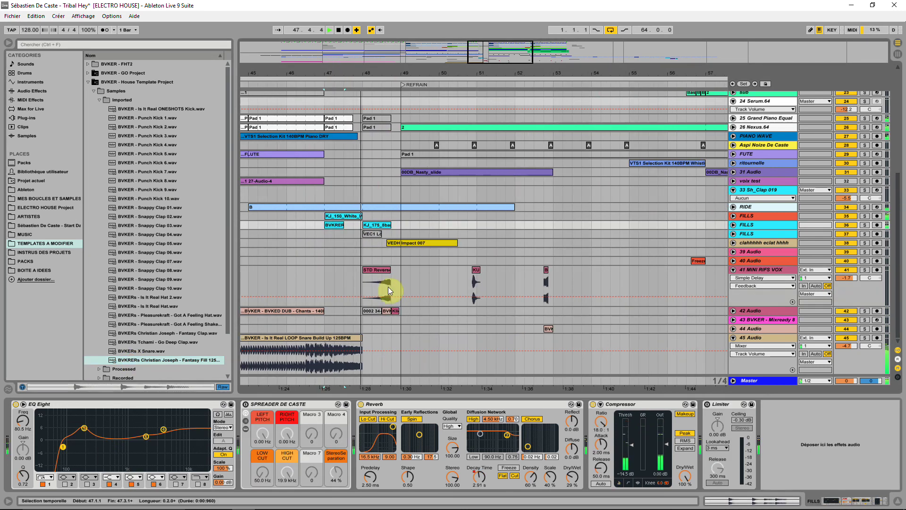
# Try the Fantasy Fill clip on track 39 at 48.1.1 with that track soloed
pyautogui.moveTo(332, 224); pyautogui.dragTo(367, 256)
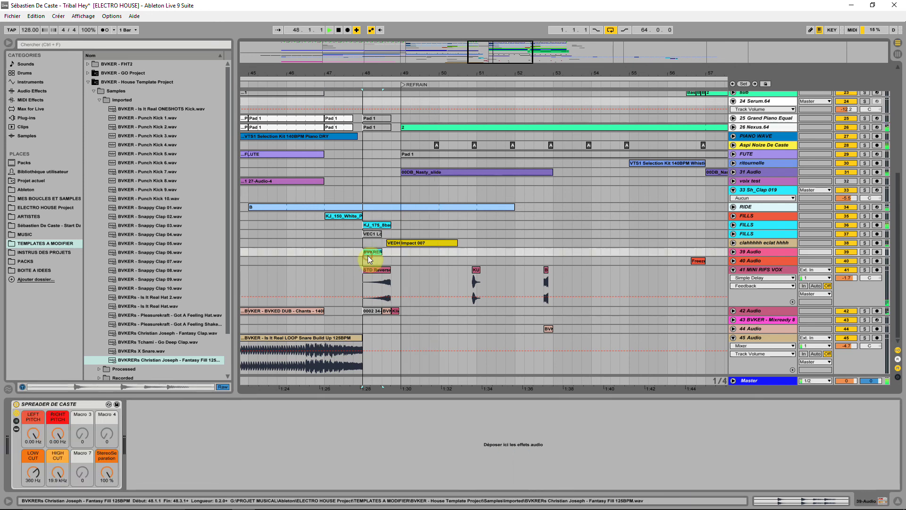
pyautogui.click(864, 251)
pyautogui.click(368, 251)
# Move the Fantasy Fill clip to track 45, check it in solo, and reposition it at 56.3.1
pyautogui.moveTo(368, 251); pyautogui.dragTo(406, 349)
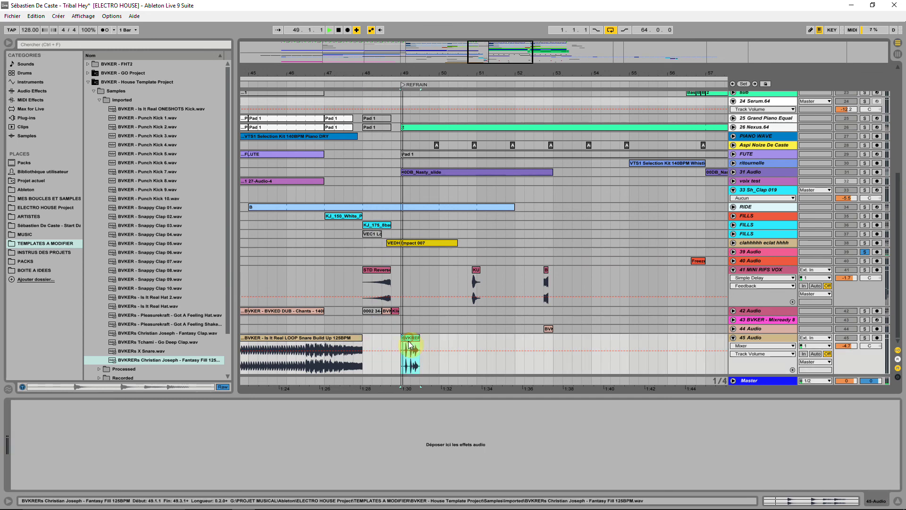
pyautogui.click(866, 337)
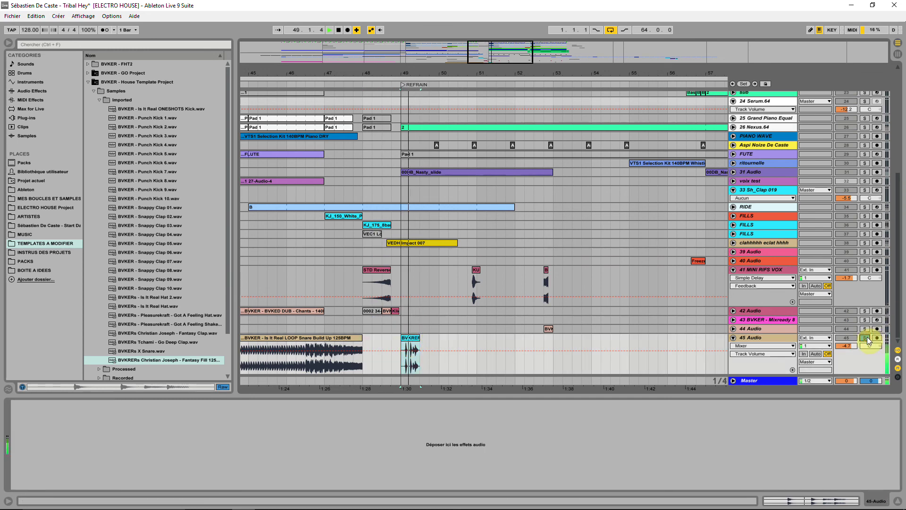
pyautogui.moveTo(409, 341); pyautogui.dragTo(622, 351)
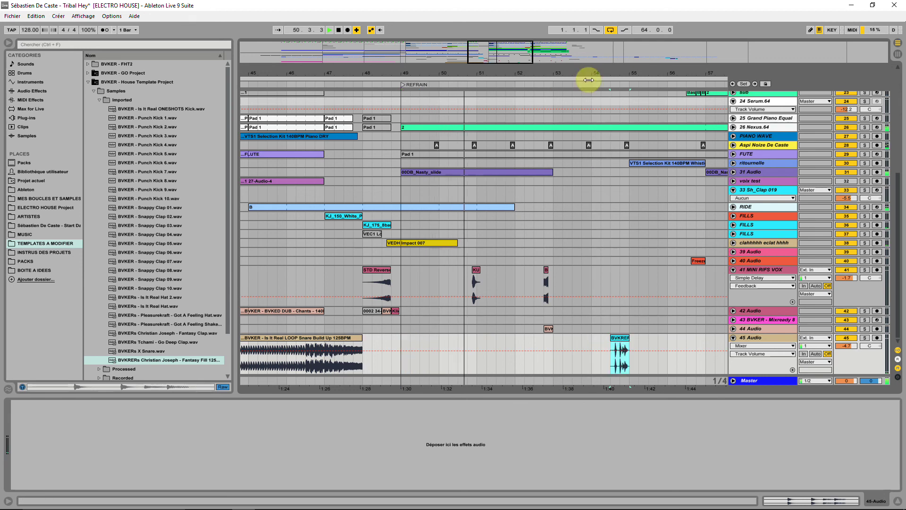
pyautogui.moveTo(585, 69); pyautogui.dragTo(512, 40)
pyautogui.moveTo(522, 337); pyautogui.dragTo(550, 354)
pyautogui.click(498, 339)
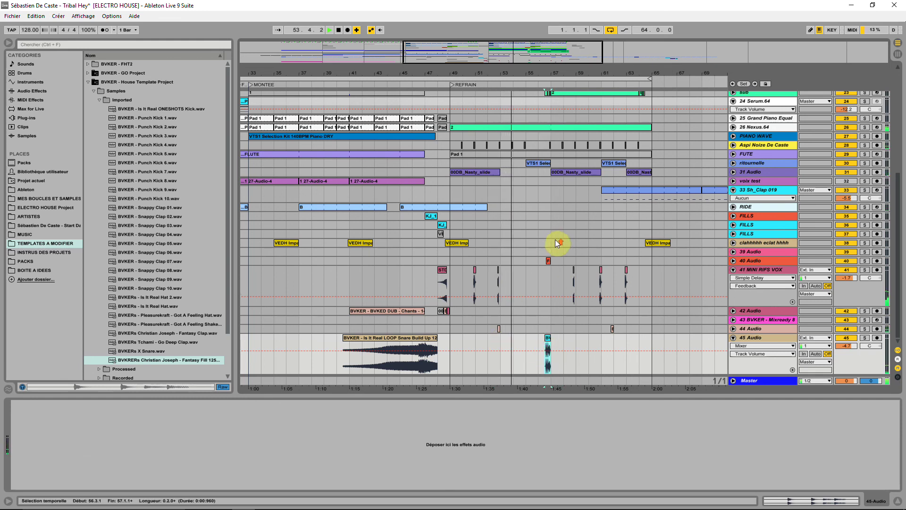
# Listen to the Fantasy Fill clip in the transition into bar 57
pyautogui.scroll(4, 553, 239)
pyautogui.scroll(-6, 555, 236)
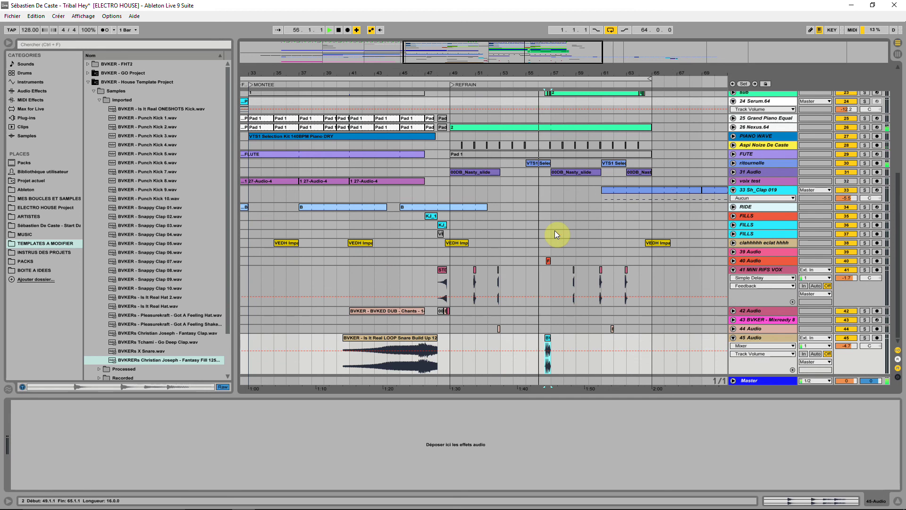
pyautogui.click(548, 339)
pyautogui.moveTo(548, 338)
pyautogui.mouseDown()
pyautogui.moveTo(542, 346)
pyautogui.moveTo(547, 340)
pyautogui.mouseUp()
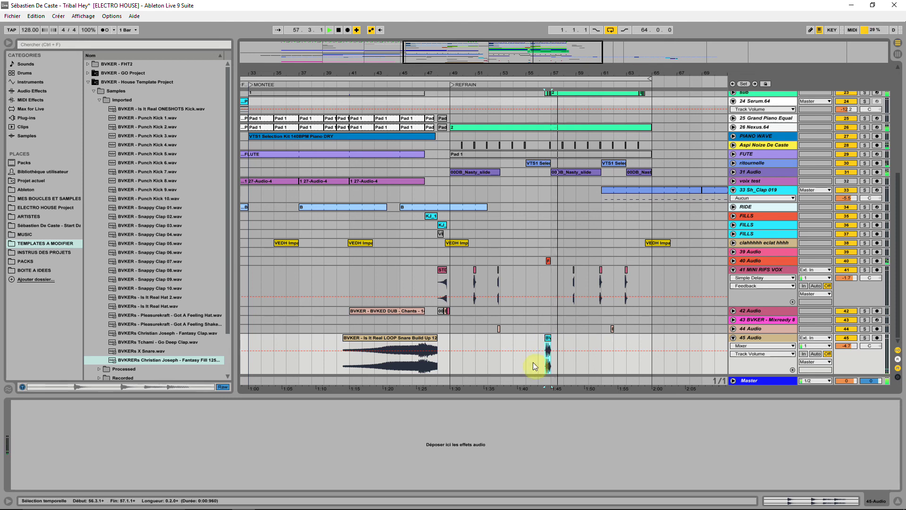
pyautogui.moveTo(551, 72); pyautogui.dragTo(551, 326)
pyautogui.moveTo(530, 72); pyautogui.dragTo(491, 23)
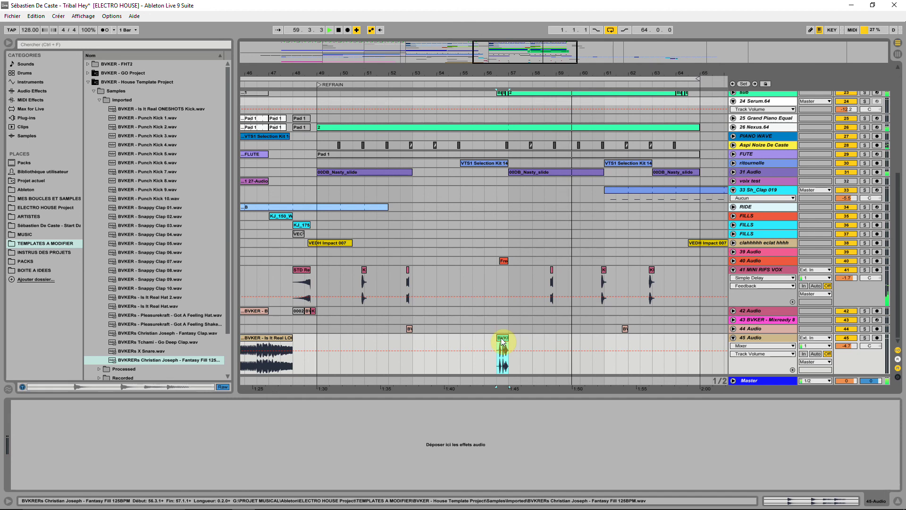
# Compare the Fantasy Fill clip with track 45 soloed and in the full mix from 56.3.1
pyautogui.press('space')
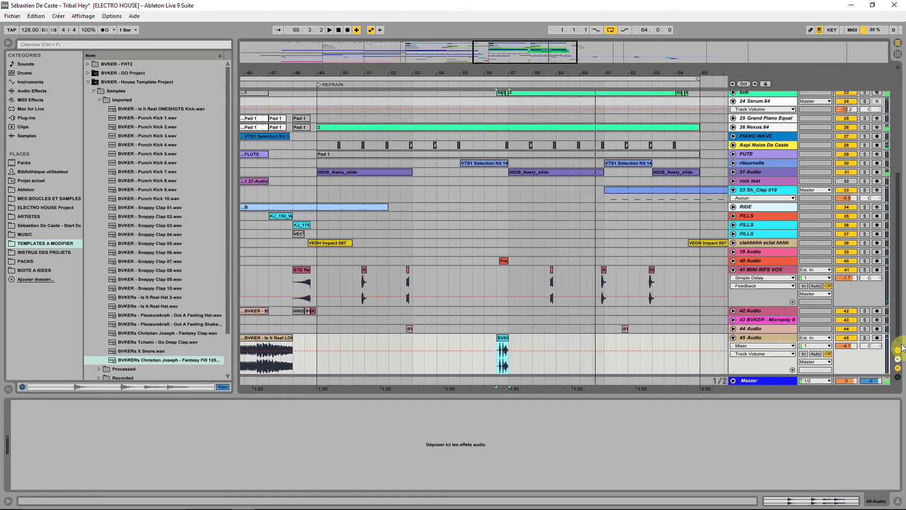
pyautogui.click(866, 336)
pyautogui.press('space')
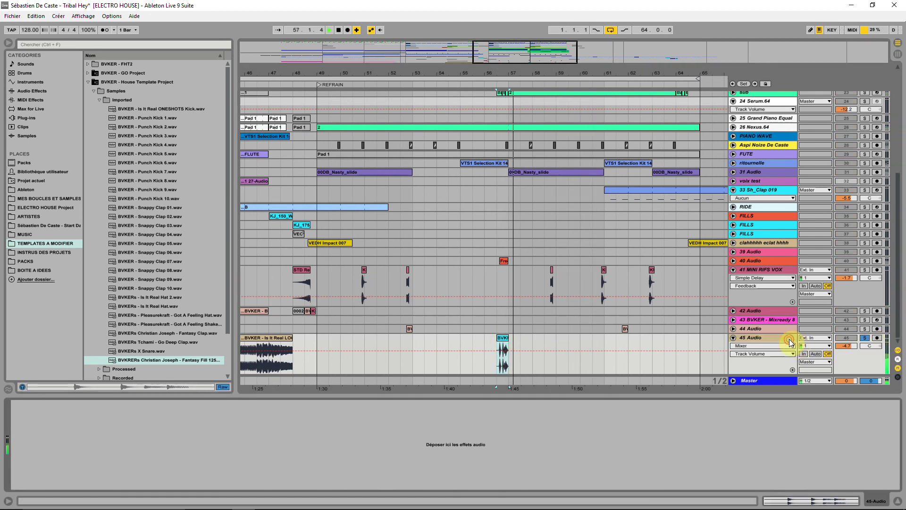
pyautogui.click(865, 338)
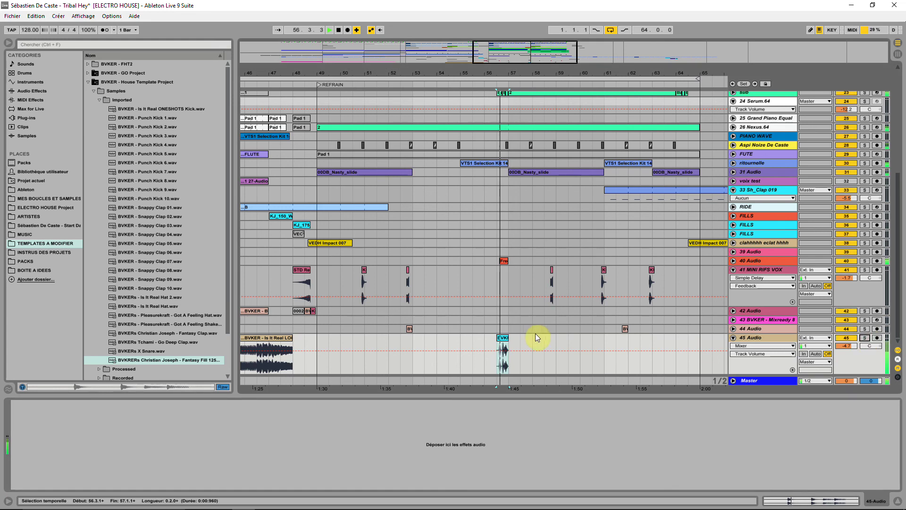
pyautogui.press('space')
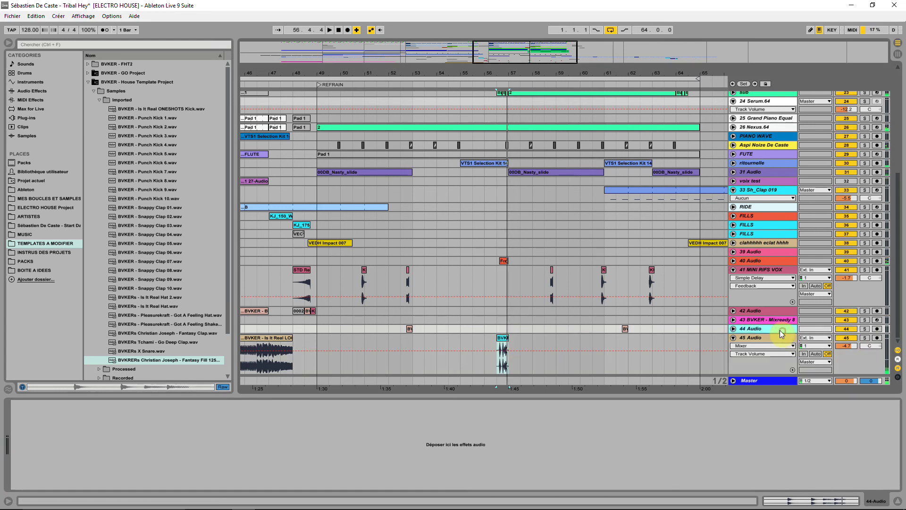
pyautogui.click(777, 319)
pyautogui.press('space')
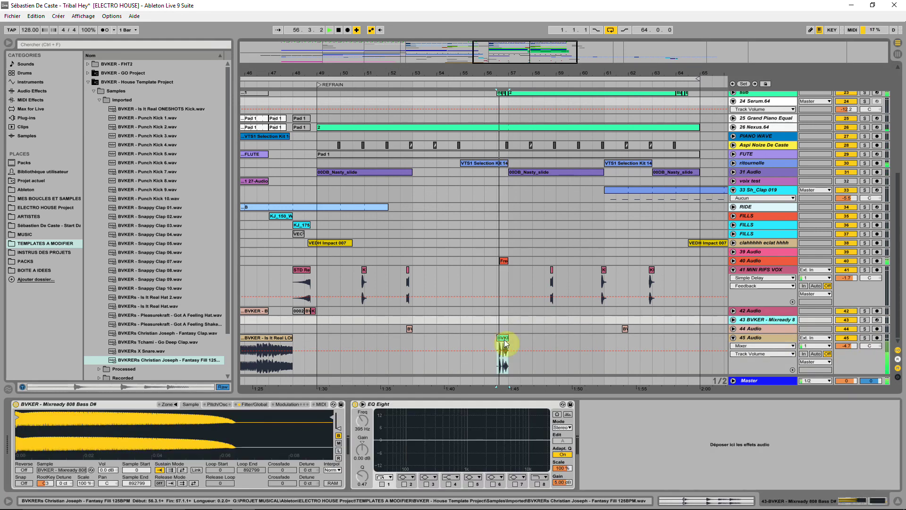
# Try the Fantasy Fill clip at the start of REFRAIN, and pull it back to 48.3.1
pyautogui.click(500, 338)
pyautogui.moveTo(500, 338)
pyautogui.mouseDown()
pyautogui.moveTo(694, 349)
pyautogui.moveTo(682, 339)
pyautogui.moveTo(259, 348)
pyautogui.moveTo(323, 342)
pyautogui.mouseUp()
pyautogui.click(310, 340)
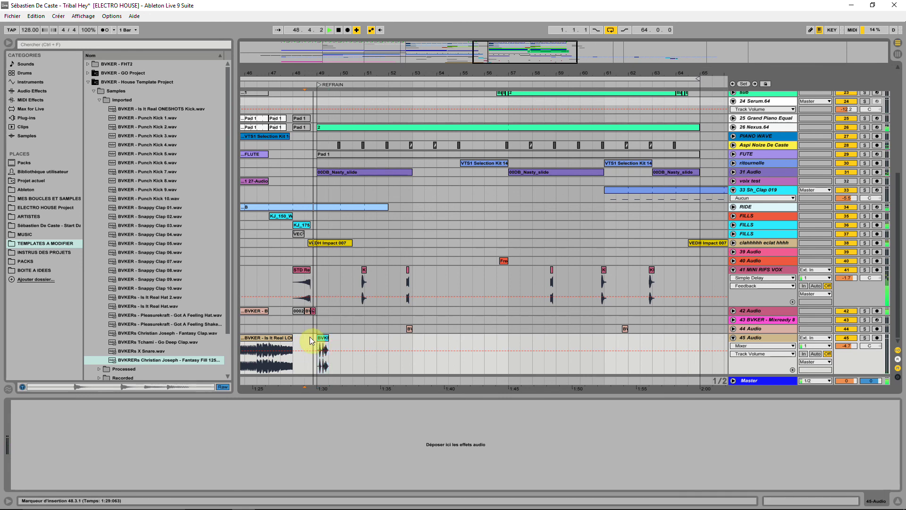
pyautogui.click(324, 342)
pyautogui.hotkey('ctrl', 'z')
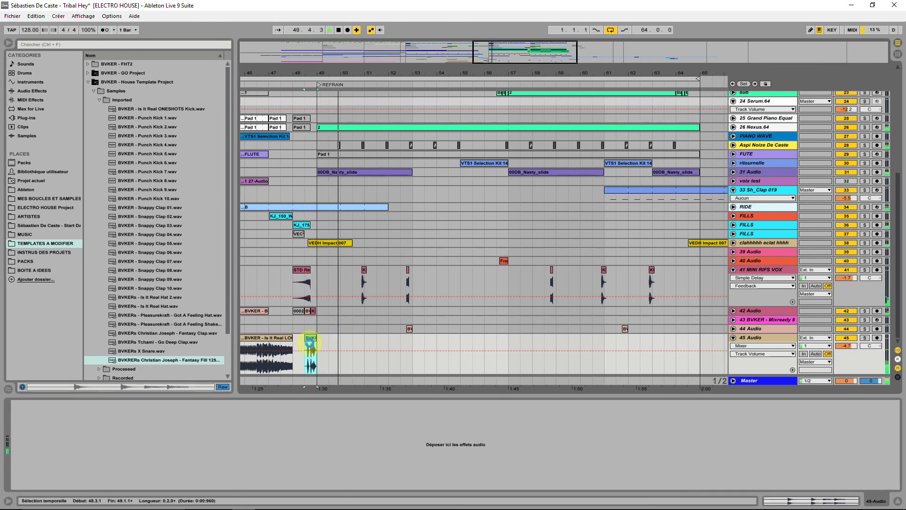
# Shift the Fantasy Fill clip on track 45 to 48.2.1, listen to it, and deactivate the clip
pyautogui.moveTo(307, 72); pyautogui.dragTo(331, 169)
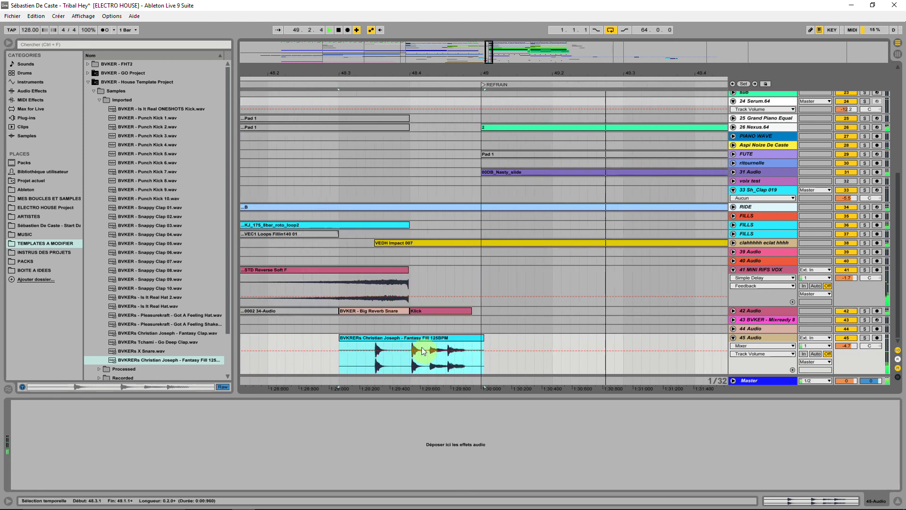
pyautogui.moveTo(415, 343); pyautogui.dragTo(357, 332)
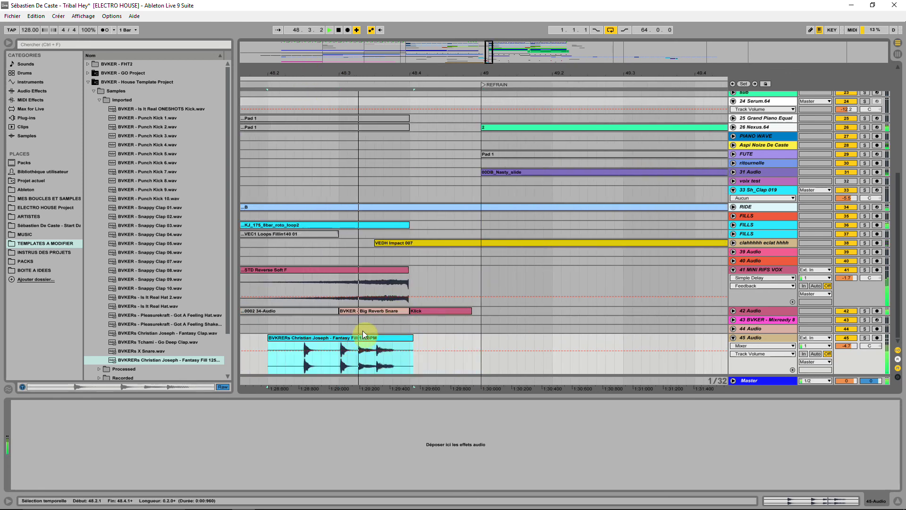
pyautogui.press('0')
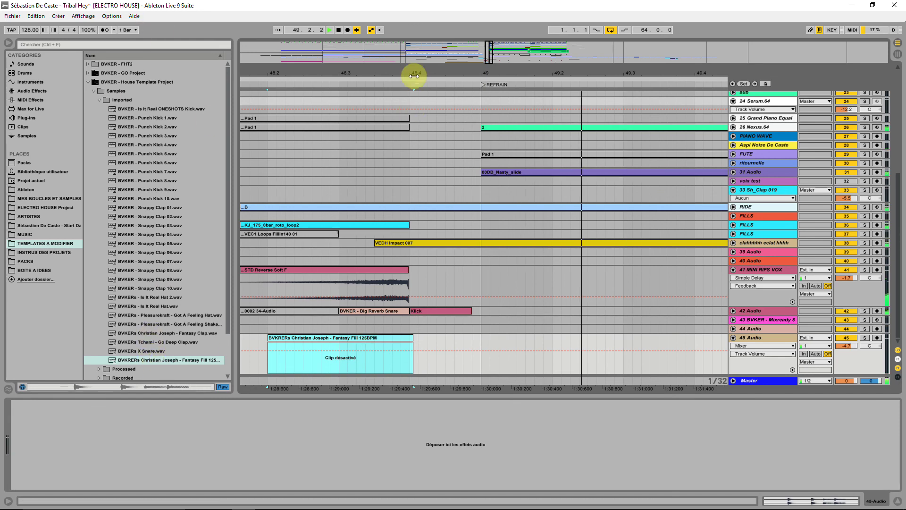
# Play the Mixready 808 Bass clip on track 43 from bar 9 and set the track volume to -7.8 dB
pyautogui.moveTo(413, 75); pyautogui.dragTo(447, 50)
pyautogui.scroll(-2, 177, 298)
pyautogui.click(287, 321)
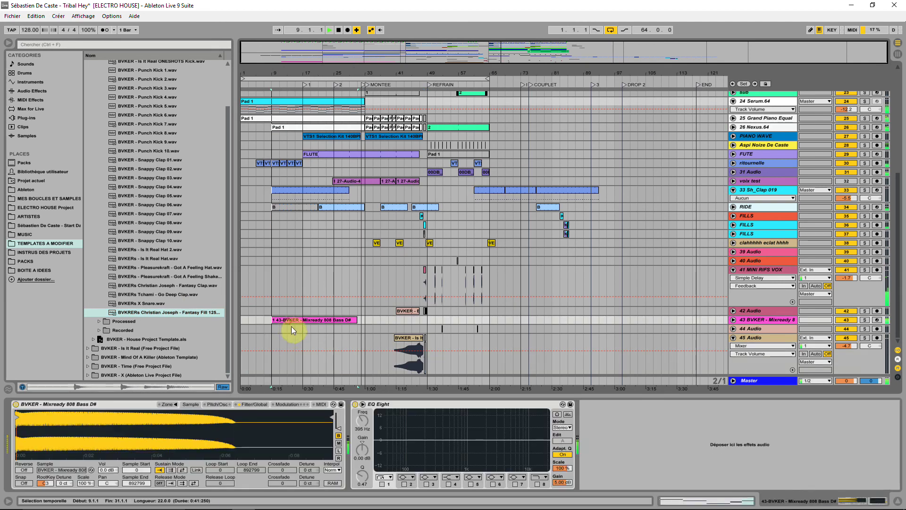
pyautogui.click(733, 320)
pyautogui.moveTo(851, 327); pyautogui.dragTo(850, 336)
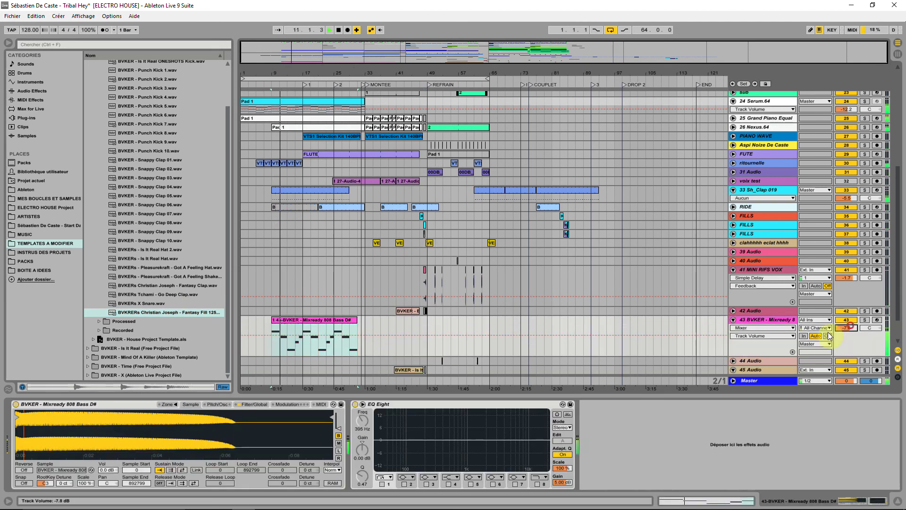
# Audition the three reversed 13-Audio samples in the processed samples of the BVKER GO Project
pyautogui.scroll(10, 103, 118)
pyautogui.click(88, 82)
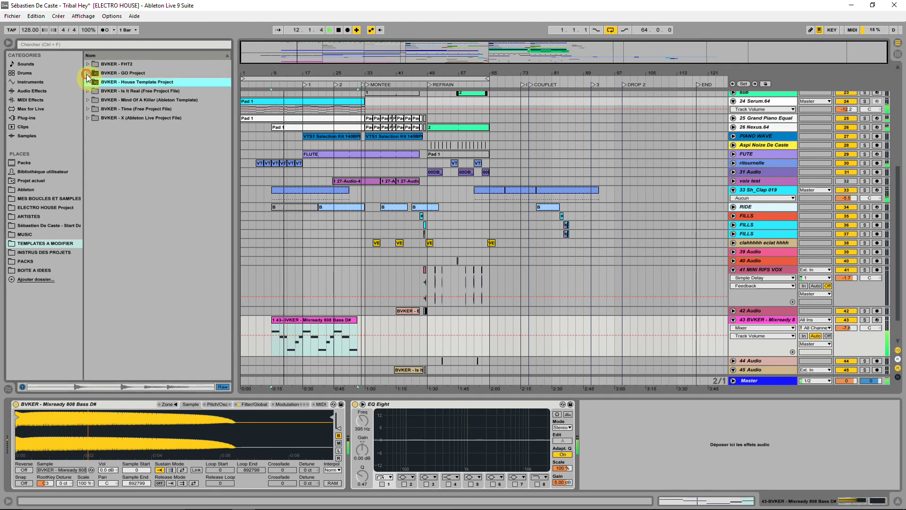
pyautogui.click(88, 73)
pyautogui.click(93, 82)
pyautogui.click(99, 99)
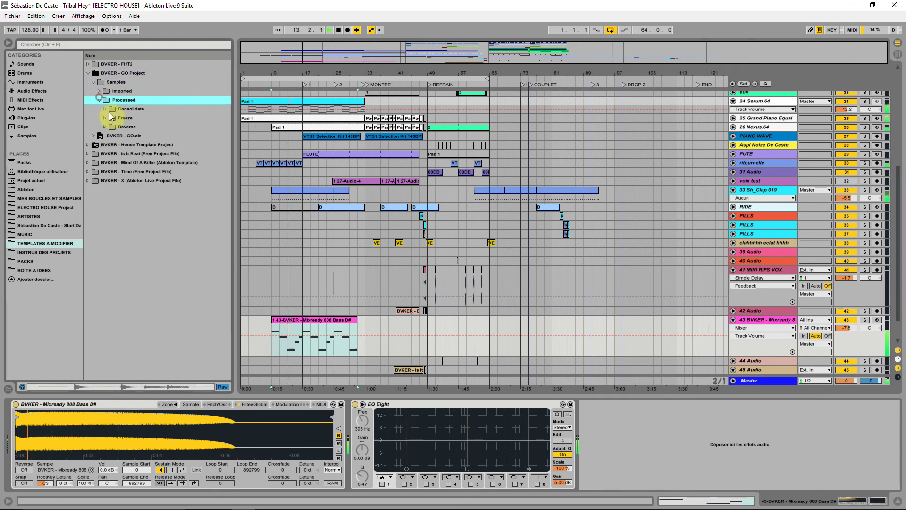
pyautogui.click(105, 127)
pyautogui.click(120, 135)
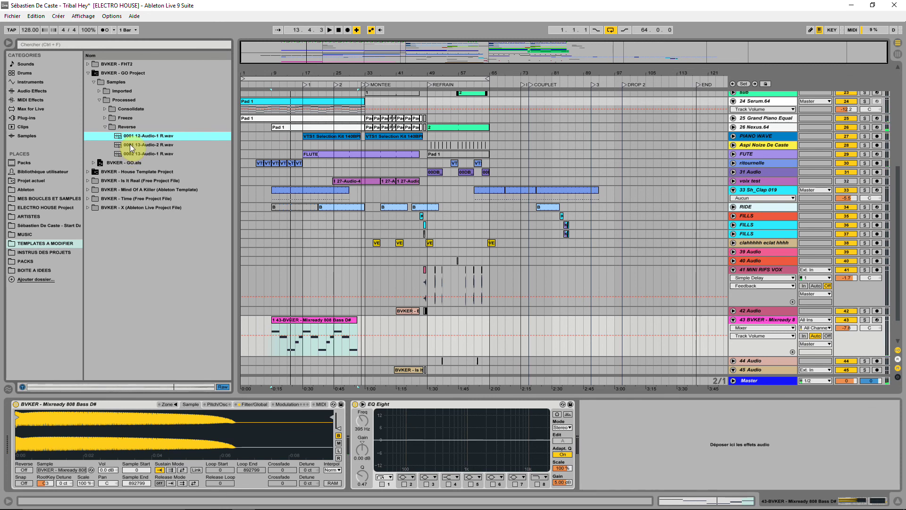
pyautogui.click(130, 144)
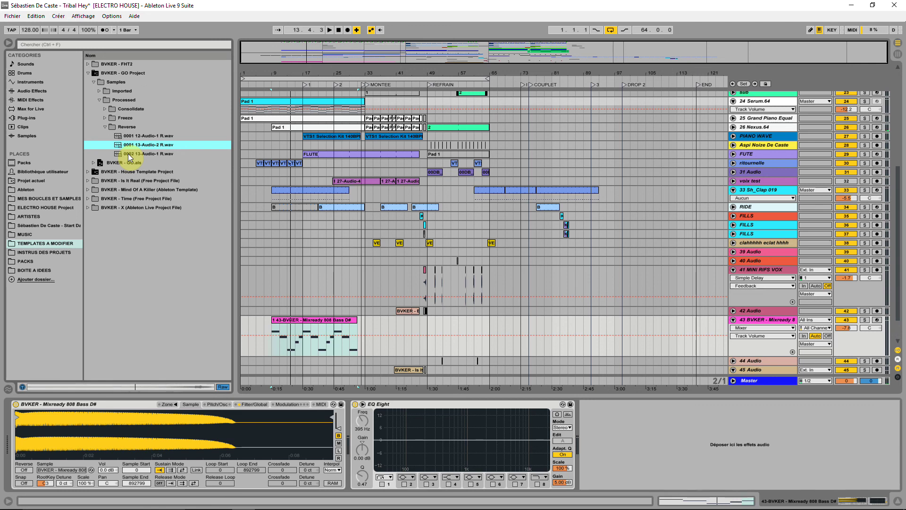
pyautogui.click(129, 154)
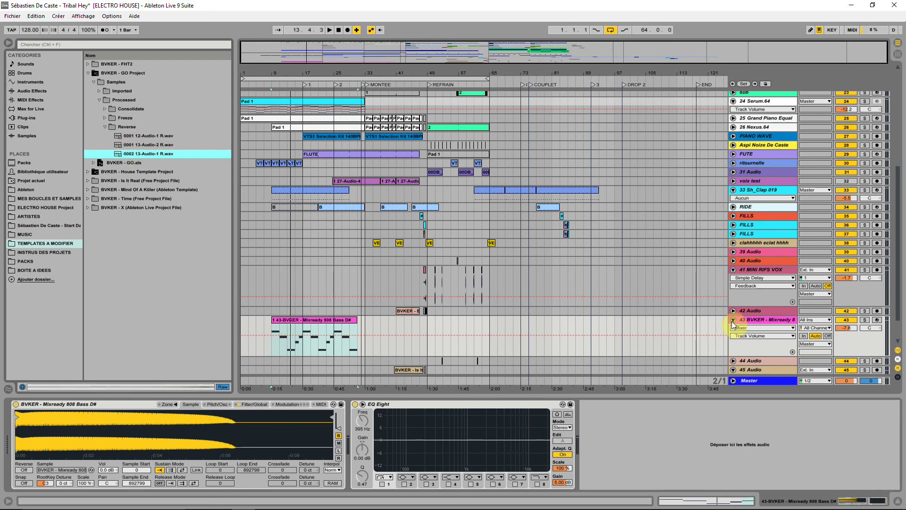
# Try the reversed 0001 12-Audio-1 R sample over bars 7 to 9, on track 42 and on MINI RIFS VOX
pyautogui.click(119, 137)
pyautogui.click(272, 347)
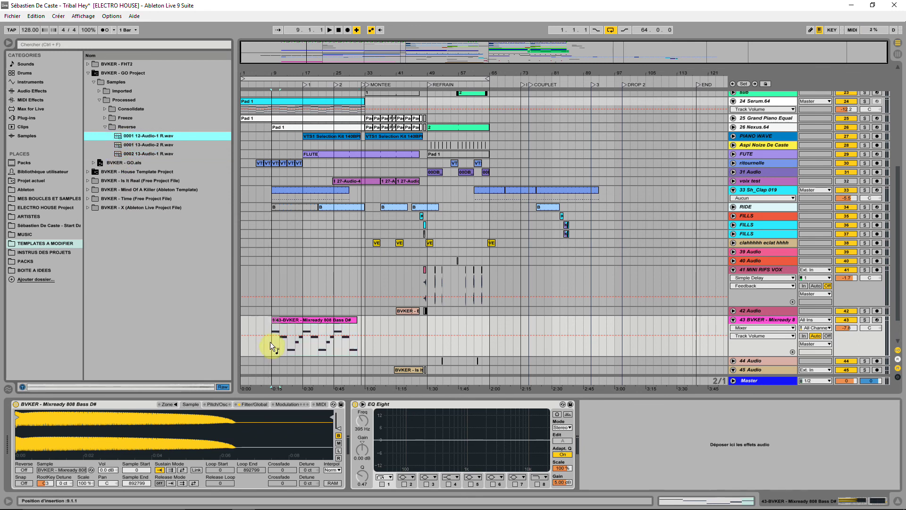
pyautogui.click(275, 311)
pyautogui.press('space')
pyautogui.moveTo(253, 73); pyautogui.dragTo(322, 249)
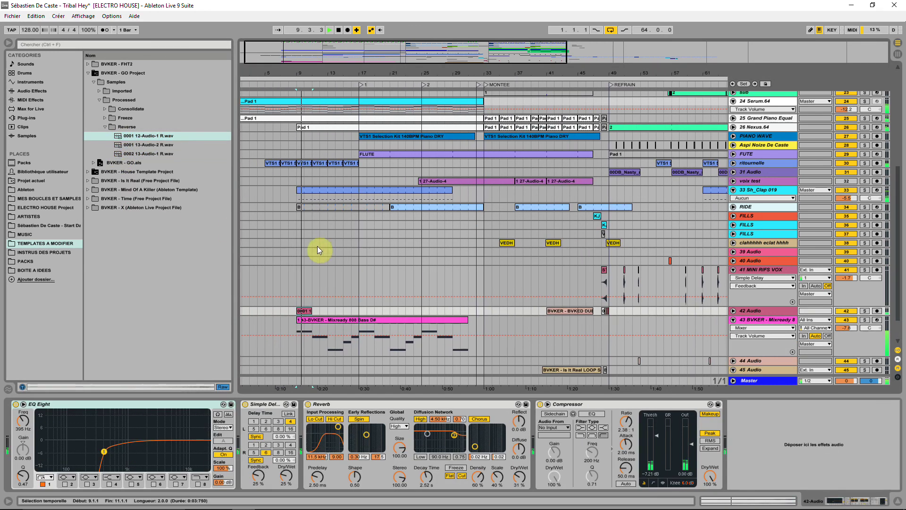
pyautogui.moveTo(306, 308); pyautogui.dragTo(289, 313)
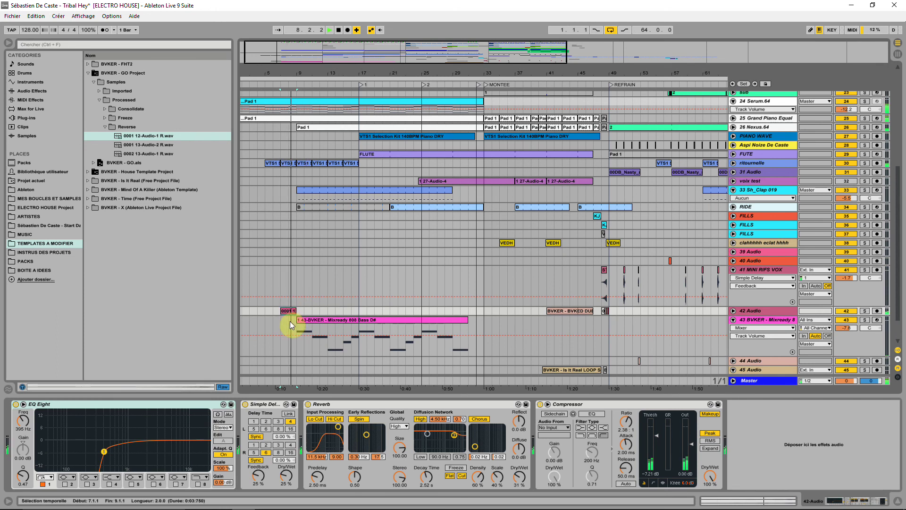
pyautogui.click(292, 311)
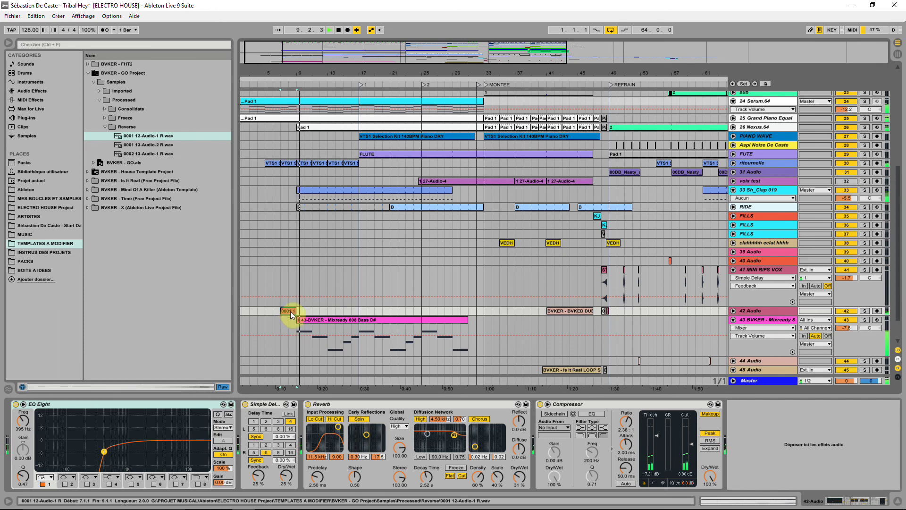
pyautogui.moveTo(288, 311); pyautogui.dragTo(291, 299)
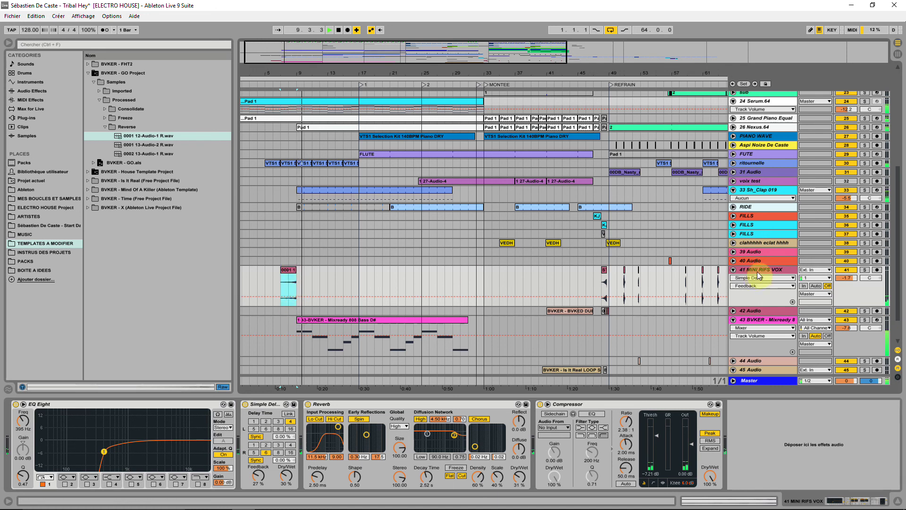
# Fold the expanded MINI RIFS VOX, Mixready 808 Bass and 45 Audio tracks in the arrangement
pyautogui.click(733, 270)
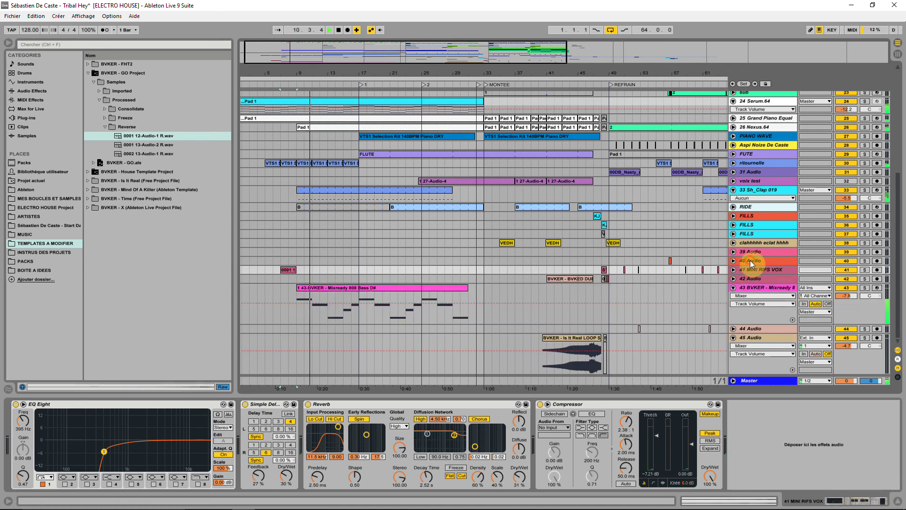
pyautogui.click(749, 260)
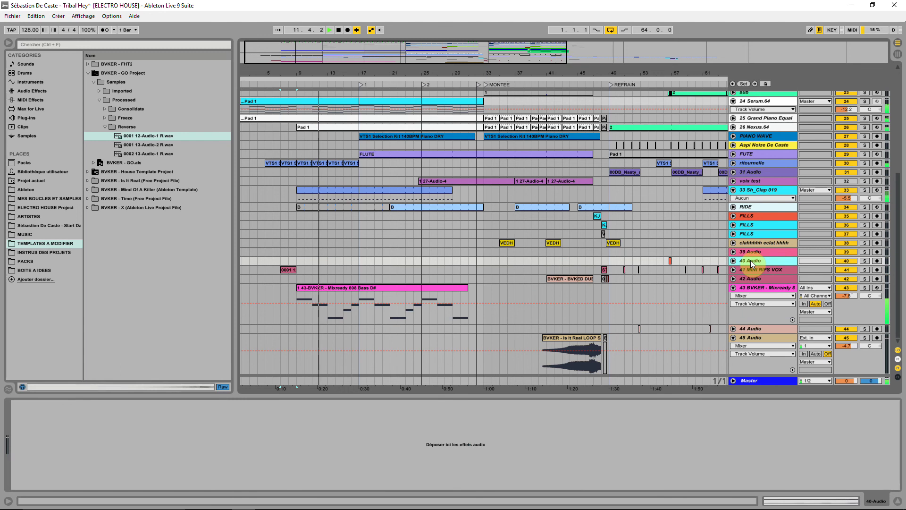
pyautogui.click(733, 288)
pyautogui.click(733, 305)
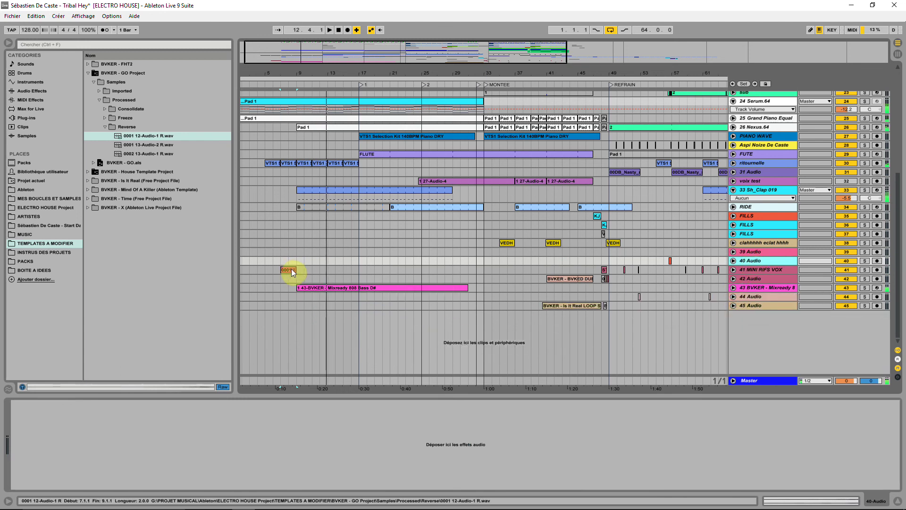
# Place the reversed 0001 12-Audio-1 R sample on a new audio track at bar 7 and remove its clip from MINI RIFS VOX
pyautogui.click(137, 136)
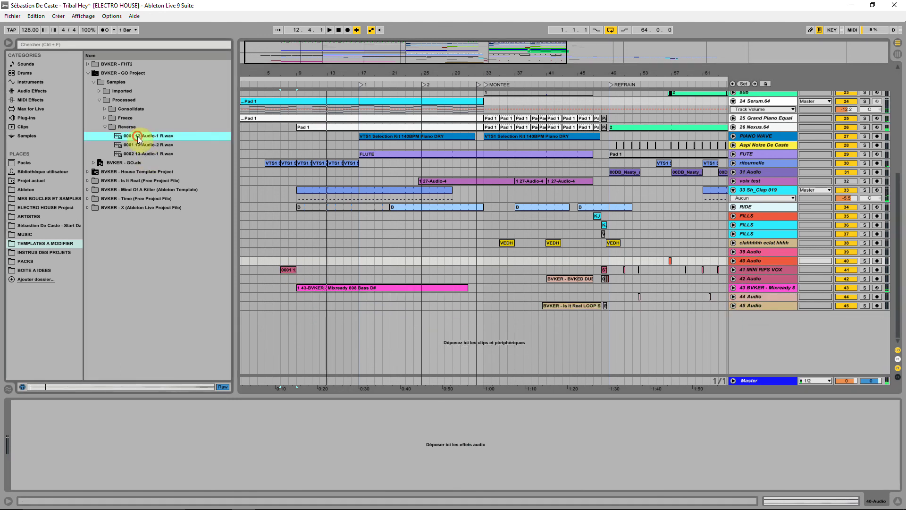
pyautogui.click(280, 331)
pyautogui.moveTo(286, 314); pyautogui.dragTo(287, 315)
pyautogui.click(291, 294)
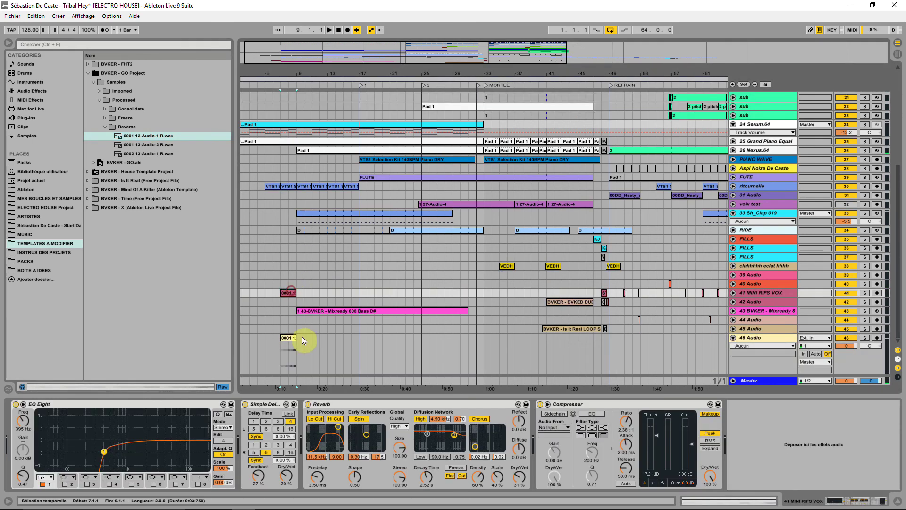
# Set Simple Delay feedback and dry/wet to 35% on MINI RIFS VOX during playback, and undo a trial 3.02 s Reverb decay
pyautogui.press('space')
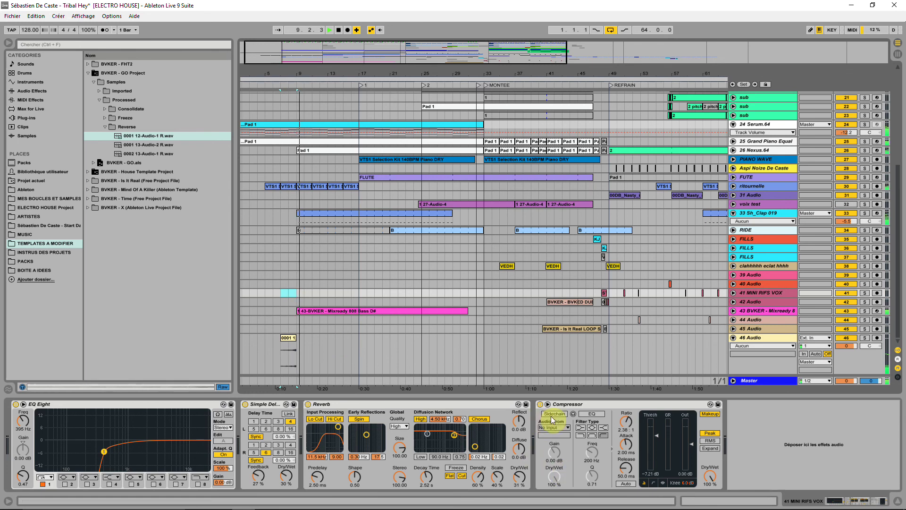
pyautogui.click(282, 476)
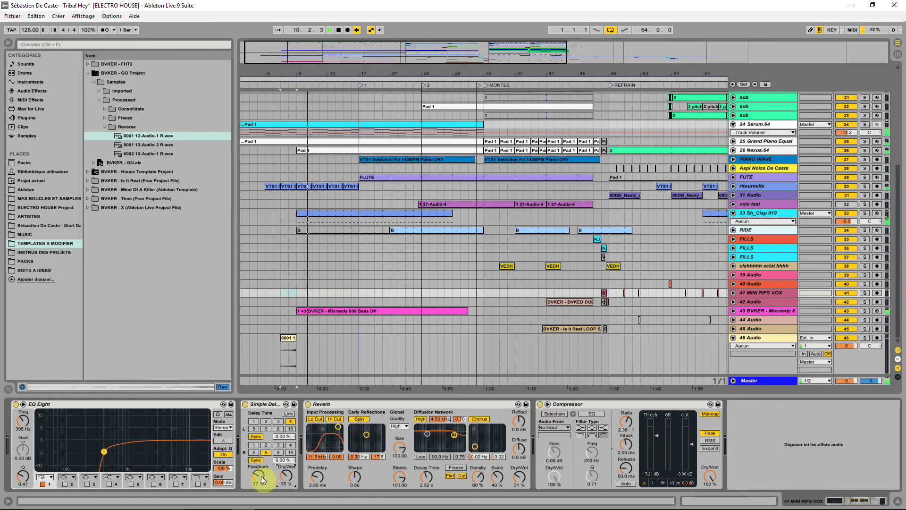
pyautogui.moveTo(258, 474); pyautogui.dragTo(258, 473)
pyautogui.moveTo(427, 475); pyautogui.dragTo(427, 471)
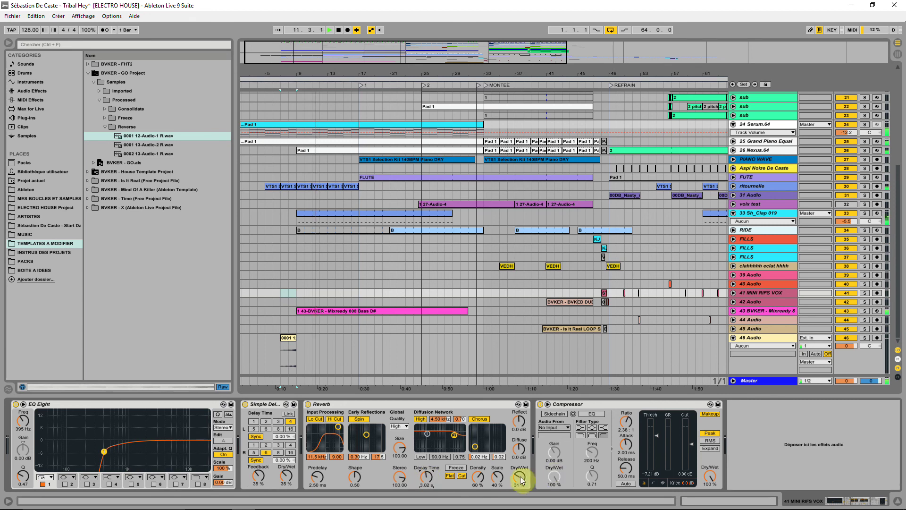
pyautogui.press('space')
pyautogui.press('space')
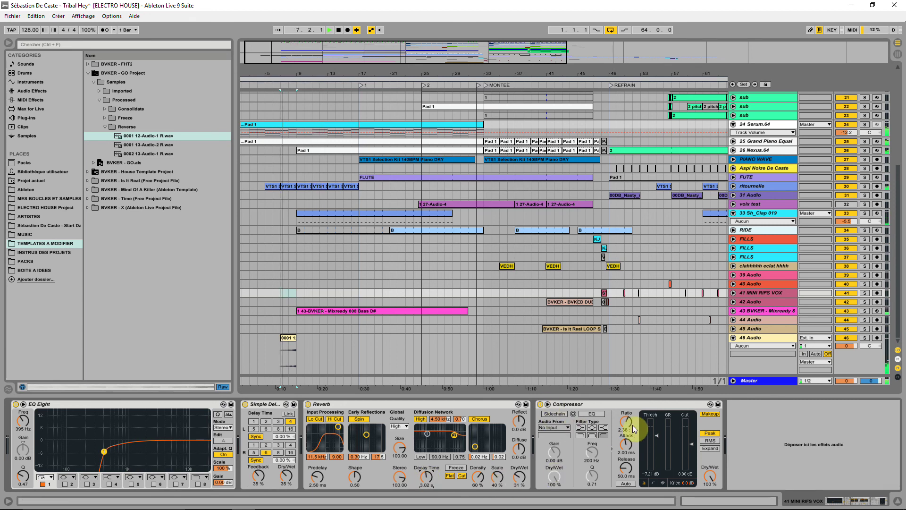
pyautogui.hotkey('ctrl', 'z')
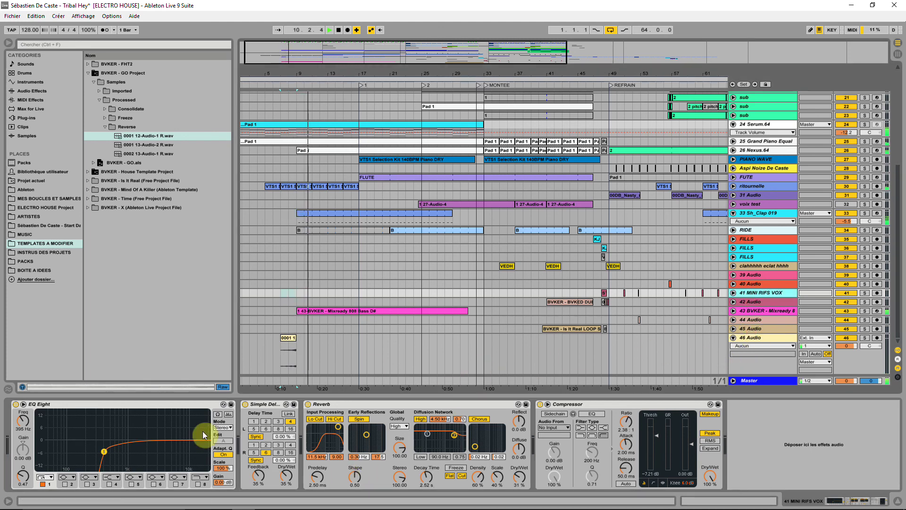
# Bring the Simple Delay, Reverb and Compressor from MINI RIFS VOX onto track 46
pyautogui.click(265, 405)
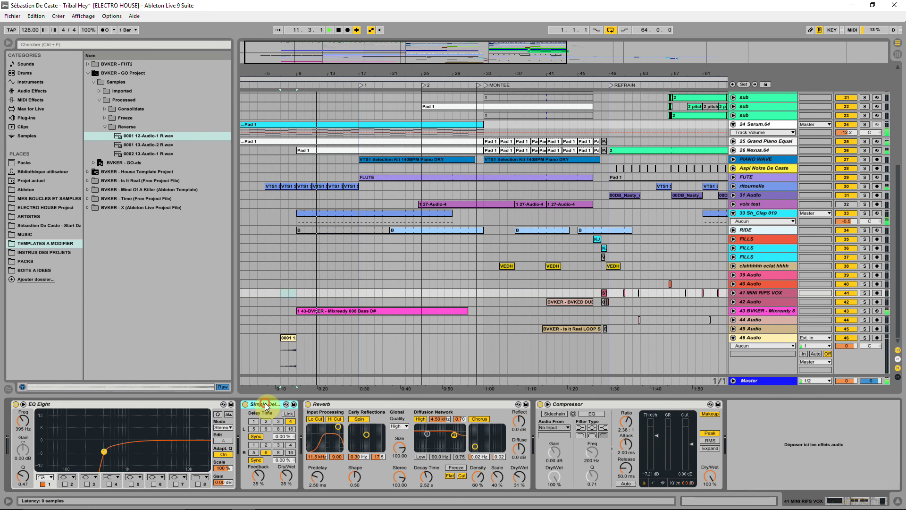
pyautogui.moveTo(265, 404); pyautogui.dragTo(304, 361)
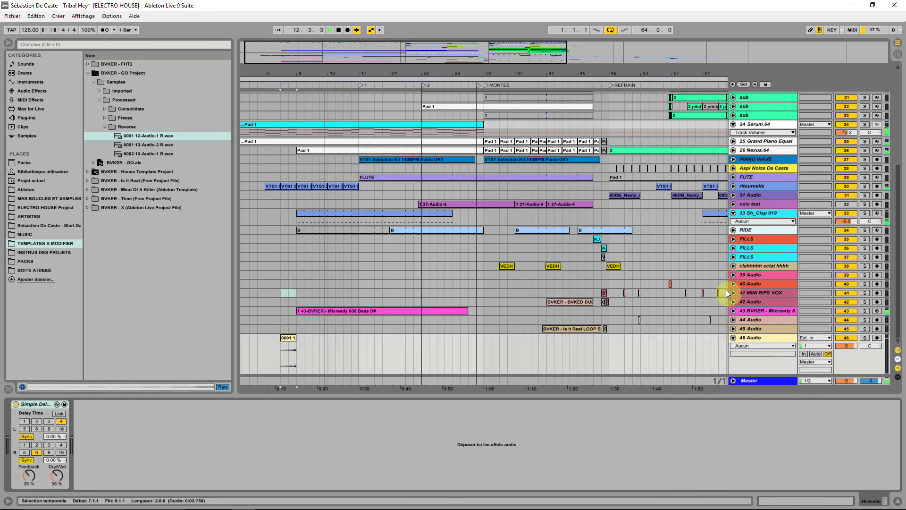
pyautogui.click(701, 292)
pyautogui.moveTo(338, 409); pyautogui.dragTo(732, 352)
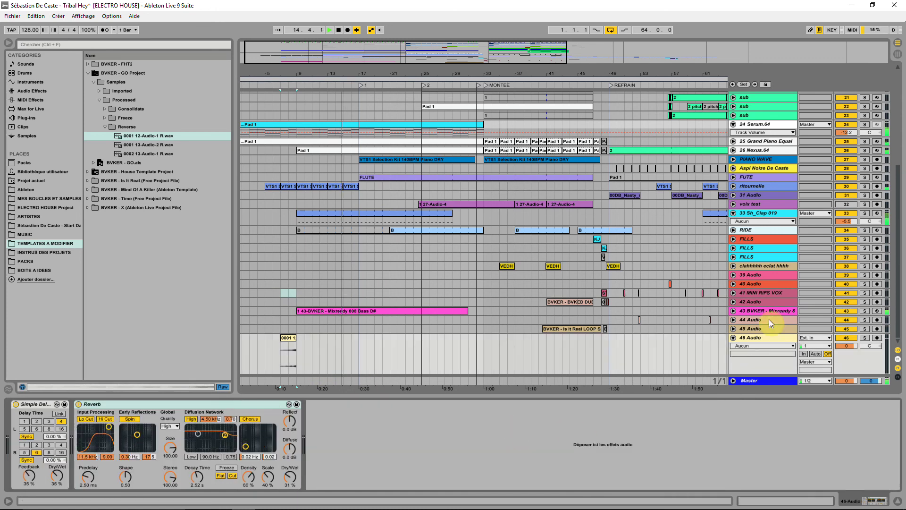
pyautogui.click(763, 293)
pyautogui.moveTo(593, 402); pyautogui.dragTo(453, 363)
# Set track 46's Compressor to ratio 6.30:1, attack 0.11 ms and release 17.5 ms, and its Simple Delay to 38% feedback and 43% dry/wet
pyautogui.press('space')
pyautogui.moveTo(398, 426); pyautogui.dragTo(397, 476)
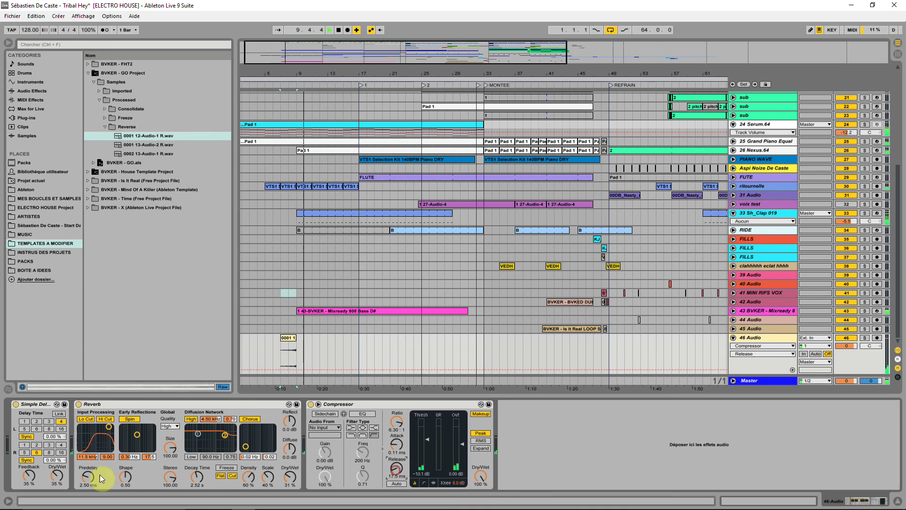
pyautogui.moveTo(57, 476); pyautogui.dragTo(40, 480)
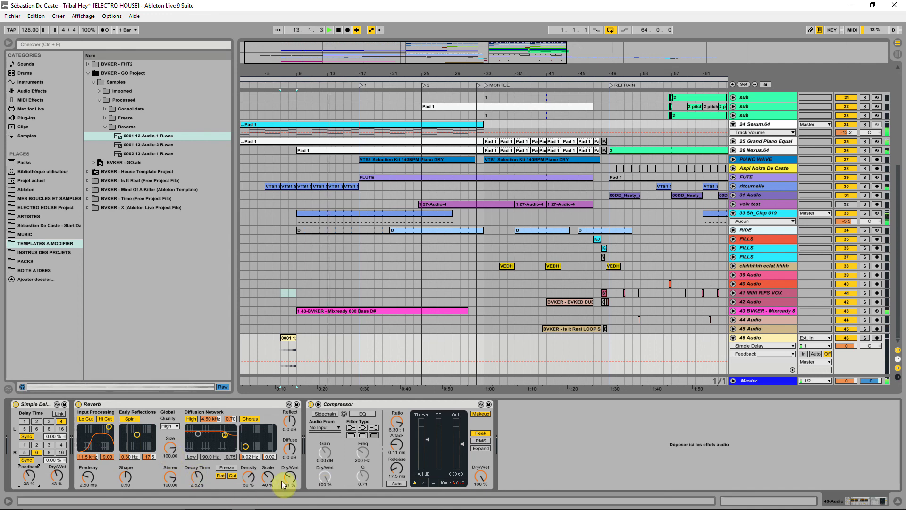
pyautogui.press('space')
pyautogui.press('space')
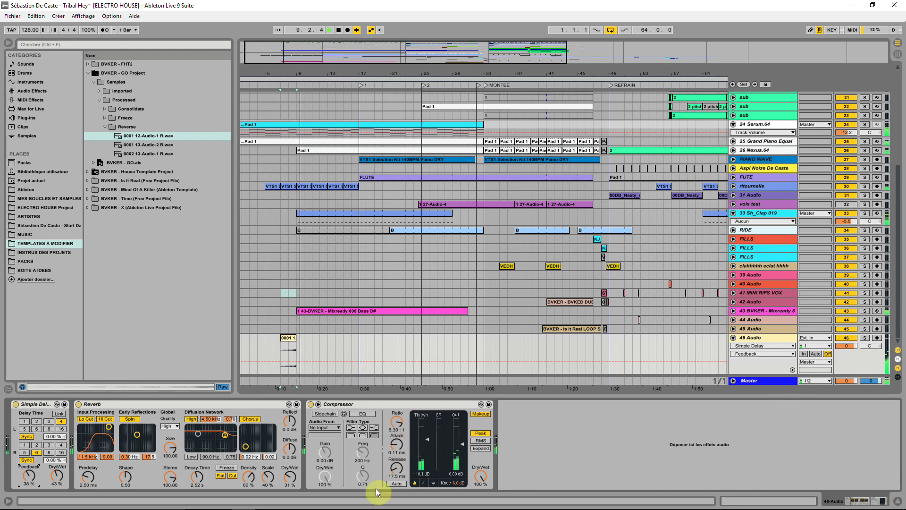
# Find the Limiter in the browser, add it after the Compressor on track 46, and lower its ceiling to -16.1 dB
pyautogui.click(152, 45)
pyautogui.write('Limi')
pyautogui.press('Return')
pyautogui.moveTo(108, 64); pyautogui.dragTo(527, 453)
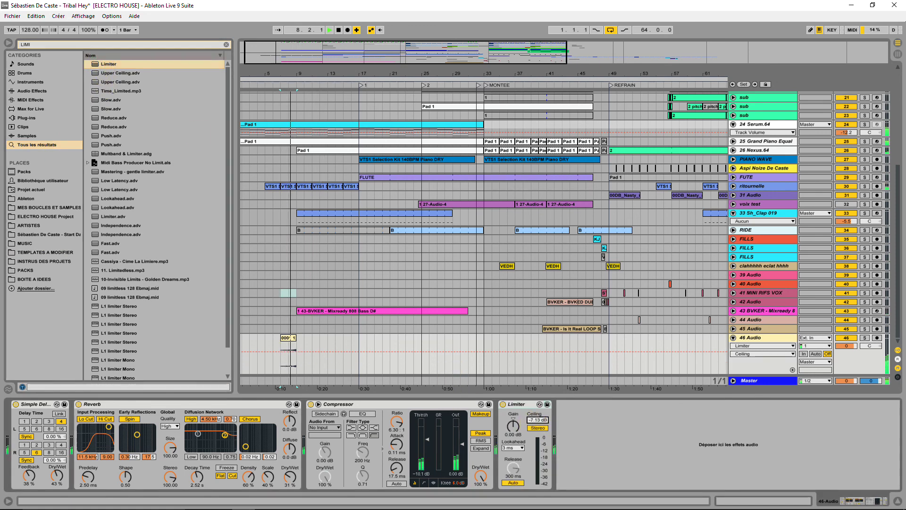
pyautogui.moveTo(537, 420); pyautogui.dragTo(537, 462)
pyautogui.press('space')
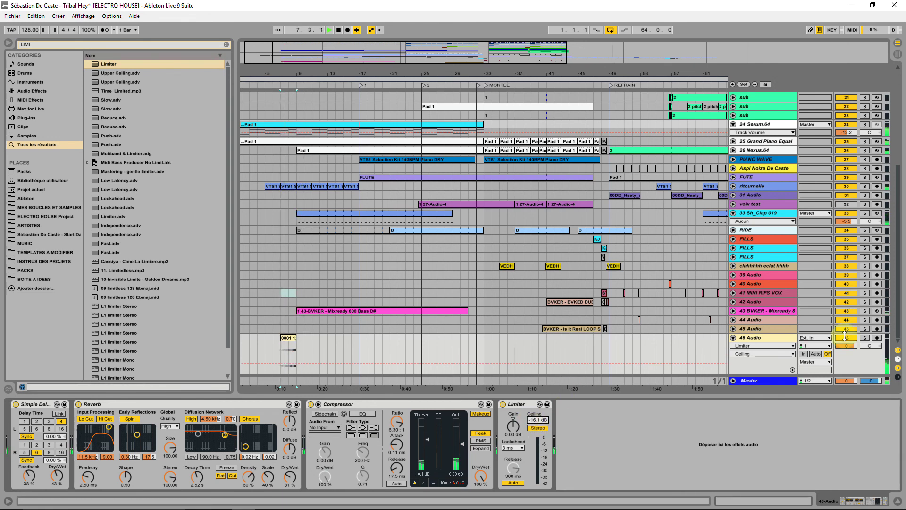
# Set track 46's volume to -2.1 dB and the Limiter ceiling to -17.4 dB while replaying the reversed clip
pyautogui.moveTo(853, 345); pyautogui.dragTo(829, 387)
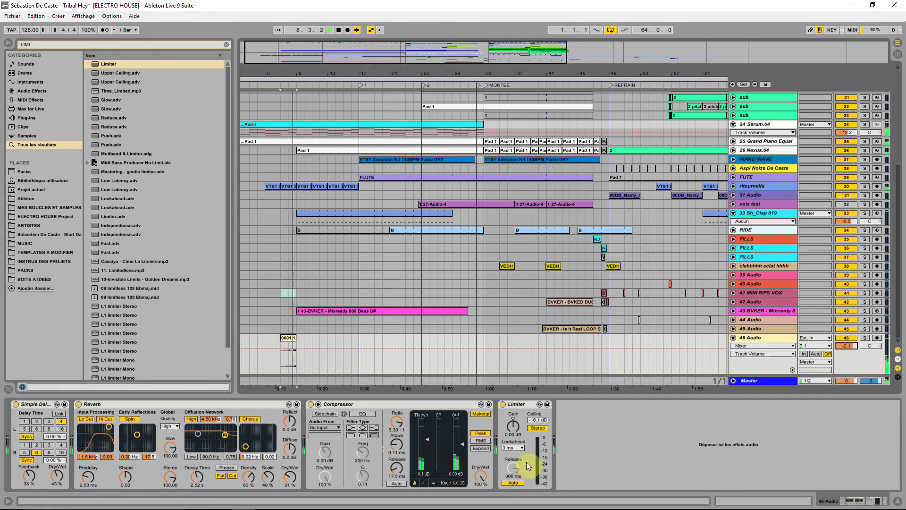
pyautogui.moveTo(537, 420); pyautogui.dragTo(538, 457)
pyautogui.press('space')
pyautogui.press('space')
pyautogui.moveTo(537, 420); pyautogui.dragTo(538, 400)
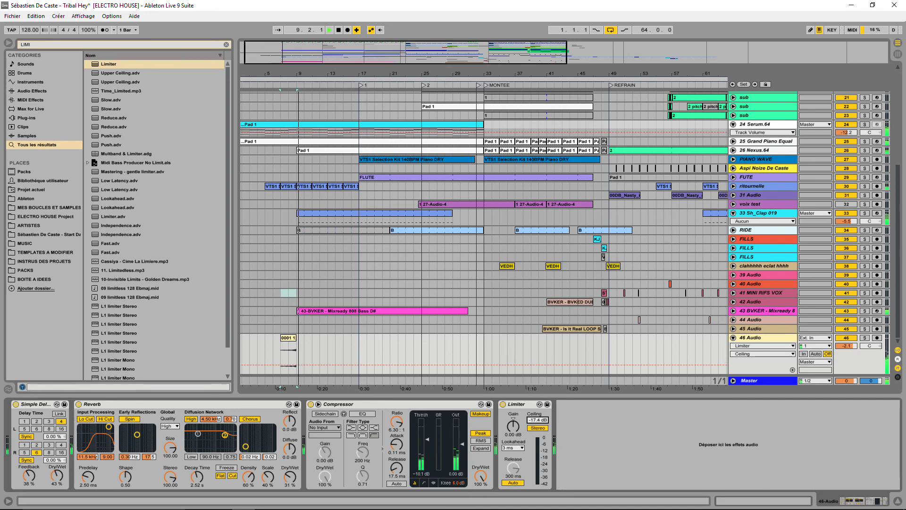
# Play the end of the reversed clip leading into bar 9 and set the Limiter ceiling to -19.7 dB
pyautogui.click(282, 352)
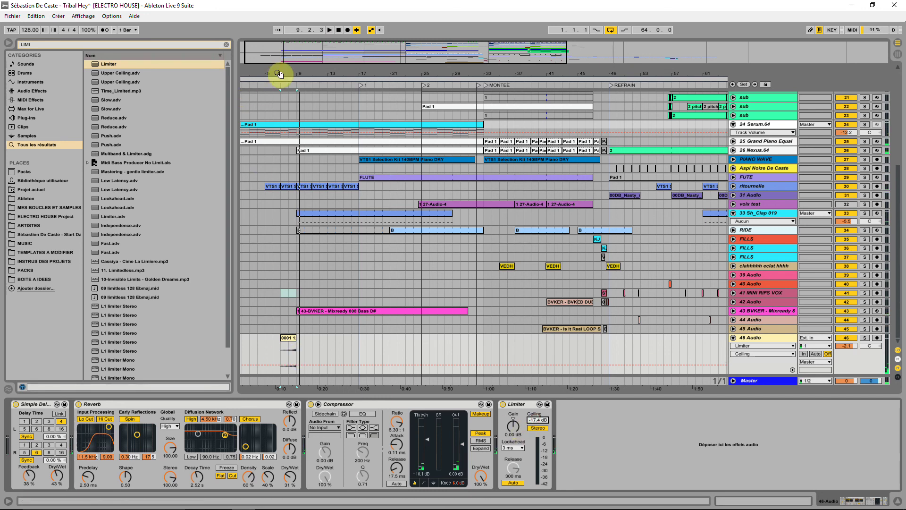
pyautogui.moveTo(279, 74); pyautogui.dragTo(323, 353)
pyautogui.click(335, 351)
pyautogui.press('space')
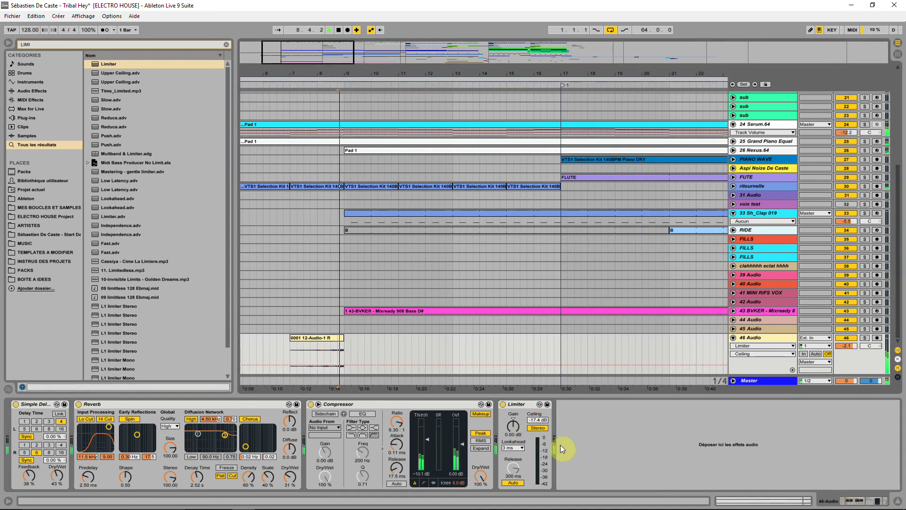
pyautogui.moveTo(537, 420); pyautogui.dragTo(537, 429)
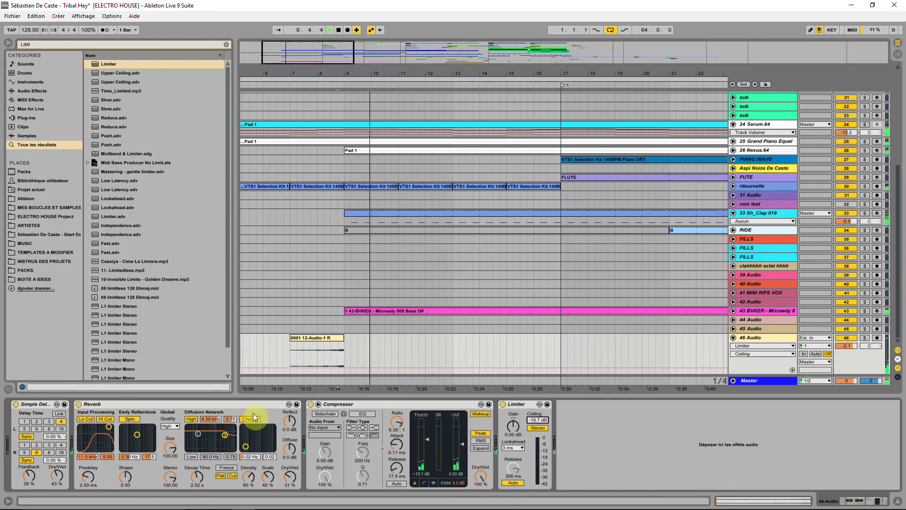
pyautogui.press('space')
pyautogui.press('space')
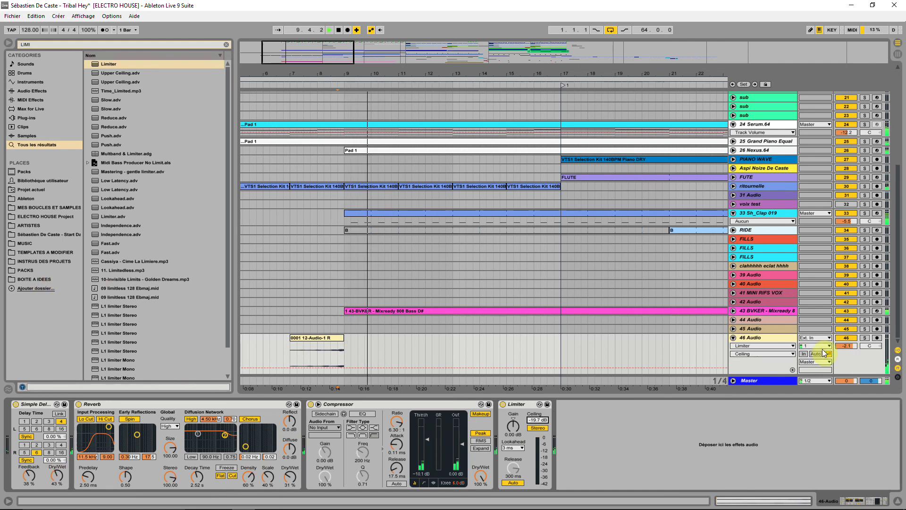
# Set track 46's volume to -5.9 dB and copy the reversed clip to bars 15 and 23
pyautogui.moveTo(844, 350); pyautogui.dragTo(845, 353)
pyautogui.press('space')
pyautogui.press('space')
pyautogui.moveTo(442, 73); pyautogui.dragTo(312, 81)
pyautogui.moveTo(844, 346); pyautogui.dragTo(845, 349)
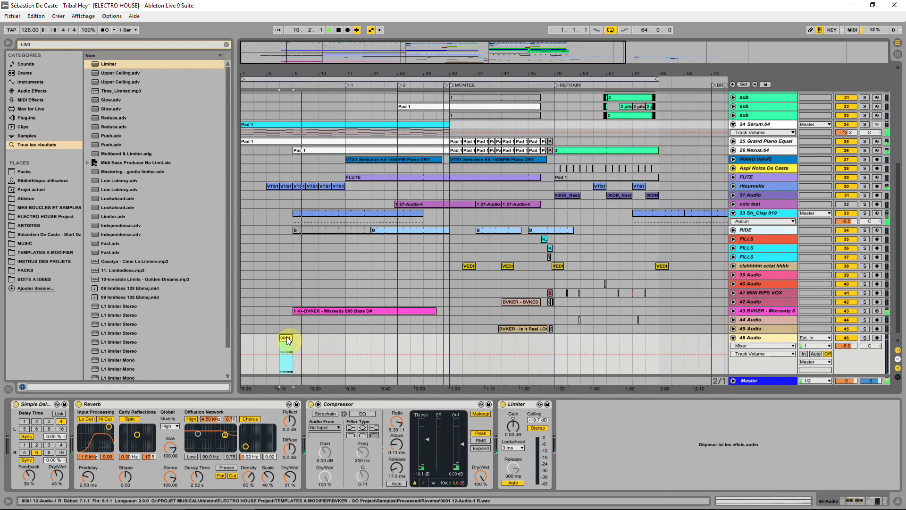
pyautogui.moveTo(287, 340); pyautogui.dragTo(391, 340)
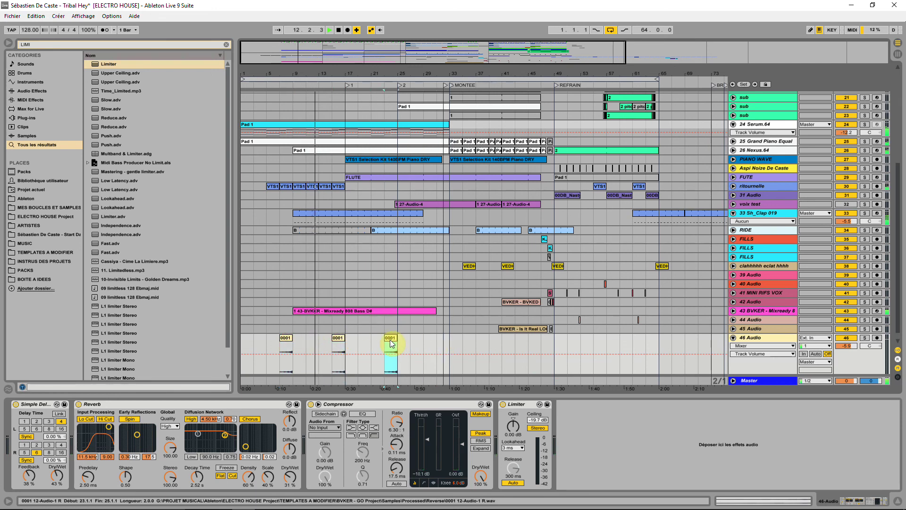
pyautogui.click(391, 356)
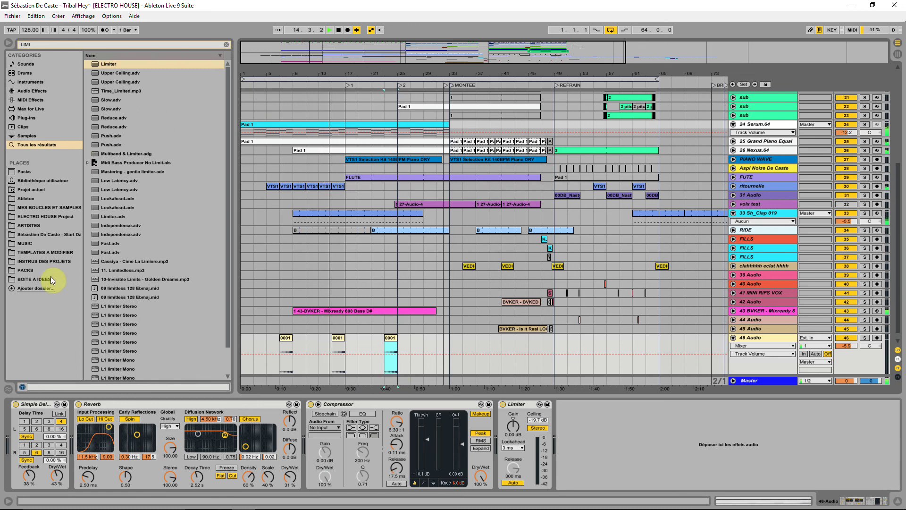
# Clear the browser search and open the Freeze folder in the BVKER - GO Project's processed samples
pyautogui.click(56, 253)
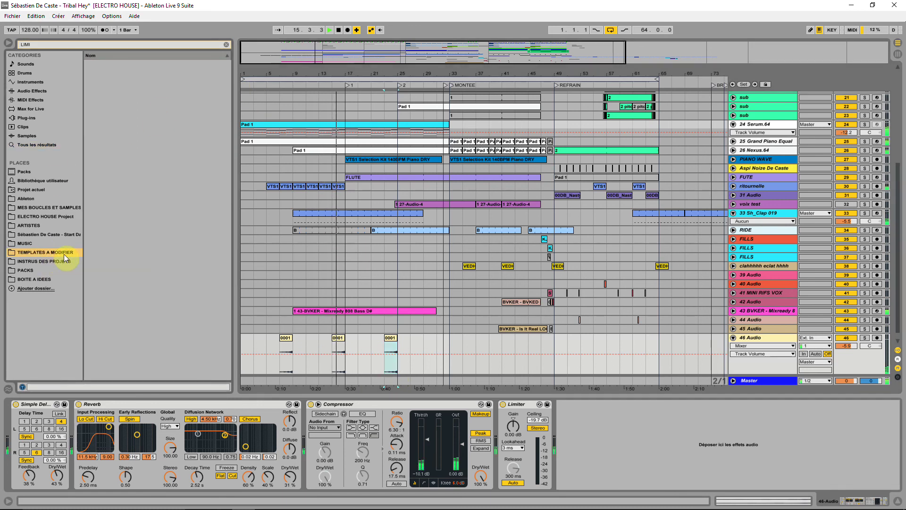
pyautogui.click(226, 44)
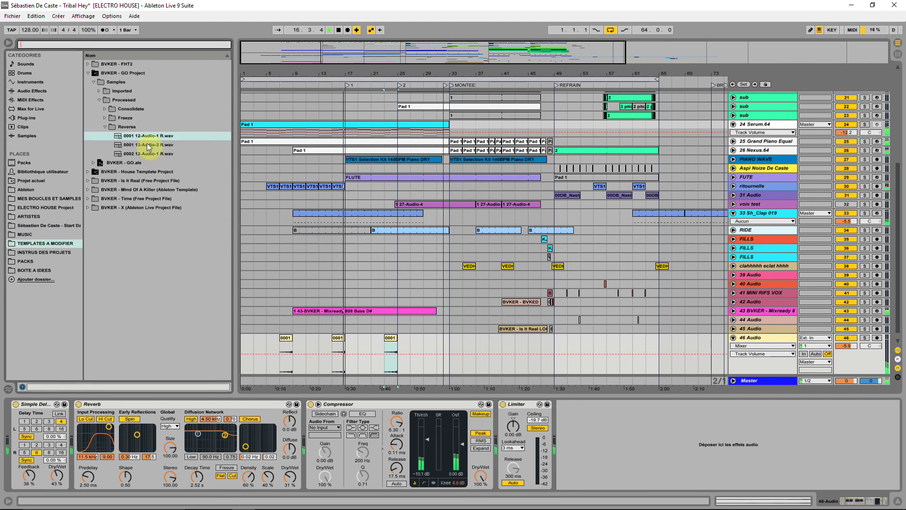
pyautogui.click(103, 118)
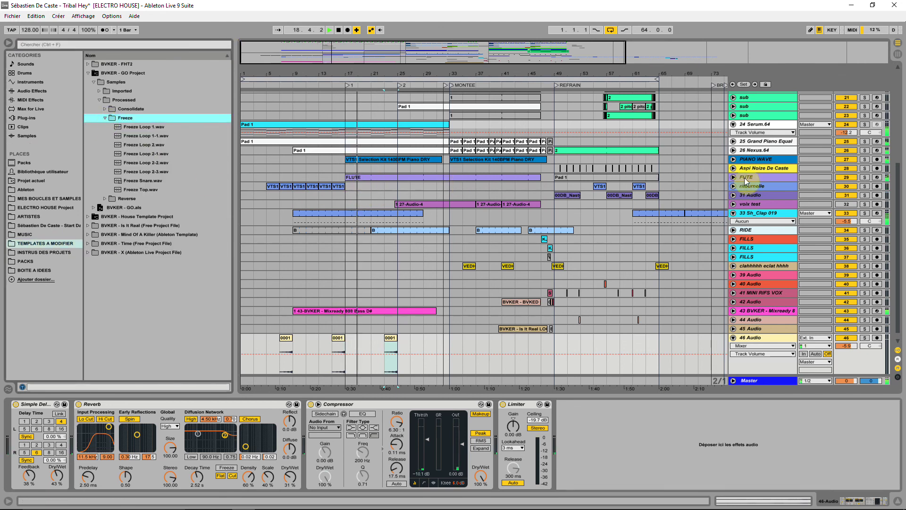
# Unfold the flute track 29 and set its Limiter ceiling to -11.3 dB
pyautogui.click(733, 176)
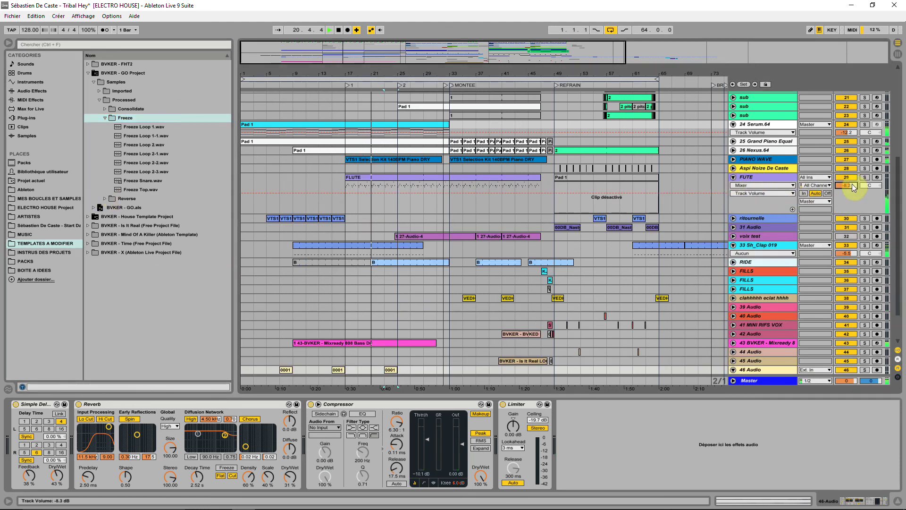
pyautogui.click(772, 177)
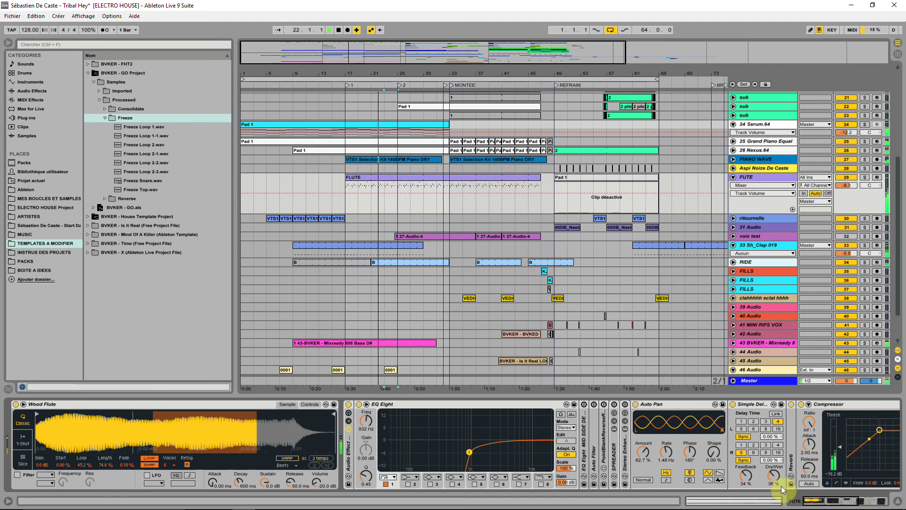
pyautogui.hscroll(4, 661, 467)
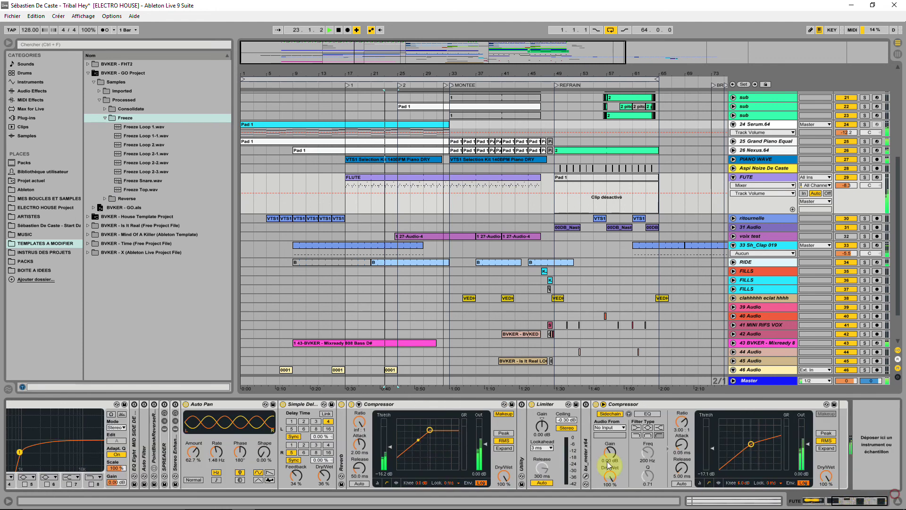
pyautogui.moveTo(566, 420); pyautogui.dragTo(566, 469)
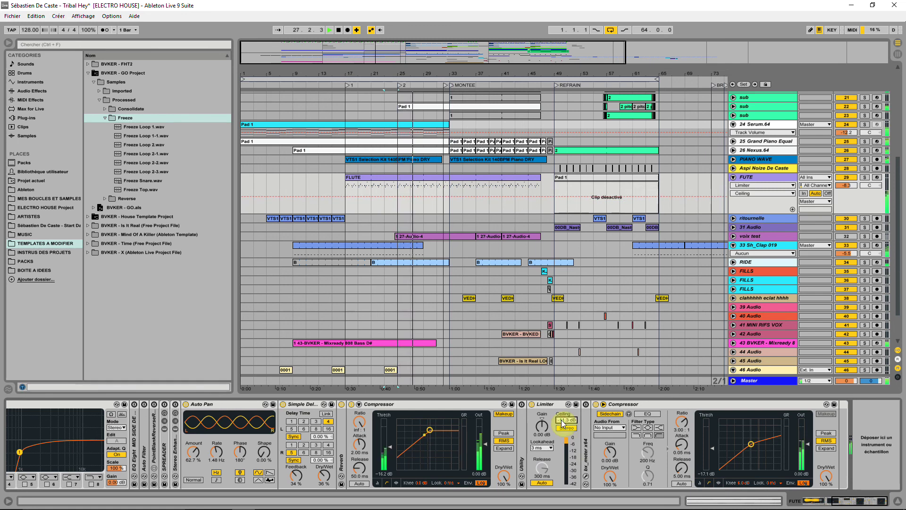
# Try a copy of the reversed clip at bar 27 with 9.89 dB gain, solo track 46 to hear it, and delete the copy
pyautogui.scroll(-3, 320, 221)
pyautogui.click(386, 336)
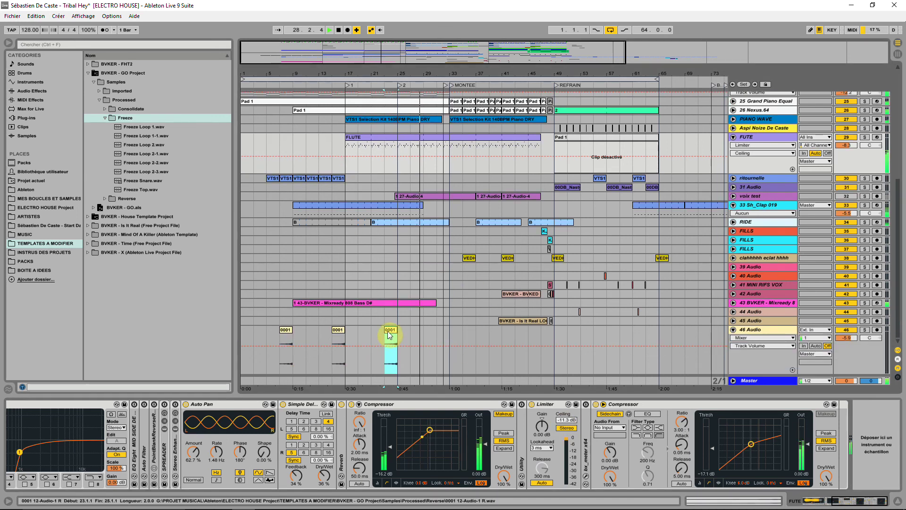
pyautogui.moveTo(387, 336); pyautogui.dragTo(421, 334)
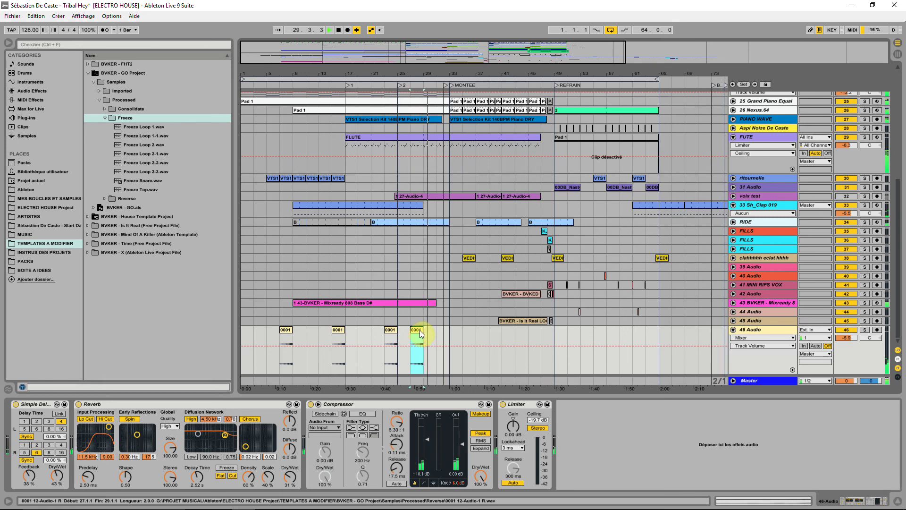
pyautogui.doubleClick(419, 334)
pyautogui.moveTo(82, 469); pyautogui.dragTo(83, 458)
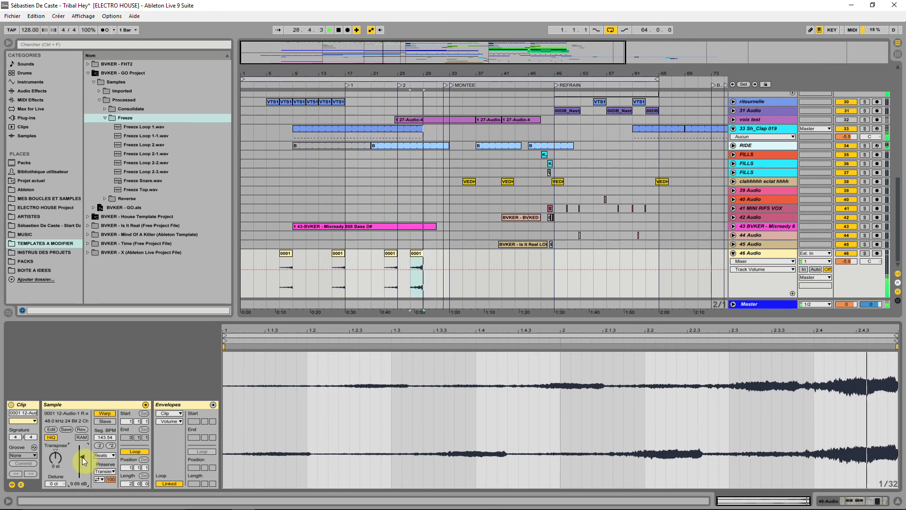
pyautogui.click(864, 253)
pyautogui.click(770, 253)
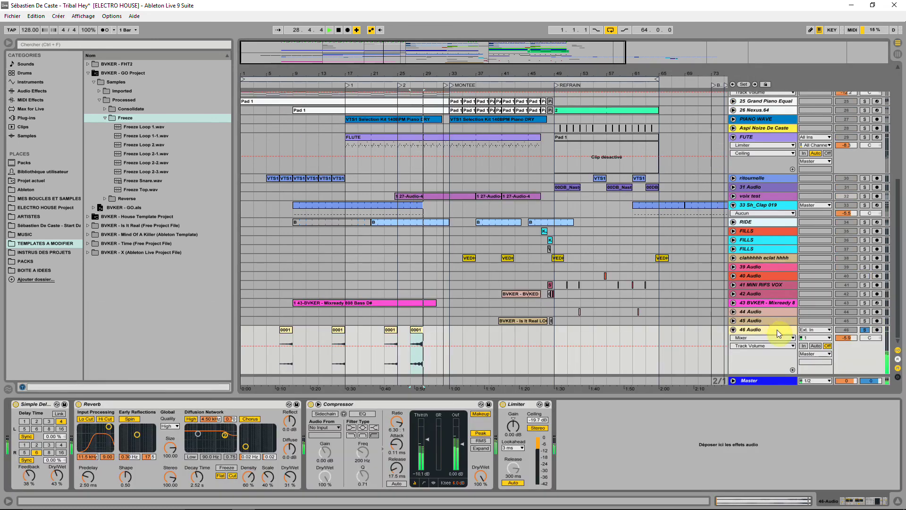
pyautogui.click(864, 329)
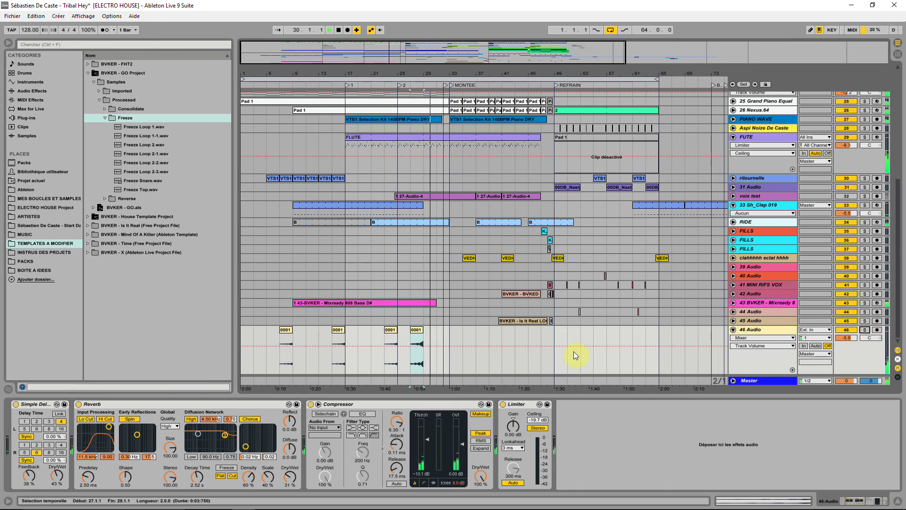
pyautogui.press('Delete')
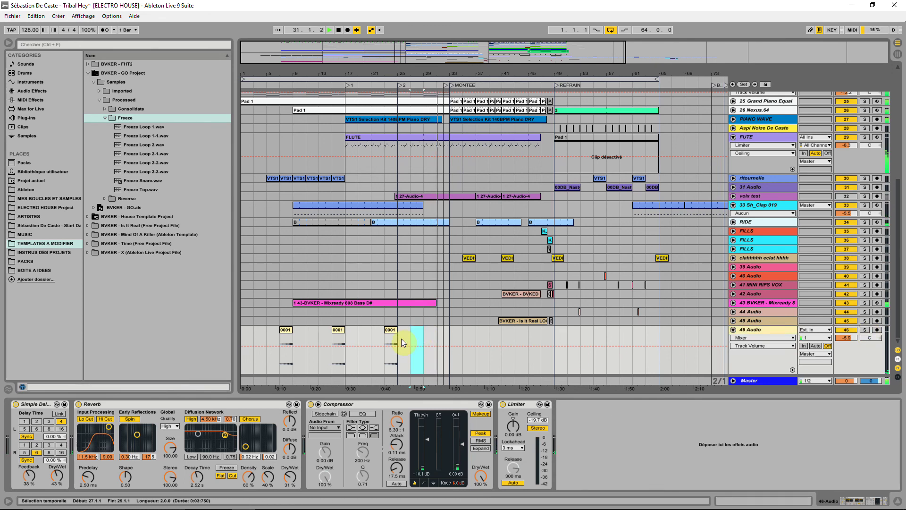
# Stop playback and audition the Freeze Loop, Freeze Snare and Freeze Top samples in the Freeze folder
pyautogui.press('space')
pyautogui.click(123, 121)
pyautogui.click(124, 128)
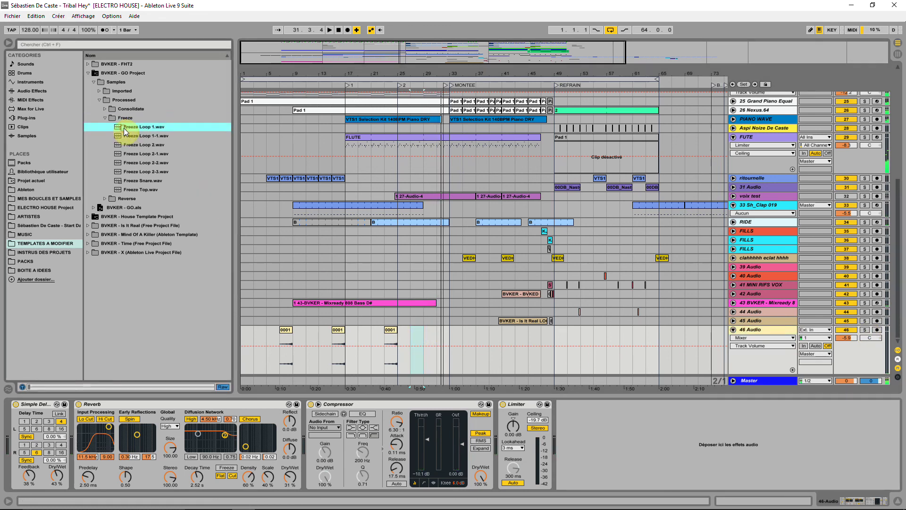
pyautogui.click(129, 138)
pyautogui.click(134, 145)
pyautogui.click(135, 155)
pyautogui.click(137, 163)
pyautogui.click(139, 173)
pyautogui.click(141, 181)
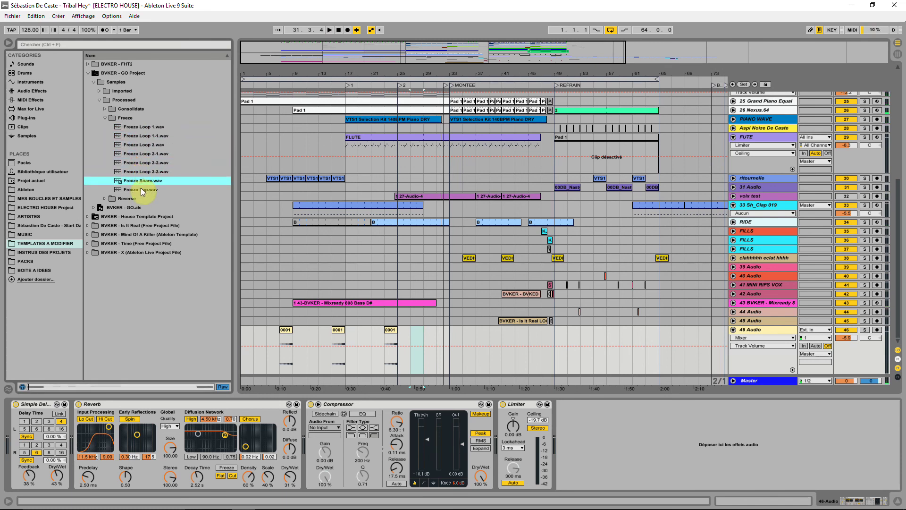
pyautogui.click(145, 194)
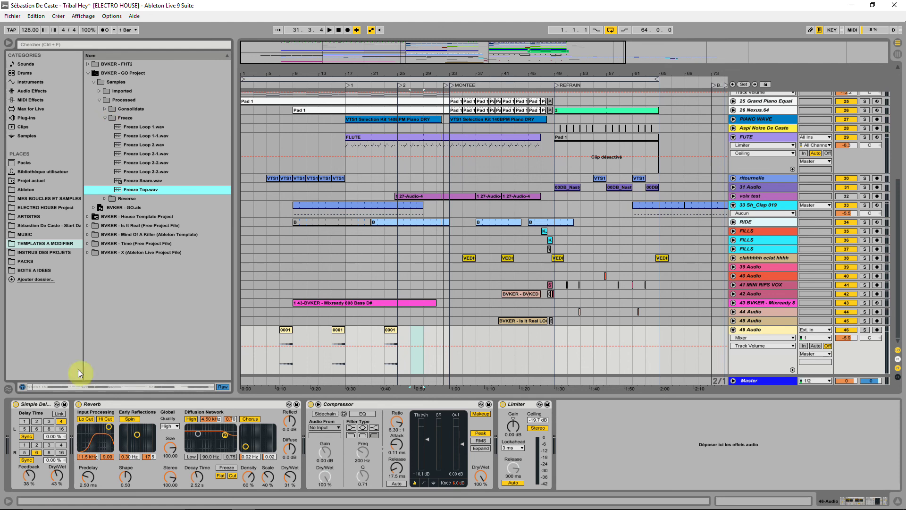
# Try Freeze Top.wav on track 46 after the last reversed clip and listen to it in the build-up
pyautogui.moveTo(117, 191)
pyautogui.mouseDown()
pyautogui.moveTo(340, 364)
pyautogui.moveTo(414, 360)
pyautogui.mouseUp()
pyautogui.click(513, 358)
pyautogui.press('space')
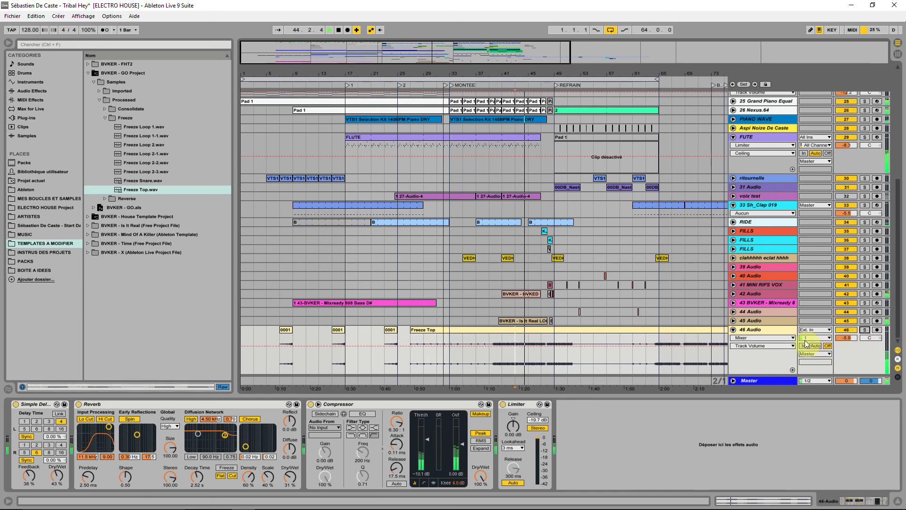
pyautogui.click(558, 330)
# Play the first reversed clip leading into bar 9 and audition Freeze Top.wav and Freeze Snare.wav again
pyautogui.click(285, 330)
pyautogui.press('space')
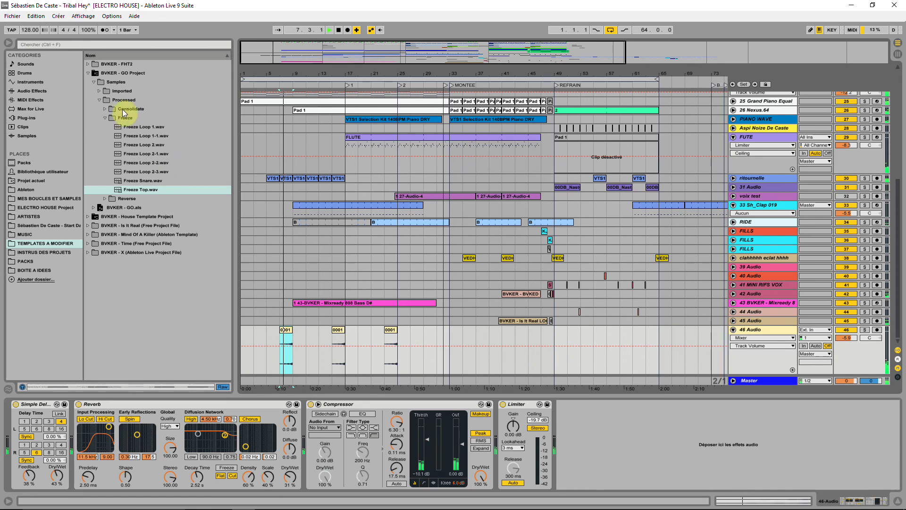
pyautogui.click(106, 109)
pyautogui.click(105, 109)
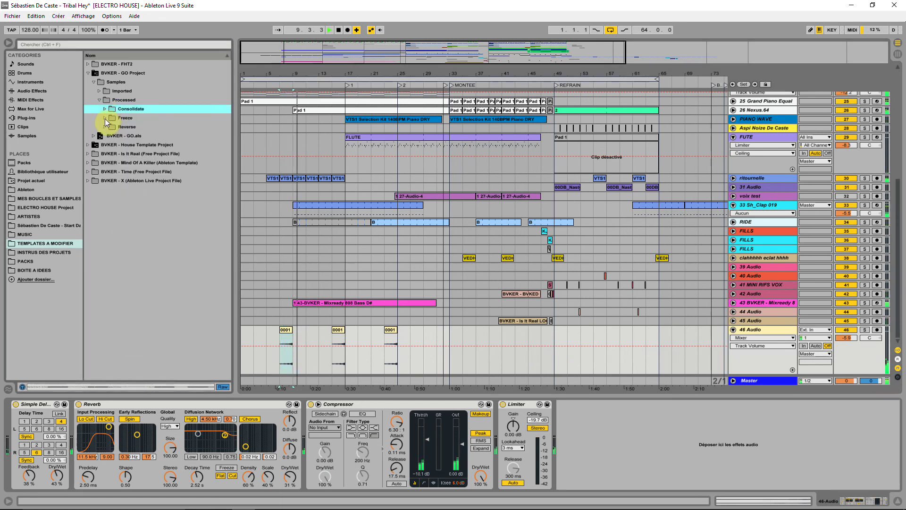
pyautogui.click(105, 119)
pyautogui.click(132, 191)
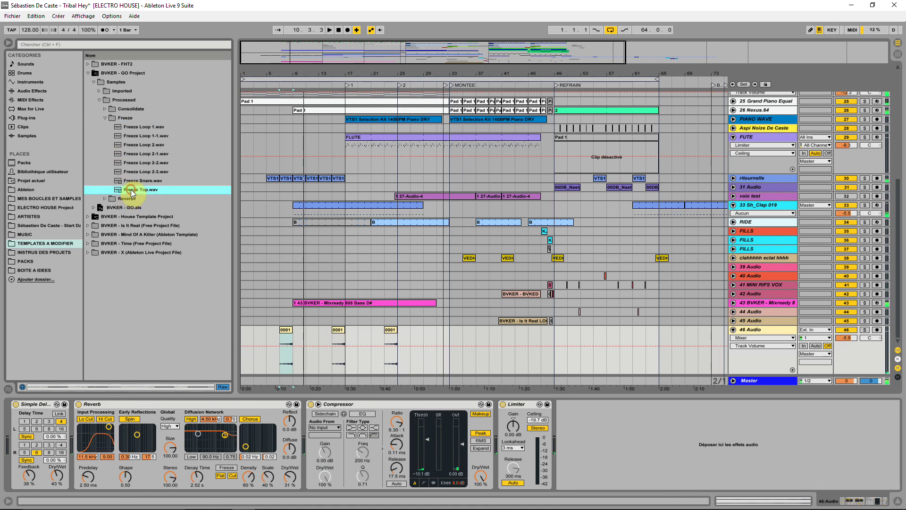
pyautogui.click(135, 182)
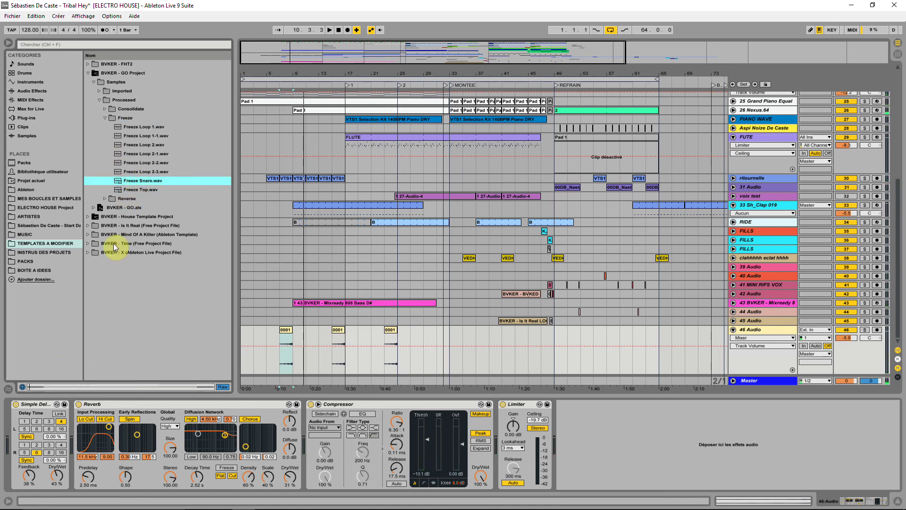
# Try Freeze Snare.wav as a clip on track 46 and play it in the arrangement
pyautogui.moveTo(118, 186)
pyautogui.mouseDown()
pyautogui.moveTo(390, 376)
pyautogui.moveTo(453, 358)
pyautogui.moveTo(494, 368)
pyautogui.moveTo(480, 364)
pyautogui.moveTo(539, 359)
pyautogui.moveTo(484, 322)
pyautogui.moveTo(431, 319)
pyautogui.moveTo(469, 321)
pyautogui.mouseUp()
pyautogui.press('space')
pyautogui.press('Delete')
pyautogui.press('space')
# Unfold track 45 and cut the beginning of the BVKER - Is It Real clip so it starts at bar 41
pyautogui.click(733, 321)
pyautogui.click(472, 321)
pyautogui.moveTo(472, 327); pyautogui.dragTo(418, 327)
pyautogui.press('Delete')
pyautogui.moveTo(502, 321); pyautogui.dragTo(487, 322)
pyautogui.hotkey('ctrl', 'z')
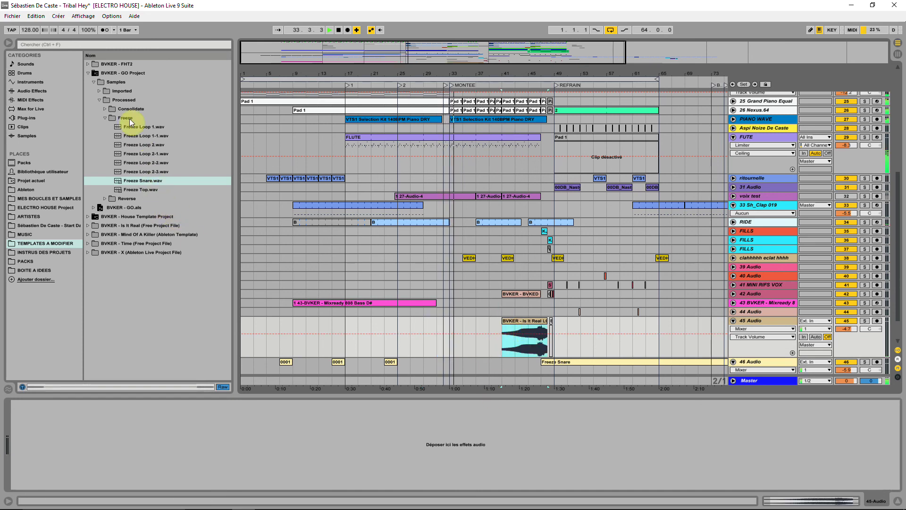
# Open the Consolidate folder and audition the (eingefroren) samples and 64_Bell_03.wav
pyautogui.click(106, 109)
pyautogui.click(115, 118)
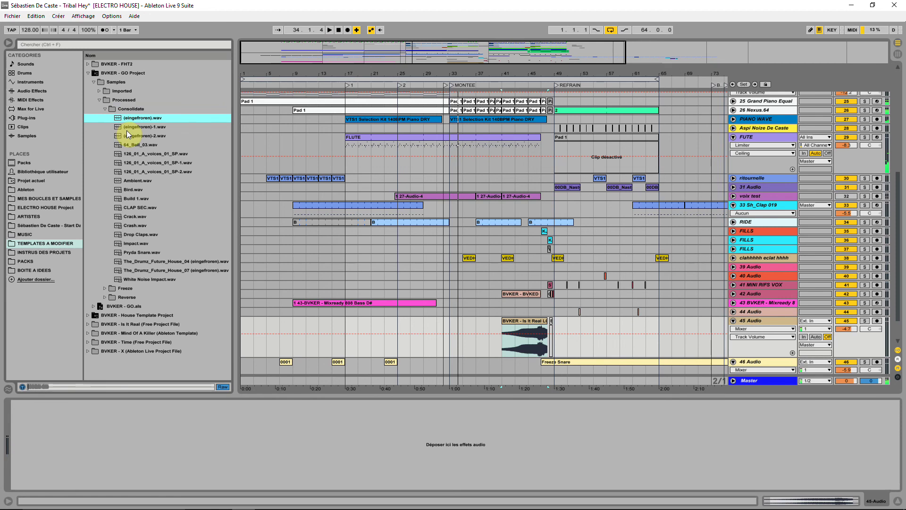
pyautogui.click(127, 128)
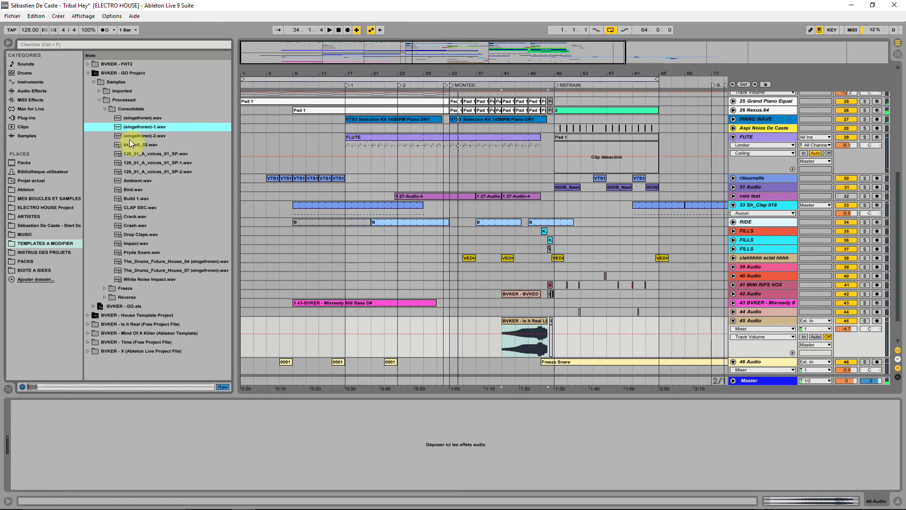
pyautogui.click(130, 139)
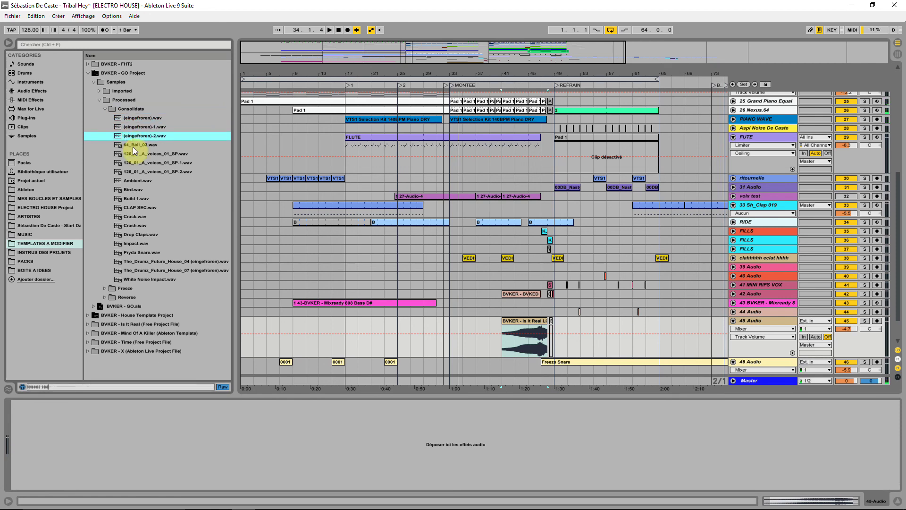
pyautogui.click(133, 148)
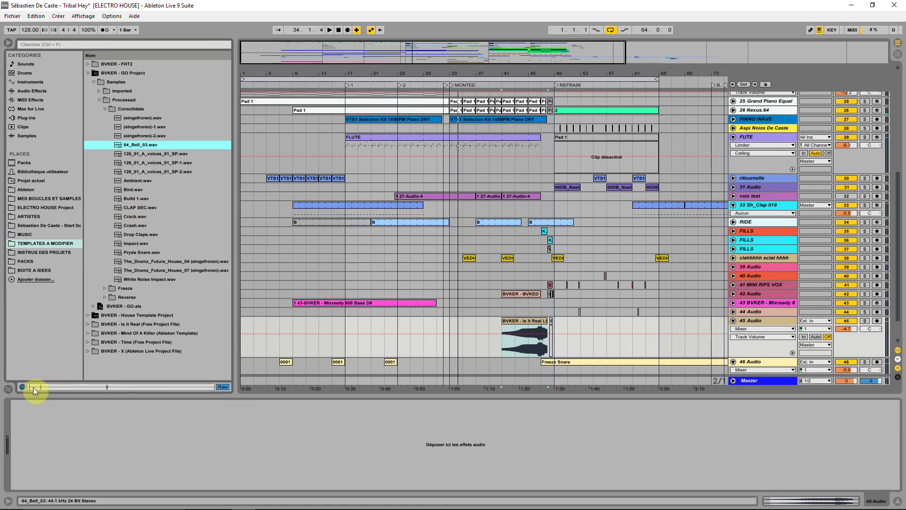
# Try 64_Bell_03.wav on track 46 from bar 31, listen to it soloed around bar 39, and delete it
pyautogui.moveTo(123, 146)
pyautogui.mouseDown()
pyautogui.moveTo(305, 334)
pyautogui.moveTo(423, 373)
pyautogui.moveTo(426, 438)
pyautogui.moveTo(469, 366)
pyautogui.moveTo(440, 370)
pyautogui.mouseUp()
pyautogui.click(489, 357)
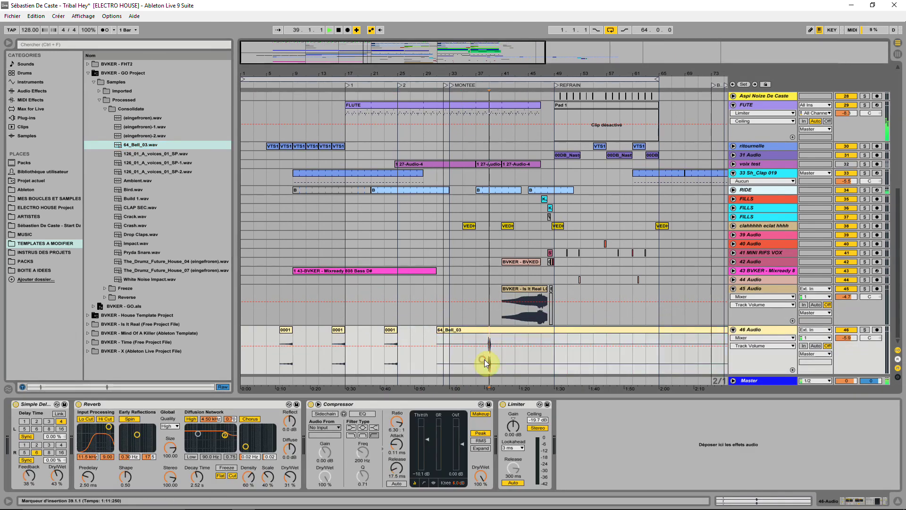
pyautogui.click(867, 331)
pyautogui.press('space')
pyautogui.click(481, 338)
pyautogui.press('Delete')
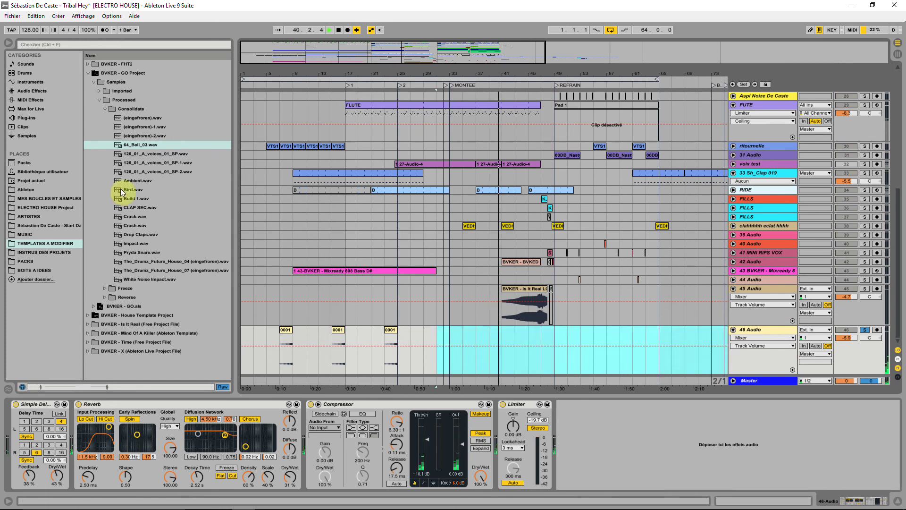
# Try 126_01_A_voices_01_SP.wav on track 46 from bar 29, play it from bar 37, and delete it
pyautogui.click(129, 155)
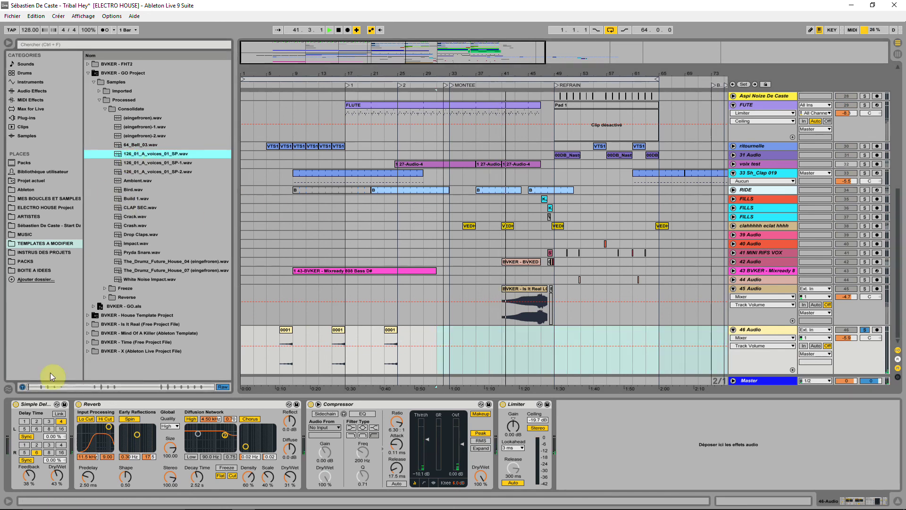
pyautogui.moveTo(121, 154)
pyautogui.mouseDown()
pyautogui.moveTo(384, 373)
pyautogui.moveTo(438, 367)
pyautogui.mouseUp()
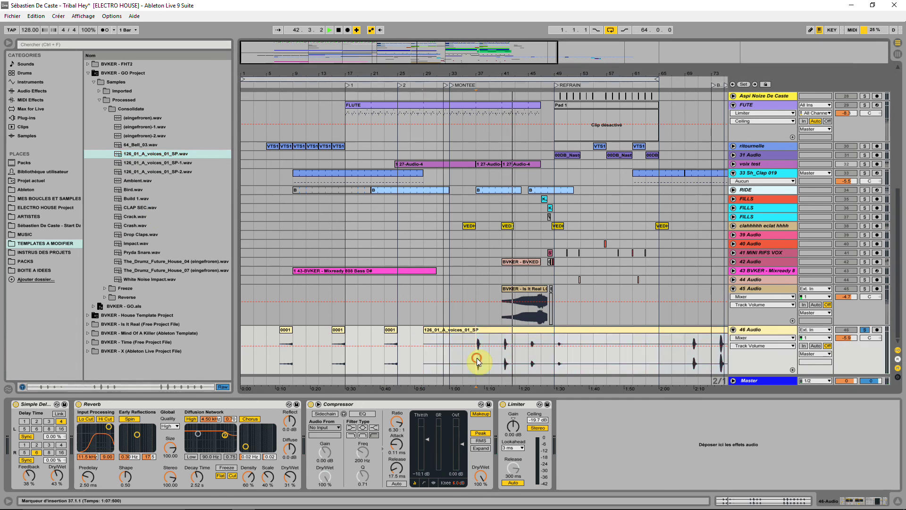
pyautogui.click(477, 362)
pyautogui.press('space')
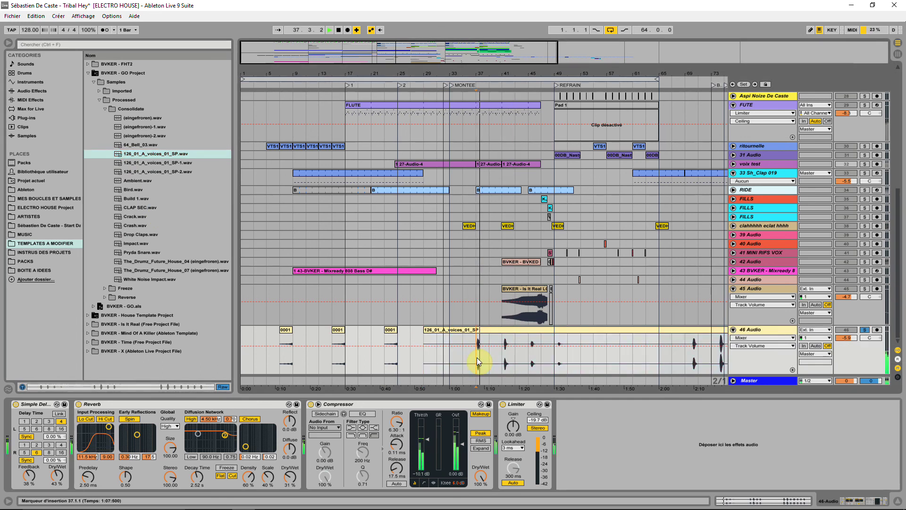
pyautogui.click(487, 331)
pyautogui.press('Delete')
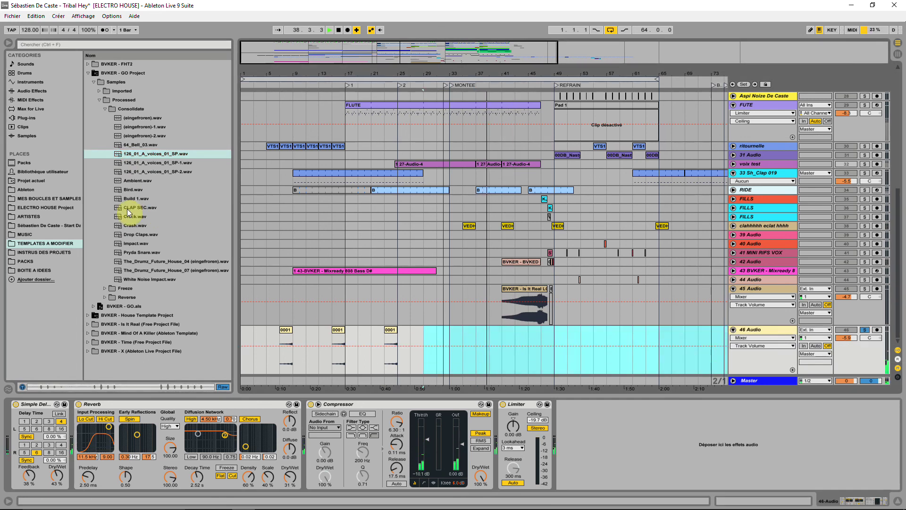
# Audition the Consolidate one-shots, including Build 1, Bird, White Noise Impact, the Future House drums, Pryda Snare, Impact and Drop Claps
pyautogui.click(126, 202)
pyautogui.click(127, 189)
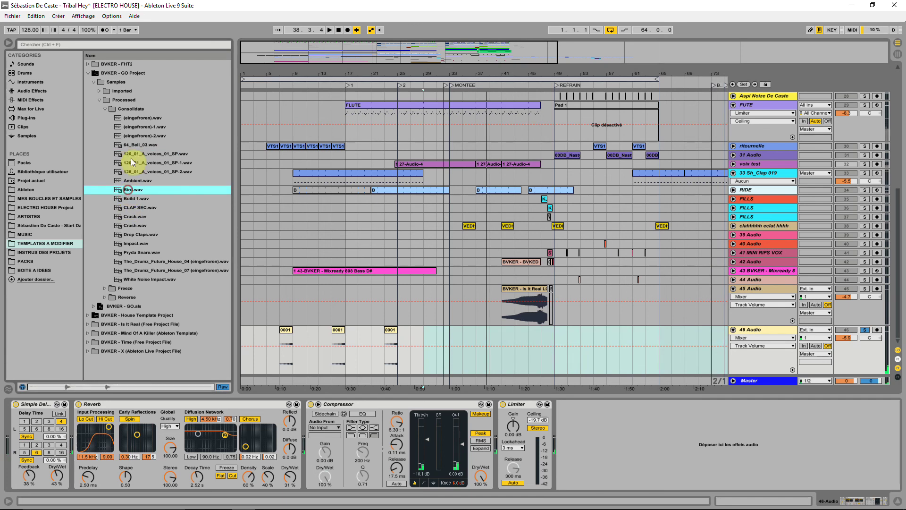
pyautogui.click(99, 100)
pyautogui.click(100, 100)
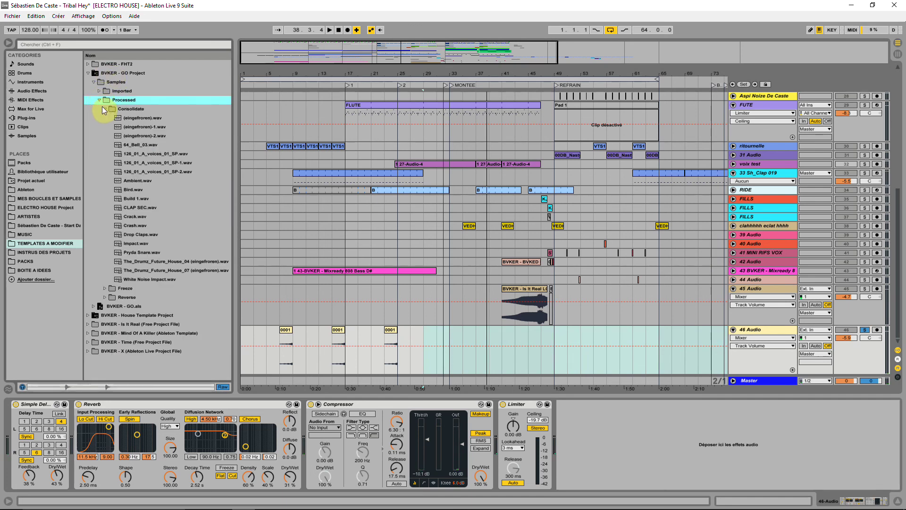
pyautogui.click(125, 281)
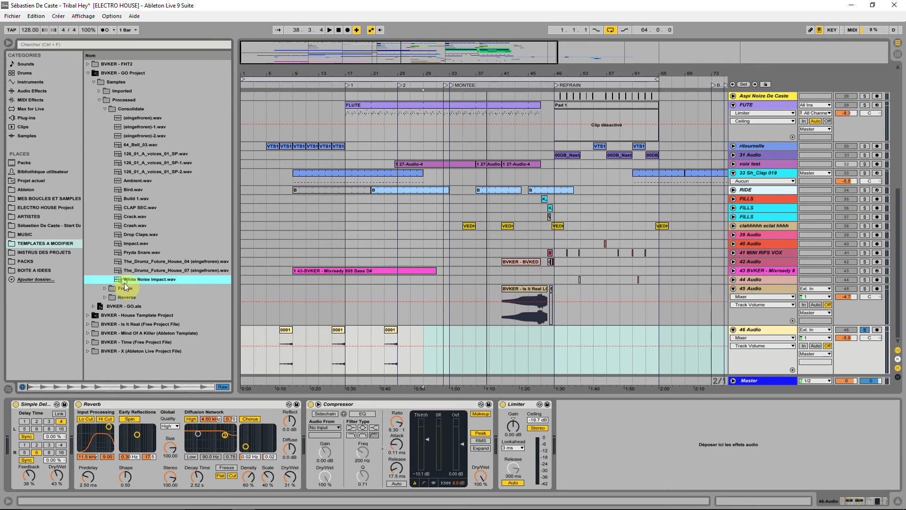
pyautogui.click(129, 271)
pyautogui.click(129, 263)
pyautogui.click(123, 252)
pyautogui.click(118, 243)
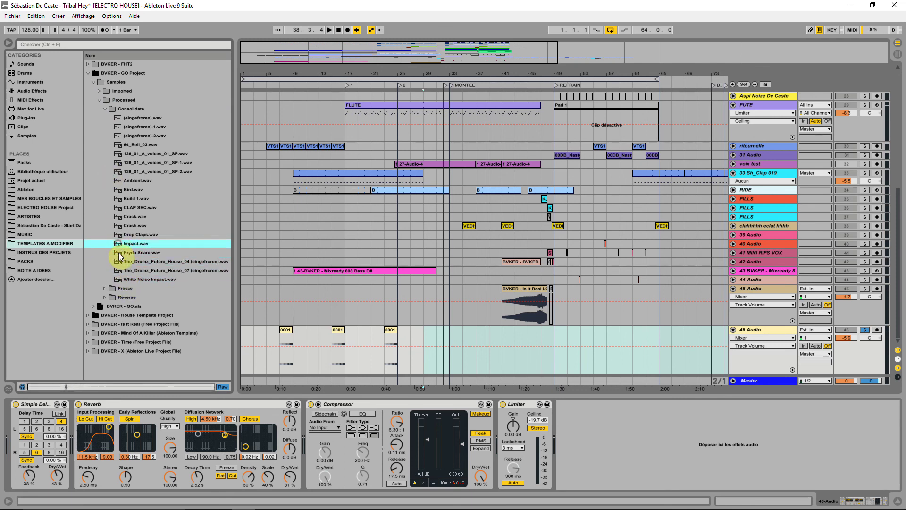
pyautogui.click(122, 235)
# Collapse the Consolidate and Processed folders, open the Imported folder and audition click go.wav
pyautogui.click(105, 109)
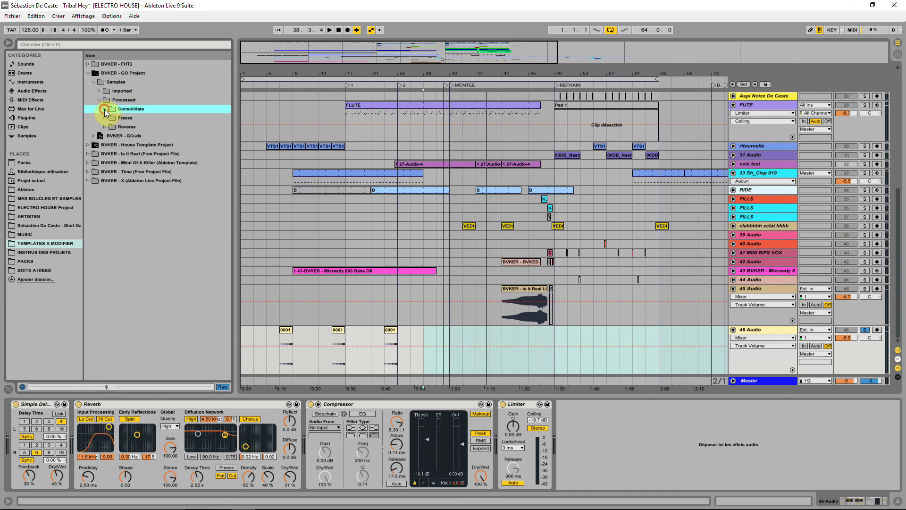
pyautogui.click(99, 99)
pyautogui.click(99, 92)
pyautogui.click(113, 100)
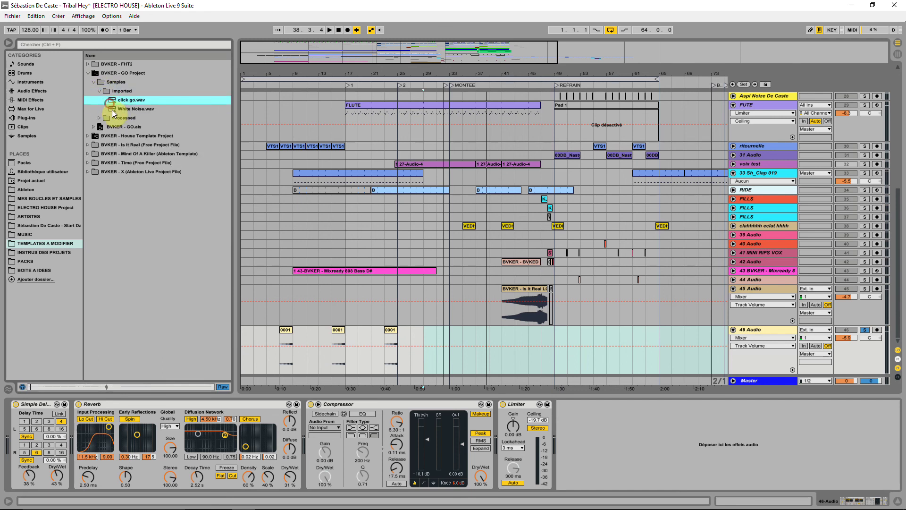
# Audition White Noise.wav, and browse the Recorded and Processed sample folders of the BVKER - Free Future House Template 2 Project
pyautogui.click(113, 109)
pyautogui.click(87, 64)
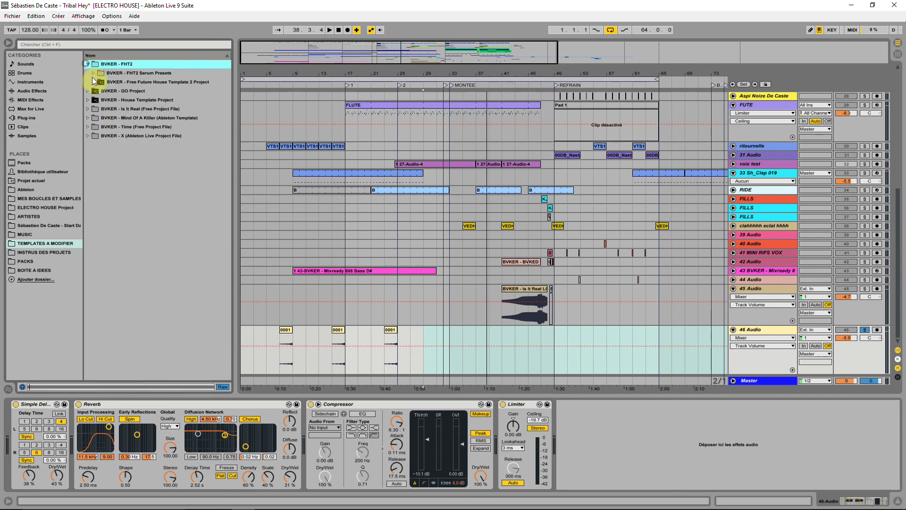
pyautogui.click(92, 82)
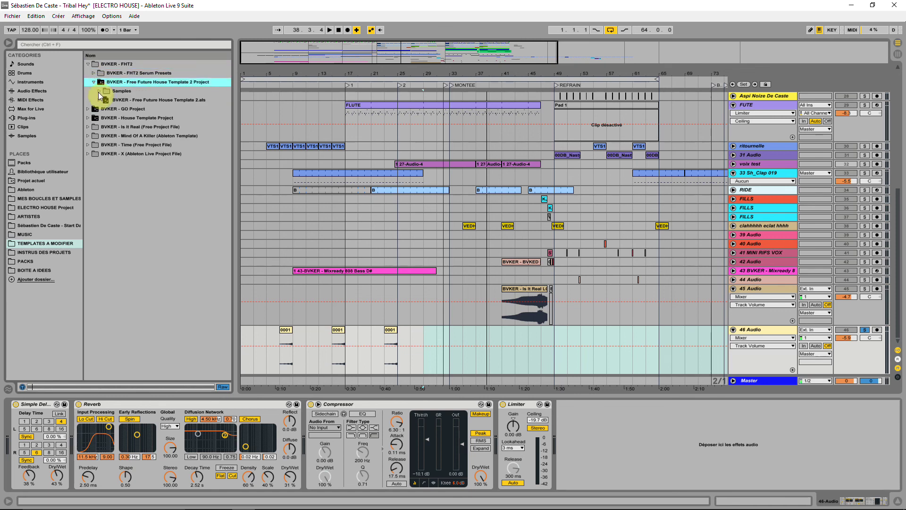
pyautogui.click(99, 92)
pyautogui.click(113, 117)
pyautogui.click(104, 118)
pyautogui.click(113, 127)
pyautogui.click(105, 109)
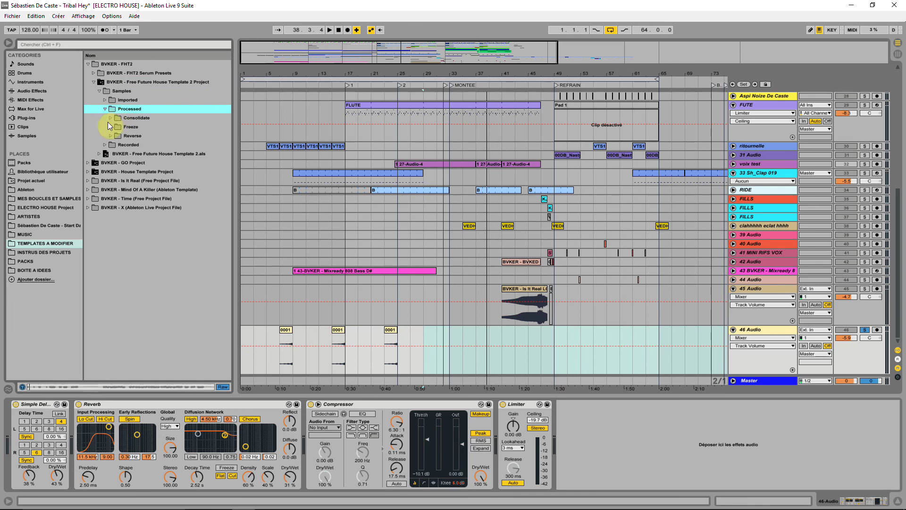
# Audition the samples in the Reverse and Freeze folders, including Freeze 16-Audio.wav and Freeze 18-Audio.wav, and check the Consolidate folder
pyautogui.click(110, 136)
pyautogui.click(124, 144)
pyautogui.click(126, 153)
pyautogui.click(111, 127)
pyautogui.click(124, 136)
pyautogui.click(126, 145)
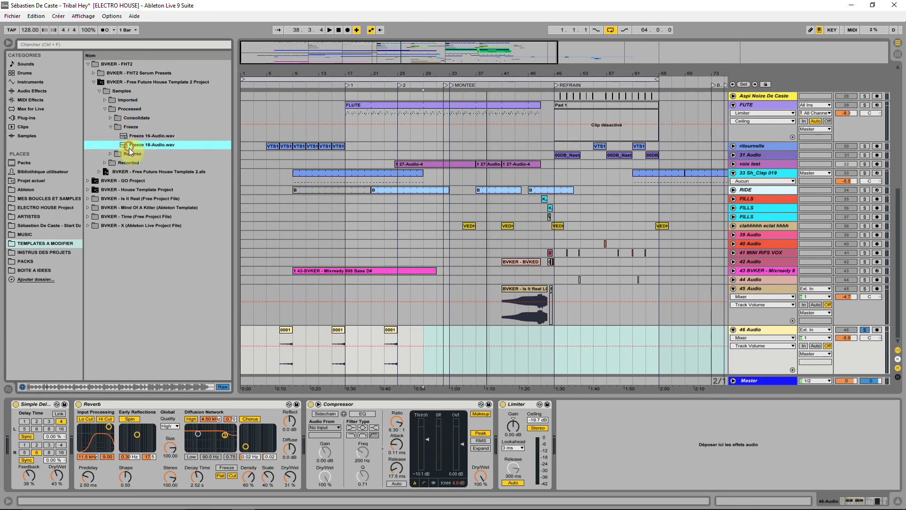
pyautogui.click(110, 118)
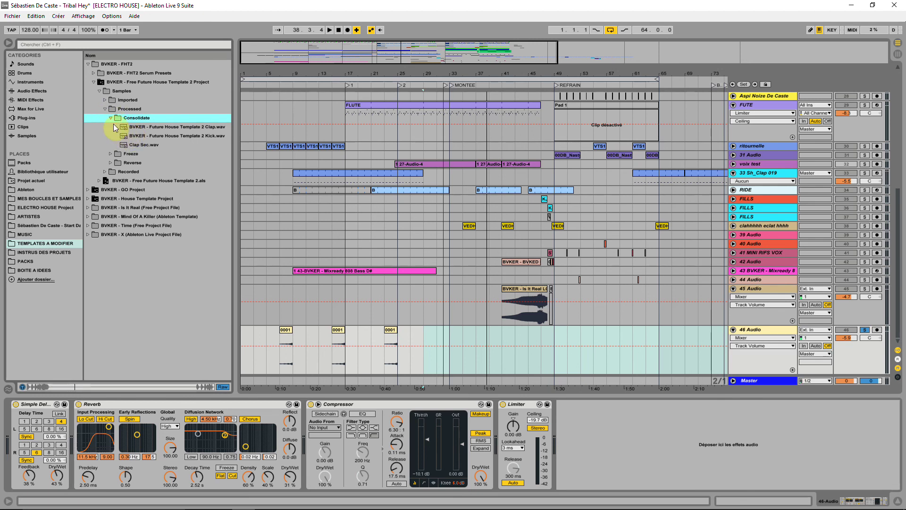
pyautogui.click(111, 152)
pyautogui.click(141, 137)
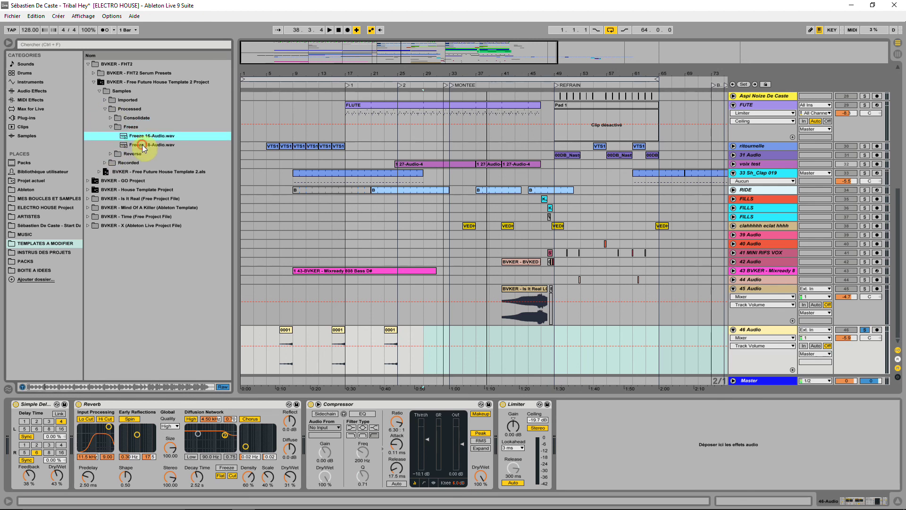
pyautogui.click(144, 146)
# Place Freeze 18-Audio.wav on track 46 at bar 37 and play it
pyautogui.moveTo(144, 149); pyautogui.dragTo(477, 332)
pyautogui.press('space')
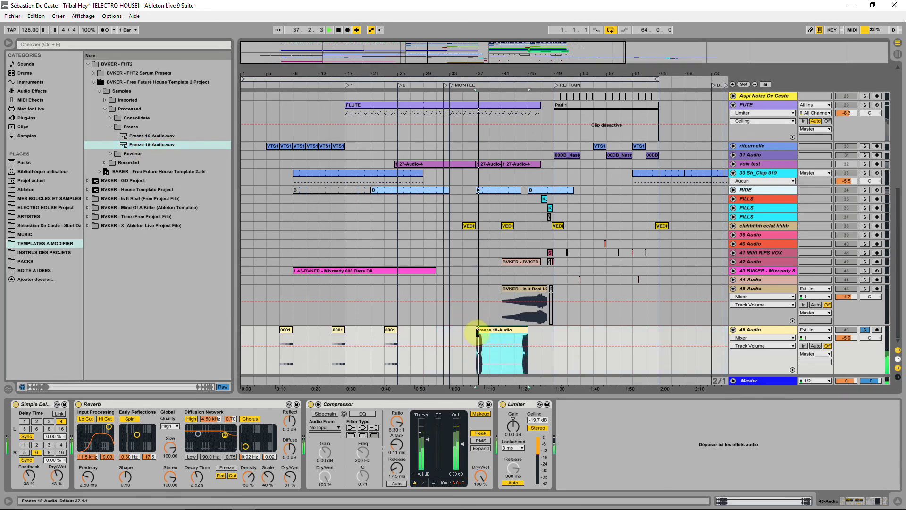
pyautogui.moveTo(490, 78); pyautogui.dragTo(482, 165)
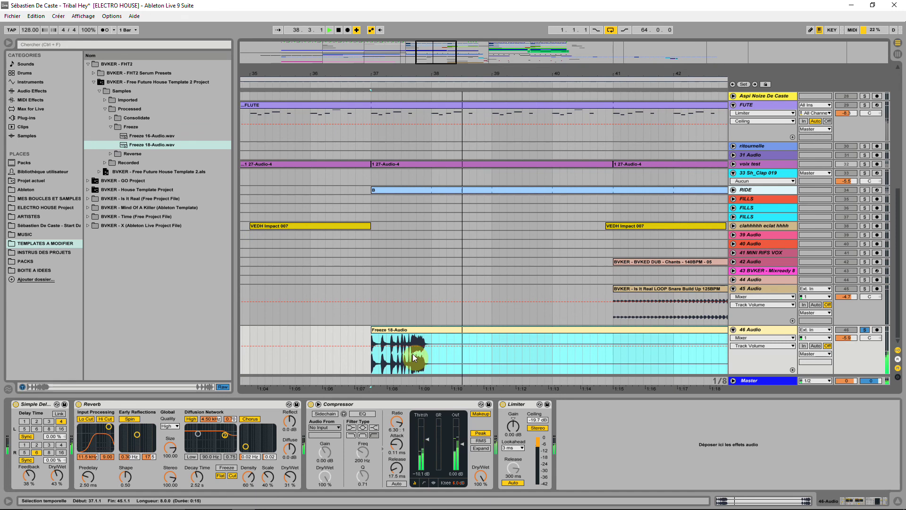
# Cut the Freeze 18-Audio clip down to the section from 37.3.3 to 38.1.3, deleting the audio before and after it
pyautogui.moveTo(373, 363); pyautogui.dragTo(411, 361)
pyautogui.press('Delete')
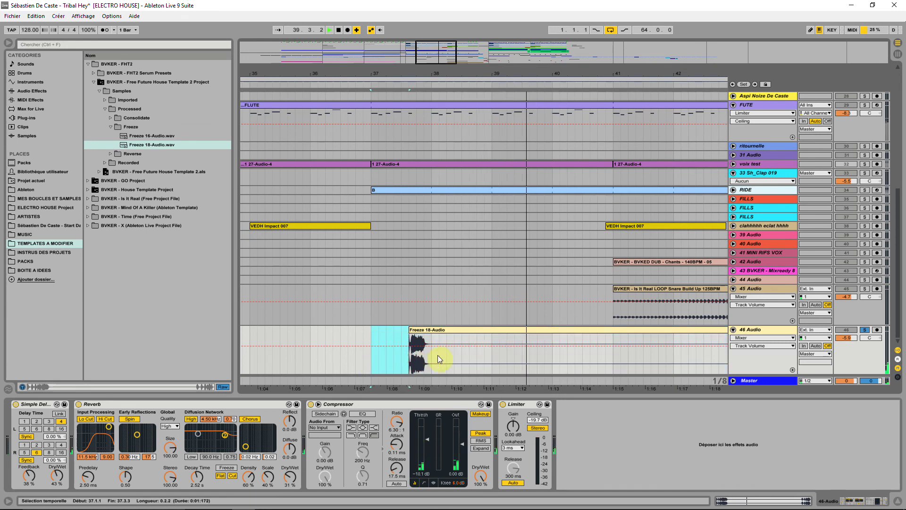
pyautogui.moveTo(476, 360); pyautogui.dragTo(438, 355)
pyautogui.press('Delete')
pyautogui.click(503, 330)
pyautogui.press('Delete')
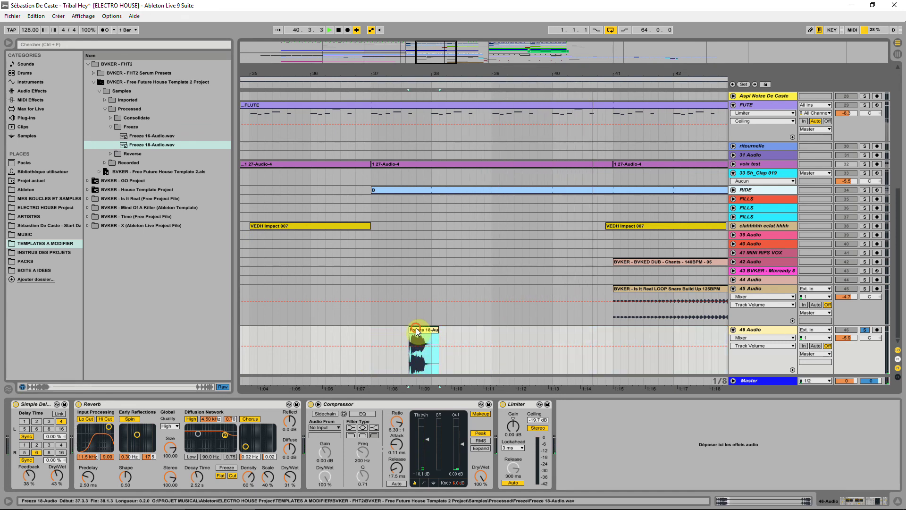
# Move the Freeze 18-Audio clip to track 45 at 37.3.3 and solo that track
pyautogui.moveTo(417, 328); pyautogui.dragTo(419, 311)
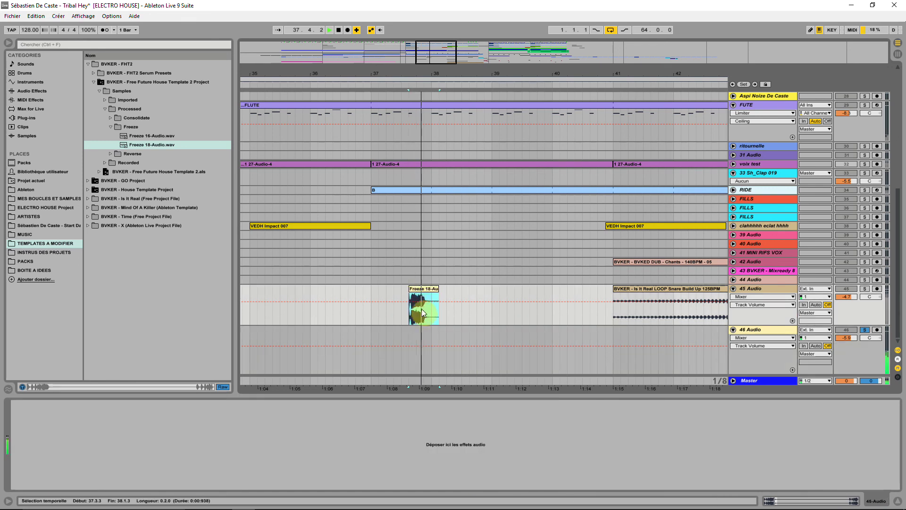
pyautogui.click(865, 289)
pyautogui.click(412, 289)
# Adjust the Freeze 18-Audio clip's edges so it starts at 37.2.3 and lasts one beat, and play it
pyautogui.moveTo(412, 290)
pyautogui.mouseDown()
pyautogui.moveTo(382, 294)
pyautogui.moveTo(418, 295)
pyautogui.mouseUp()
pyautogui.moveTo(407, 74); pyautogui.dragTo(407, 106)
pyautogui.moveTo(383, 294); pyautogui.dragTo(358, 300)
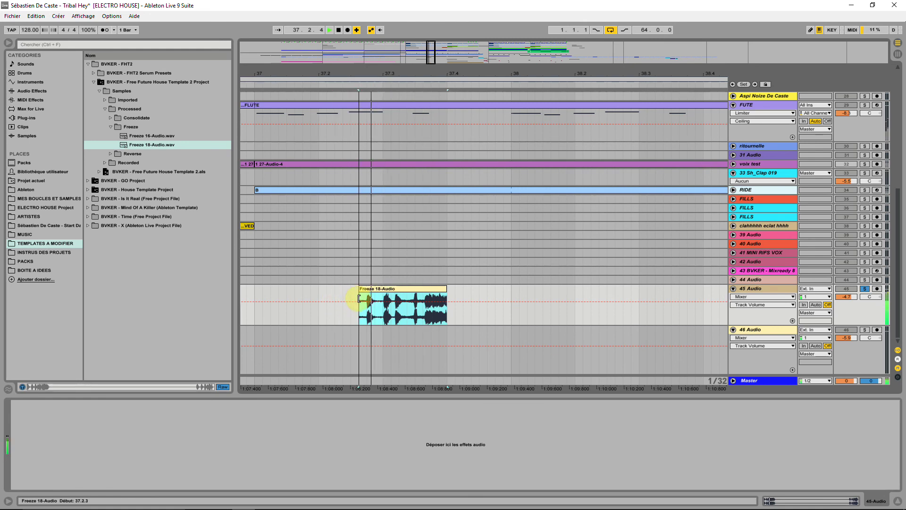
pyautogui.press('space')
pyautogui.moveTo(446, 290); pyautogui.dragTo(423, 317)
pyautogui.press('space')
# Move the Freeze 18-Audio clip to track 44 at 48.2.3 and unsolo track 45
pyautogui.moveTo(465, 71); pyautogui.dragTo(427, 52)
pyautogui.moveTo(508, 75); pyautogui.dragTo(506, 57)
pyautogui.moveTo(325, 289); pyautogui.dragTo(461, 279)
pyautogui.click(865, 288)
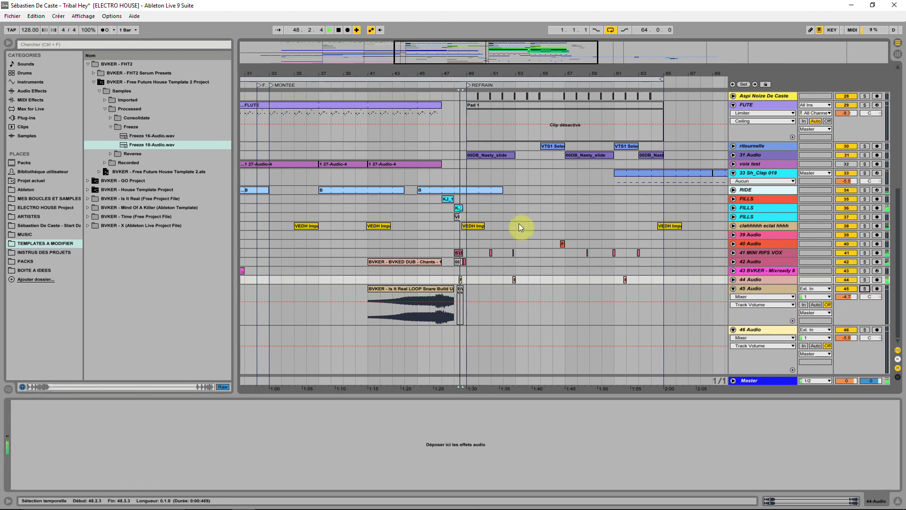
# Try the Freeze 18-Audio clip on track 44 at 50.3.1
pyautogui.moveTo(475, 74); pyautogui.dragTo(444, 244)
pyautogui.moveTo(393, 279); pyautogui.dragTo(663, 283)
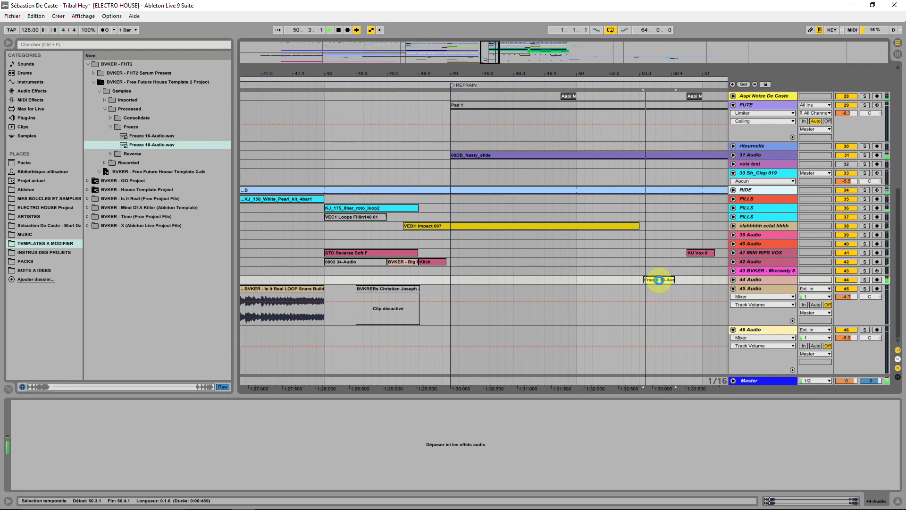
pyautogui.moveTo(679, 72); pyautogui.dragTo(477, 123)
pyautogui.press('space')
# Move the Freeze 18-Audio clip to track 45 at 52.3.1 and play it in the mix
pyautogui.moveTo(349, 279); pyautogui.dragTo(502, 299)
pyautogui.press('space')
pyautogui.click(511, 219)
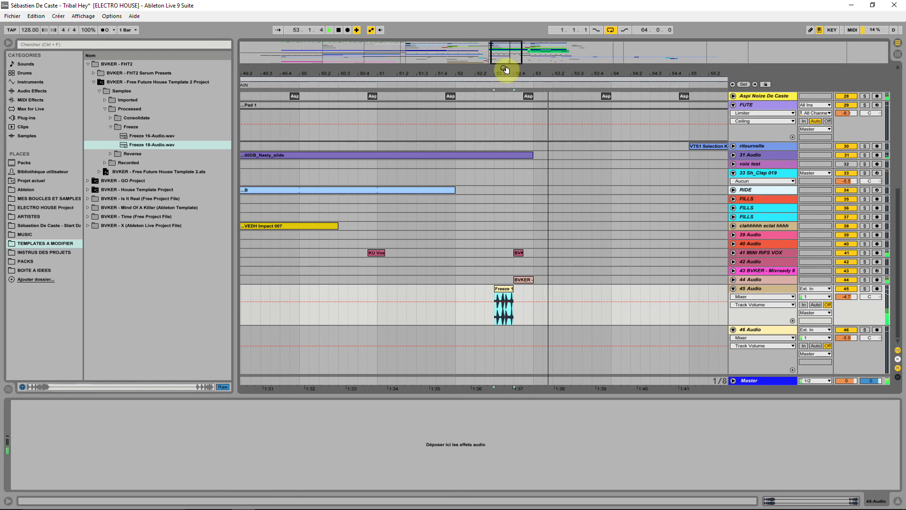
# Collapse track 46 and insert a new audio track below it
pyautogui.moveTo(510, 72); pyautogui.dragTo(521, 70)
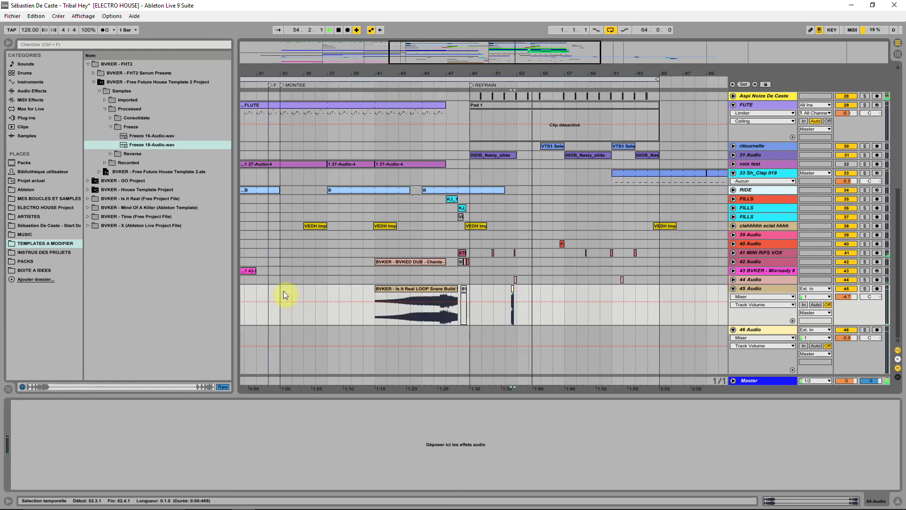
pyautogui.click(769, 326)
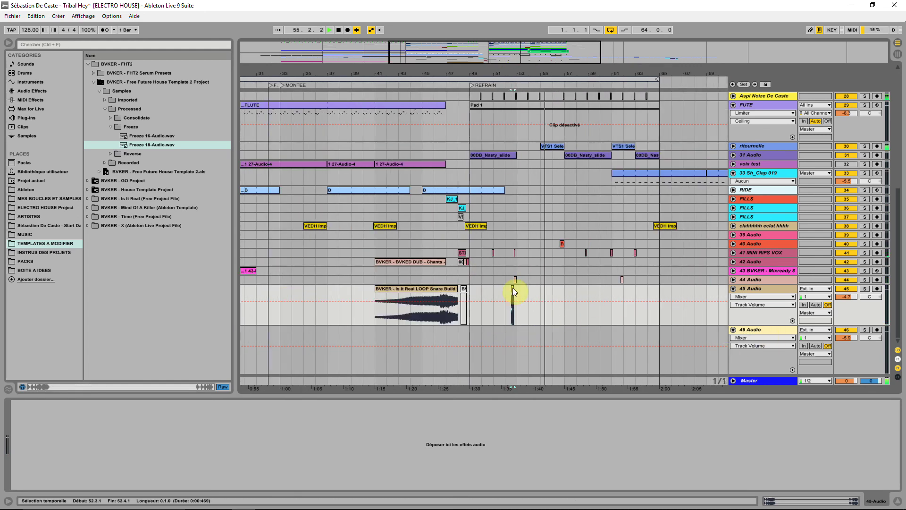
pyautogui.doubleClick(744, 330)
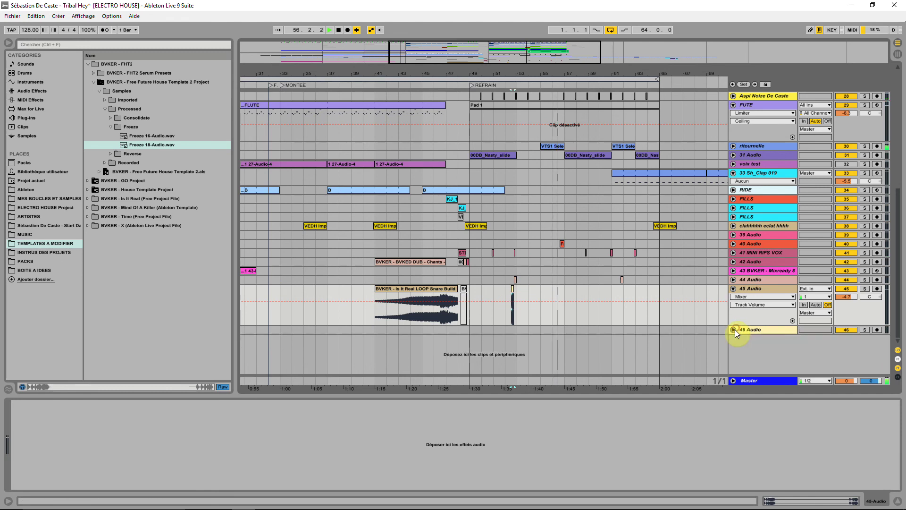
pyautogui.rightClick(751, 346)
pyautogui.click(779, 349)
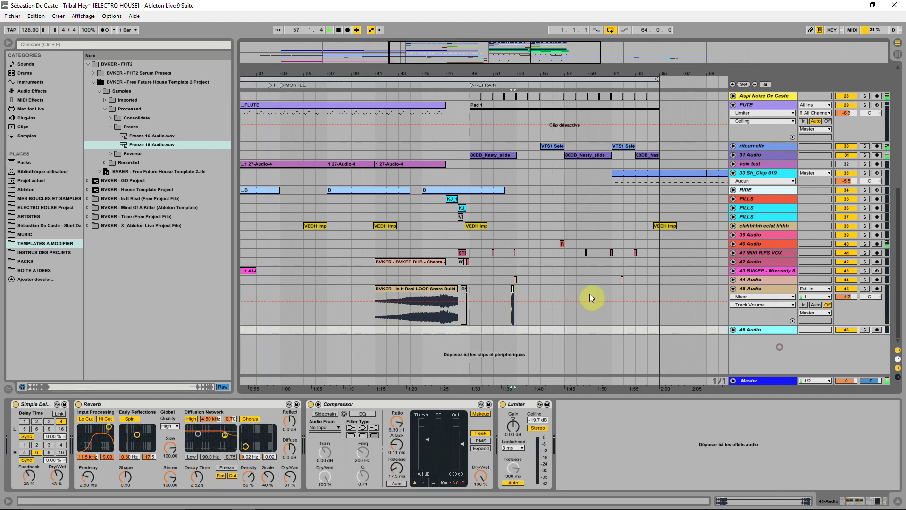
# Move the Freeze 18-Audio clip from track 45 to track 47, keeping it at 52.3.1, and play the passage
pyautogui.moveTo(518, 71); pyautogui.dragTo(517, 107)
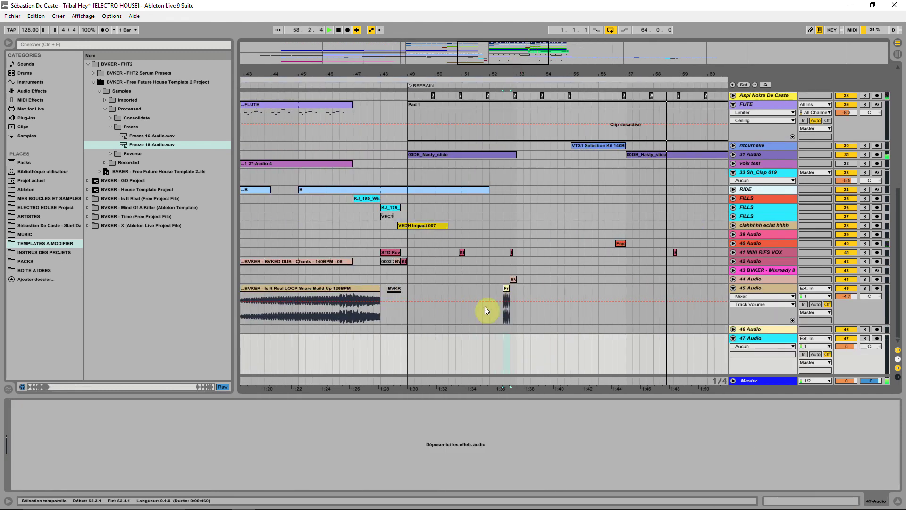
pyautogui.moveTo(506, 288); pyautogui.dragTo(506, 342)
pyautogui.click(490, 354)
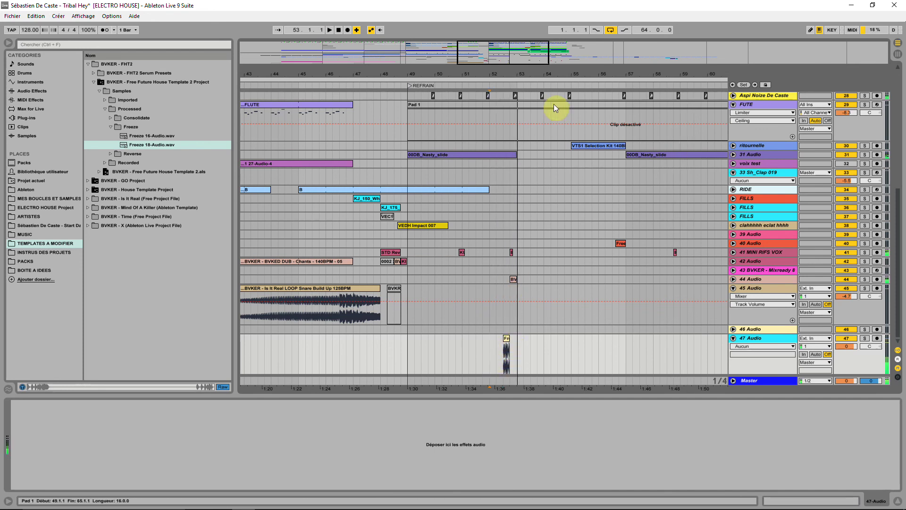
# Try to trim the start of the Freeze 18-Audio clip on track 47
pyautogui.moveTo(518, 77); pyautogui.dragTo(451, 303)
pyautogui.click(346, 339)
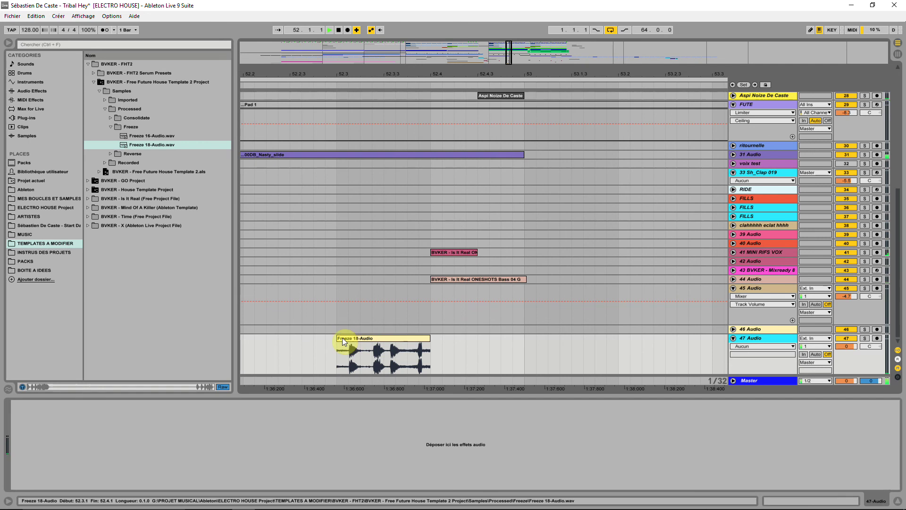
pyautogui.click(339, 338)
pyautogui.moveTo(339, 338); pyautogui.dragTo(350, 338)
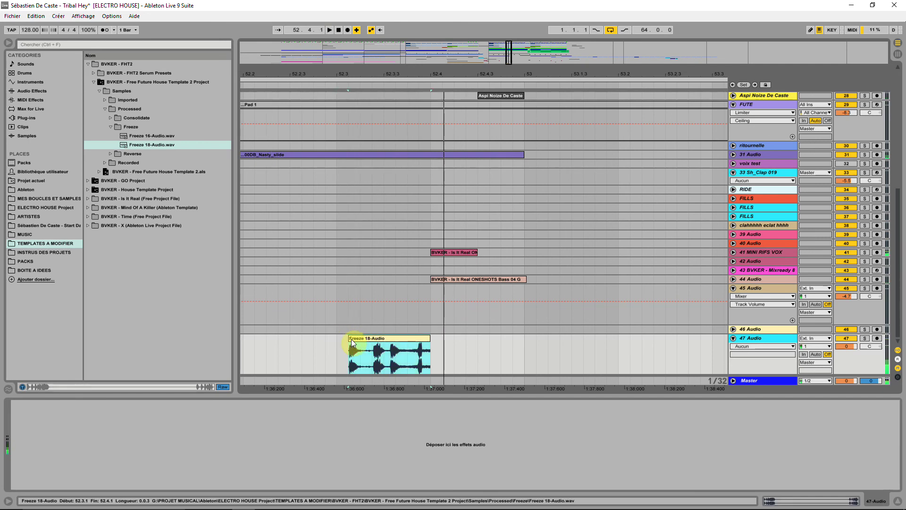
# Try to tighten the Freeze 18-Audio clip's timing with warp markers on its hits at 1.2.4, 1.3.1 and 1.3.2, and play it
pyautogui.doubleClick(352, 340)
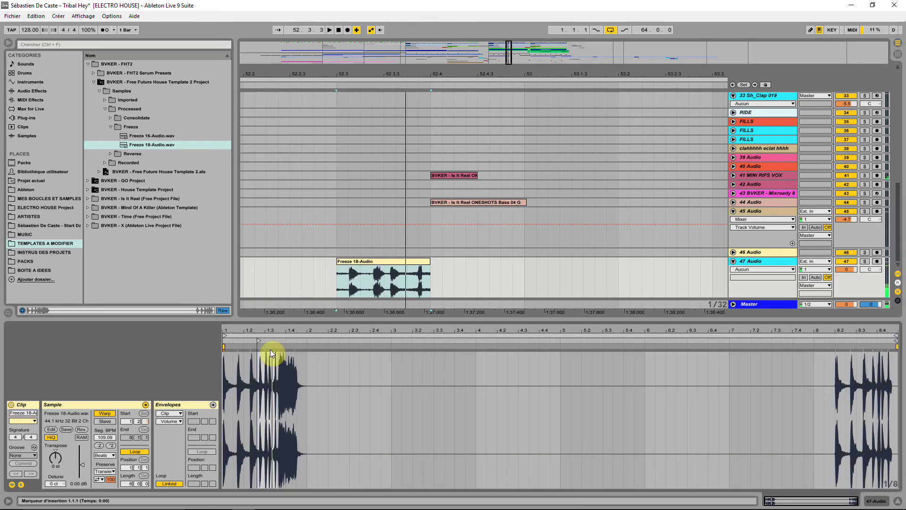
pyautogui.moveTo(254, 331); pyautogui.dragTo(260, 377)
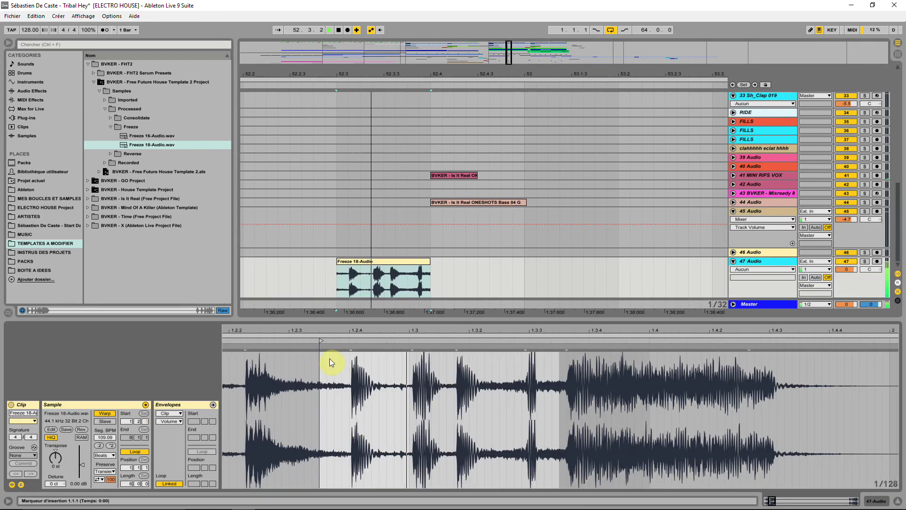
pyautogui.click(355, 349)
pyautogui.moveTo(350, 350); pyautogui.dragTo(348, 350)
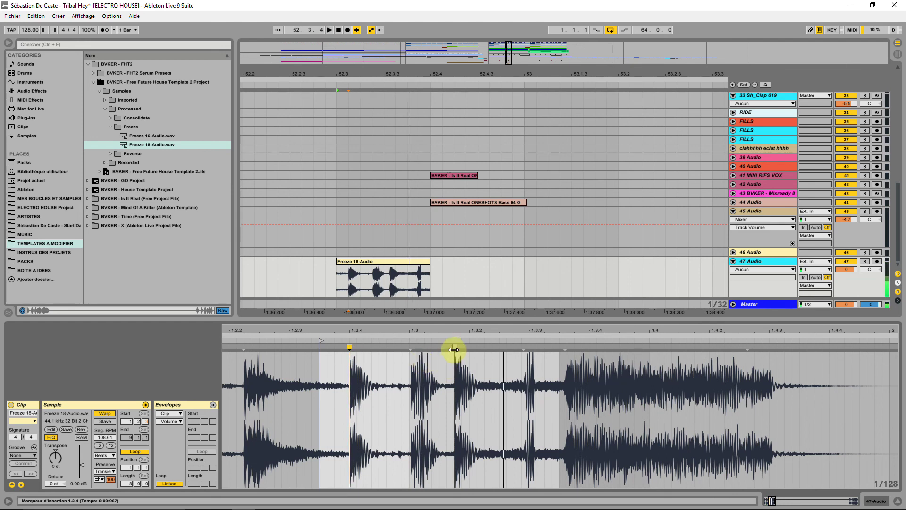
pyautogui.moveTo(453, 350); pyautogui.dragTo(472, 349)
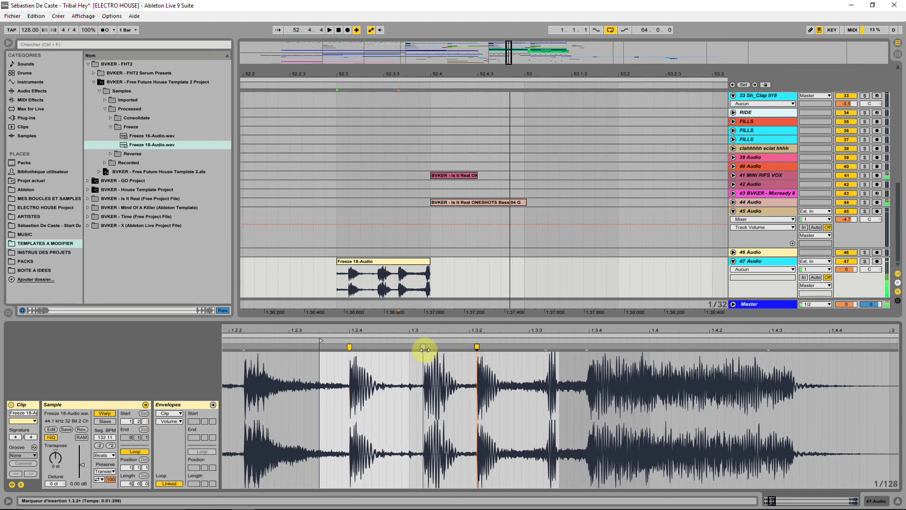
pyautogui.moveTo(424, 349); pyautogui.dragTo(409, 348)
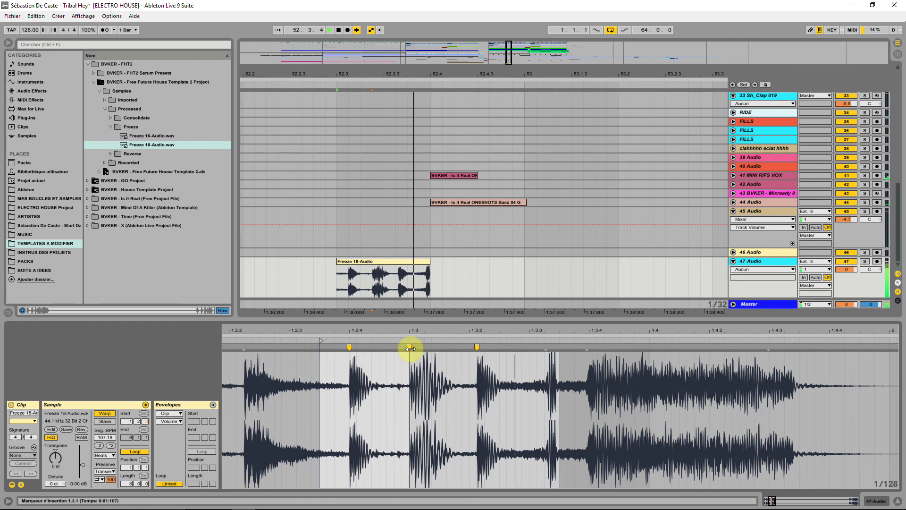
pyautogui.moveTo(477, 347); pyautogui.dragTo(469, 346)
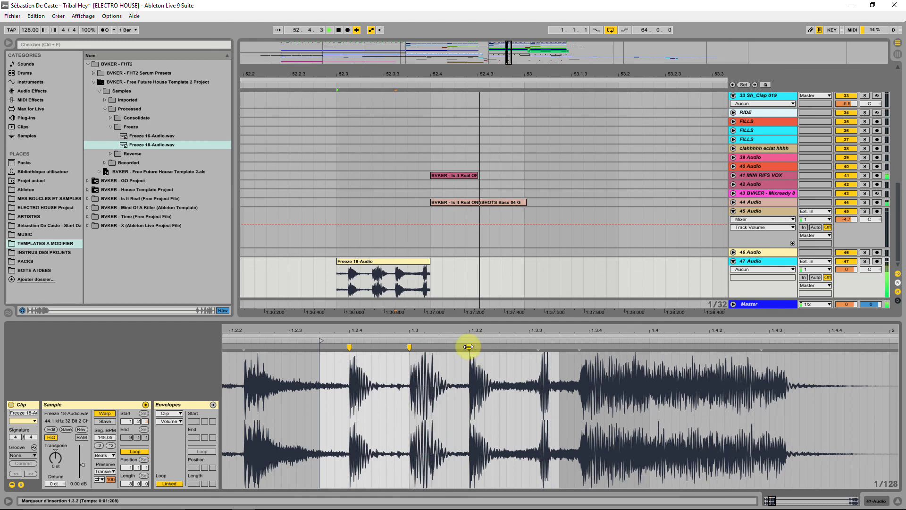
pyautogui.press('space')
pyautogui.click(258, 241)
pyautogui.press('space')
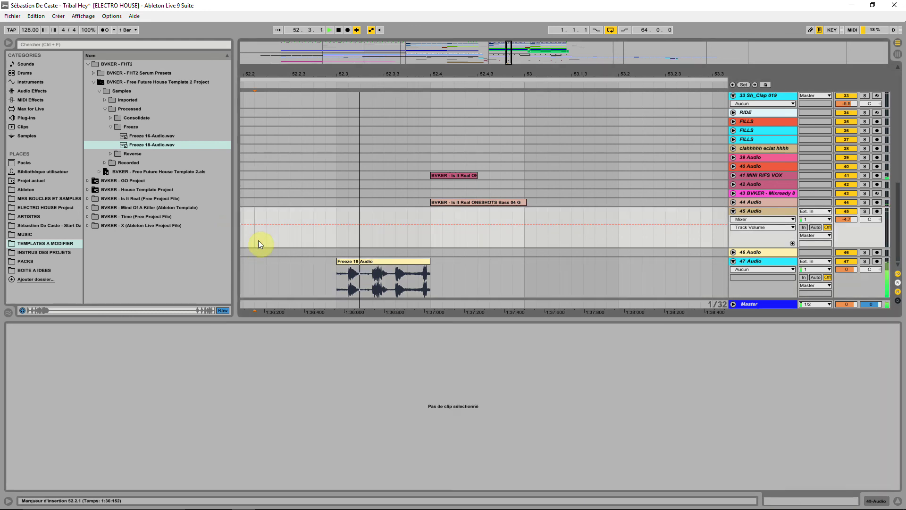
# Turn off warping for the Freeze 18-Audio clip and play it from 52.2
pyautogui.click(352, 261)
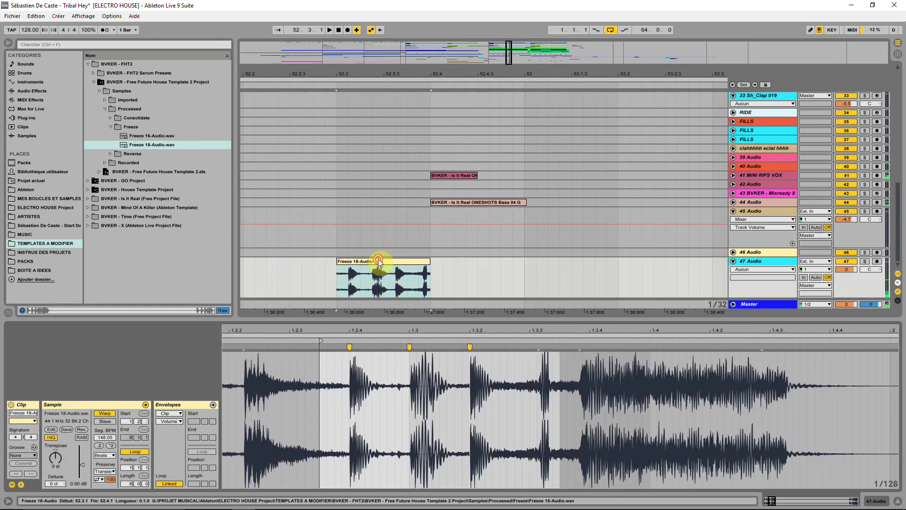
pyautogui.click(103, 412)
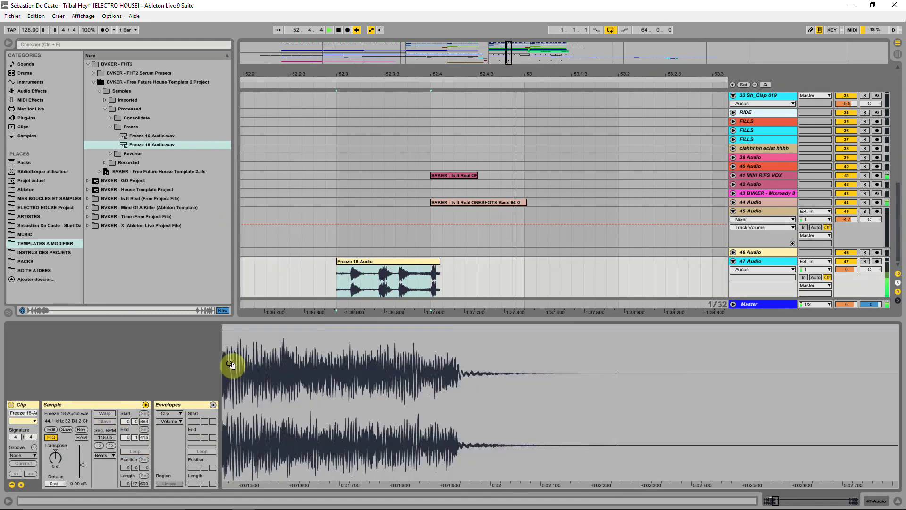
pyautogui.click(247, 271)
pyautogui.press('space')
pyautogui.press('space')
# Trim the Freeze 18-Audio clip's start and shift the clip to begin at 52.3.2, and play it from 52.2.1
pyautogui.moveTo(341, 259); pyautogui.dragTo(380, 261)
pyautogui.press('space')
pyautogui.click(257, 275)
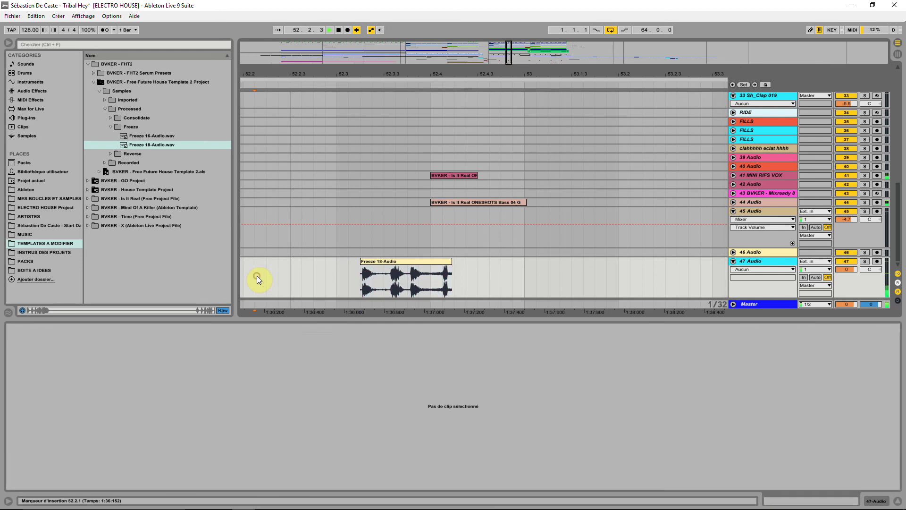
pyautogui.press('space')
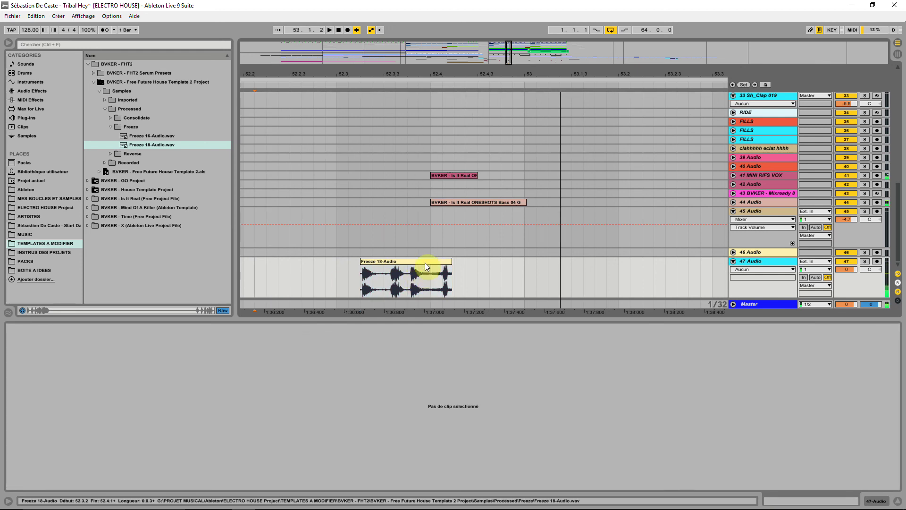
# Turn warping back on for the Freeze 18-Audio clip on track 47 and play it
pyautogui.click(424, 263)
pyautogui.doubleClick(424, 261)
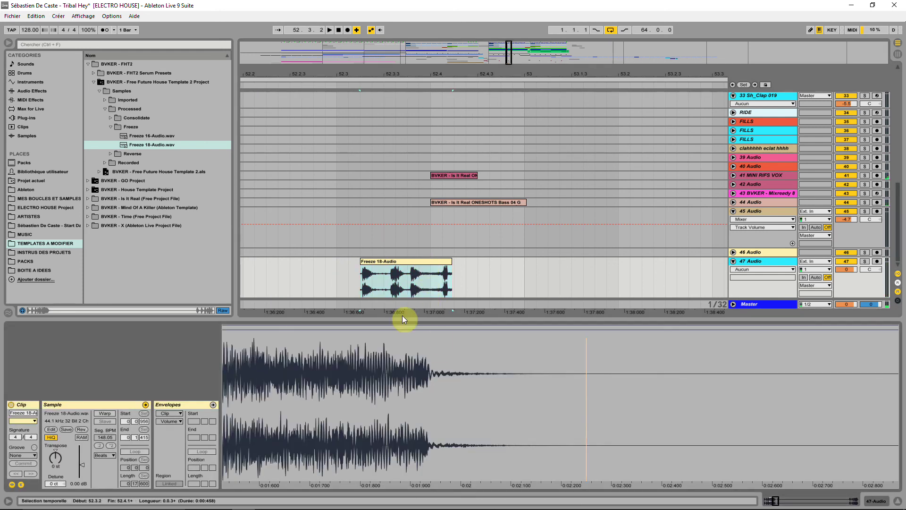
pyautogui.moveTo(356, 401); pyautogui.dragTo(257, 400)
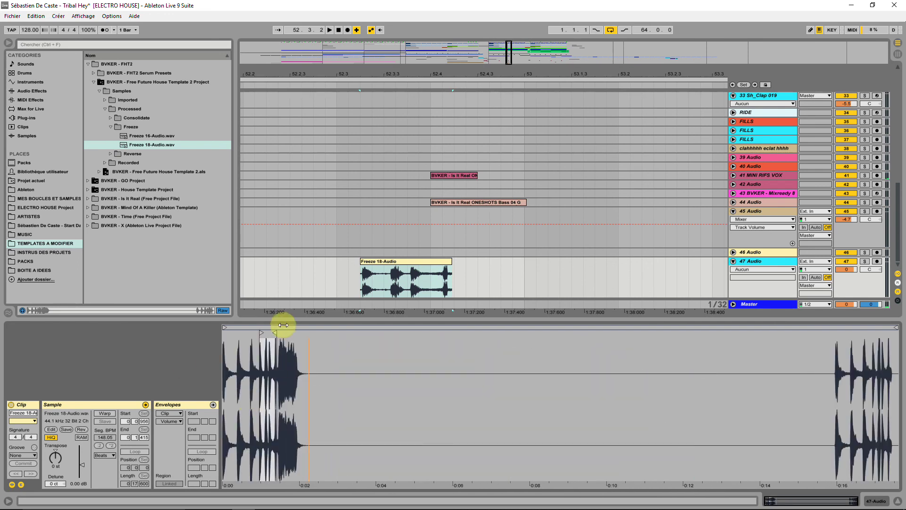
pyautogui.moveTo(273, 343); pyautogui.dragTo(274, 345)
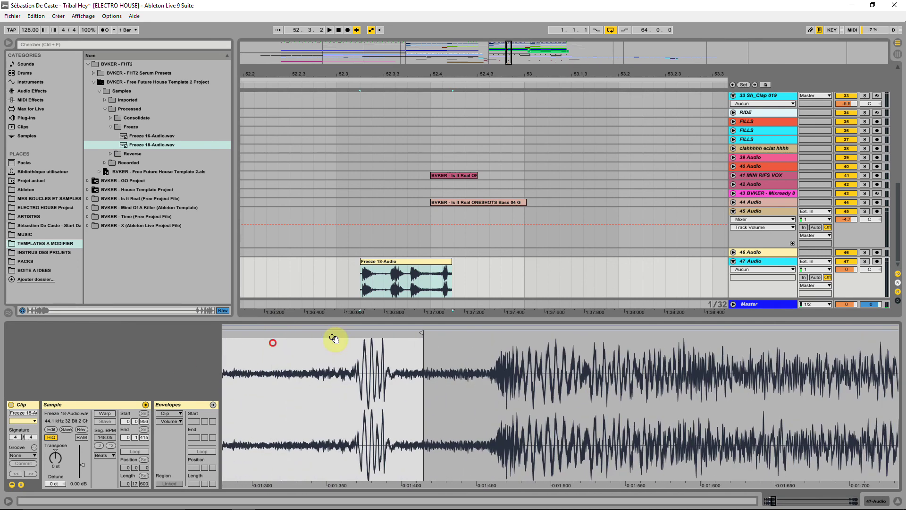
pyautogui.click(106, 429)
pyautogui.click(469, 298)
pyautogui.click(415, 331)
pyautogui.press('space')
pyautogui.press('space')
# Align the fourth hit of the Freeze 18-Audio clip to 1.3.3 with its warp marker and move the start marker to 1.2.4
pyautogui.moveTo(370, 330); pyautogui.dragTo(656, 312)
pyautogui.press('space')
pyautogui.press('space')
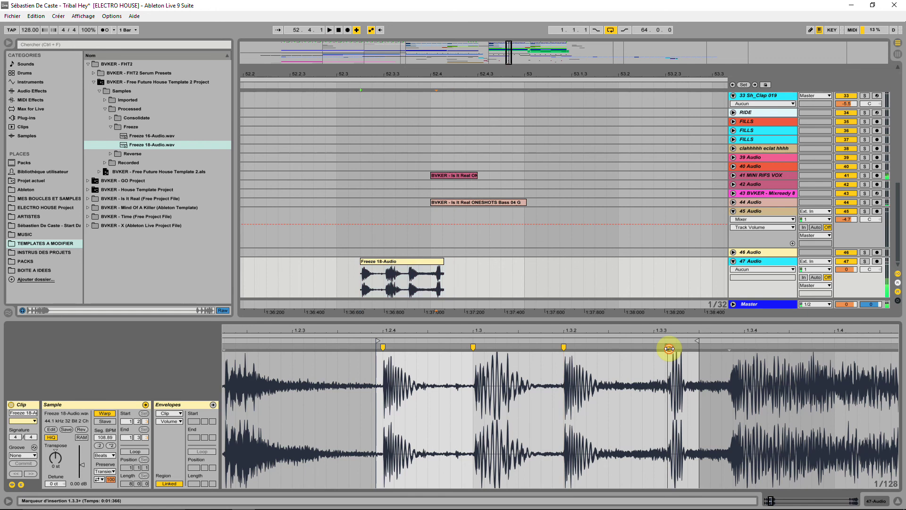
pyautogui.moveTo(669, 348); pyautogui.dragTo(653, 350)
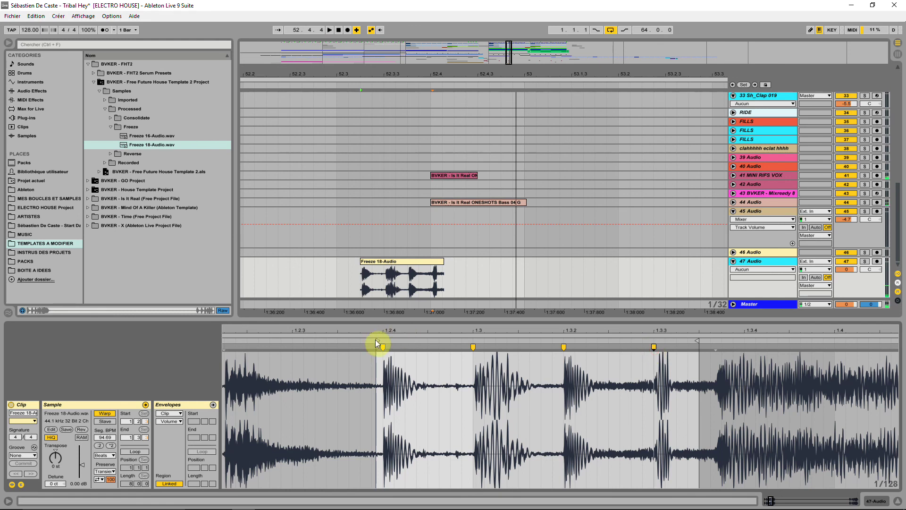
pyautogui.moveTo(378, 339); pyautogui.dragTo(384, 340)
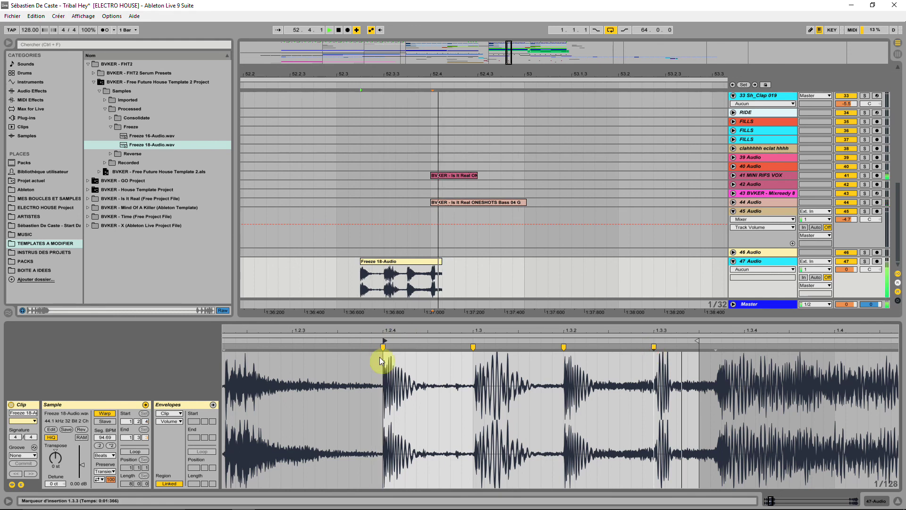
# Try the Freeze 18-Audio clip starting at 52.3.1 and play it
pyautogui.moveTo(372, 262); pyautogui.dragTo(349, 264)
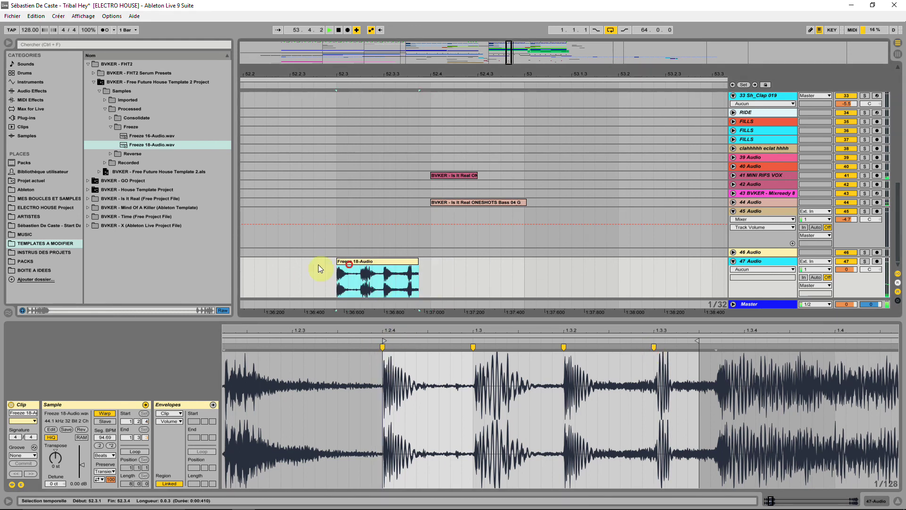
pyautogui.click(276, 263)
pyautogui.press('space')
pyautogui.press('space')
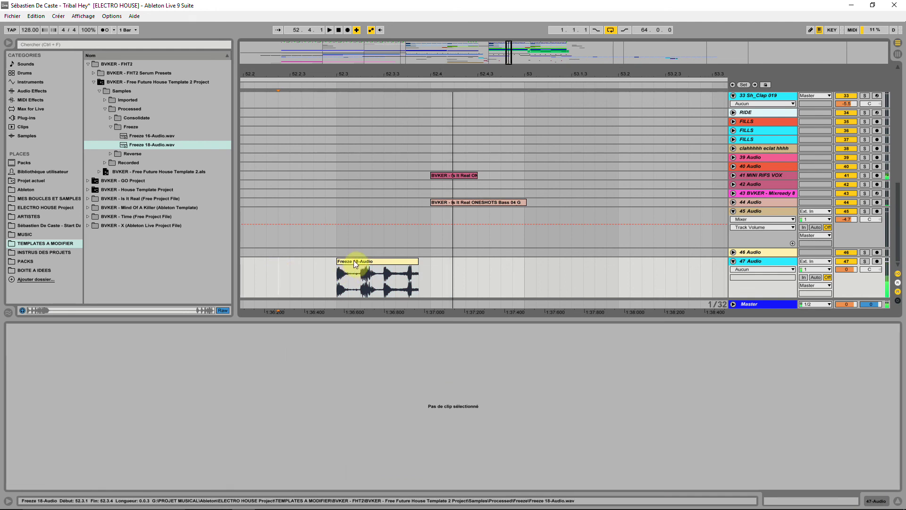
# Move the Freeze 18-Audio clip to begin at 52.3.2 and play it from 52.2.3 and 52.2.1
pyautogui.moveTo(357, 260); pyautogui.dragTo(381, 265)
pyautogui.click(256, 271)
pyautogui.press('space')
pyautogui.click(290, 276)
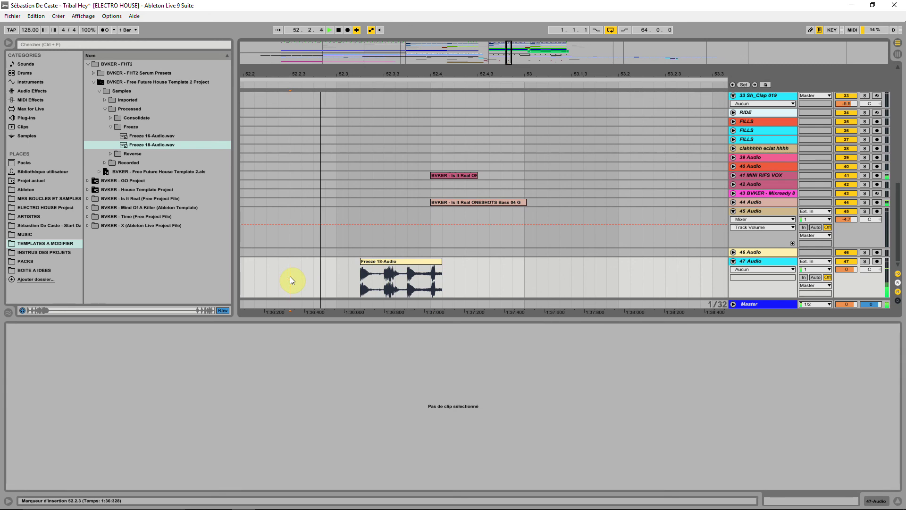
pyautogui.click(245, 244)
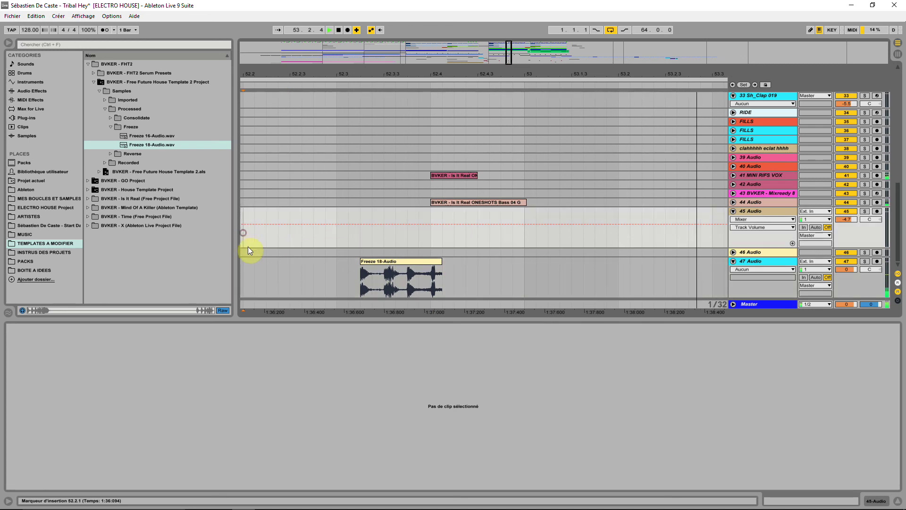
# Play the refrain passage leading into the Freeze 18-Audio clip from 52.2.1 and from 51.1.1 to check how it fits
pyautogui.moveTo(303, 61); pyautogui.dragTo(303, 45)
pyautogui.click(301, 262)
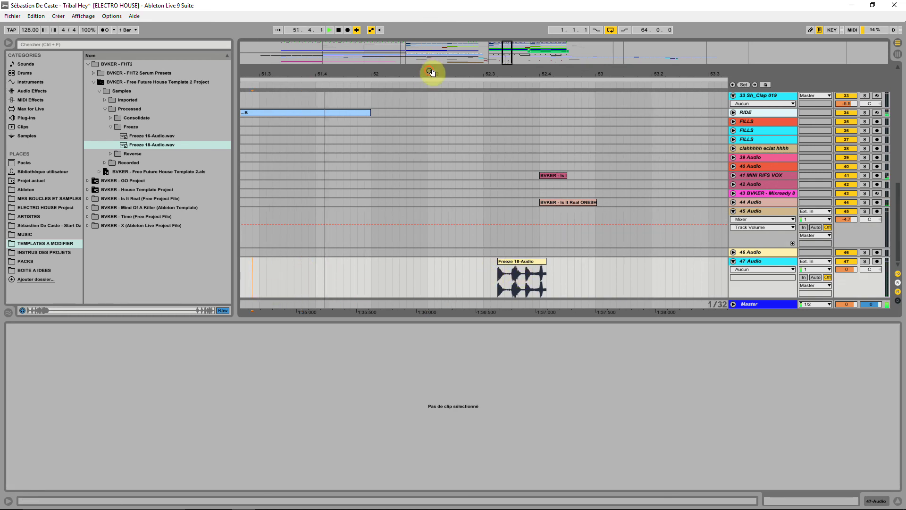
pyautogui.moveTo(428, 72); pyautogui.dragTo(434, 139)
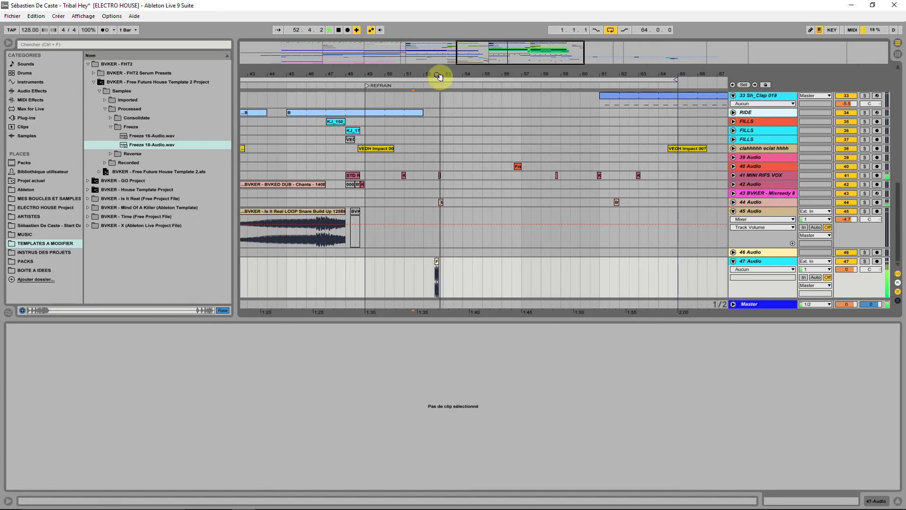
pyautogui.moveTo(435, 74); pyautogui.dragTo(434, 77)
pyautogui.moveTo(435, 262); pyautogui.dragTo(429, 266)
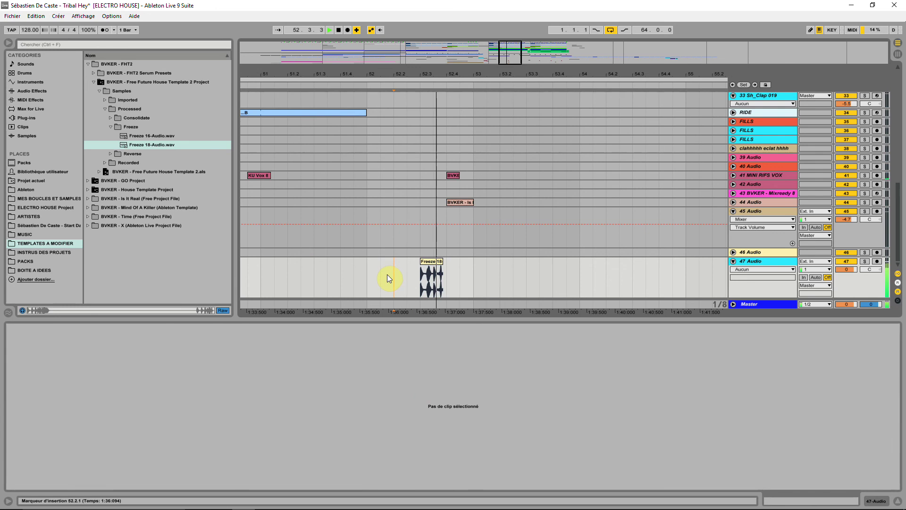
pyautogui.click(435, 267)
pyautogui.click(260, 278)
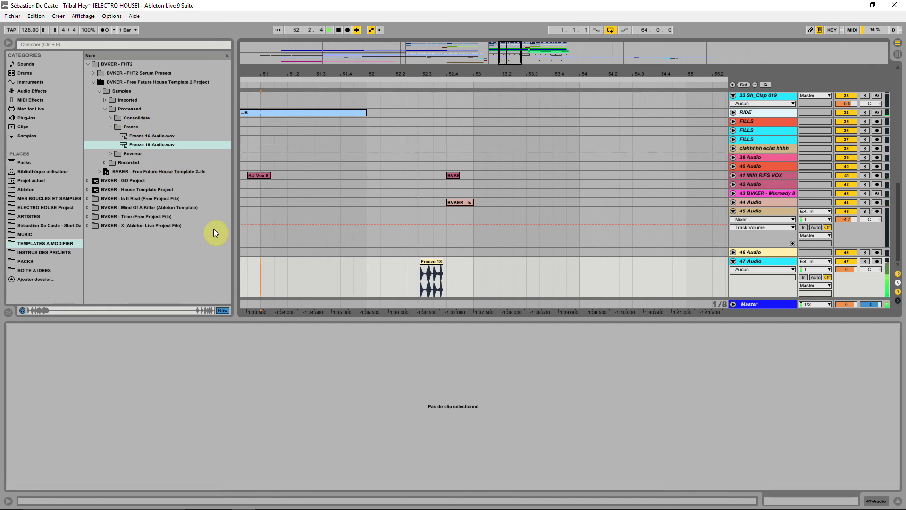
# Collapse track 47 and replace the word Audio in its name with SCRATCH, keeping the automatic track number
pyautogui.click(733, 262)
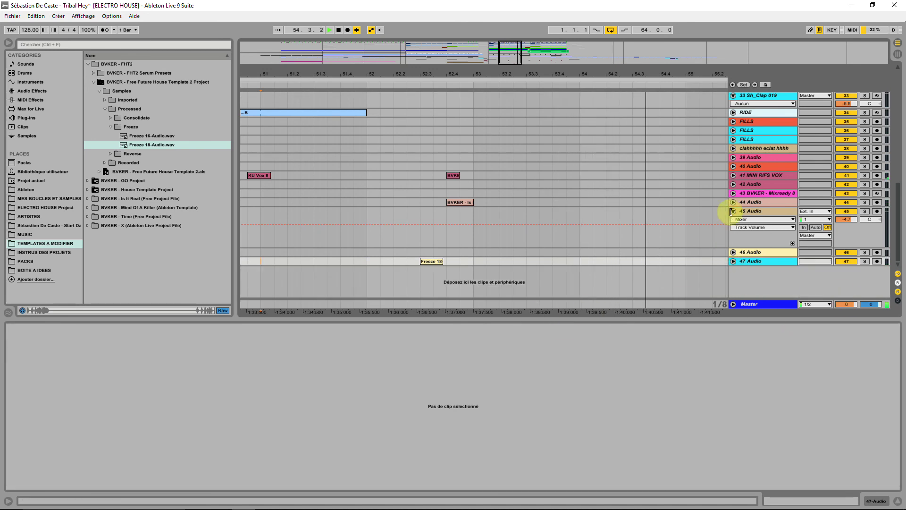
pyautogui.rightClick(756, 262)
pyautogui.click(787, 301)
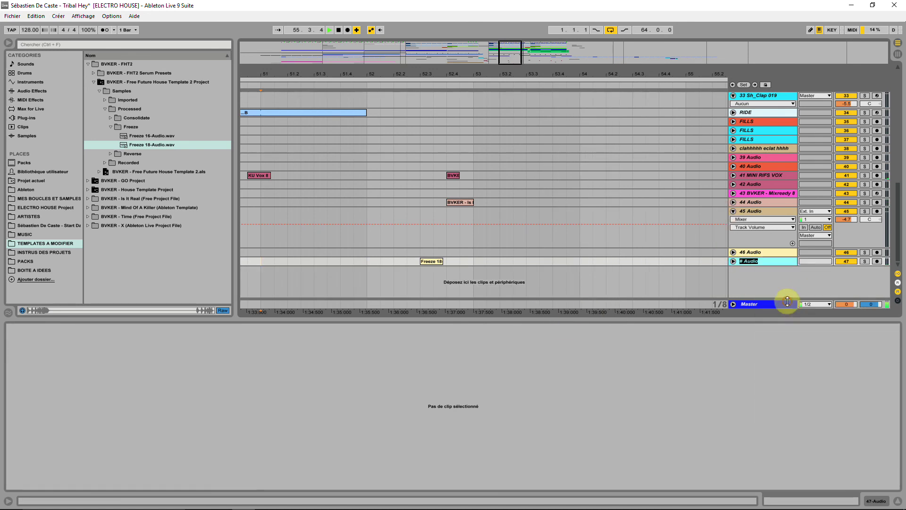
pyautogui.press('Right')
pyautogui.press('BackSpace')
pyautogui.press('BackSpace')
pyautogui.press('BackSpace')
pyautogui.press('BackSpace')
pyautogui.press('BackSpace')
pyautogui.write('SCRATCH')
pyautogui.press('Return')
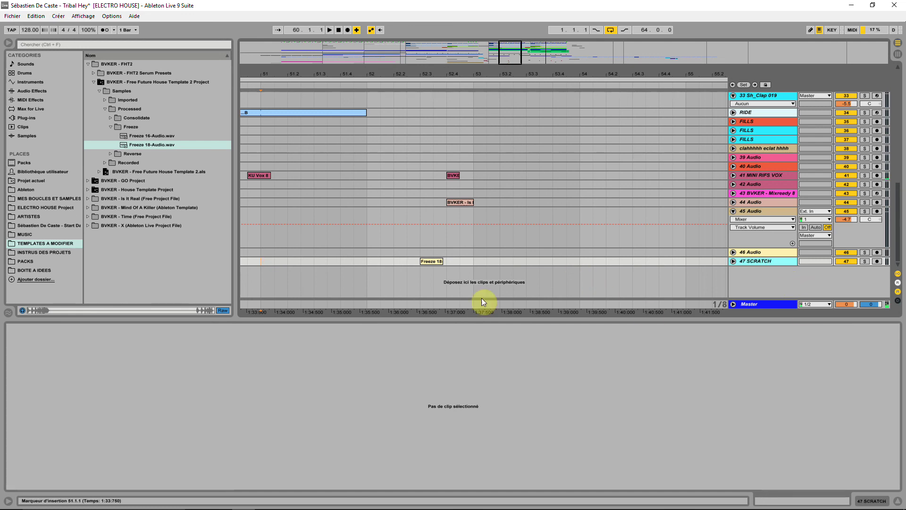
pyautogui.click(291, 501)
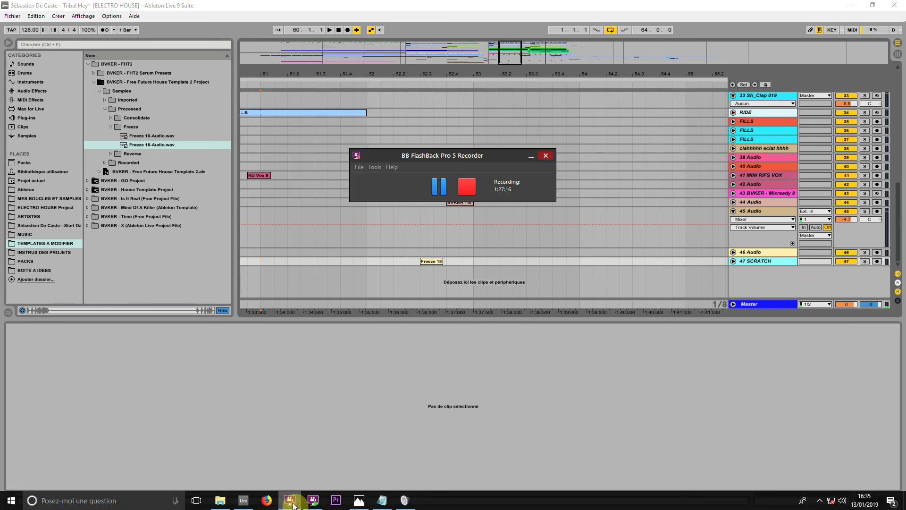